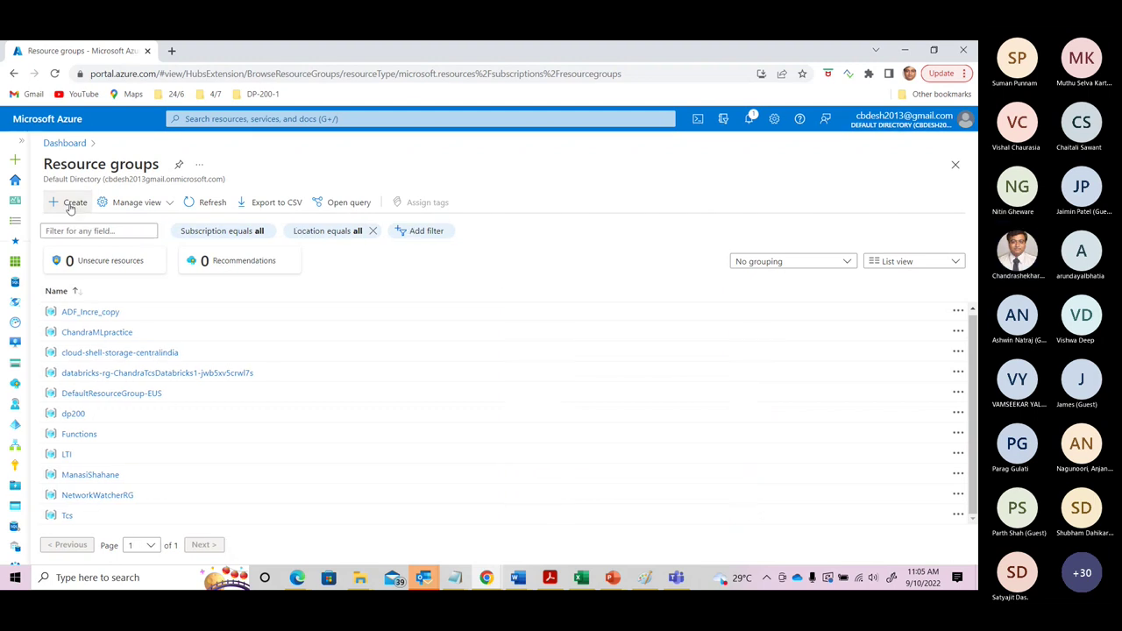
Step: Create a resource group named DP-203 in East US, passing review and creation
left_click(71, 205)
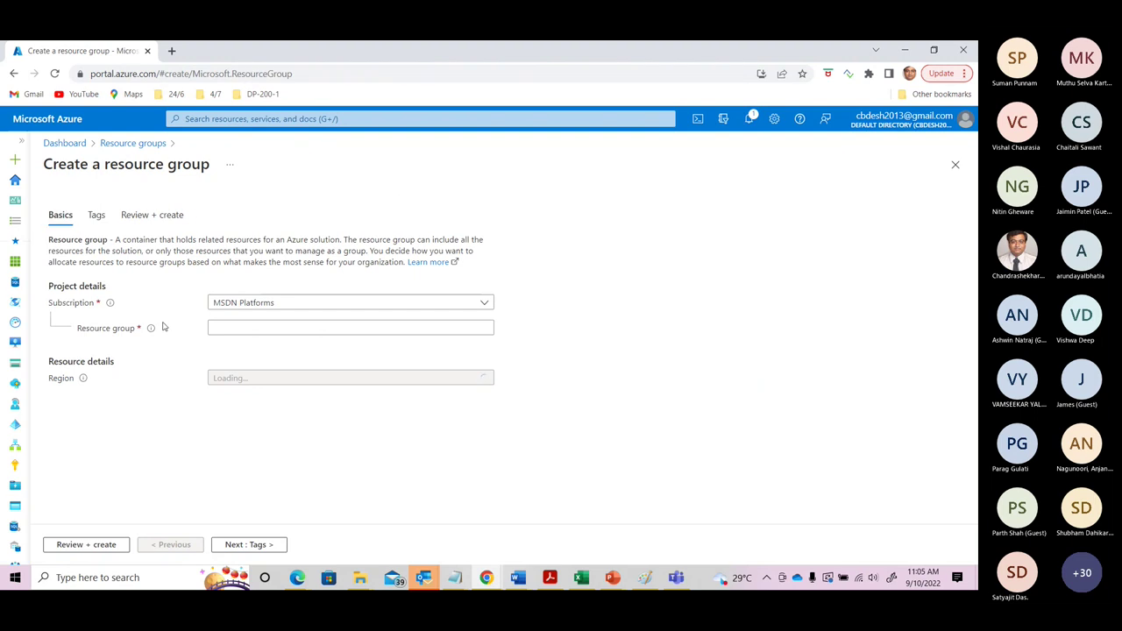
left_click(244, 328)
type("DP")
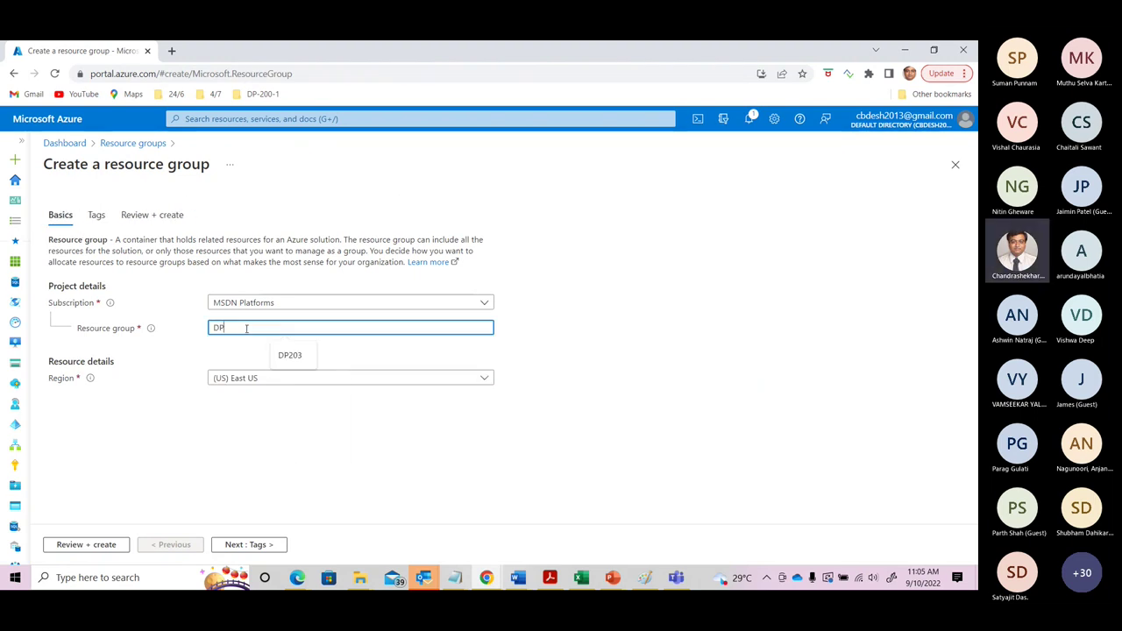
type("-203")
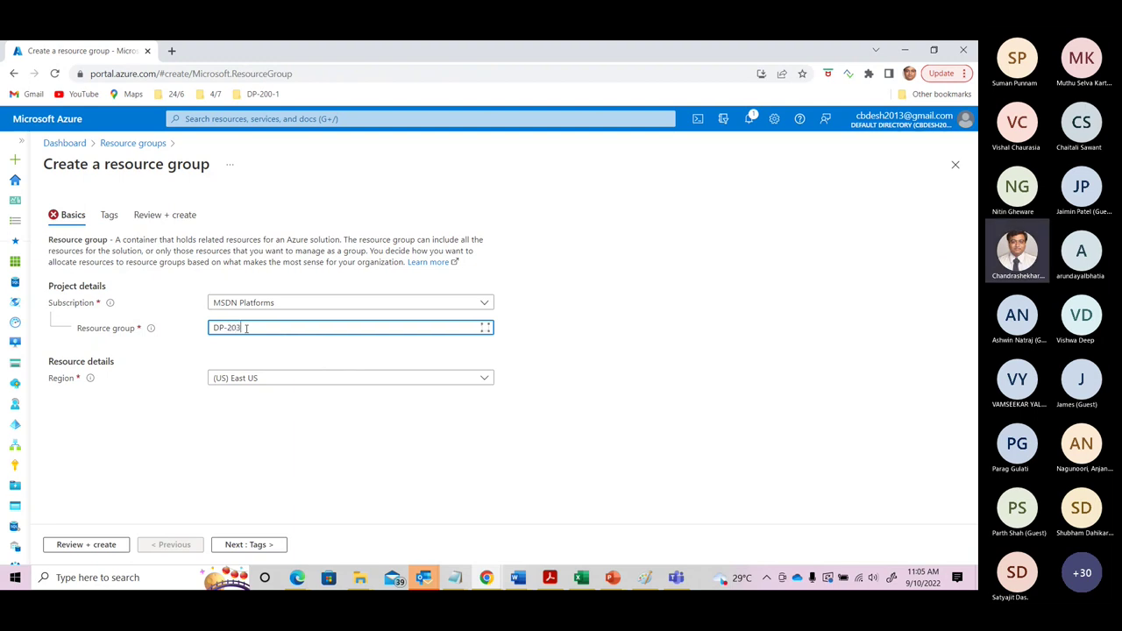
left_click(295, 353)
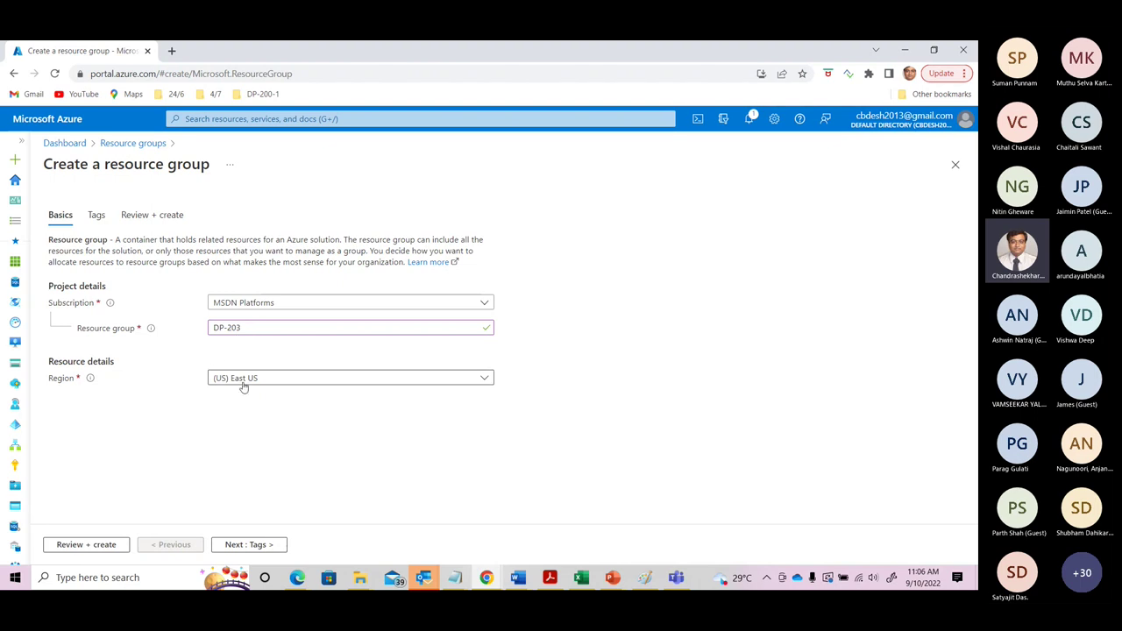
left_click(86, 545)
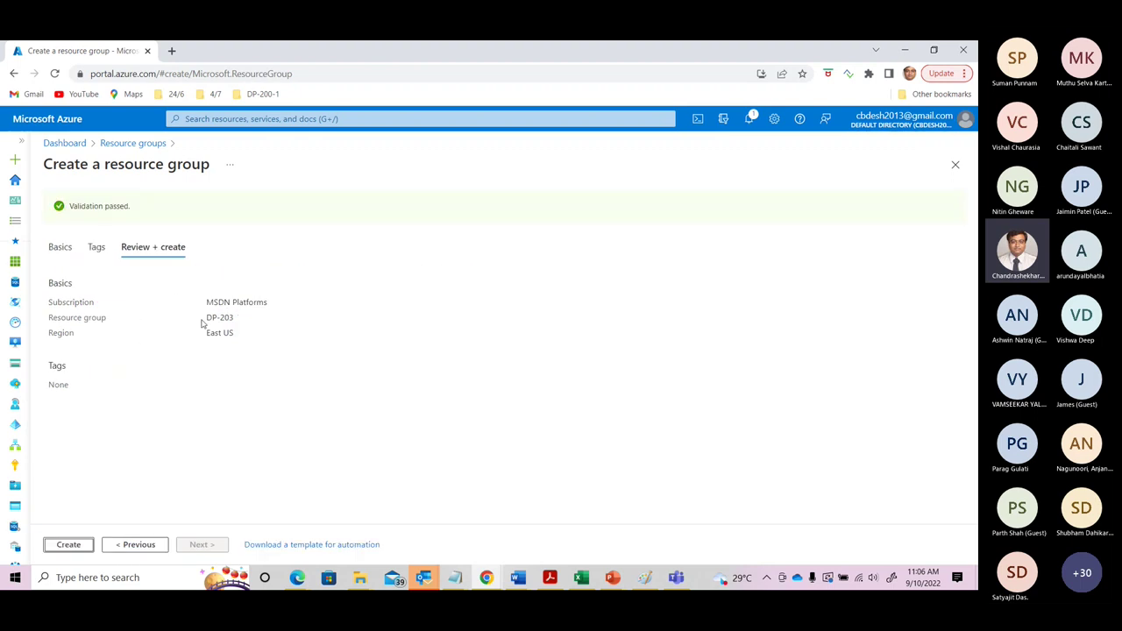
left_click(79, 545)
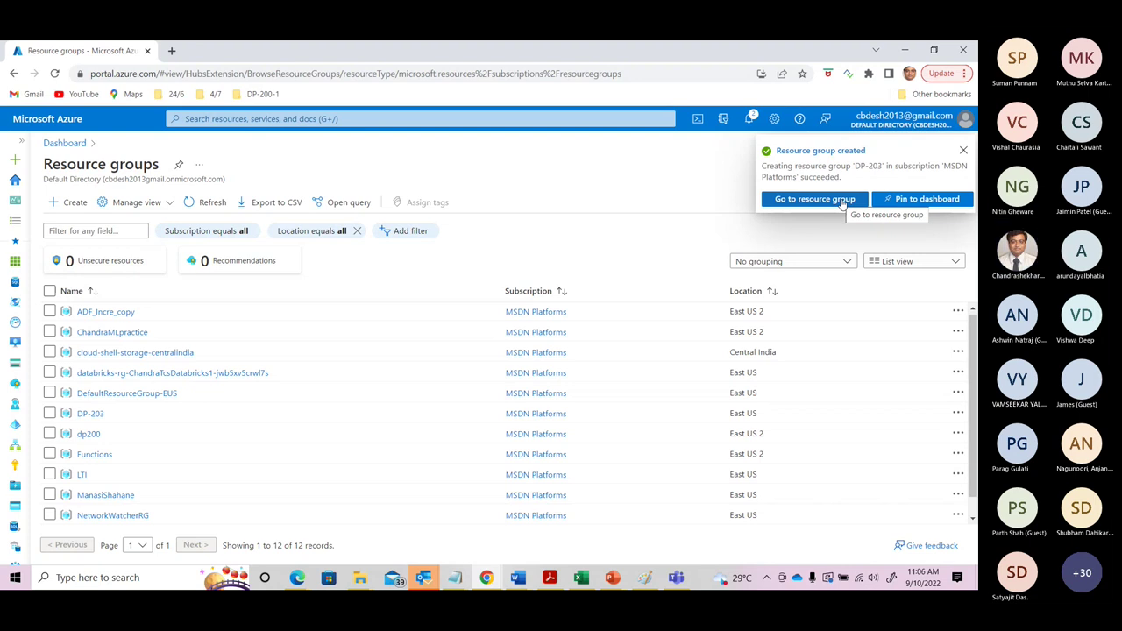
Step: From the DP-203 resource group, search the Marketplace for Azure Synapse Analytics
left_click(843, 203)
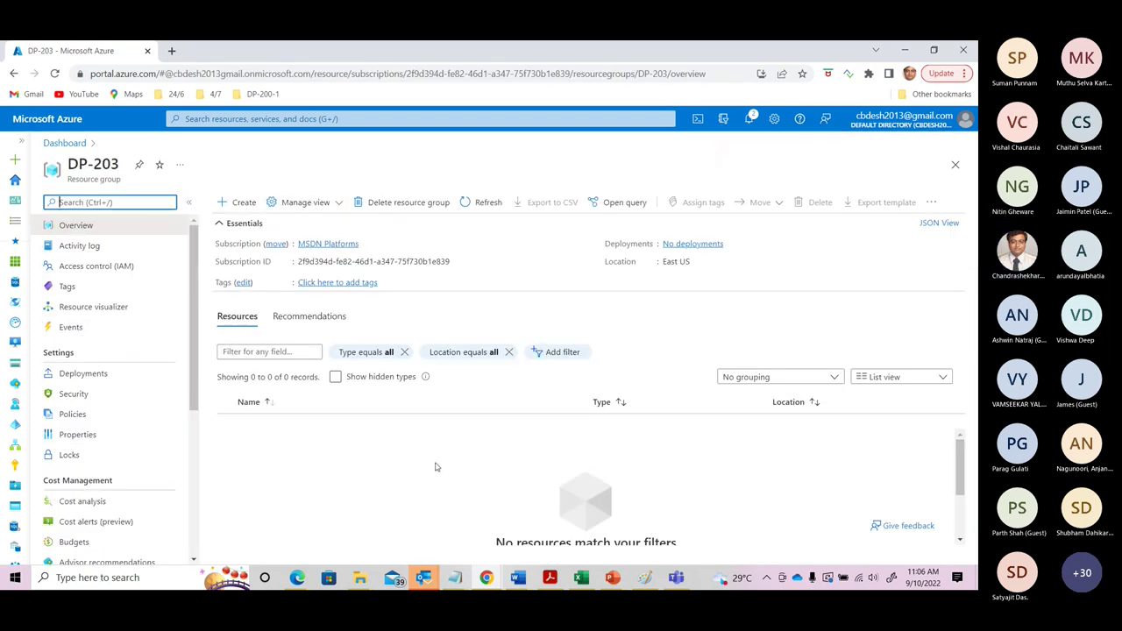
left_click(245, 203)
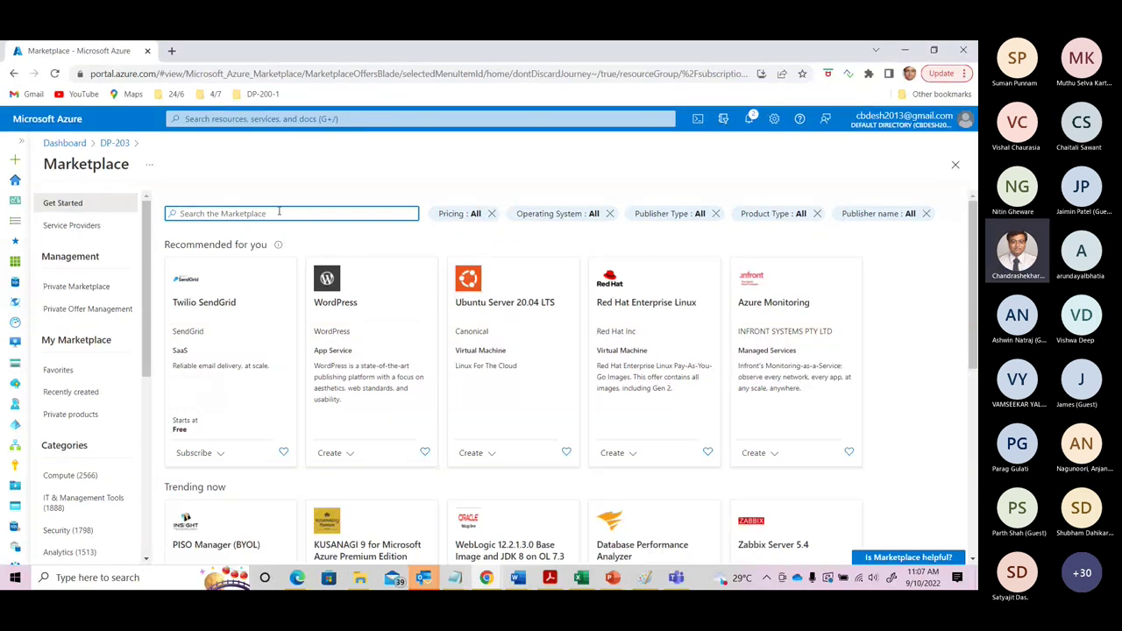
type("synap")
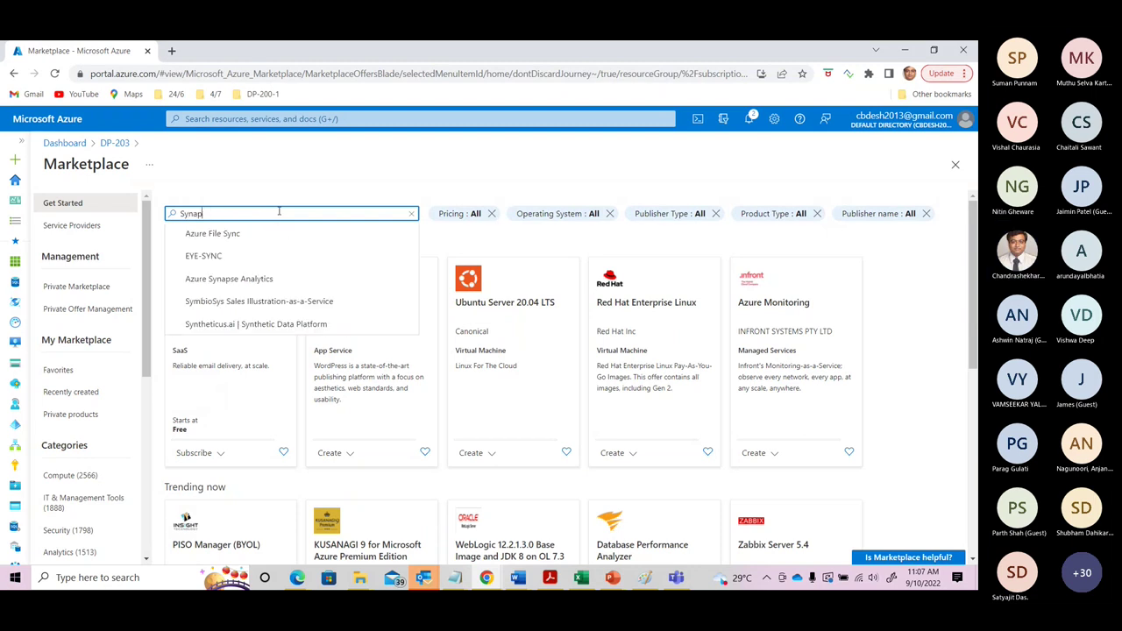
type("se A")
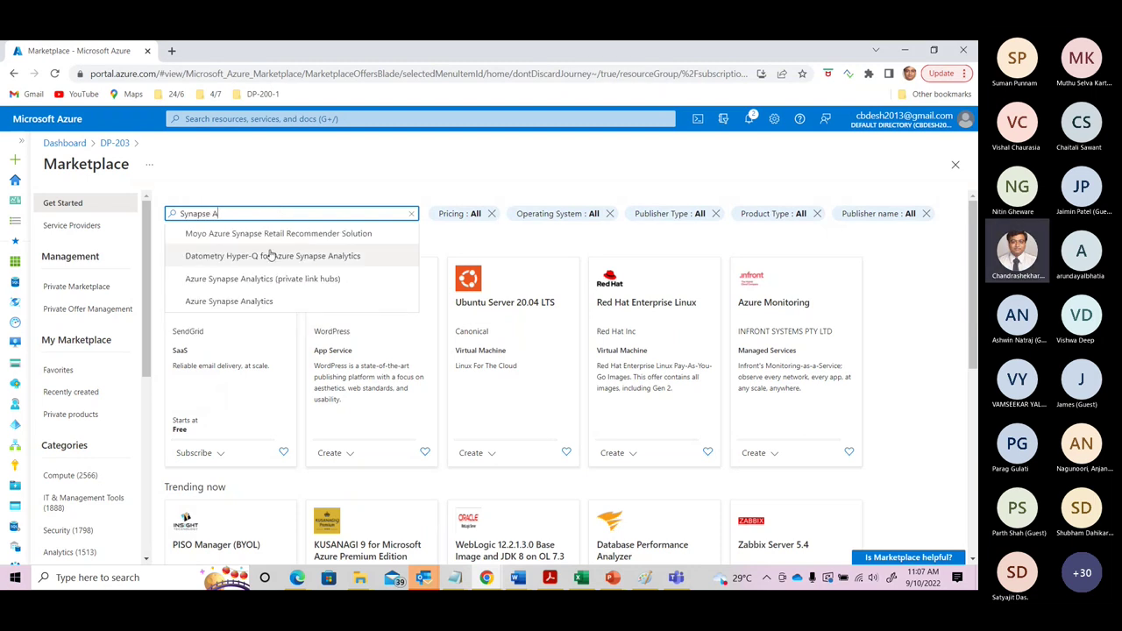
left_click(282, 306)
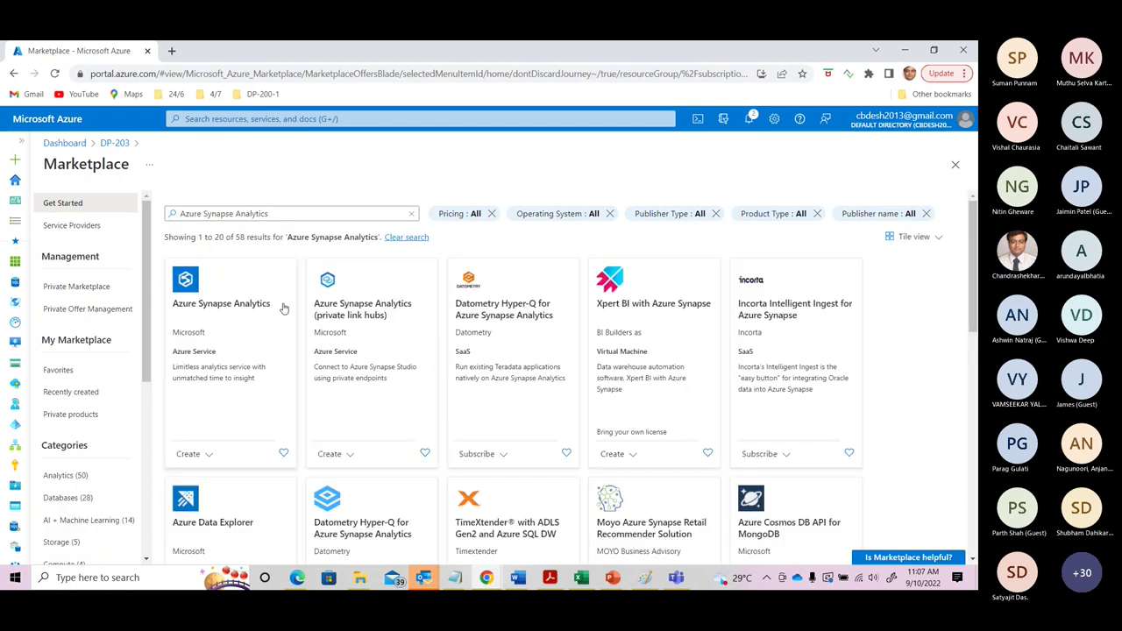
Step: Open the Azure Synapse Analytics offer and start a new workspace
left_click(225, 322)
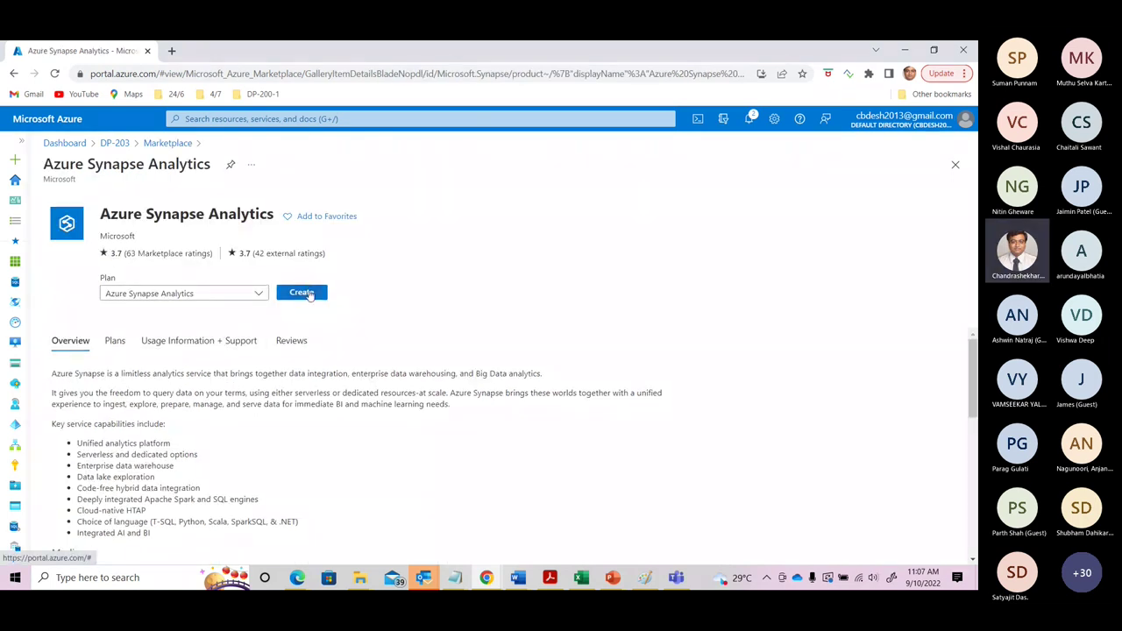
left_click(307, 296)
left_click_drag(77, 441, 158, 539)
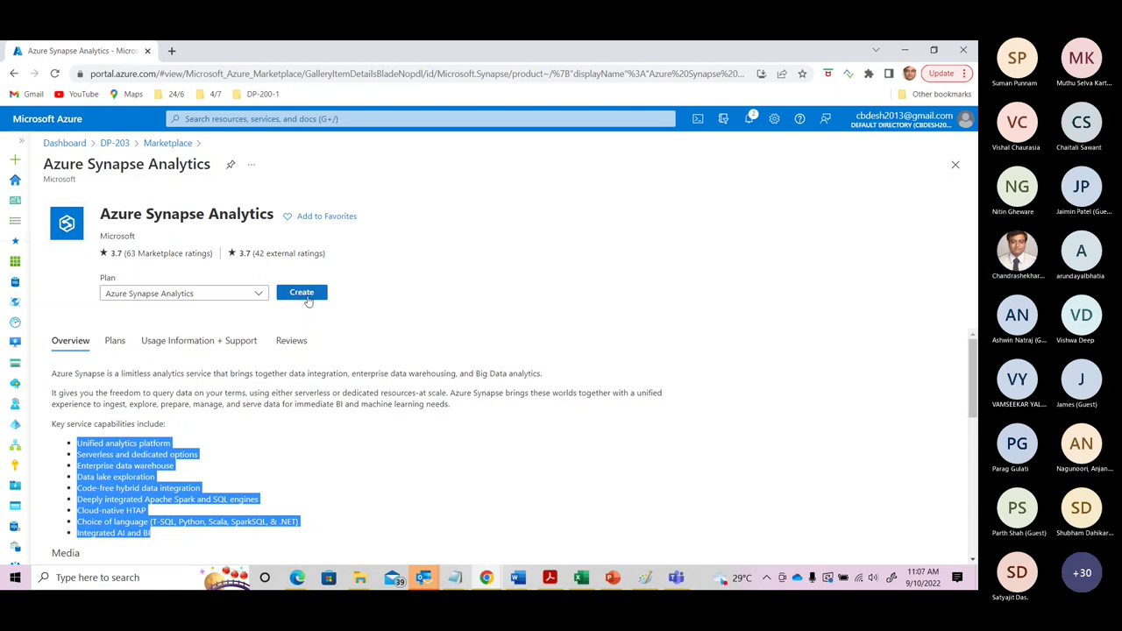
left_click(307, 298)
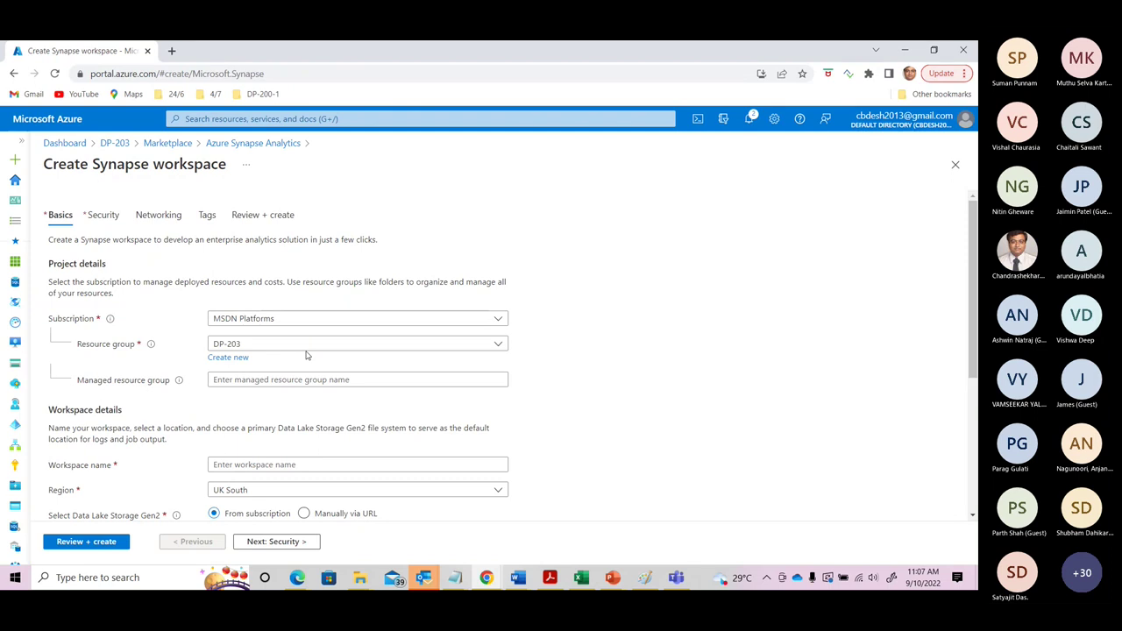
Step: Leave the managed resource group empty and enter 'ChandraSynapse' as the workspace name
left_click(216, 380)
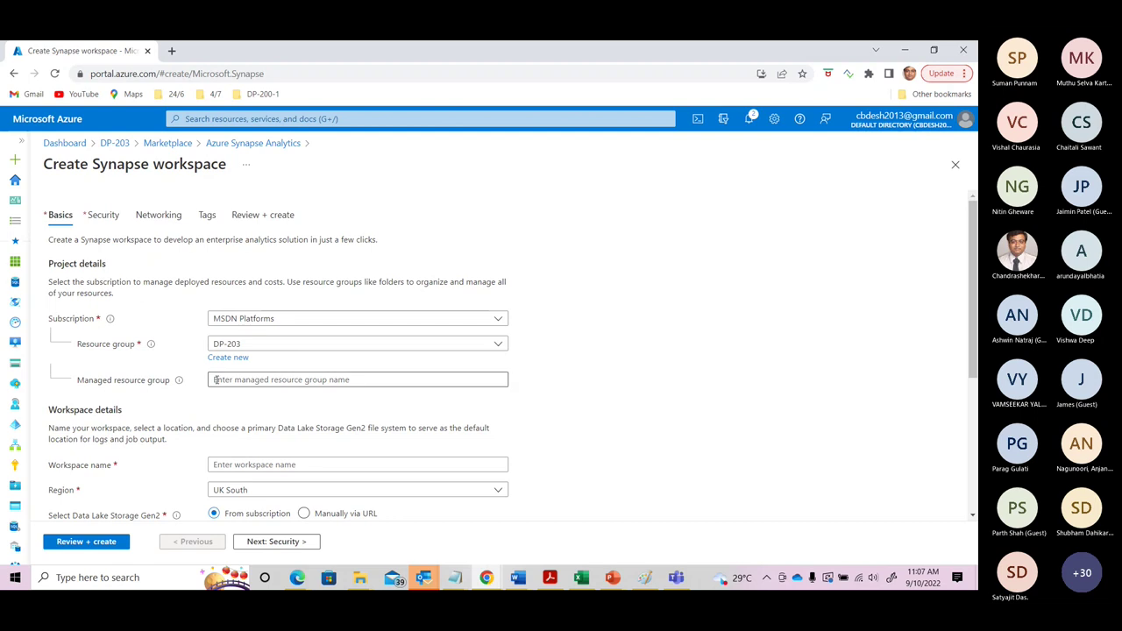
left_click(216, 379)
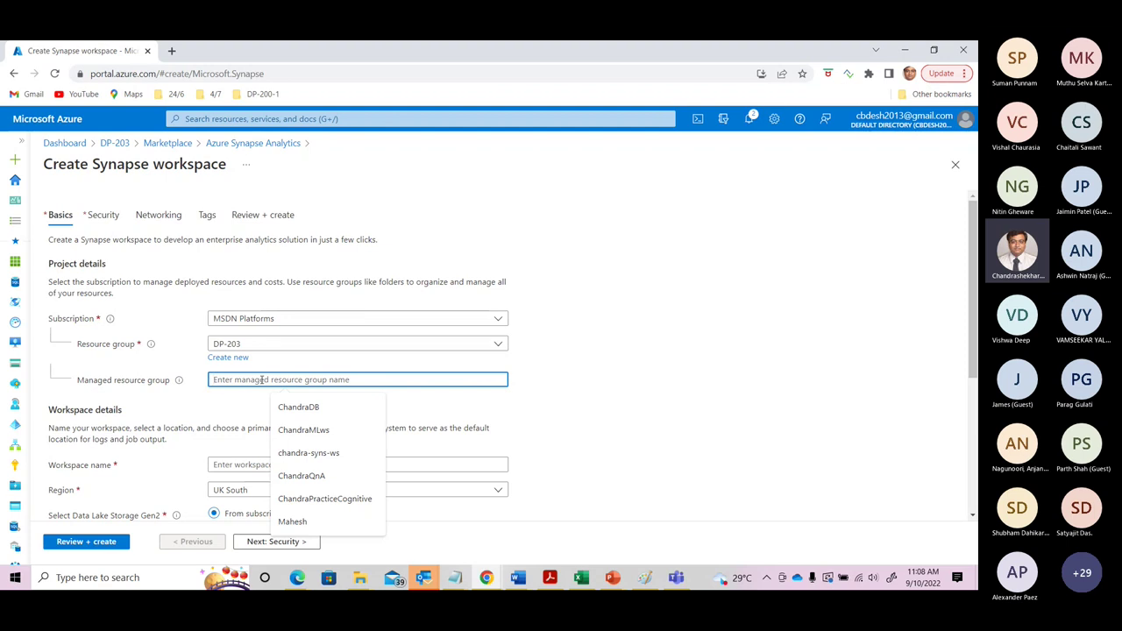
left_click(238, 416)
left_click(263, 465)
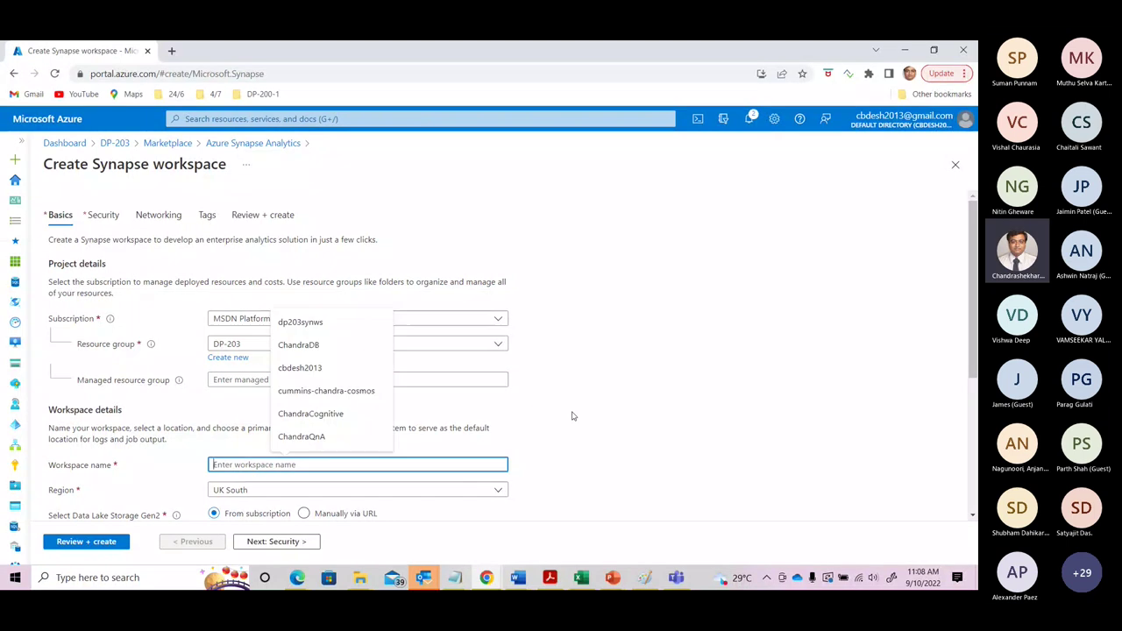
type("Chandra")
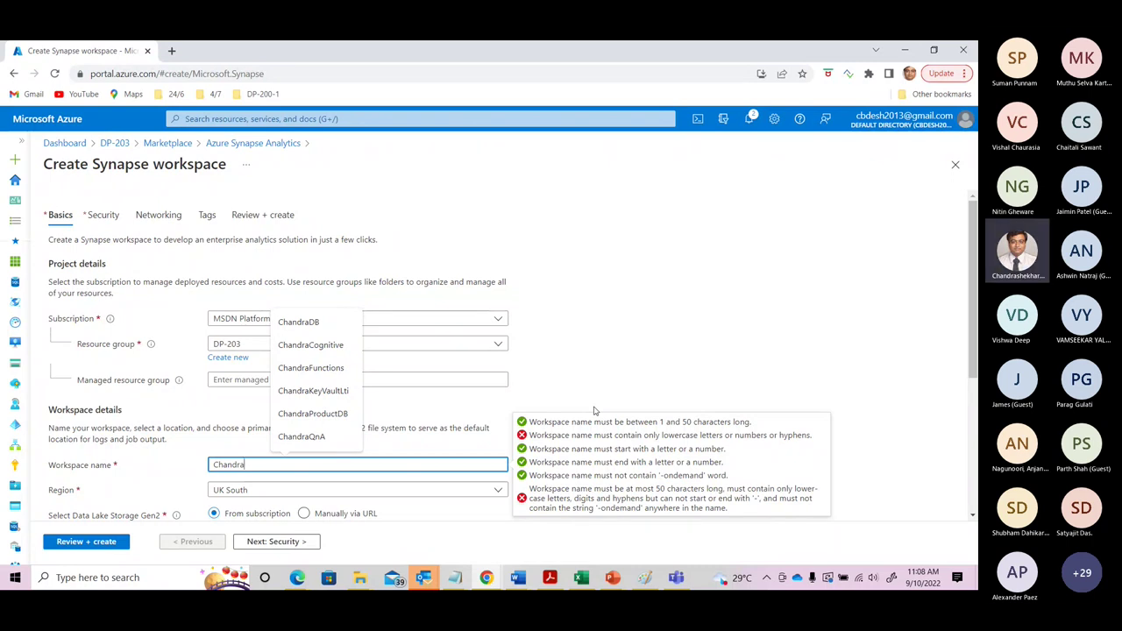
type("Synapse")
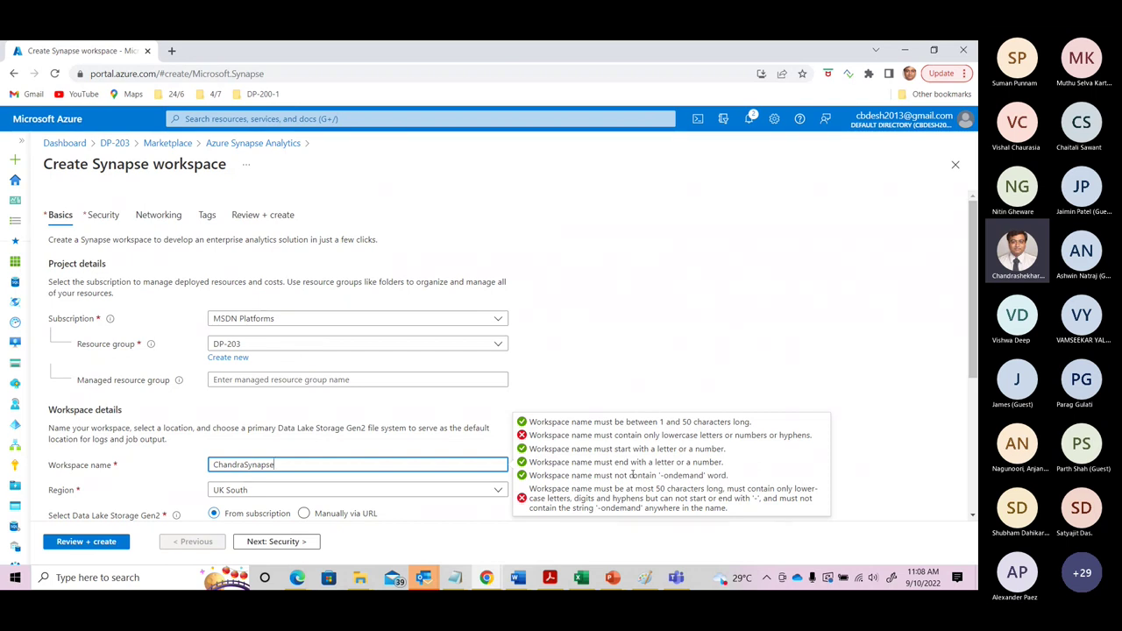
left_click_drag(541, 435, 795, 436)
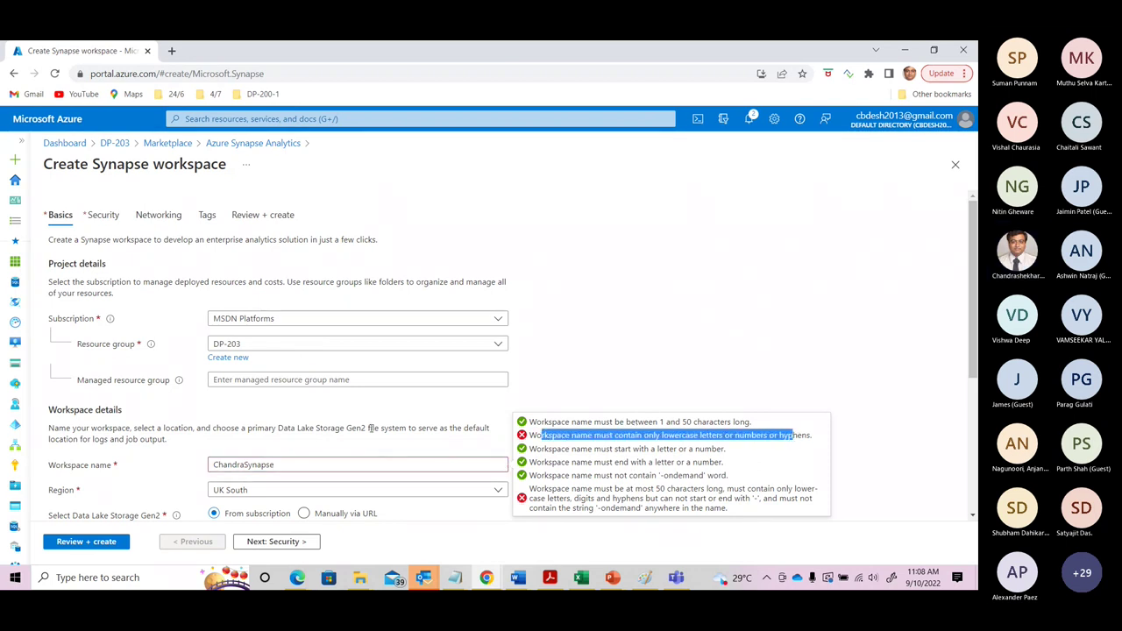
Step: Correct the workspace name to lowercase 'chandra-synapse-dp203' so all checks pass
left_click(221, 466)
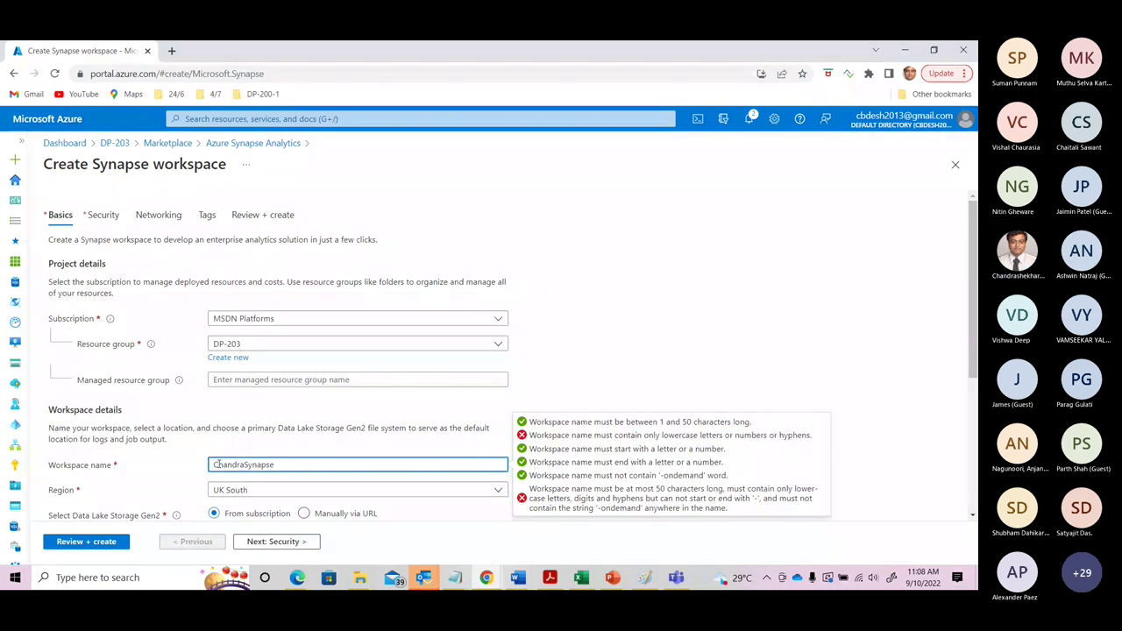
key("BackSpace")
type("c")
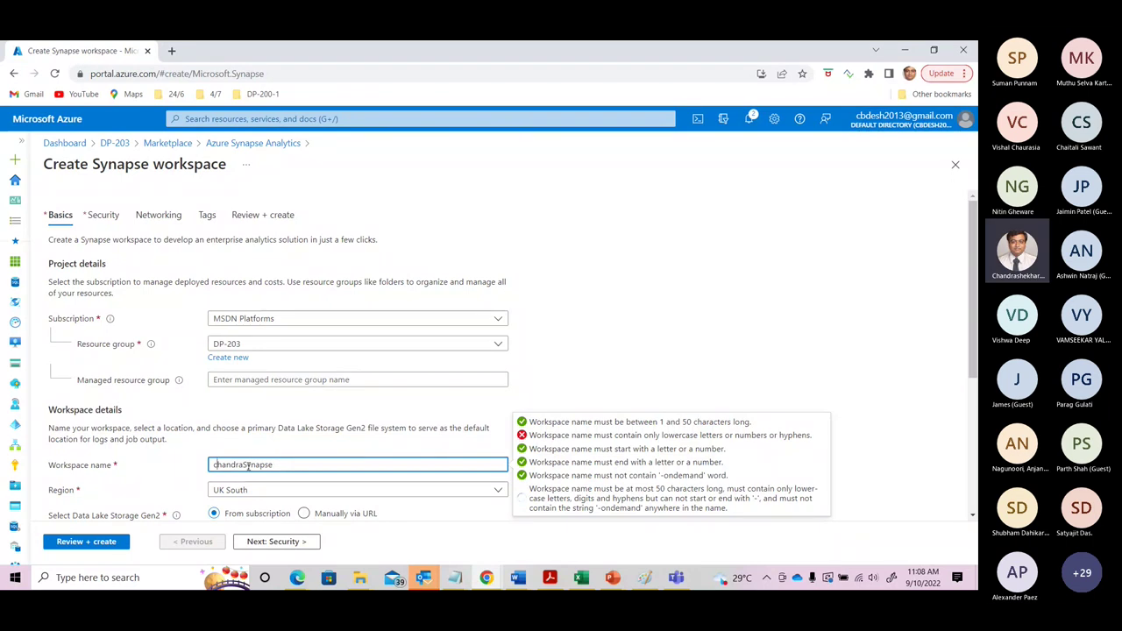
right_click(249, 467)
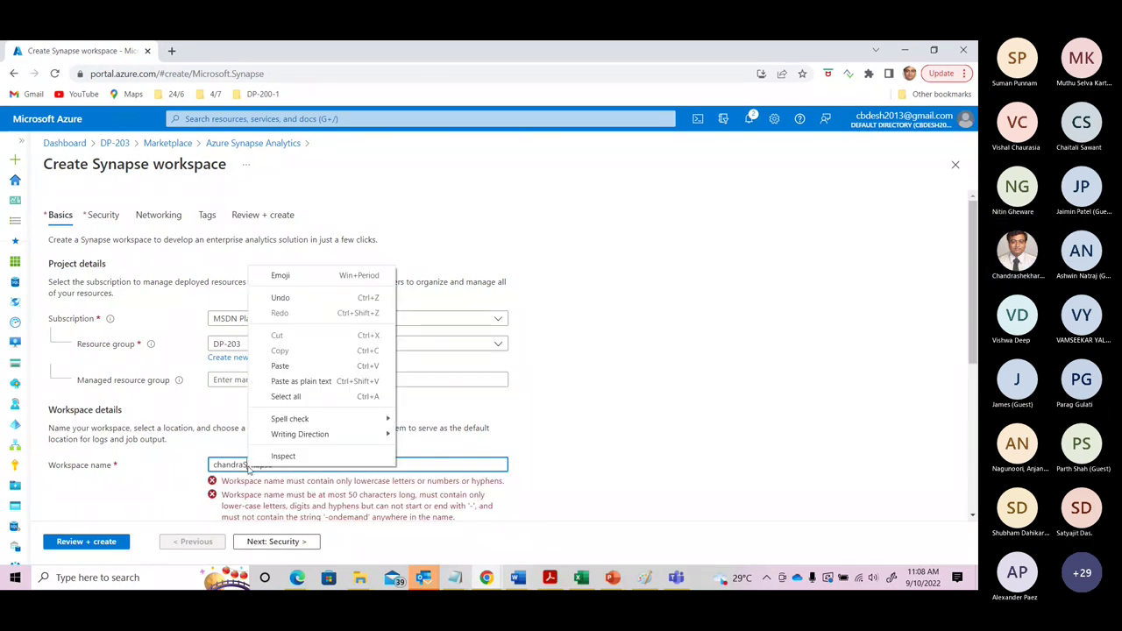
key("Escape")
type("s")
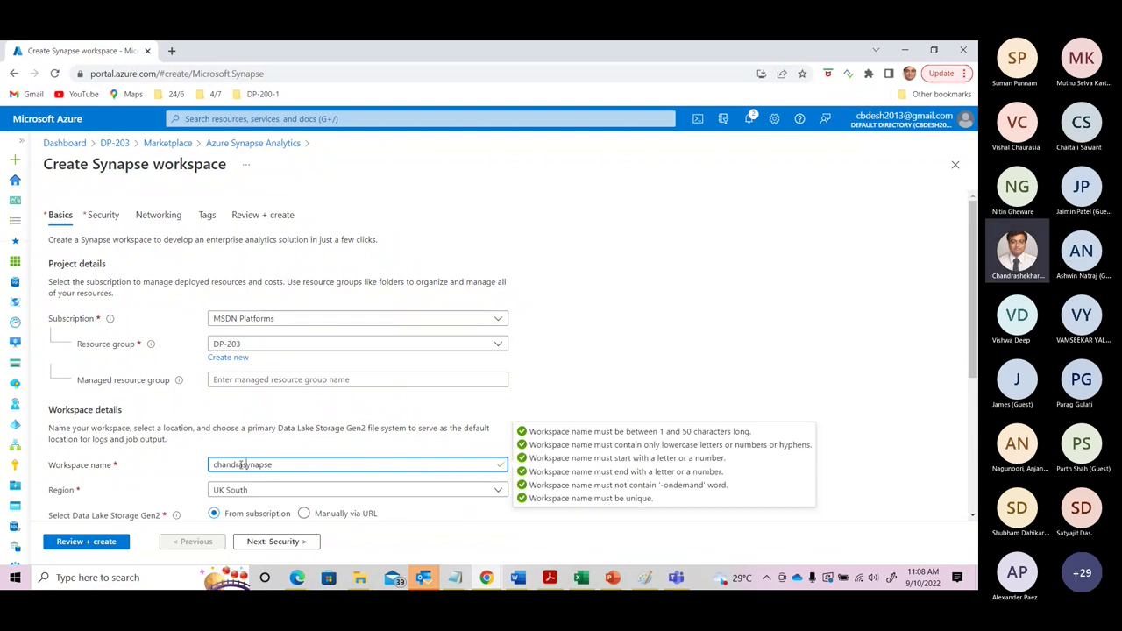
left_click(243, 466)
type("-")
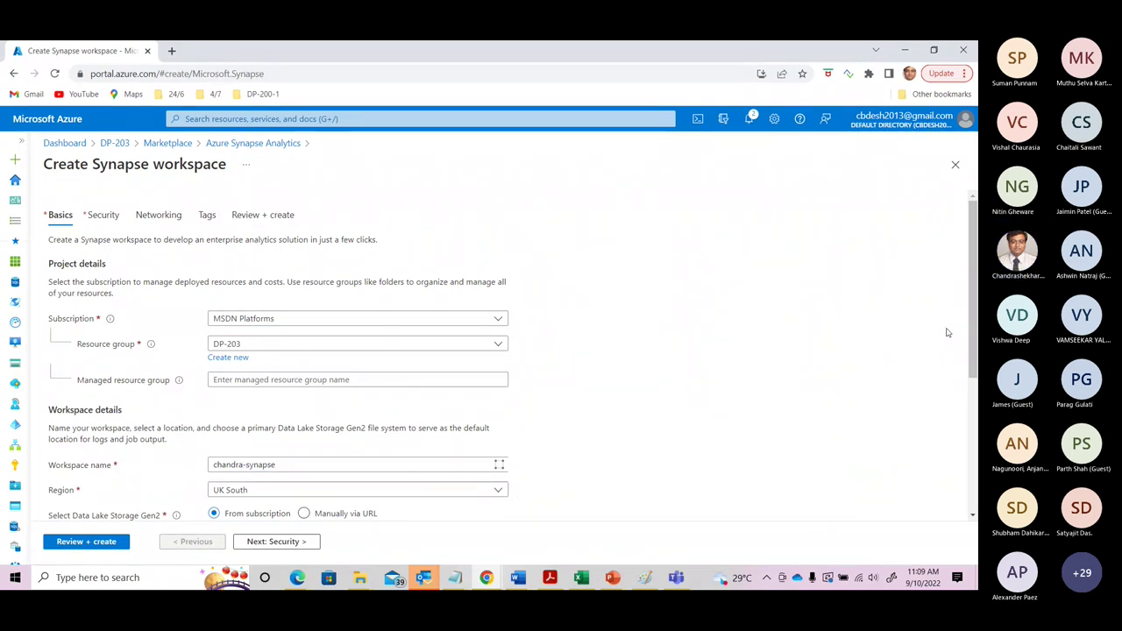
left_click_drag(974, 299, 973, 346)
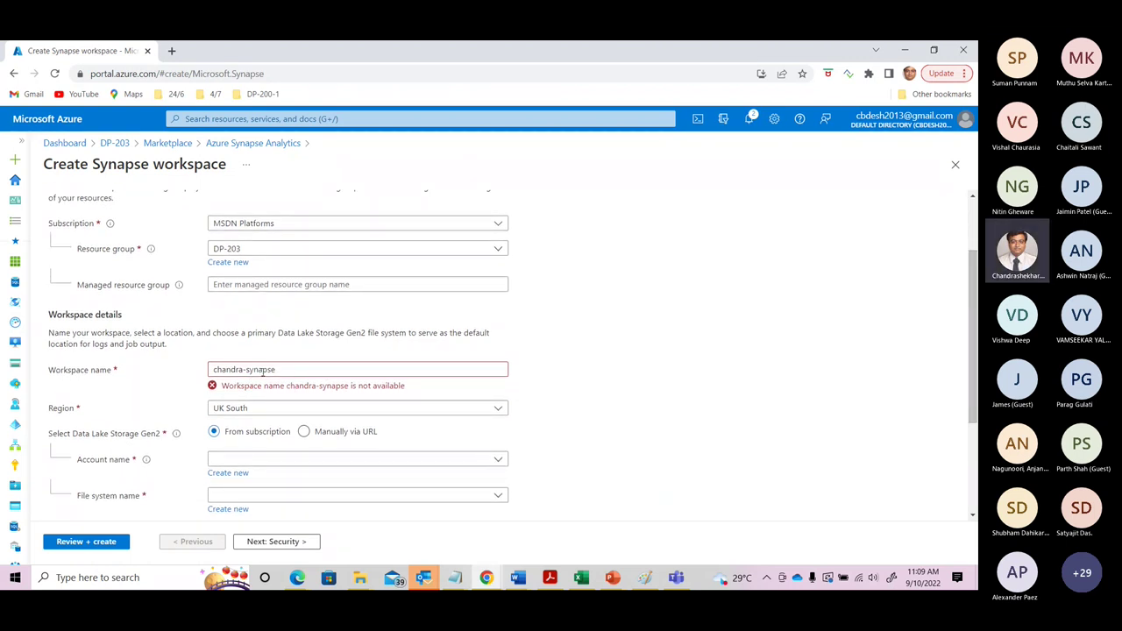
left_click(280, 369)
type("-dp203")
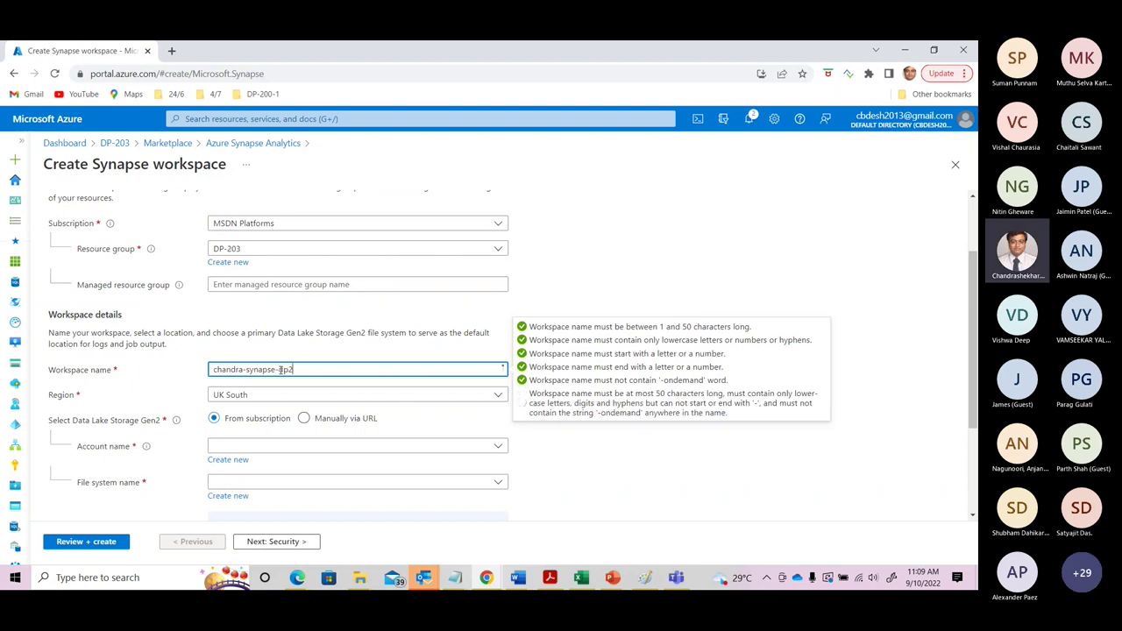
left_click(720, 484)
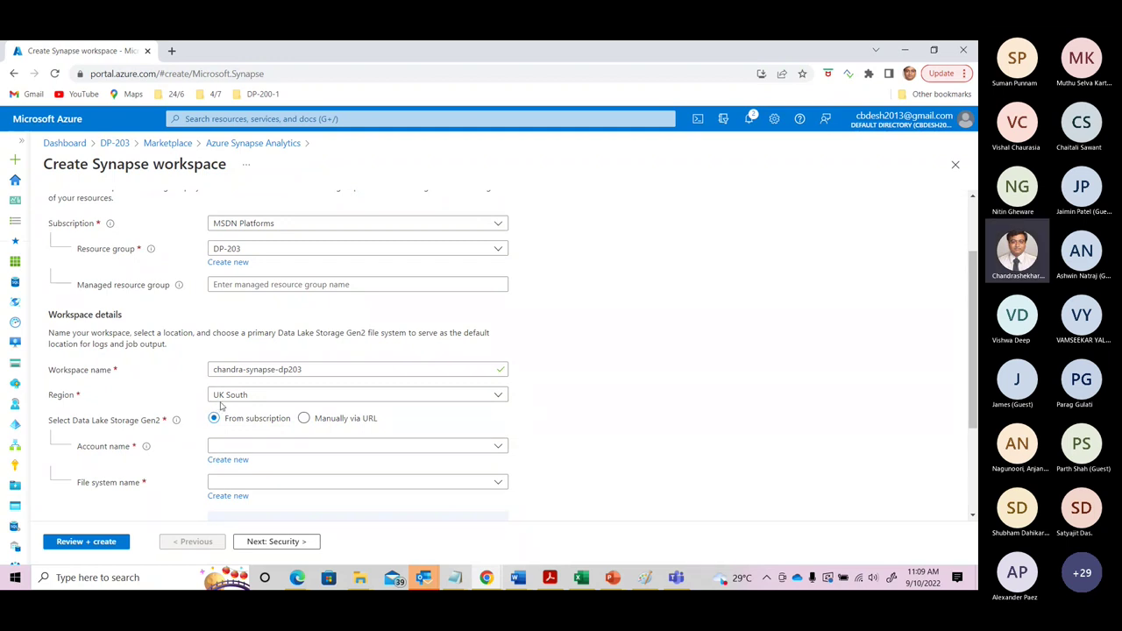
Step: Set the workspace region to East US
left_click(498, 399)
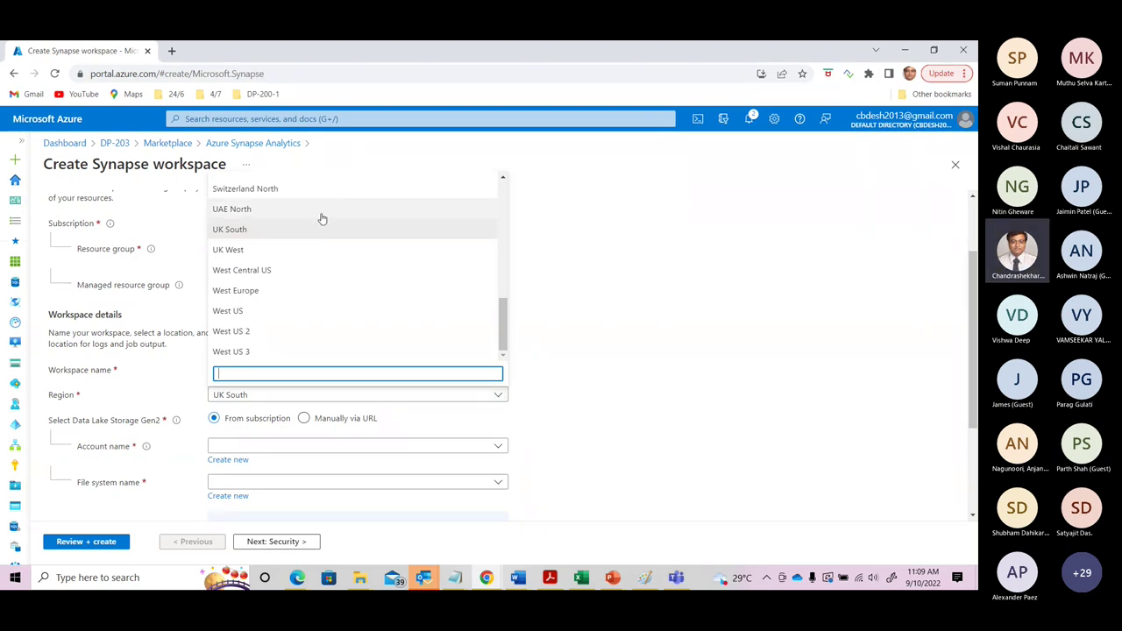
type("e")
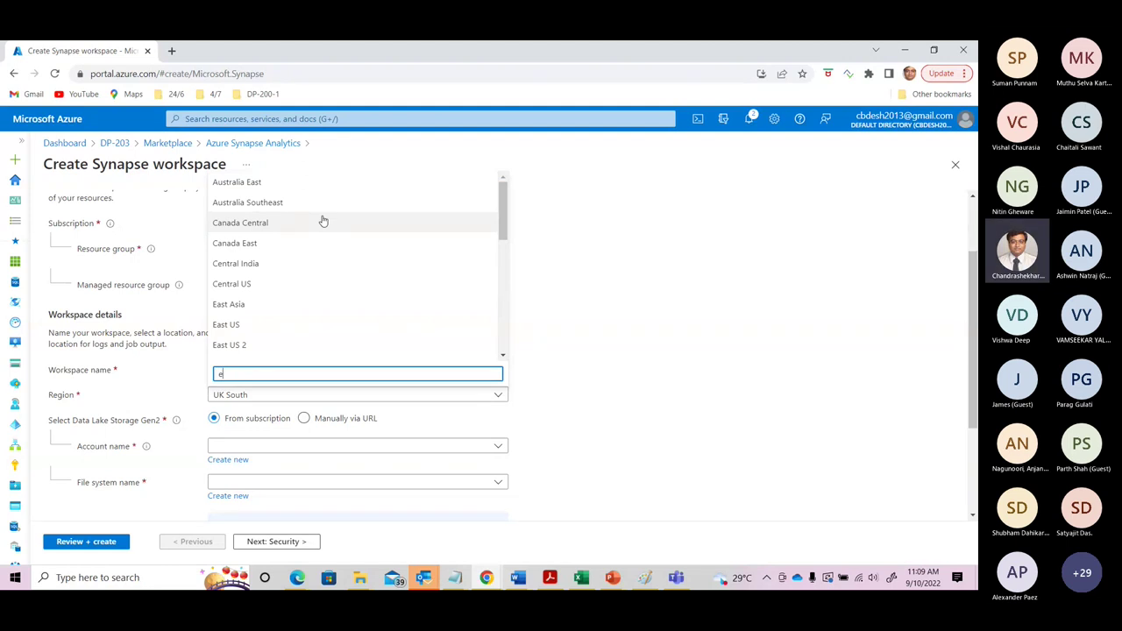
left_click(250, 329)
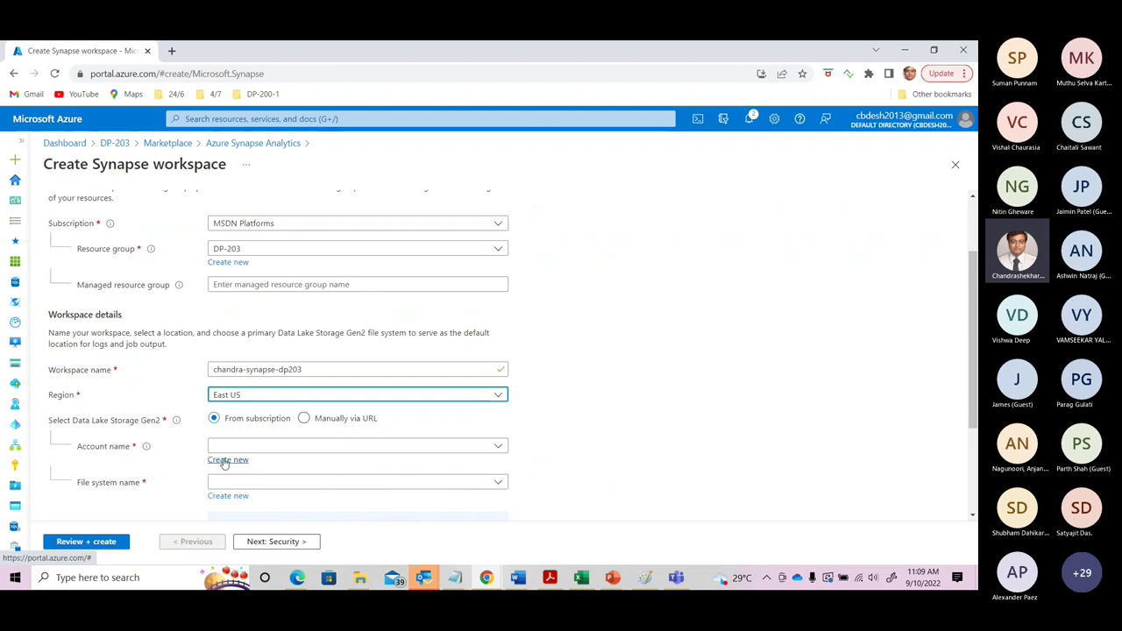
Step: Create a new Data Lake Storage Gen2 account named chandraadl, without a hyphen
left_click(228, 460)
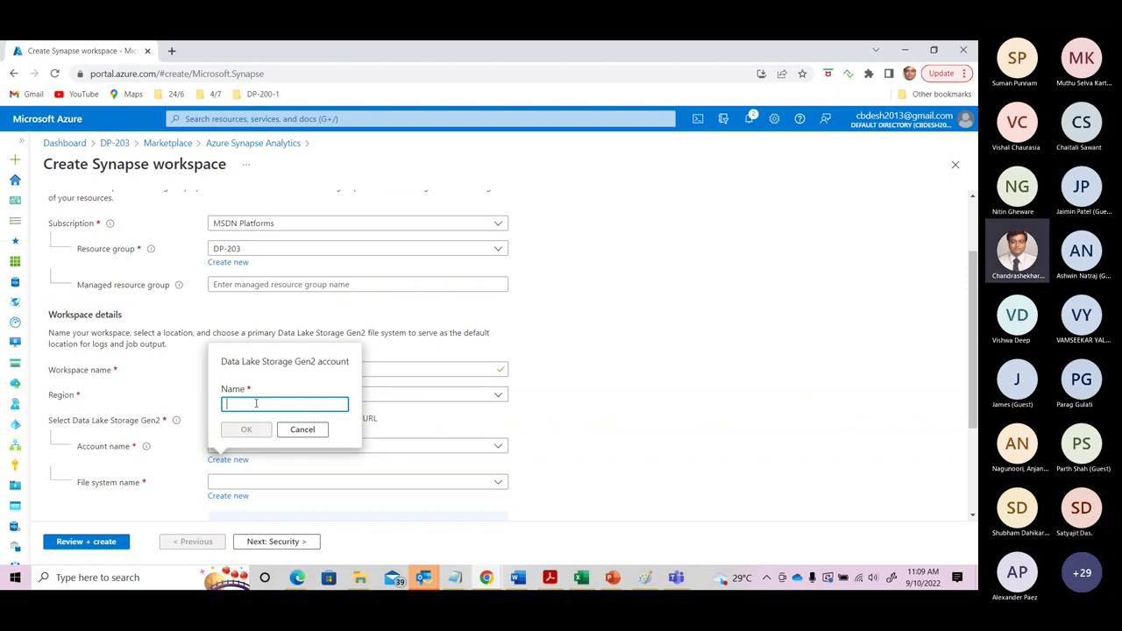
type("chandr")
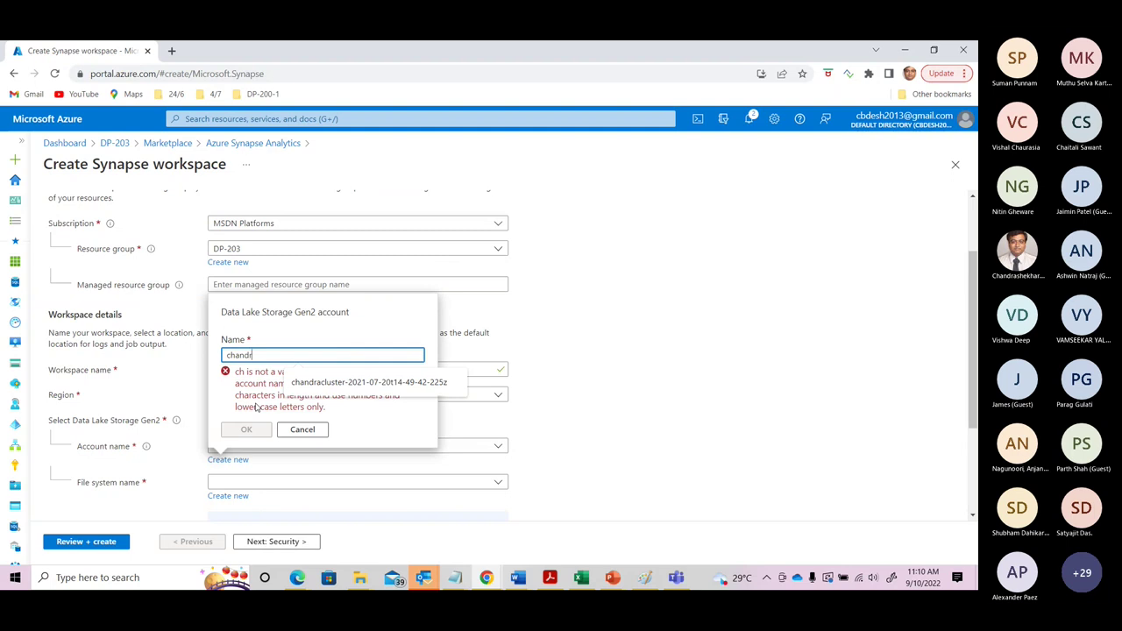
type("a")
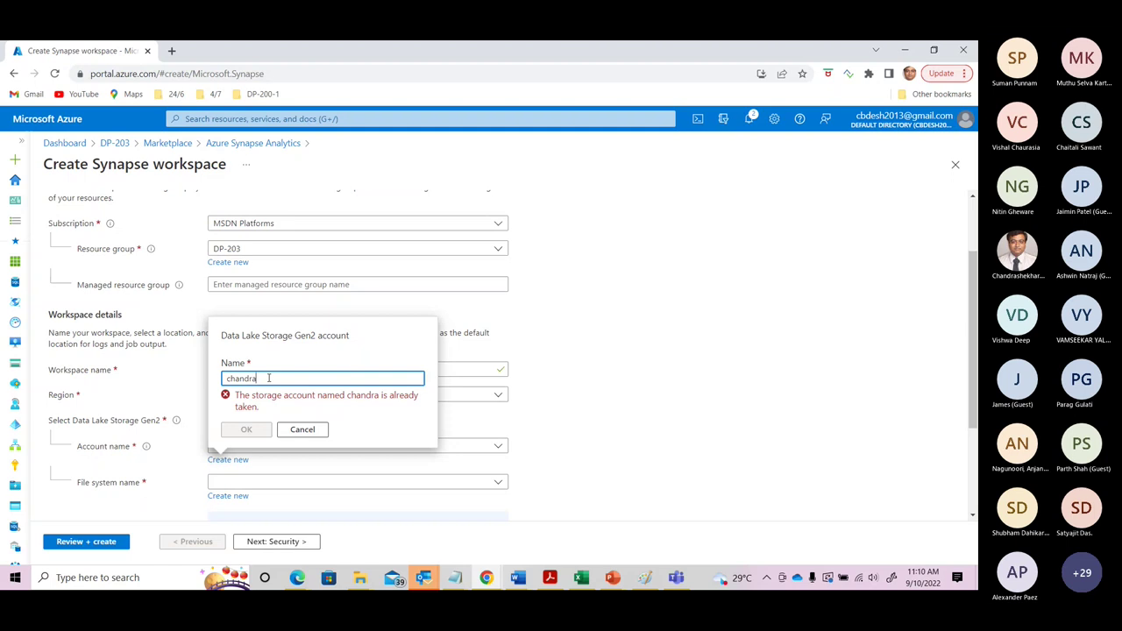
type("adl")
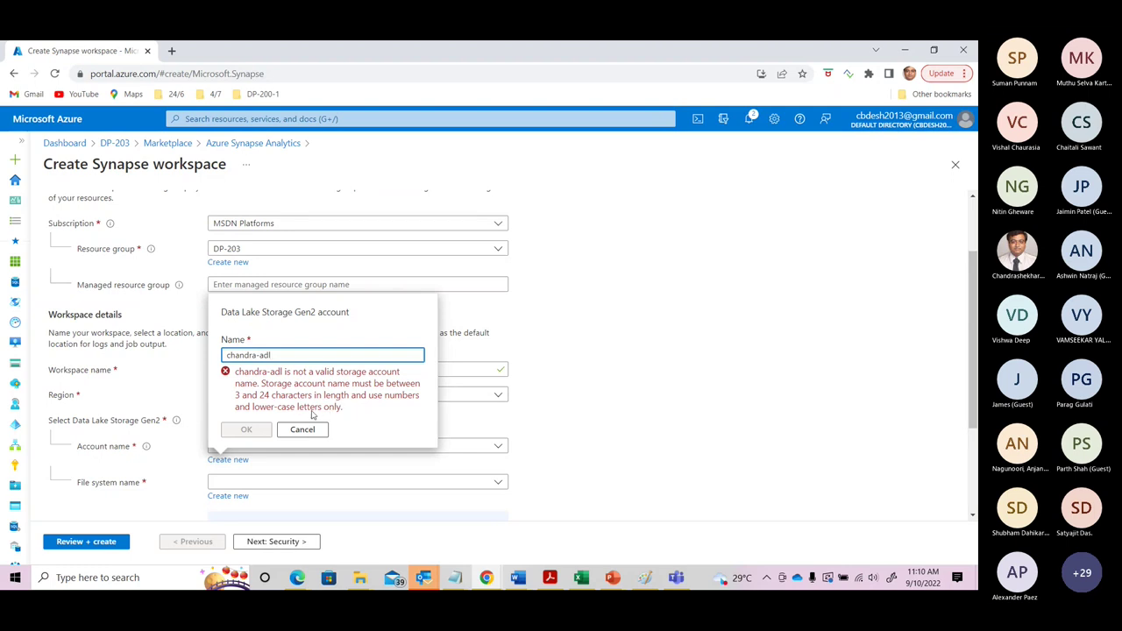
left_click(261, 355)
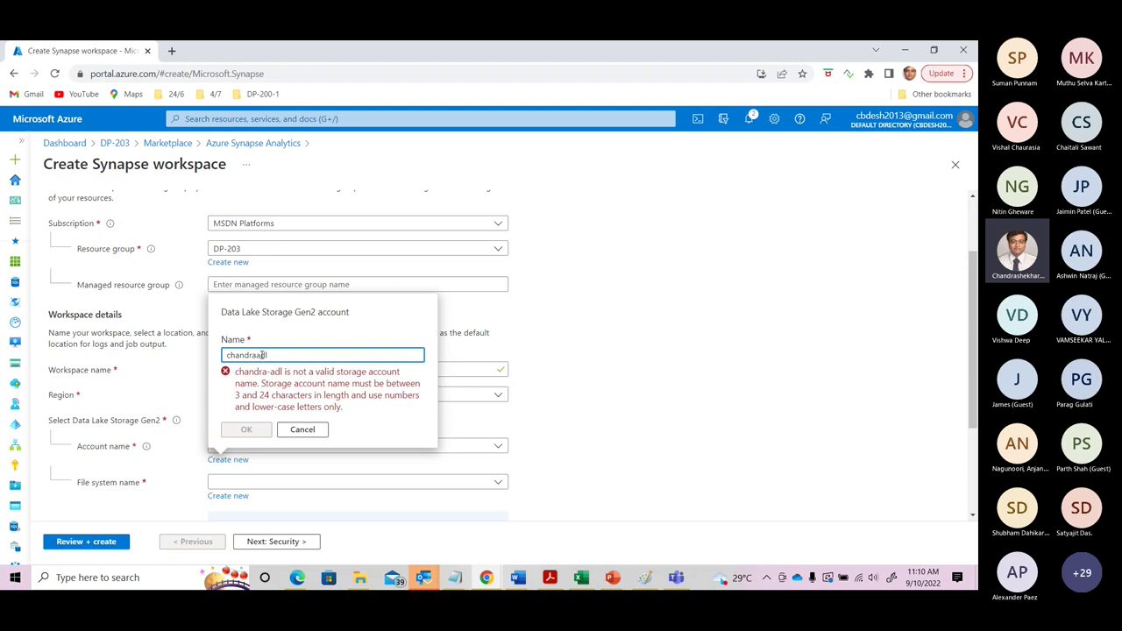
key("BackSpace")
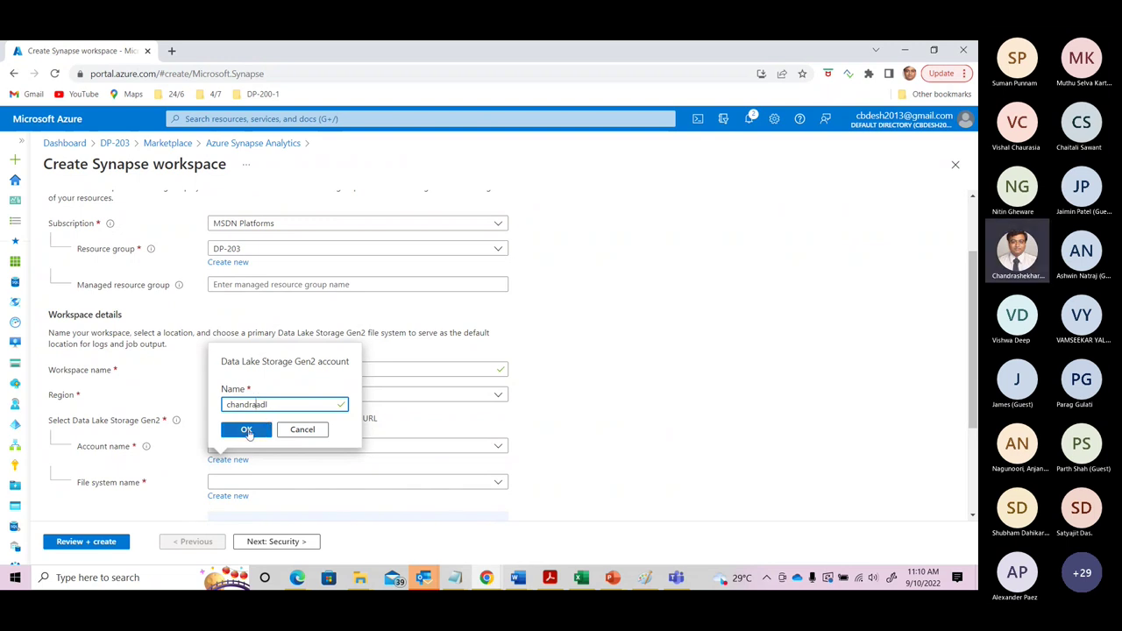
left_click(248, 431)
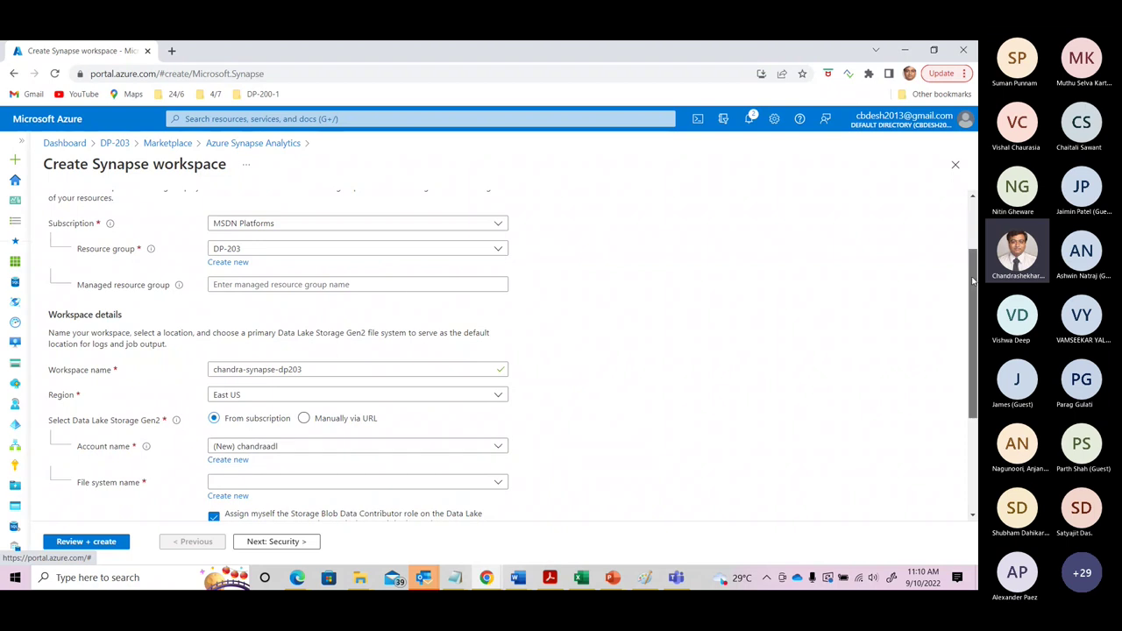
left_click_drag(974, 303, 974, 395)
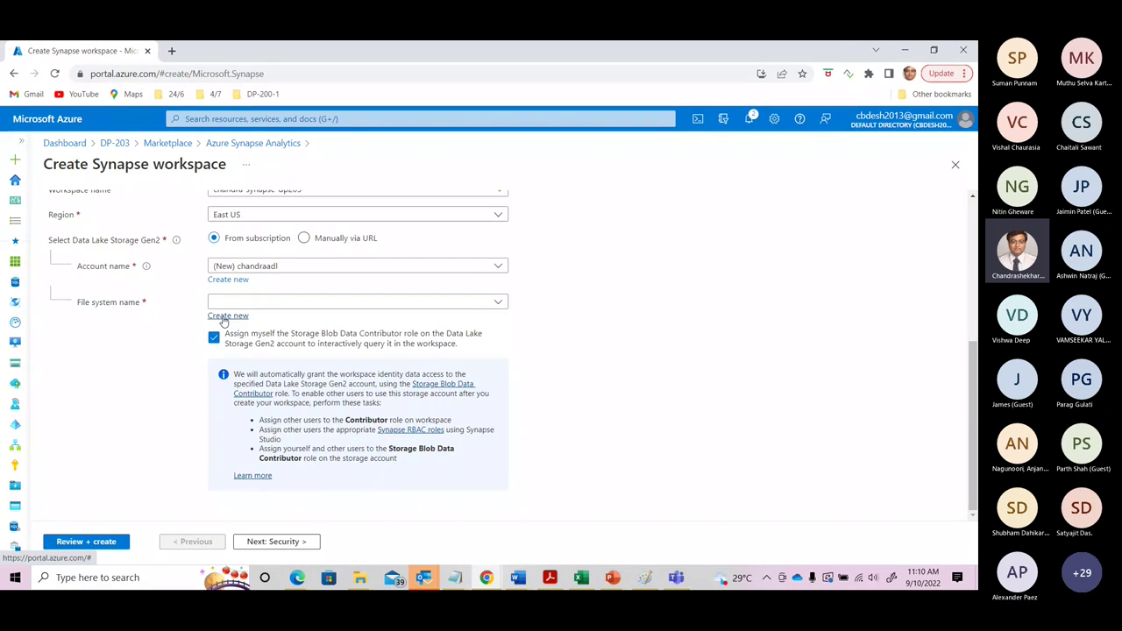
Step: Create a new file system named synapsesystem and return to the top of the form
left_click(227, 318)
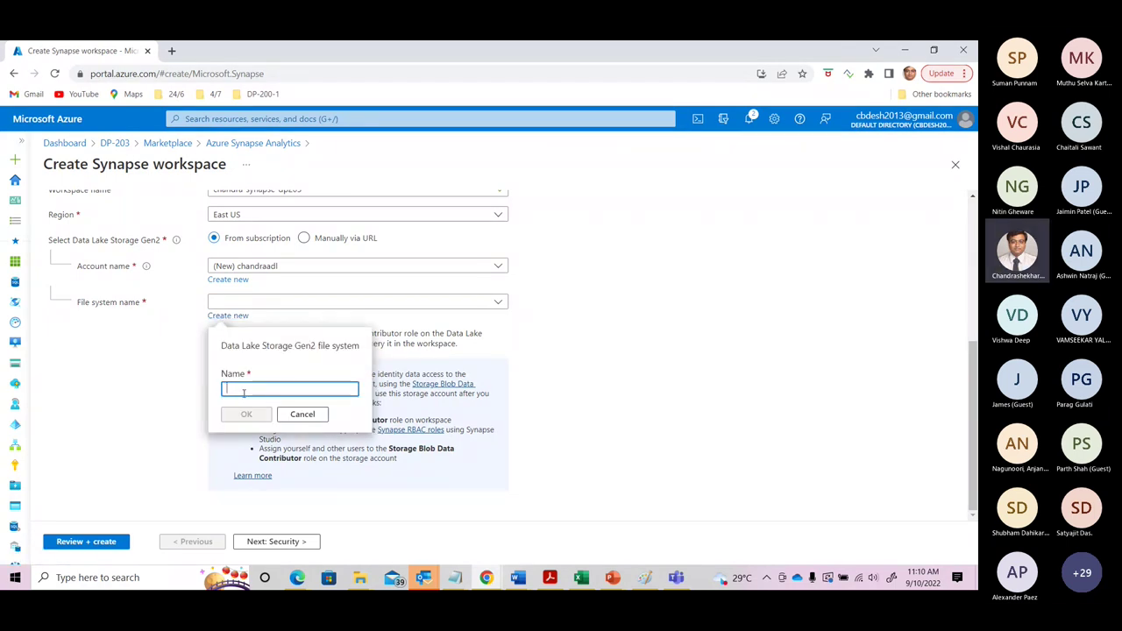
type("sy")
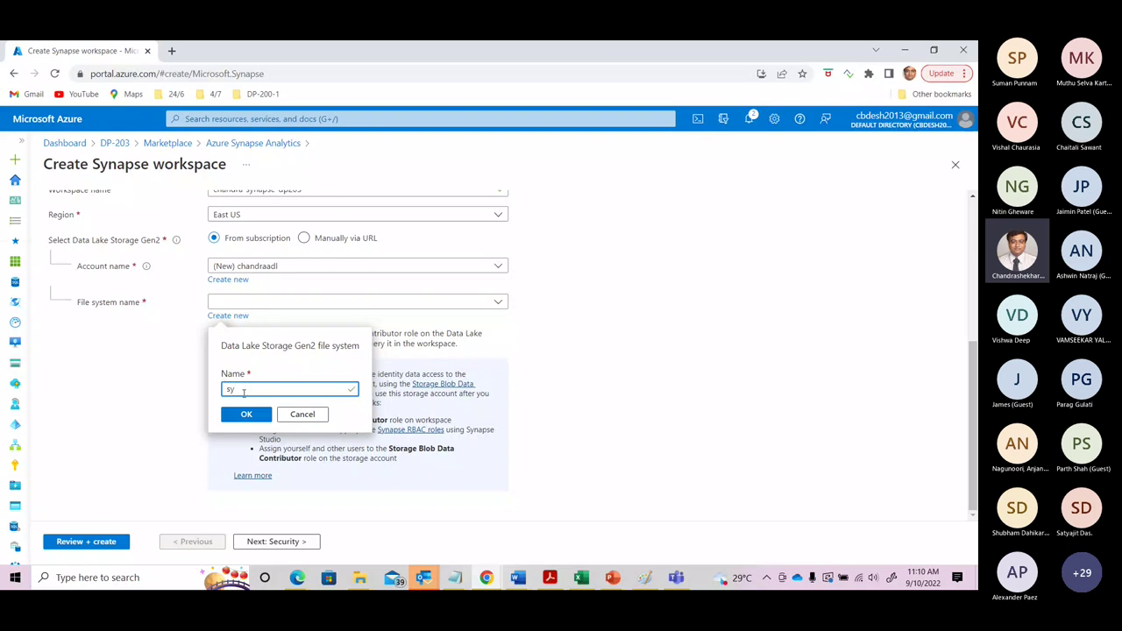
type("napsesystem")
left_click(246, 415)
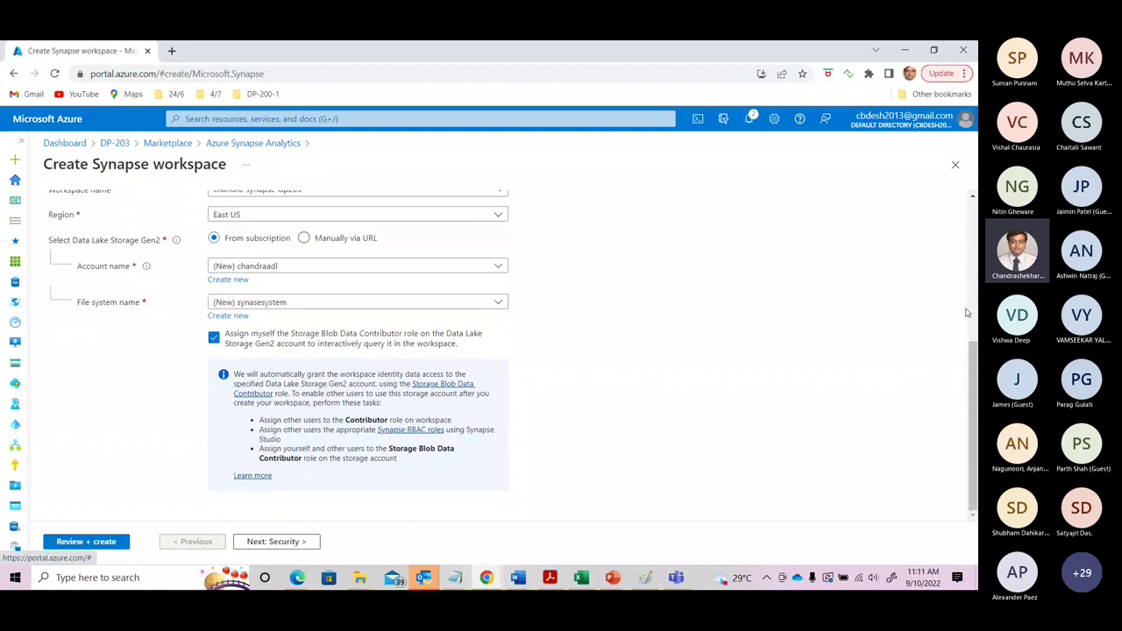
left_click_drag(974, 389, 975, 323)
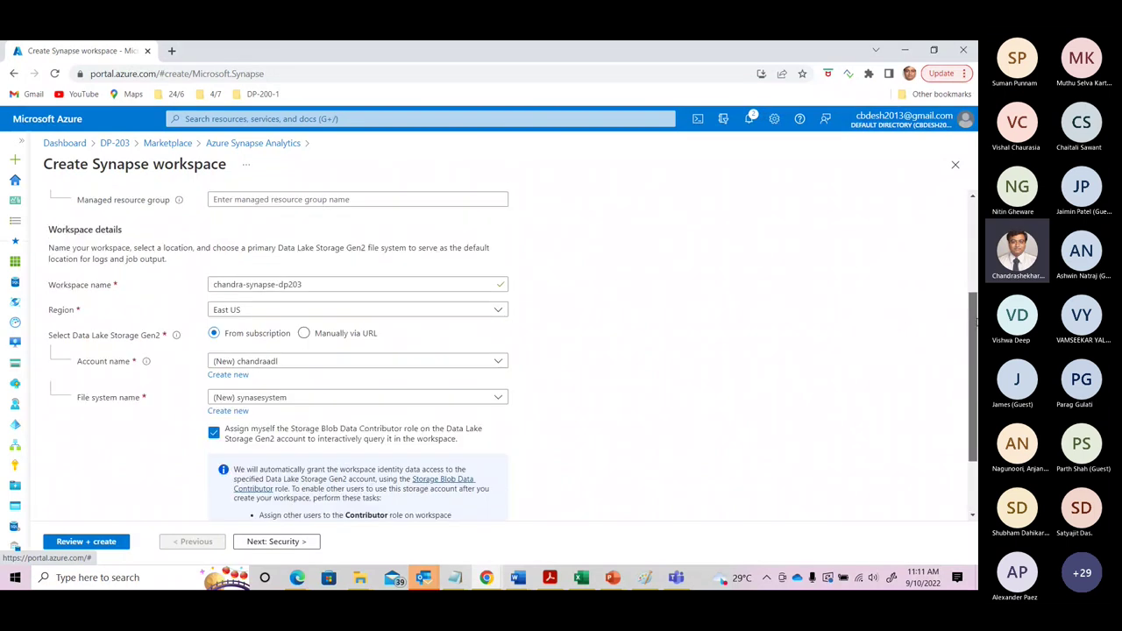
left_click_drag(975, 323, 975, 226)
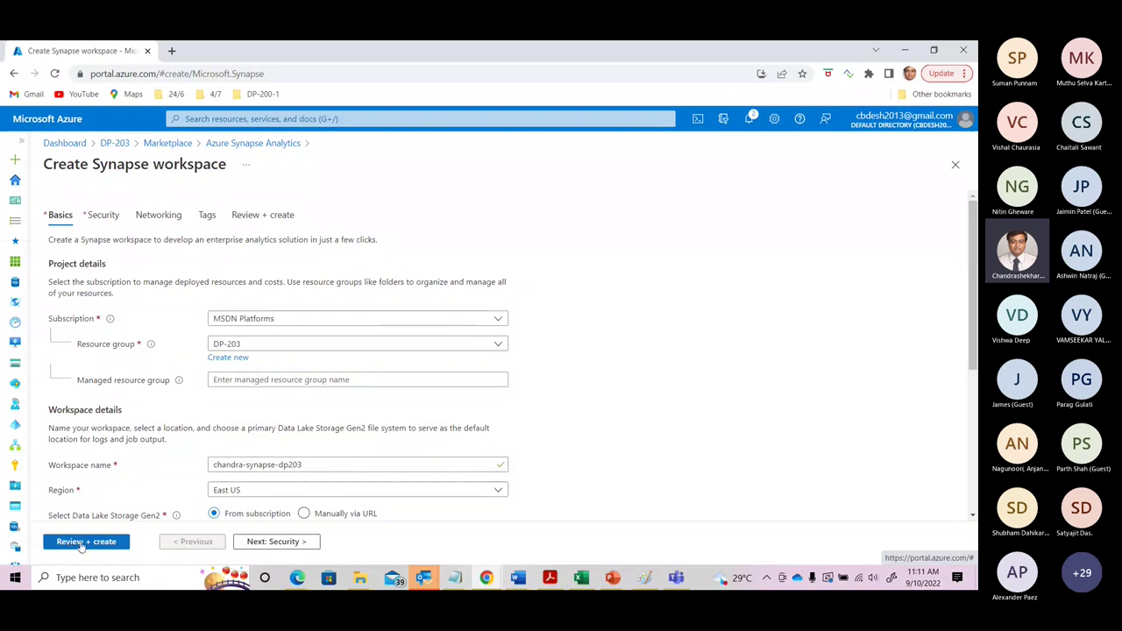
Step: On the Security tab, replace sqladminuser with a custom SQL Server admin login
left_click(109, 216)
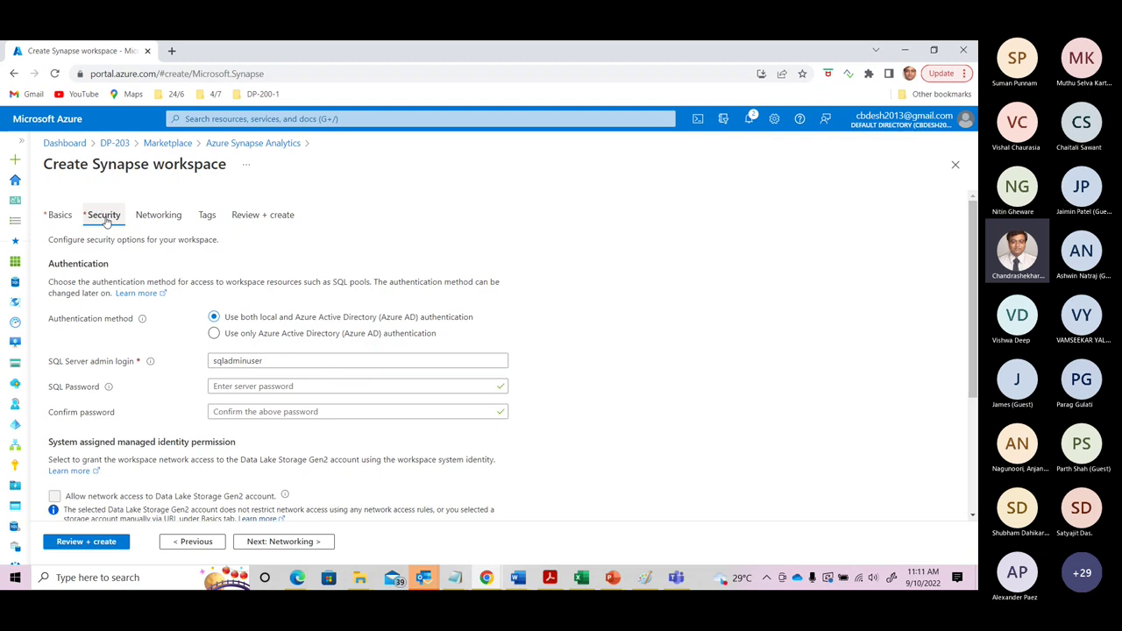
left_click(299, 360)
left_click_drag(299, 360, 210, 361)
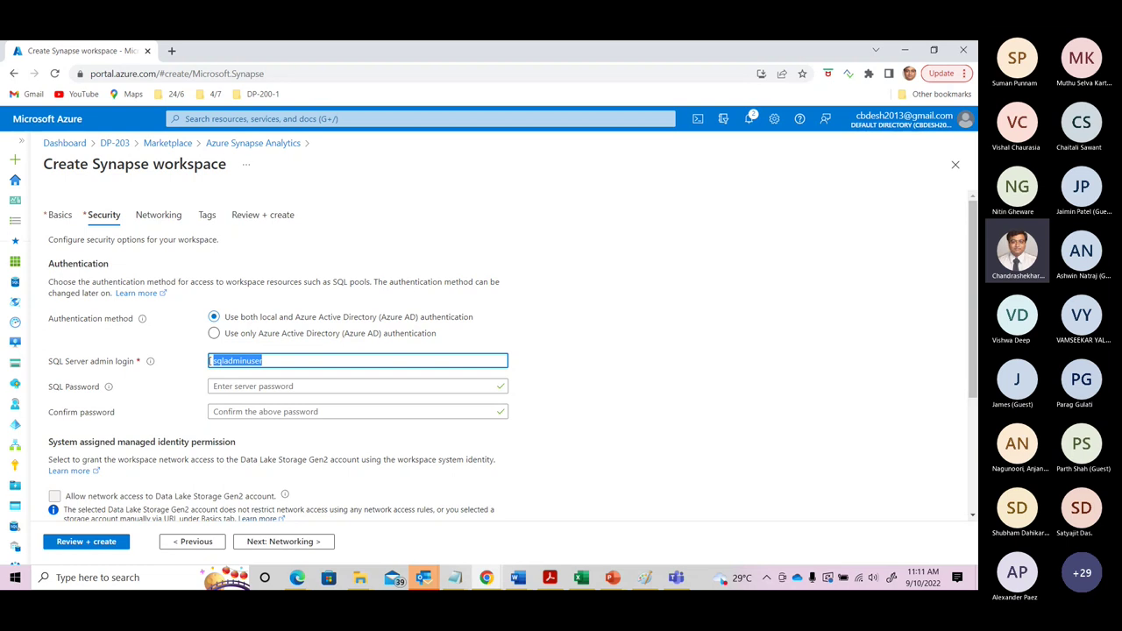
type("c")
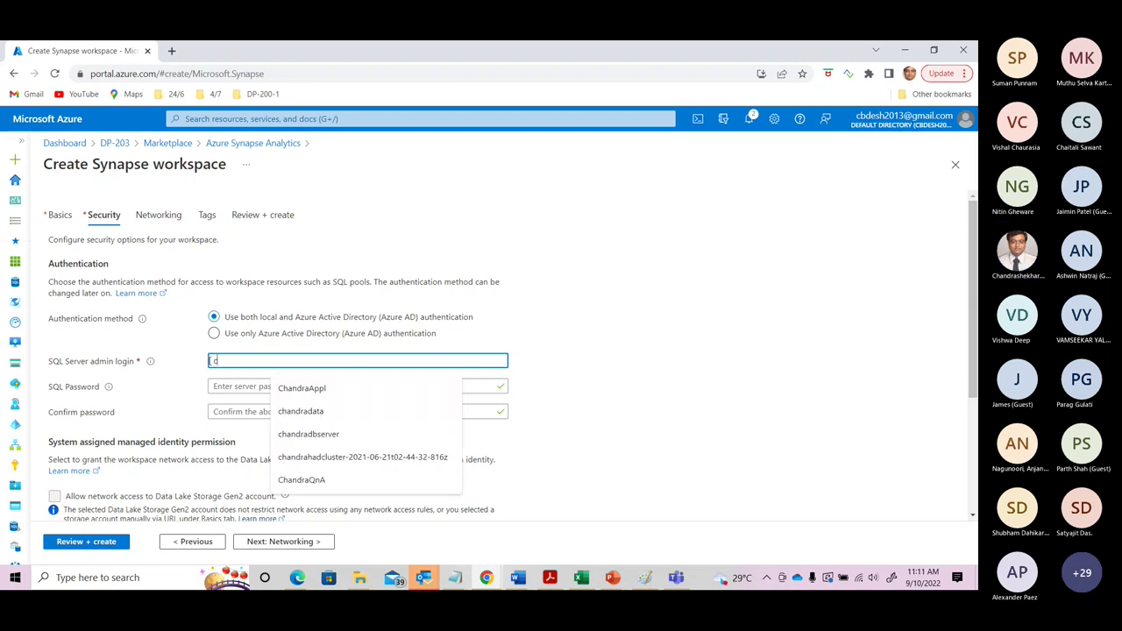
type("bdesh")
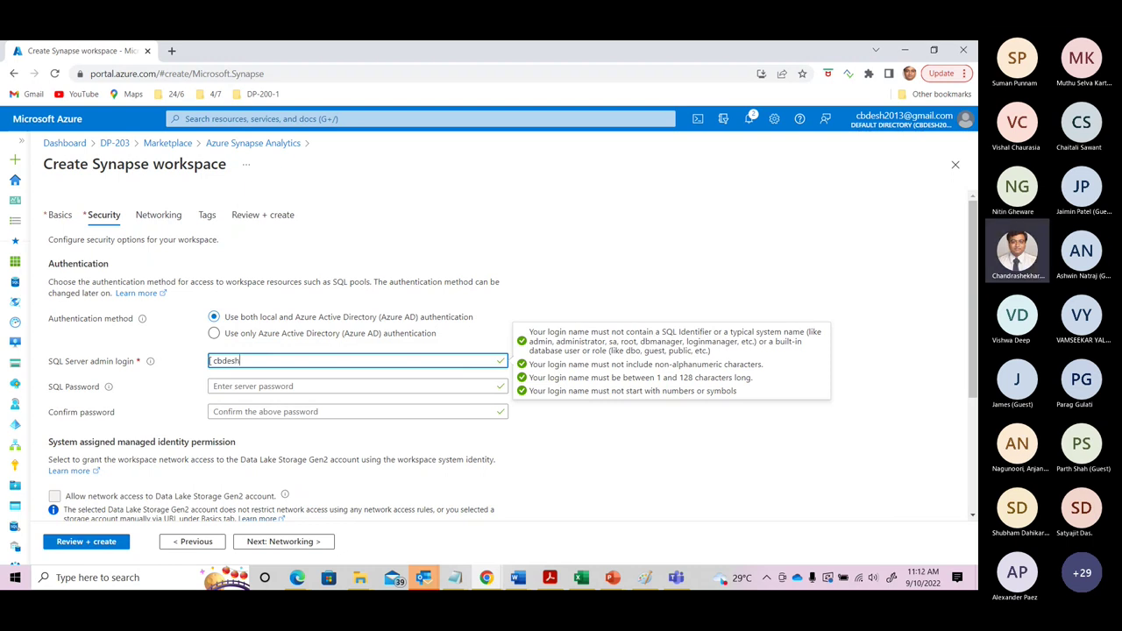
type("2013")
Step: Enter the SQL password and confirm it
left_click(241, 388)
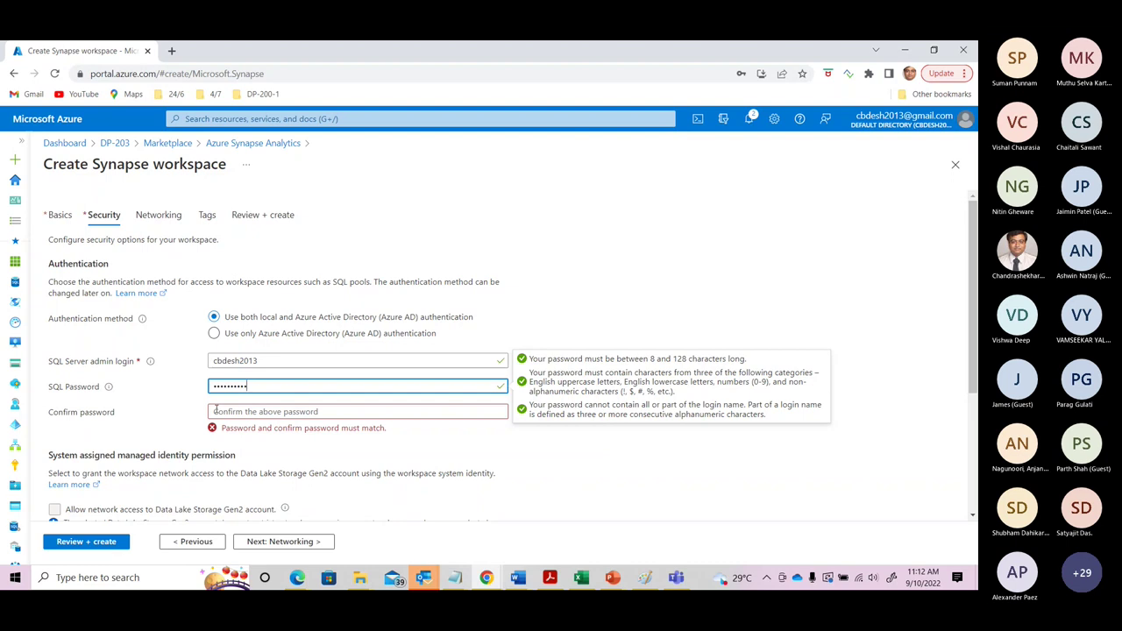
left_click(215, 411)
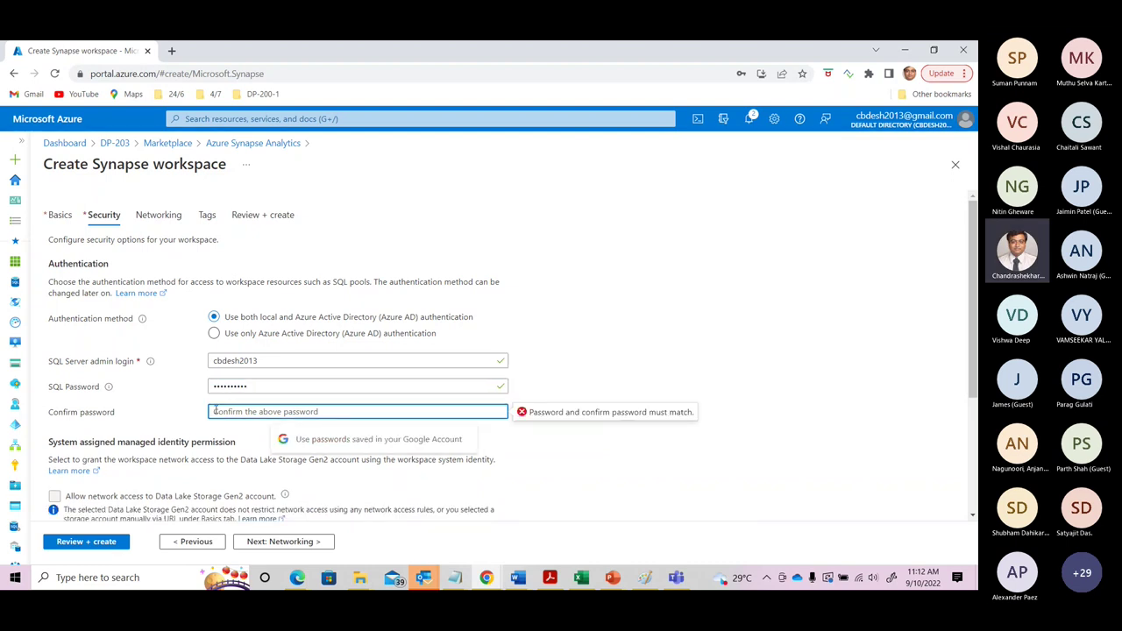
type("••••••••••")
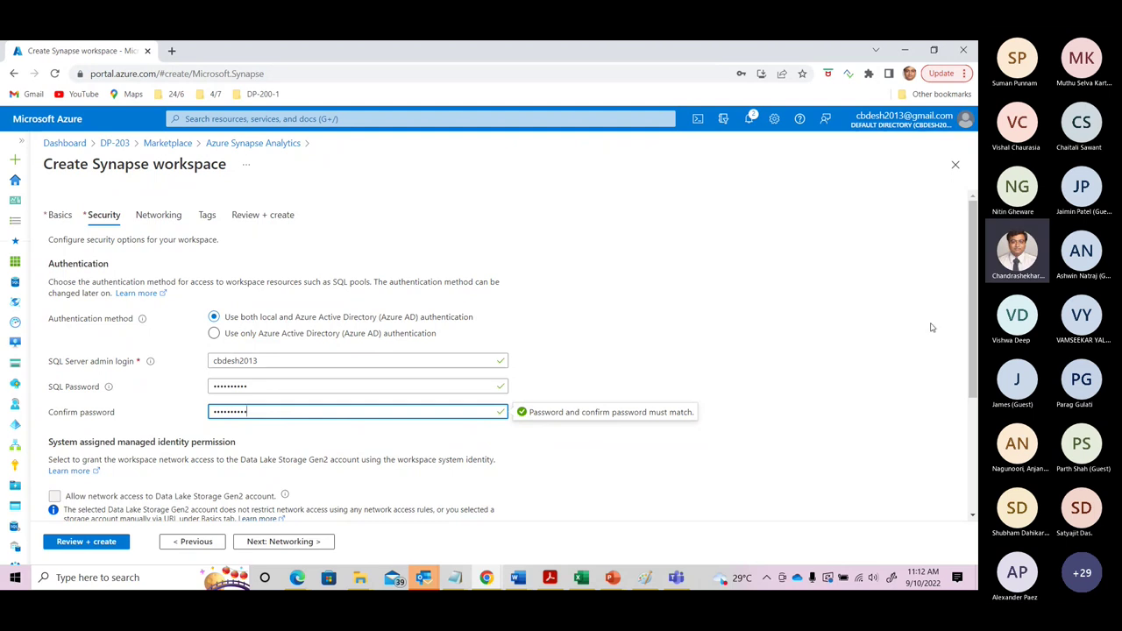
Step: Keep double encryption disabled and proceed to Review + create
left_click_drag(970, 265, 971, 391)
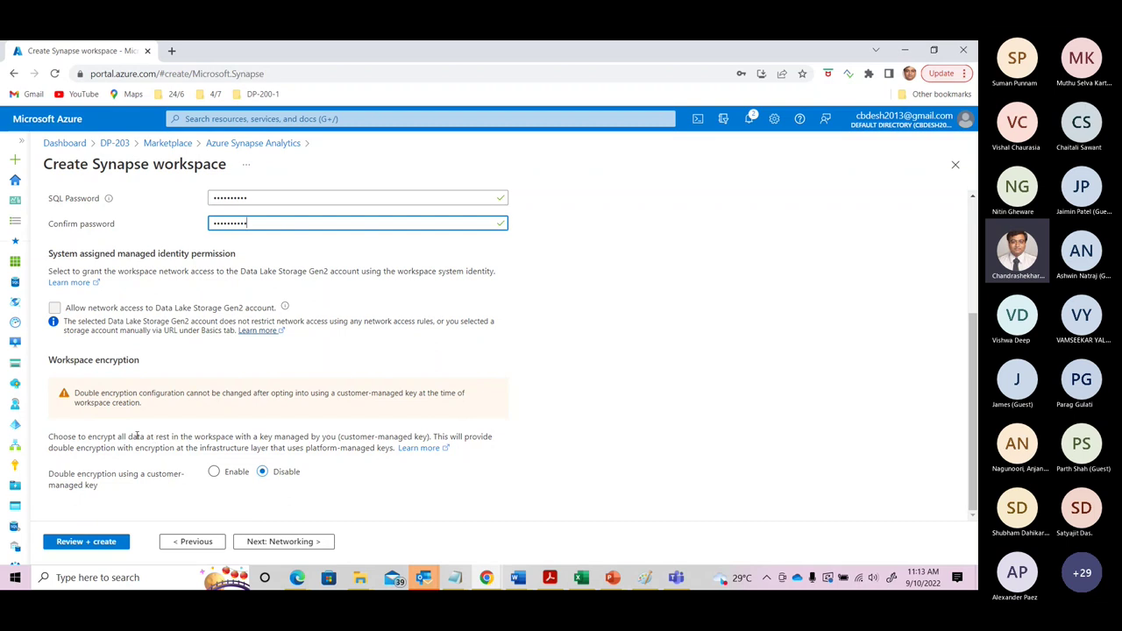
left_click_drag(128, 435, 169, 436)
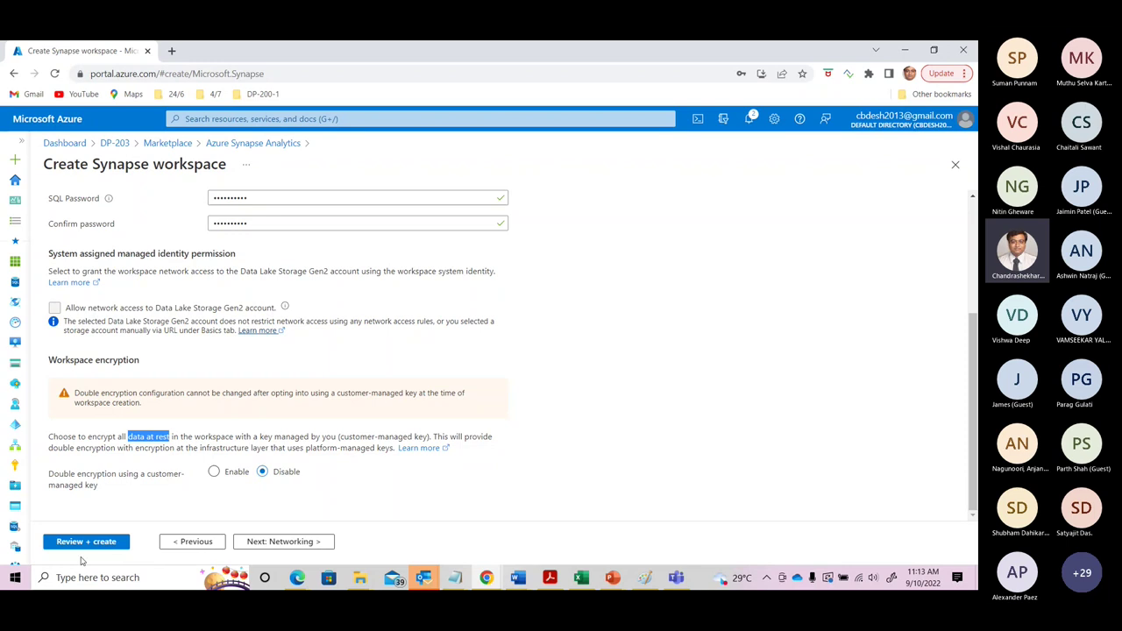
left_click(102, 544)
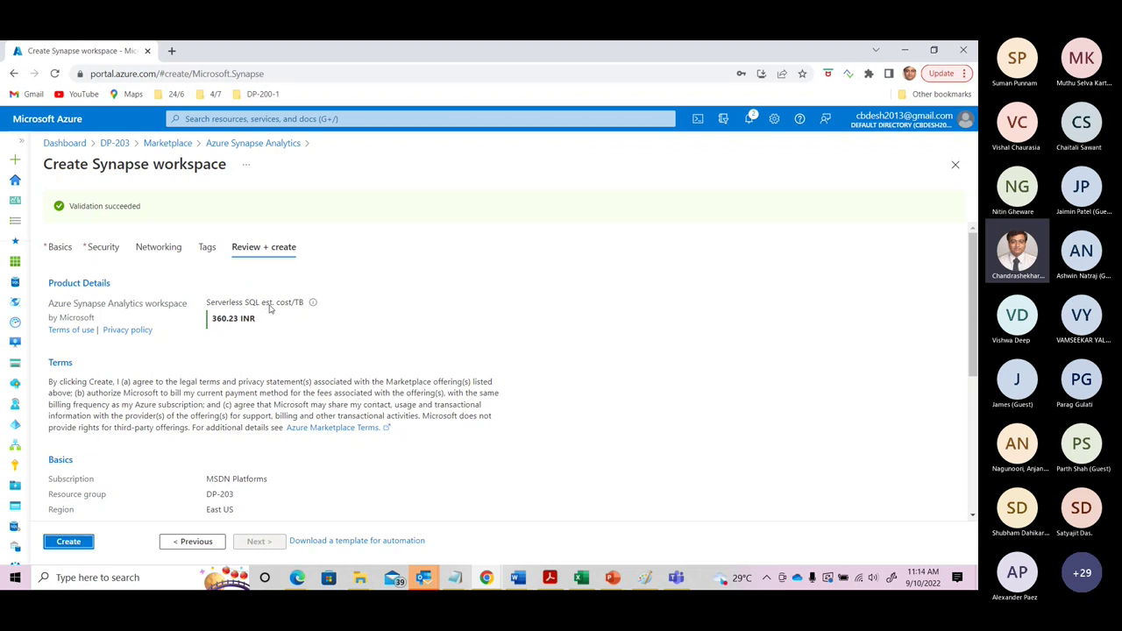
Step: Create the chandra-synapse-dp203 workspace from the Review + create tab
mouse_move(314, 305)
left_click(70, 542)
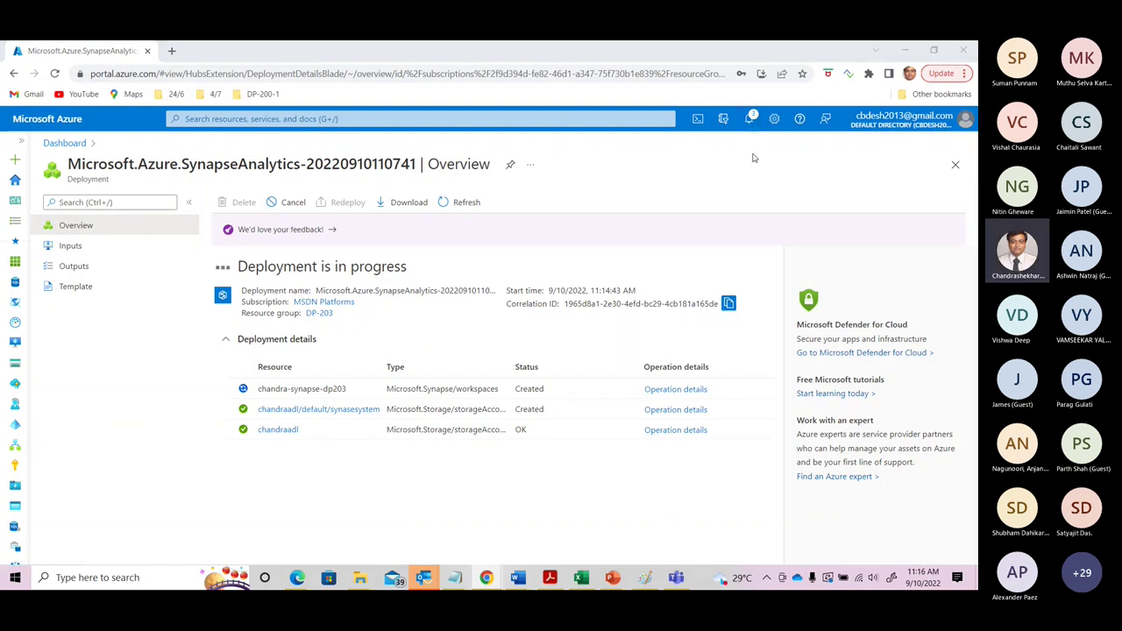
Step: Toggle the Teams meeting chat, then return to the Azure portal deployment page
key("alt+Tab")
key("alt+Tab")
key("alt+Tab")
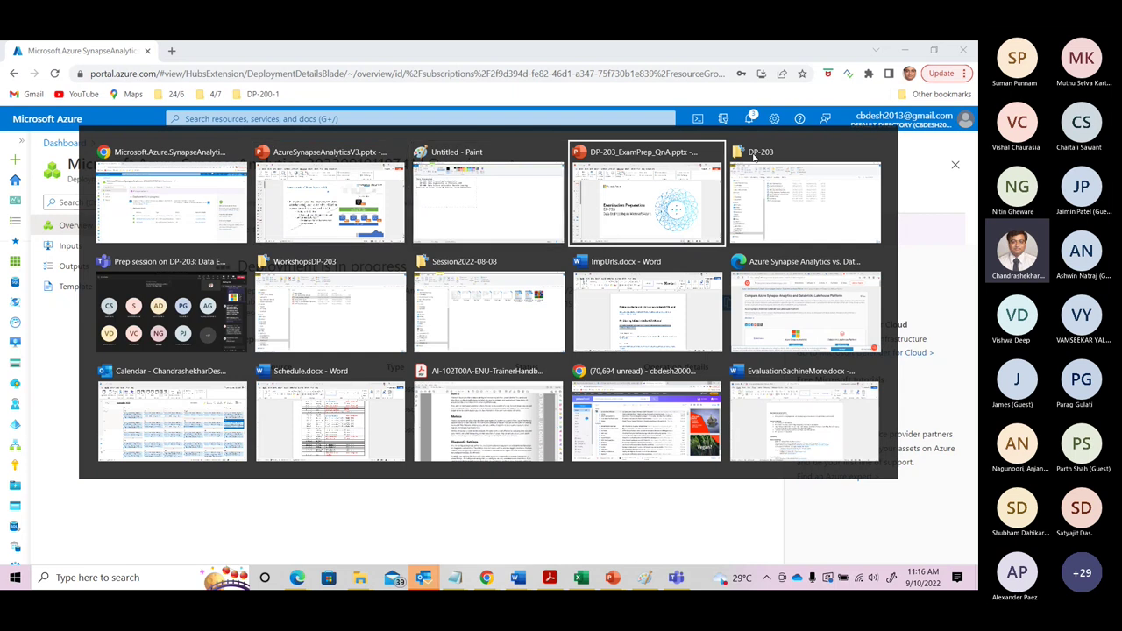
left_click(697, 77)
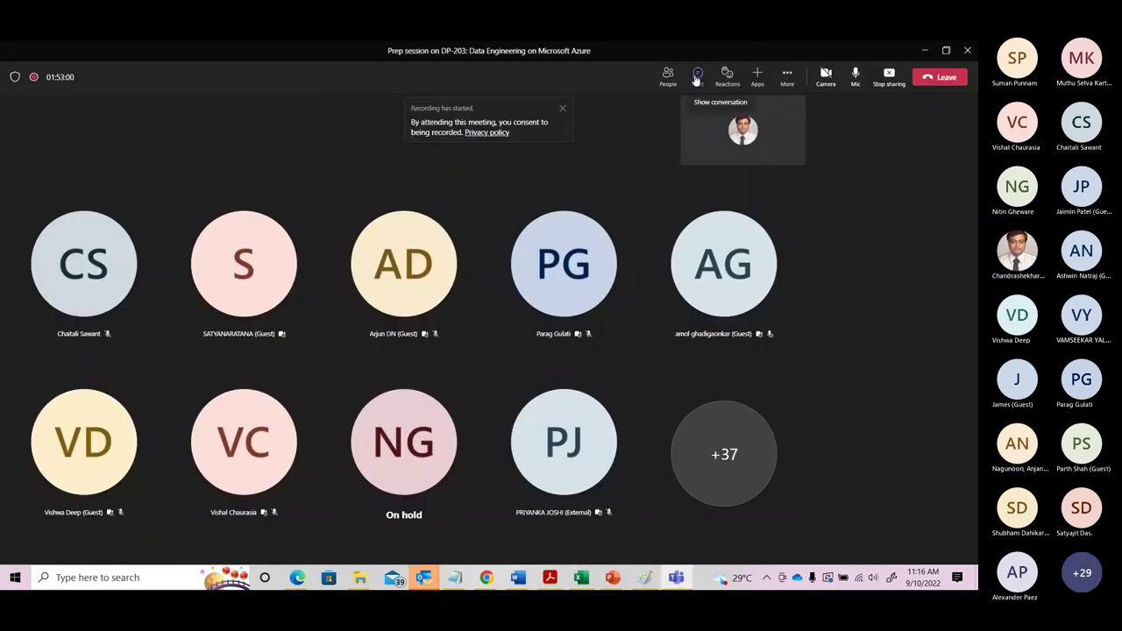
left_click(697, 77)
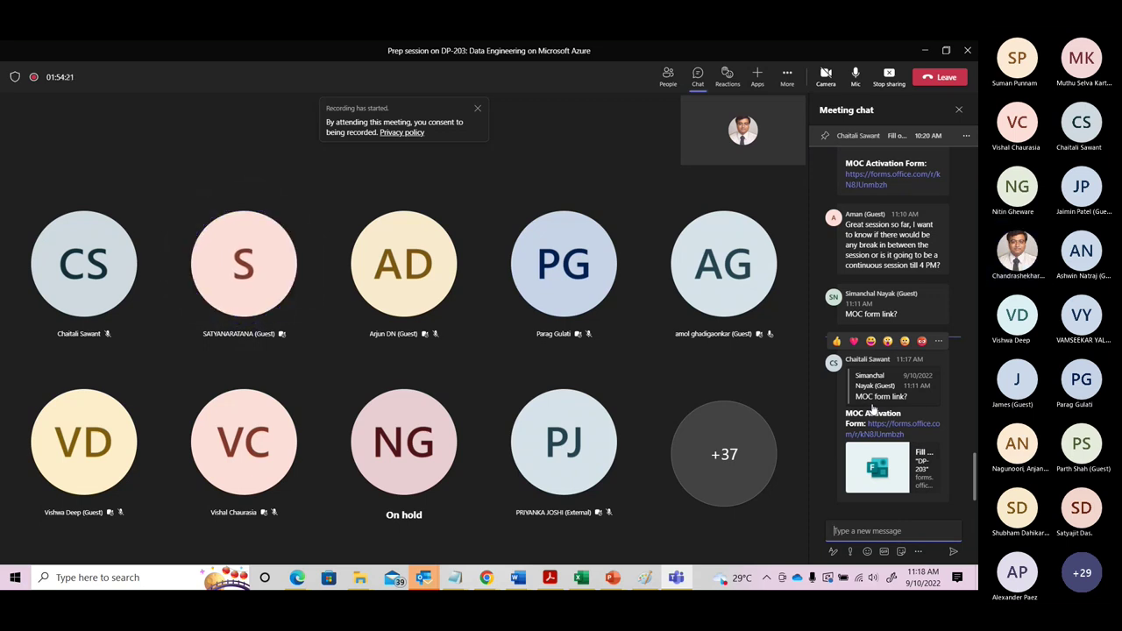
key("alt+Tab")
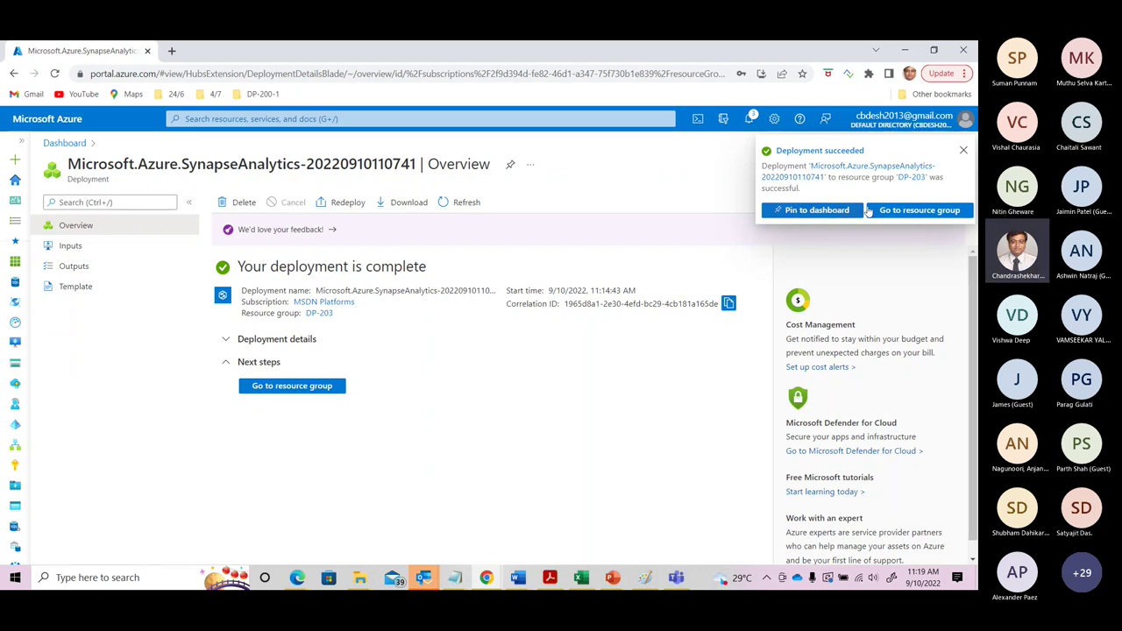
Step: Go to the DP-203 resource group from the Deployment succeeded notification
left_click(921, 211)
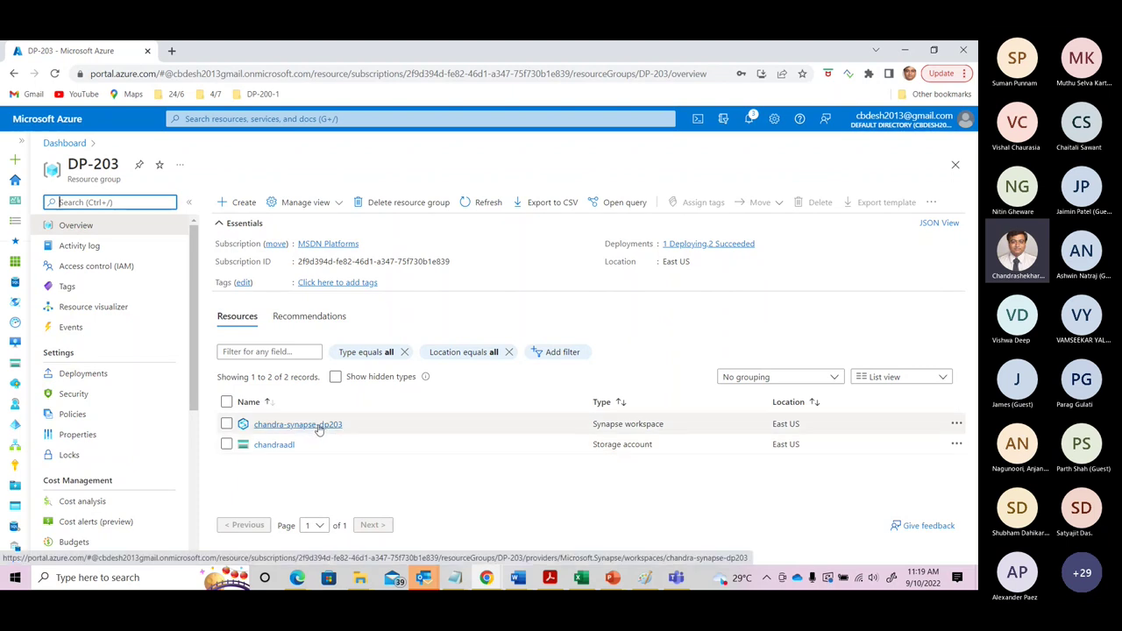
Step: Open the chandra-synapse-dp203 workspace and check its Analytics pools: only the Built-in serverless SQL pool
left_click(319, 429)
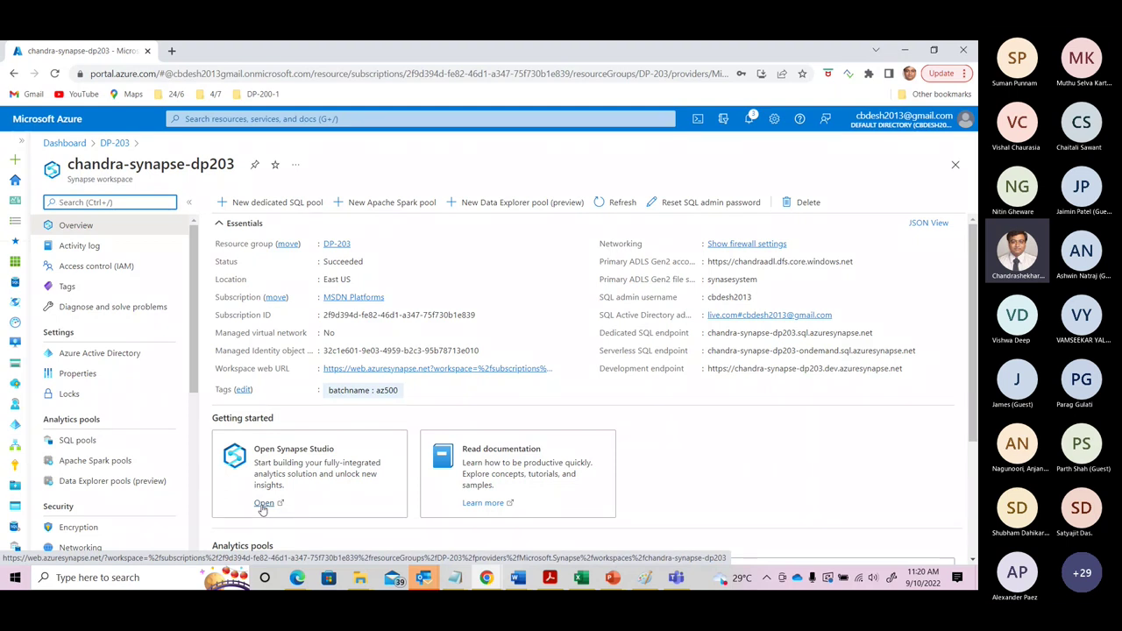
left_click_drag(973, 253, 973, 367)
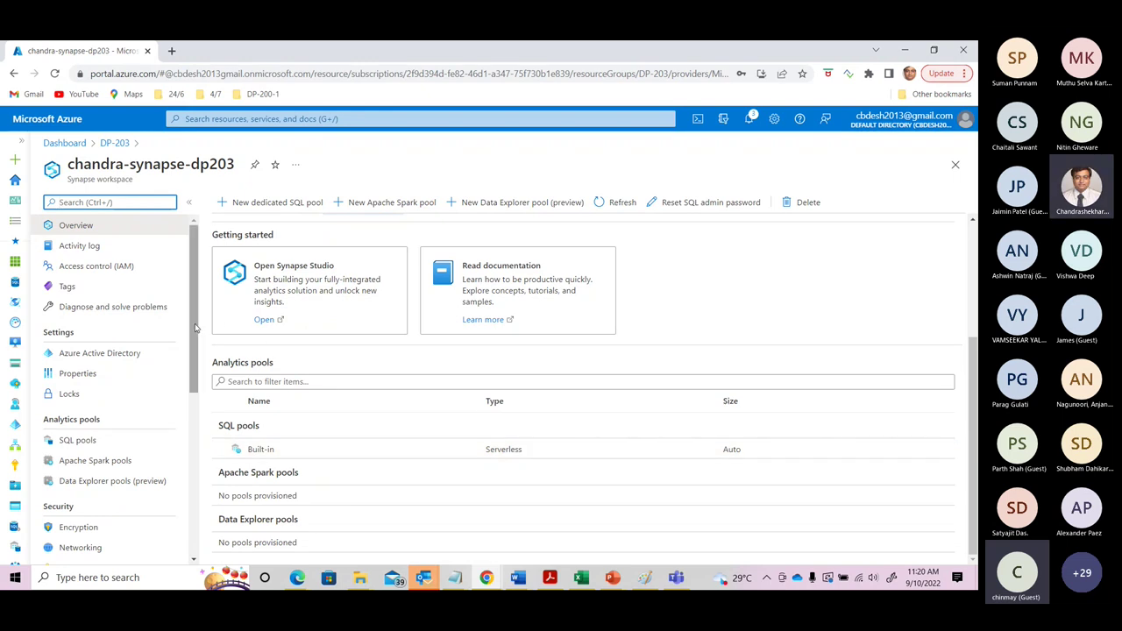
left_click_drag(197, 327, 210, 376)
Step: Show the workspace's SQL pools list, which holds only the Built-in serverless pool
scroll(140, 377, "down", 3)
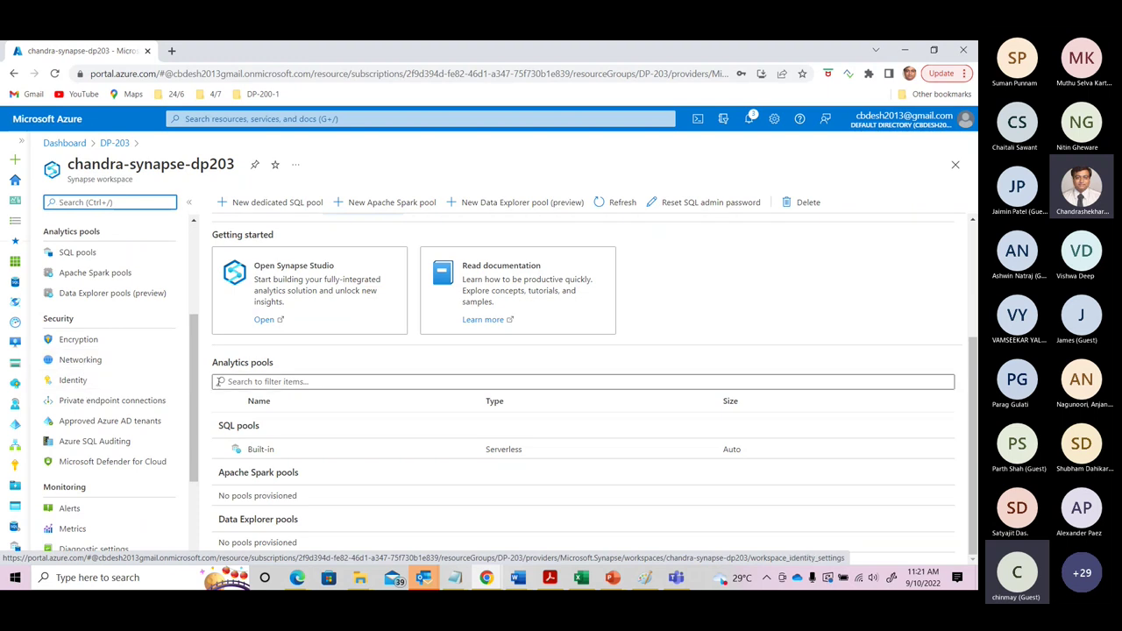
scroll(199, 422, "up", 3)
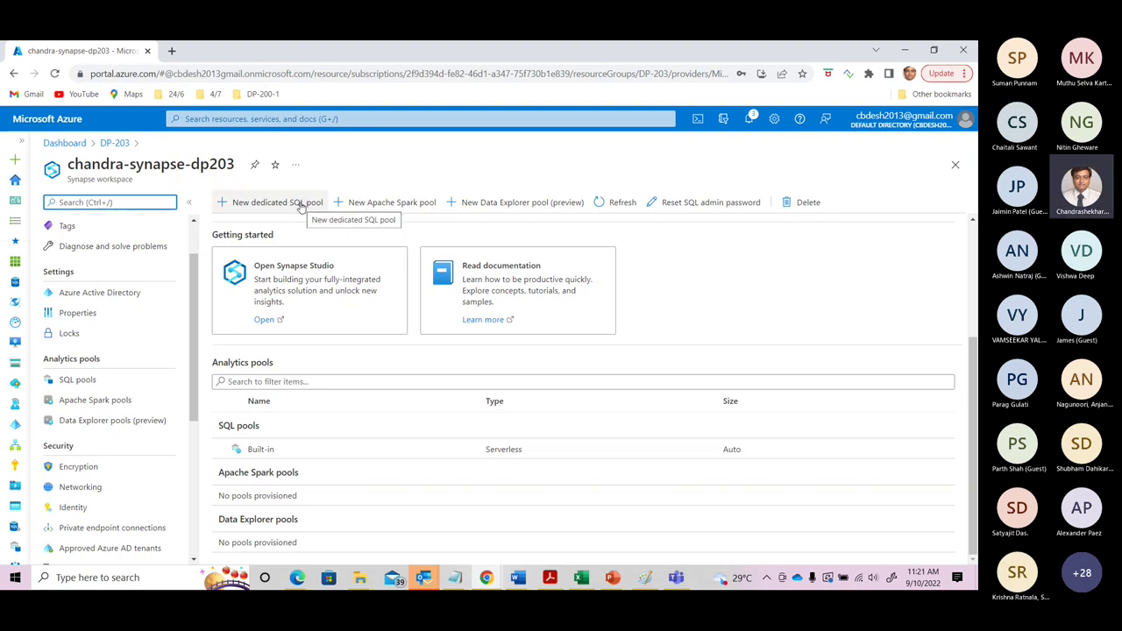
left_click(81, 382)
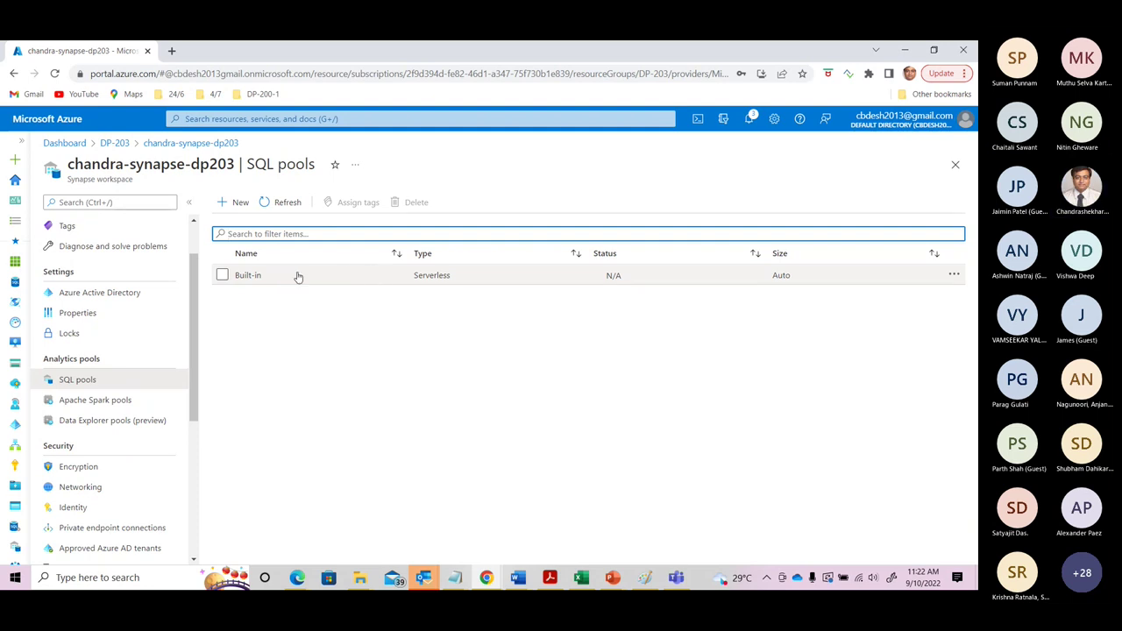
left_click(222, 275)
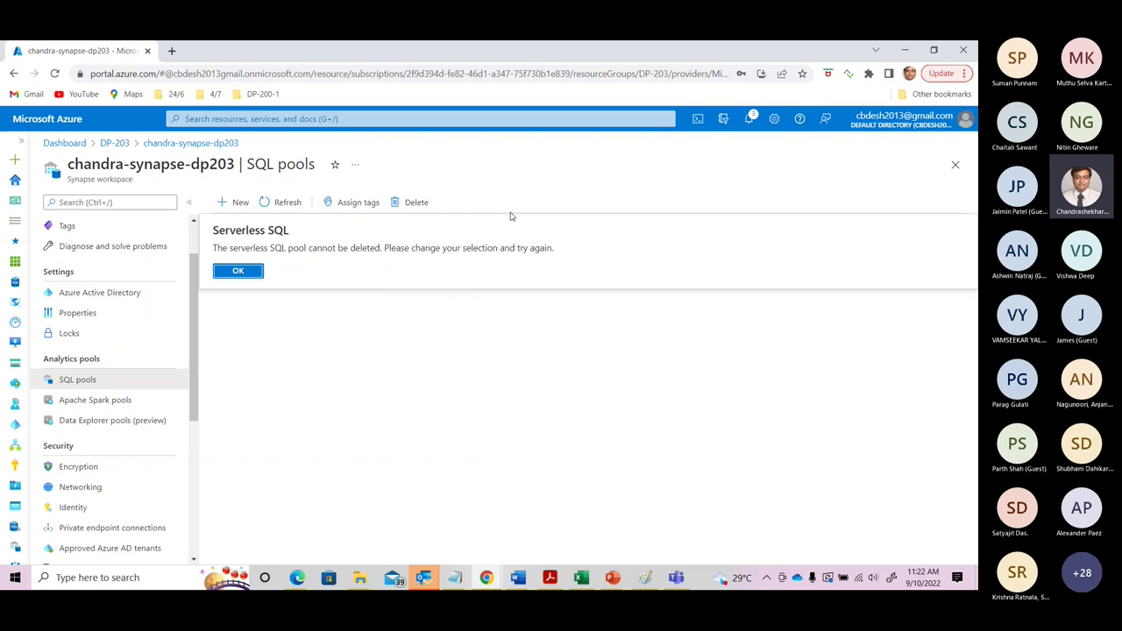
left_click(247, 275)
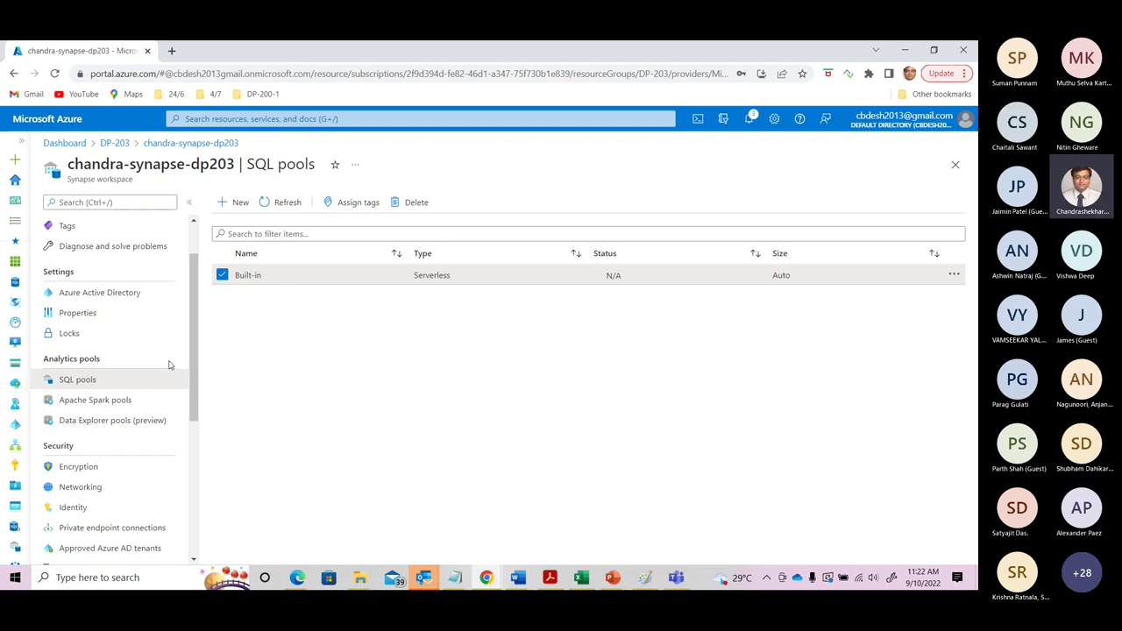
scroll(146, 292, "up", 1)
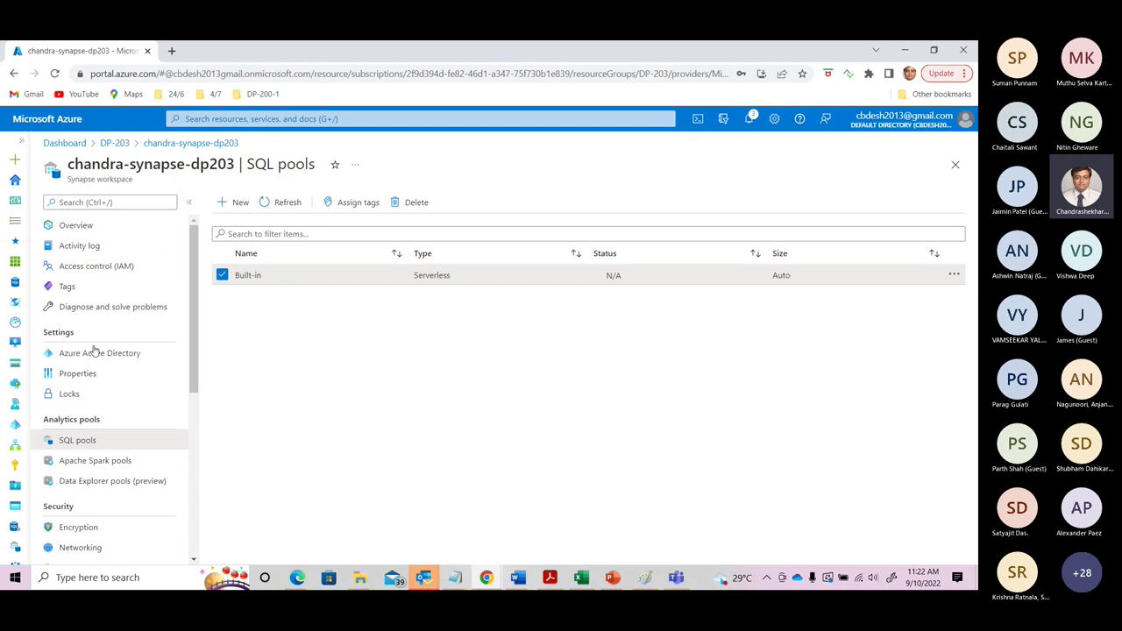
Step: Review the workspace Properties (SQL admin, endpoints), then view its Locks page showing no locks
left_click(79, 374)
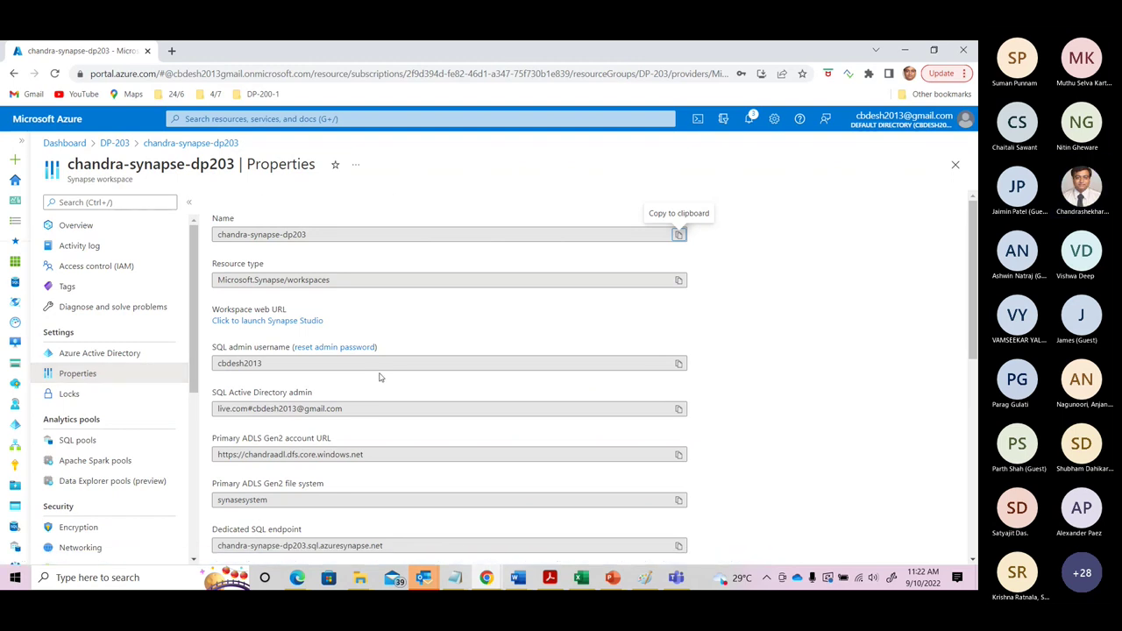
left_click(281, 409)
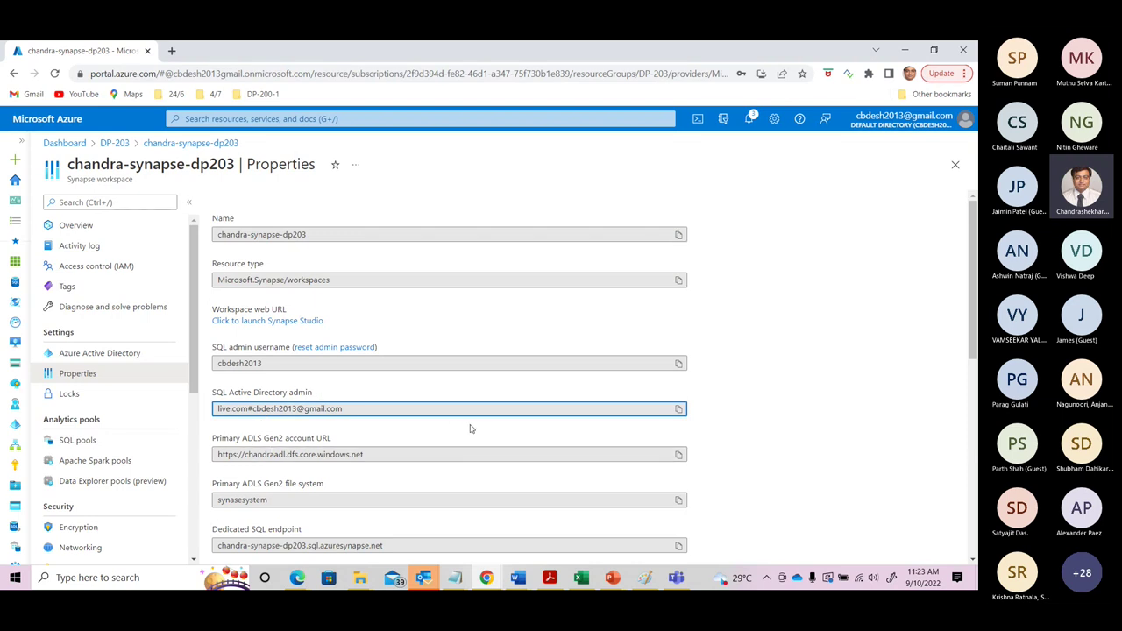
left_click(764, 388)
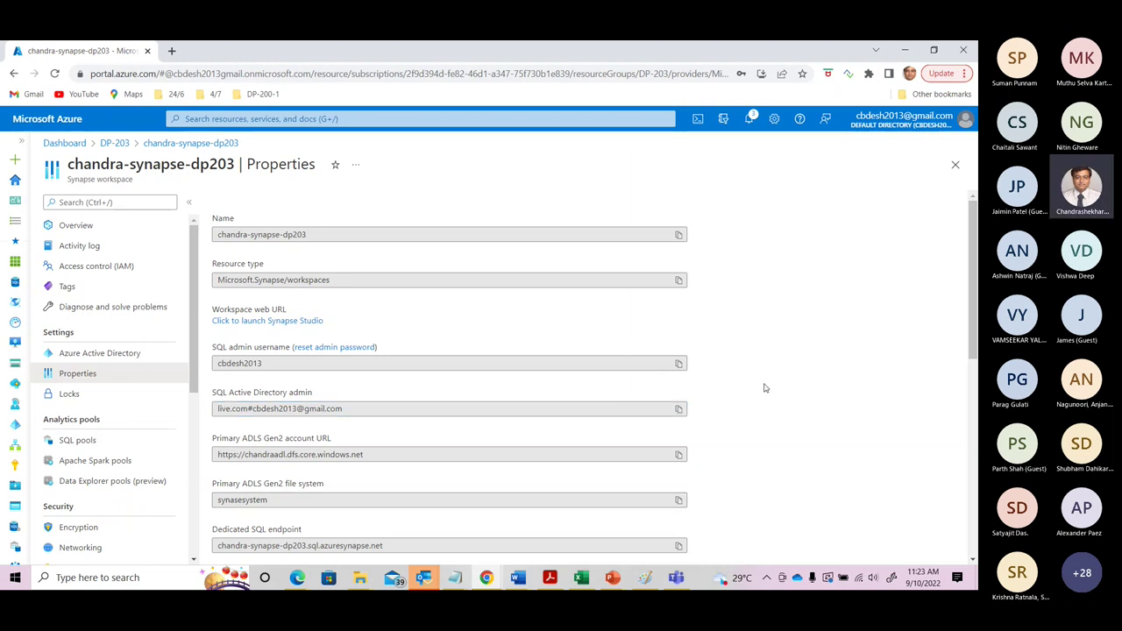
scroll(764, 388, "down", 2)
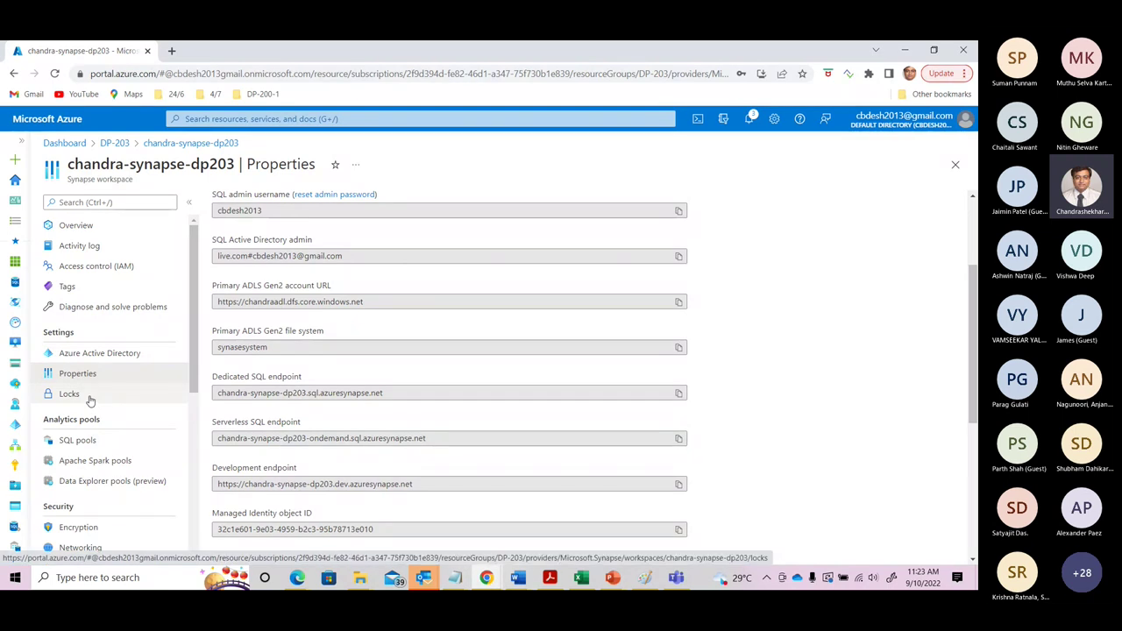
left_click(70, 393)
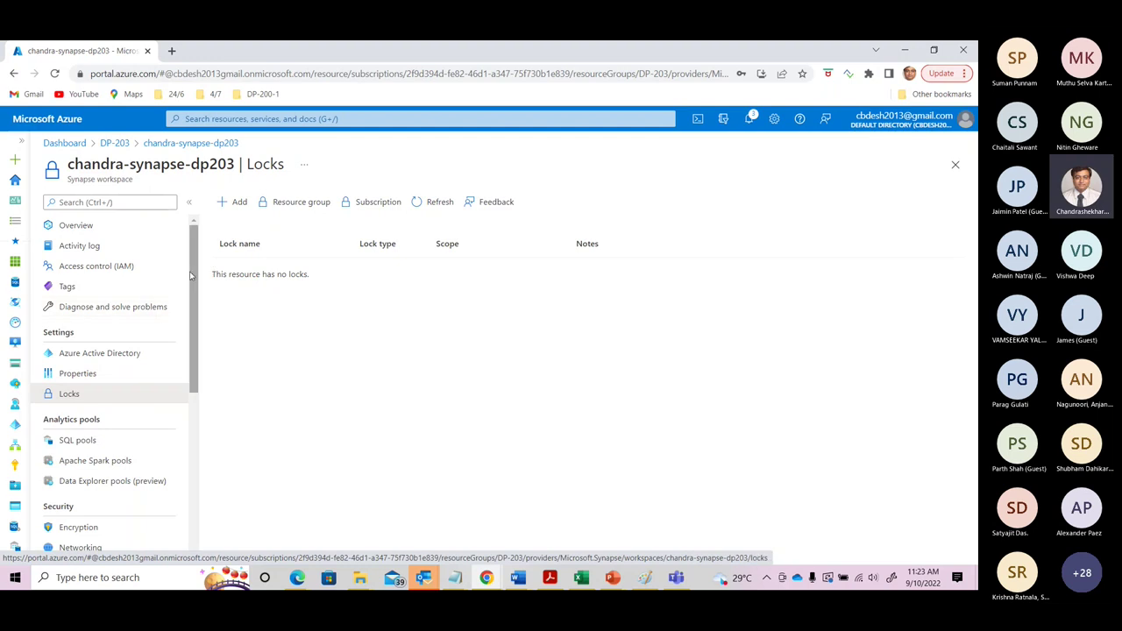
Step: Check the workspace Overview and Data Explorer pools pages, ending back on the Overview
left_click(88, 225)
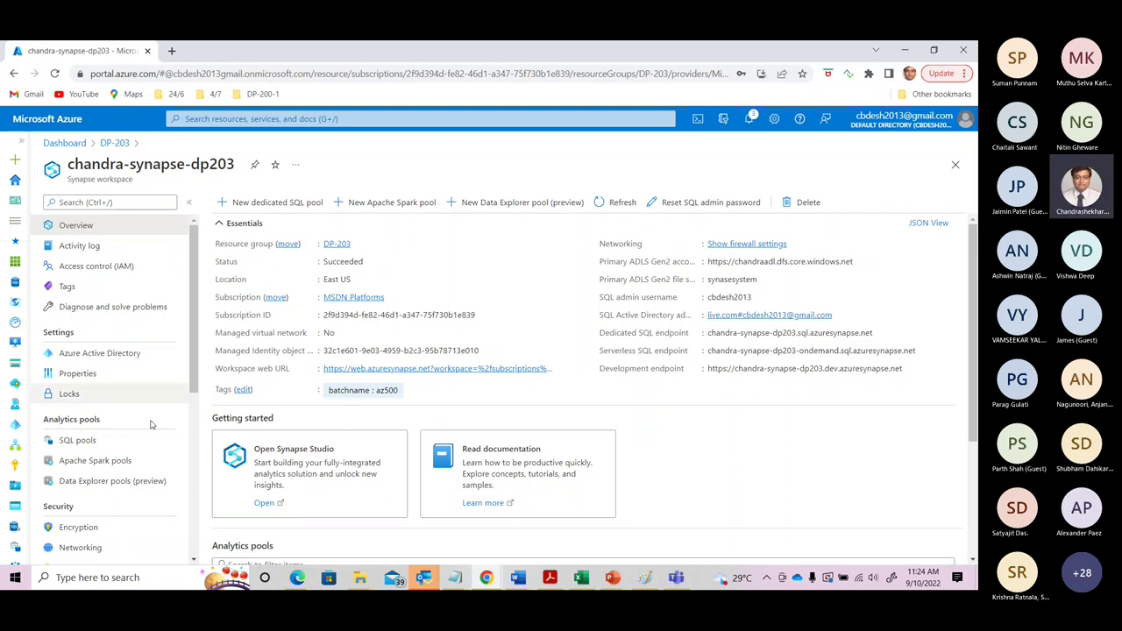
left_click(116, 484)
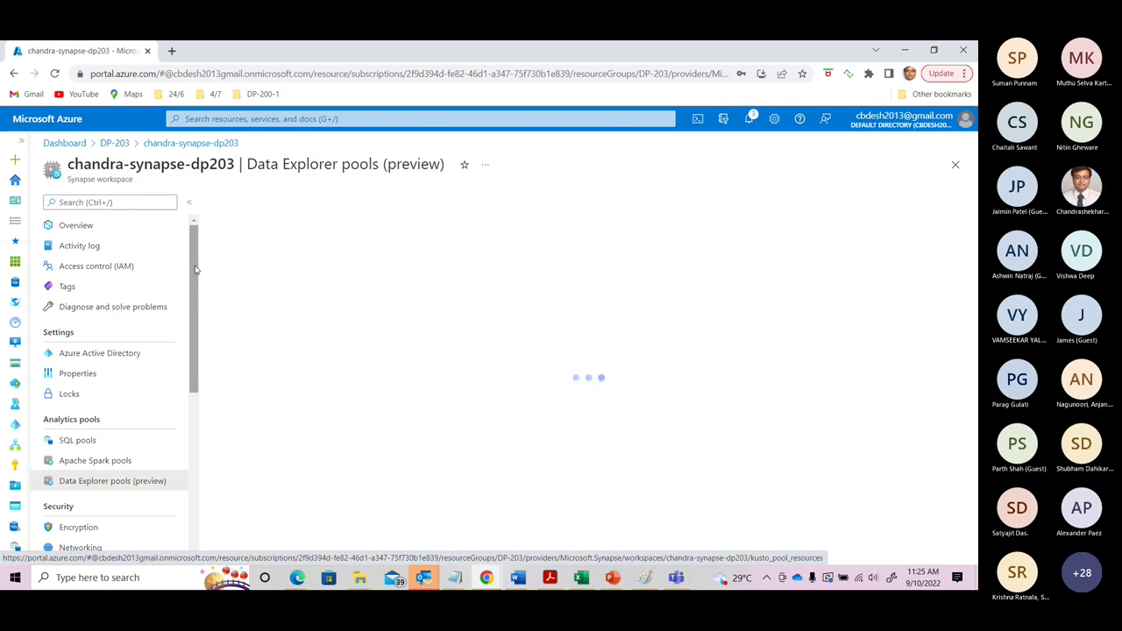
left_click(104, 229)
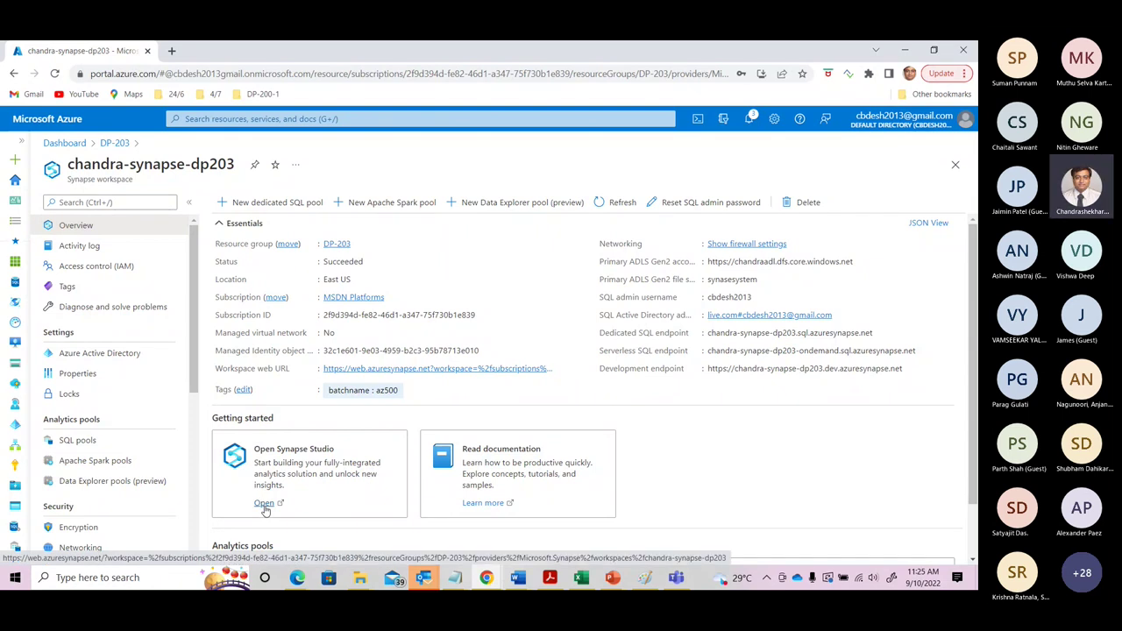
Step: Launch Synapse Studio for chandra-synapse-dp203 from the Getting started card
left_click(264, 504)
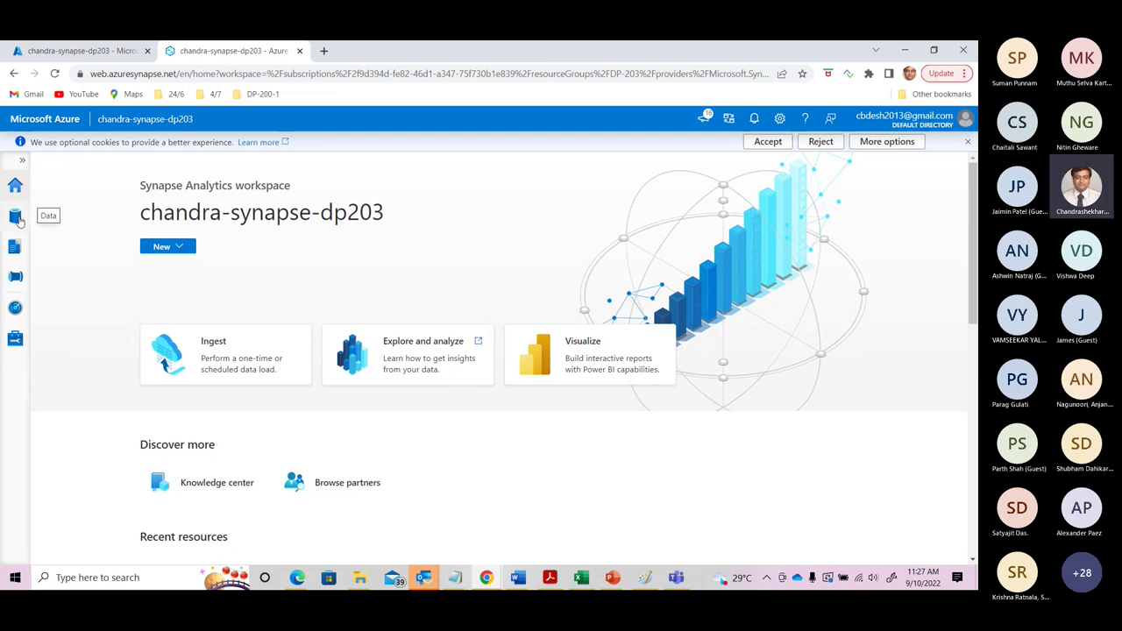
Step: In Data > Linked, expand ADLS Gen2 and the primary account, and open the empty synasesystem container
left_click(16, 217)
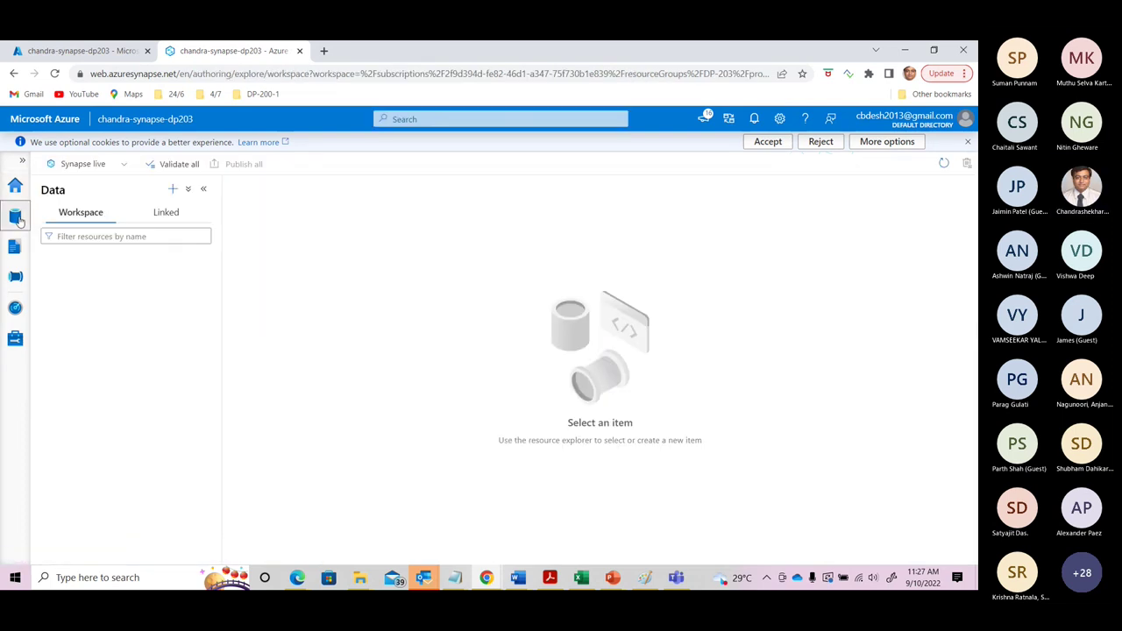
left_click(166, 213)
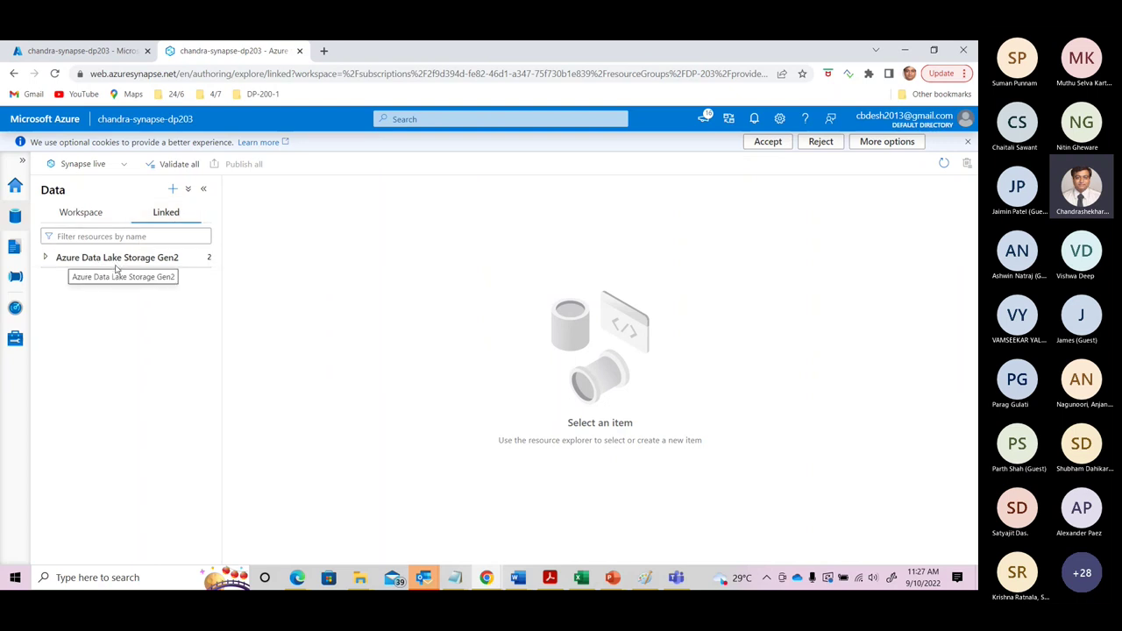
left_click(44, 257)
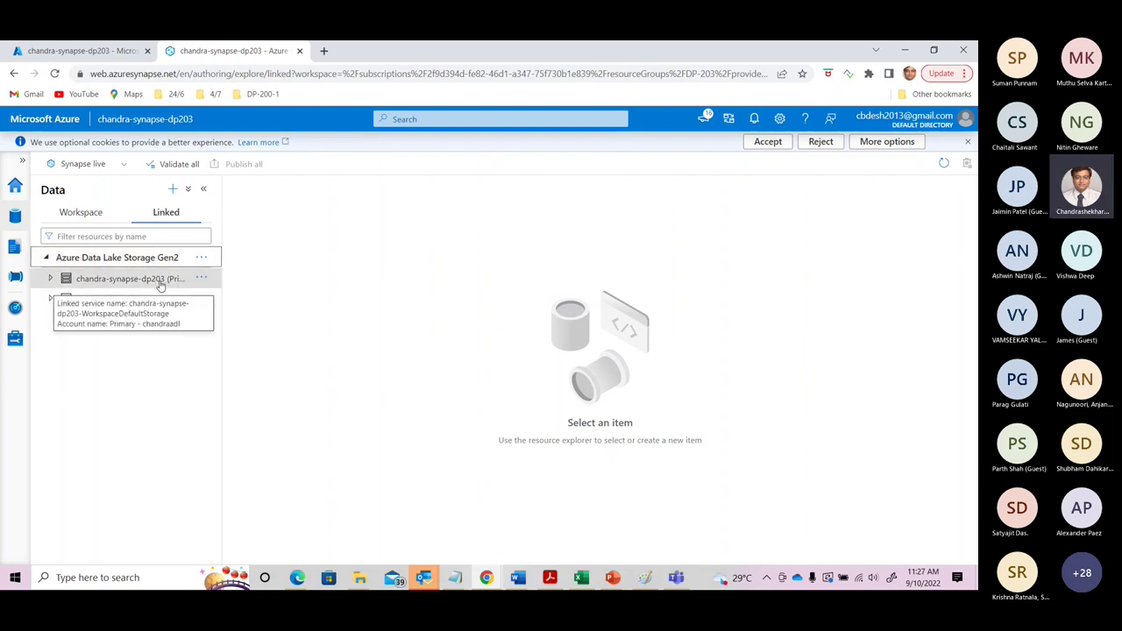
left_click(52, 279)
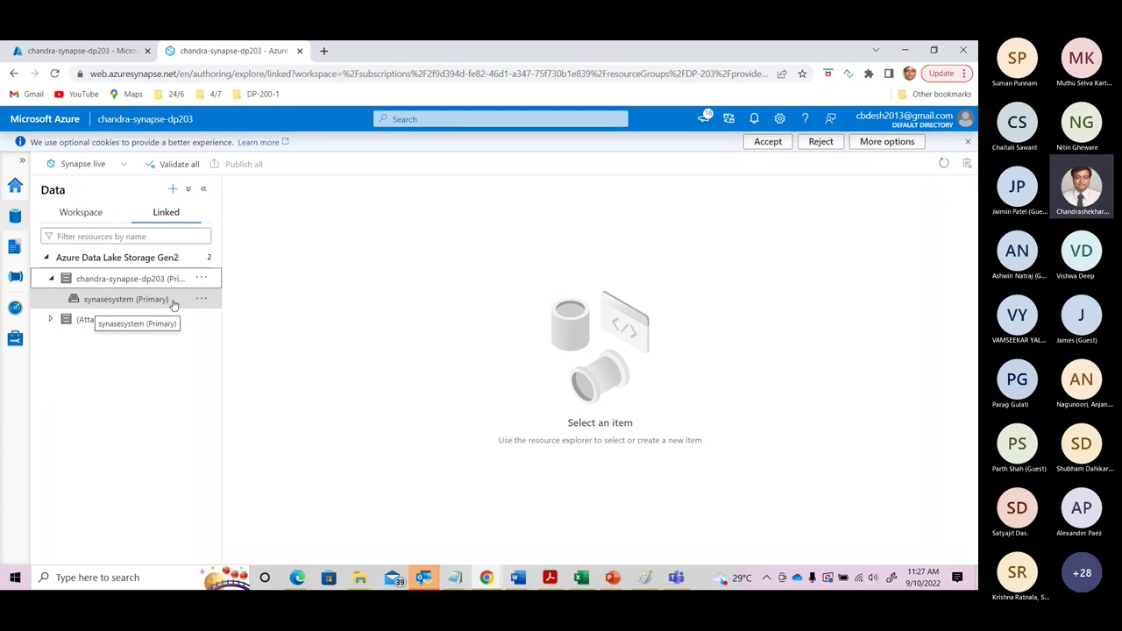
left_click(174, 304)
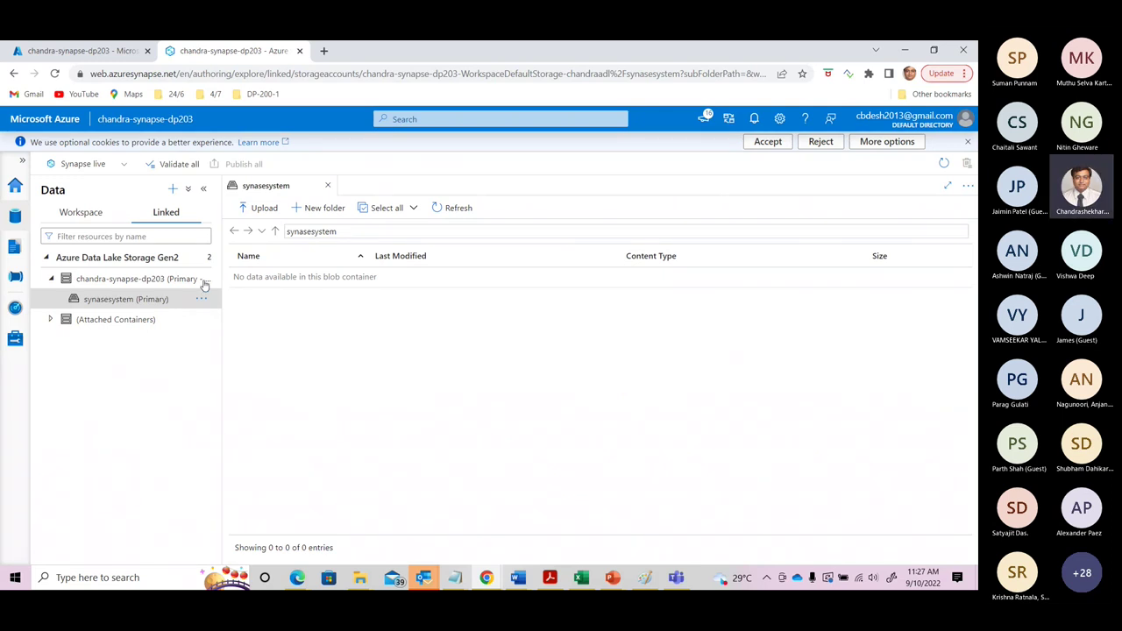
Step: Create a new folder named 'data' inside the synasesystem container
left_click(316, 213)
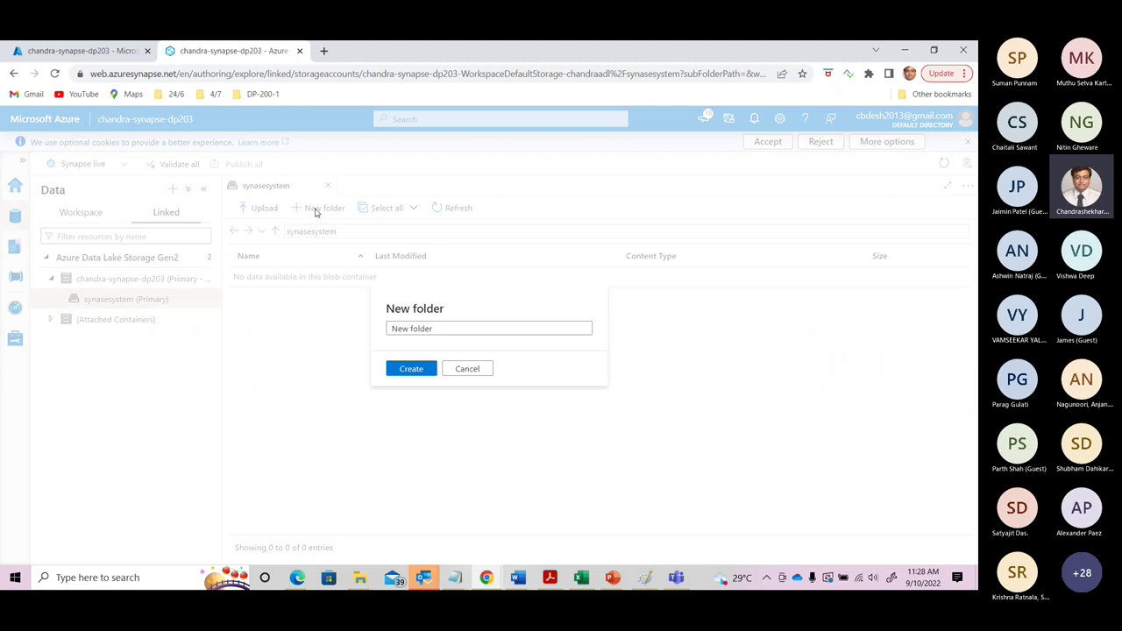
left_click(453, 328)
key("BackSpace")
key("BackSpace")
key("BackSpace")
key("BackSpace")
key("BackSpace")
key("BackSpace")
key("BackSpace")
key("BackSpace")
key("BackSpace")
type("da")
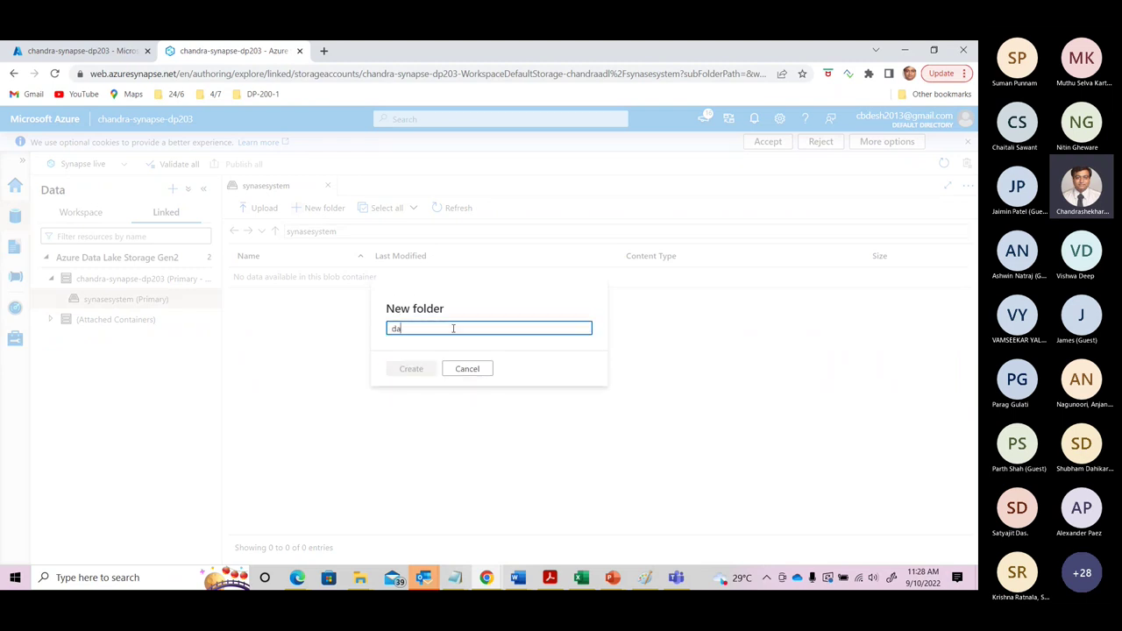
type("ta")
left_click(404, 372)
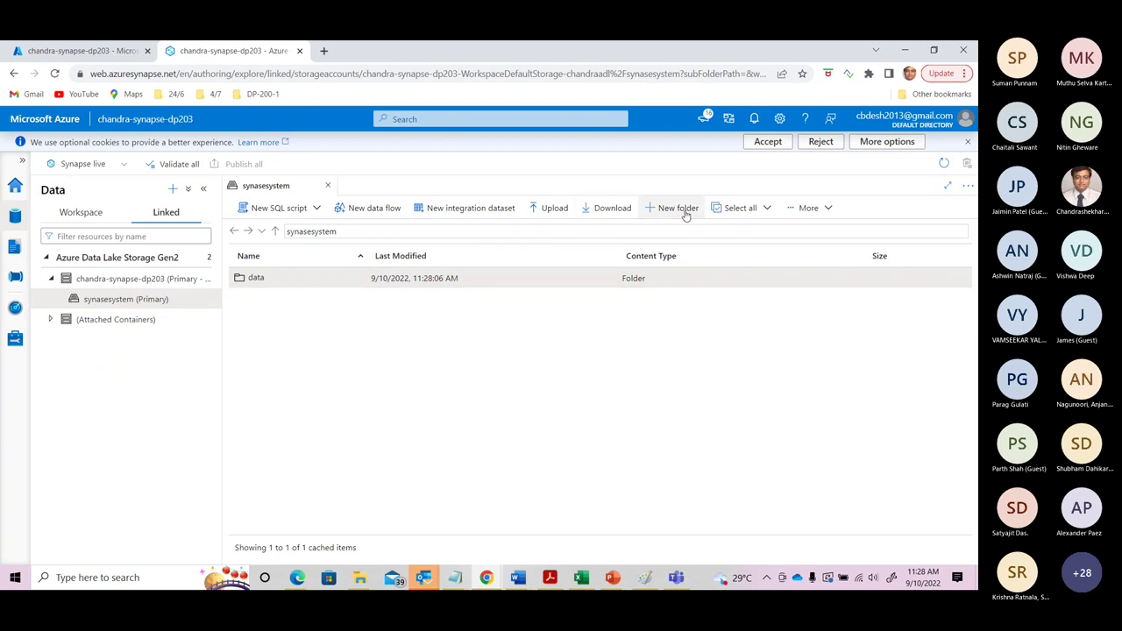
Step: Delete the data folder again and switch to the Azure portal workspace tab
left_click(830, 208)
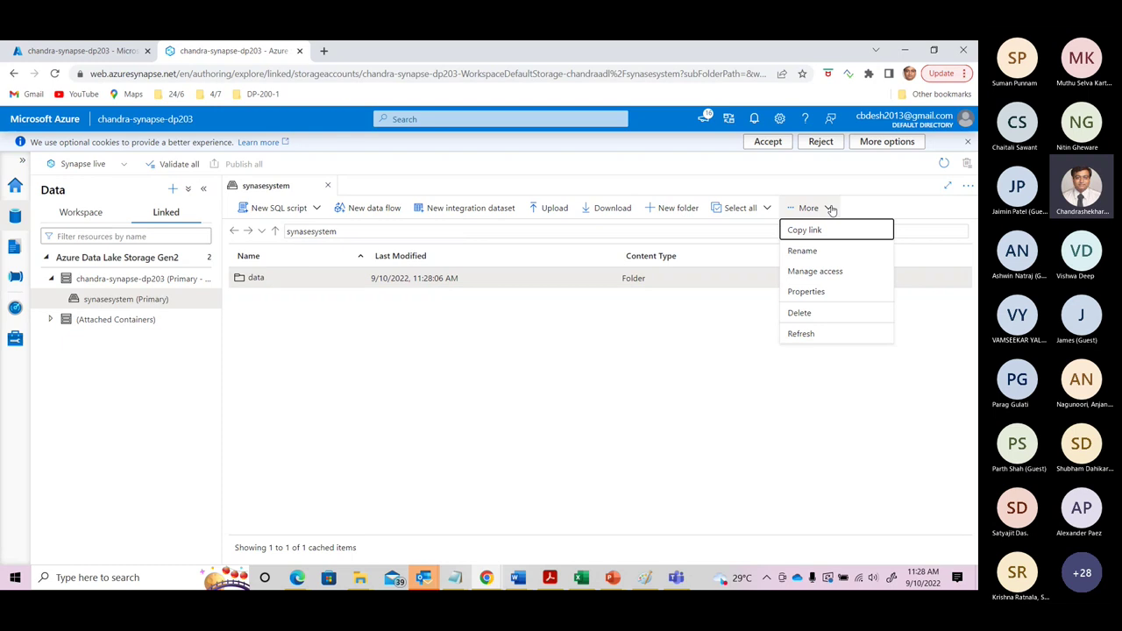
left_click(800, 313)
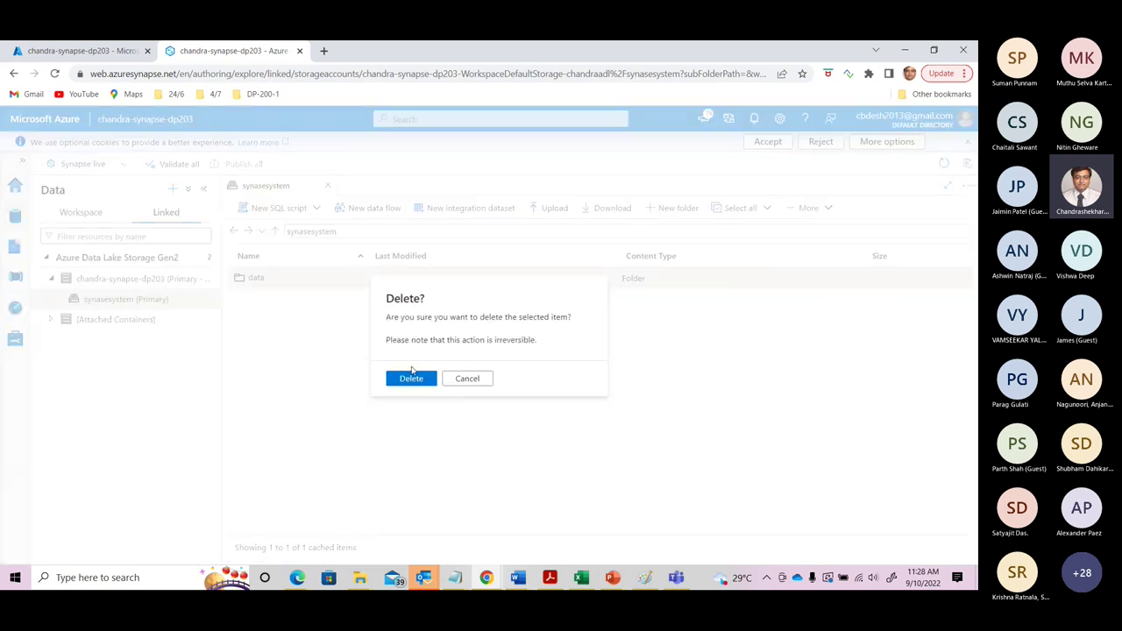
left_click(411, 378)
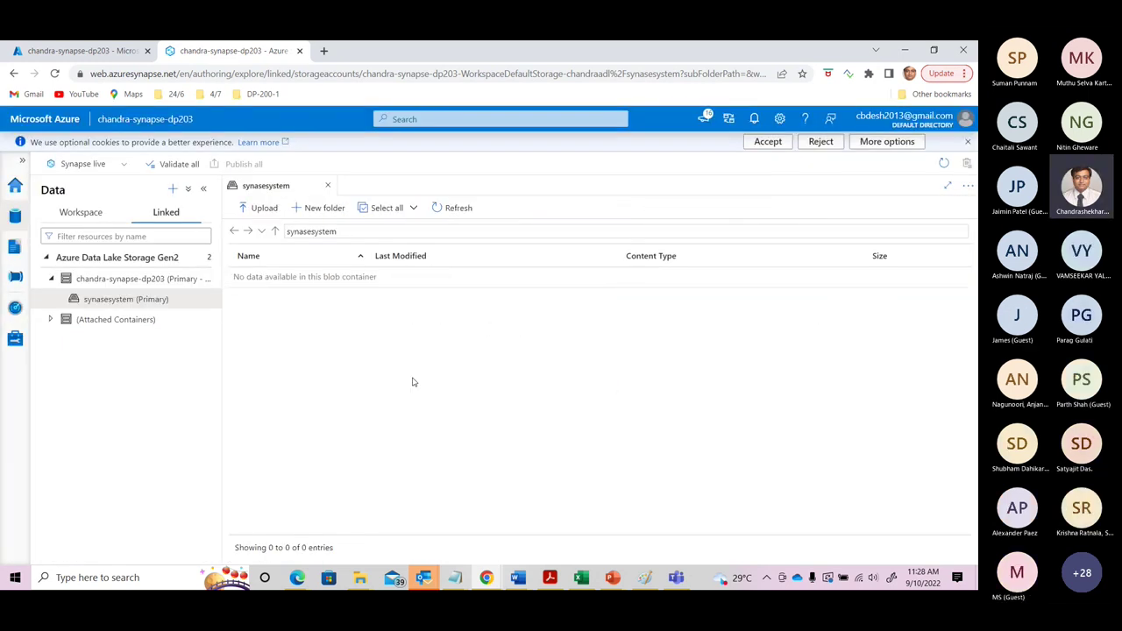
left_click(203, 279)
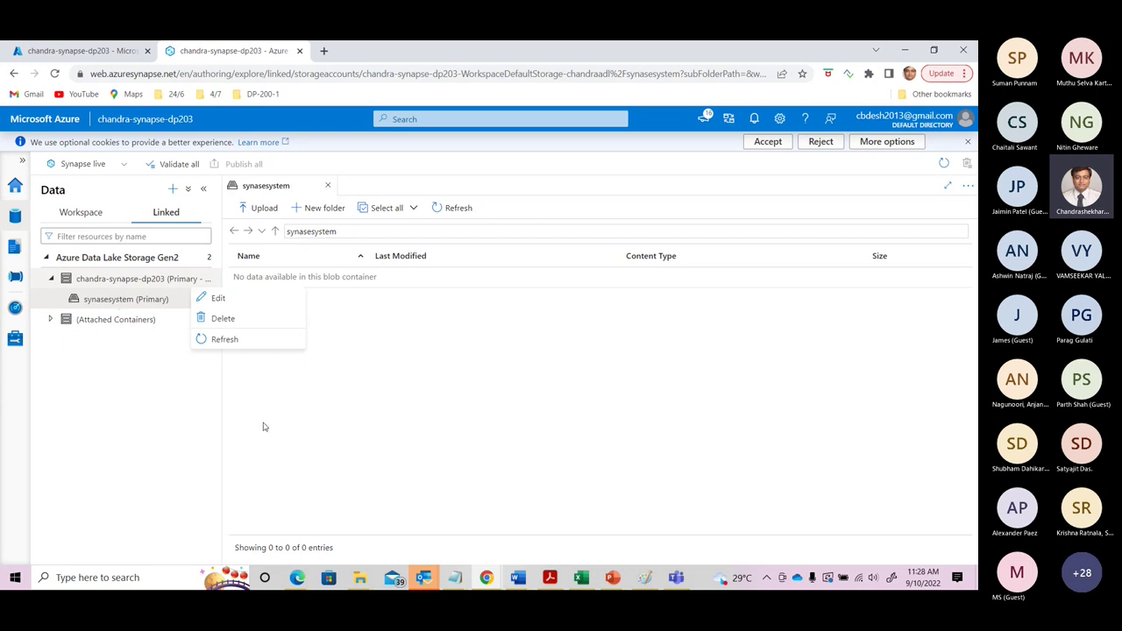
key("Escape")
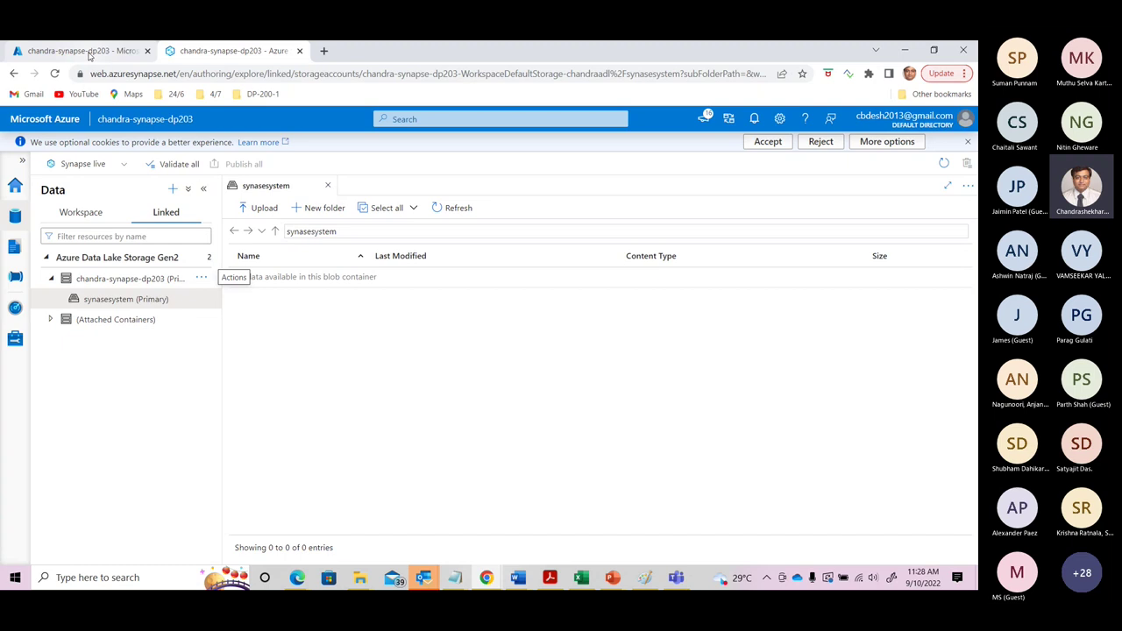
left_click(89, 53)
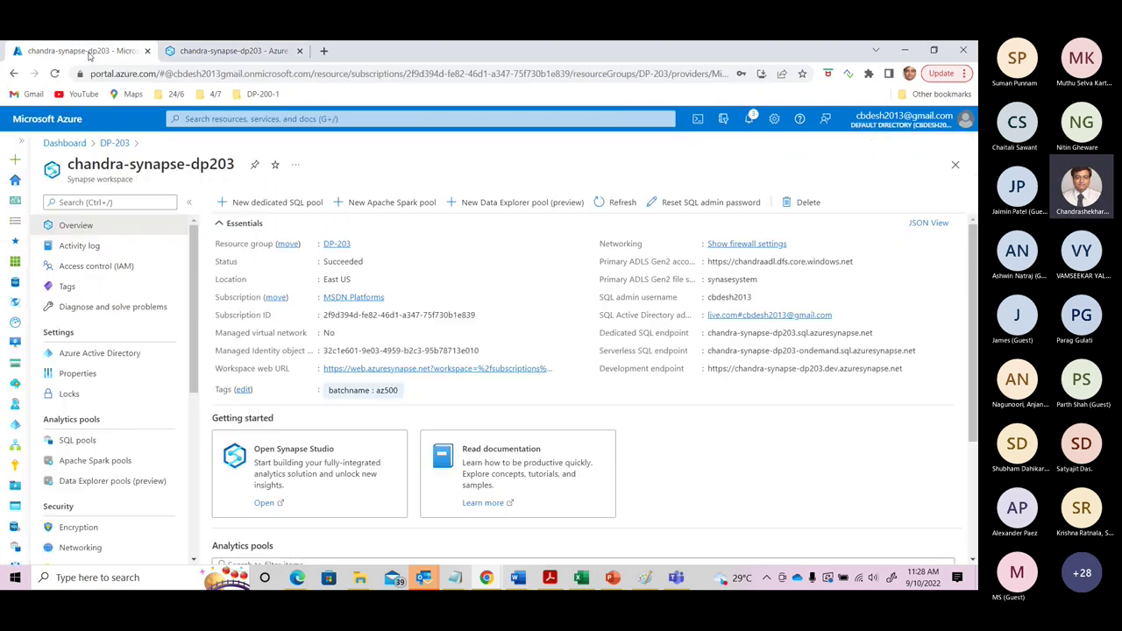
Step: Add a container named 'data' to the chandraadl storage account, then return to Synapse Studio
left_click(114, 142)
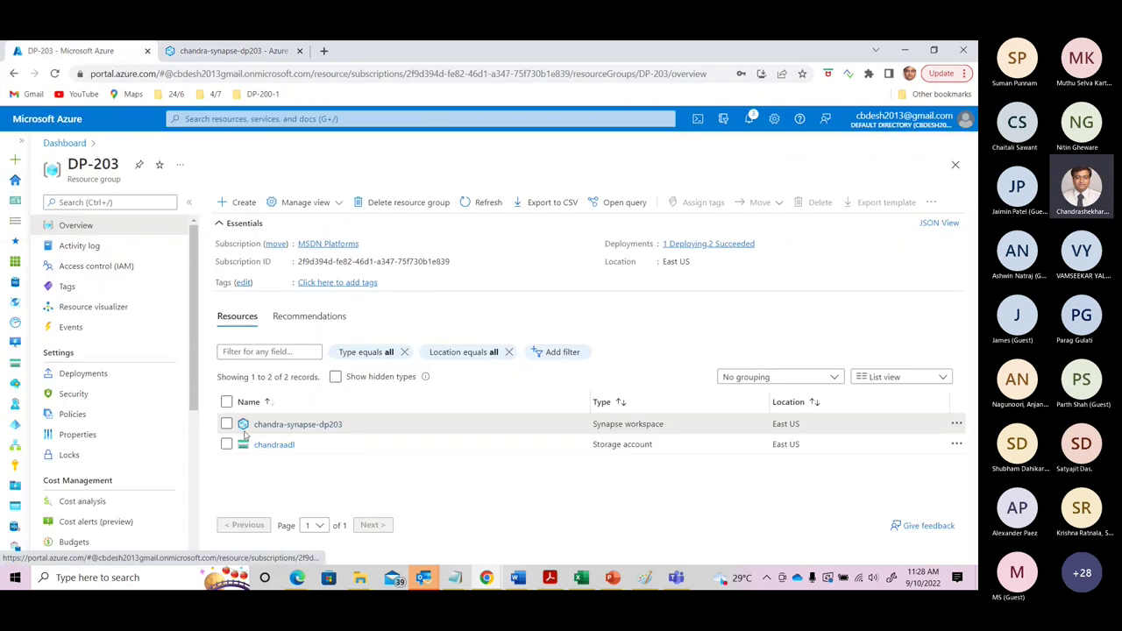
left_click(274, 444)
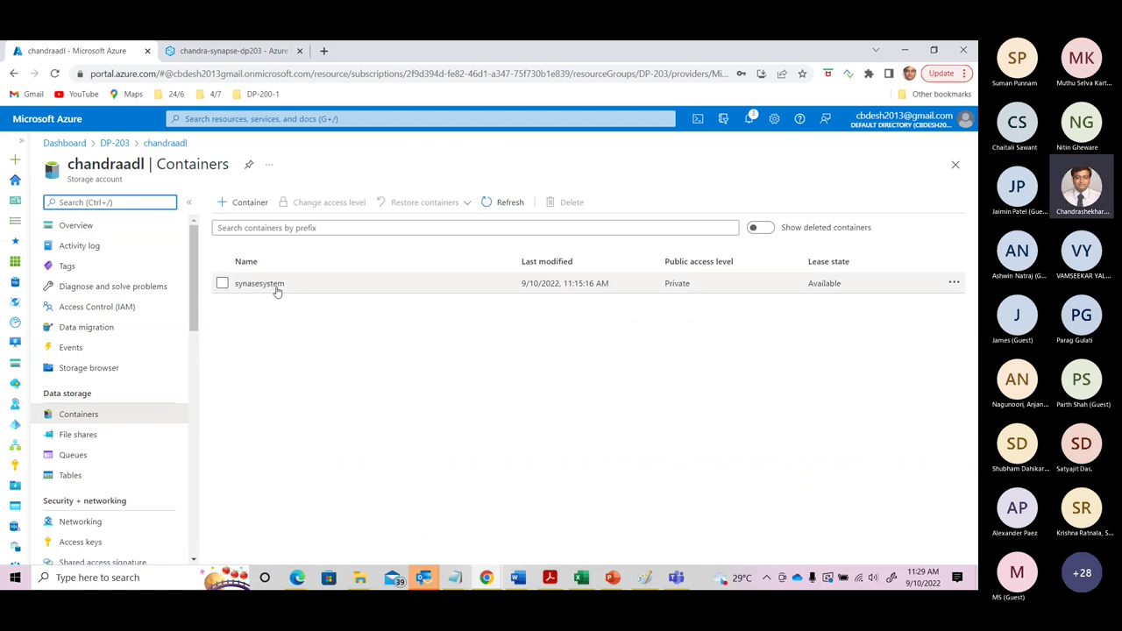
left_click(250, 202)
type("data")
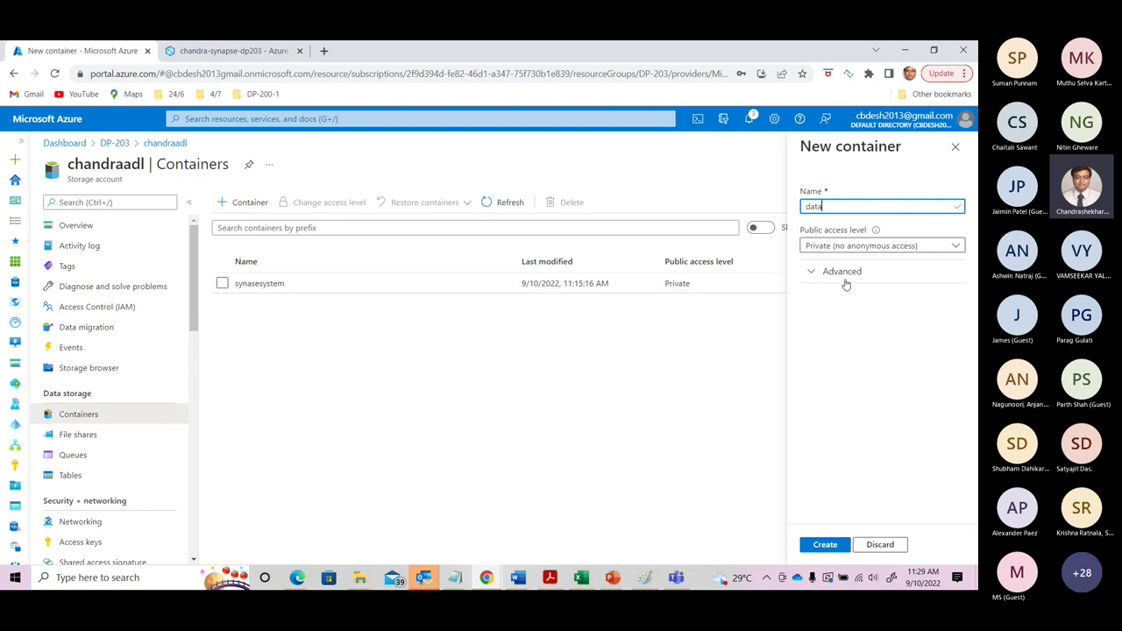
left_click(827, 545)
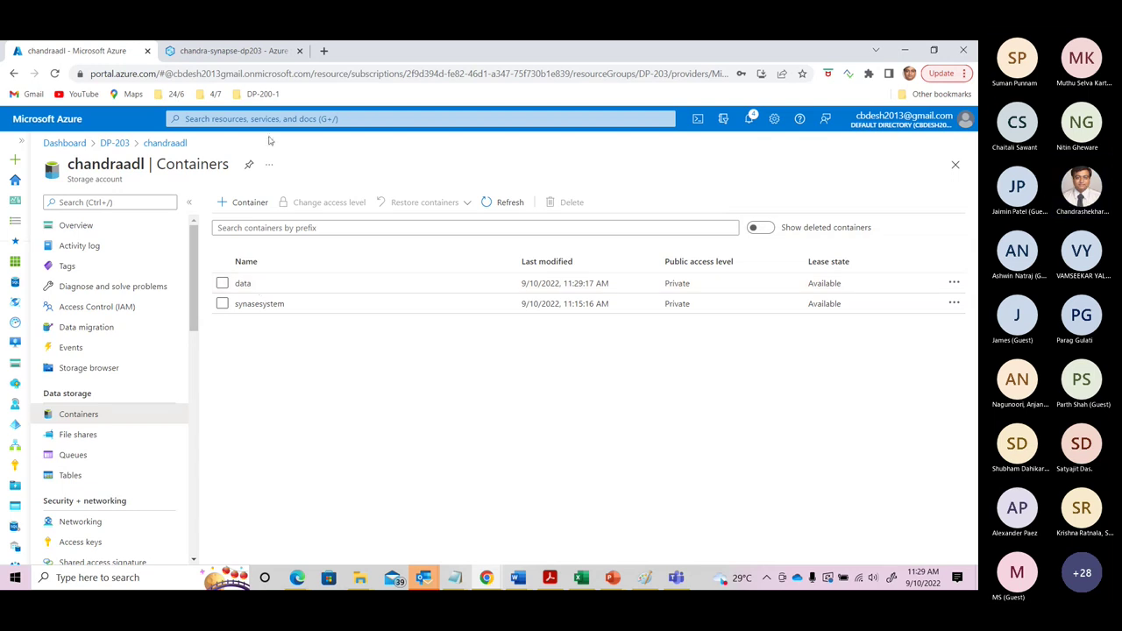
left_click(244, 51)
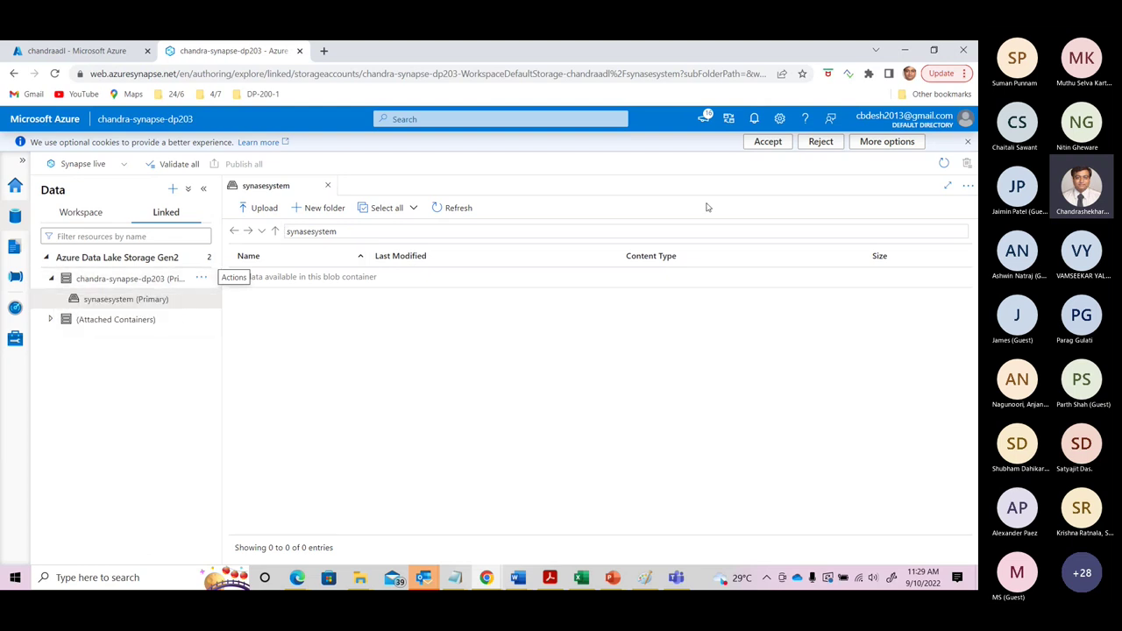
Step: Refresh linked storage, open the new data container under chandraadl, and start a file upload
left_click(944, 166)
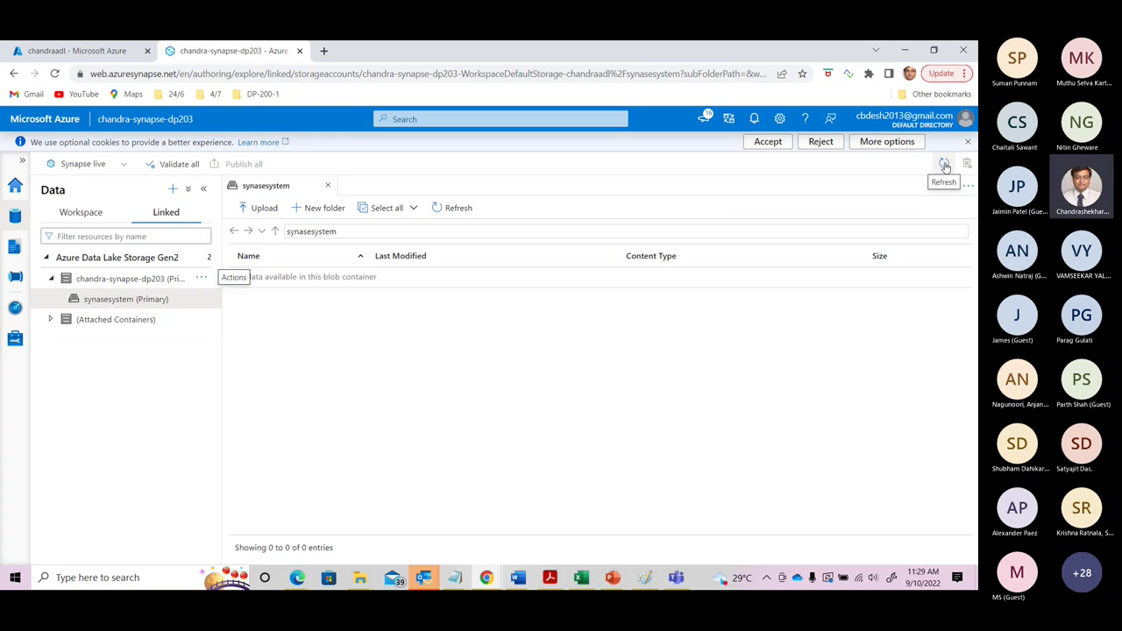
left_click(50, 278)
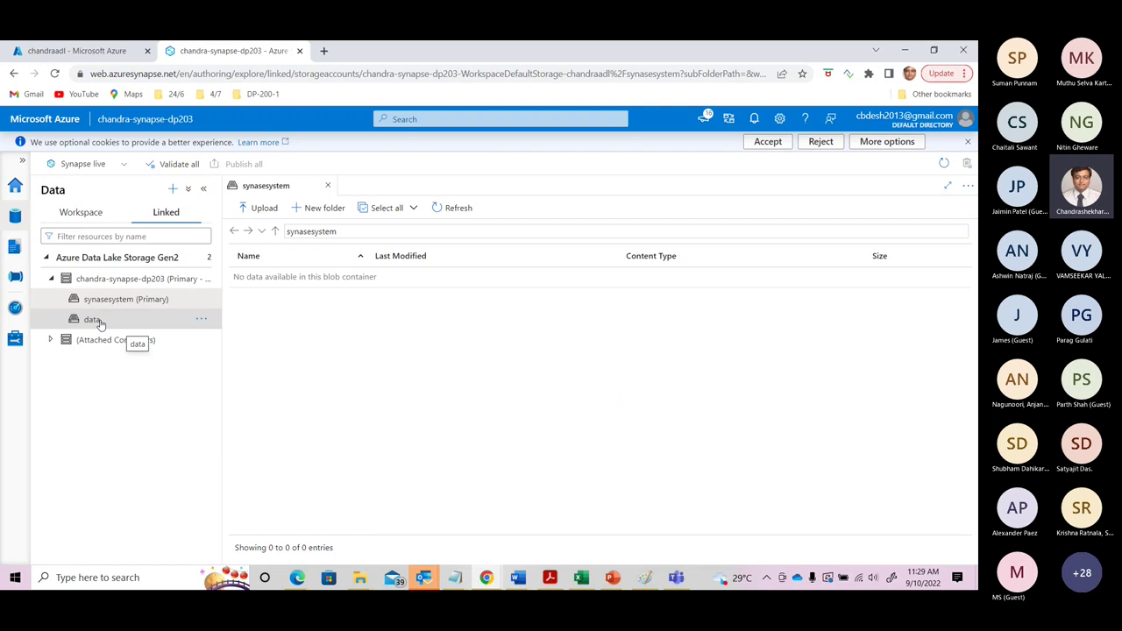
left_click(92, 319)
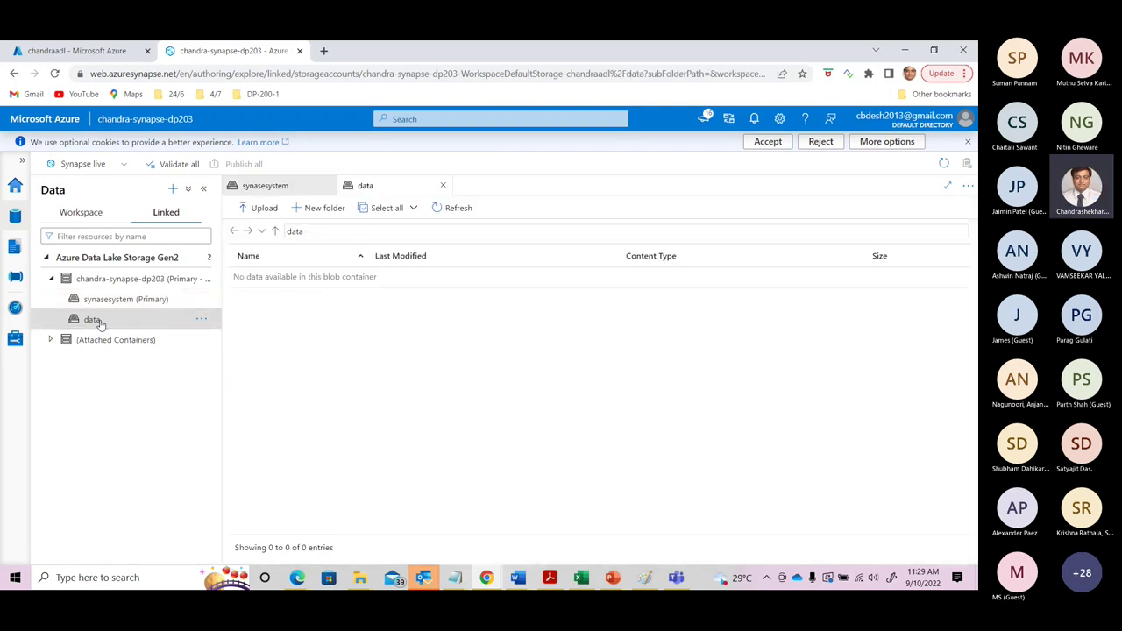
left_click(264, 209)
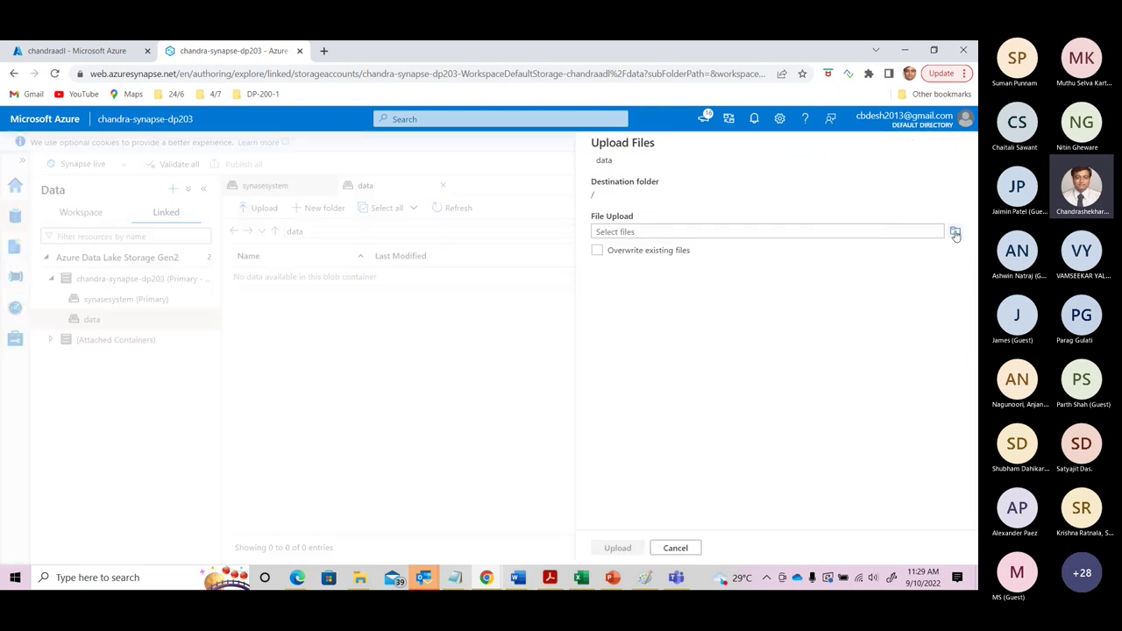
Step: Upload NYCTripSmall.parquet from the lab files' Data folder into the data container
left_click(956, 233)
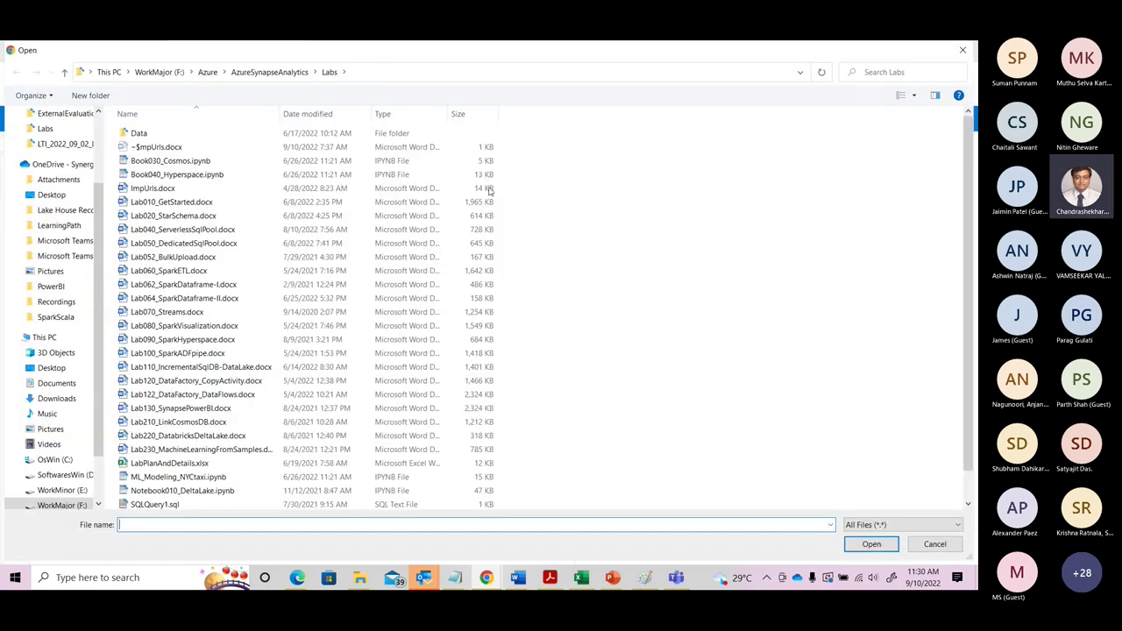
double_click(138, 133)
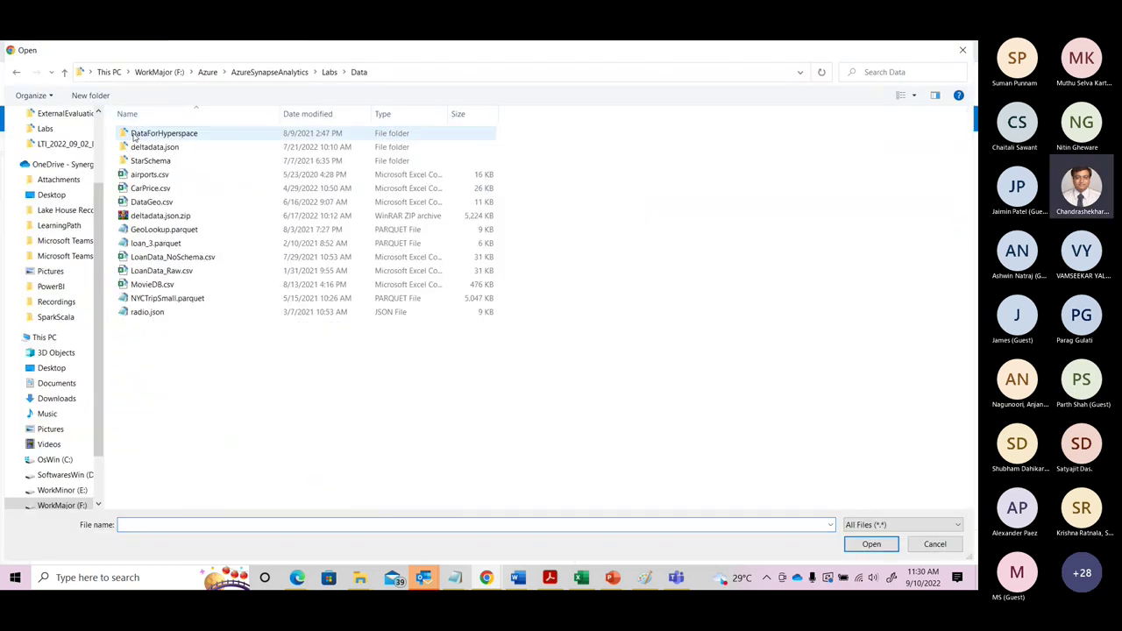
left_click(175, 301)
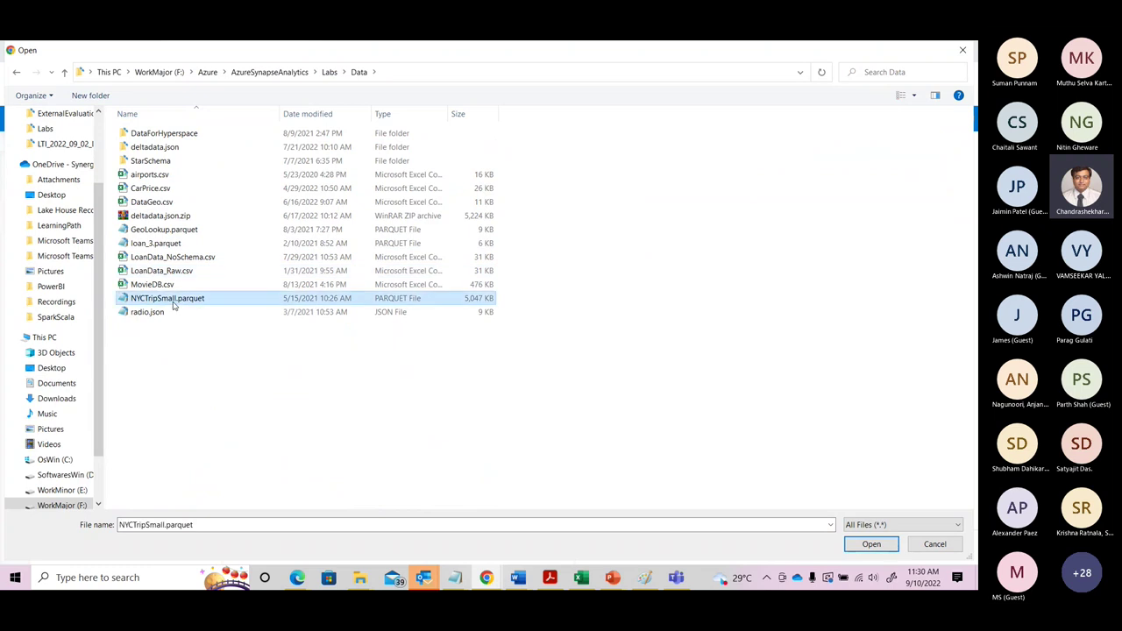
left_click(872, 545)
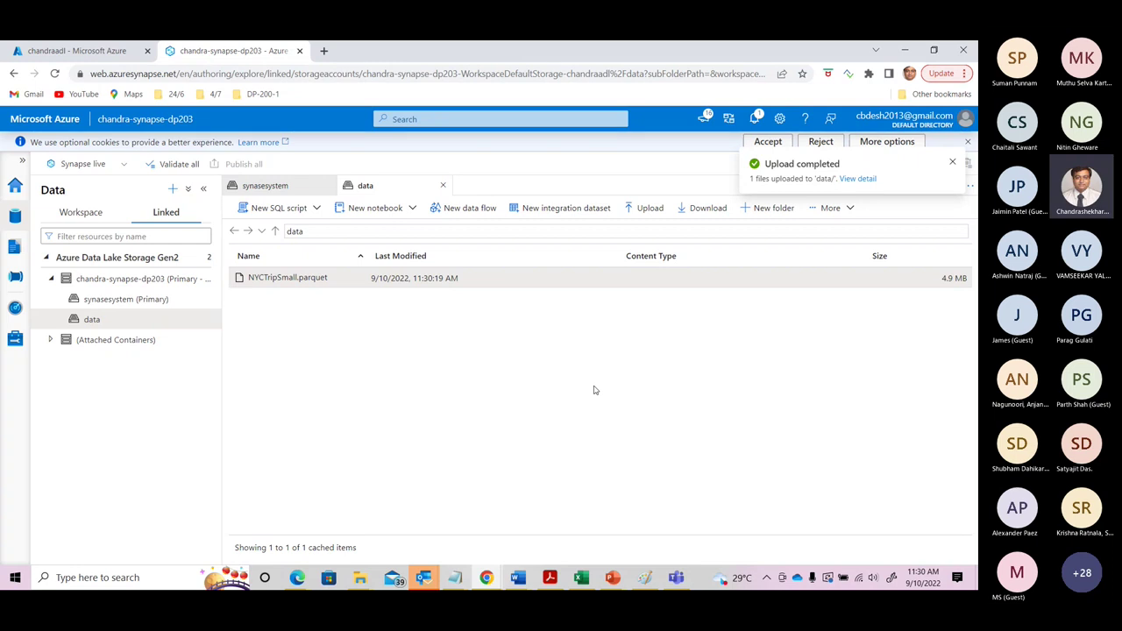
Step: Dismiss the upload notification, refresh the workspace view, then stop sharing the screen in Teams
left_click(953, 162)
left_click(944, 163)
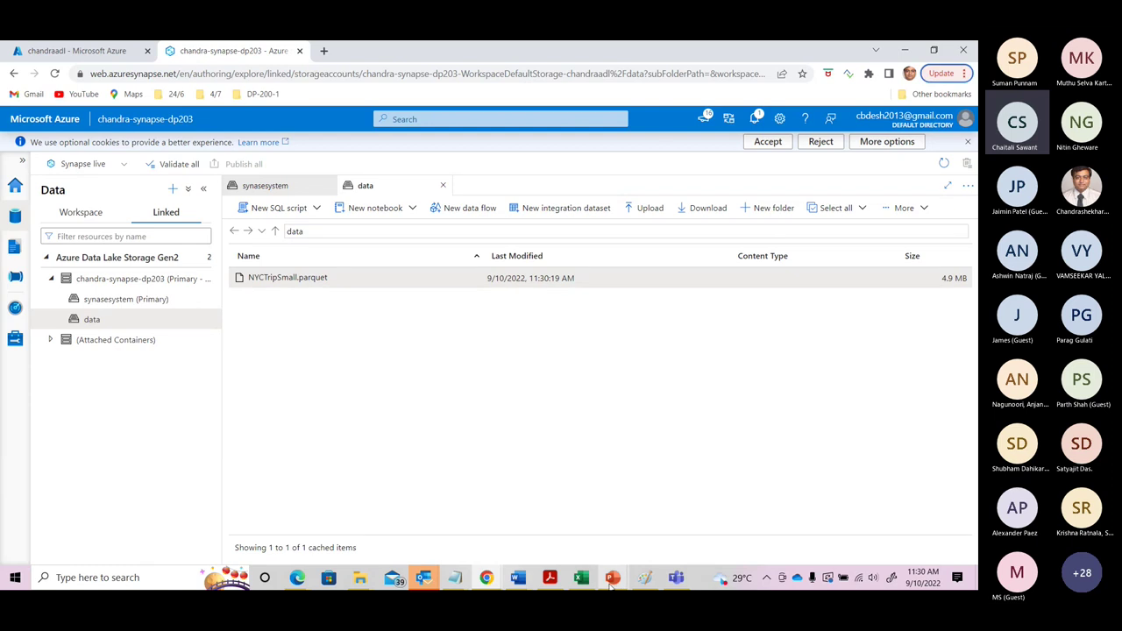
key("alt+Tab")
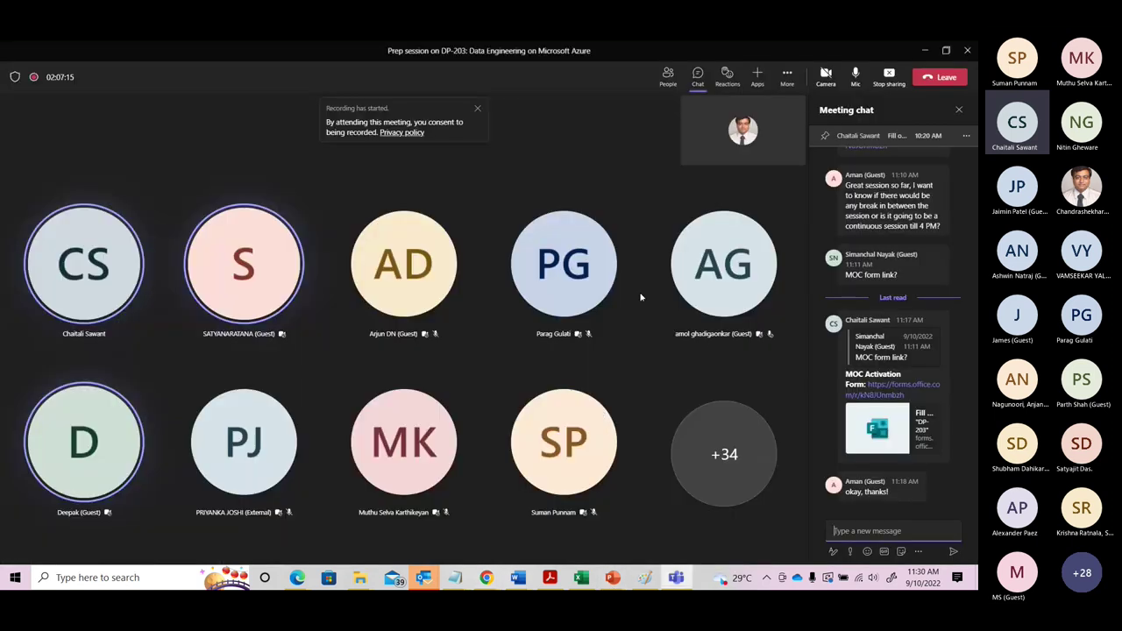
left_click(890, 77)
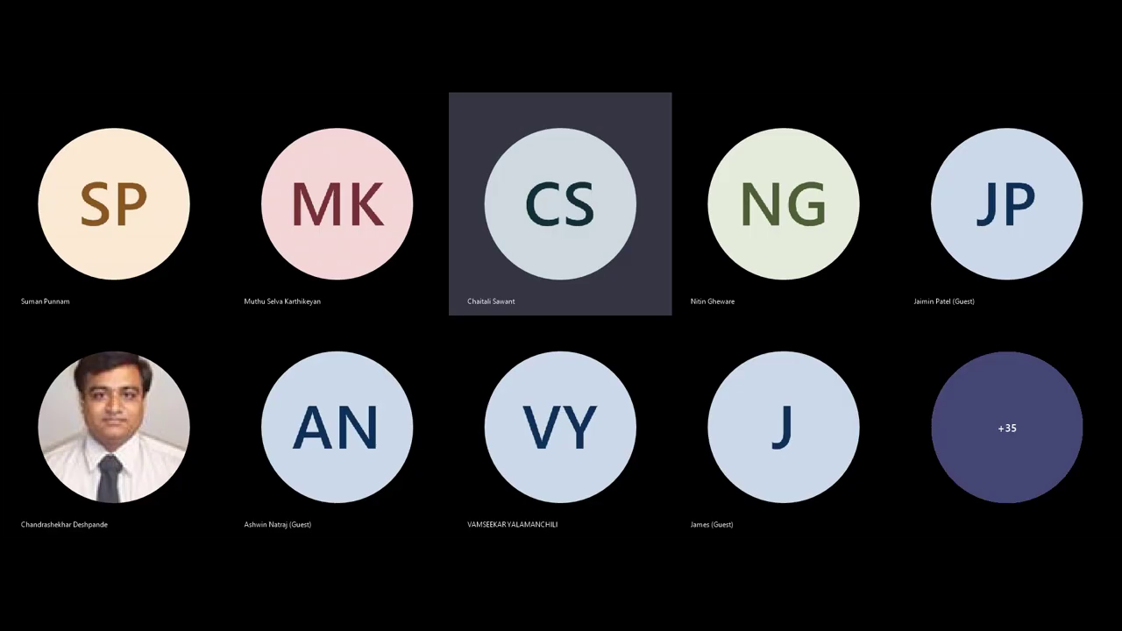
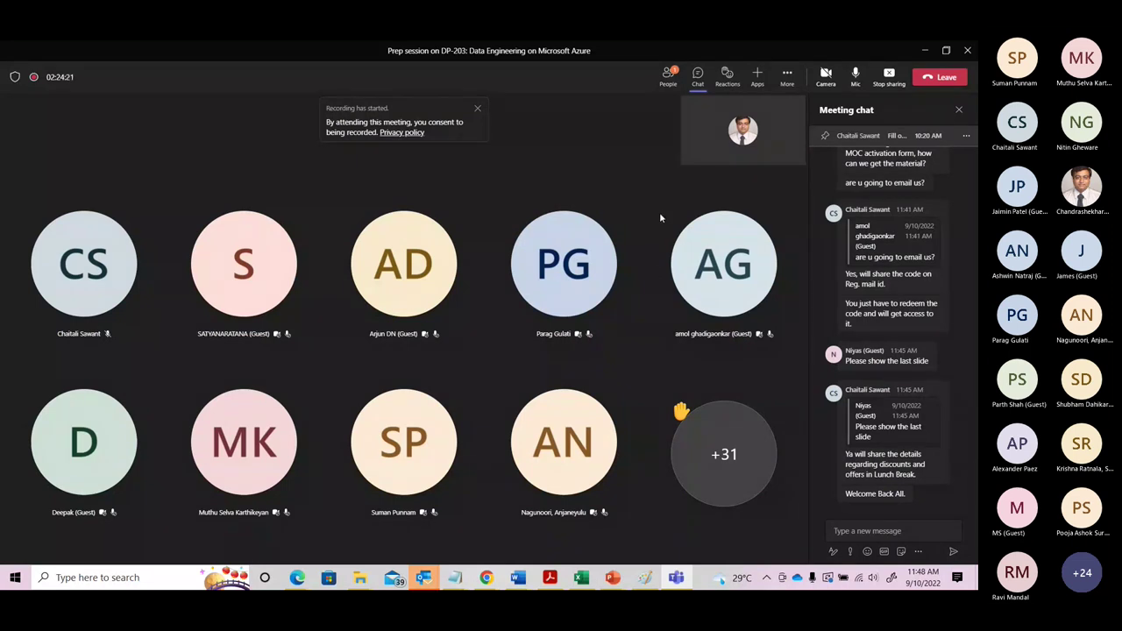
Step: Minimize Teams, restore PowerPoint down, and cycle through the Synapse browser to the Paint notes
left_click(924, 50)
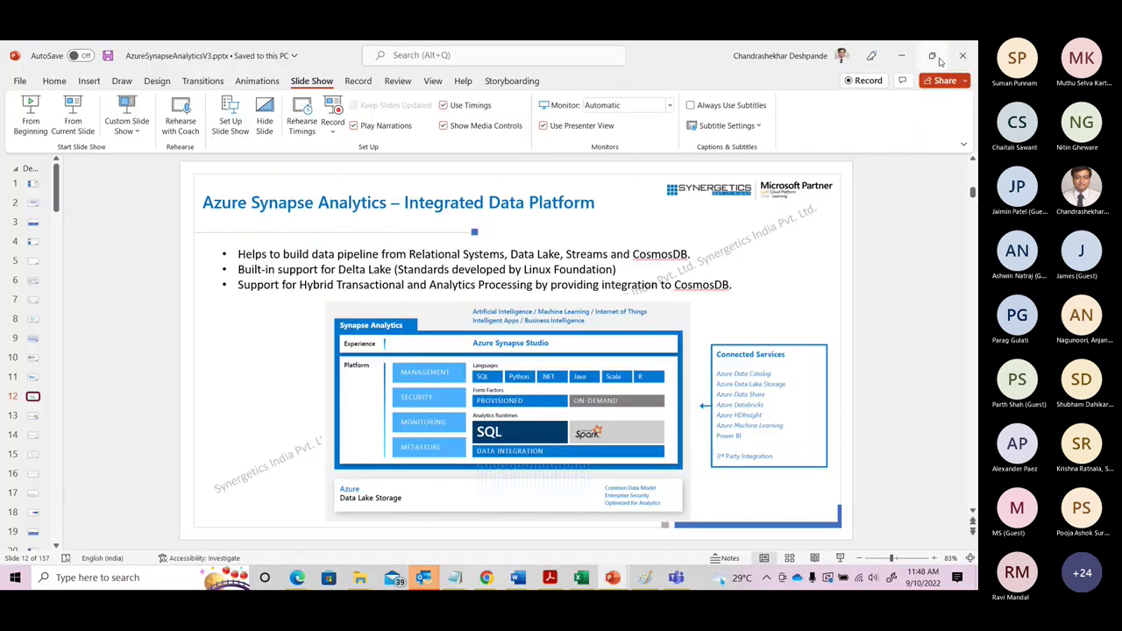
left_click(933, 57)
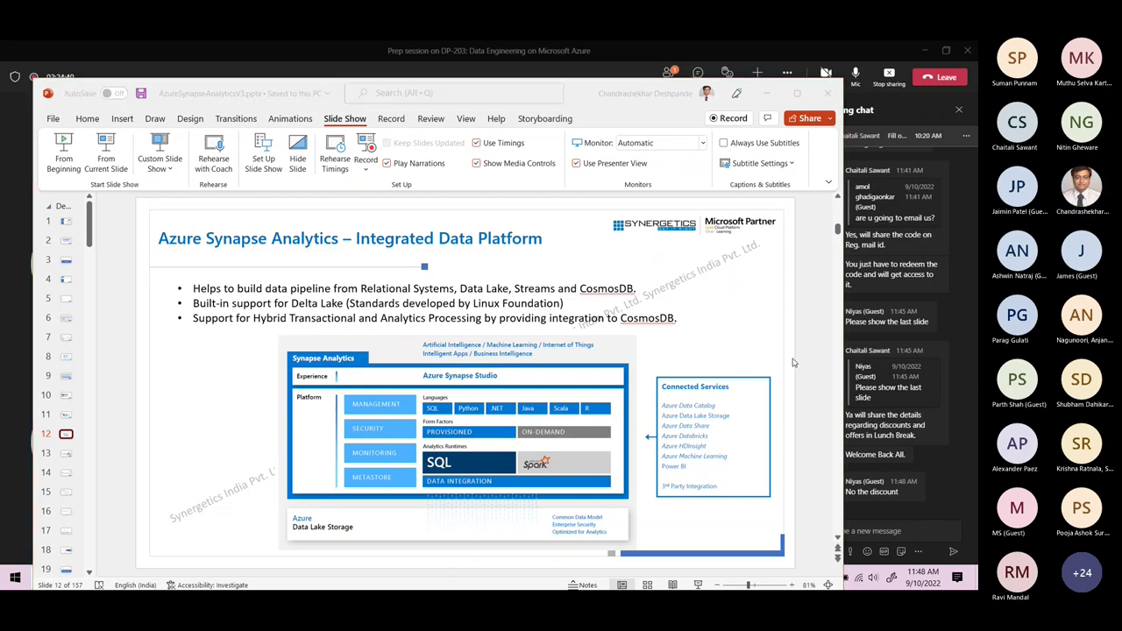
key("alt+Tab")
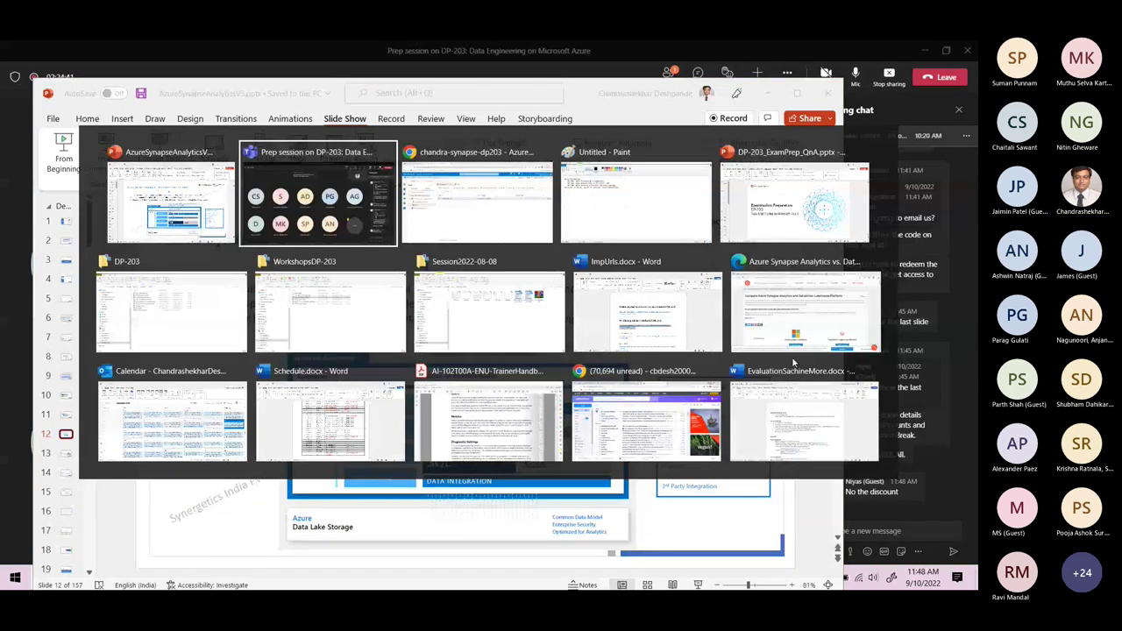
key("alt+Tab")
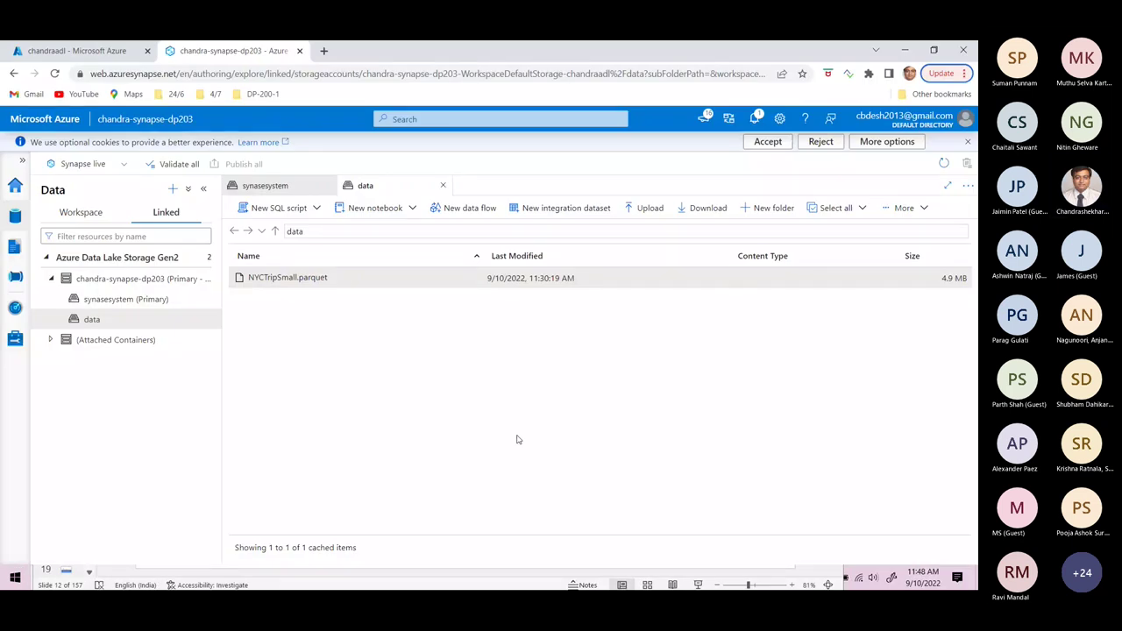
key("alt+Tab")
key("alt+Tab")
key("alt+Tab")
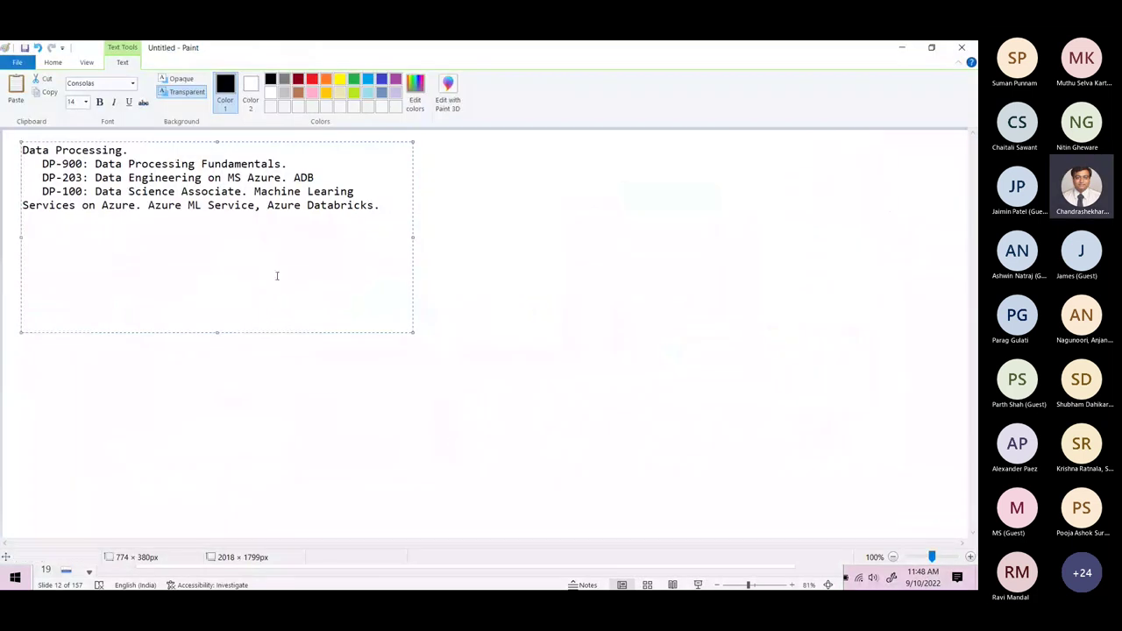
Step: Below Azure Databricks, add 'Storage Formats:' and 'CSV: Comma Separated Values. Row Major.'
left_click(398, 208)
key("Return")
type("Storage Formats:")
key("Return")
type("CSV")
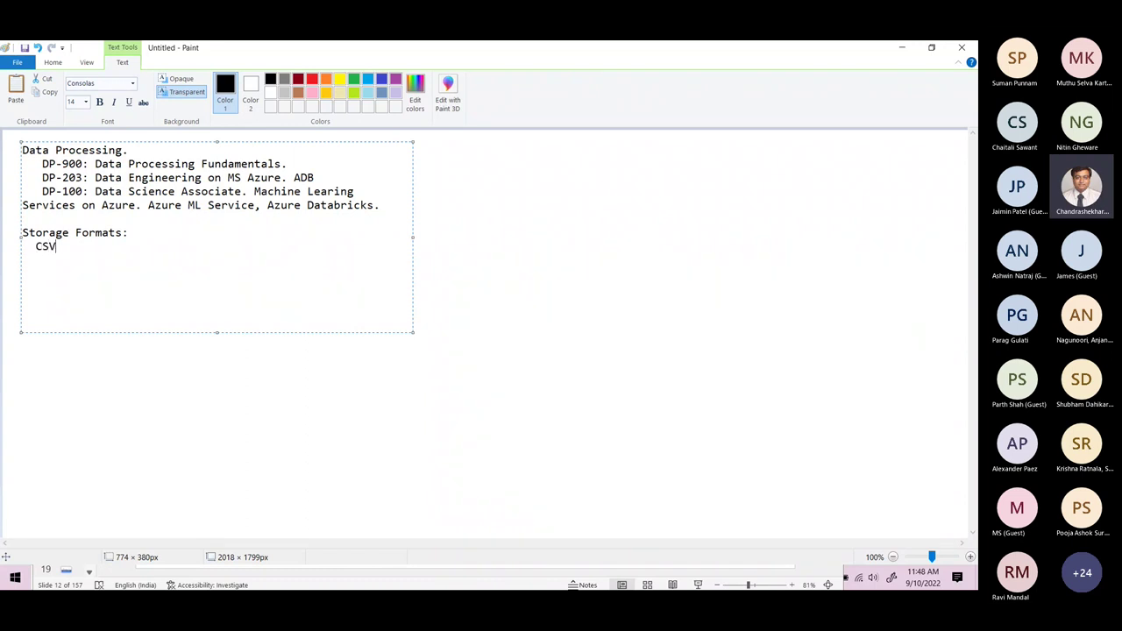
type(": Comma Separated Values.")
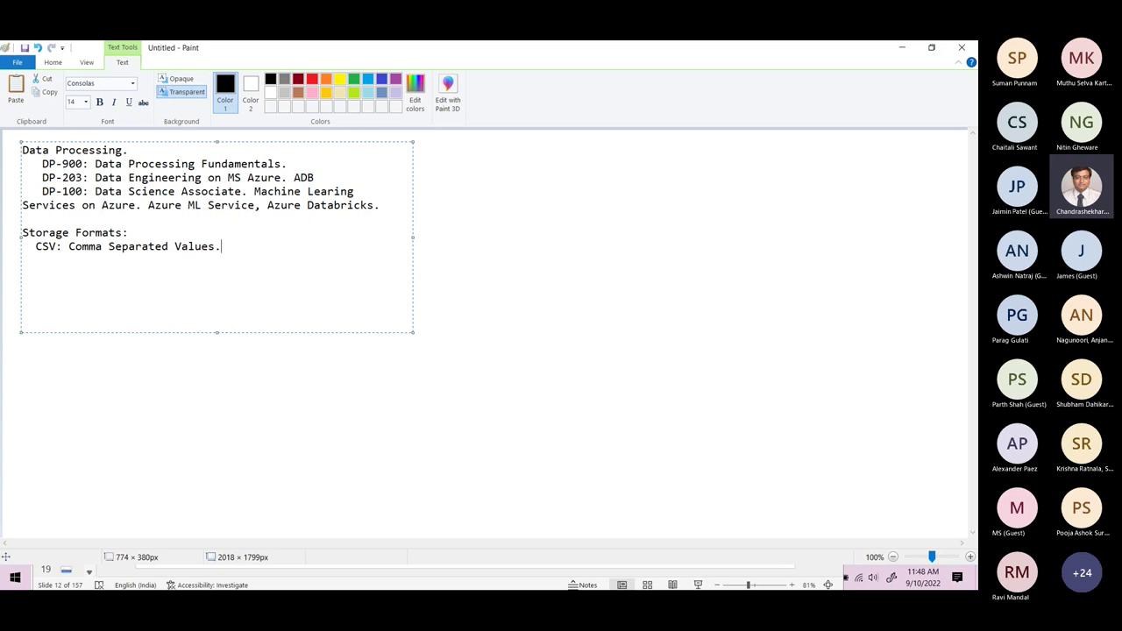
type("Row Major.")
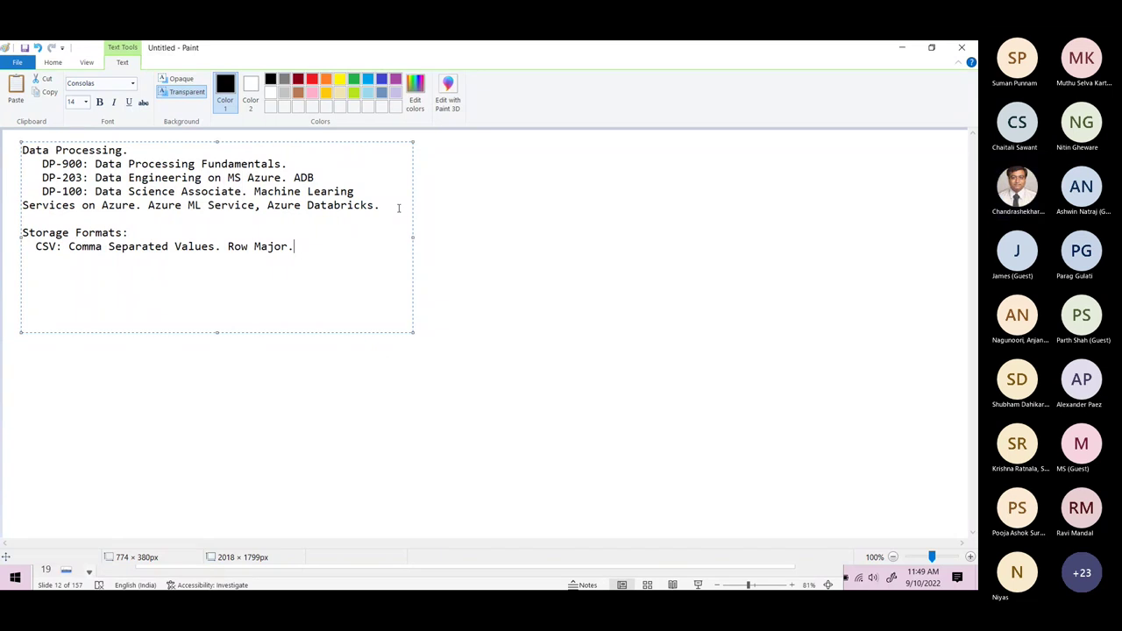
Step: Add the line 'XML/JSON: Tabs and Key Values. Row Major.' under the CSV entry
key("Return")
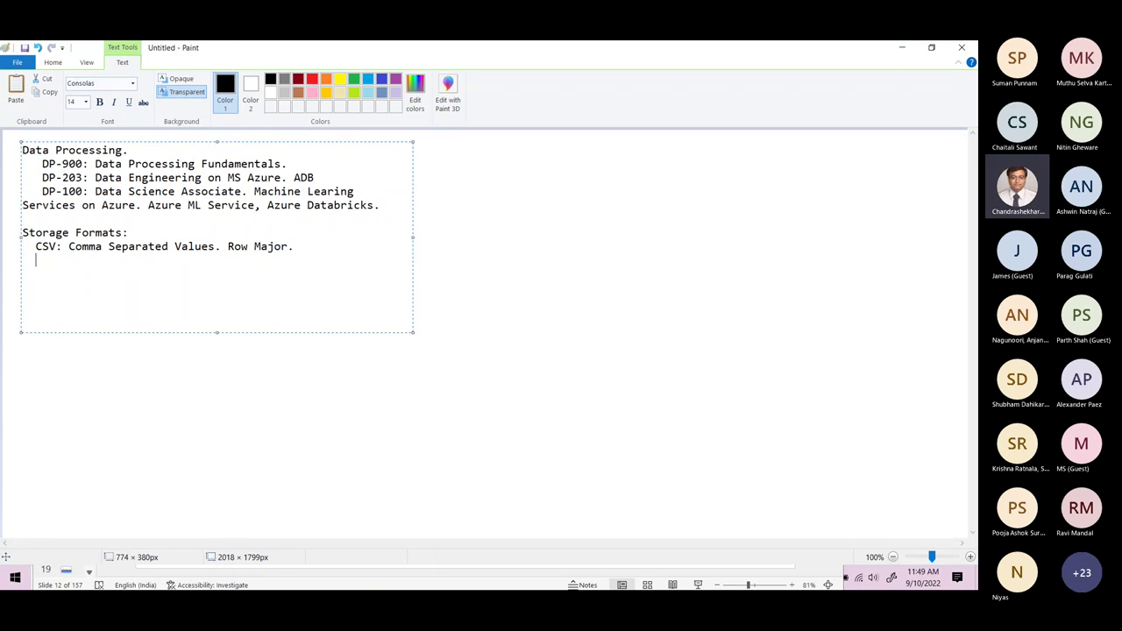
type("XML/JSON:")
type("Tabs and Key Values")
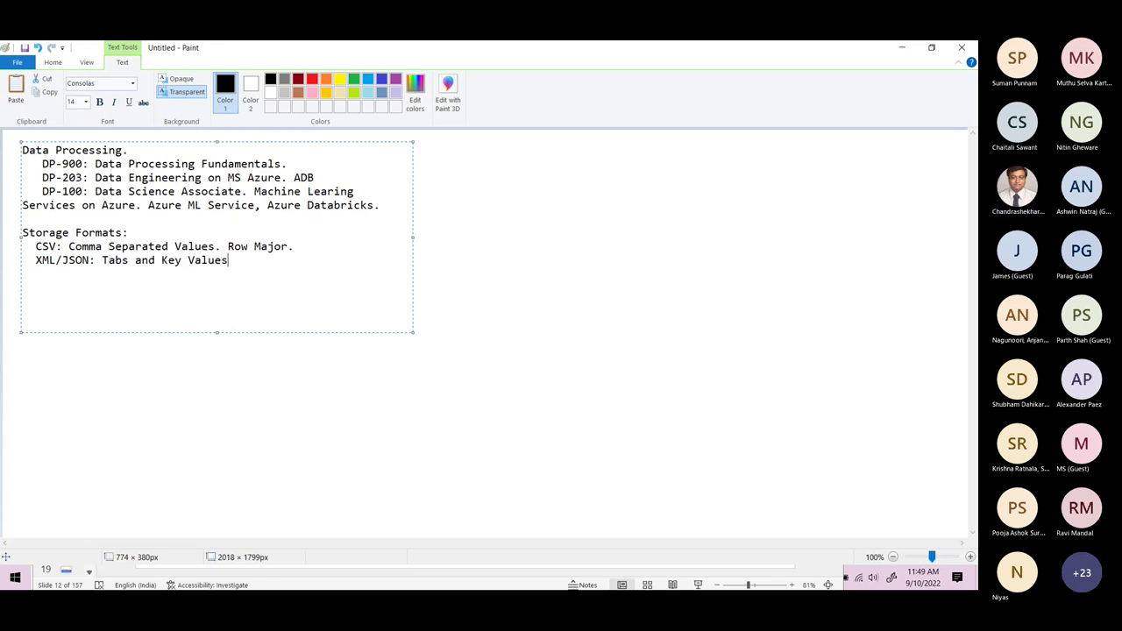
type(".  Row Major.")
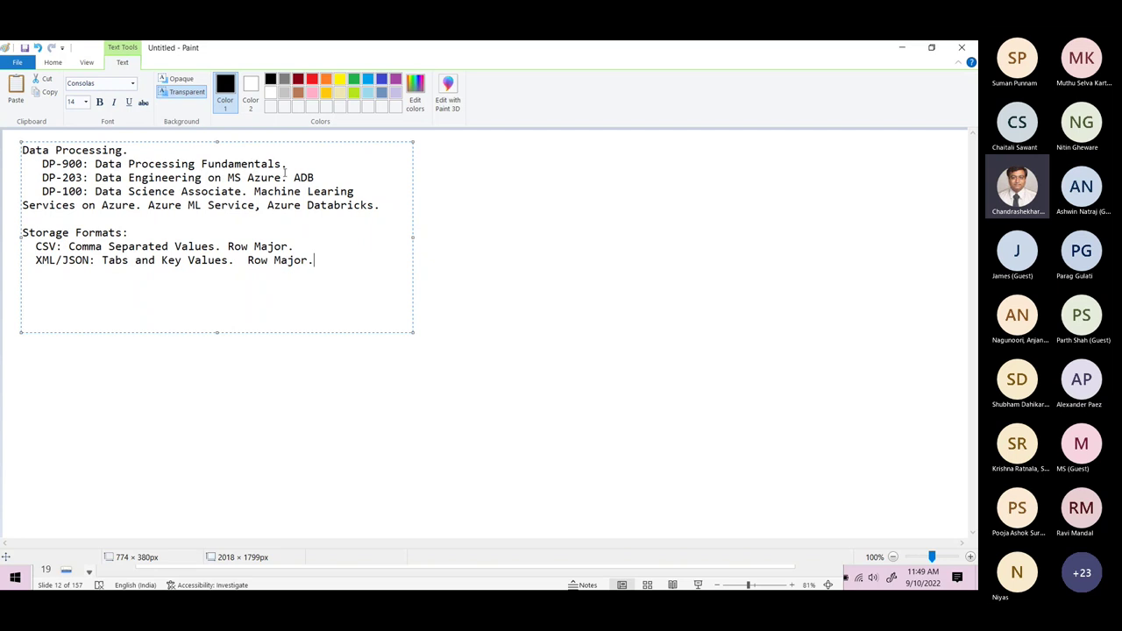
left_click_drag(161, 261, 204, 260)
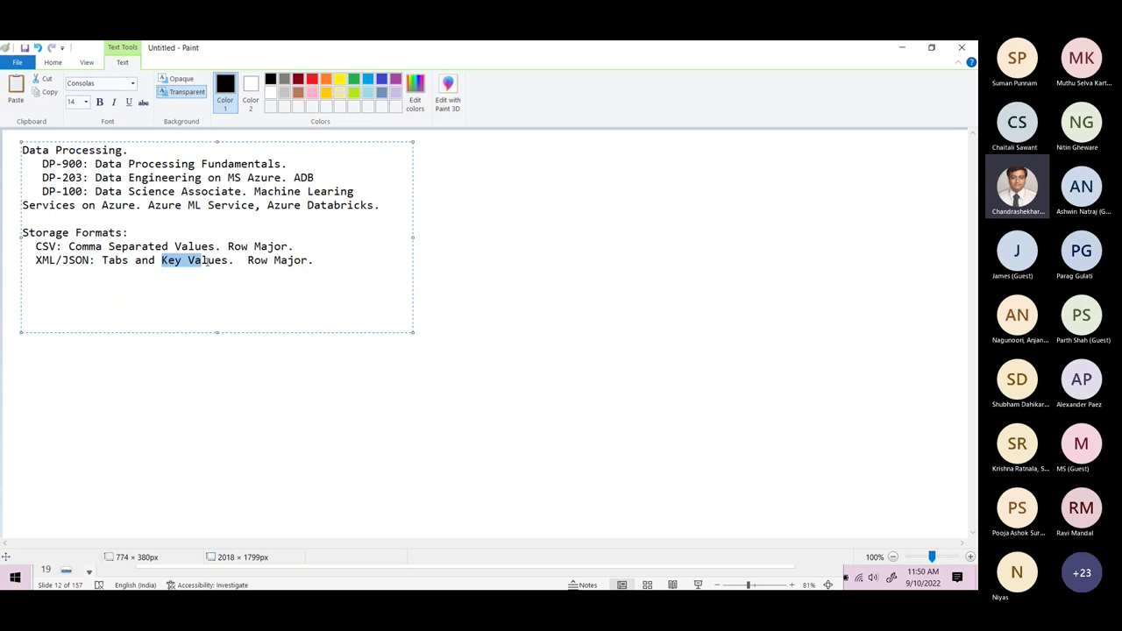
Step: Add 'Parquet: Column Major/Preserves data in encrypted form. Most suitable for Analytics workload.'
left_click(314, 259)
key("Return")
type("Parquet")
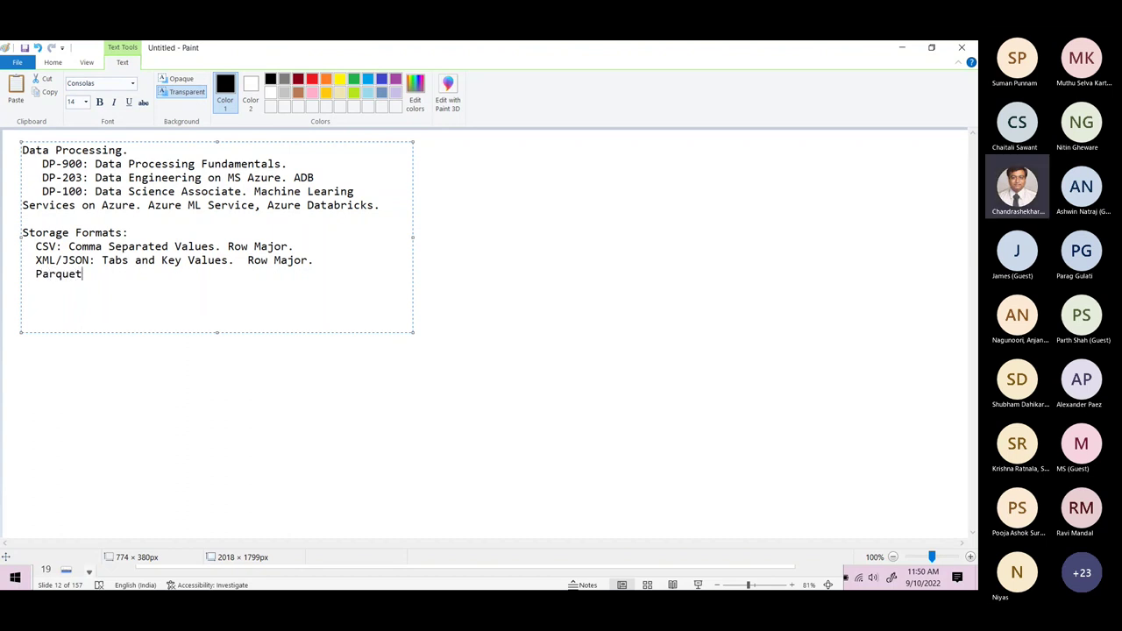
type(": Co")
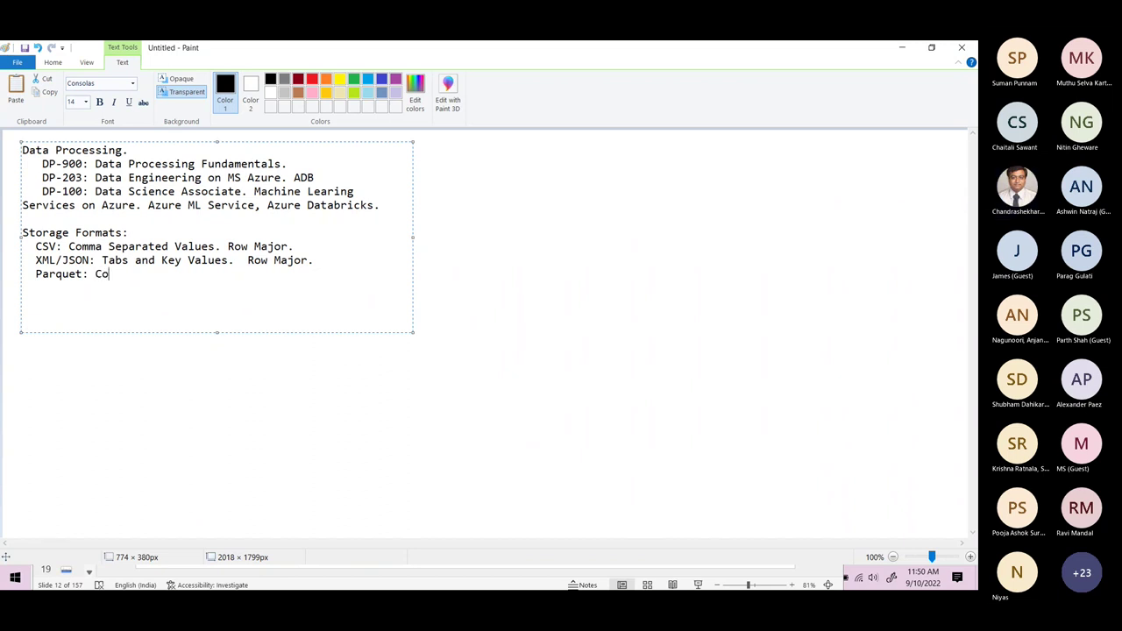
type("lumn Major/")
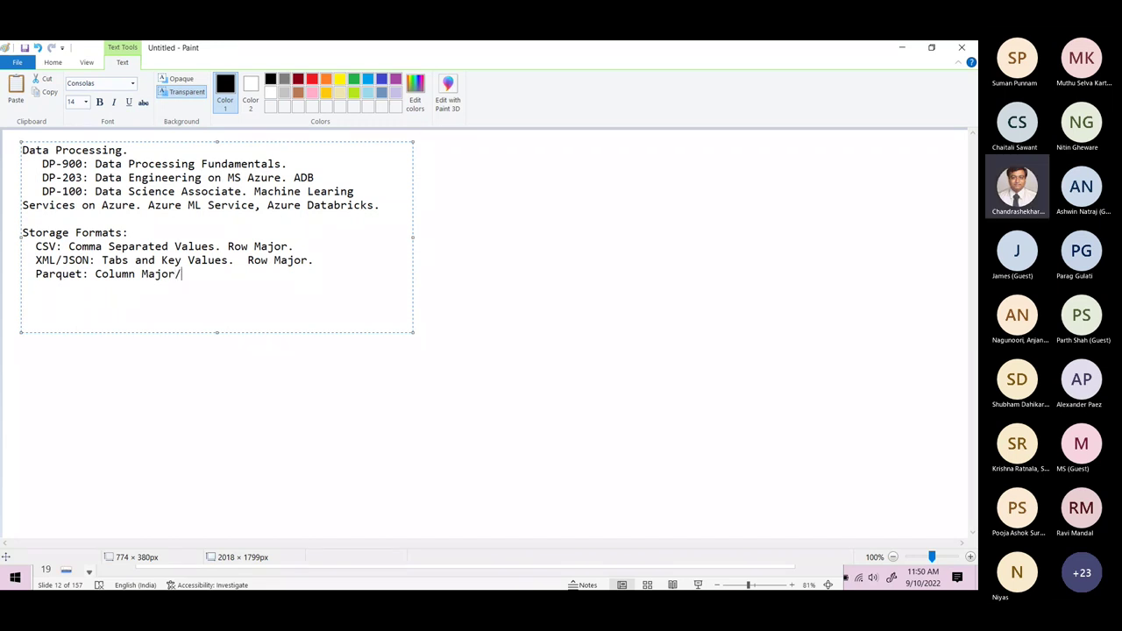
type("Preserves data in encrypt")
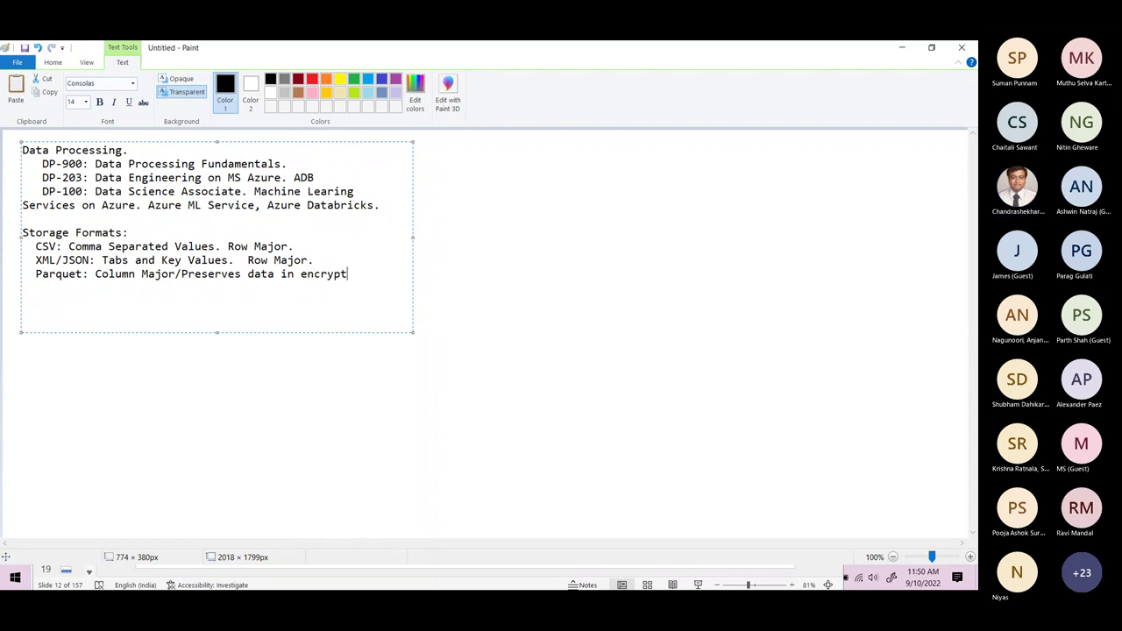
type("ed form.")
key("Return")
type("Most suitable for Analy")
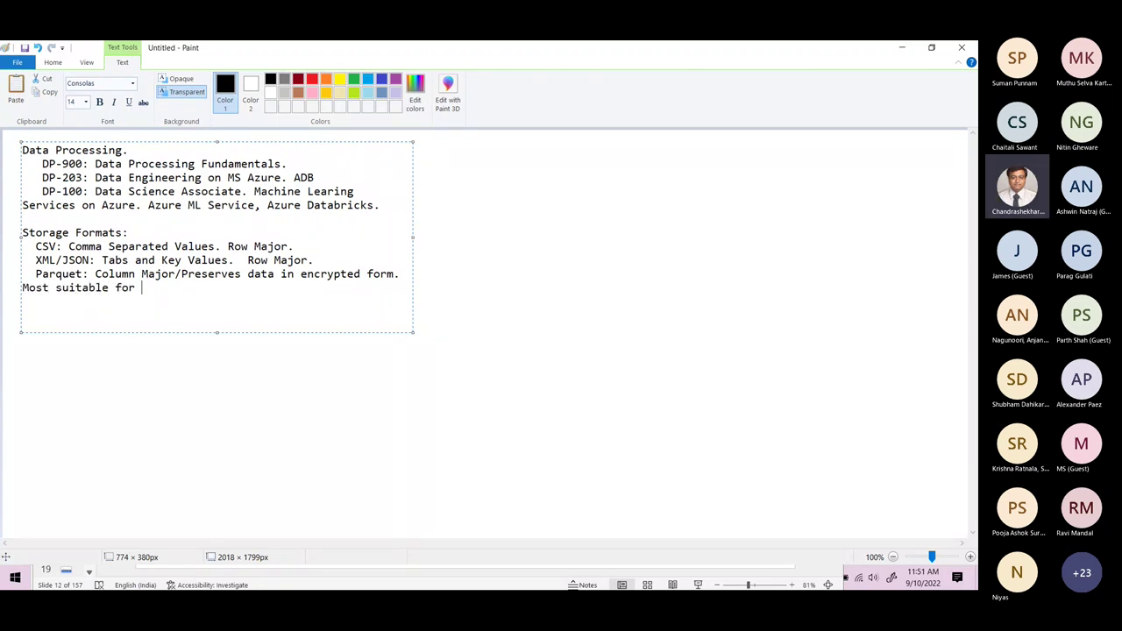
type("tics")
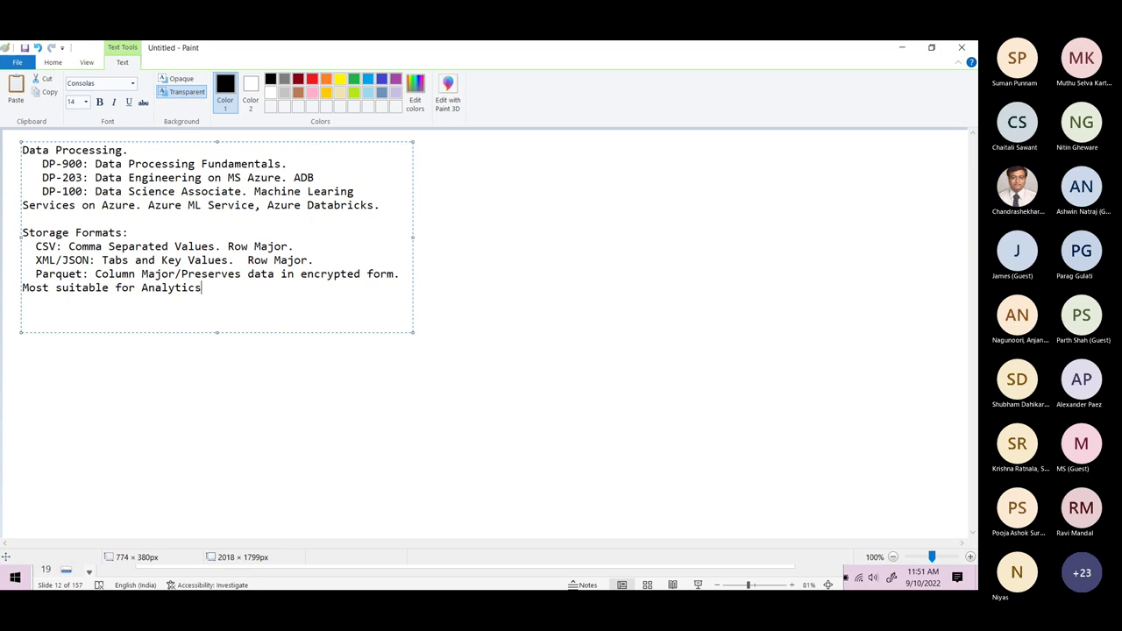
type(" workload.")
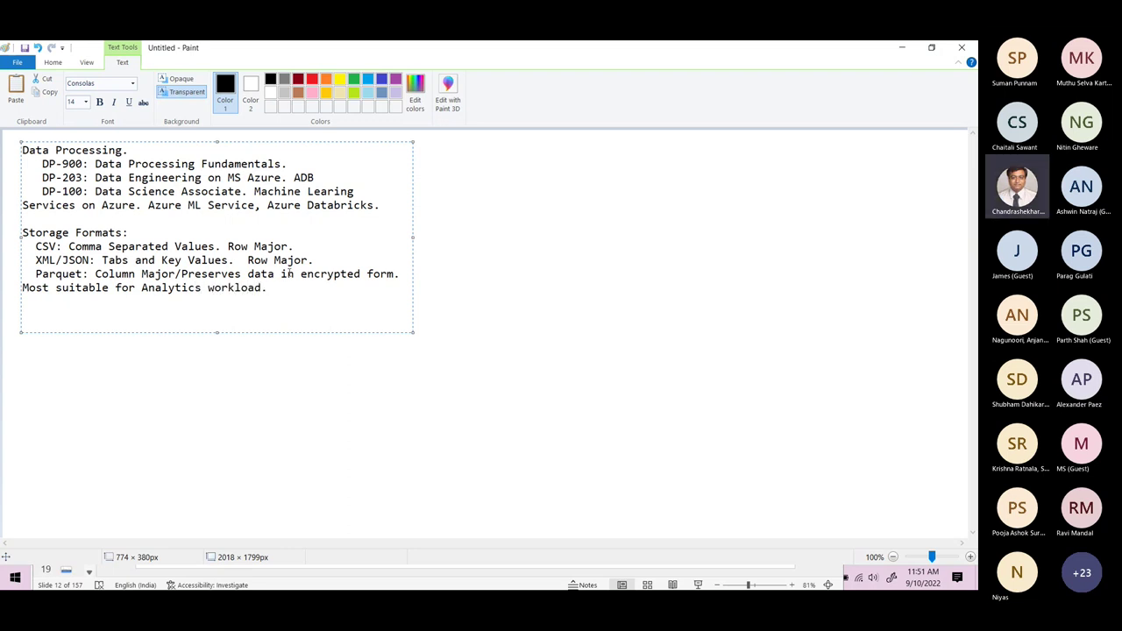
left_click_drag(100, 274, 271, 288)
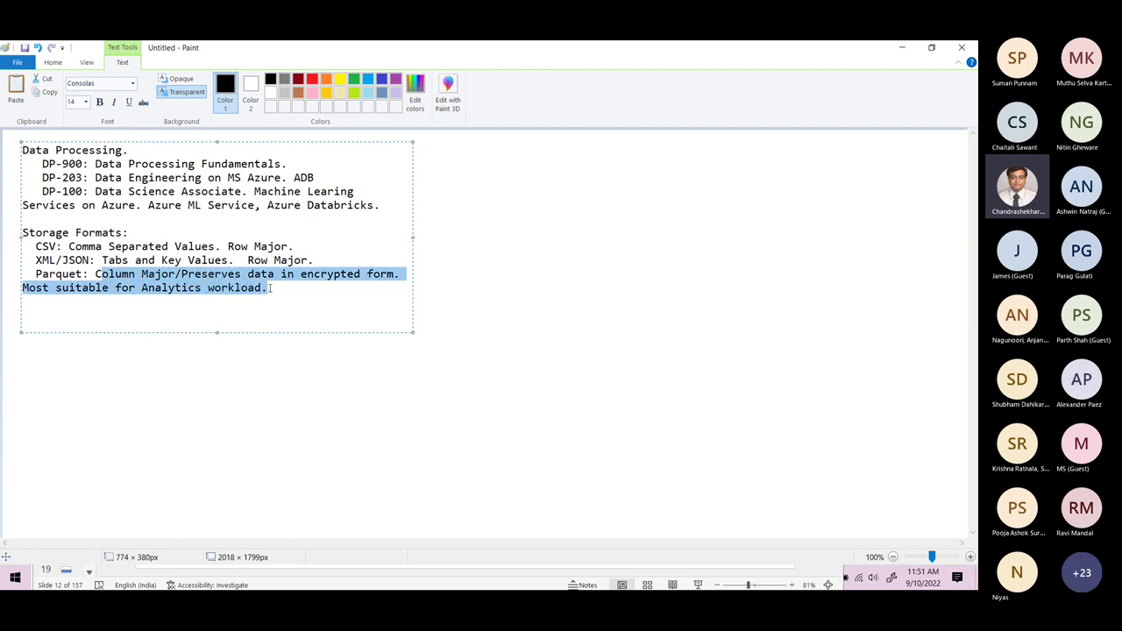
left_click(280, 287)
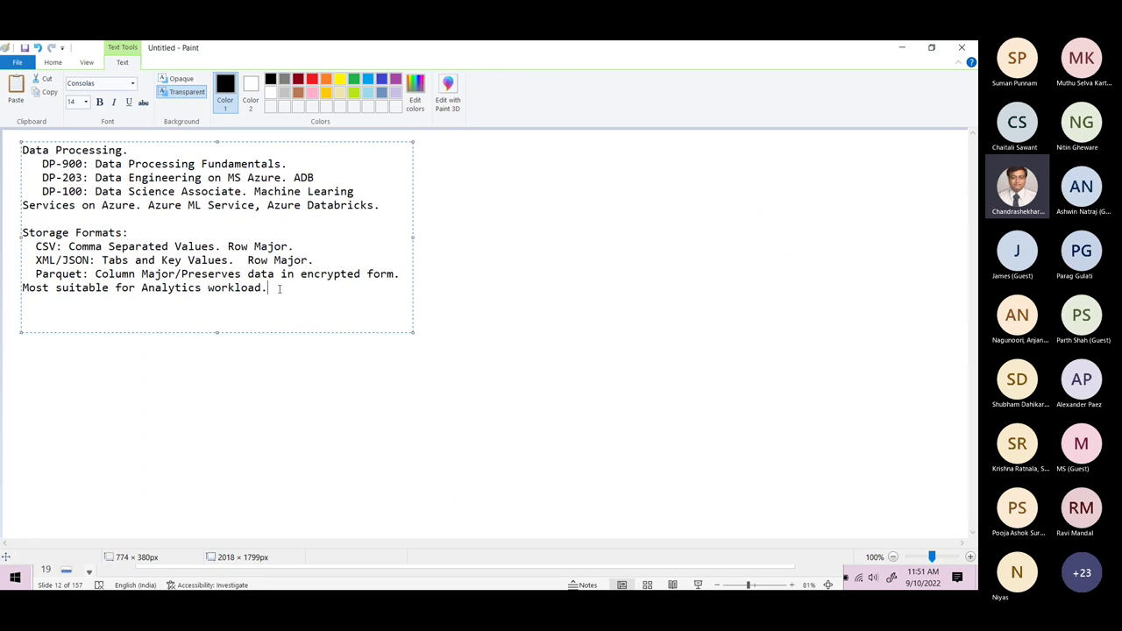
Step: Start an 'Avro' line and add 'At the begineng data schema is maintained.' after the workload sentence
key("Return")
type("Avro")
left_click(293, 288)
type("At the b")
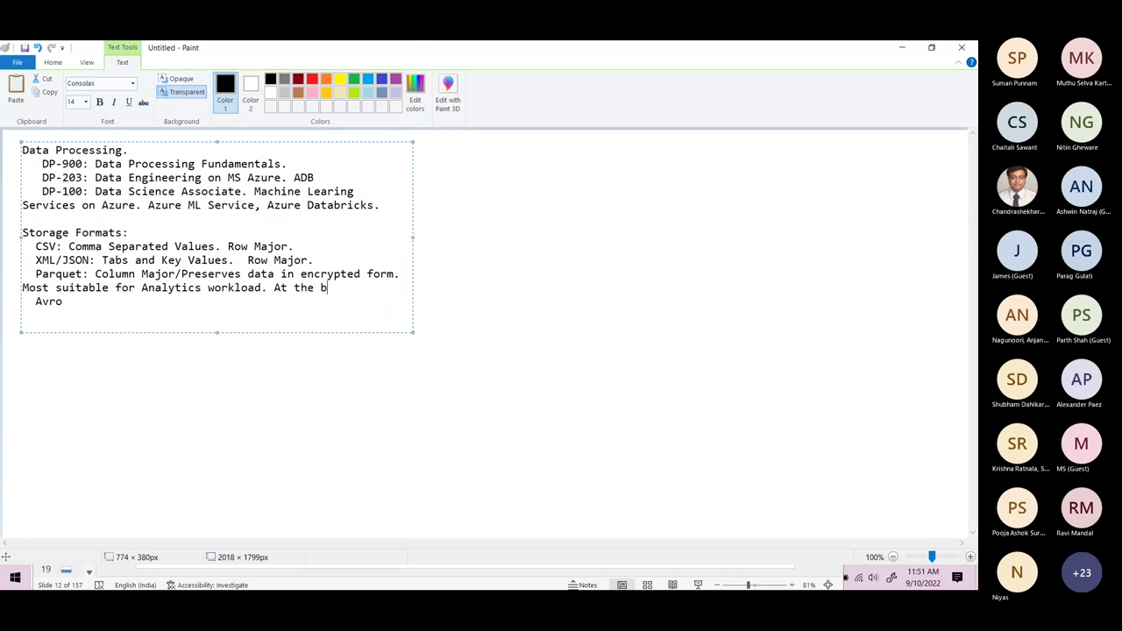
type("egineng data schema")
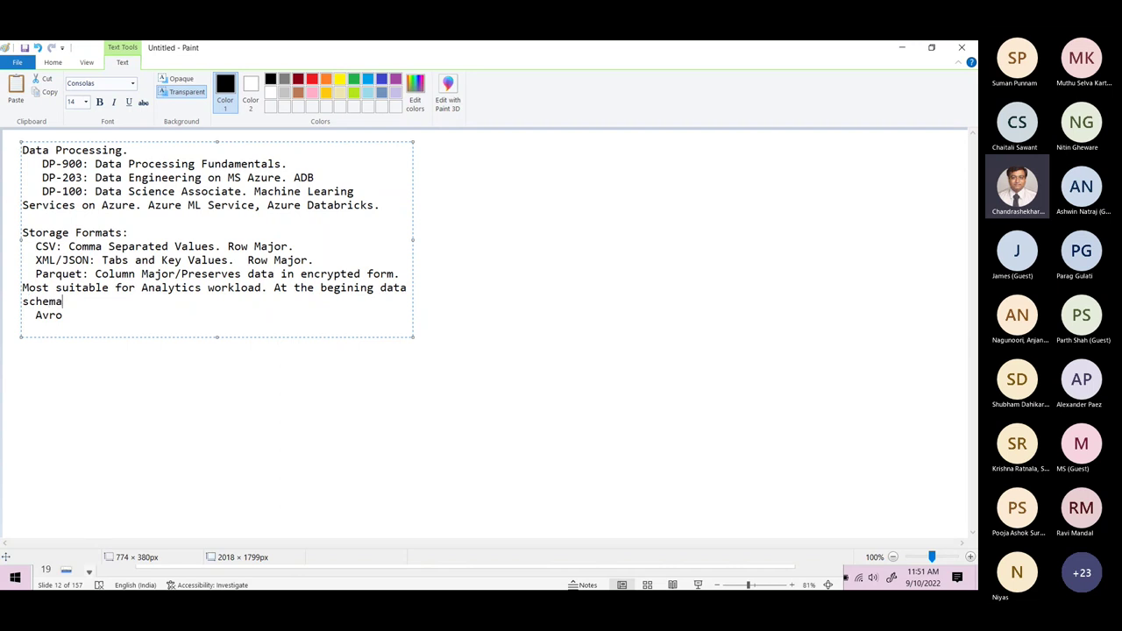
type("is")
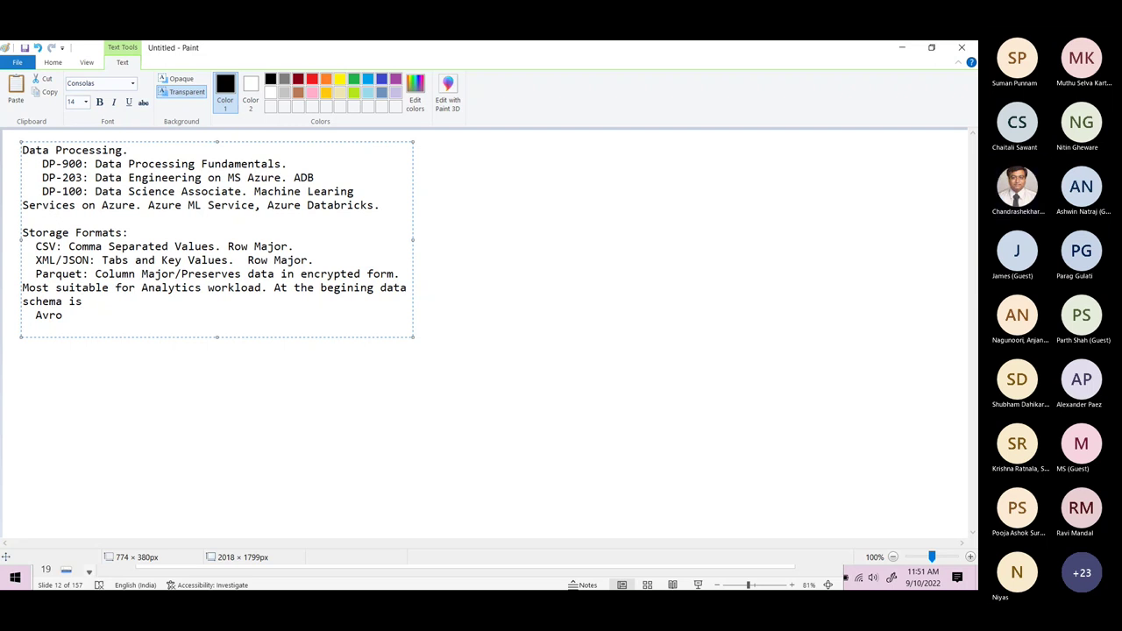
type(" maintained.")
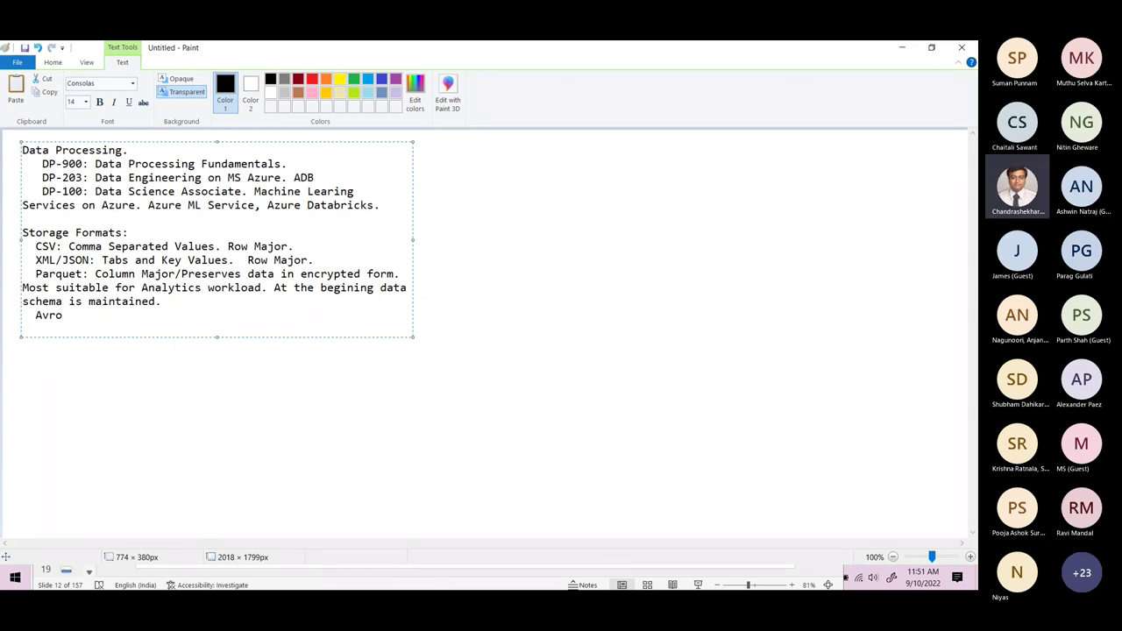
Step: Describe Avro as 'Row Major with schema maintained at the beginning in the form of JSON', handling DateTimeStamp
left_click(166, 318)
type(":")
type("Row Major with schema mainted at")
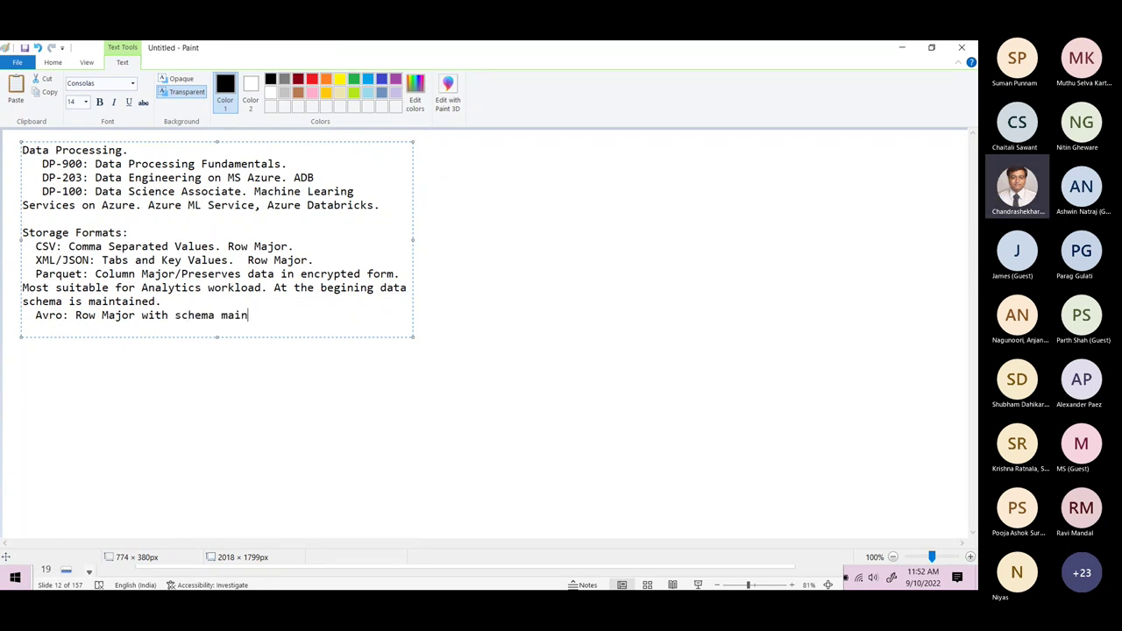
key("BackSpace")
key("BackSpace")
key("BackSpace")
key("BackSpace")
key("BackSpace")
type("ainde")
key("BackSpace")
key("BackSpace")
type("ed at the beginning")
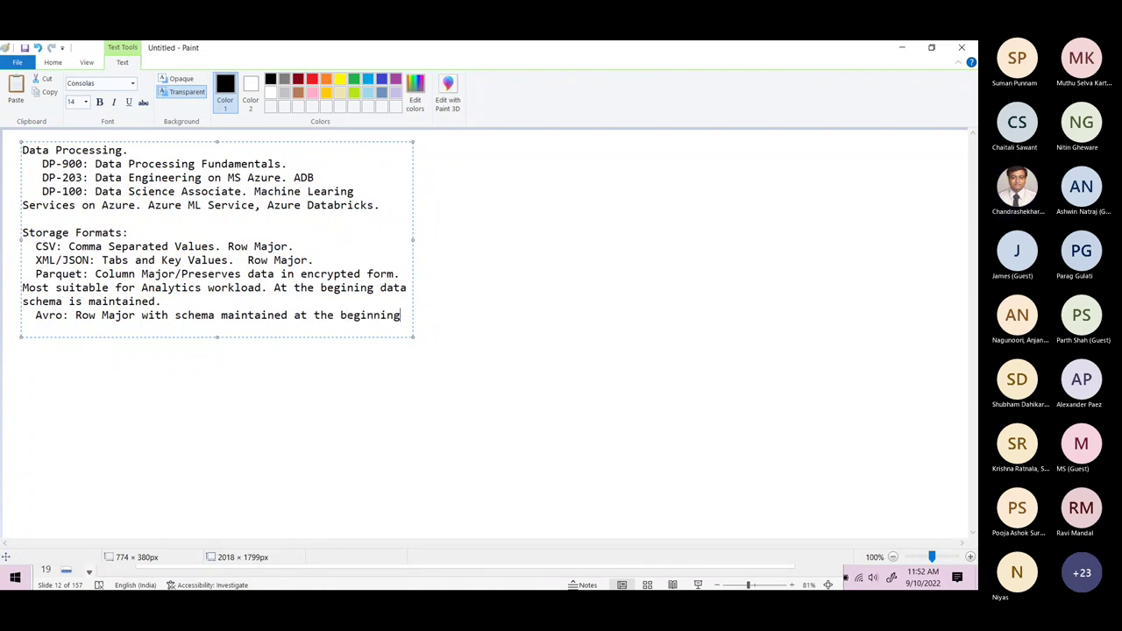
type(" in the")
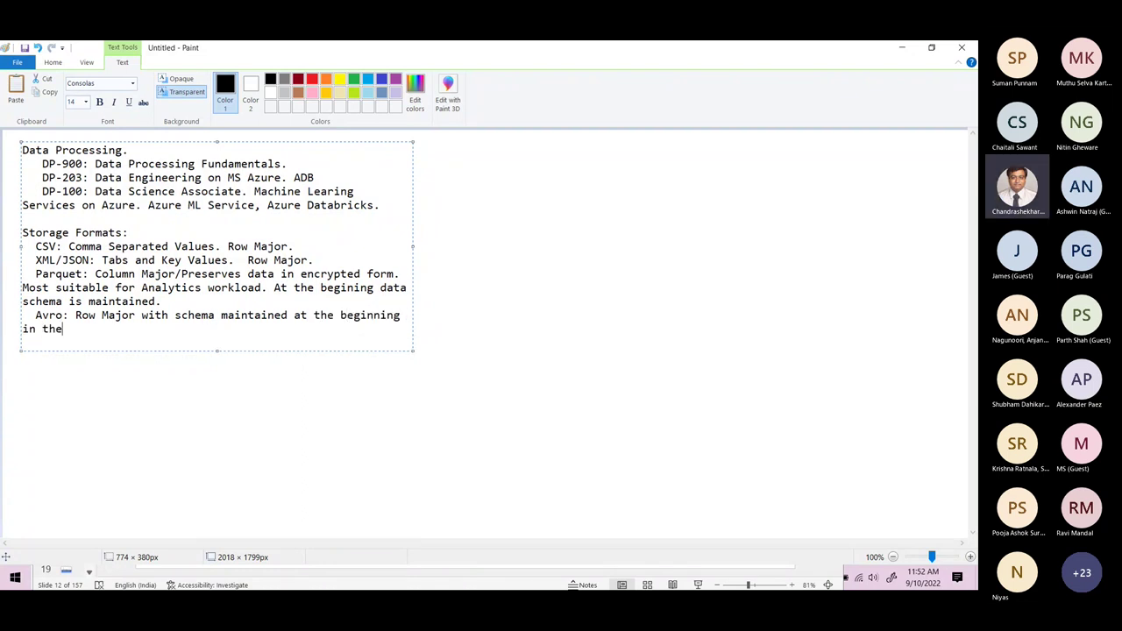
type(" form of JSON")
type("Can deal with")
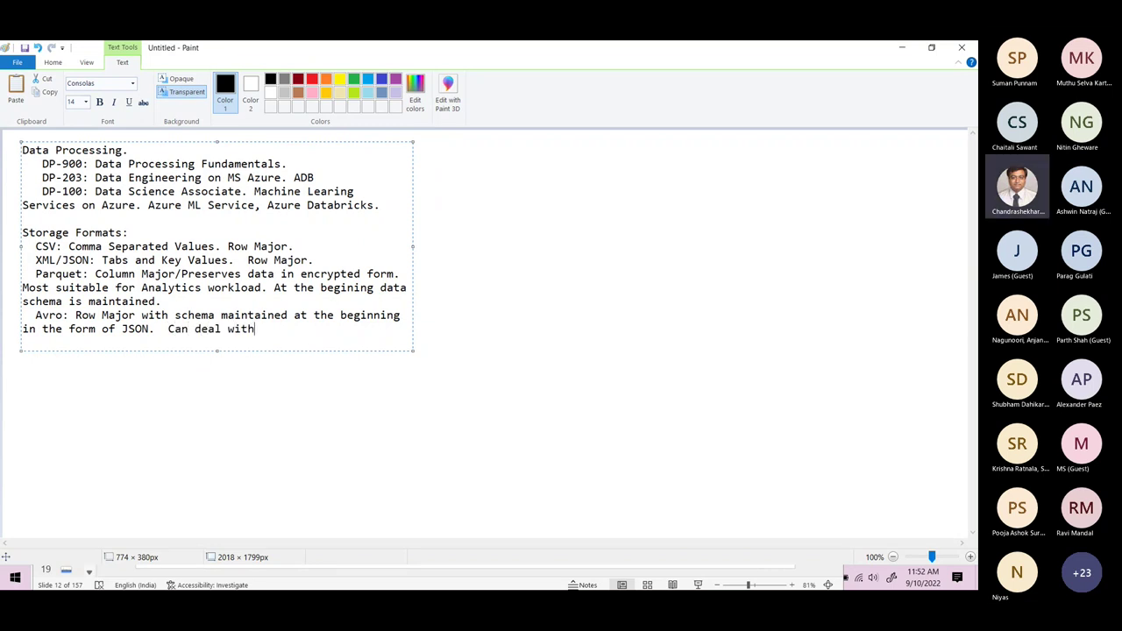
type(" DateTimeStamp data type.")
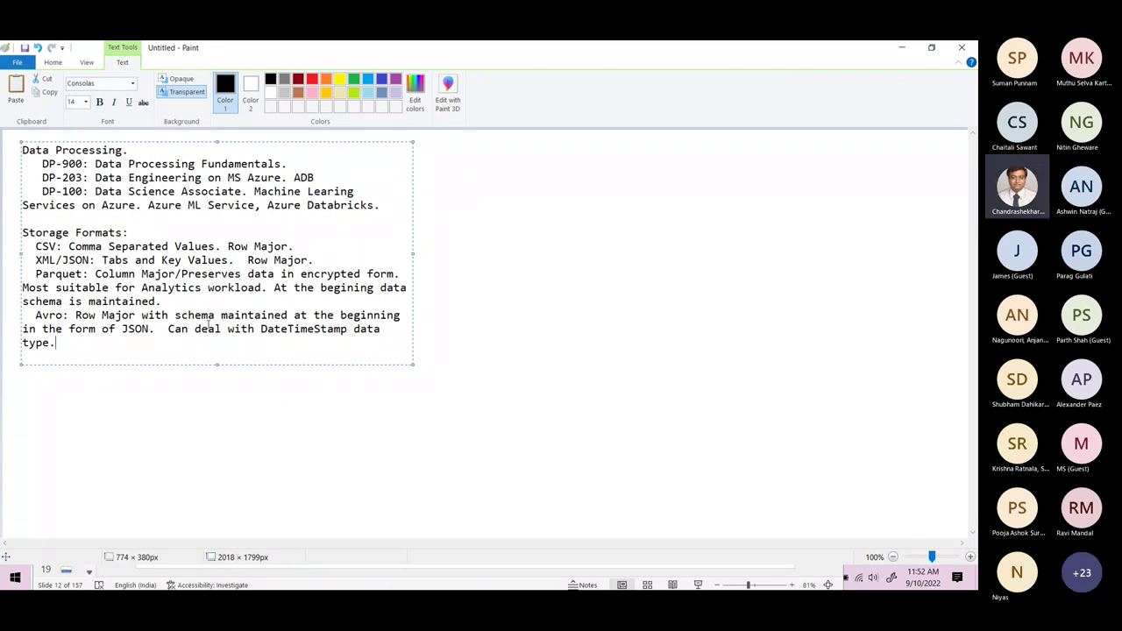
Step: Append 'Default serialization for Hadoop.' to the Avro note and add an 'RDBMS.' line
left_click_drag(76, 315, 157, 329)
left_click(93, 347)
type("Default seriazation for Hadoop.")
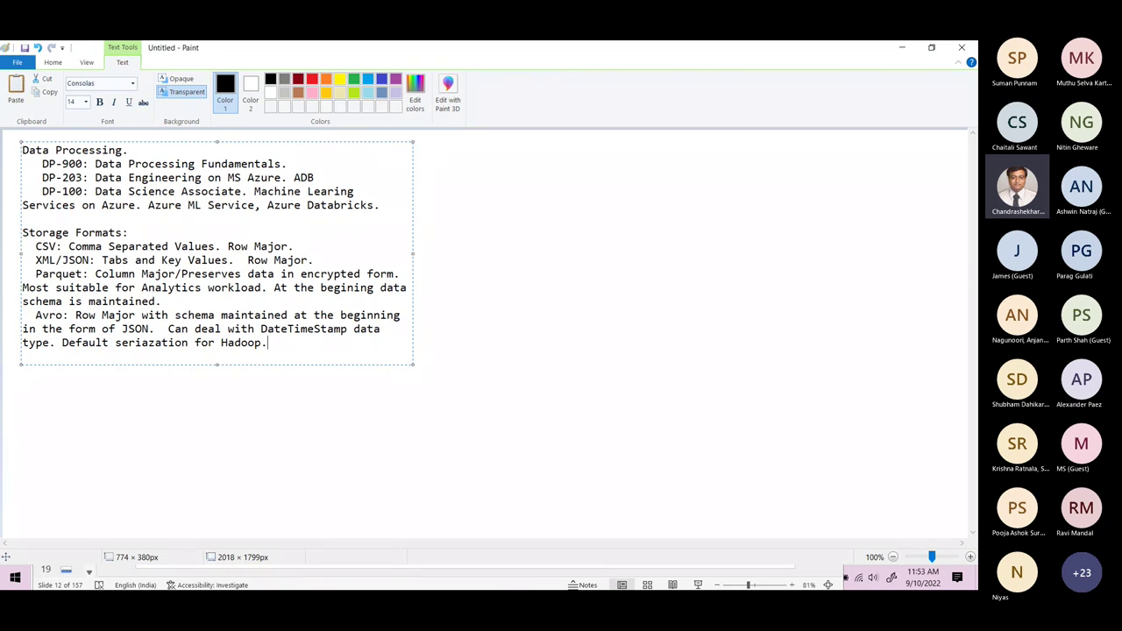
key("Return")
type("RDBMS.")
Step: Highlight the Parquet and Avro descriptions, then switch back to Synapse Studio in Chrome
left_click_drag(39, 274, 158, 301)
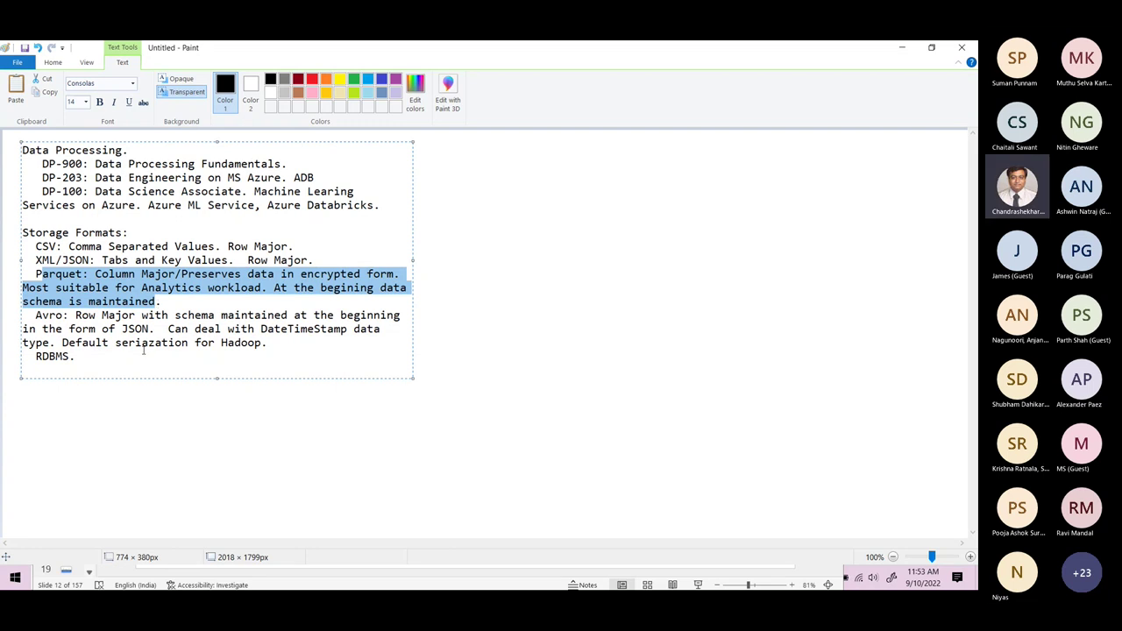
left_click_drag(77, 317, 243, 346)
left_click(104, 356)
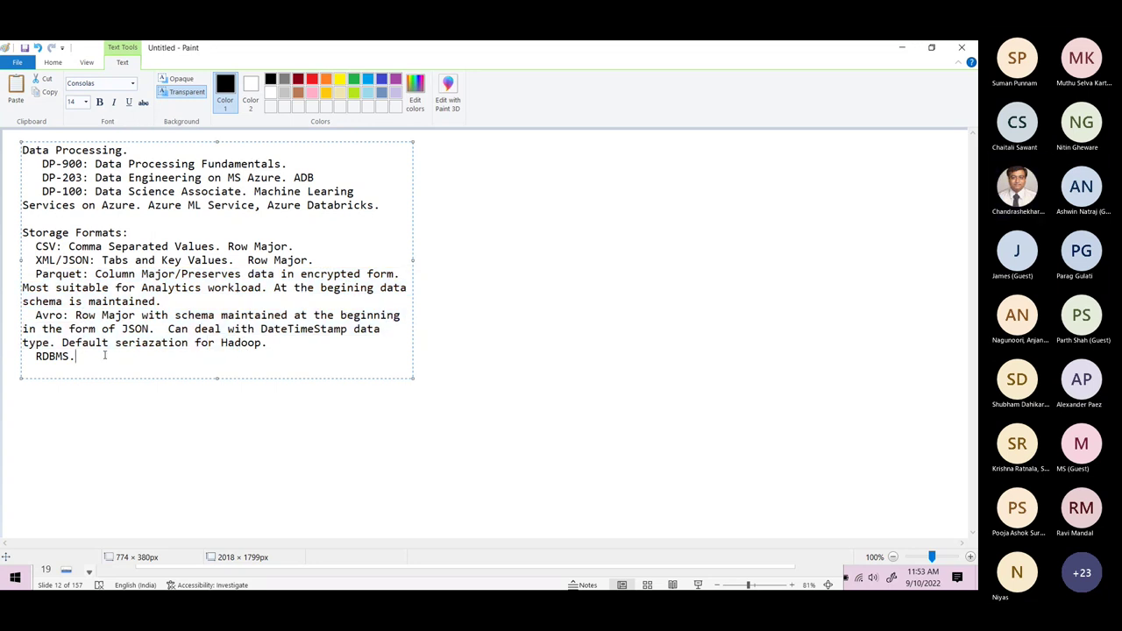
key("alt+Tab")
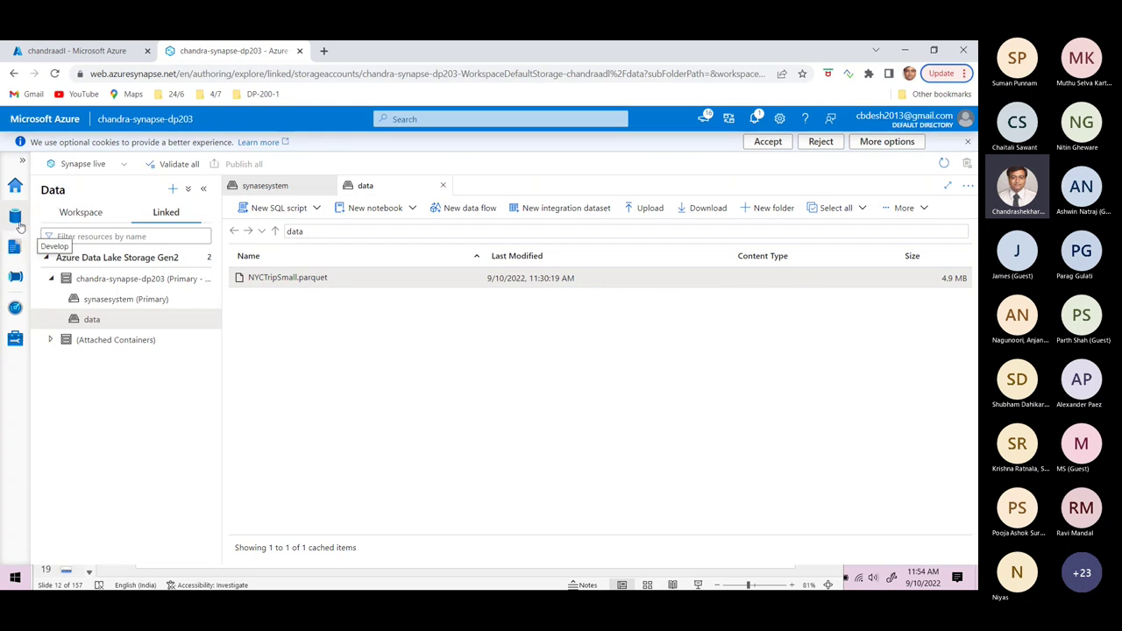
Step: From the widened Data hub, generate a Select TOP 100 rows script for NYCTripSmall.parquet
left_click(15, 220)
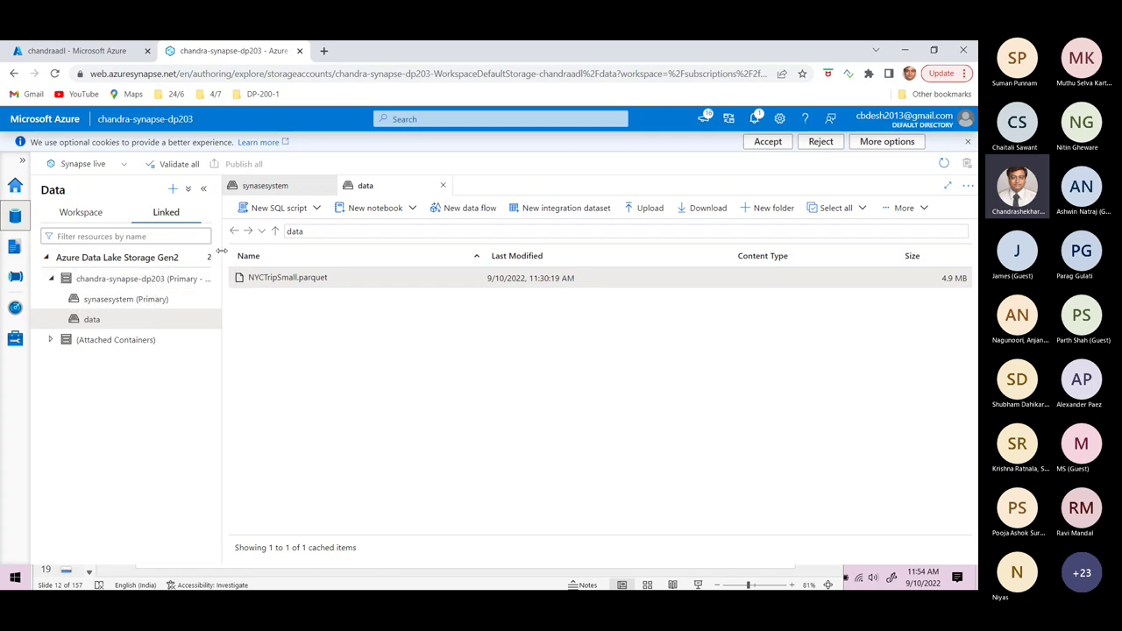
left_click_drag(222, 251, 383, 269)
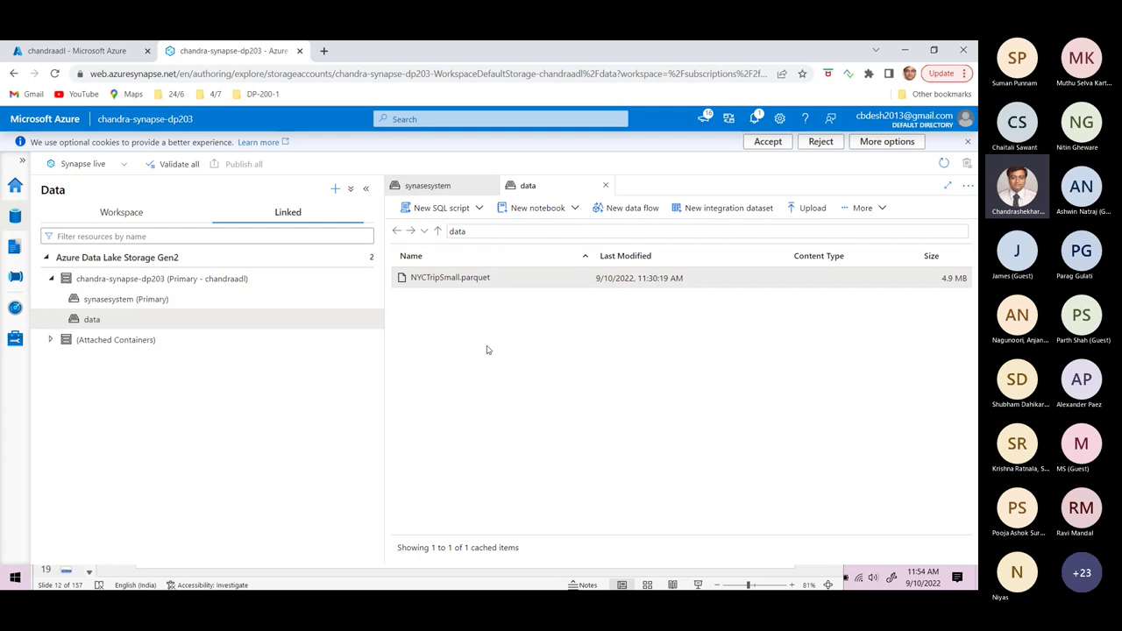
right_click(468, 281)
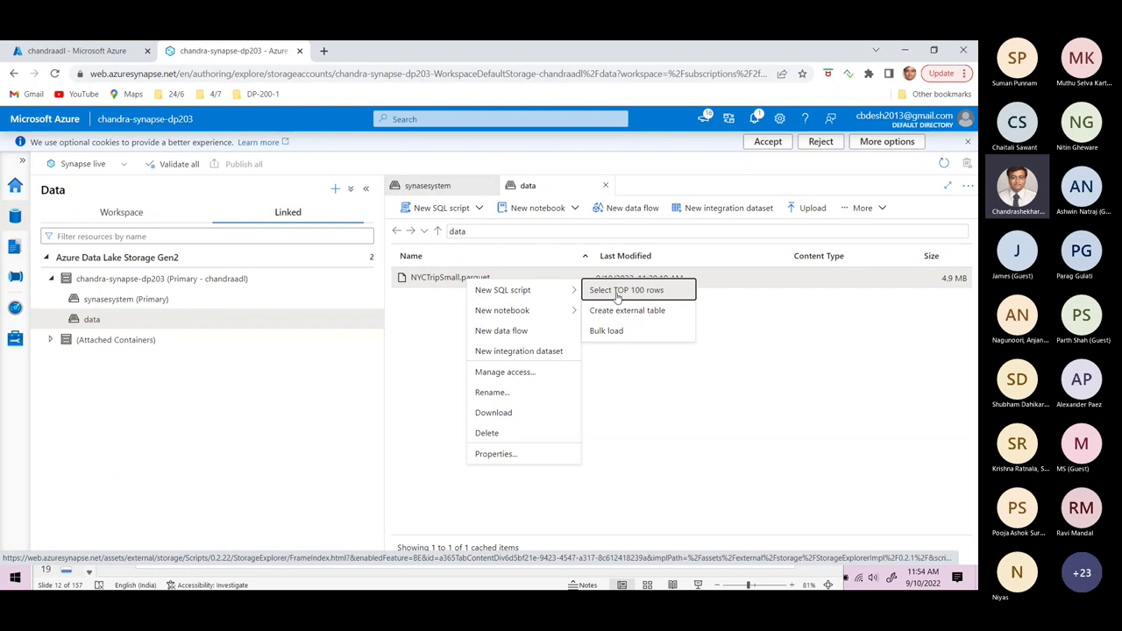
left_click(617, 297)
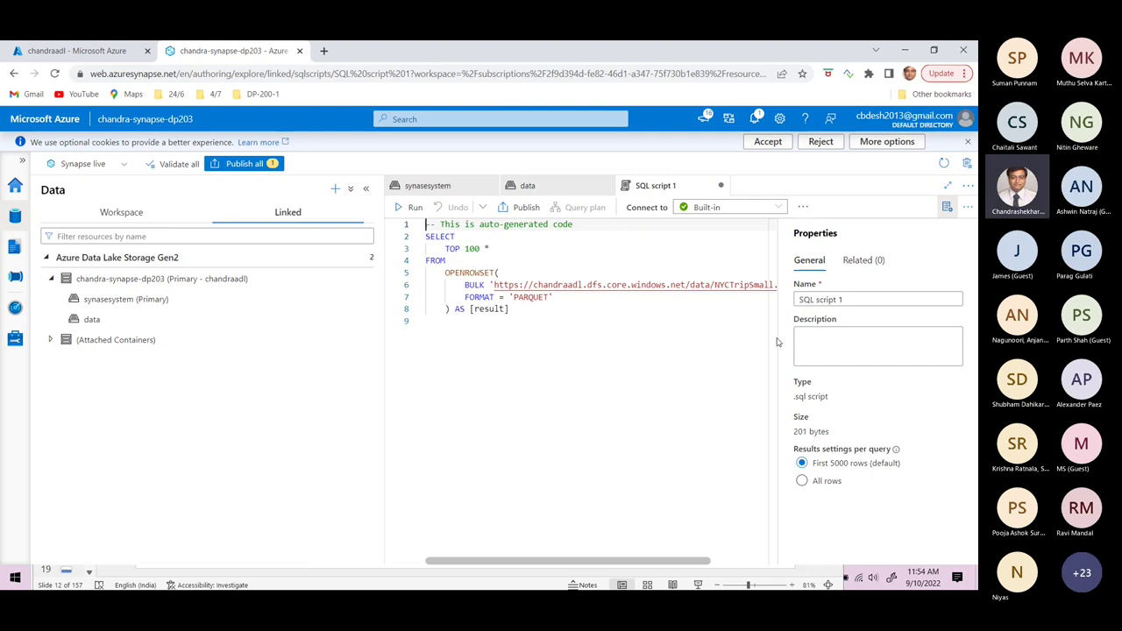
Step: Rename the script to 'SQL010_openrowset' and hide the Properties pane
left_click(856, 298)
key("ctrl+a")
key("BackSpace")
type("SQL010")
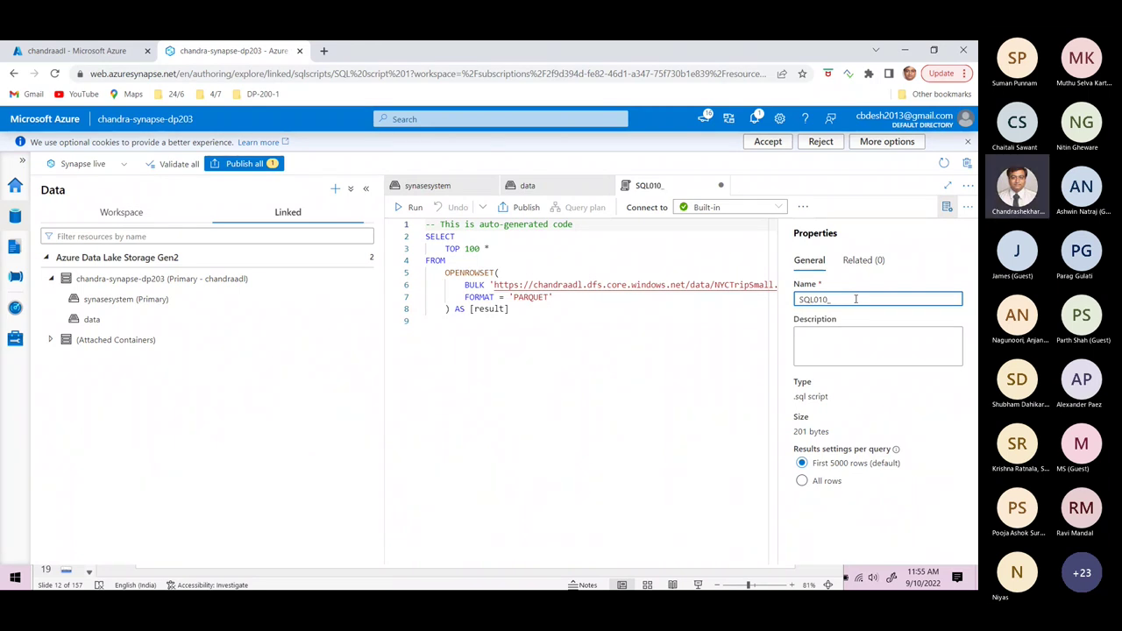
type("openrowset")
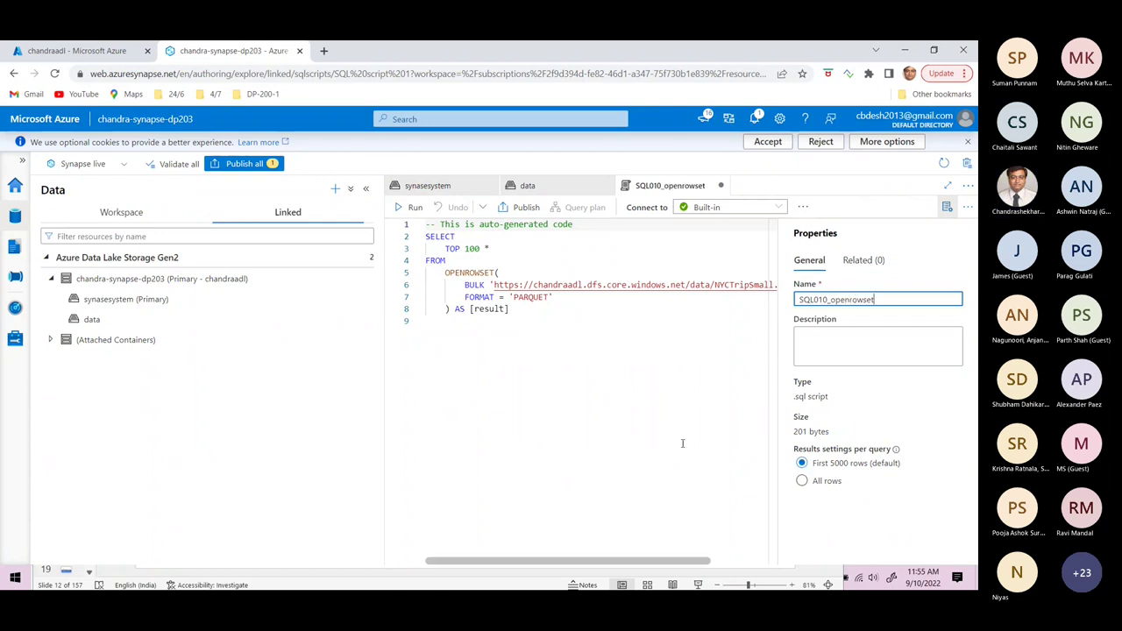
left_click(681, 442)
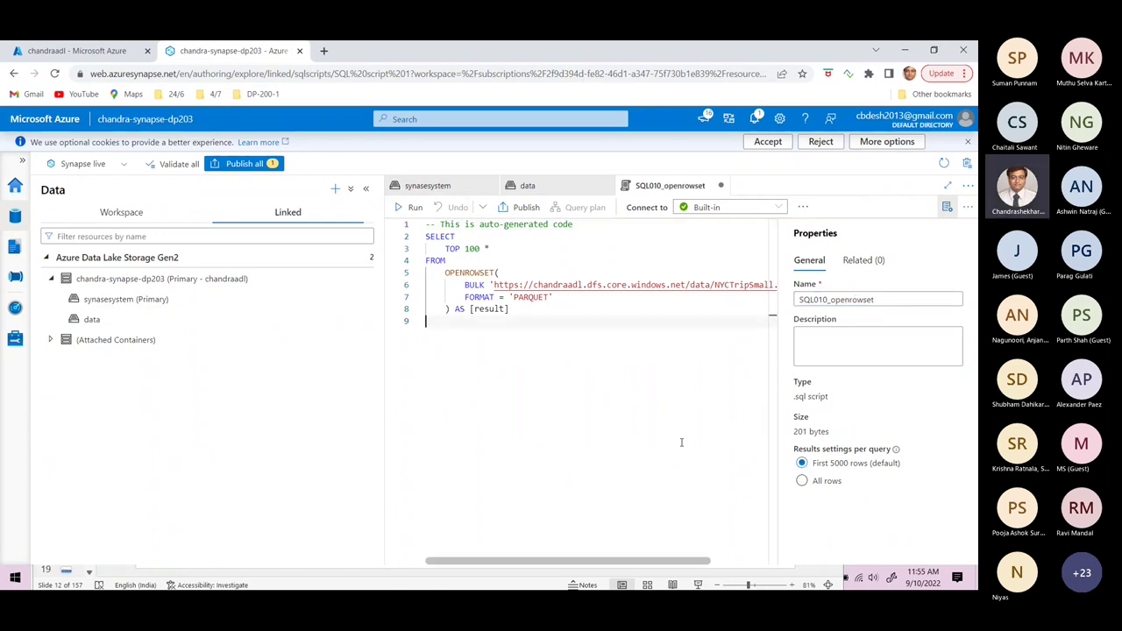
left_click(948, 211)
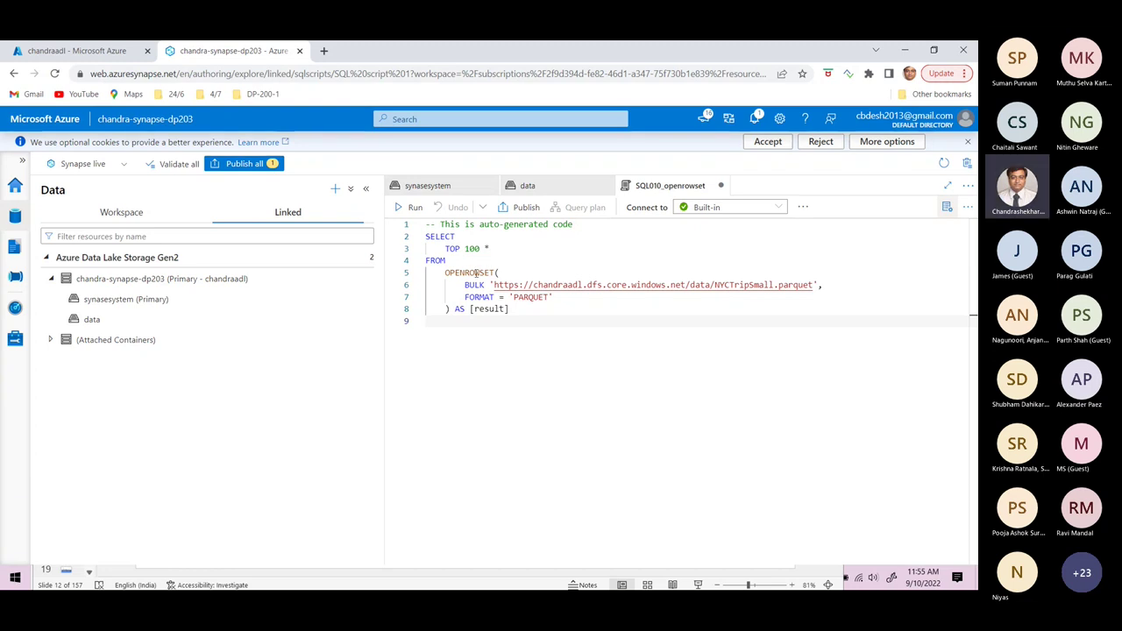
left_click(497, 273)
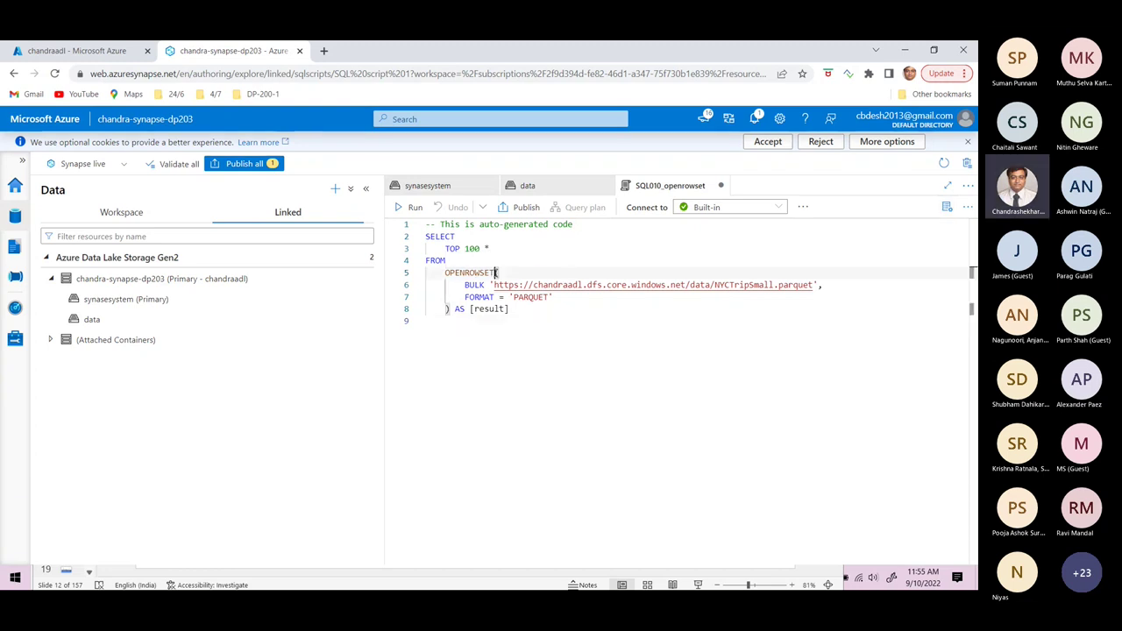
left_click(451, 311)
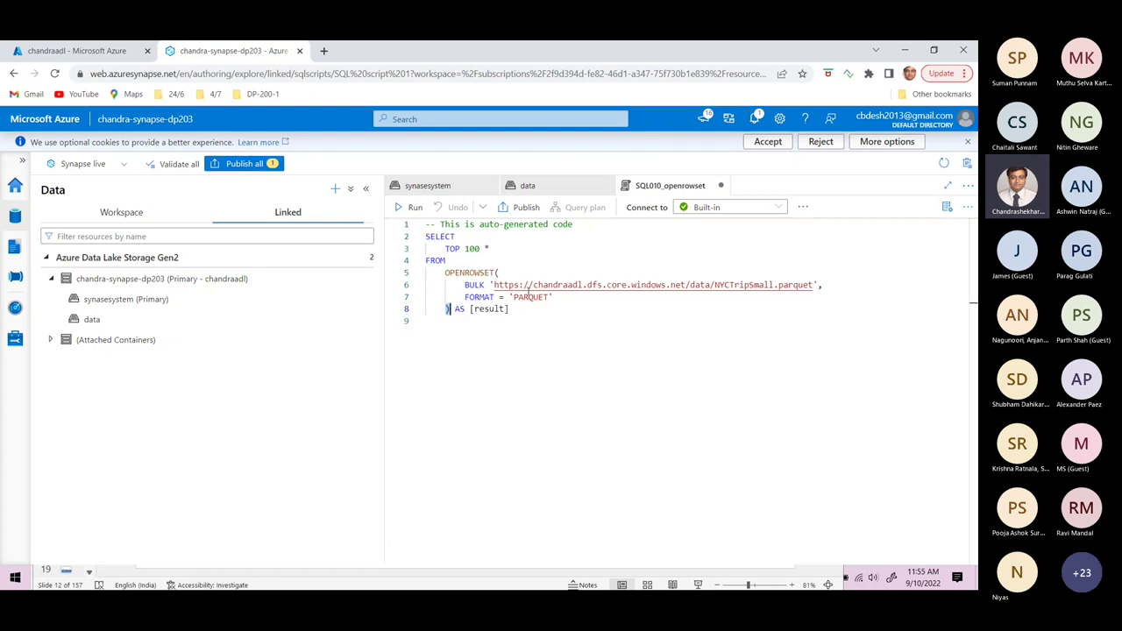
left_click_drag(533, 285, 583, 285)
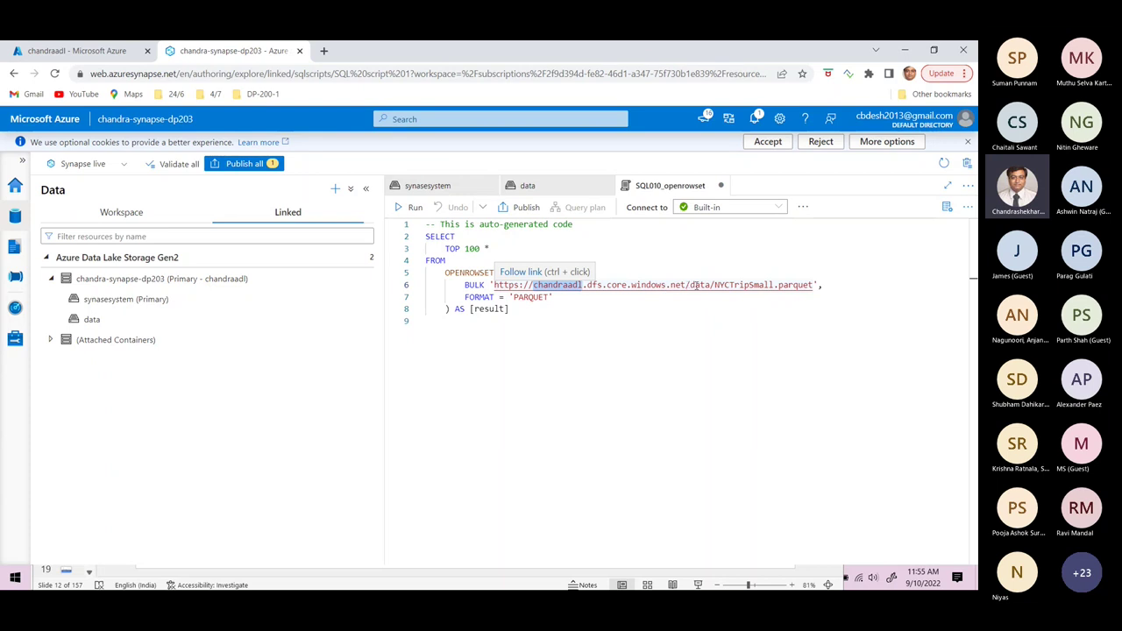
left_click_drag(717, 285, 813, 285)
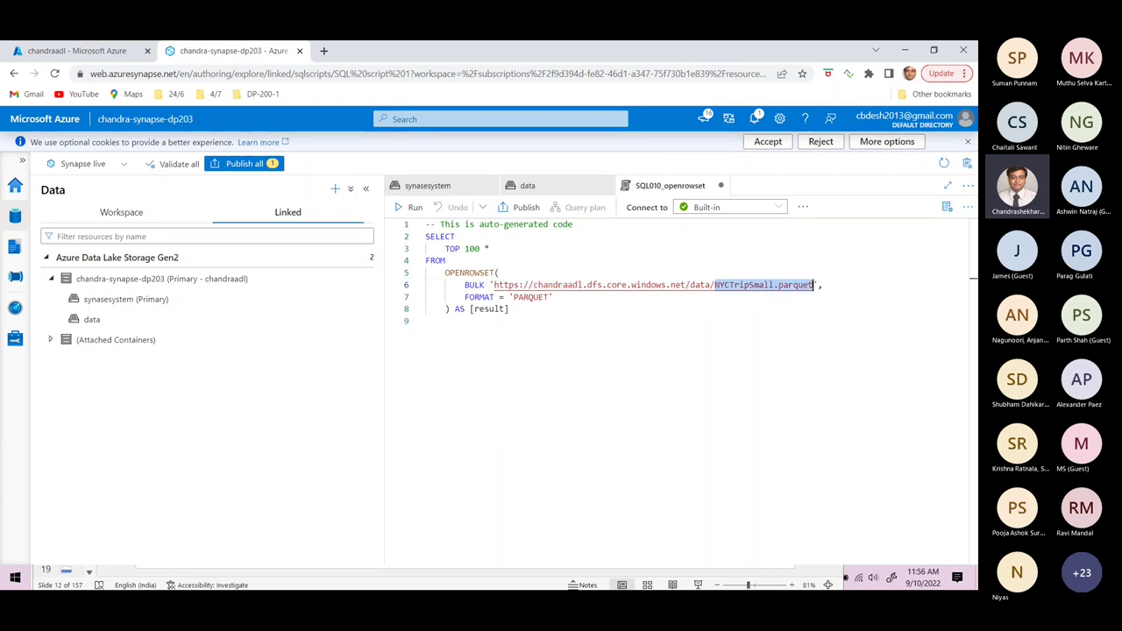
left_click(429, 397)
left_click_drag(525, 308, 427, 225)
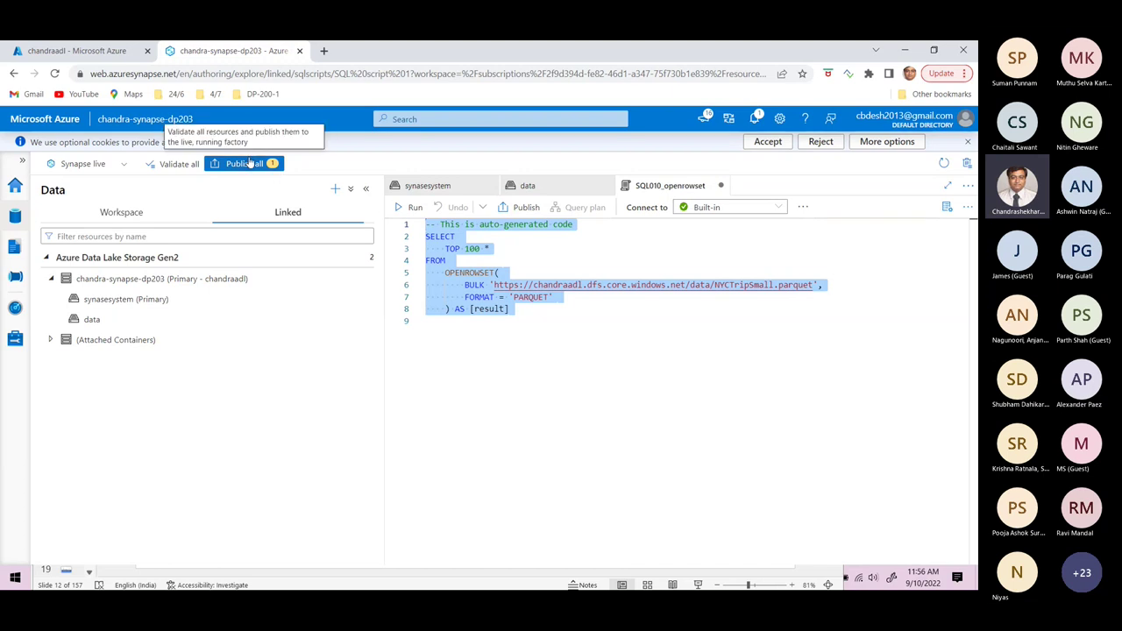
Step: Publish all changes, confirming publication of the SQL010_openrowset script
left_click(248, 163)
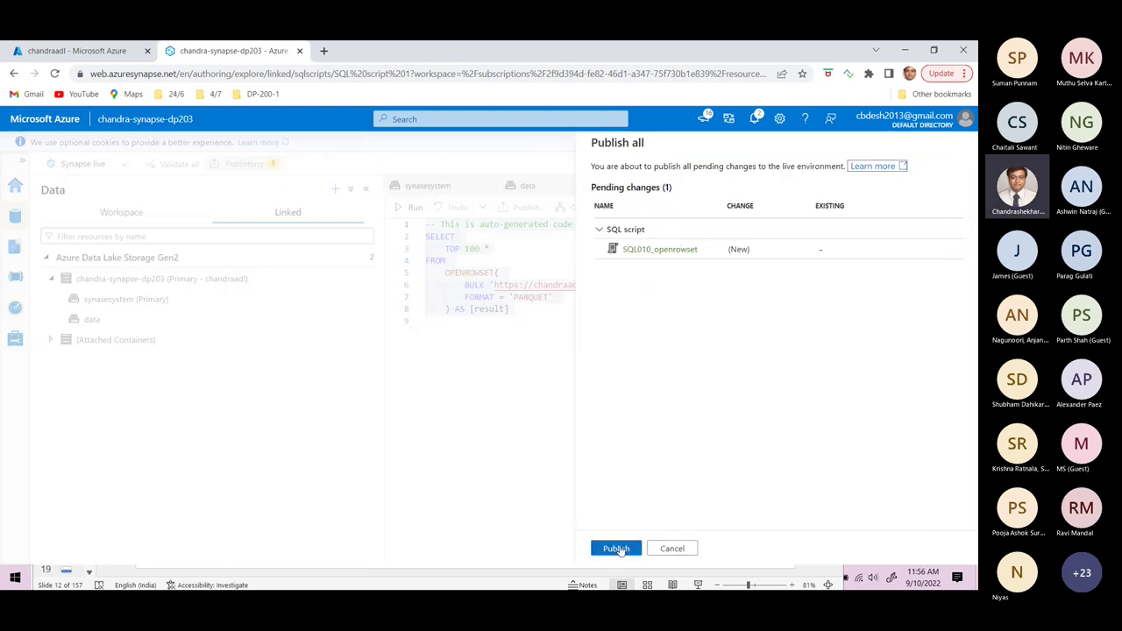
left_click(616, 548)
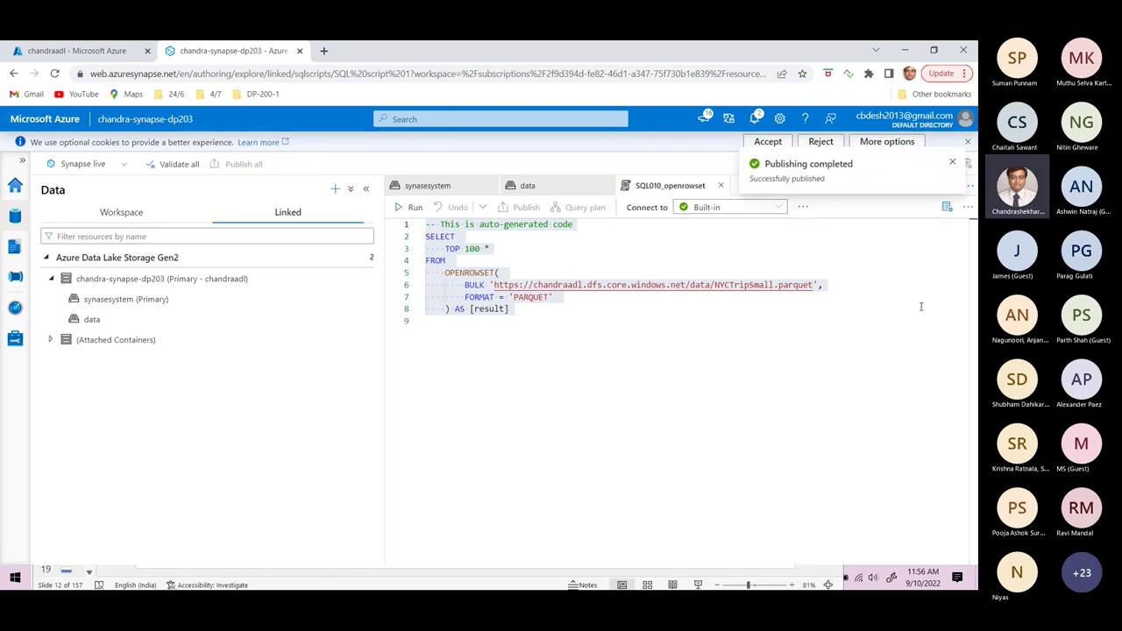
Step: Dismiss the publishing notice and run the OPENROWSET query over NYCTripSmall.parquet
left_click(954, 163)
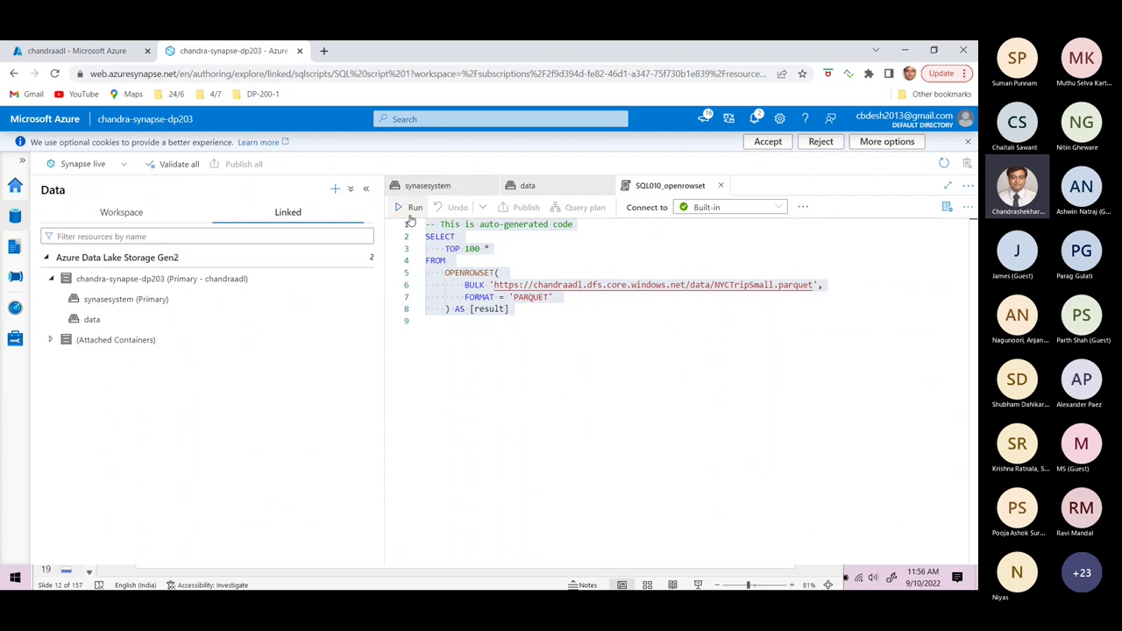
left_click(400, 209)
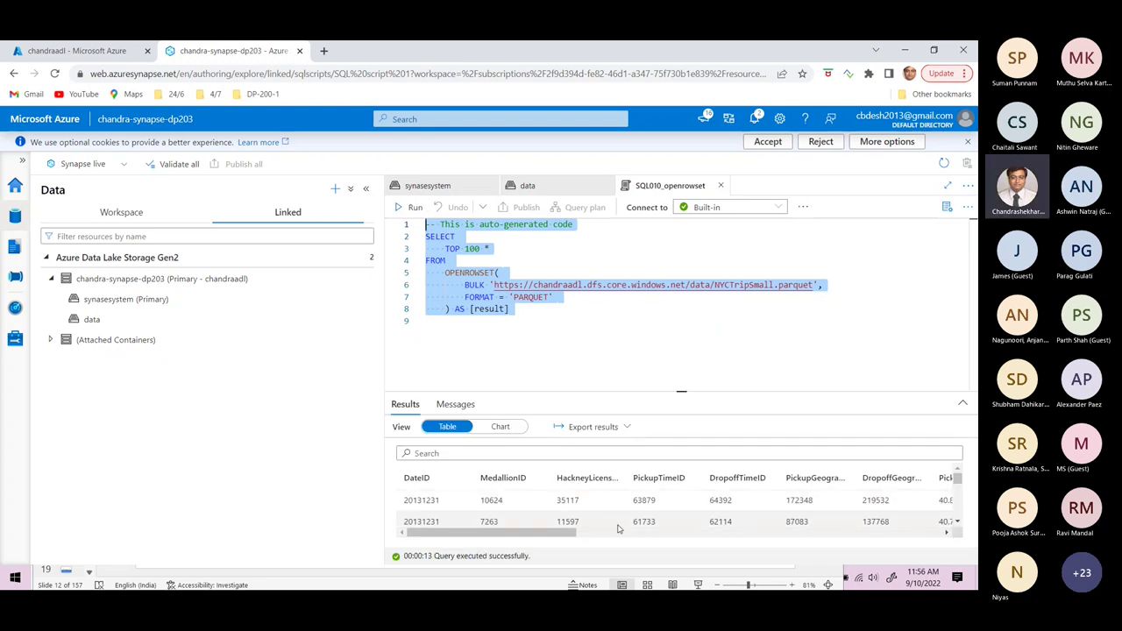
left_click(532, 313)
left_click_drag(531, 313, 425, 227)
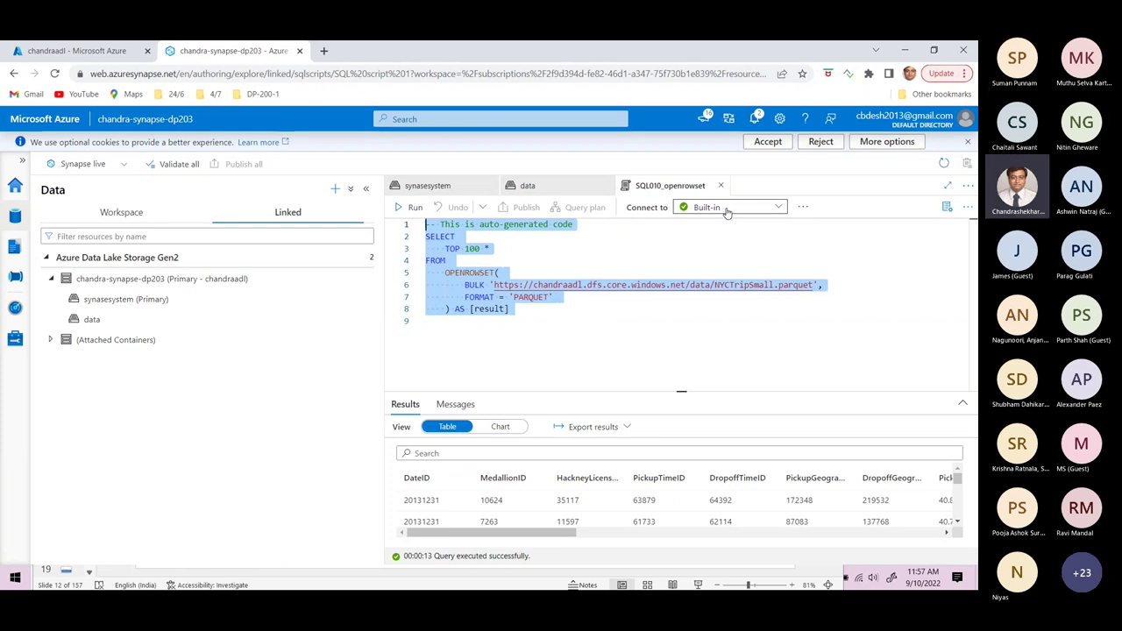
Step: Point out the storage URL and PARQUET format, then enlarge the results area
left_click(538, 318)
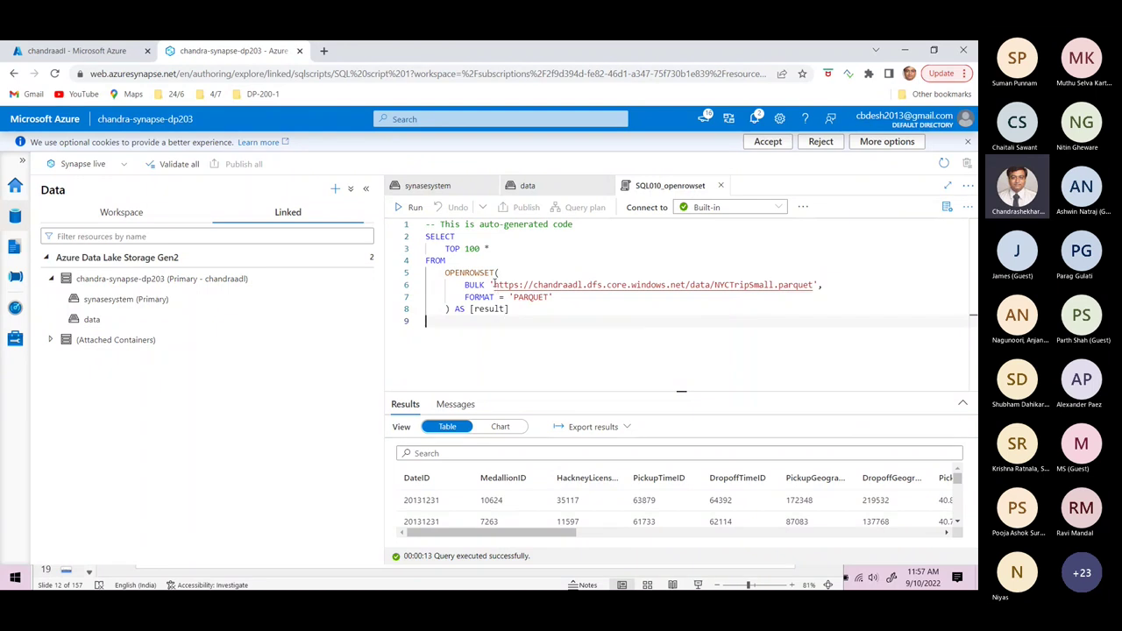
left_click_drag(494, 284, 813, 285)
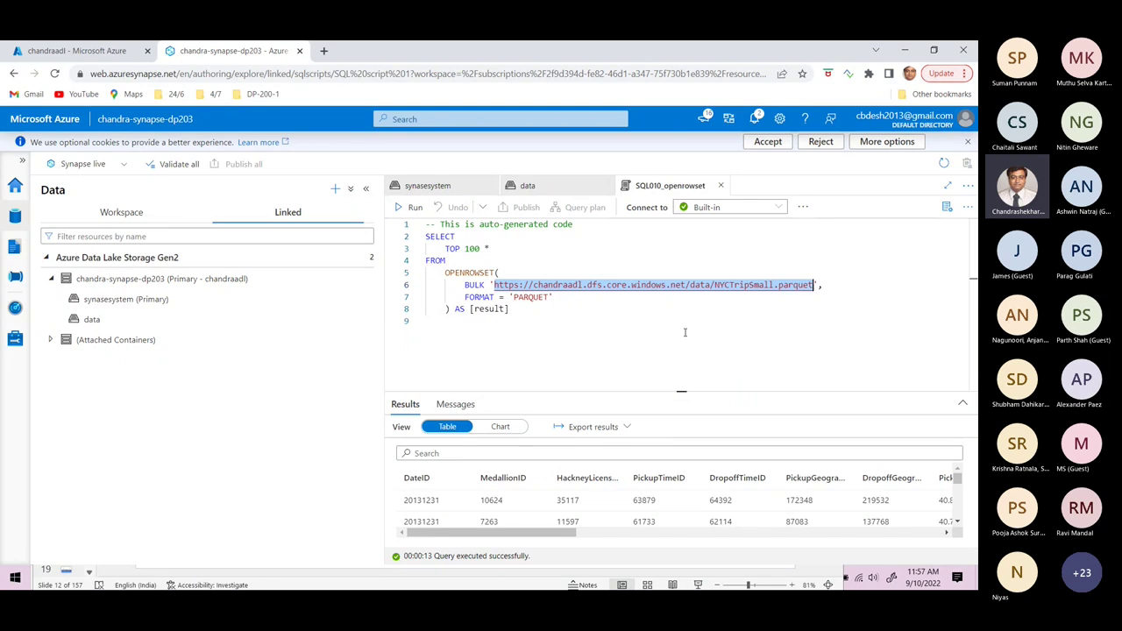
left_click_drag(514, 297, 551, 297)
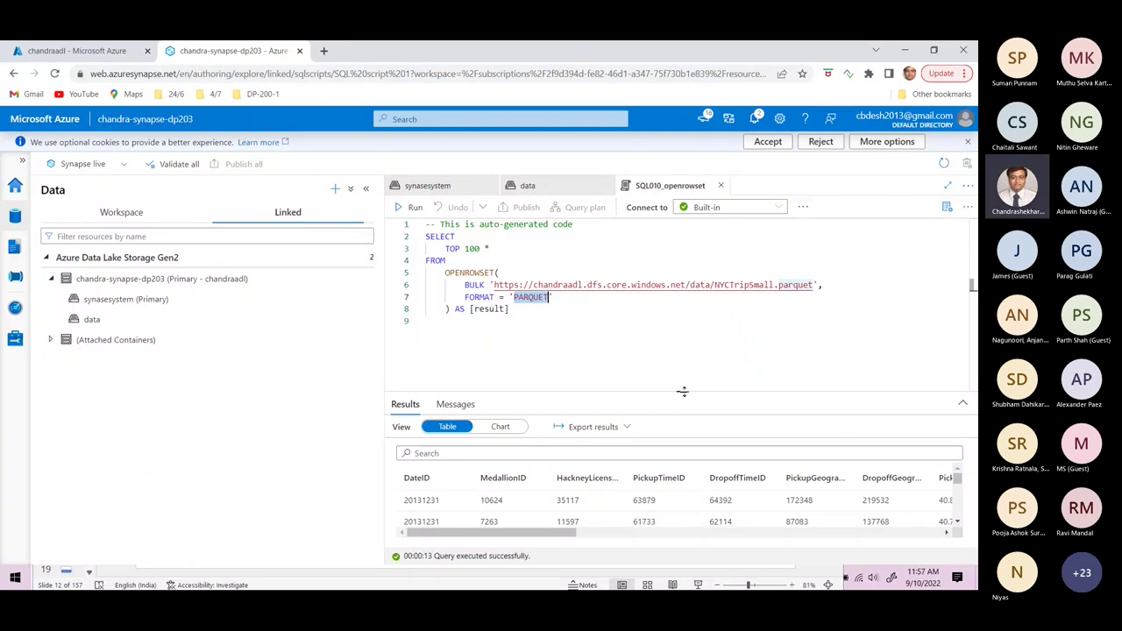
left_click_drag(683, 392, 682, 317)
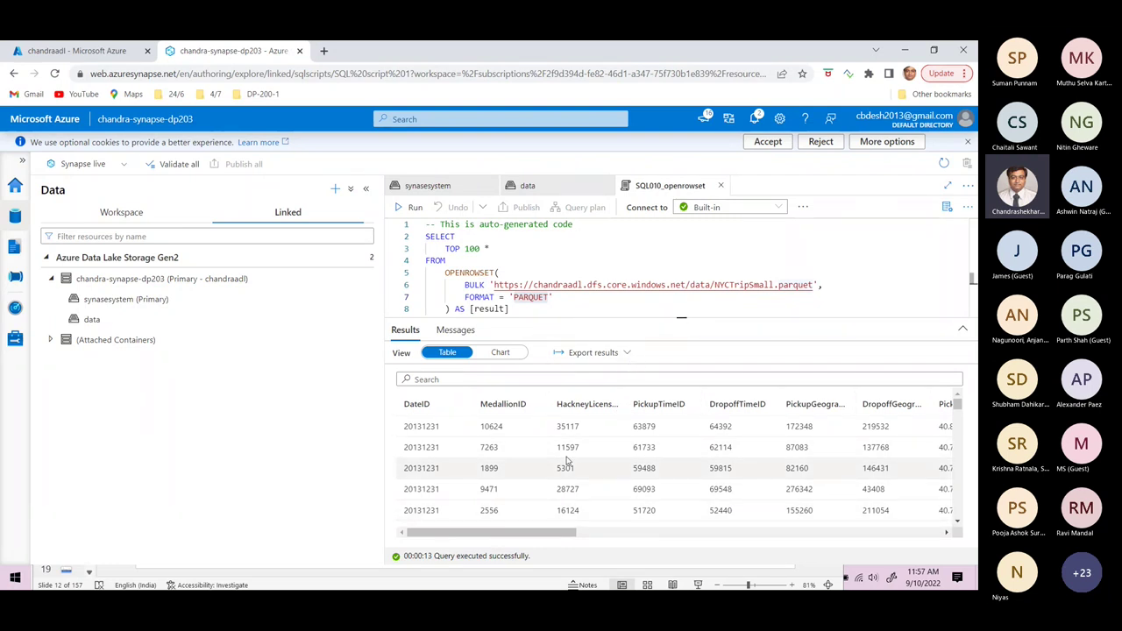
left_click(501, 353)
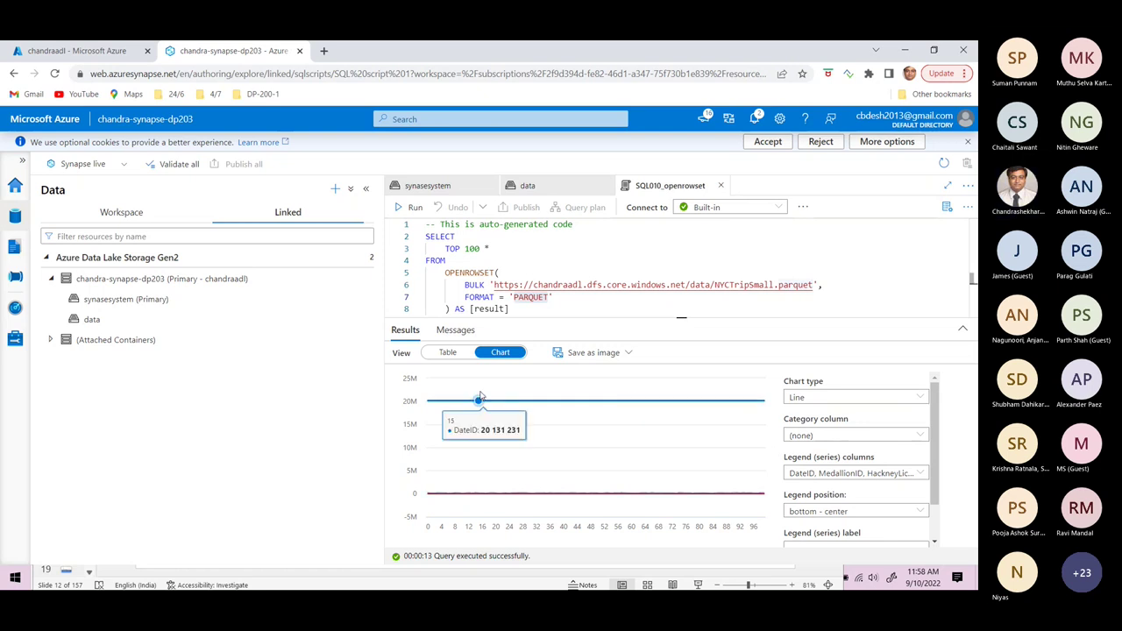
left_click(446, 354)
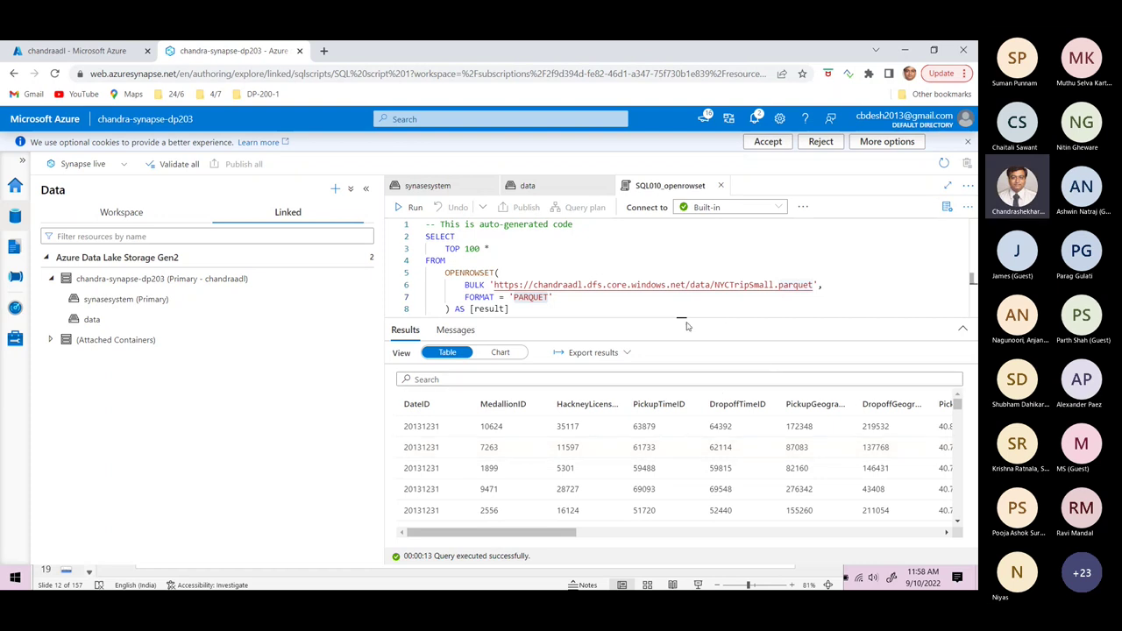
Step: Resize the SQL010_openrowset editor and results panes, select the query lines, and narrow the Data panel
left_click_drag(681, 317, 712, 416)
left_click_drag(511, 311, 424, 230)
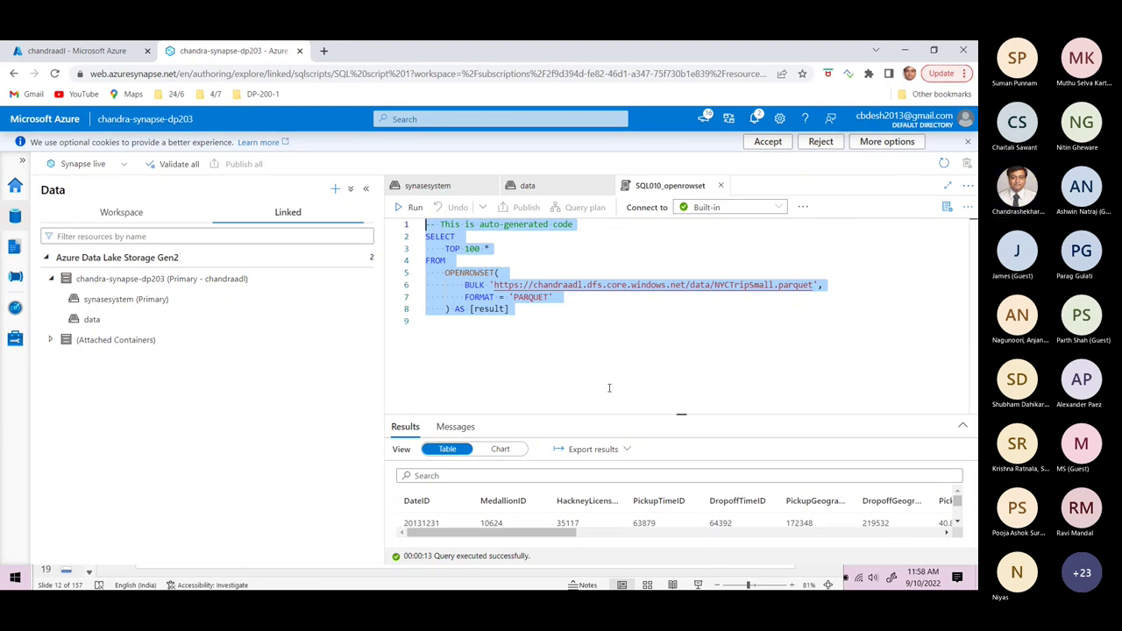
left_click_drag(682, 416, 671, 330)
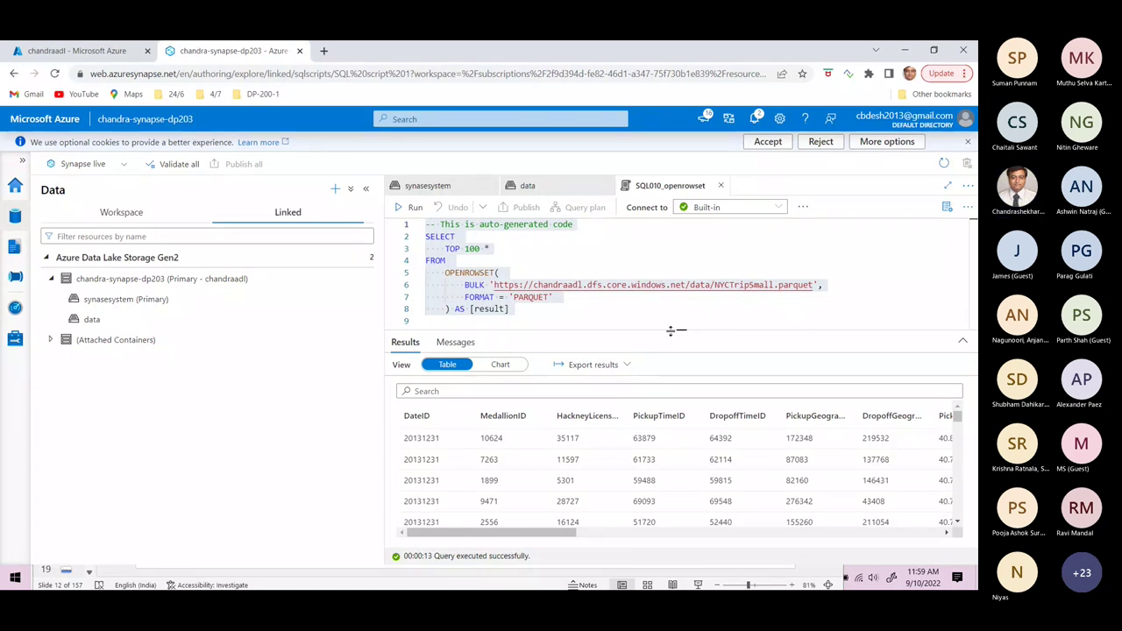
left_click(534, 311)
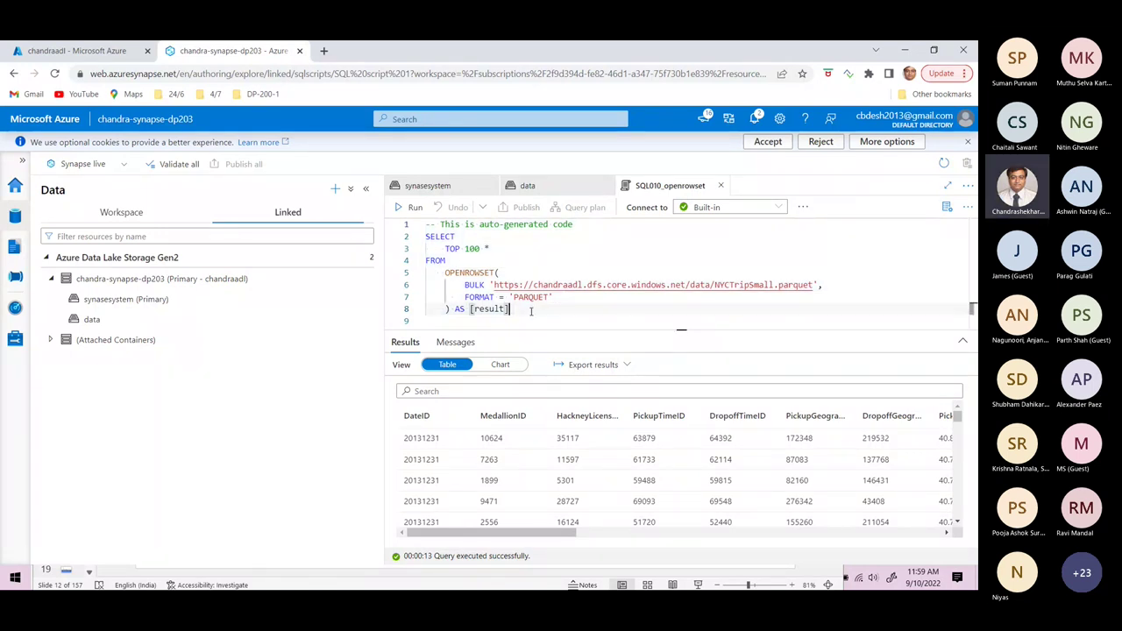
key("shift+Up")
key("shift+Up")
key("shift+Up")
key("shift+Up")
key("shift+Up")
key("shift+Up")
key("shift+Up")
key("shift+Up")
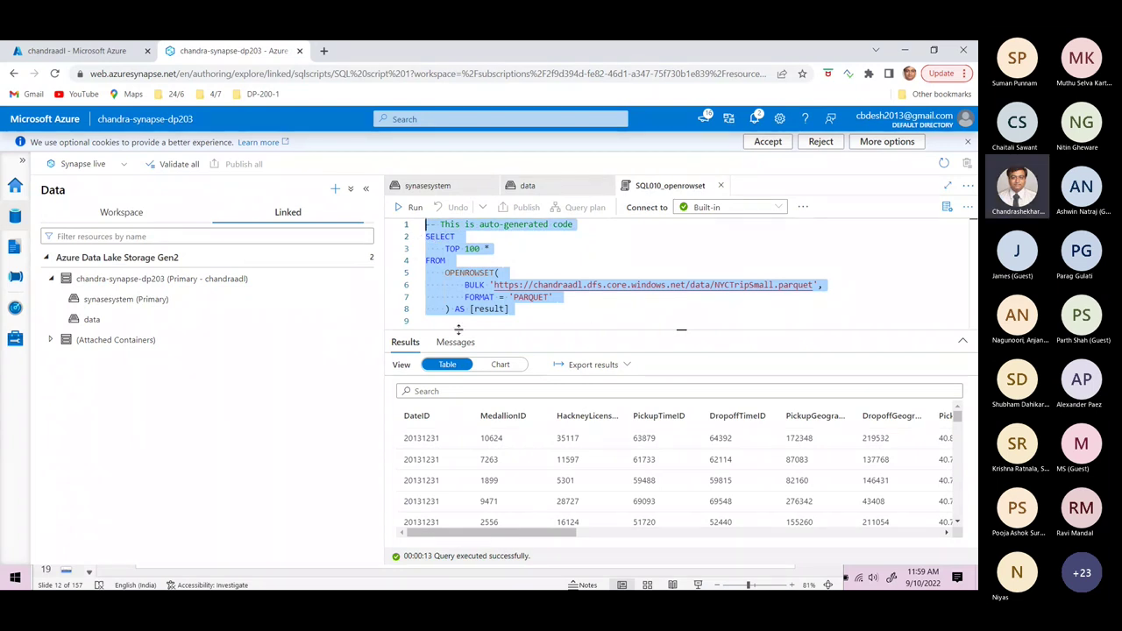
left_click_drag(385, 312, 345, 312)
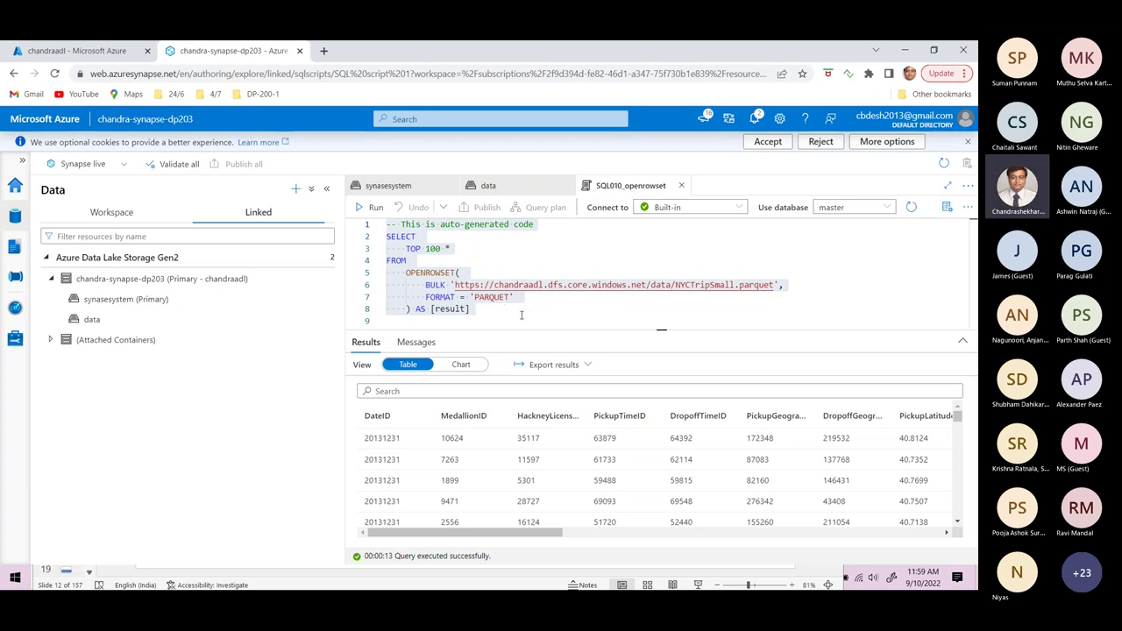
Step: Reopen the SQL010_openrowset script from Develop and close the synasesystem container tab
left_click(496, 190)
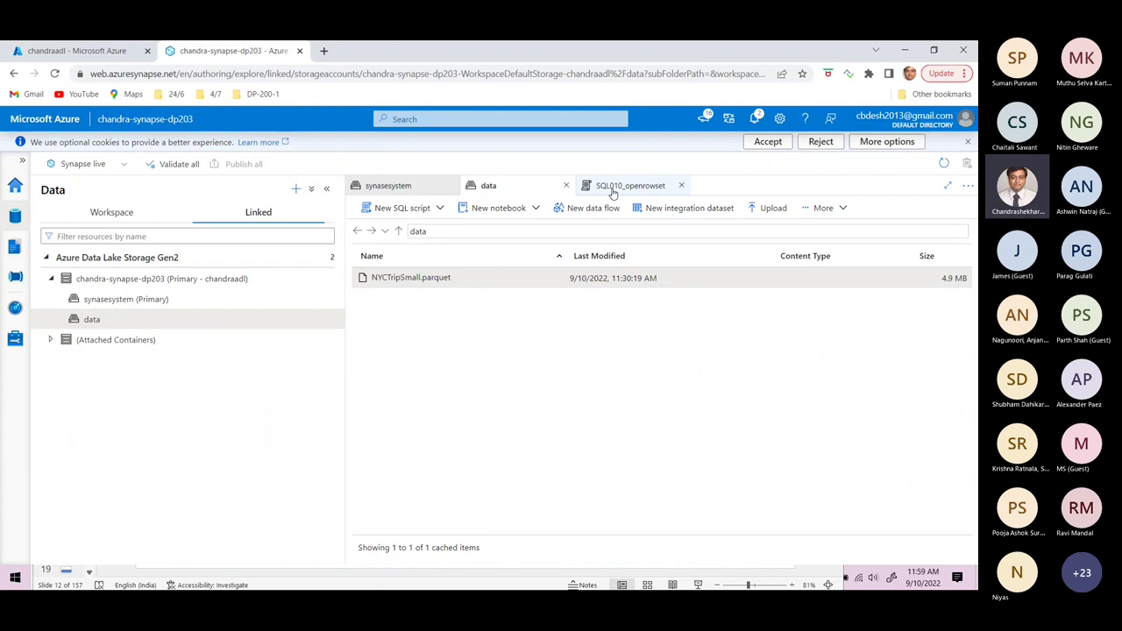
left_click(15, 247)
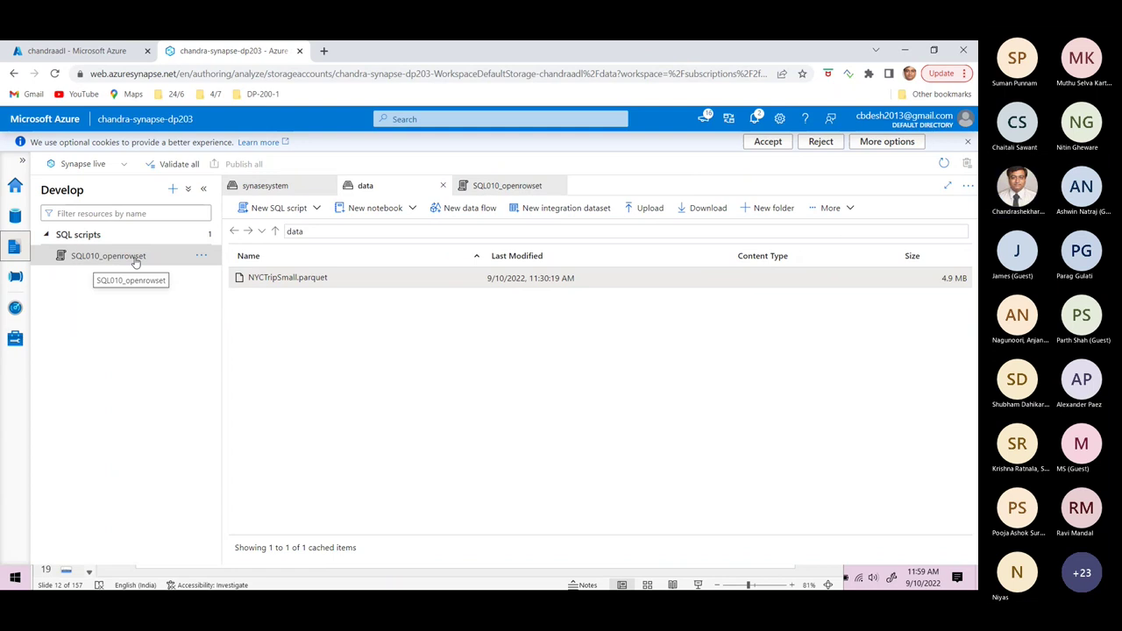
left_click(178, 256)
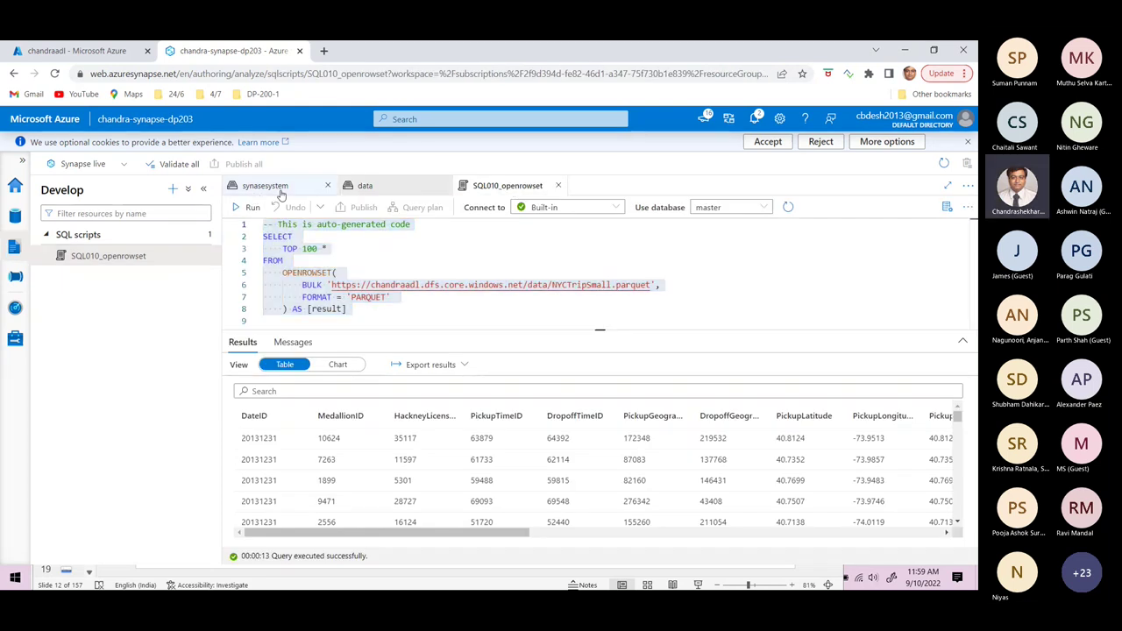
left_click(281, 189)
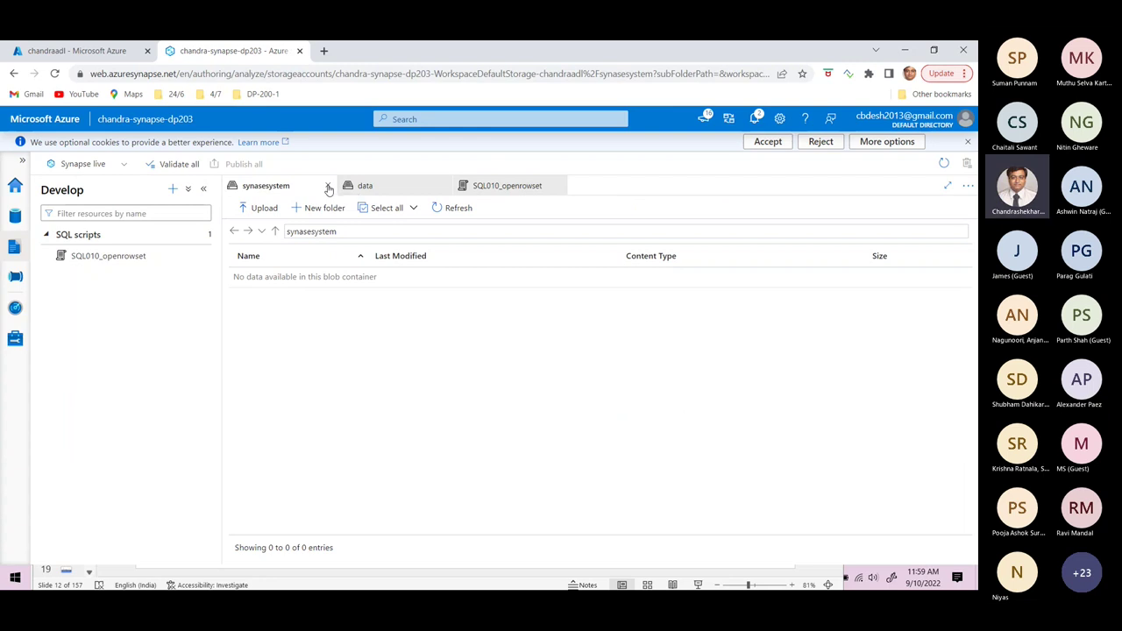
left_click(328, 189)
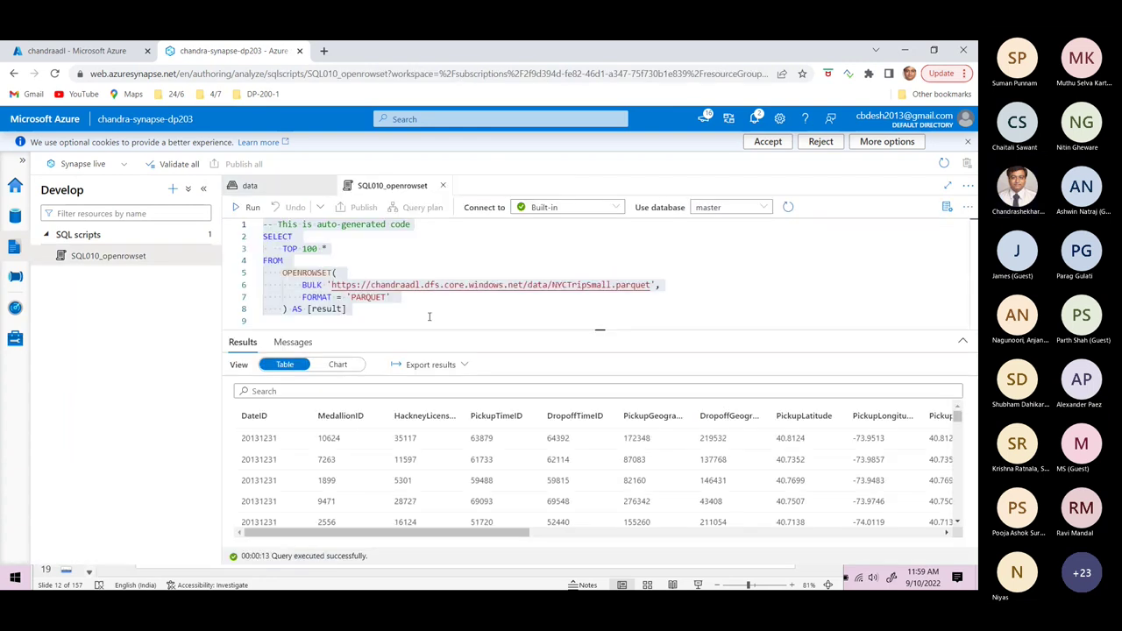
Step: Restore the linked storage tree and drag the results splitter down to enlarge the editor
left_click(434, 316)
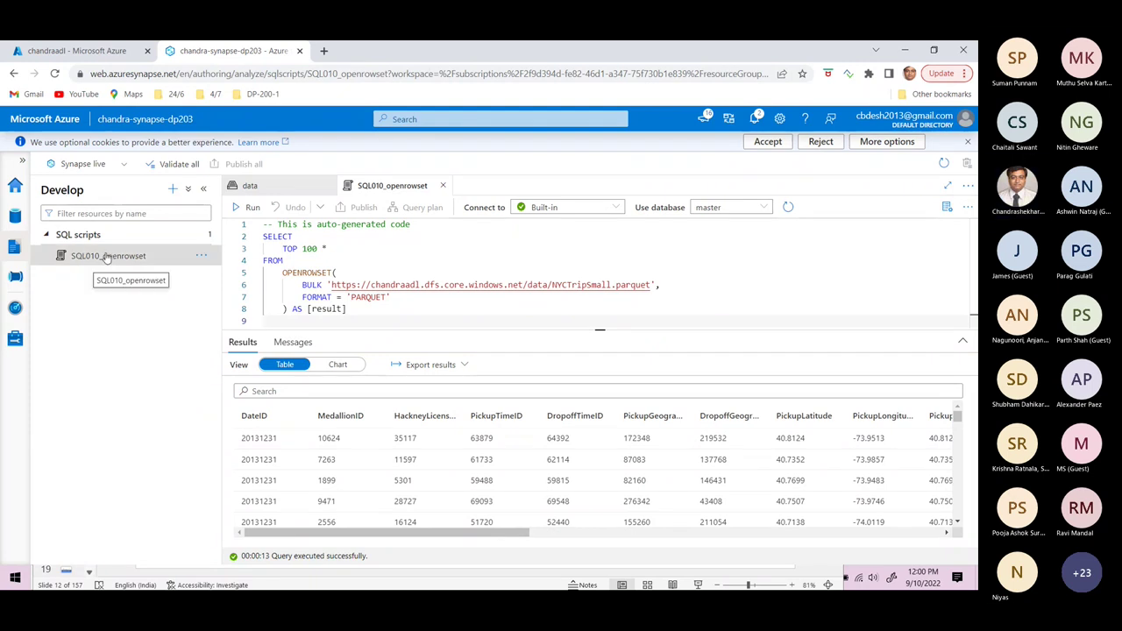
left_click(15, 219)
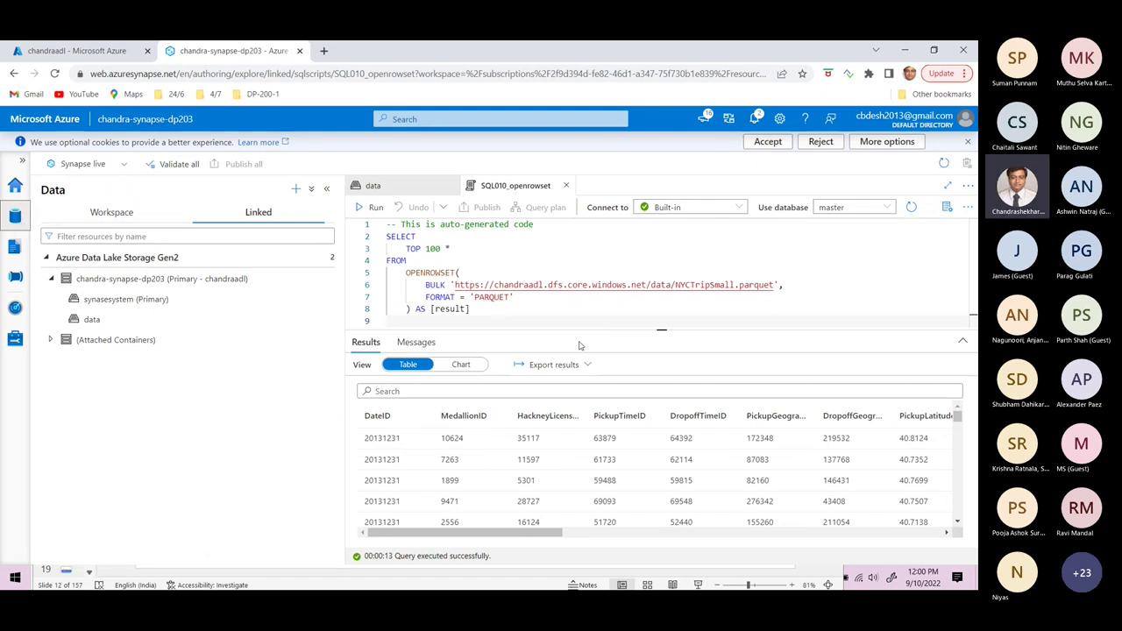
left_click_drag(660, 329, 661, 404)
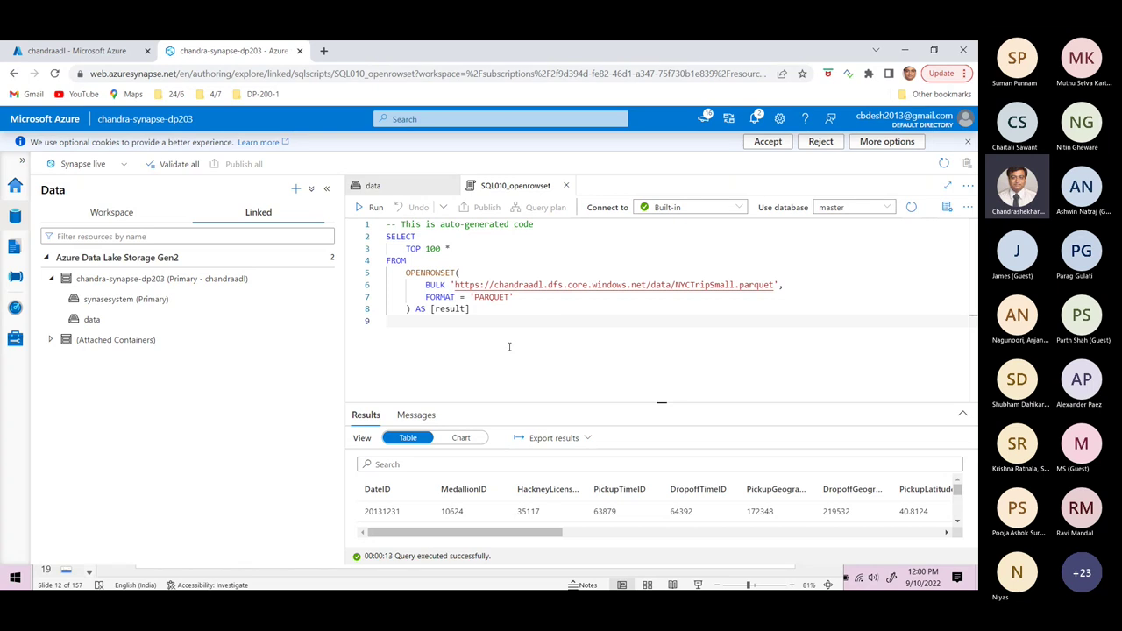
Step: From the DP-203 resource group, find Storage account in the Marketplace and start creating one
left_click(65, 50)
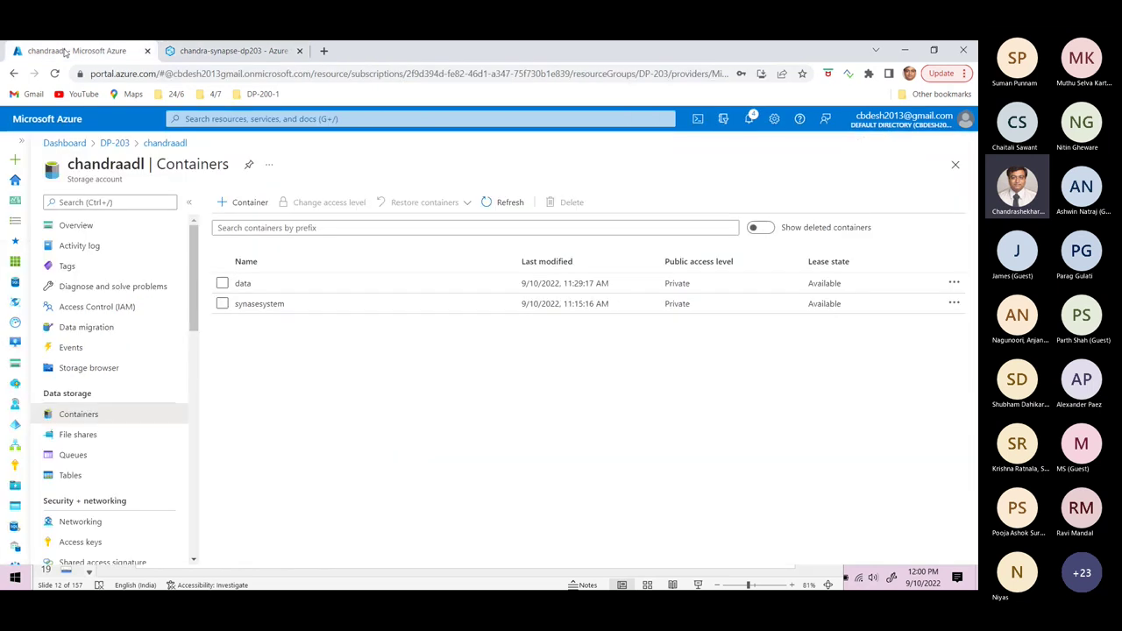
left_click(120, 144)
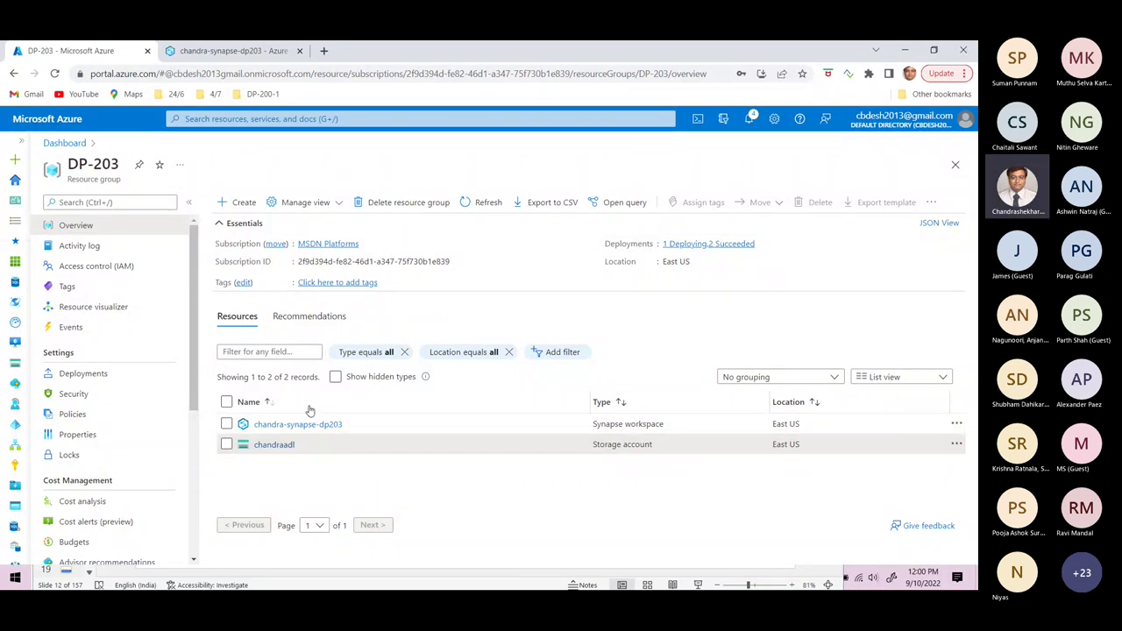
left_click(238, 204)
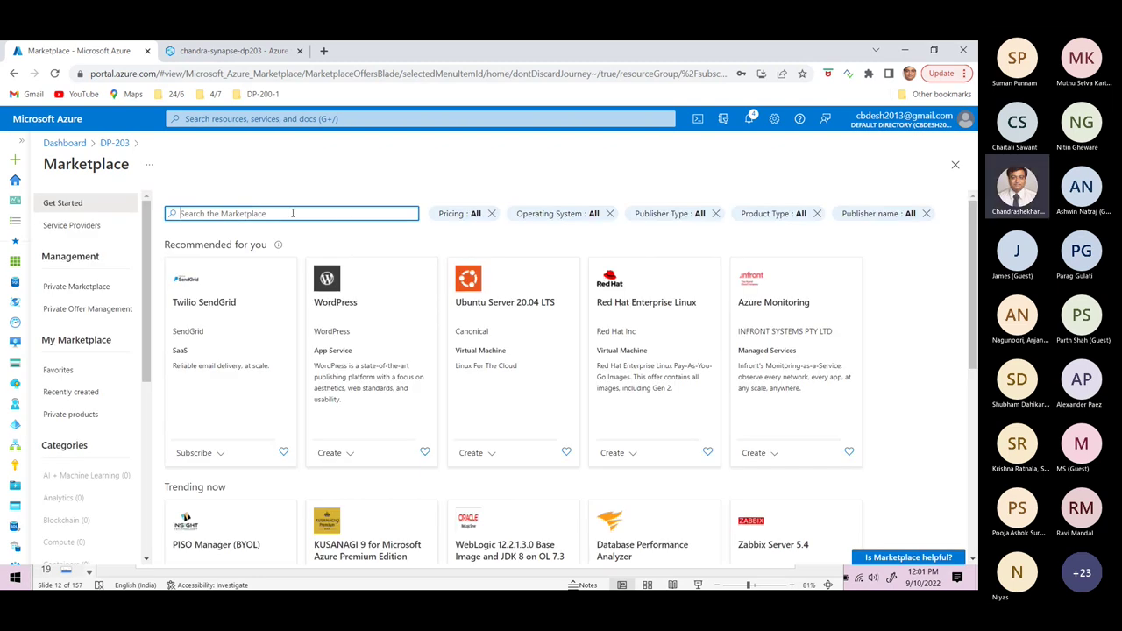
type("Storage Acc")
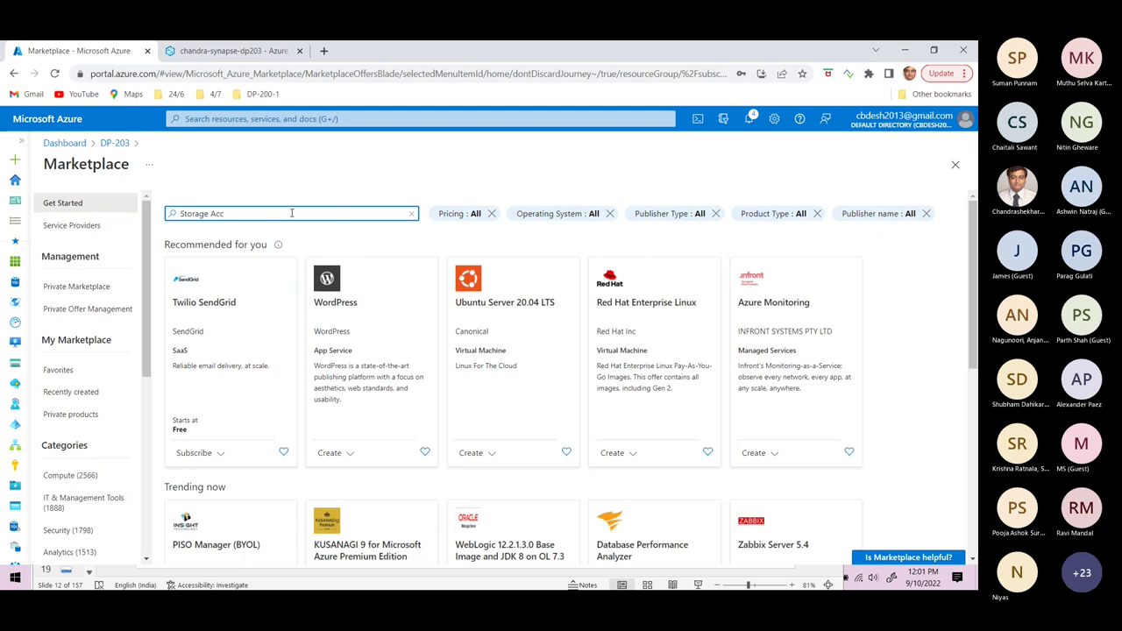
left_click(215, 234)
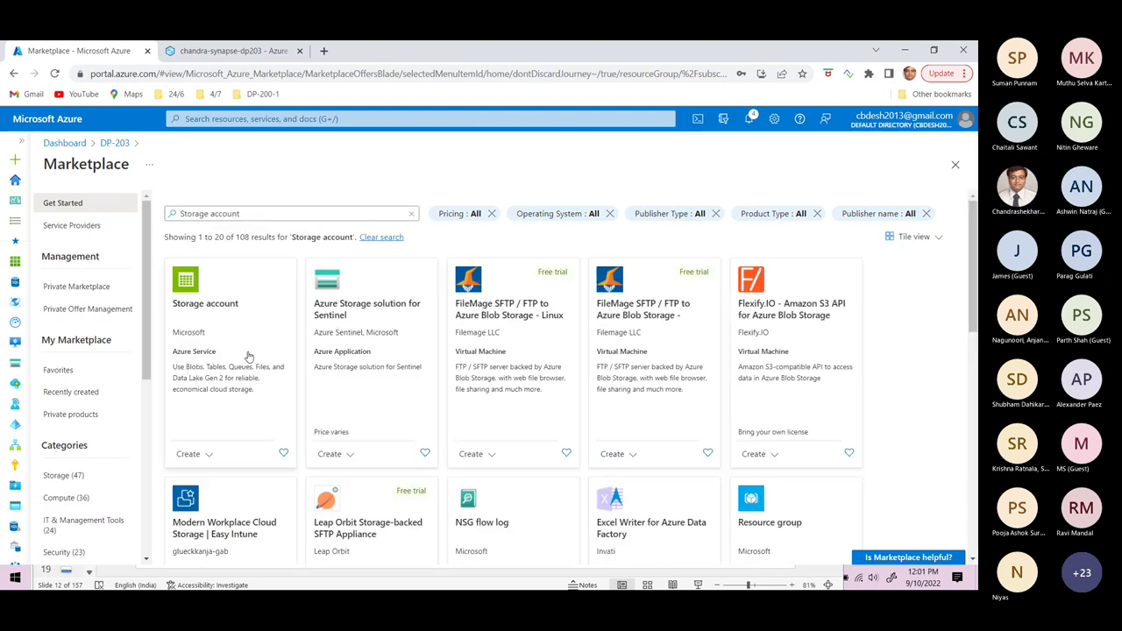
left_click(245, 357)
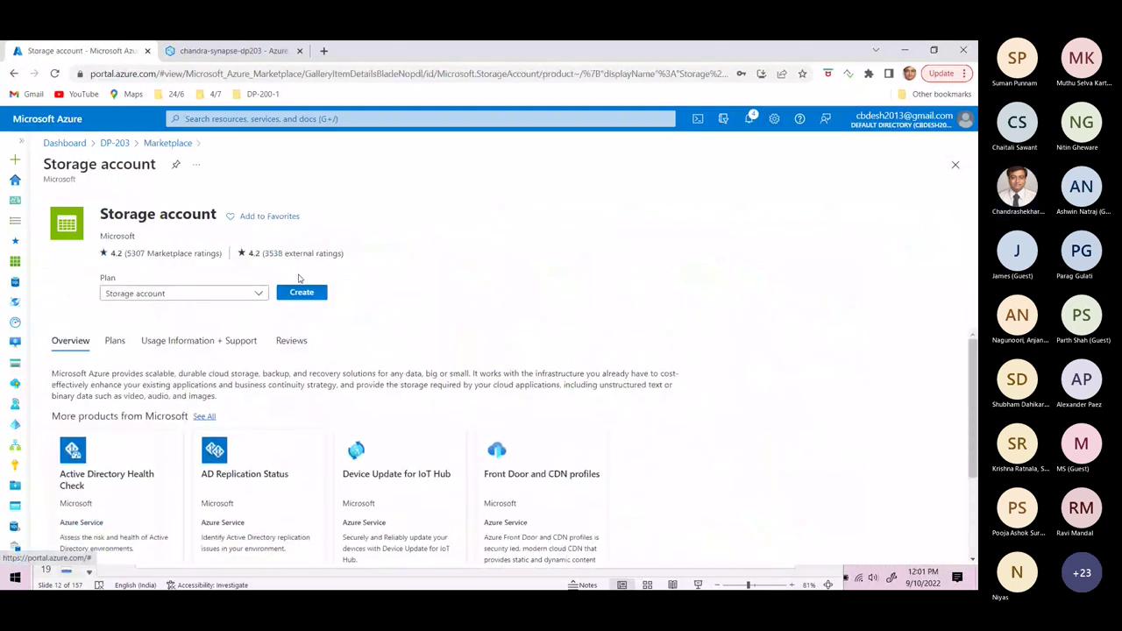
left_click(301, 294)
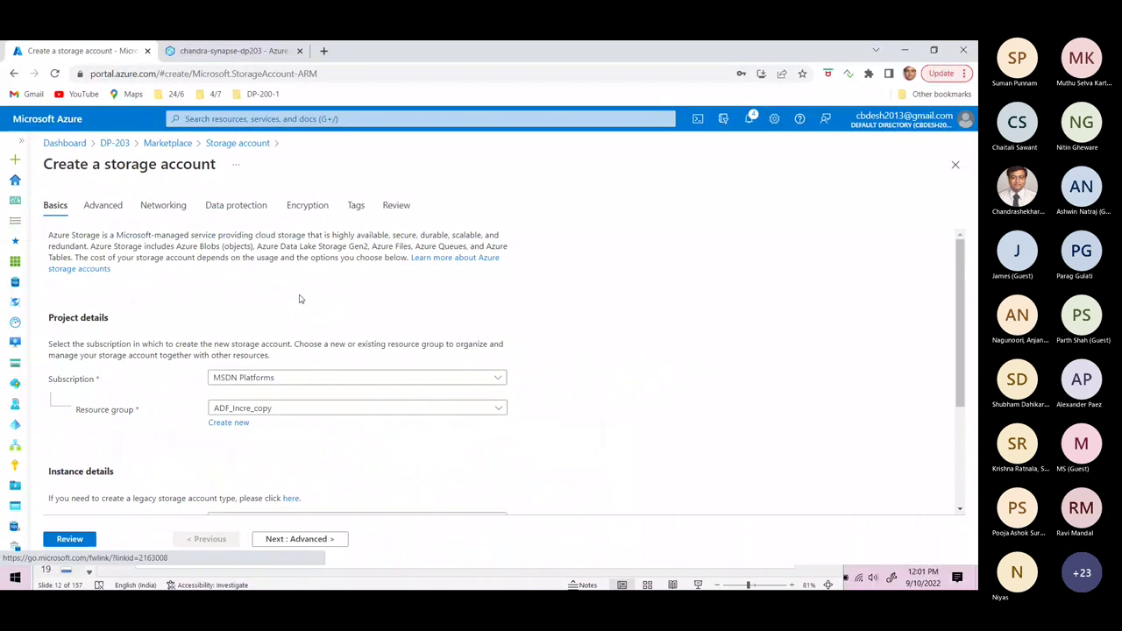
Step: Set resource group DP-203, name chandrablobstore, and Locally-redundant storage (LRS) redundancy
left_click(499, 410)
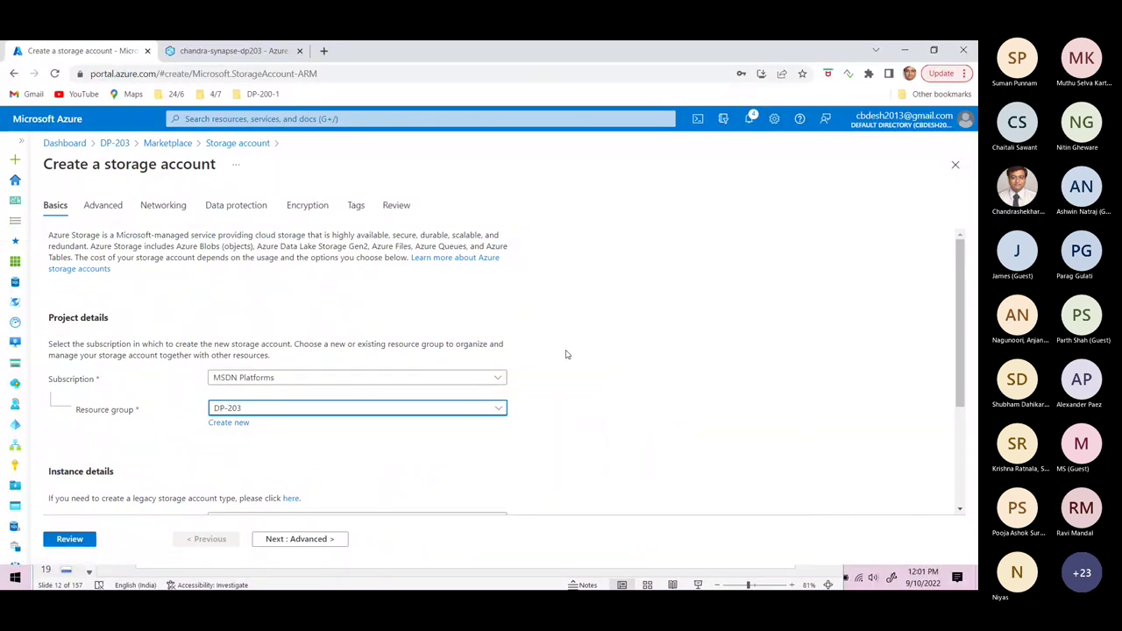
left_click_drag(962, 274, 965, 373)
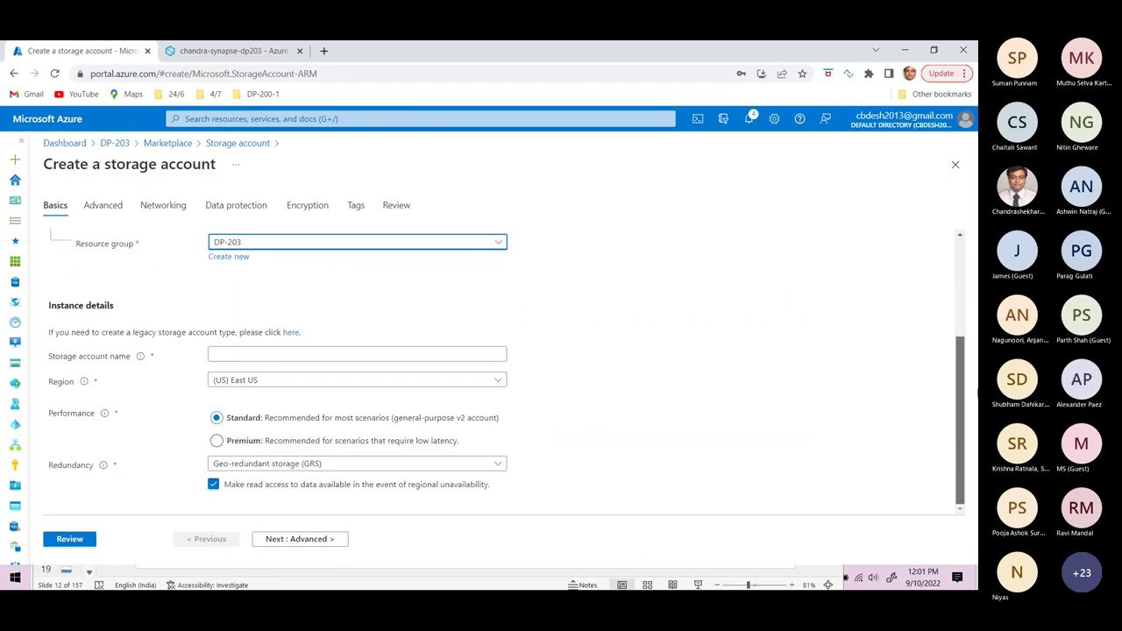
left_click(229, 352)
type("chandra")
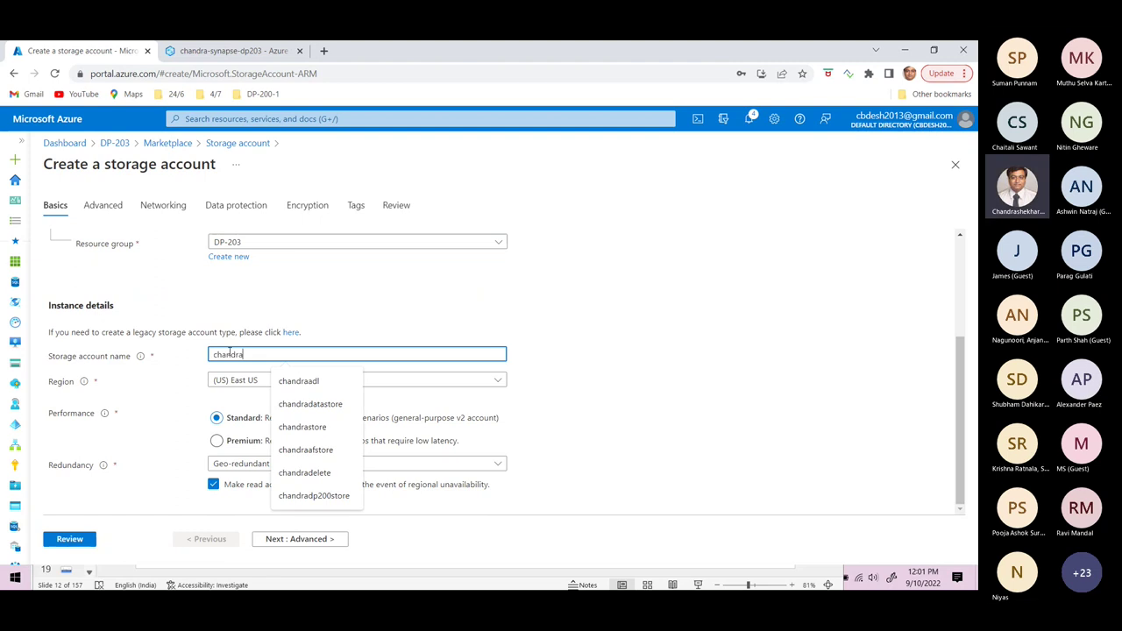
type("lbo")
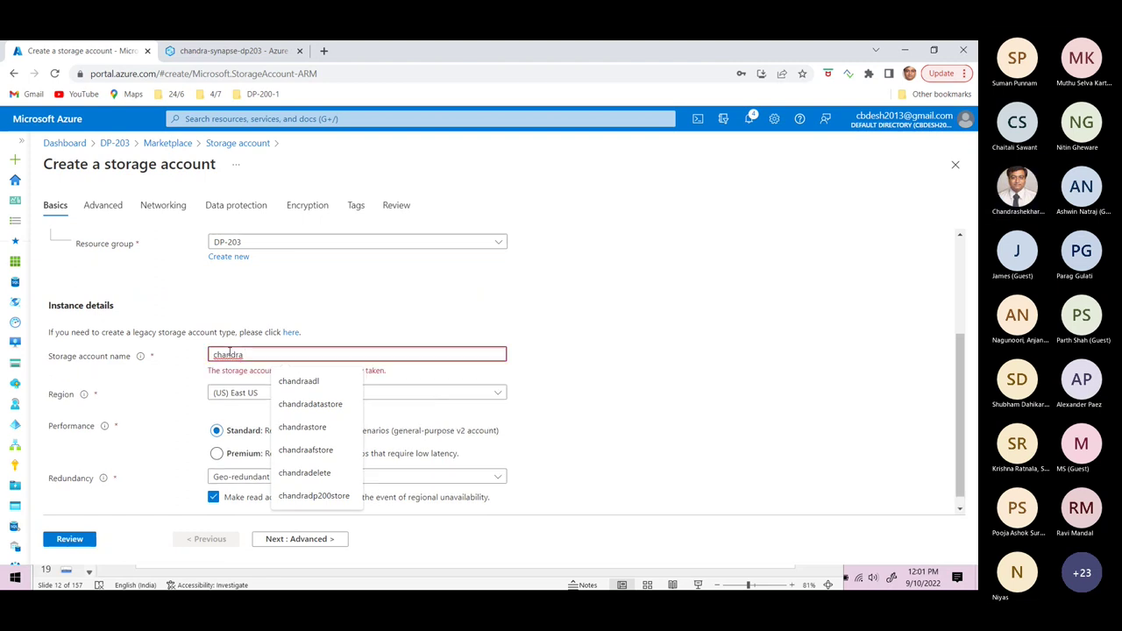
key("BackSpace")
key("BackSpace")
key("BackSpace")
type("blobstore")
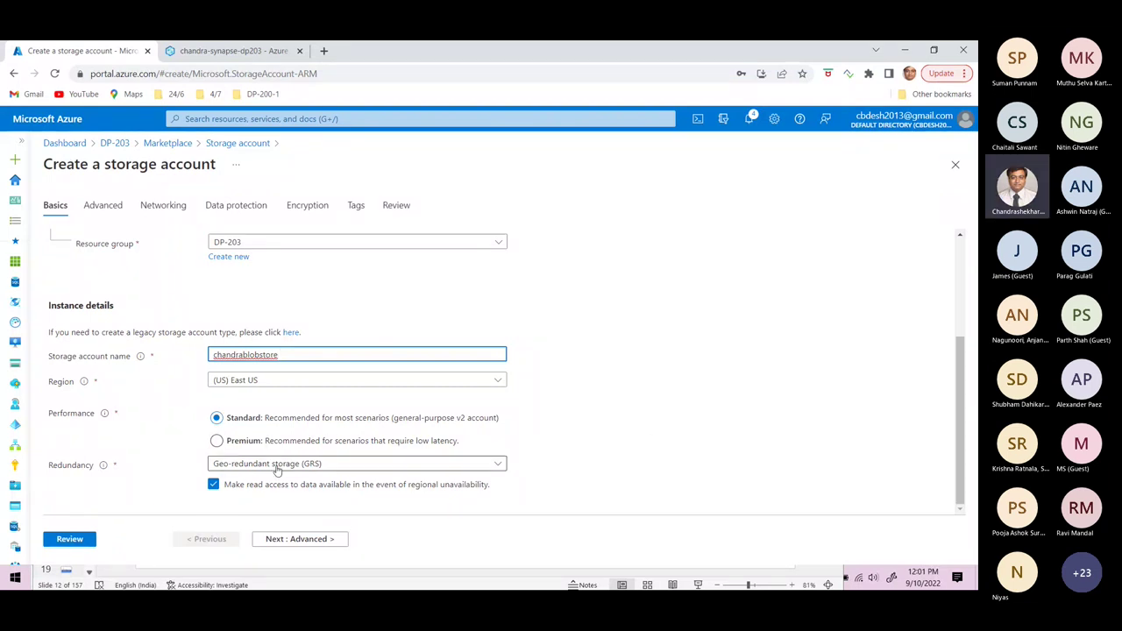
left_click(323, 466)
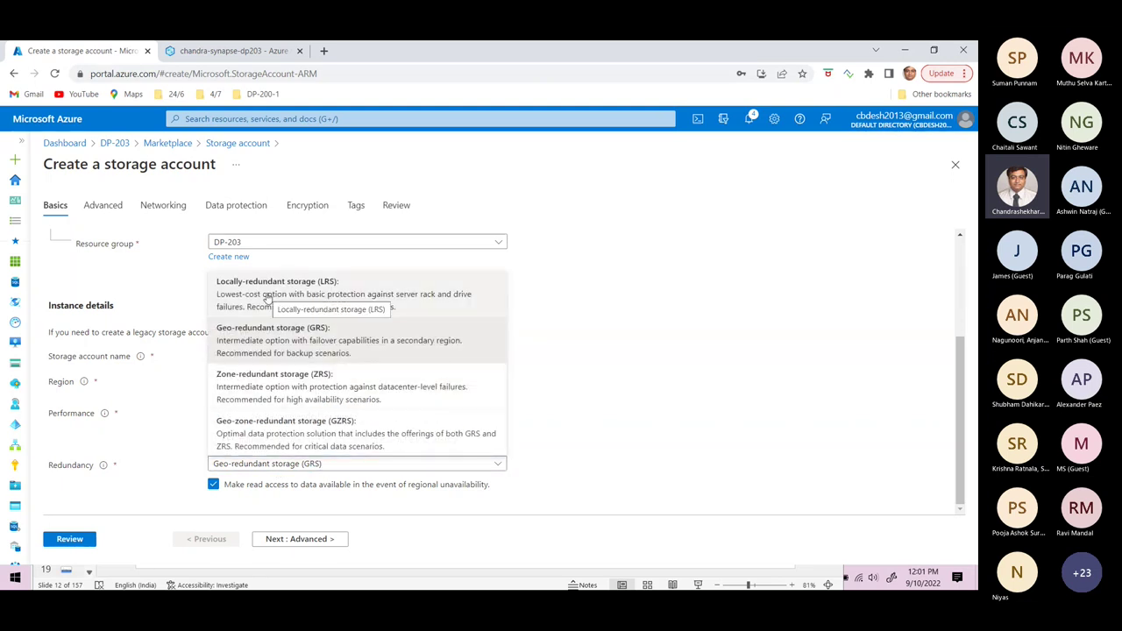
left_click(267, 298)
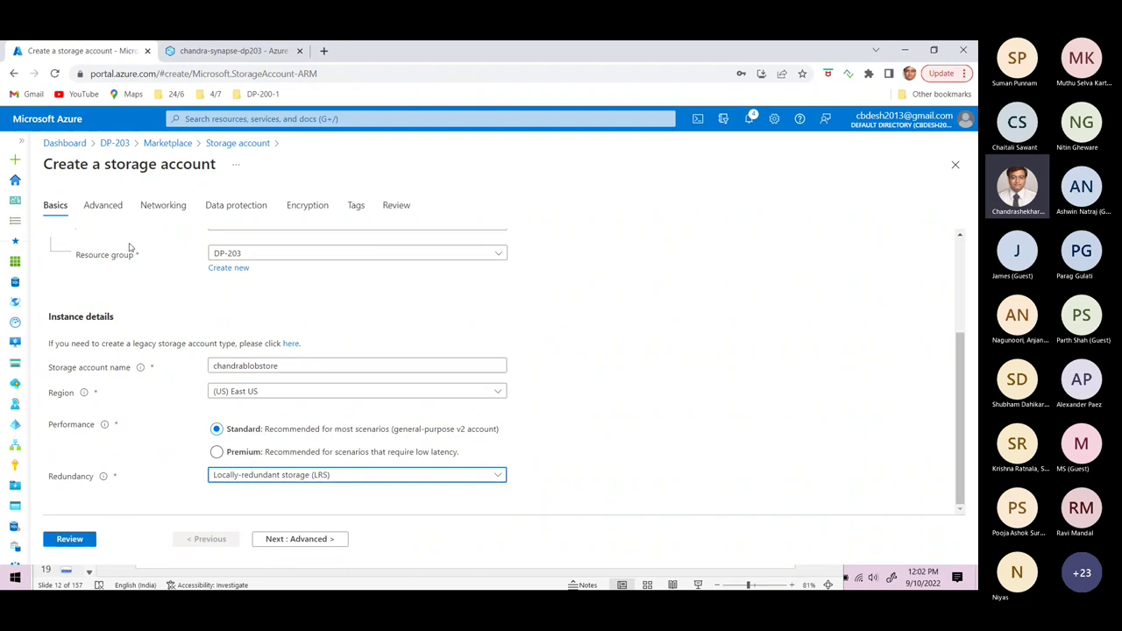
Step: Review the Advanced page's Security and Data Lake Storage Gen2 options, leaving hierarchical namespace off
left_click(104, 207)
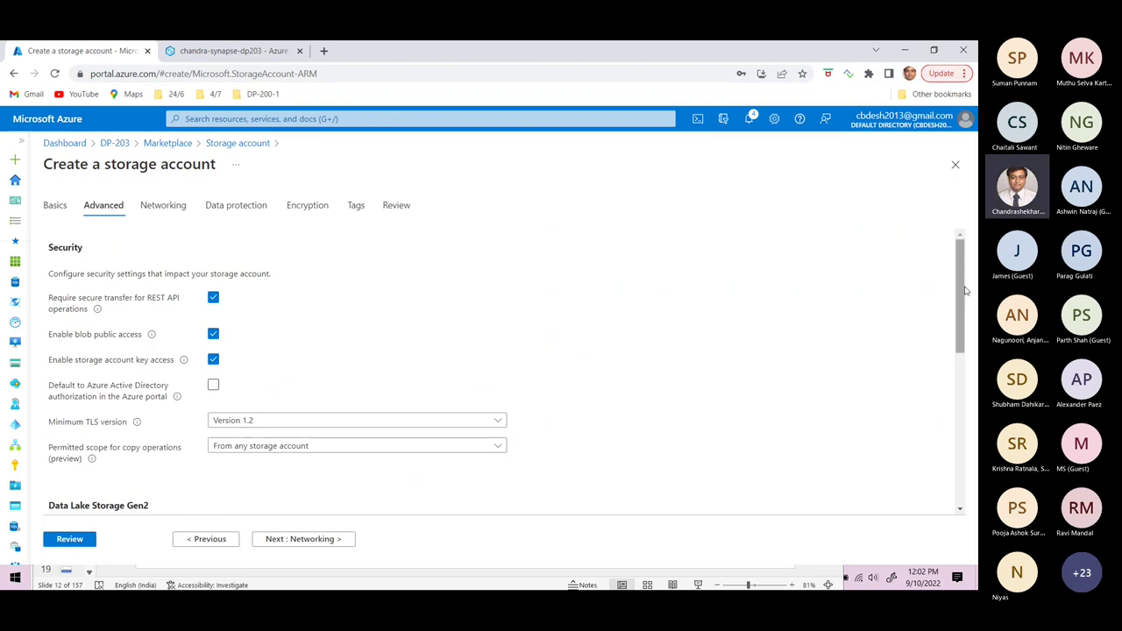
left_click_drag(965, 290, 968, 320)
scroll(969, 321, "down", 2)
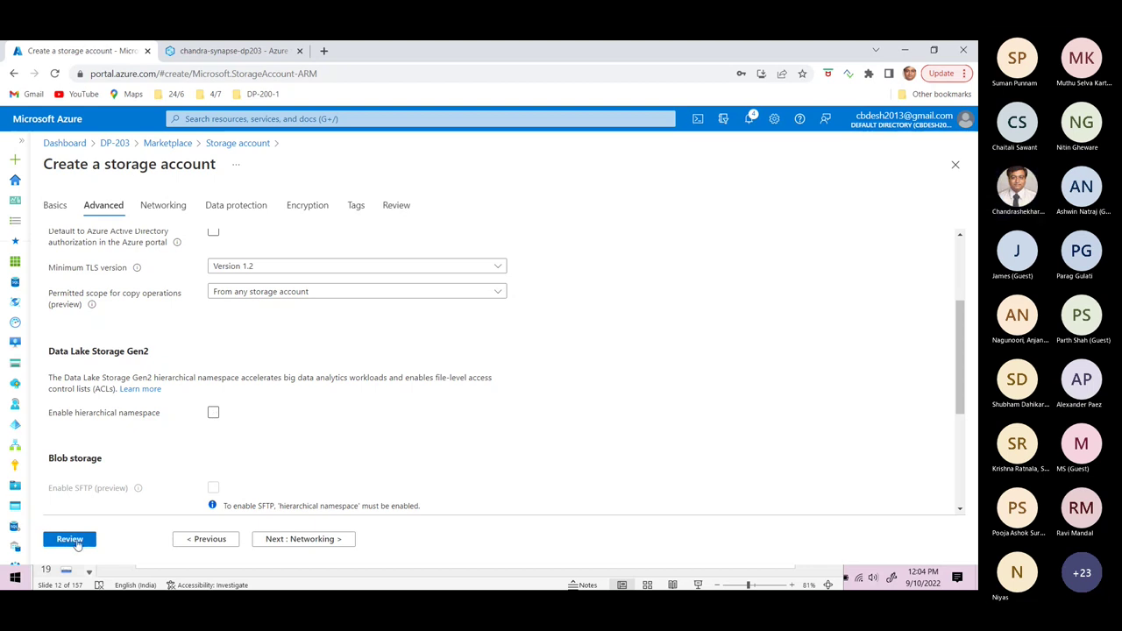
Step: Validate and create the chandrablobstore storage account in DP-203
left_click(75, 541)
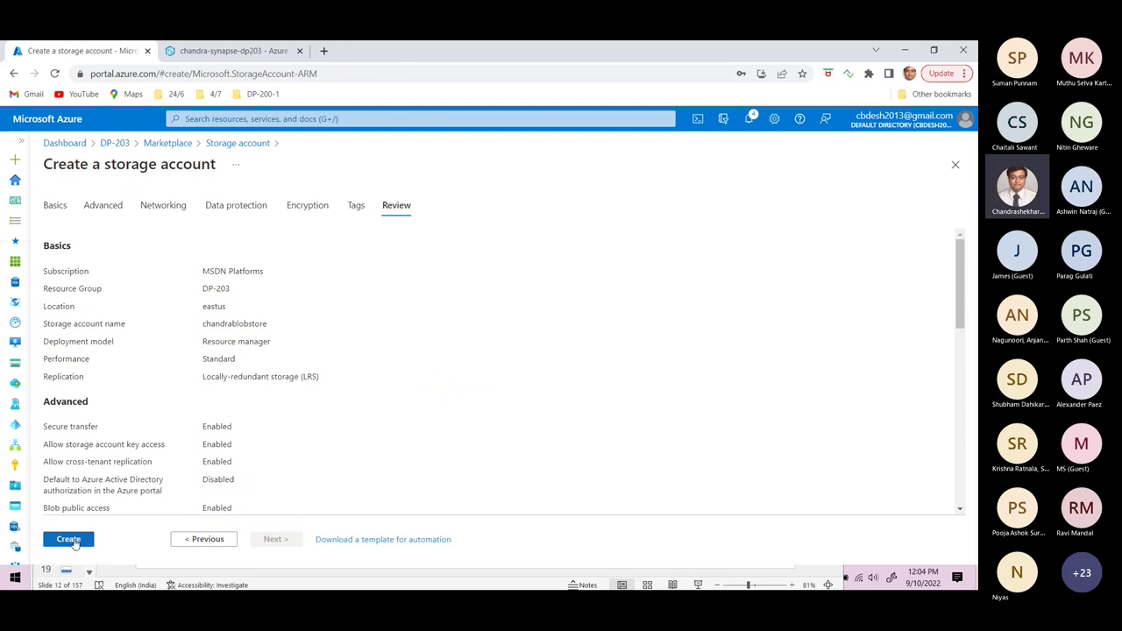
left_click(68, 539)
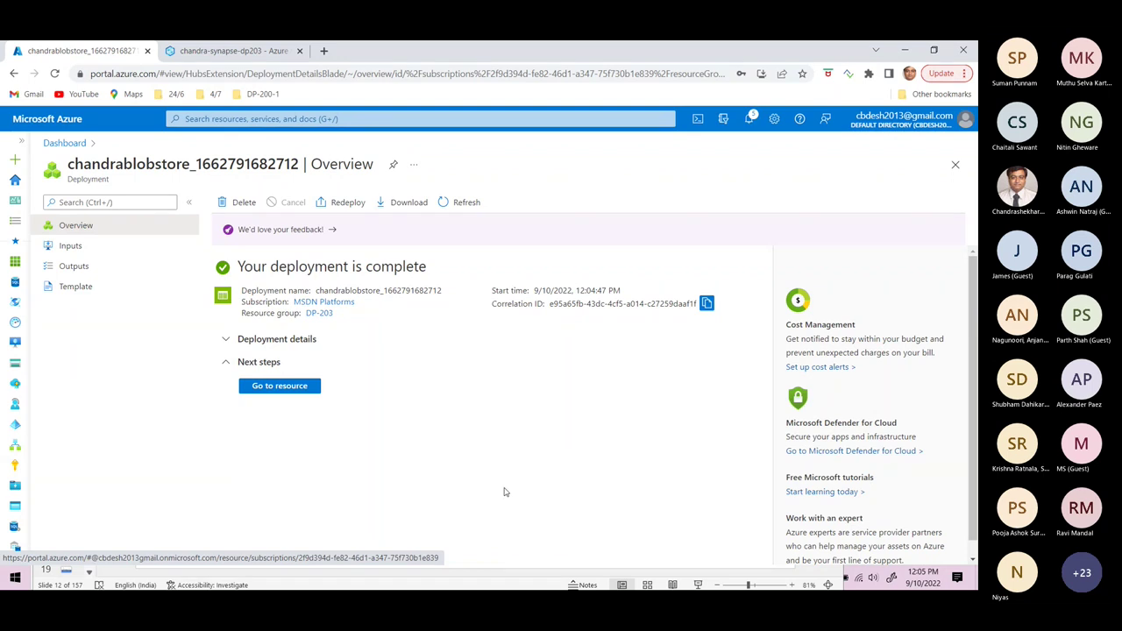
Step: Go to chandrablobstore's Containers list and open the New container form
left_click(290, 392)
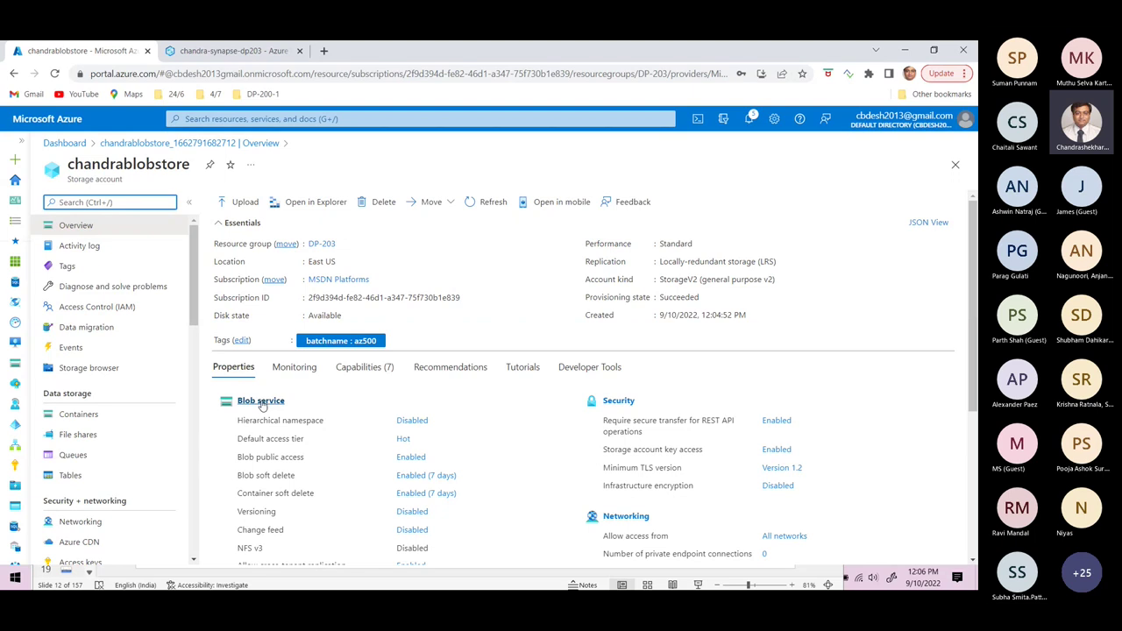
left_click(261, 402)
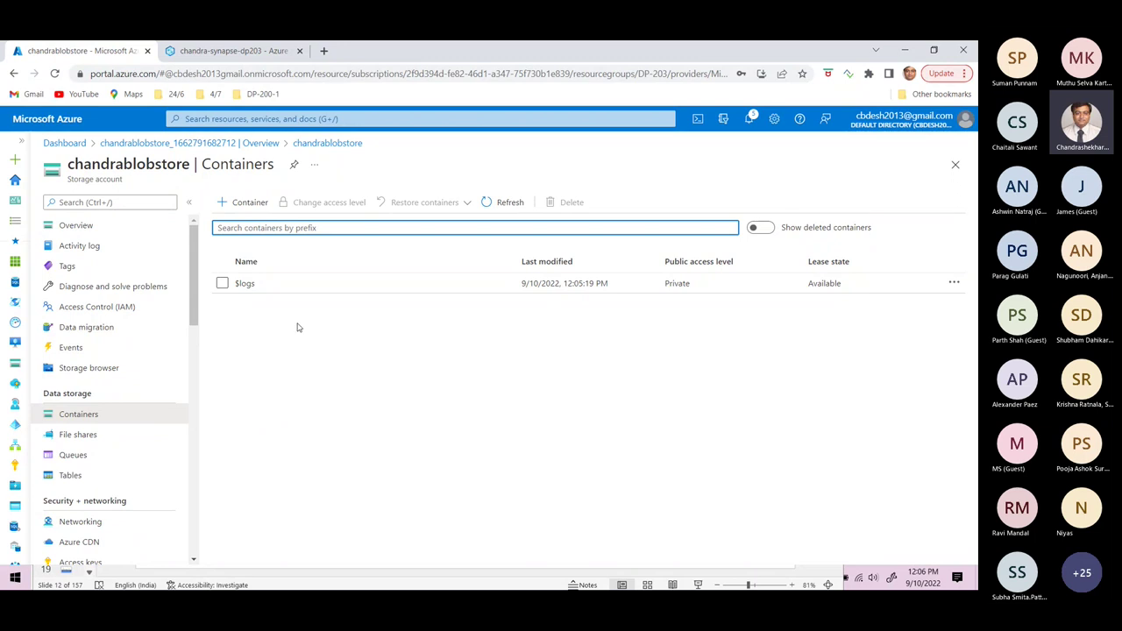
left_click(250, 204)
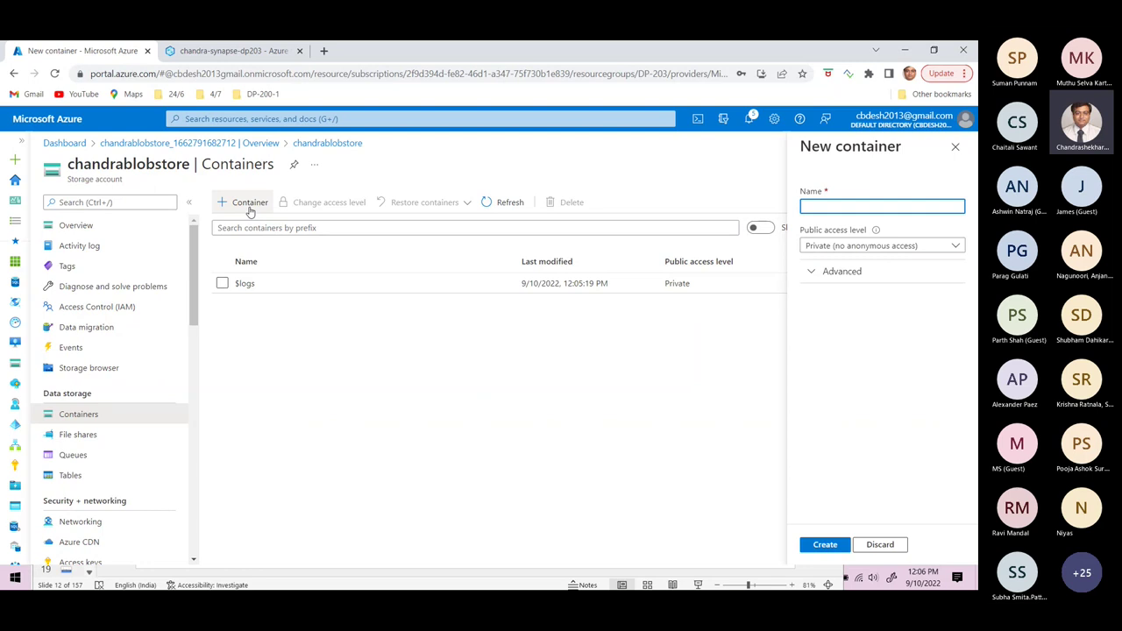
Step: Create a private container named data
type("data")
left_click(829, 546)
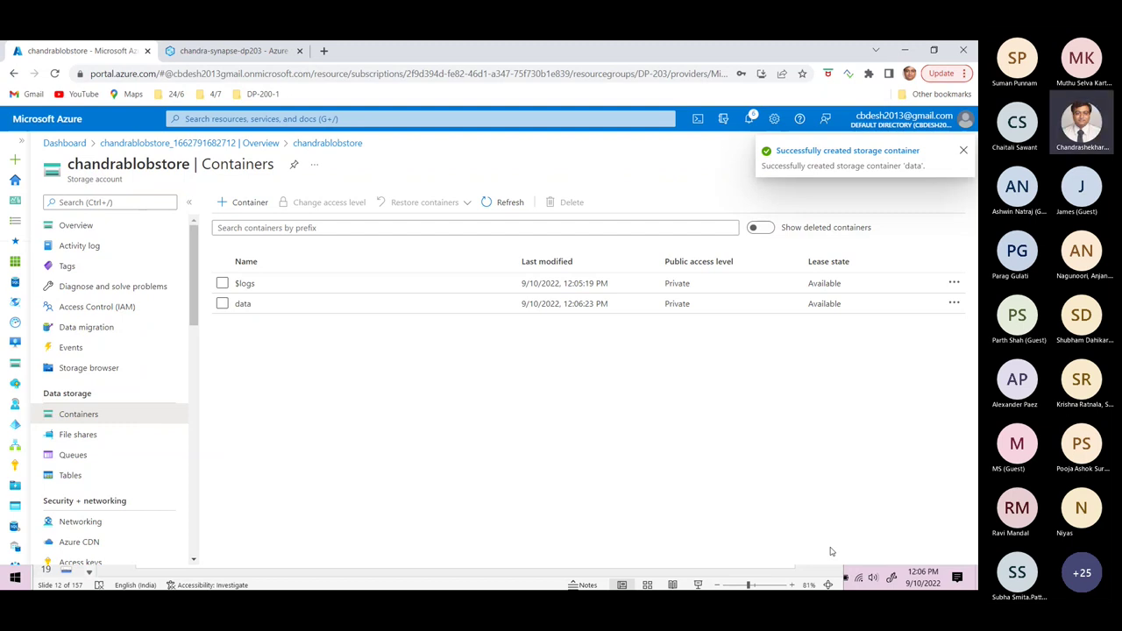
Step: Upload LoanData_Raw.csv from the computer into the data container
left_click(243, 303)
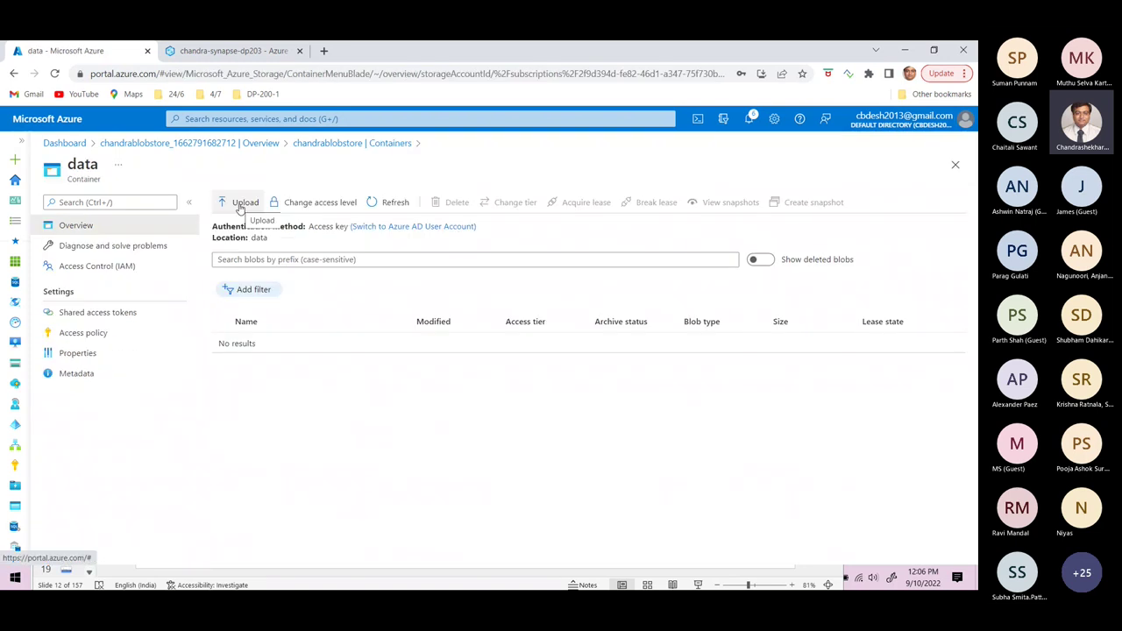
left_click(242, 207)
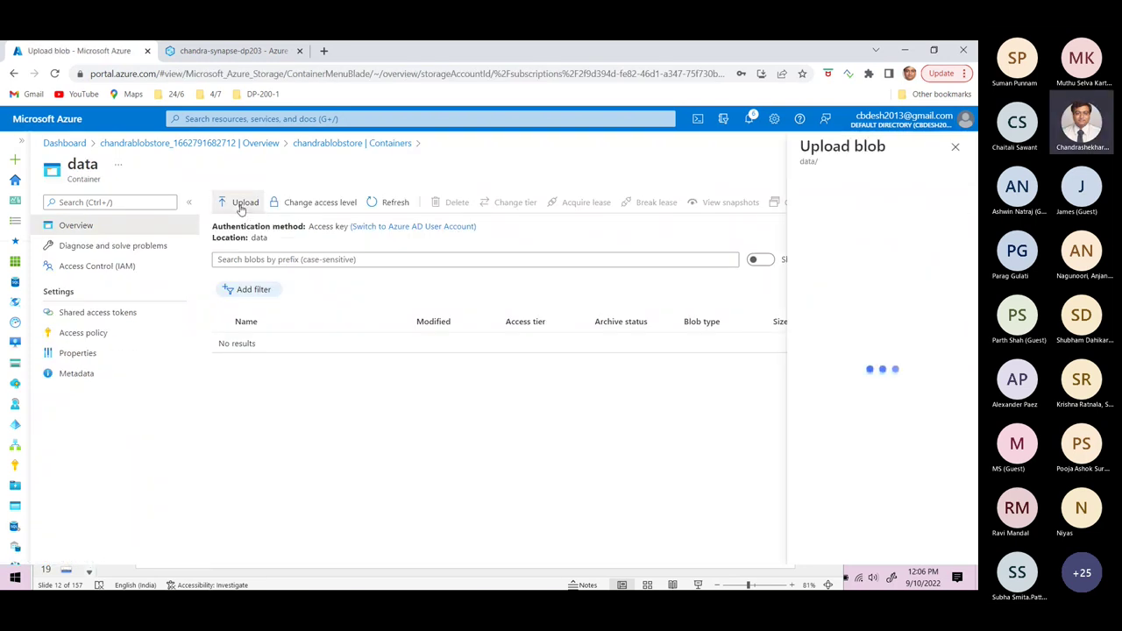
left_click(959, 201)
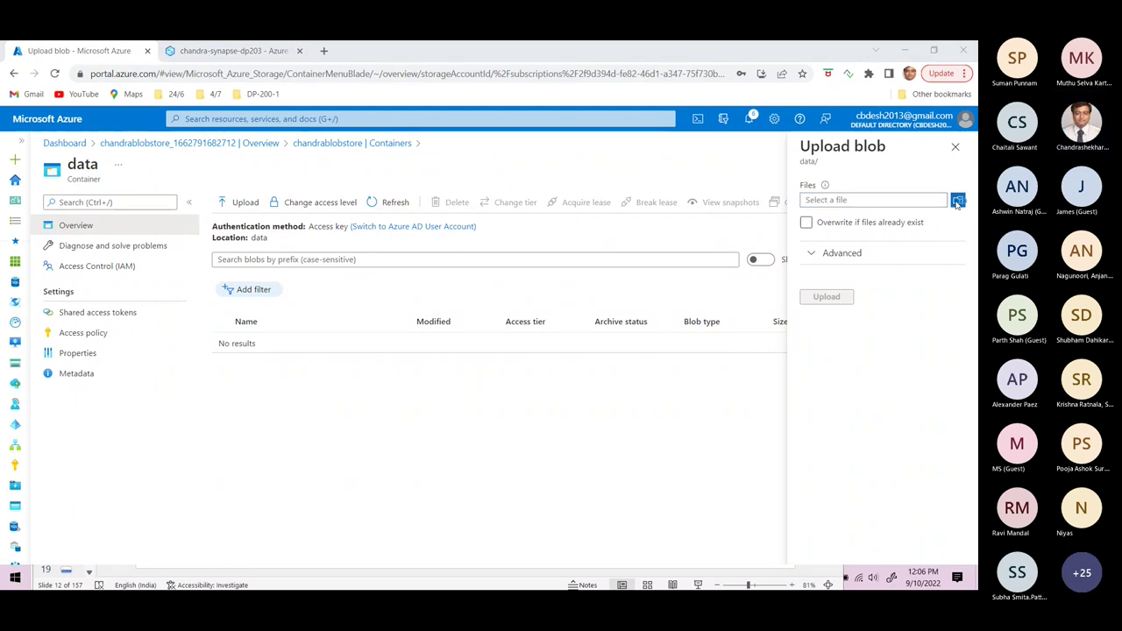
double_click(777, 357)
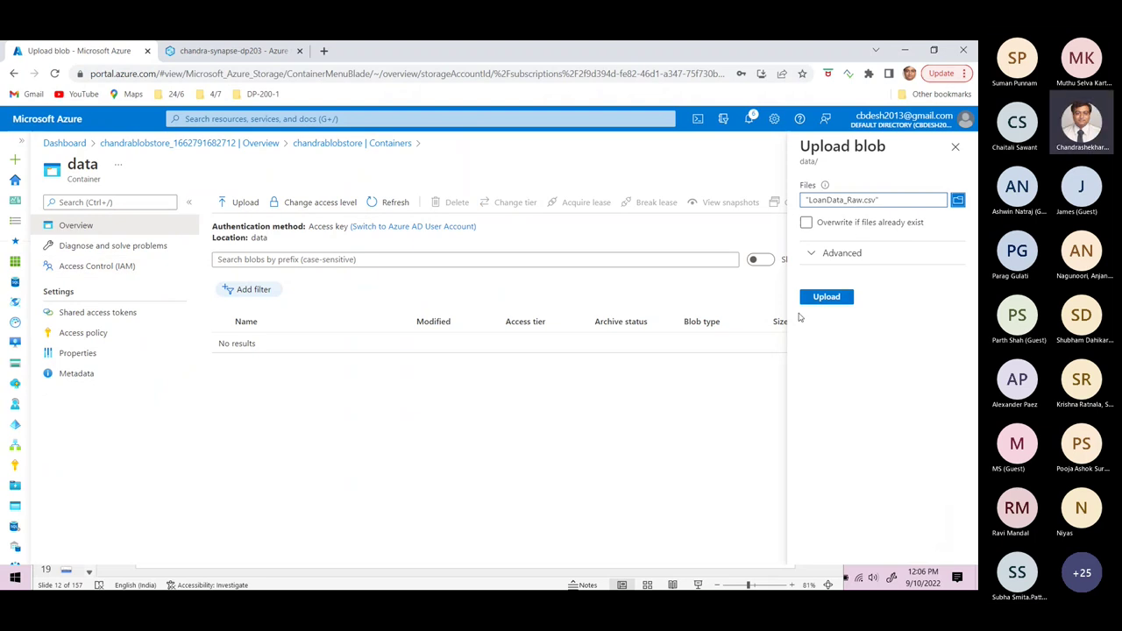
left_click(839, 299)
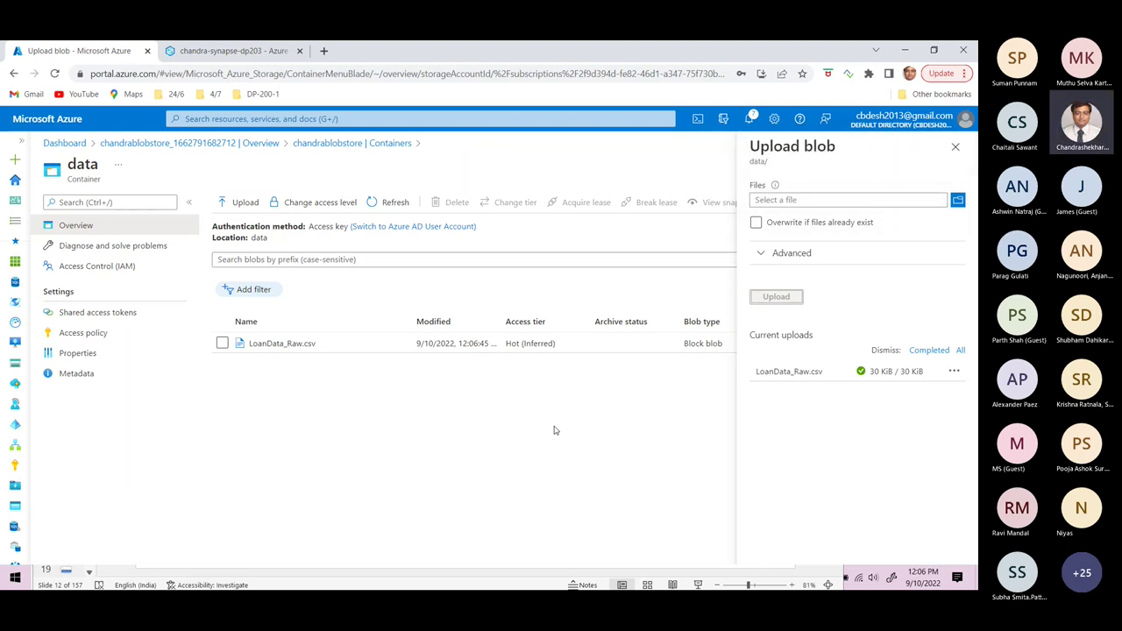
Step: Bring the Teams meeting window to the front with Alt+Tab
key("alt+Tab")
key("alt+Tab")
key("alt+Tab")
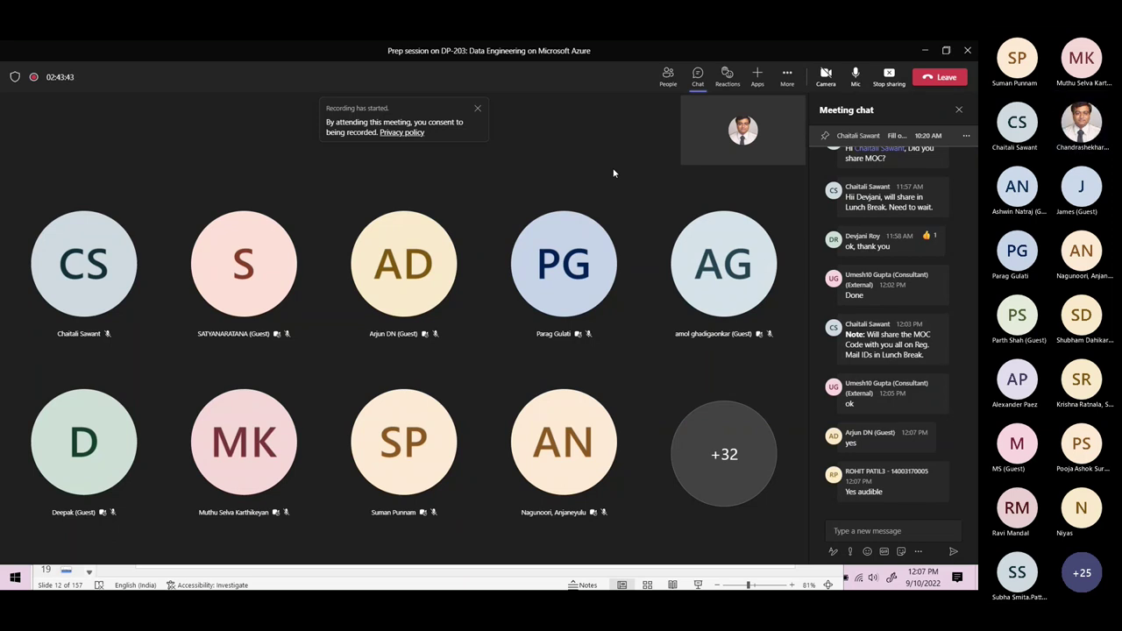
Step: Leave the Teams meeting and bring the Azure portal's Upload blob window back to the front
key("alt+Tab")
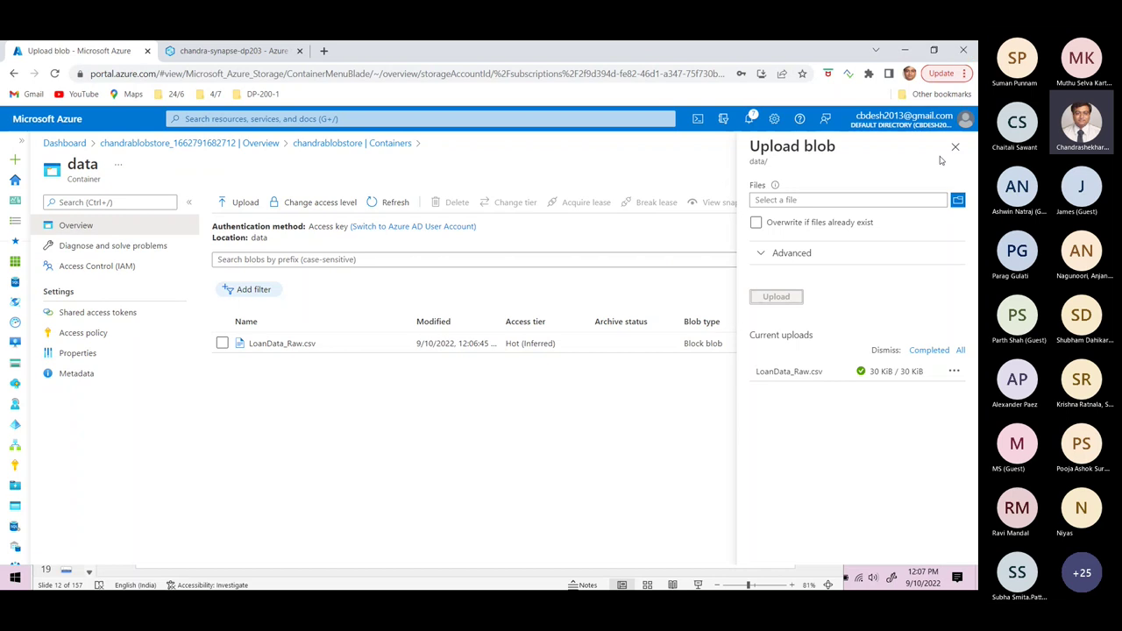
Step: Close the Upload blob panel and switch to the chandra-synapse-dp203 Synapse Studio tab
left_click(956, 146)
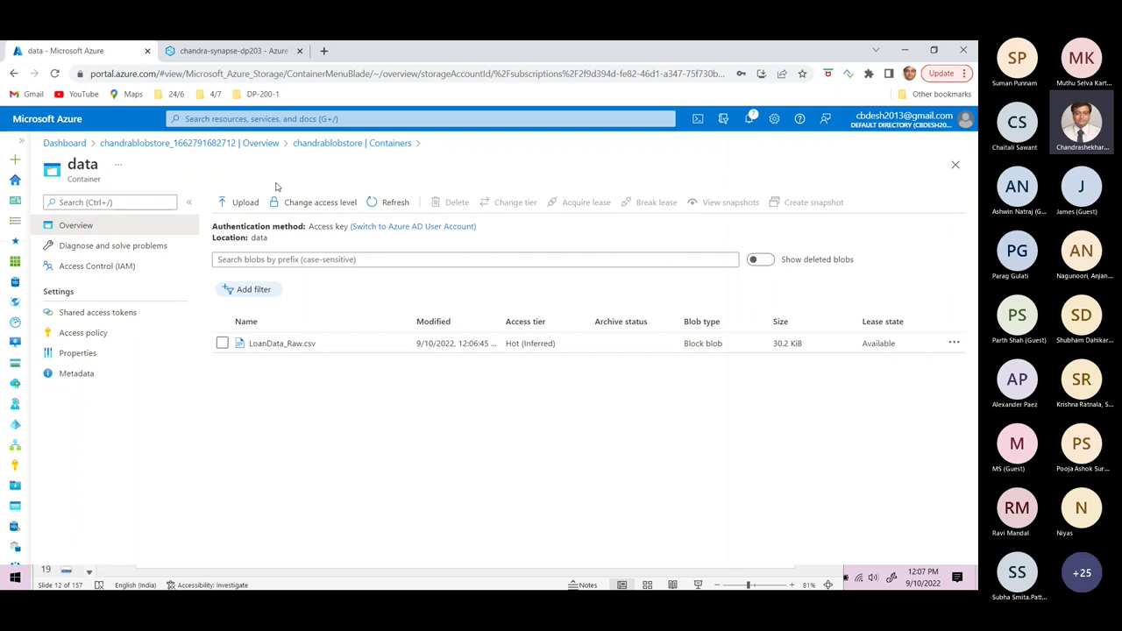
left_click(232, 51)
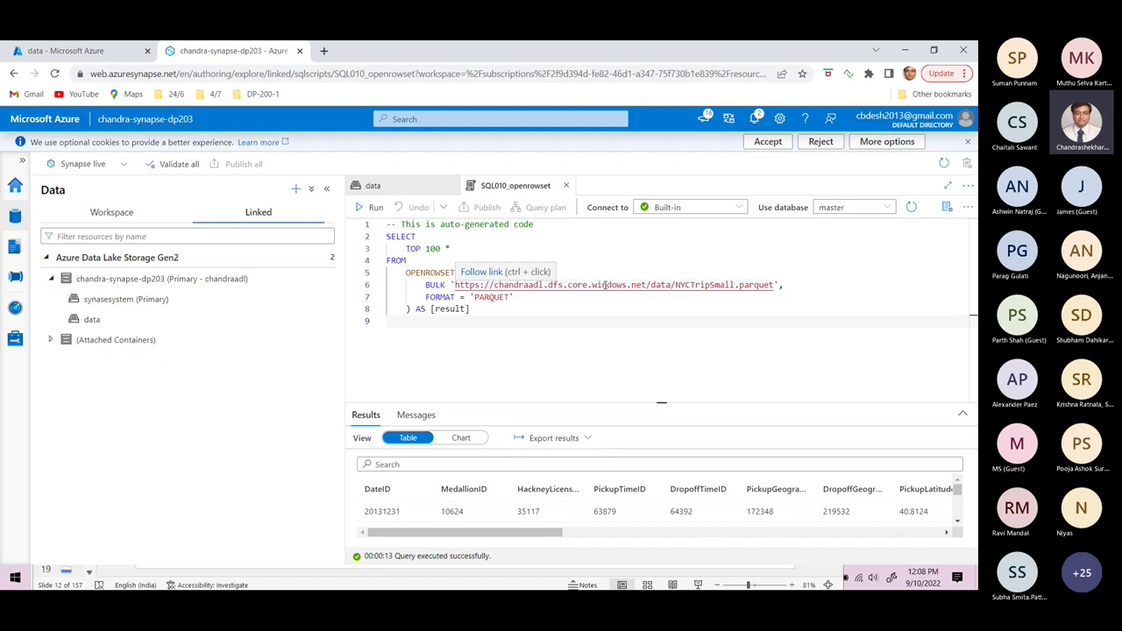
Step: In the Synapse Data hub, start a Connect to external data source from Add new resource
left_click(15, 218)
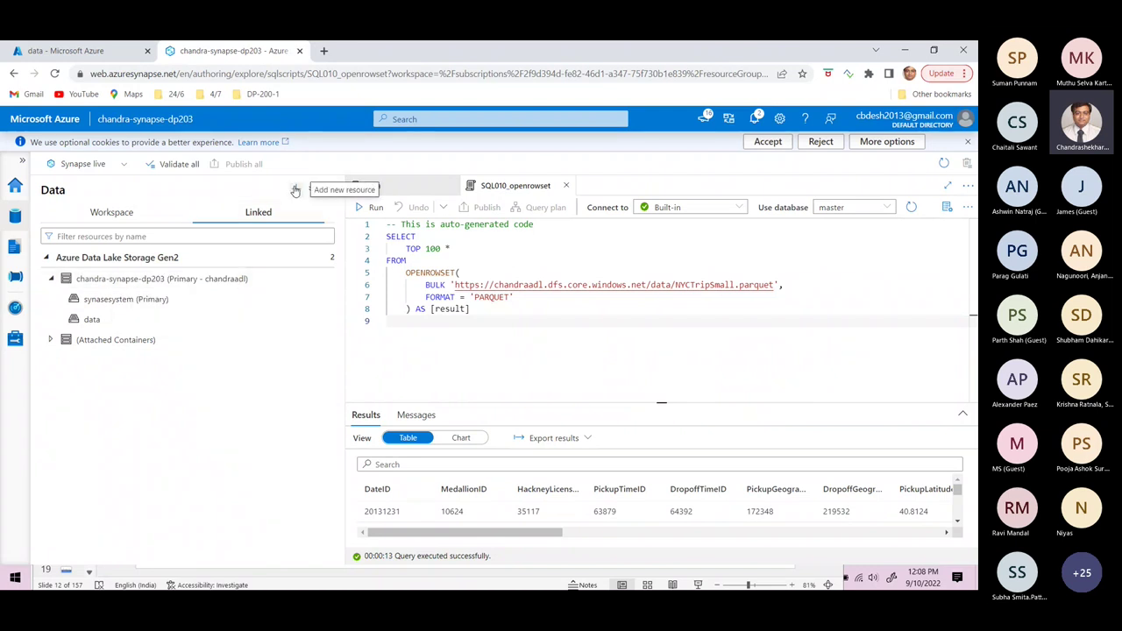
left_click(297, 190)
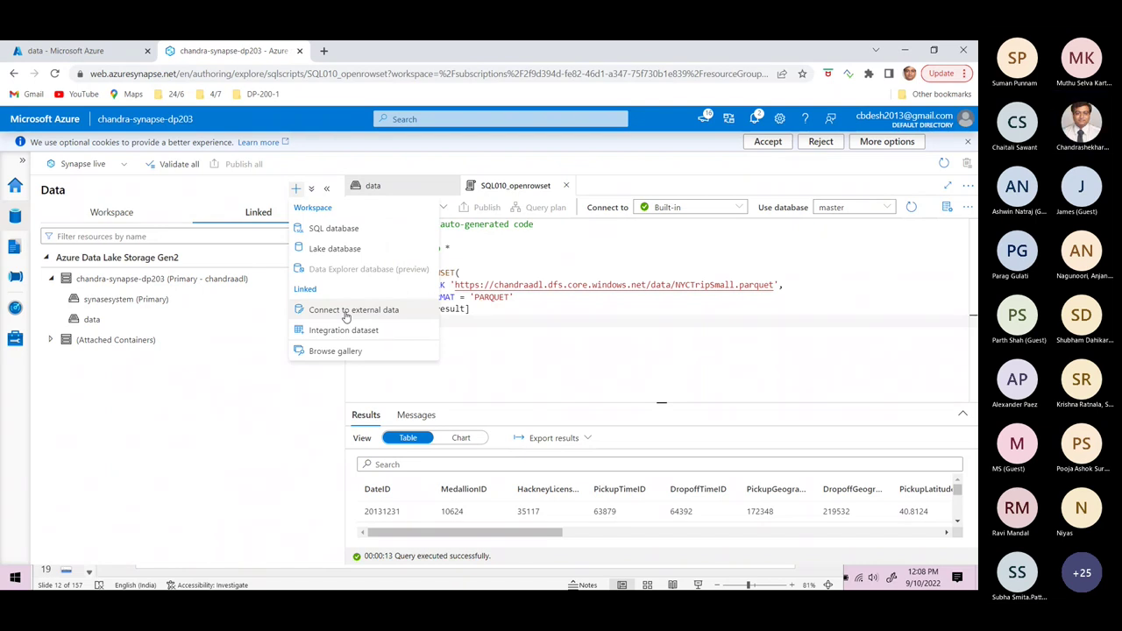
left_click(349, 311)
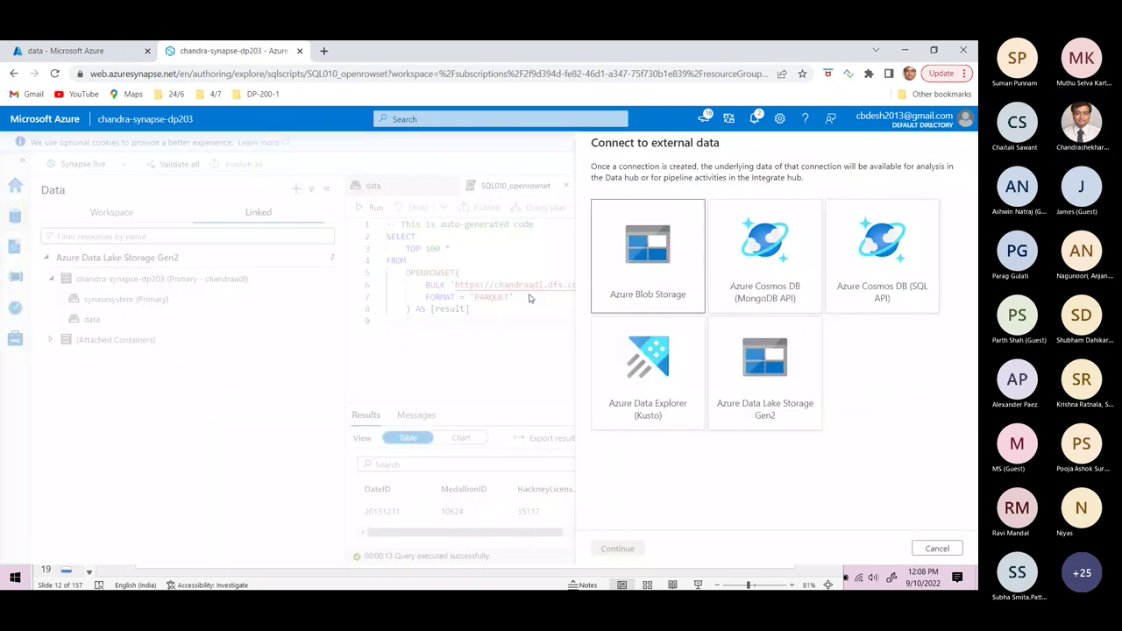
Step: Choose Azure Blob Storage as the source and name the new linked service LinkChandraStorage
left_click(653, 295)
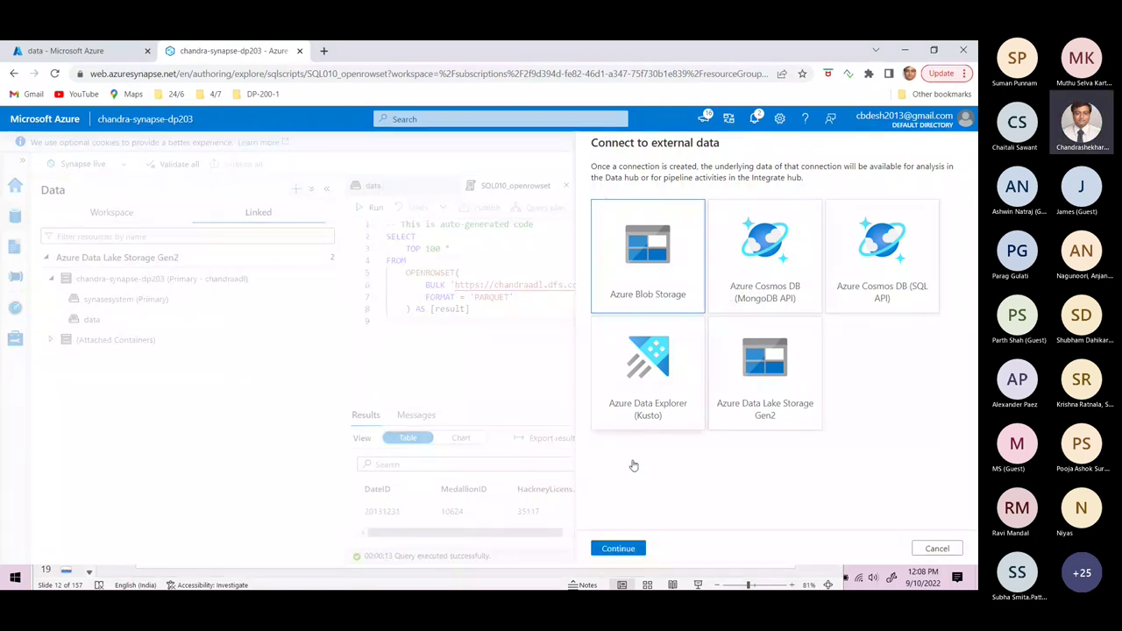
left_click(618, 548)
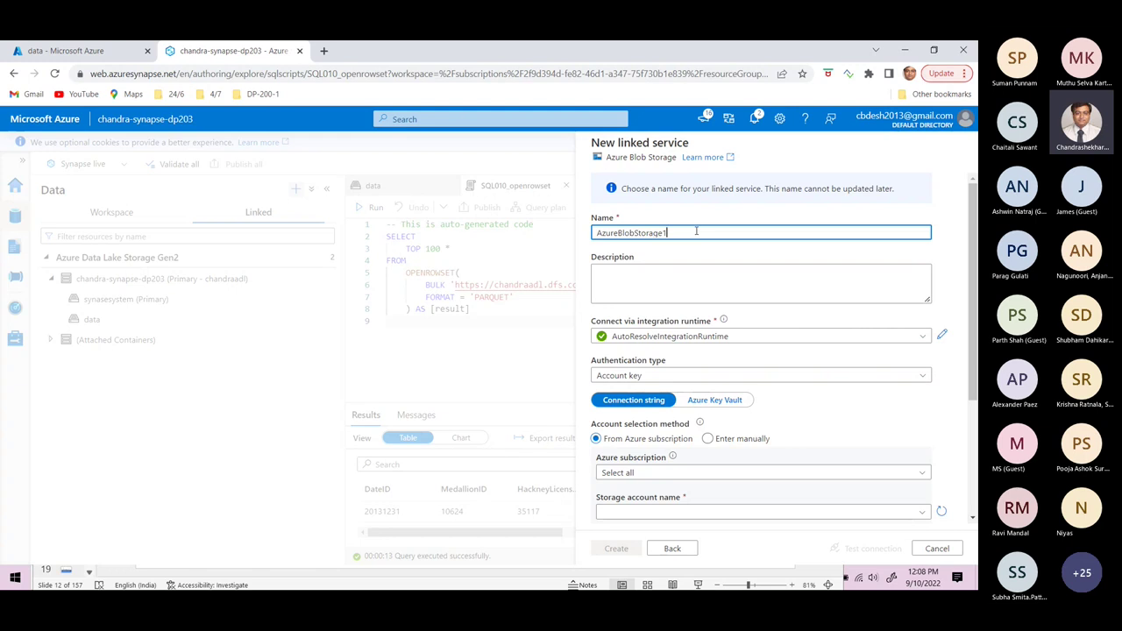
key("ctrl+a")
key("BackSpace")
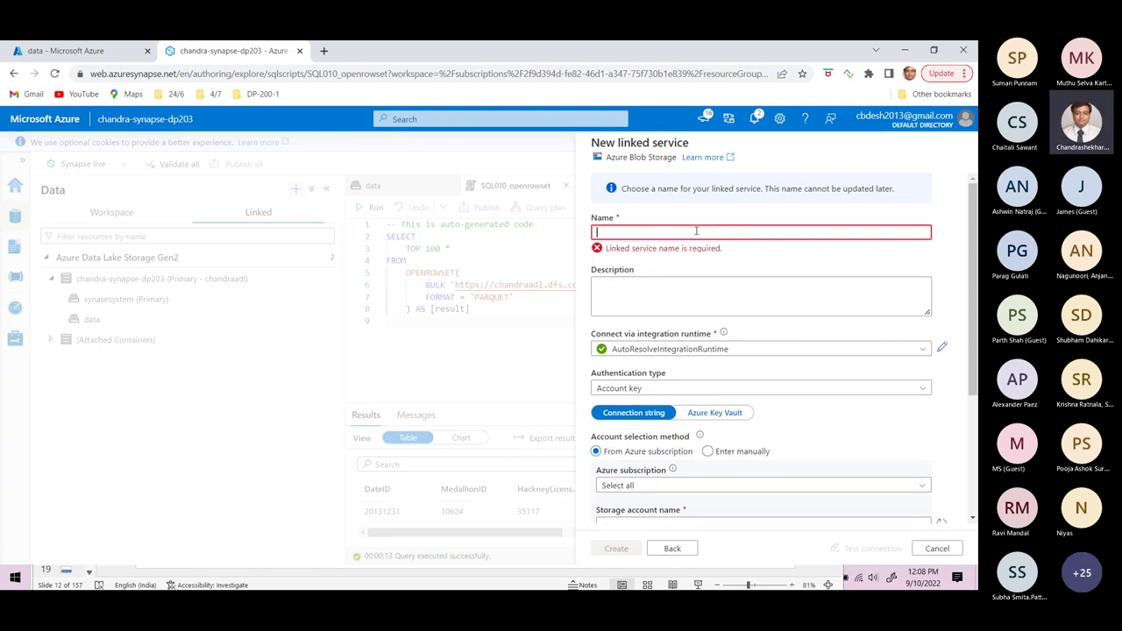
type("Link")
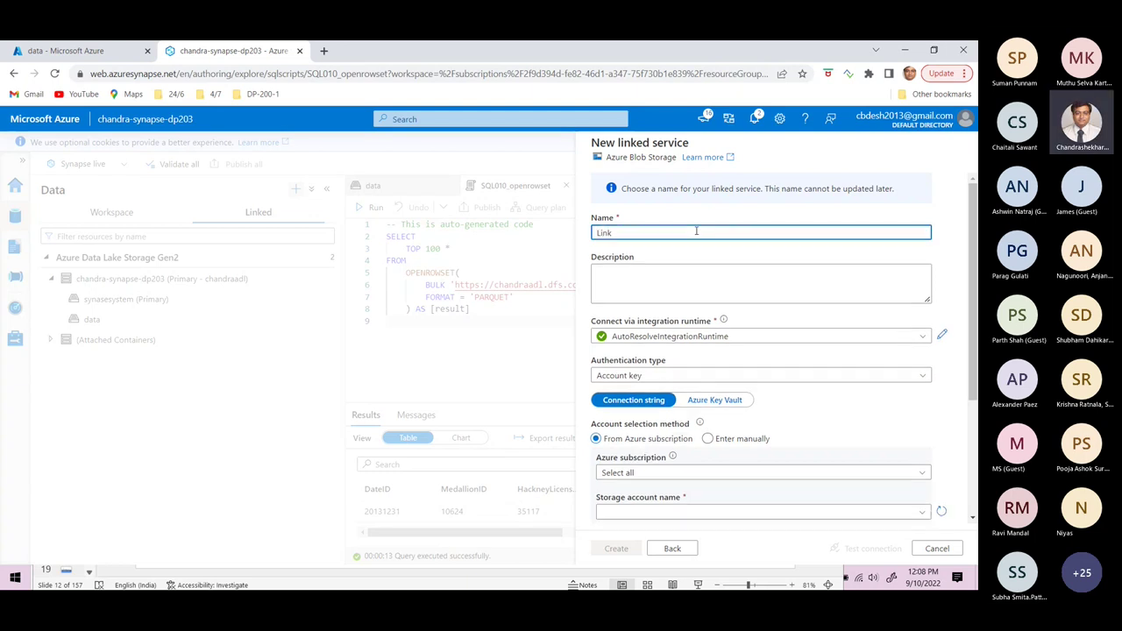
type("ChandraStore")
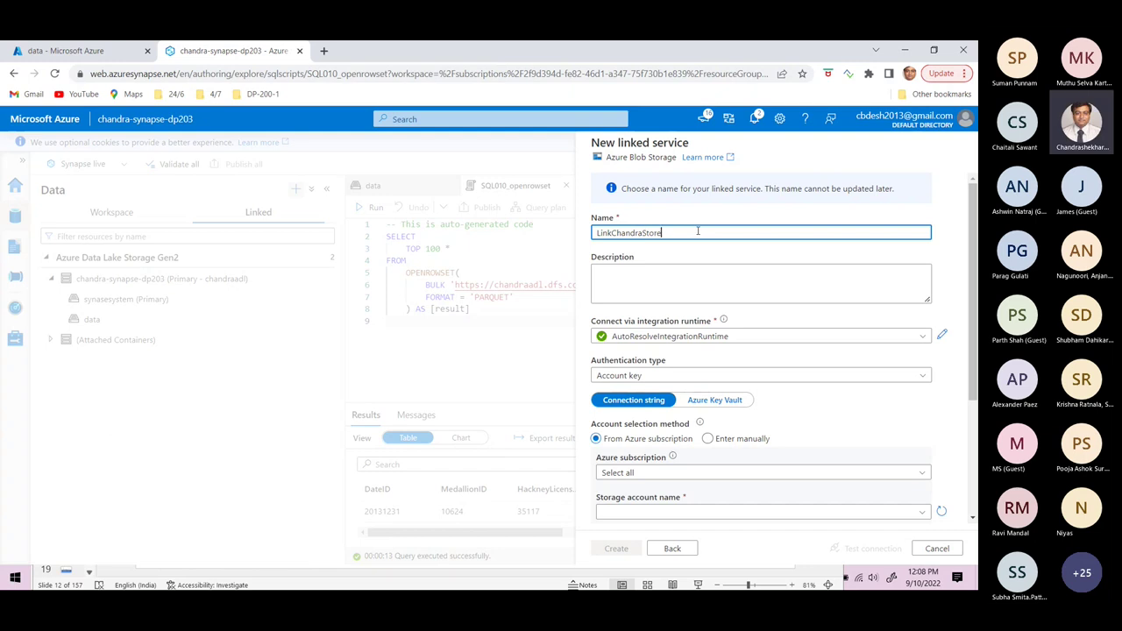
key("BackSpace")
type("age")
left_click(719, 317)
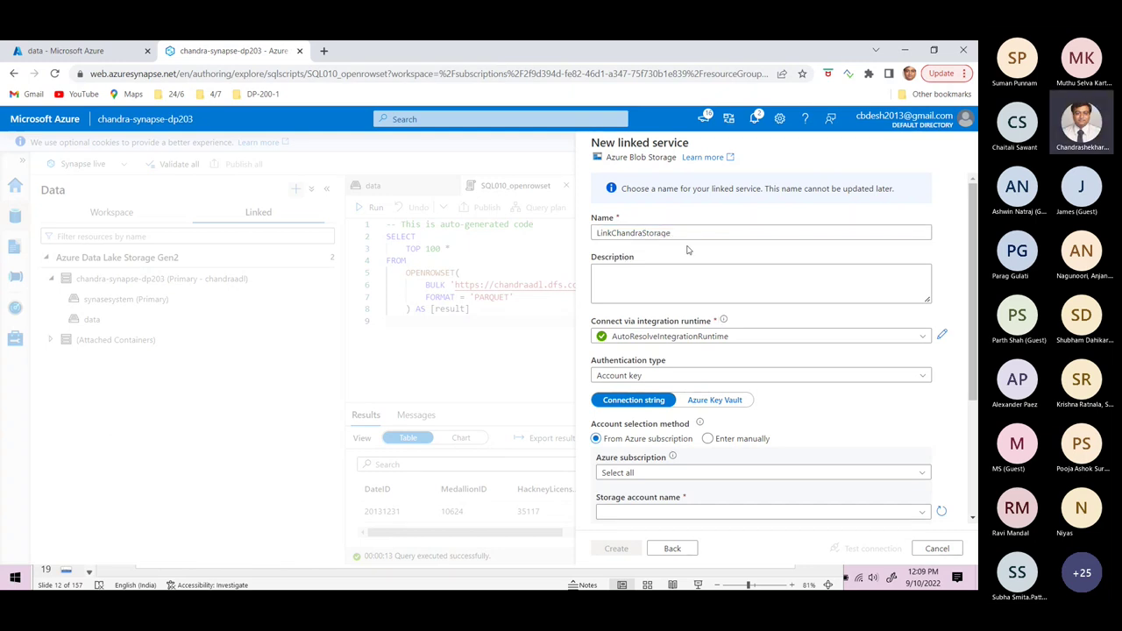
left_click(611, 232)
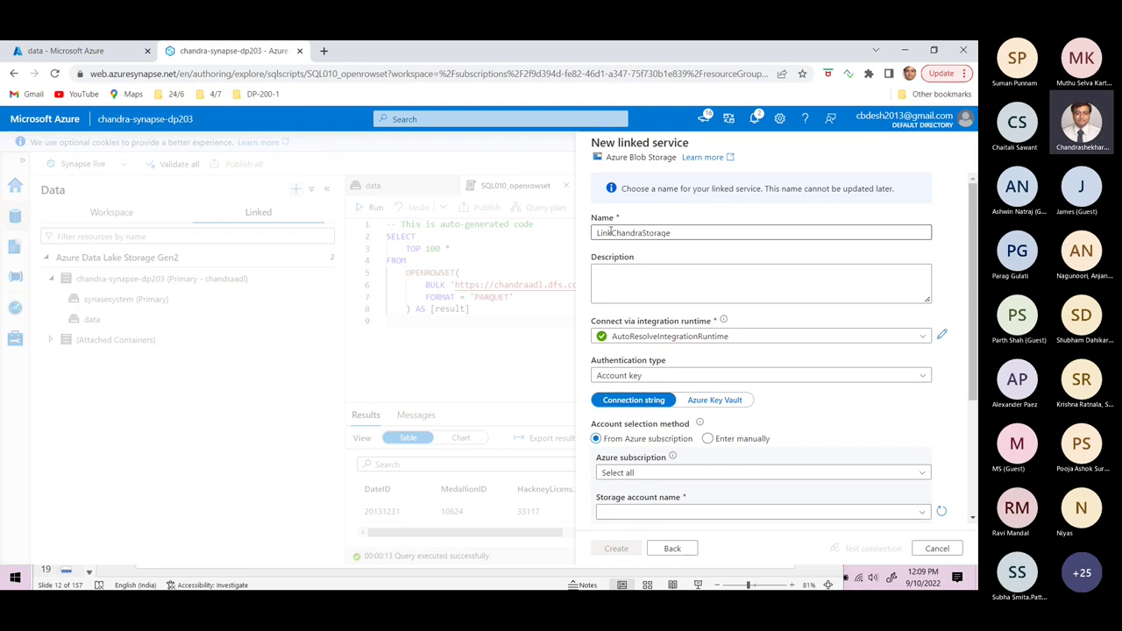
left_click_drag(611, 232, 645, 232)
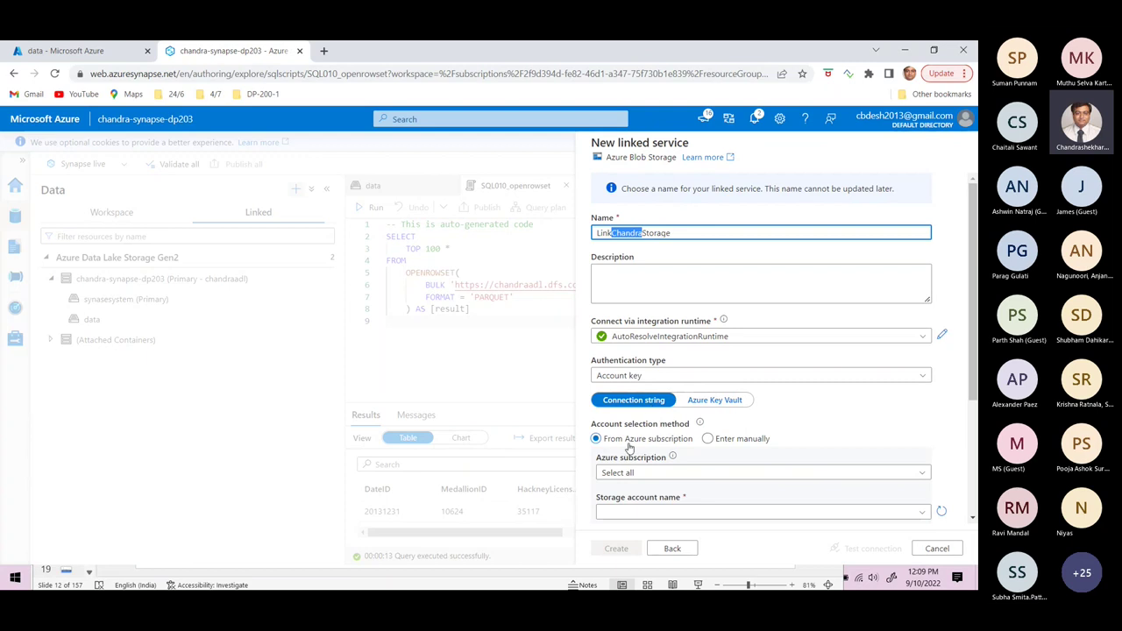
Step: Point the linked service at MSDN Platforms subscription and chandrablobstore account, test it, and create it
left_click(659, 473)
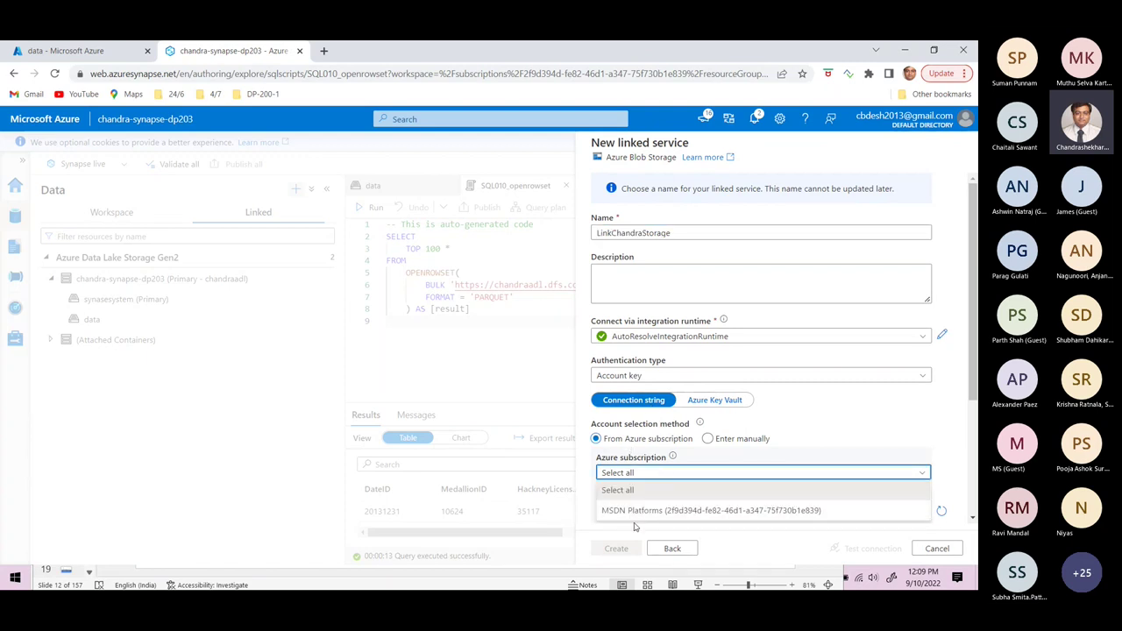
left_click(631, 511)
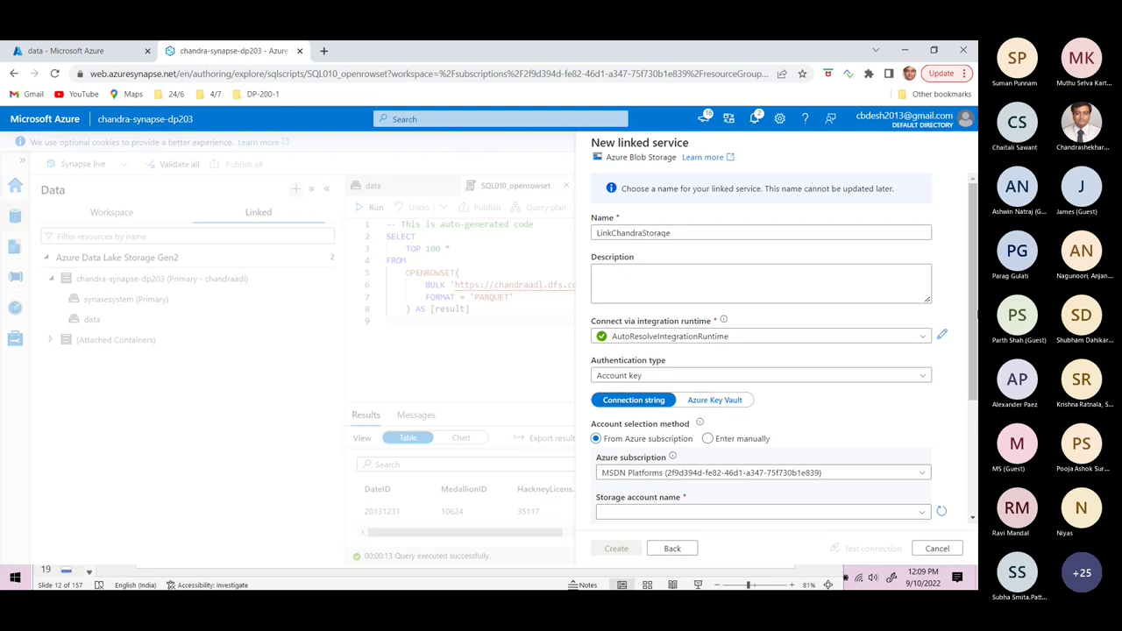
scroll(973, 390, "down", 2)
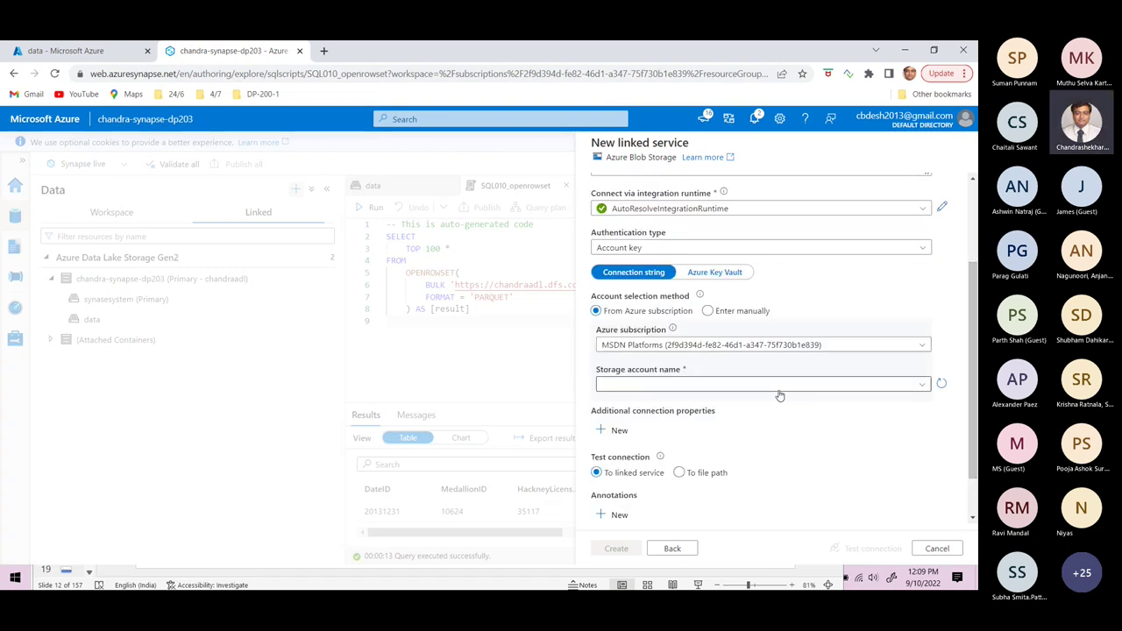
left_click(739, 388)
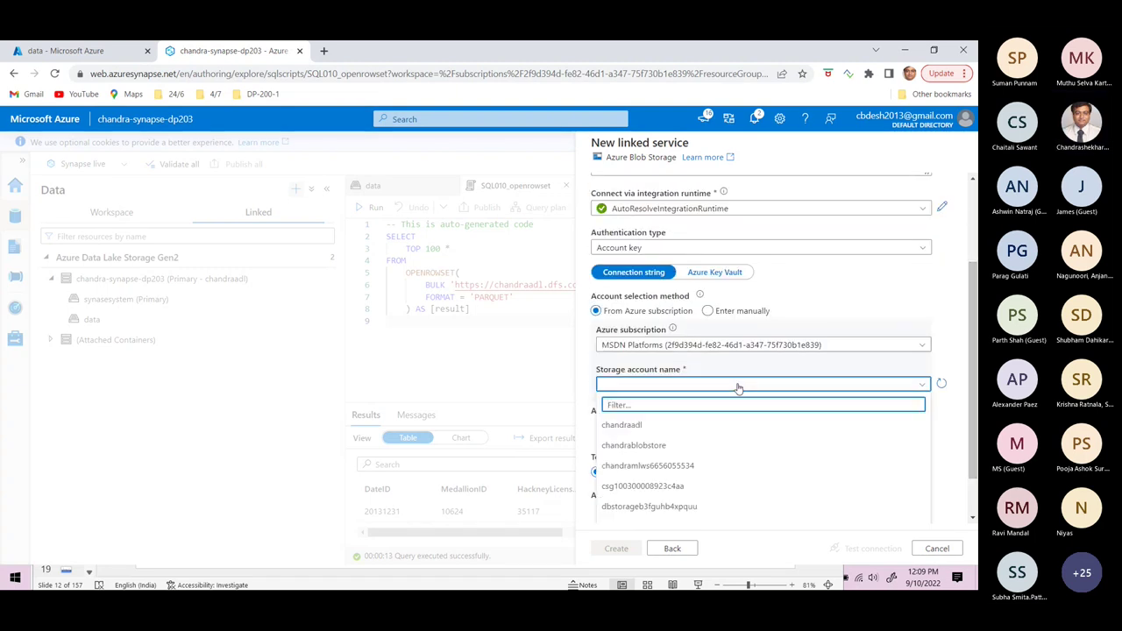
left_click(661, 444)
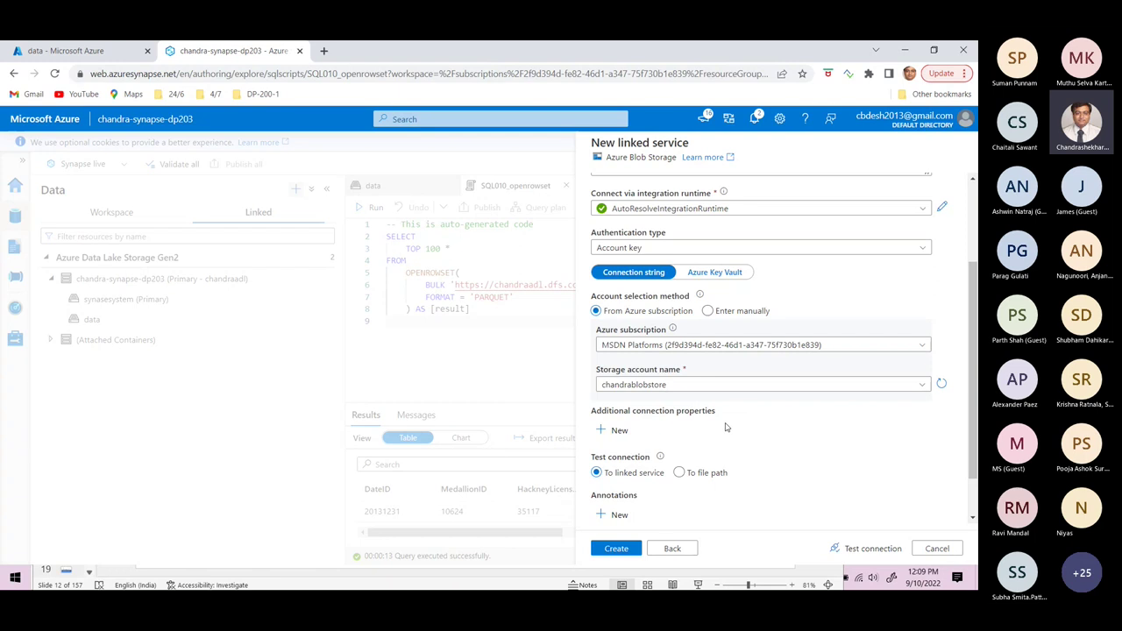
left_click(873, 550)
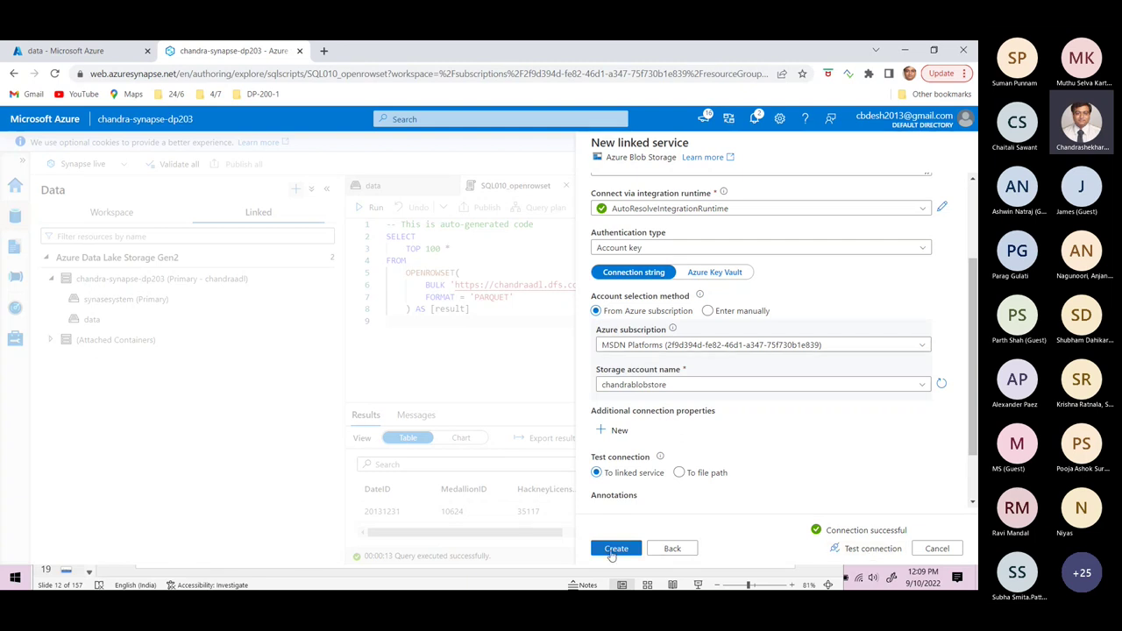
left_click(602, 550)
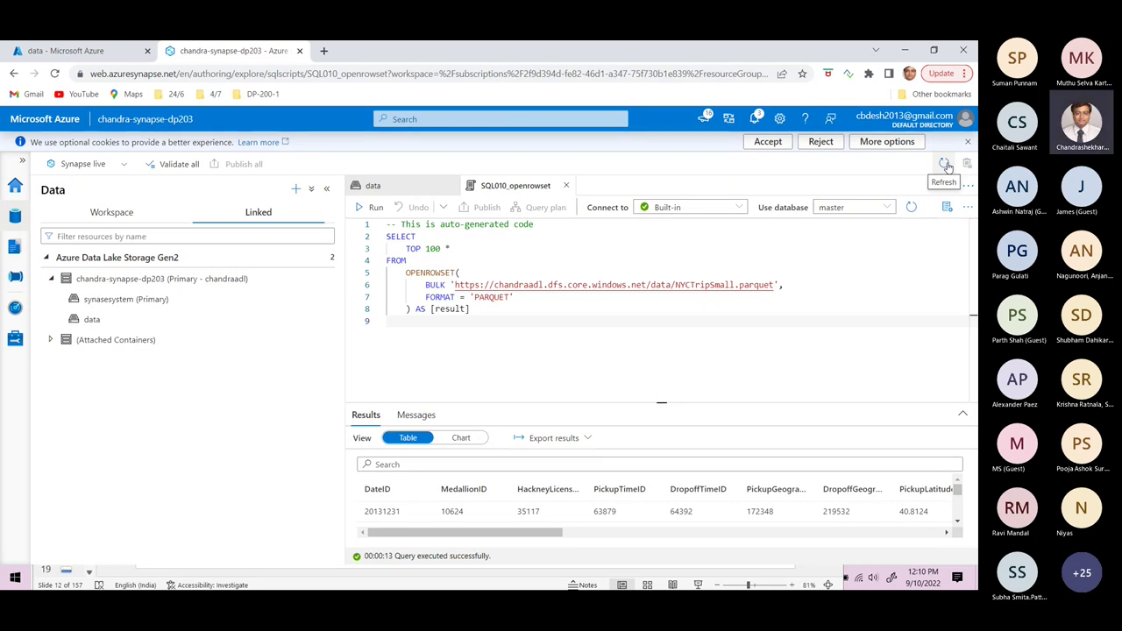
Step: Refresh linked data and open LinkChandraStorage's data container, closing the Data Lake data container tab
left_click(946, 165)
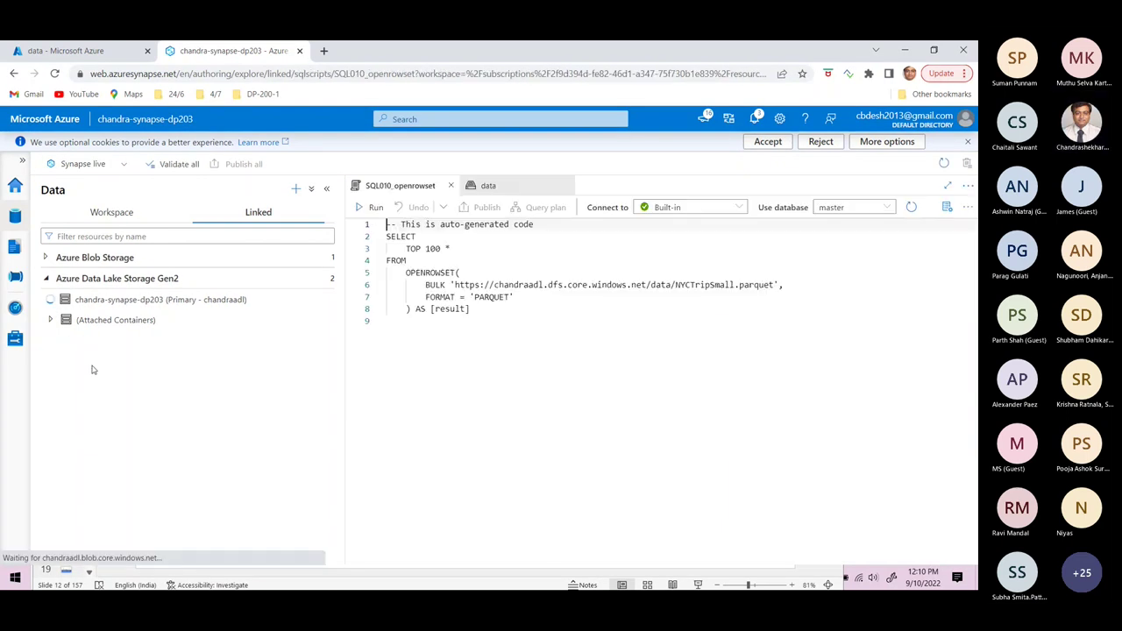
left_click(47, 280)
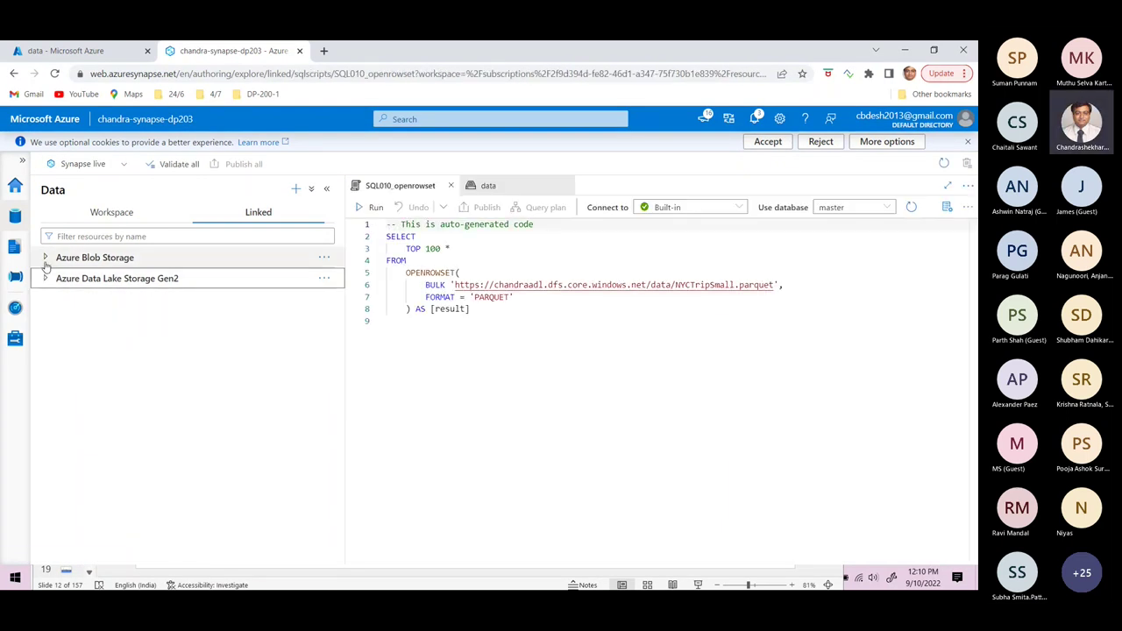
left_click(47, 259)
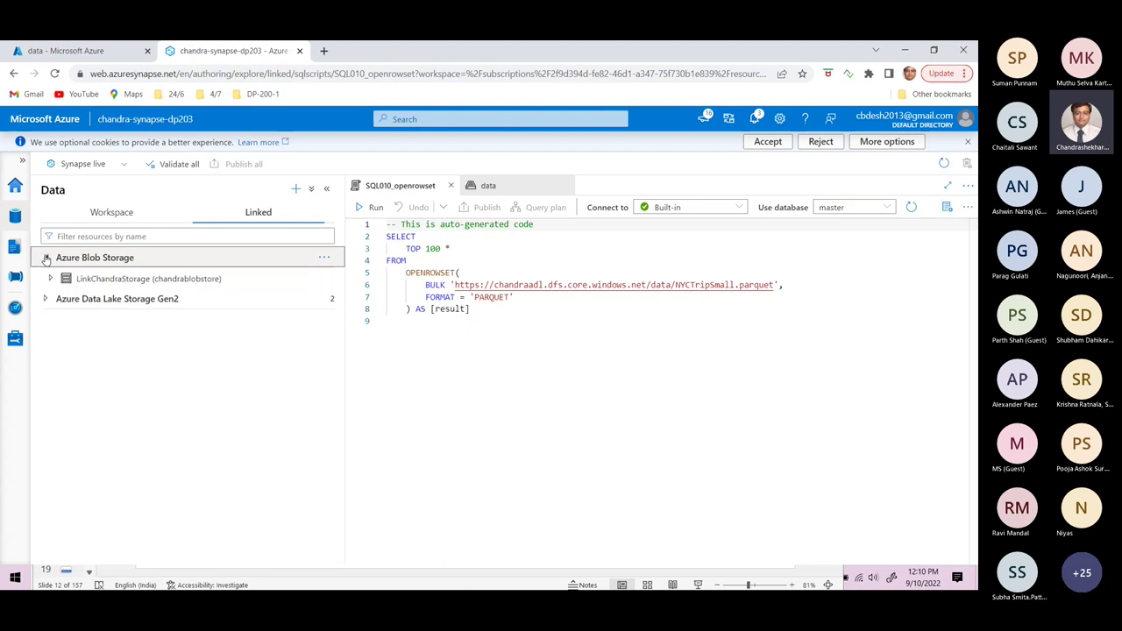
left_click(51, 280)
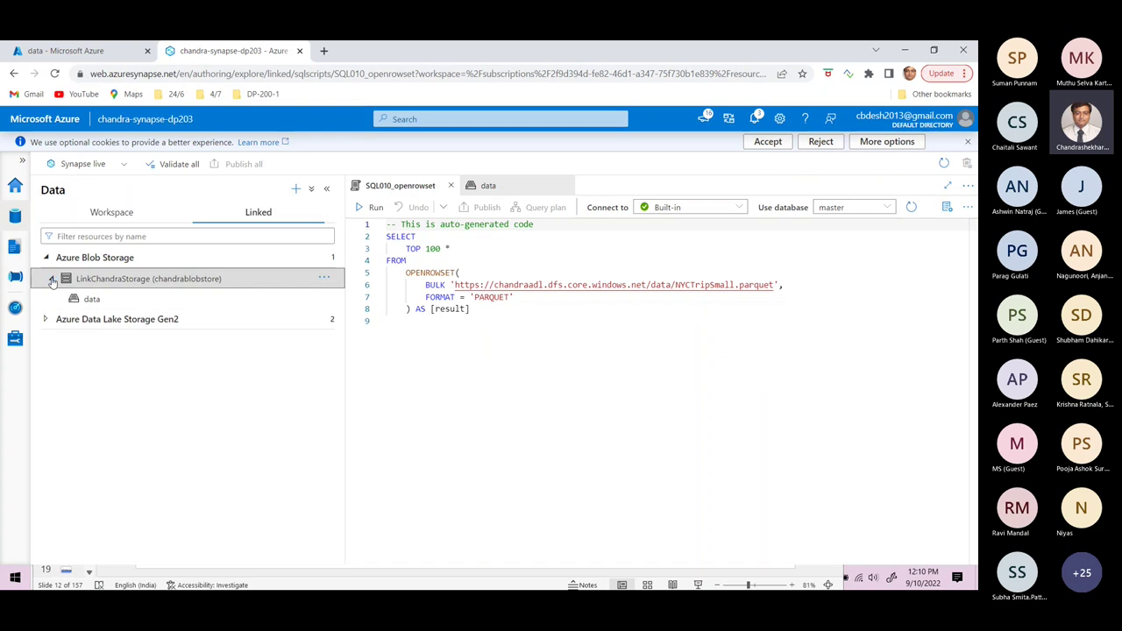
left_click(112, 305)
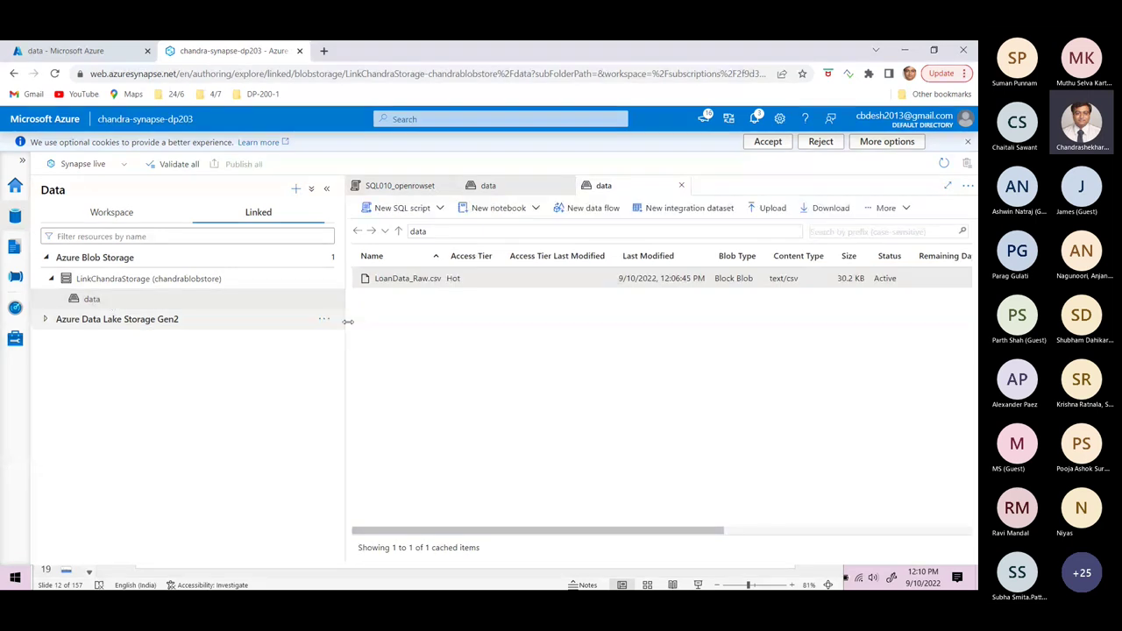
left_click(505, 187)
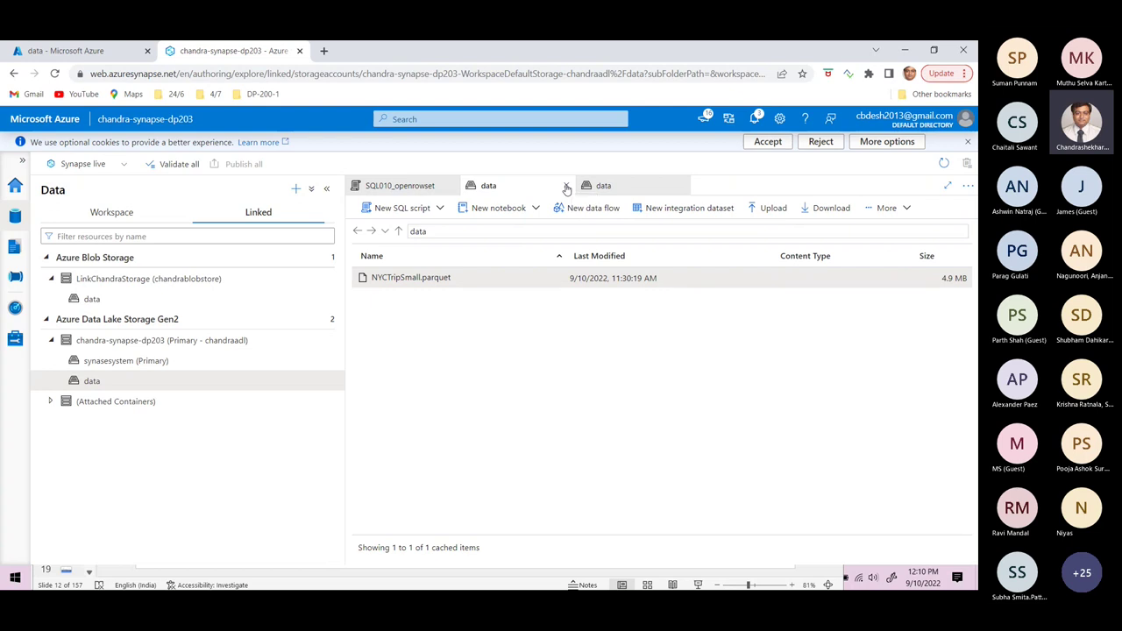
left_click(567, 187)
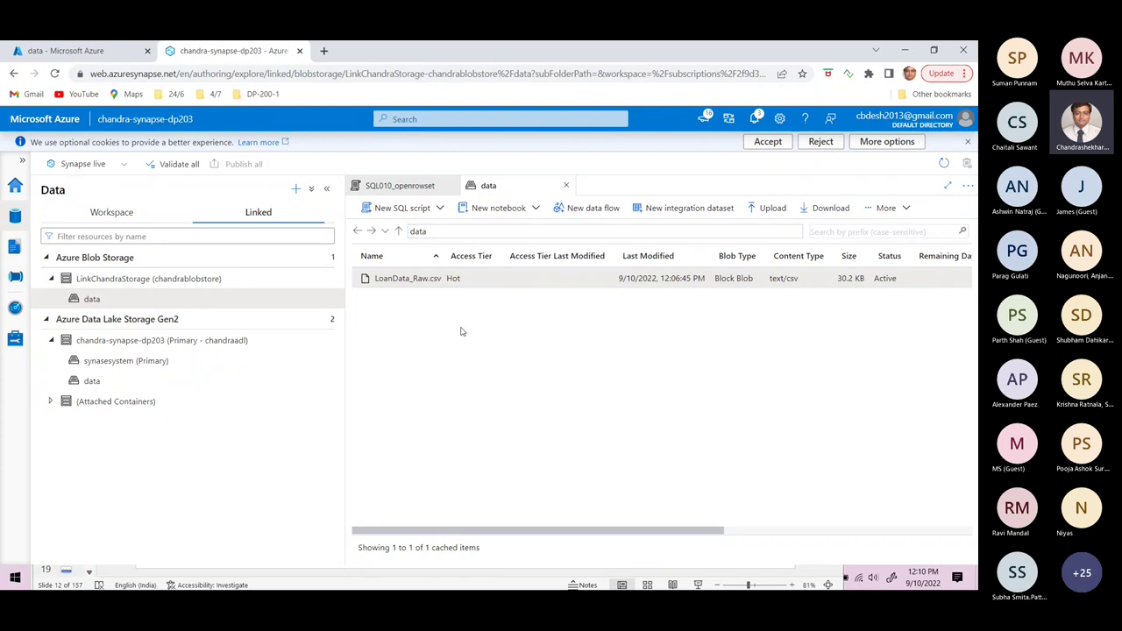
Step: Generate a Select TOP 100 rows script for LoanData_Raw.csv and rename it SQL020_LoanData
right_click(429, 282)
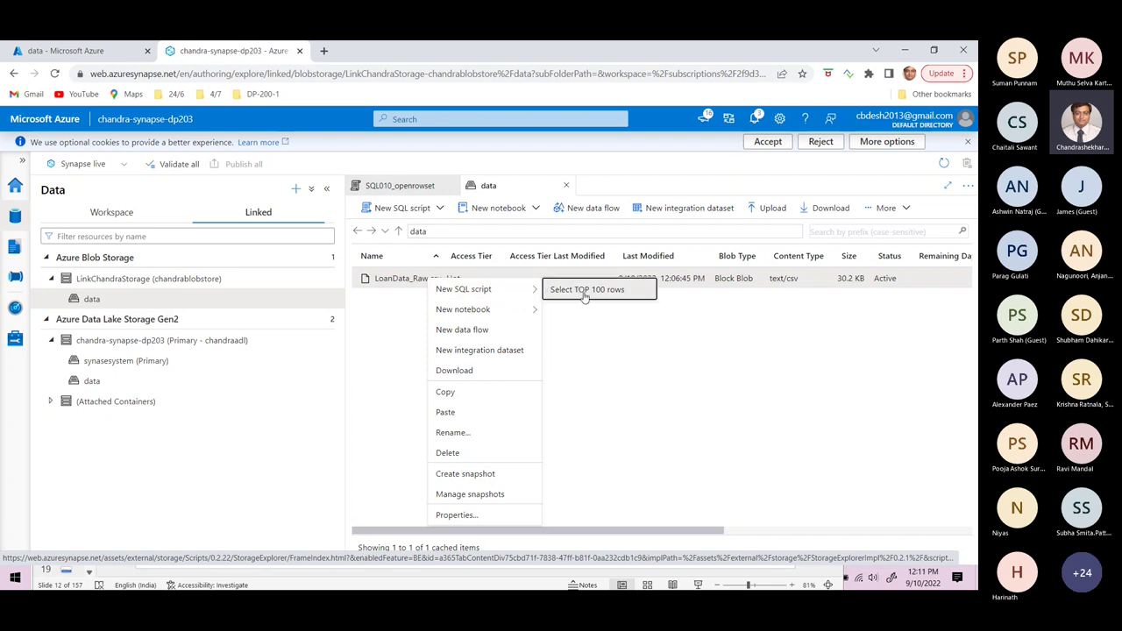
left_click(584, 290)
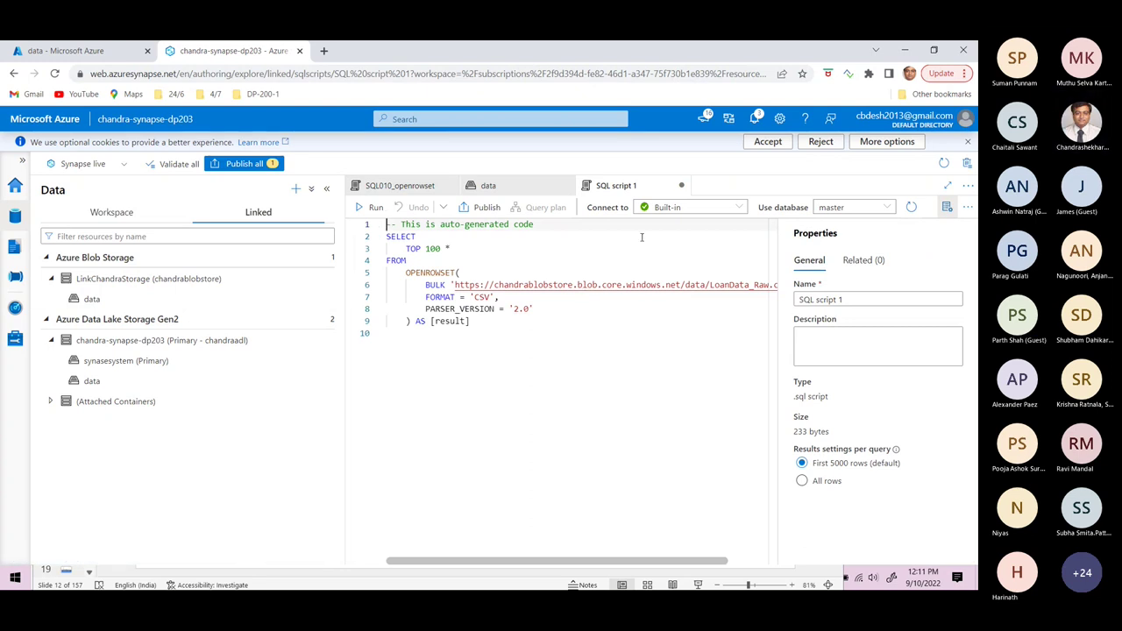
triple_click(870, 299)
key("BackSpace")
type("SQ")
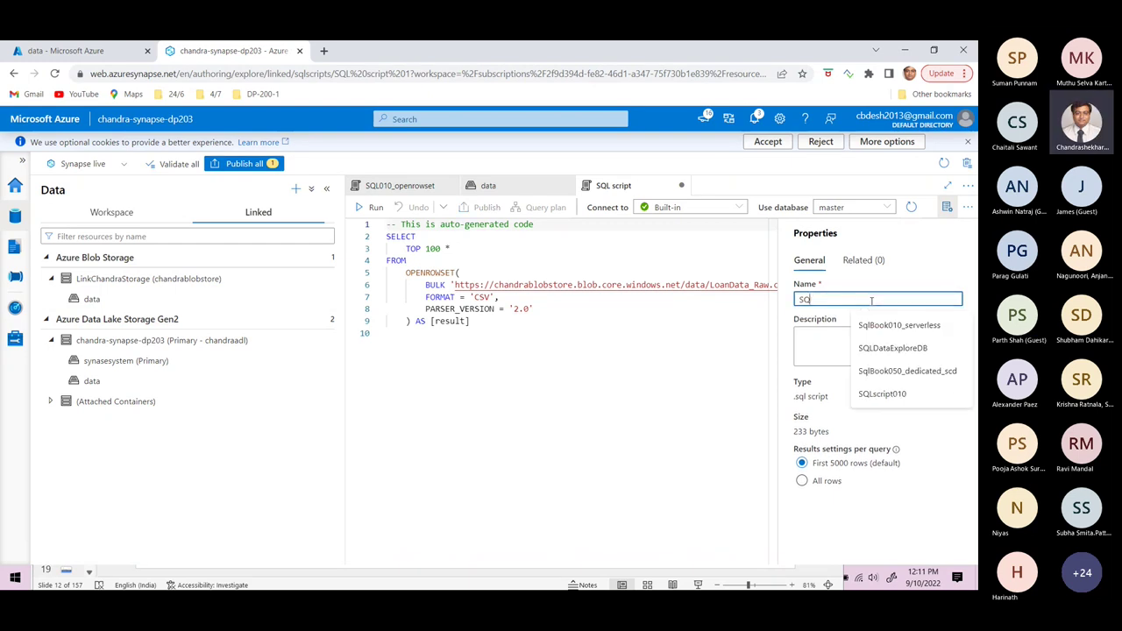
type("L")
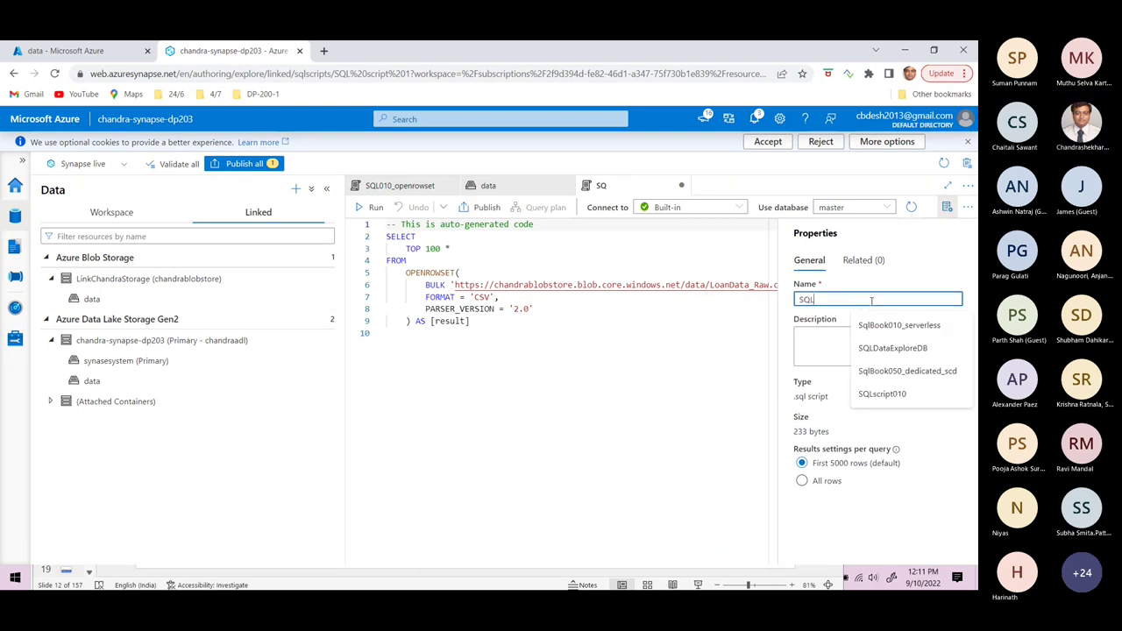
type("020")
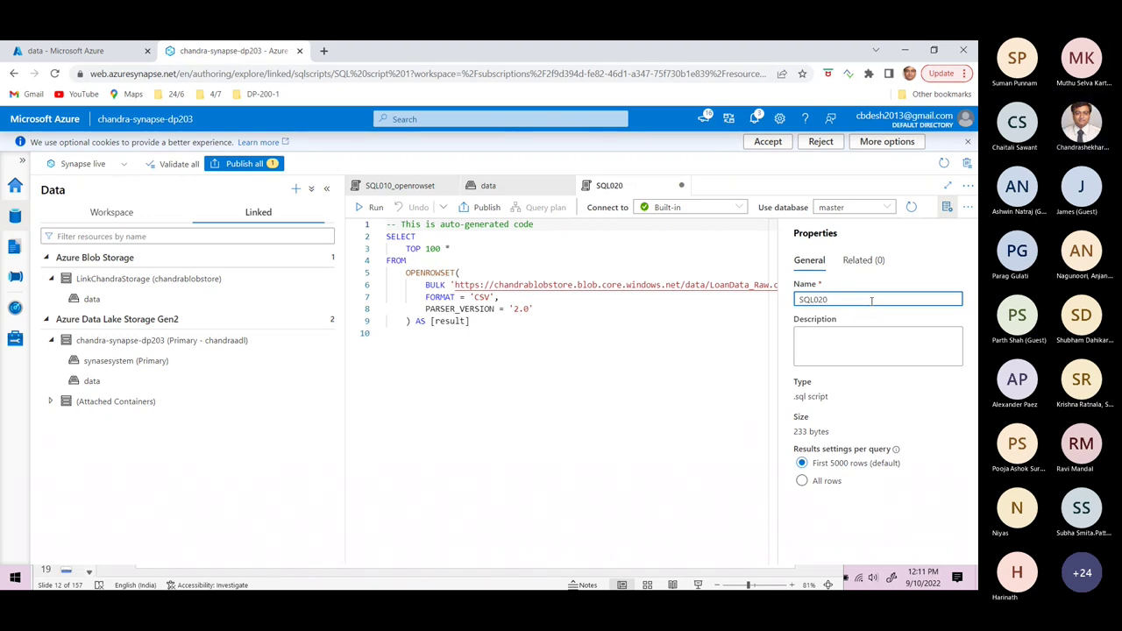
type("_loAN")
key("BackSpace")
key("BackSpace")
type("anData")
left_click(650, 345)
left_click(505, 324)
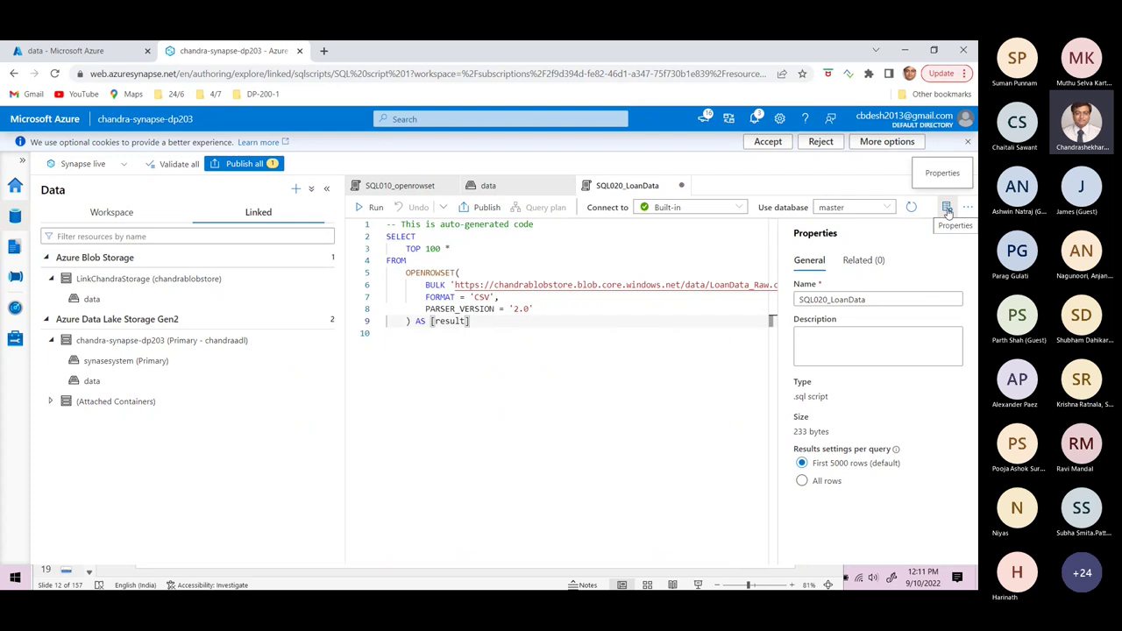
left_click(947, 209)
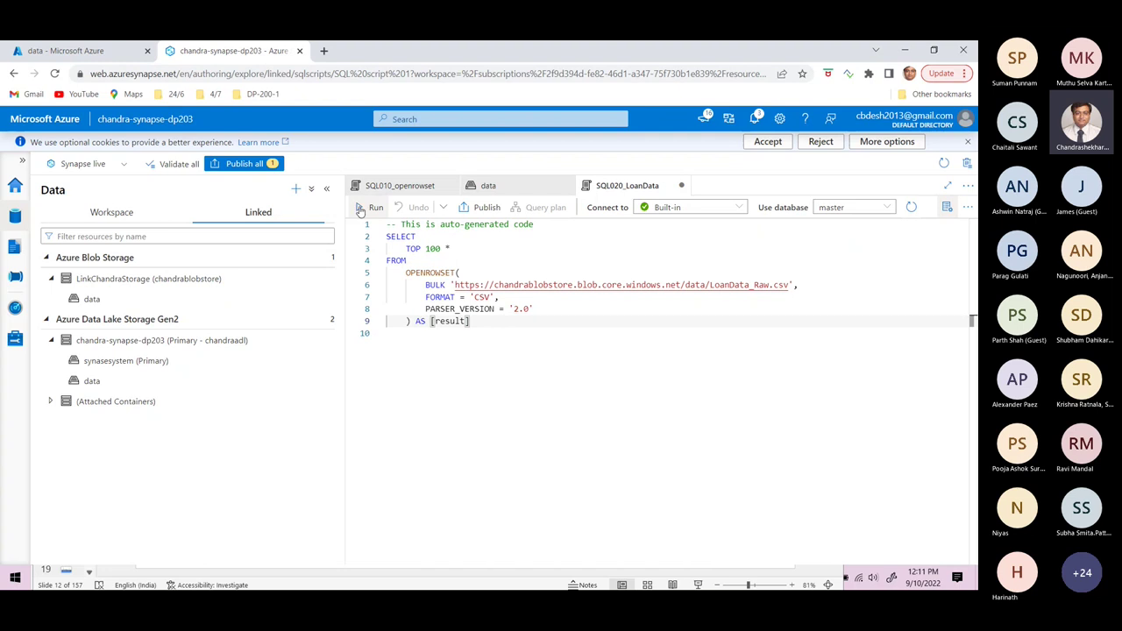
Step: Publish the SQL020_LoanData script and set its database to master
left_click(242, 164)
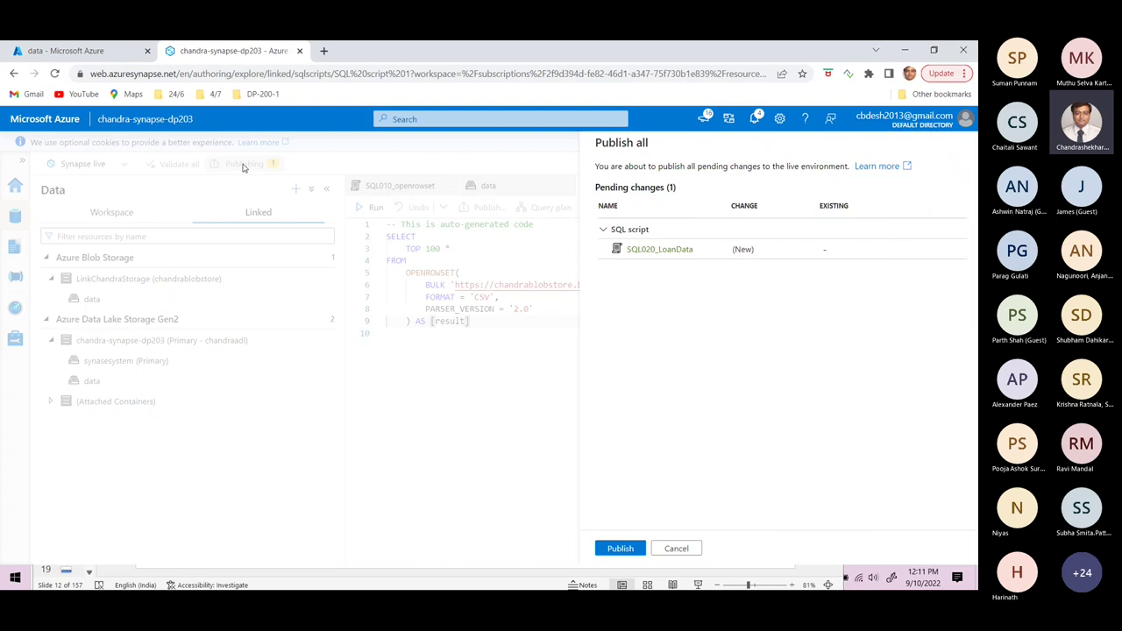
left_click(618, 549)
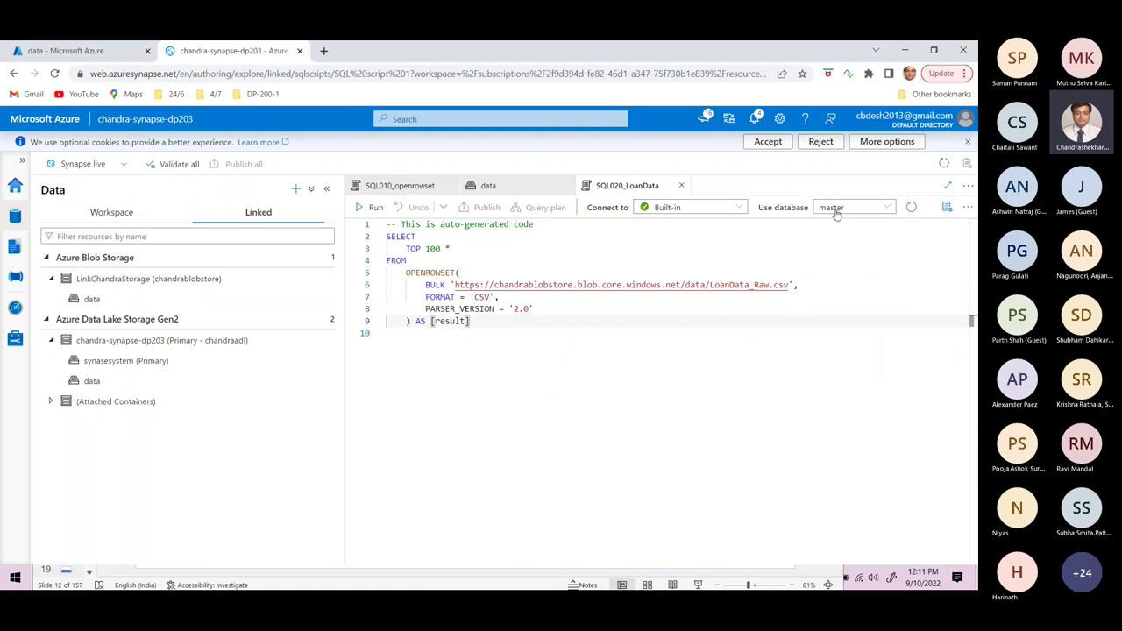
left_click(891, 208)
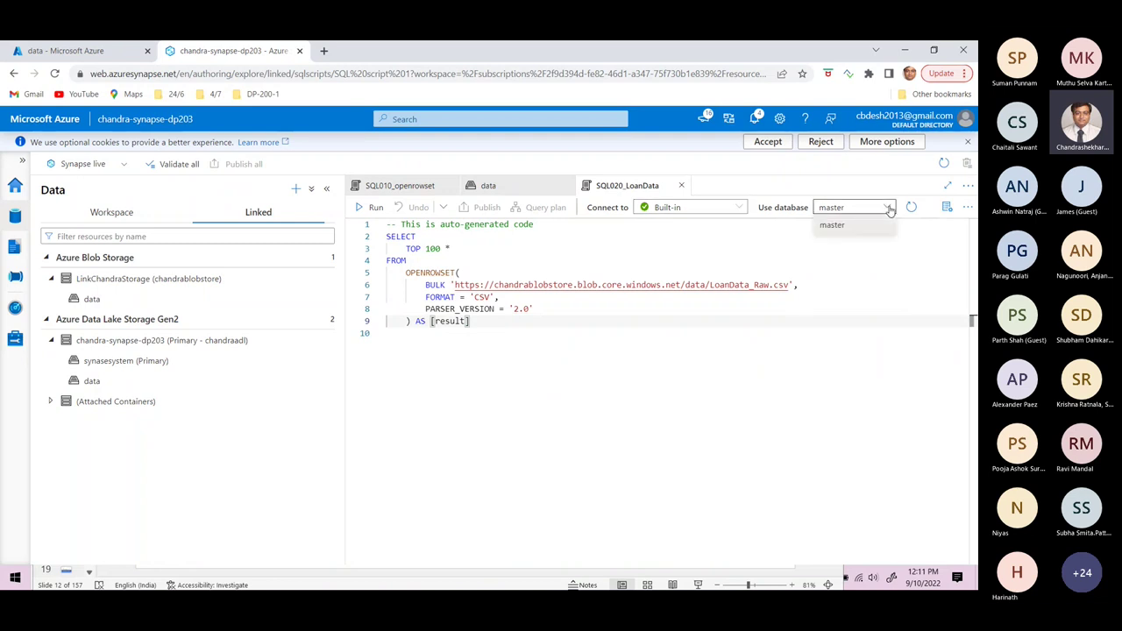
left_click(840, 226)
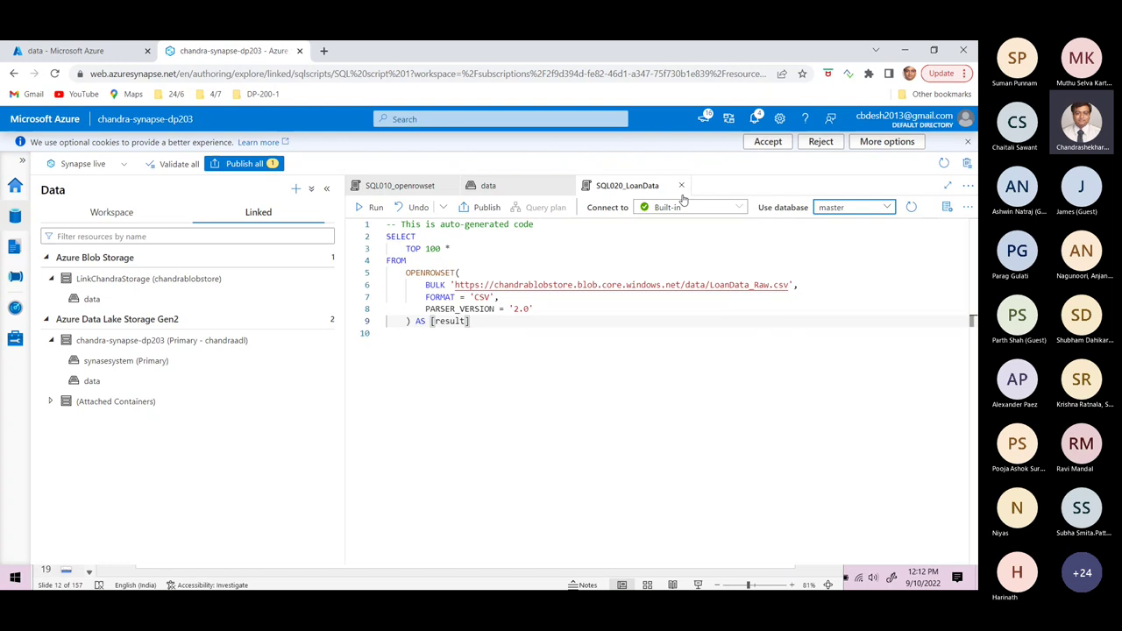
Step: Run the whole LoanData query and review the file-cannot-be-opened error in Messages
left_click_drag(486, 322, 387, 227)
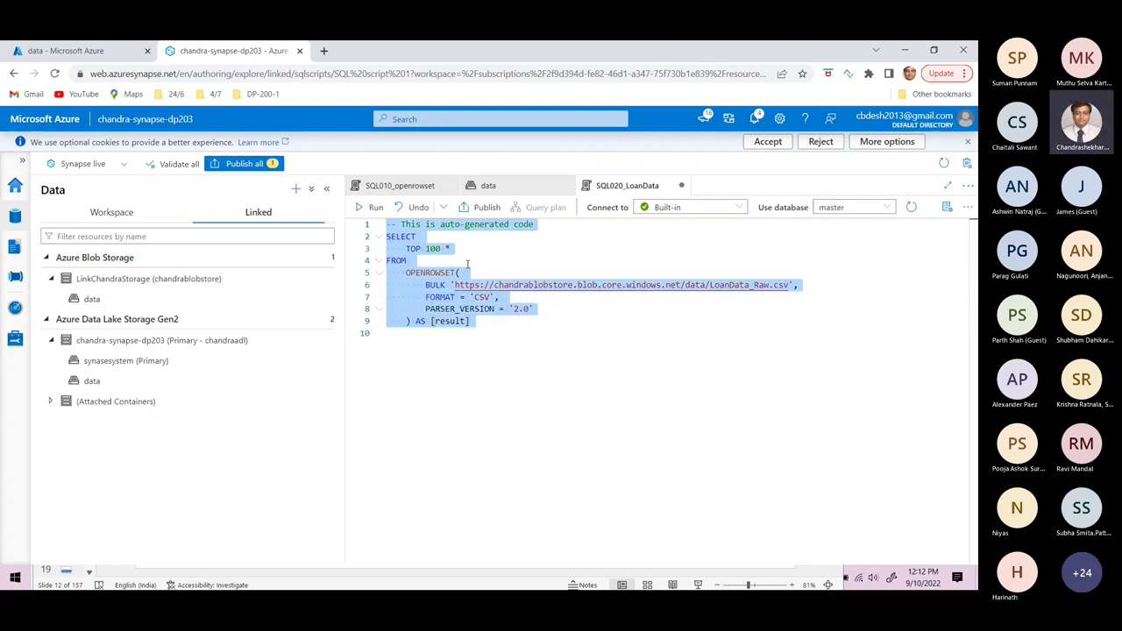
left_click(372, 208)
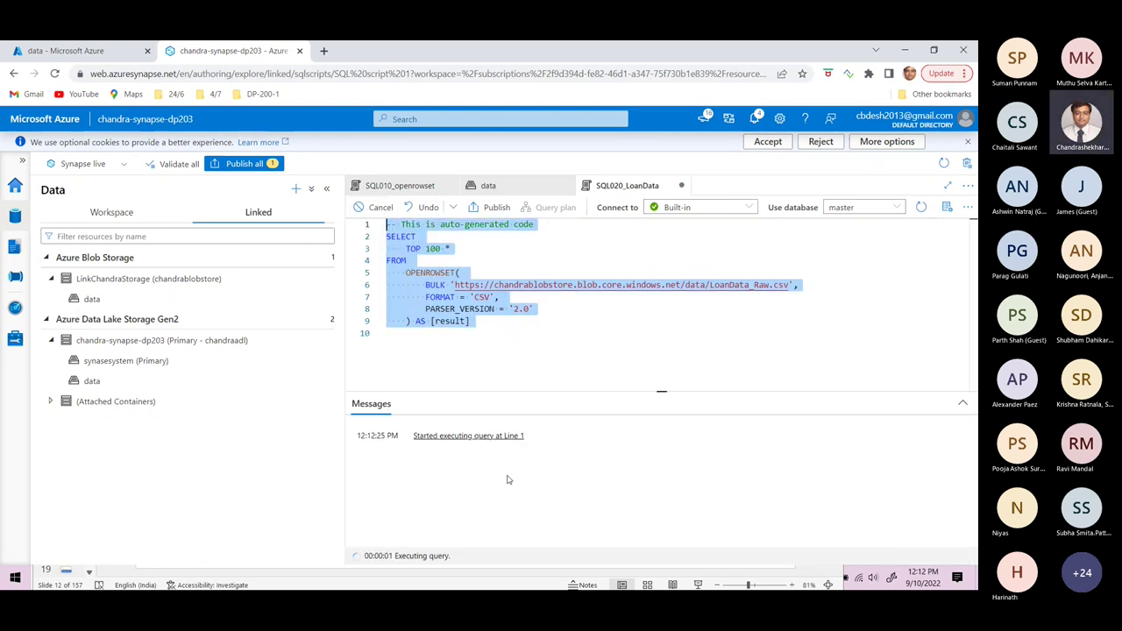
left_click_drag(662, 391, 661, 337)
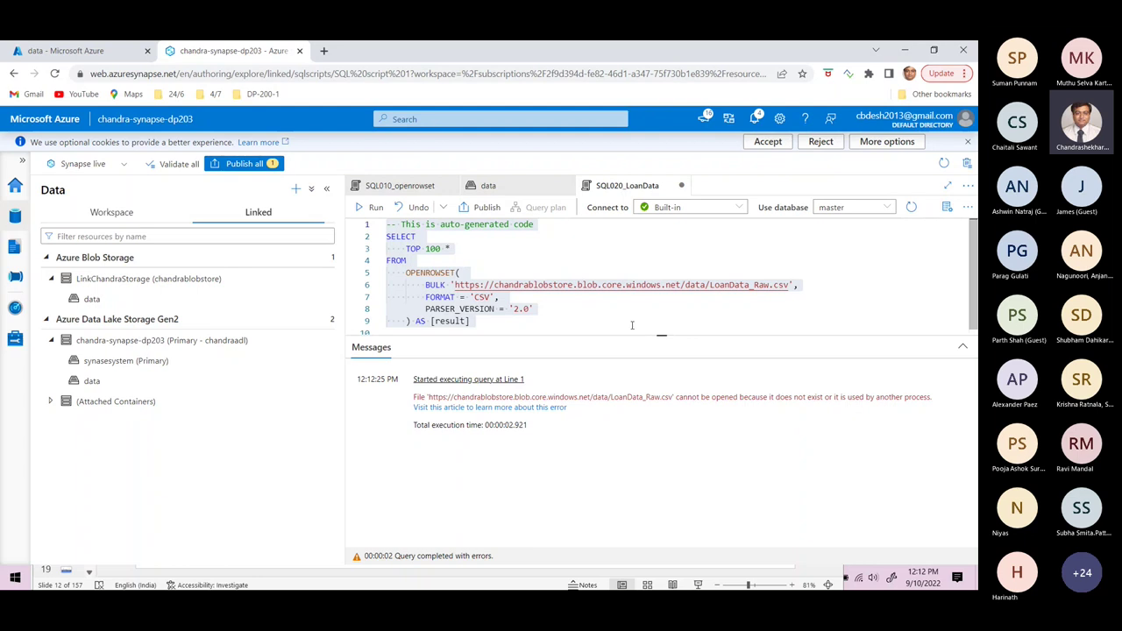
left_click_drag(659, 333, 660, 408)
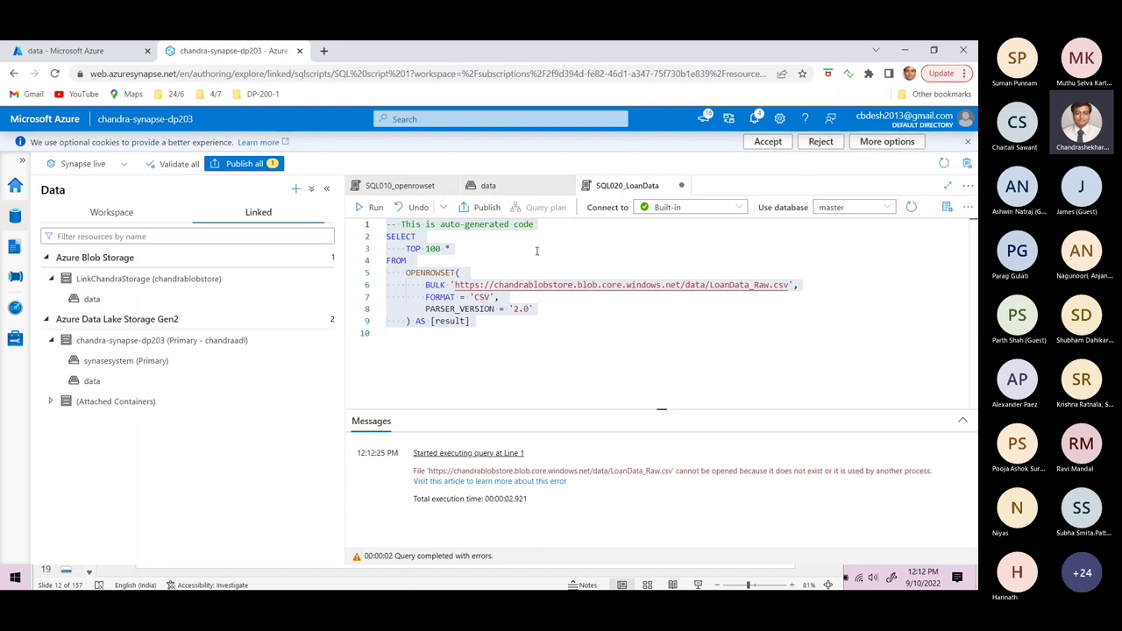
Step: Compare the file address with the one in the SQL010_openrowset script
left_click(405, 185)
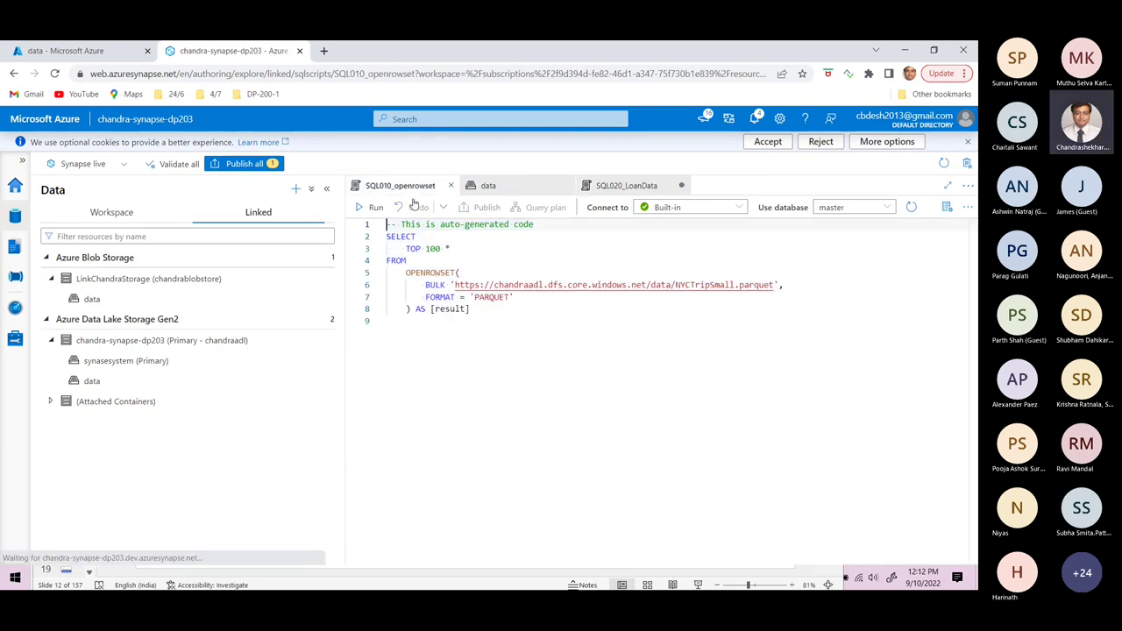
left_click(625, 186)
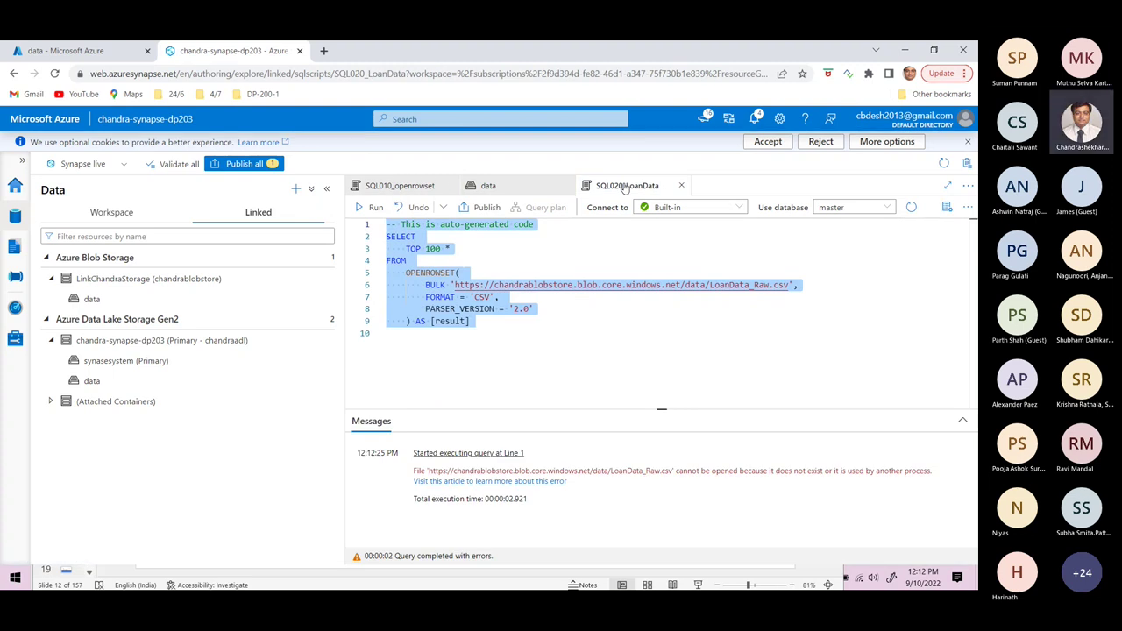
left_click(400, 187)
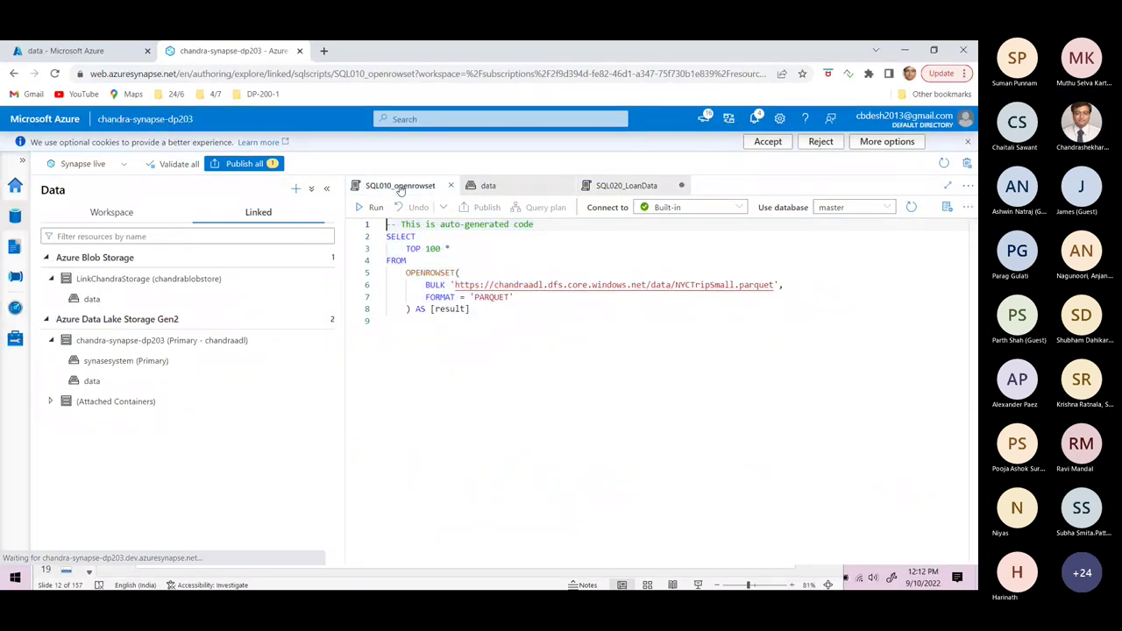
left_click(619, 186)
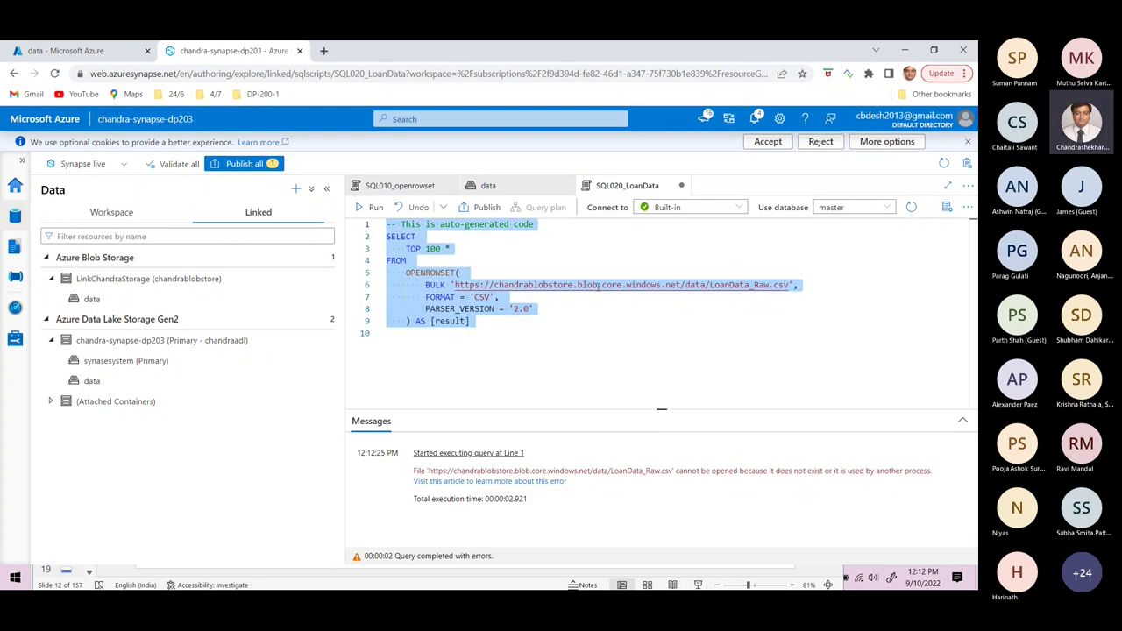
Step: Change the storage host in the file address to 'dfs' and rerun the query
left_click(596, 285)
key("BackSpace")
key("BackSpace")
key("BackSpace")
key("BackSpace")
type("dfs")
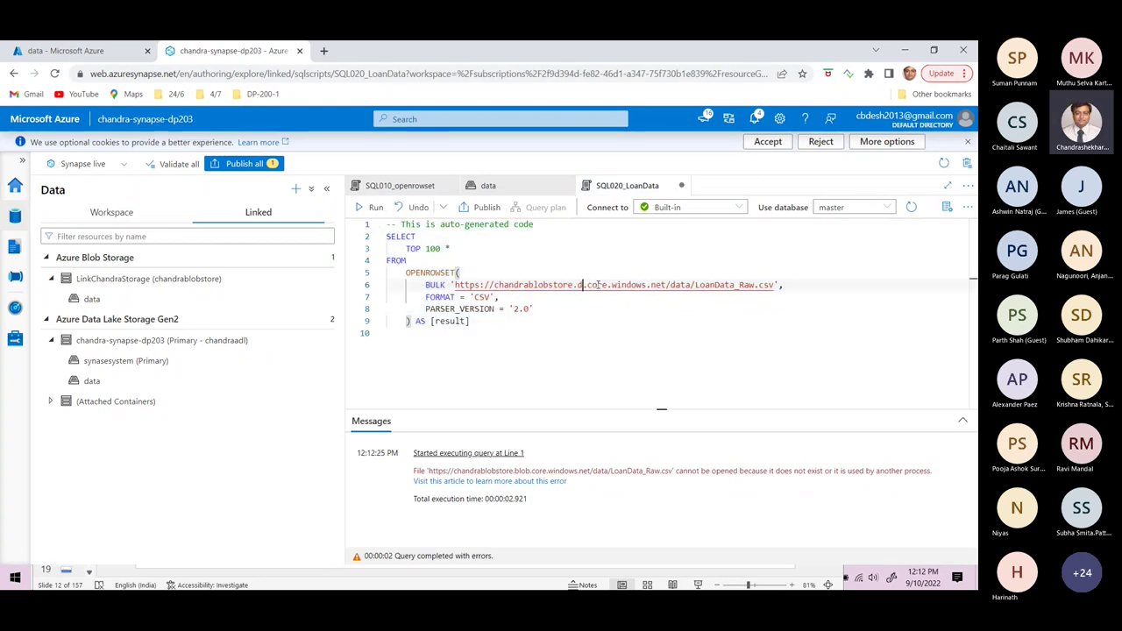
left_click(571, 318)
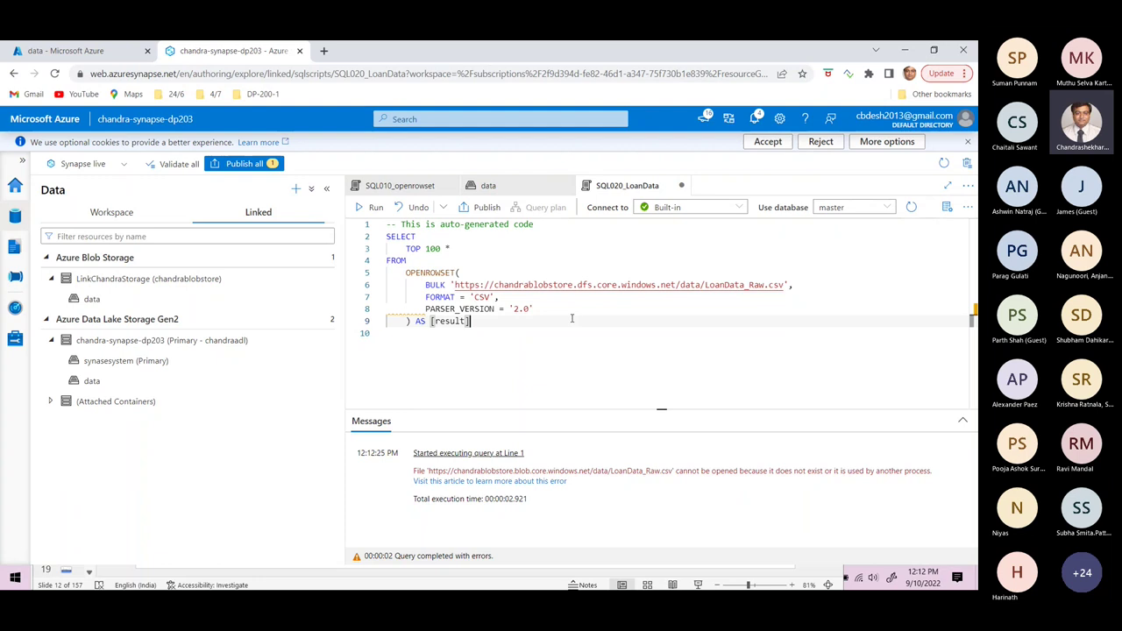
left_click(367, 208)
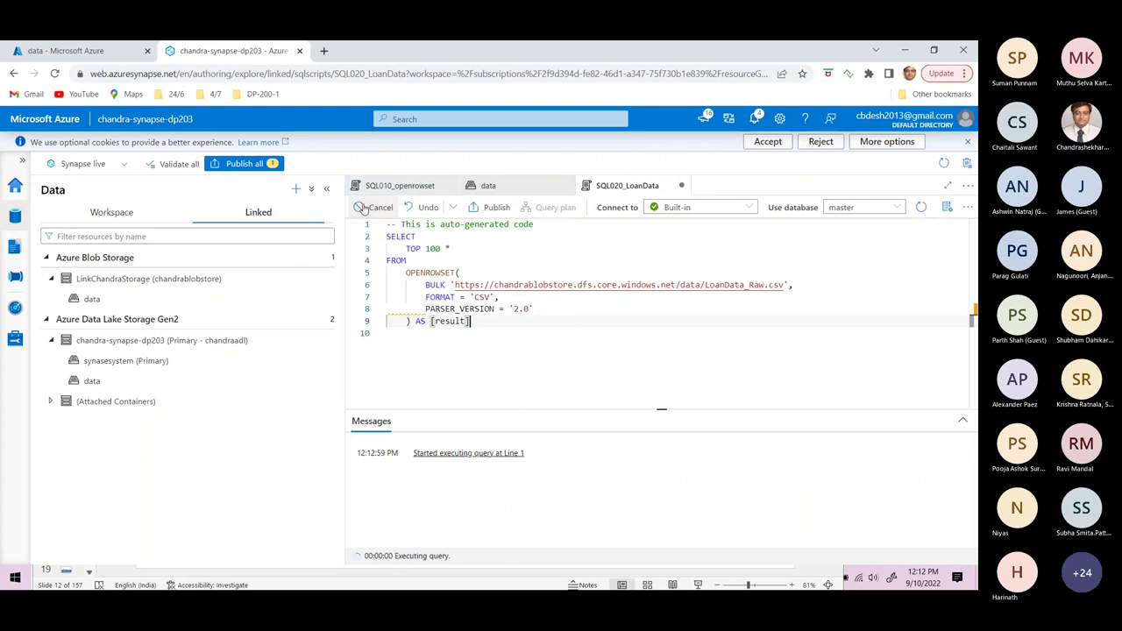
Step: Publish the edited script, rerun the selected query, then go to the storage container page
left_click(235, 164)
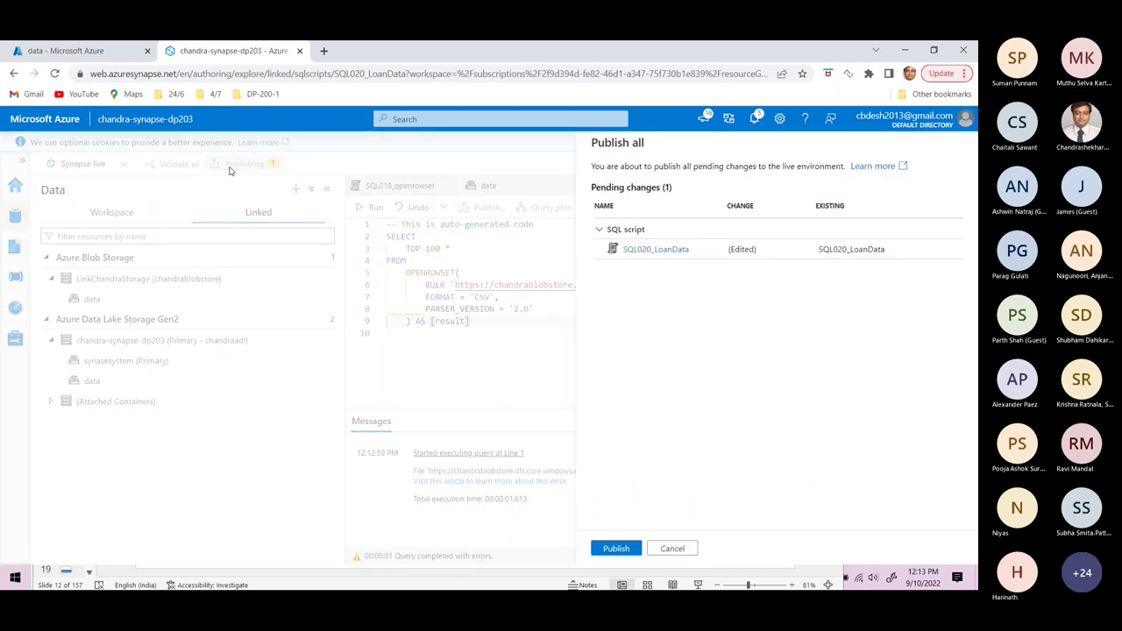
left_click(626, 550)
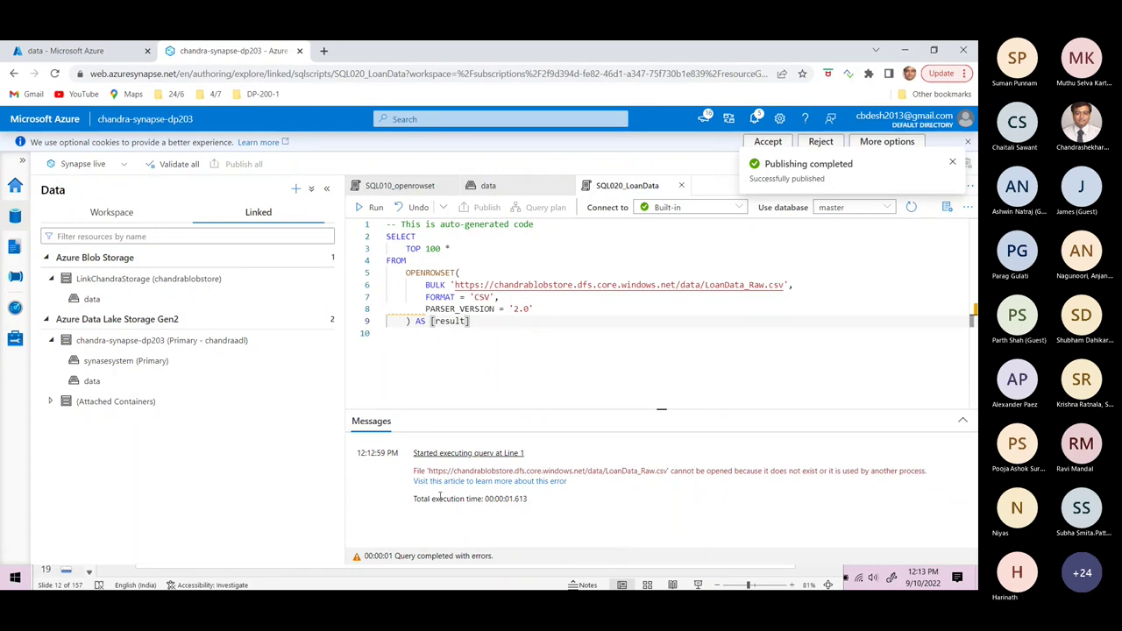
mouse_move(413, 313)
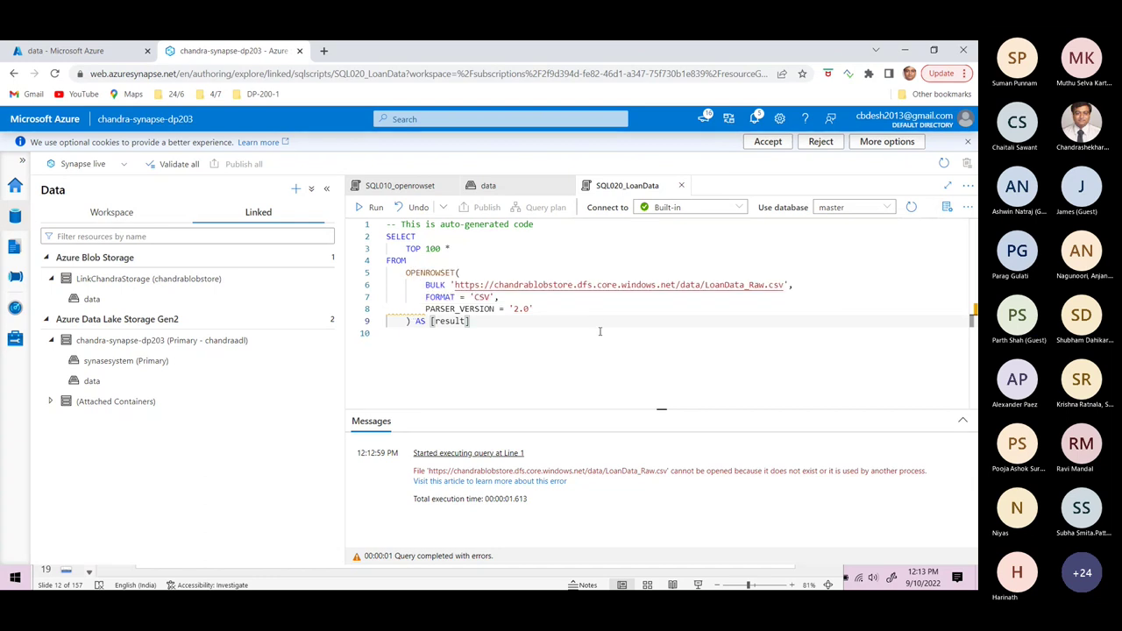
left_click_drag(472, 321, 385, 224)
left_click(368, 208)
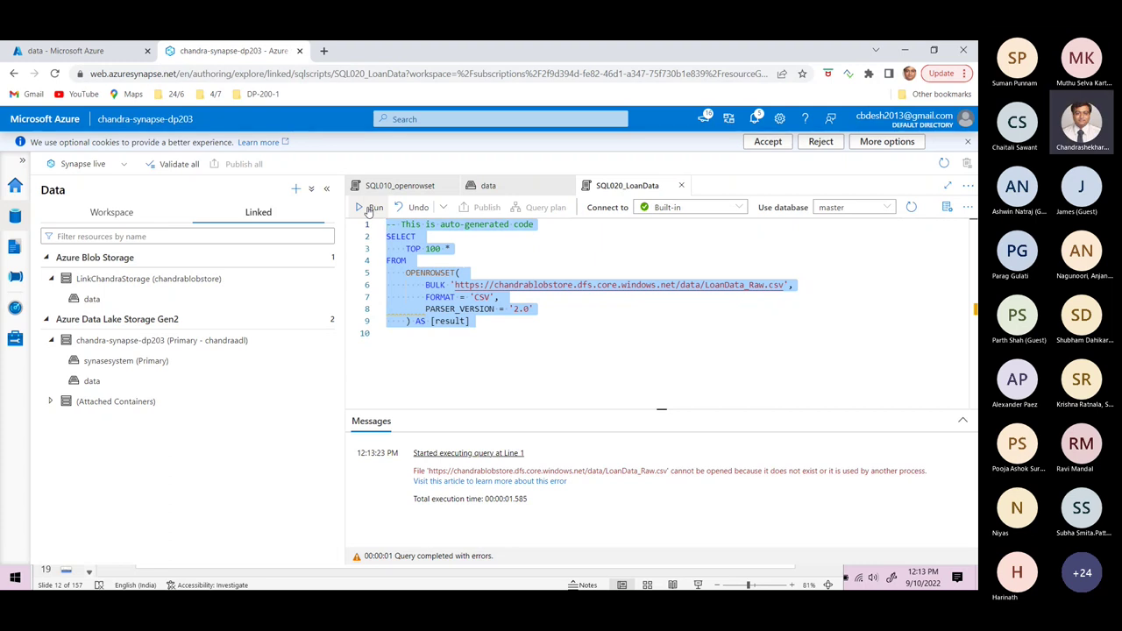
left_click(526, 328)
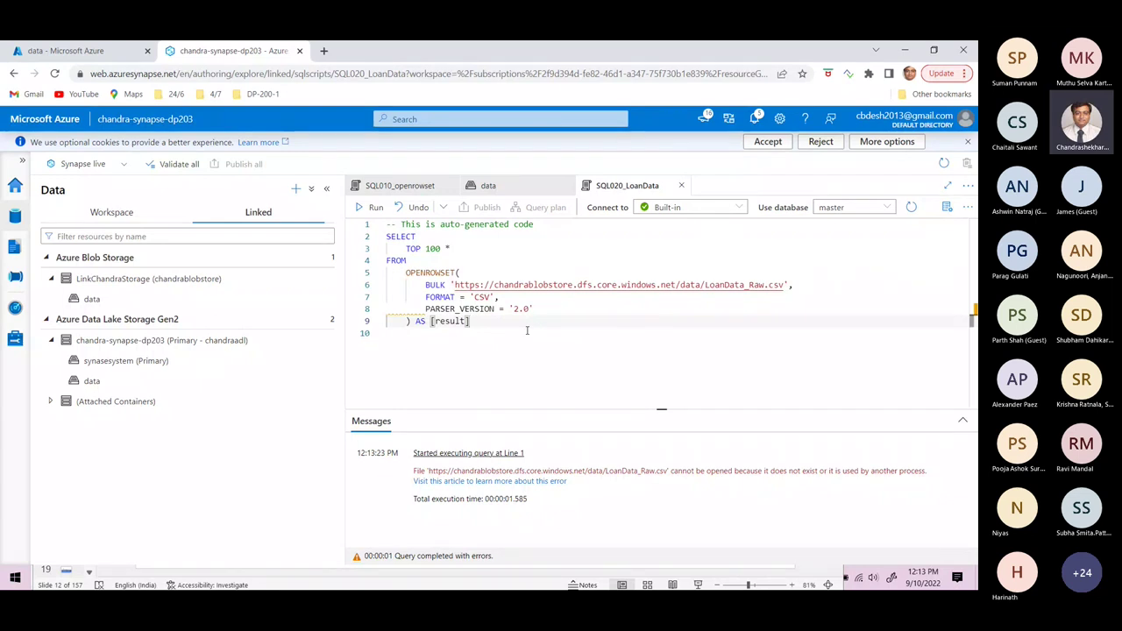
left_click(77, 50)
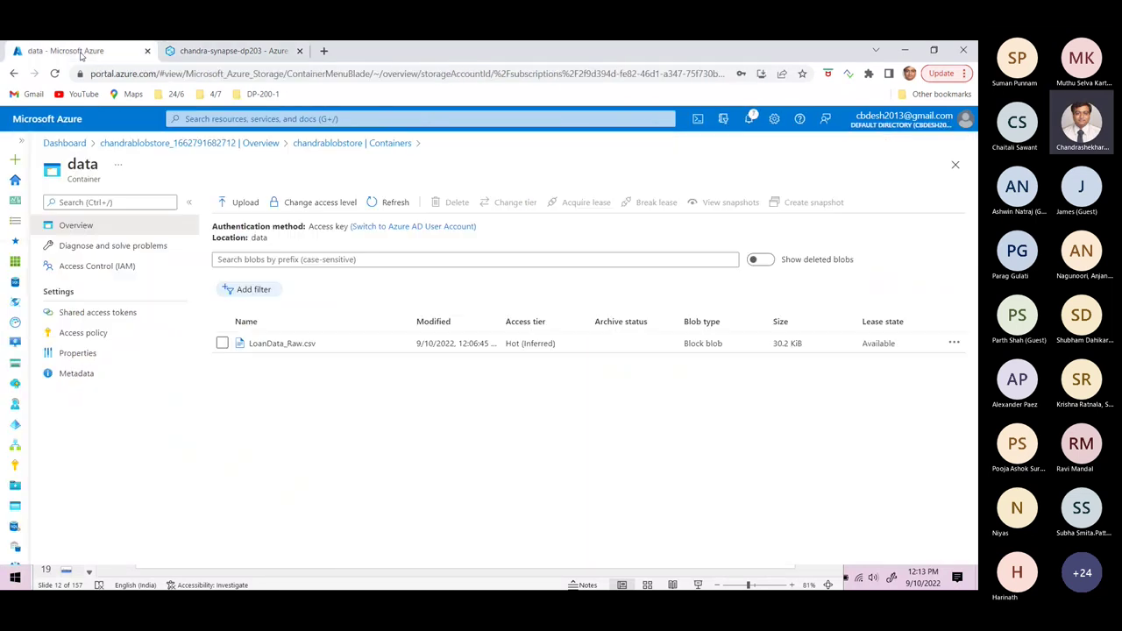
Step: Set the data container's access level to Container (anonymous read access for containers and blobs)
left_click(299, 207)
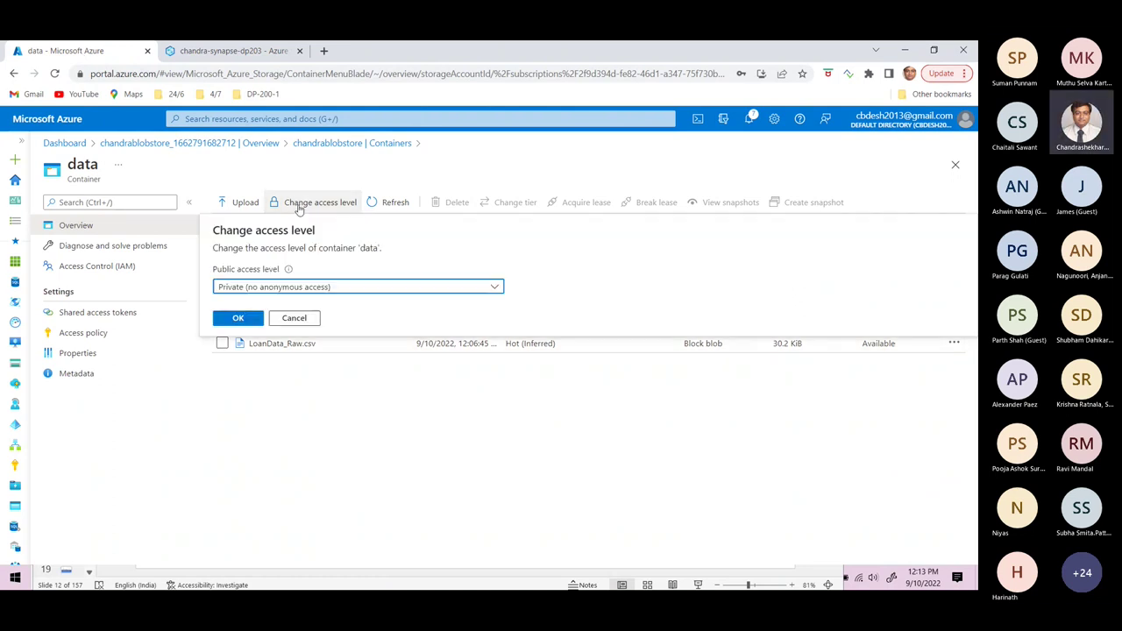
left_click(496, 288)
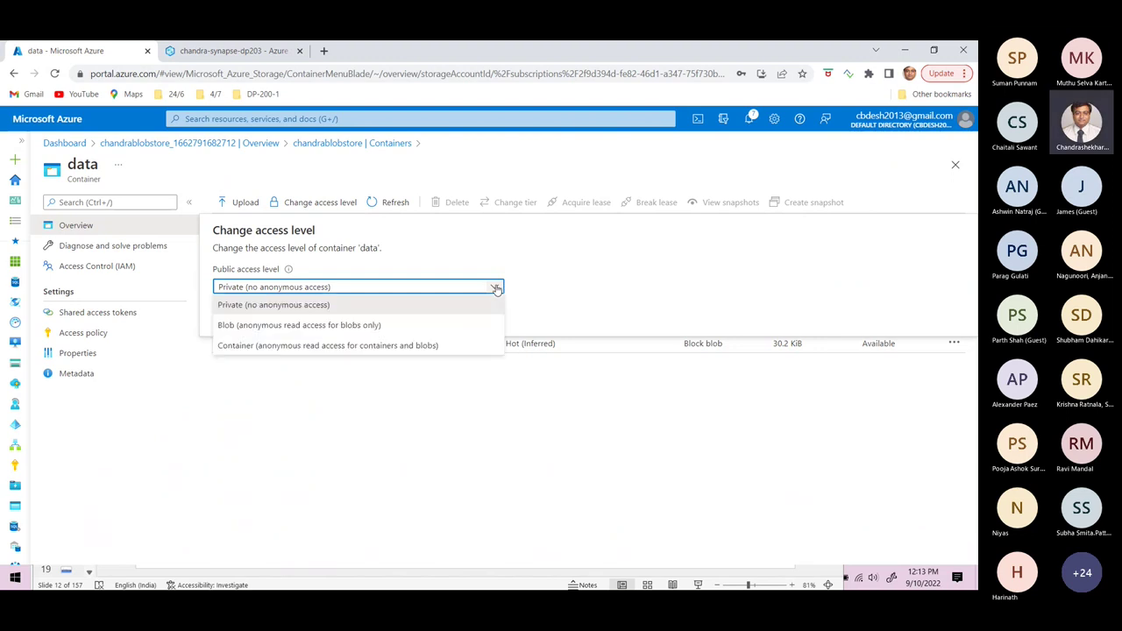
left_click(259, 345)
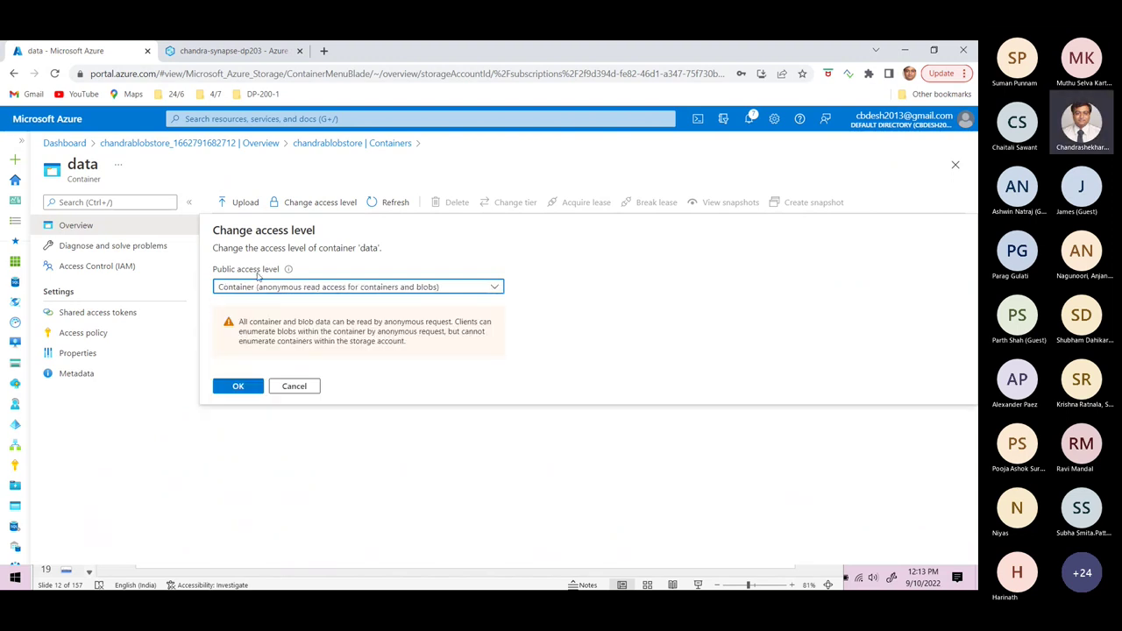
left_click(240, 388)
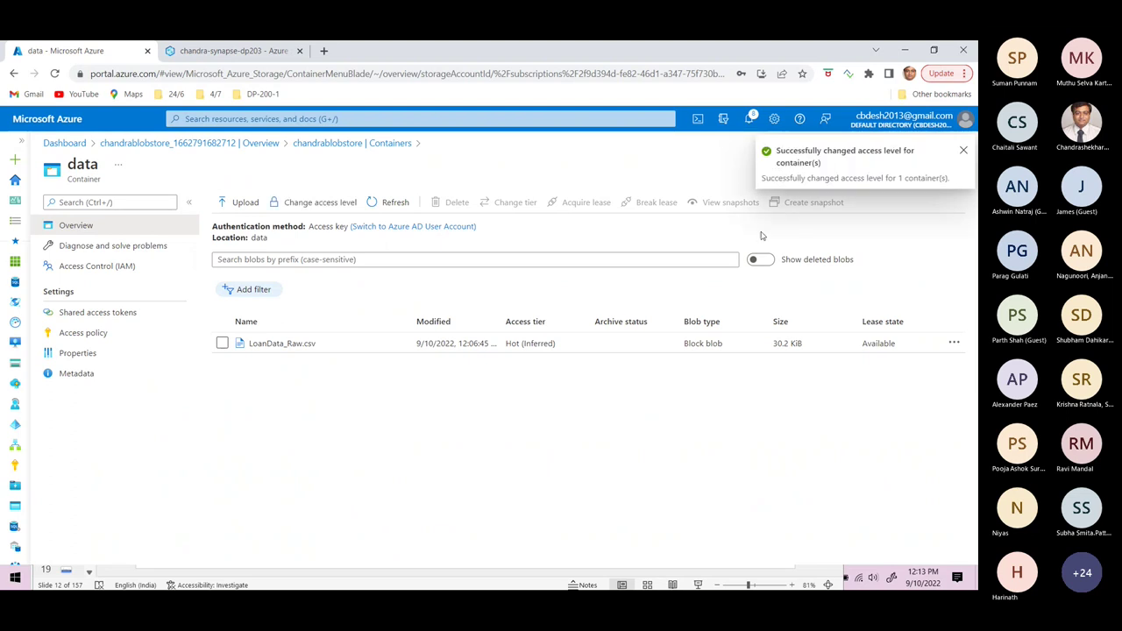
left_click(963, 151)
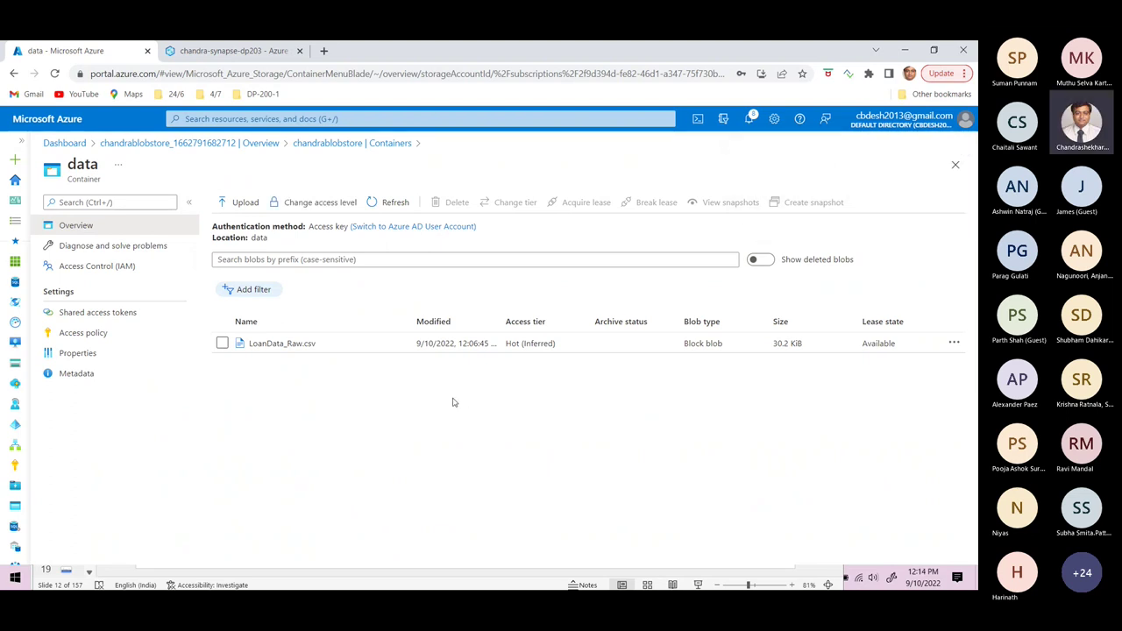
left_click(222, 55)
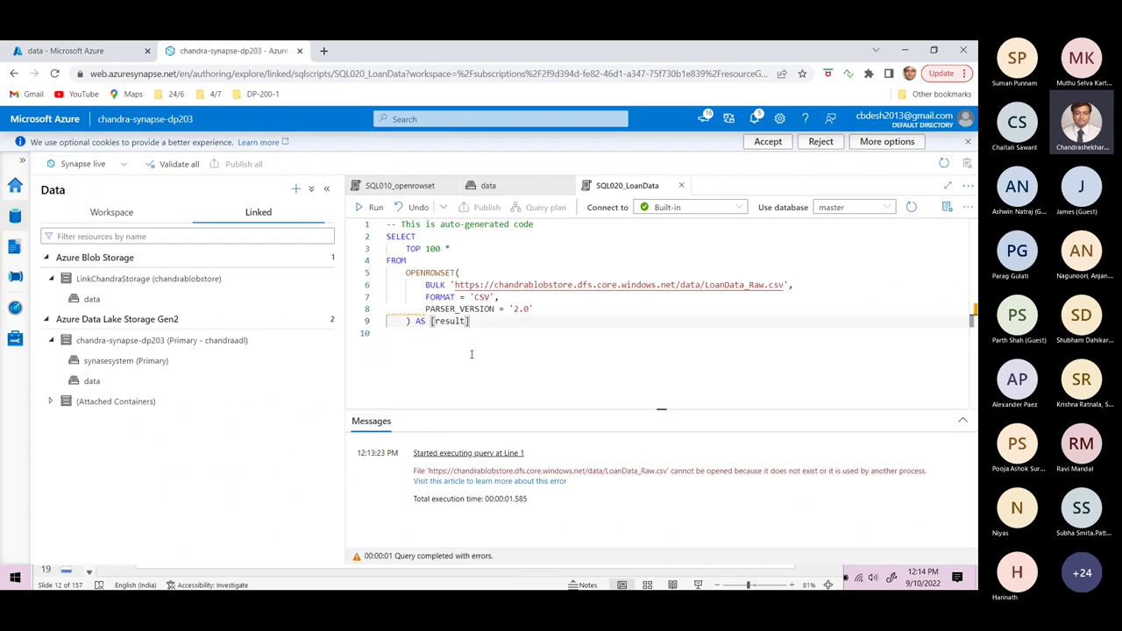
Step: Rerun the whole SQL020_LoanData script twice; LoanData_Raw.csv still cannot be opened
left_click_drag(483, 317, 387, 226)
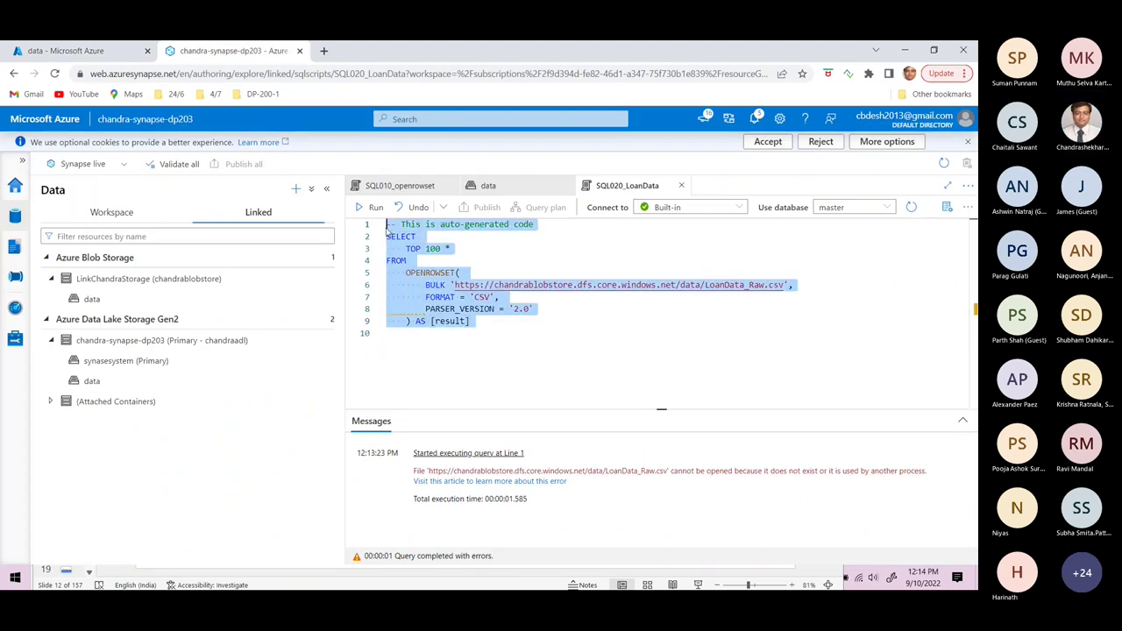
left_click(372, 208)
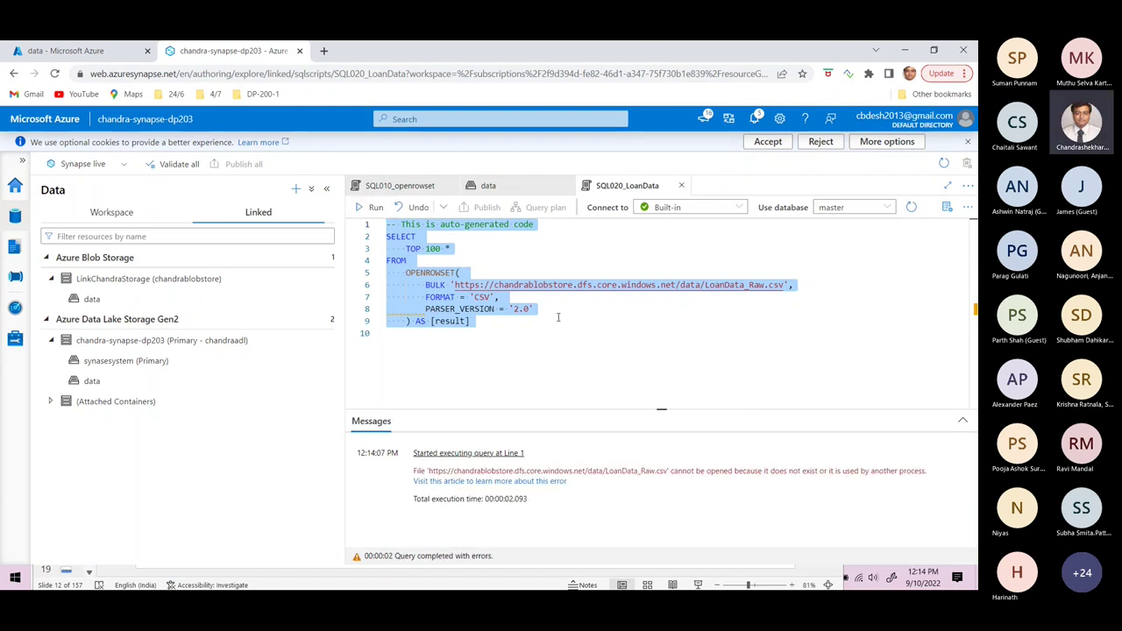
left_click_drag(472, 321, 387, 225)
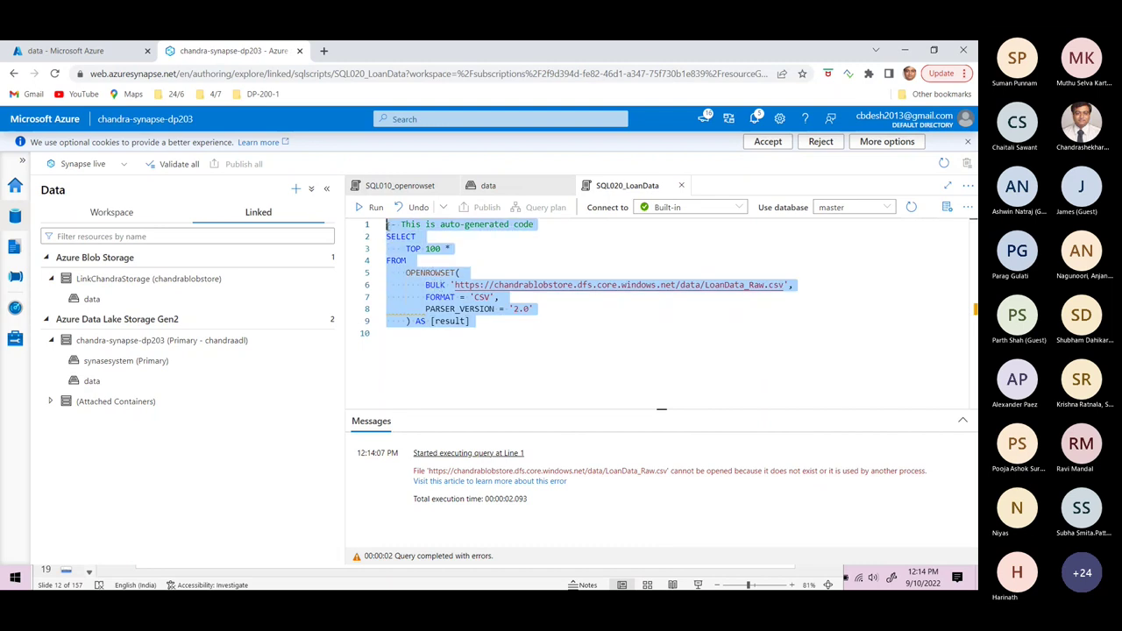
left_click(372, 211)
Step: Switch to SQL010_openrowset and back, then place the cursor after 'dfs' in the URL
left_click(406, 187)
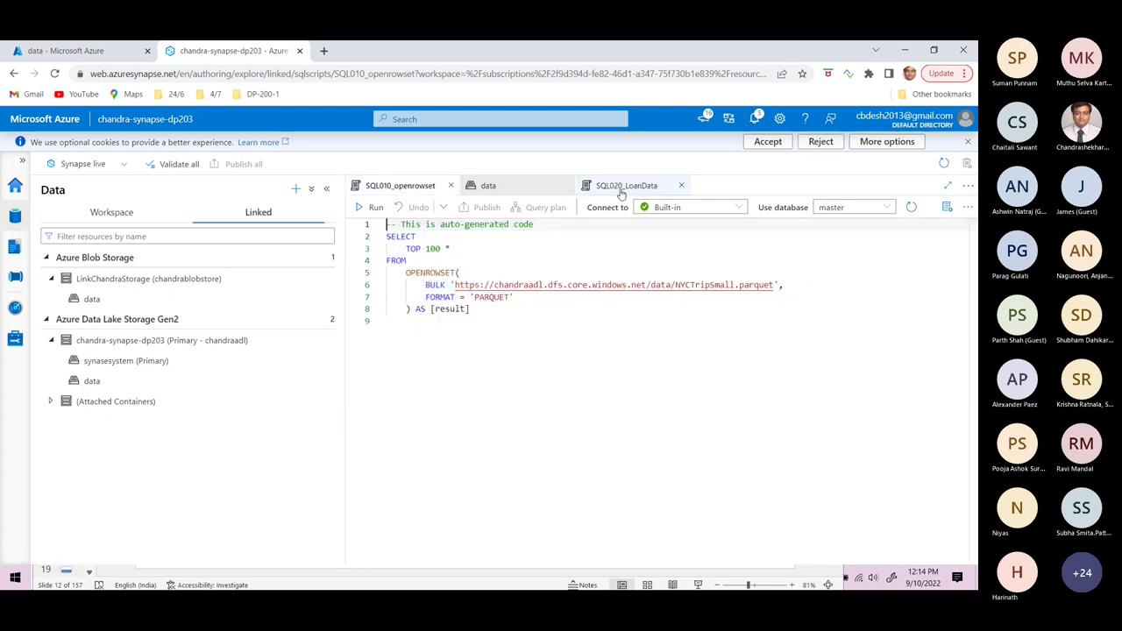
left_click(621, 186)
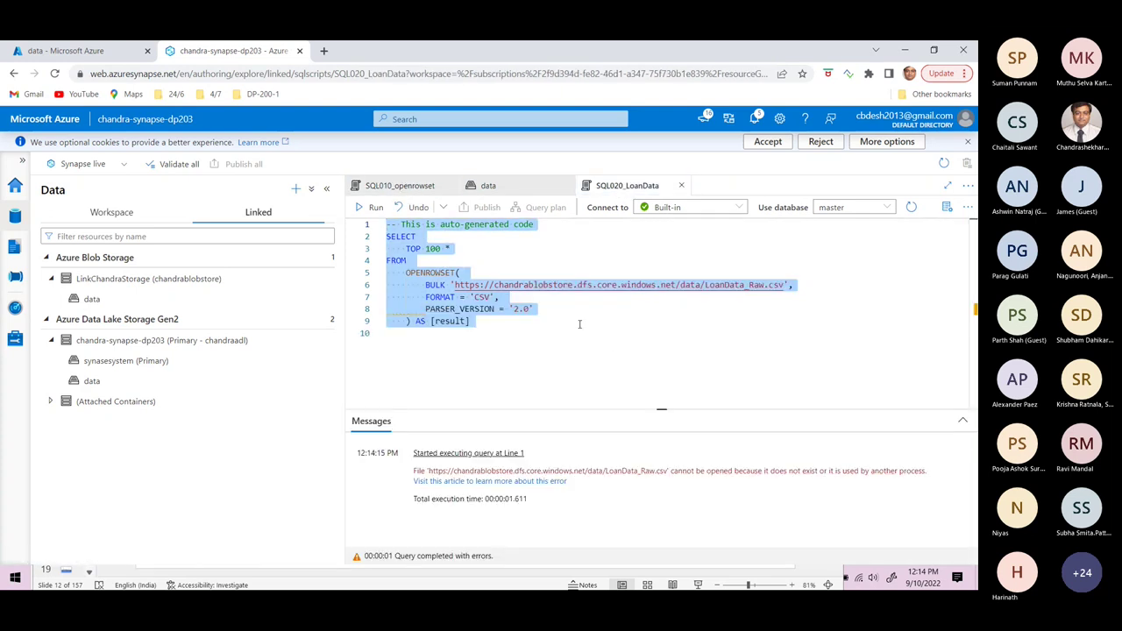
left_click(577, 325)
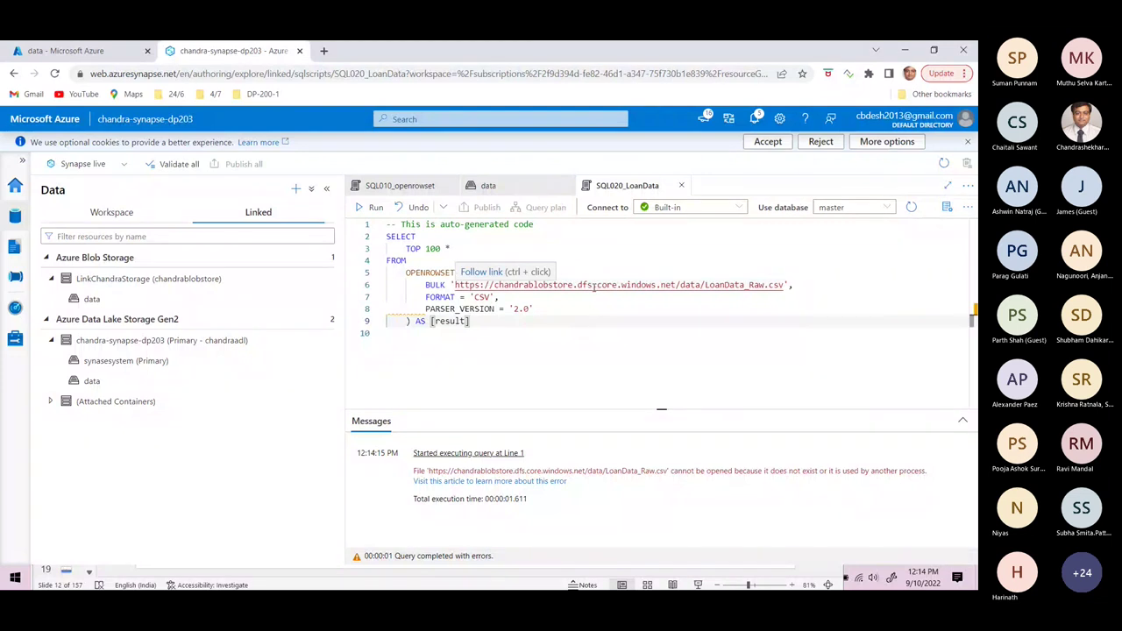
left_click(592, 285)
Step: Change 'dfs' to 'blob' in the BULK URL and rerun, returning Id, Loan_ID and Gender columns
key("BackSpace")
key("BackSpace")
key("BackSpace")
type("blob")
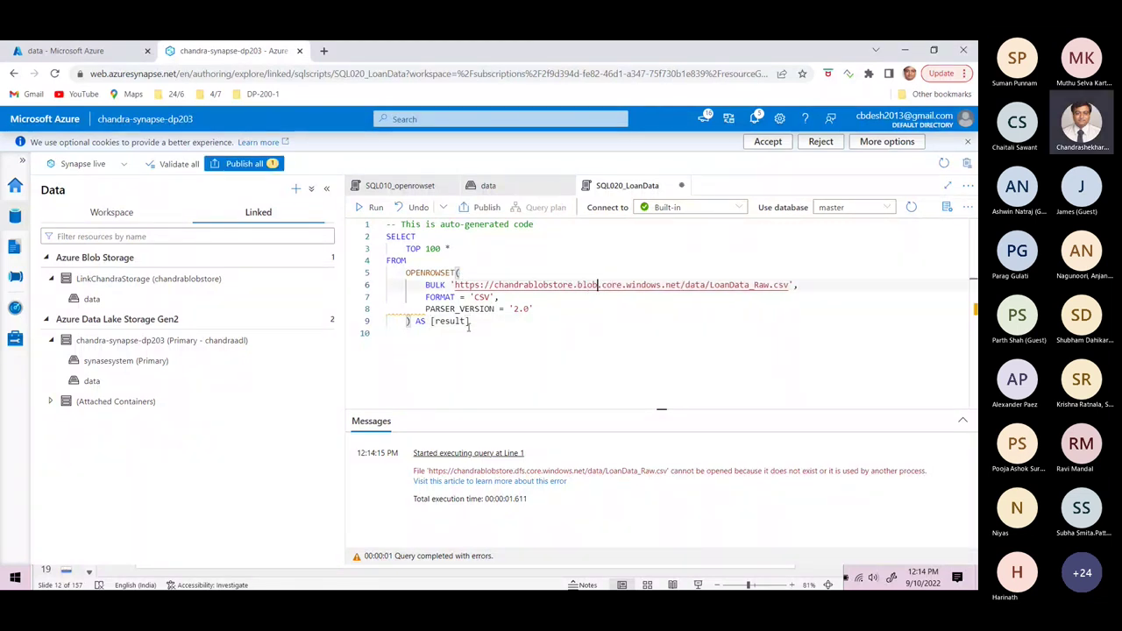
left_click_drag(494, 333, 387, 224)
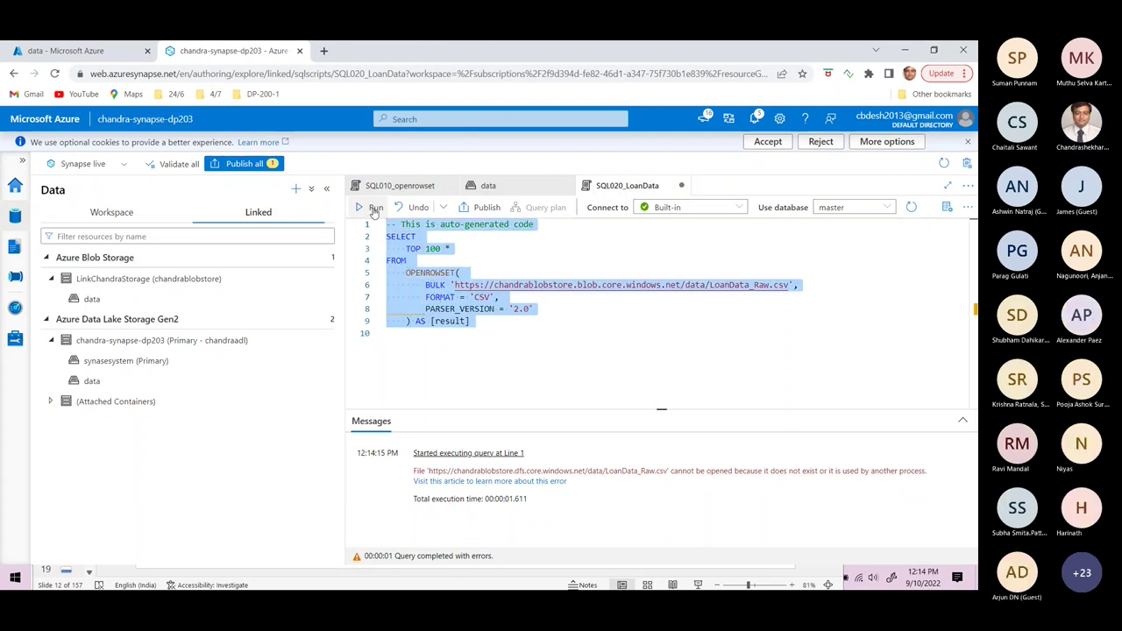
left_click(374, 210)
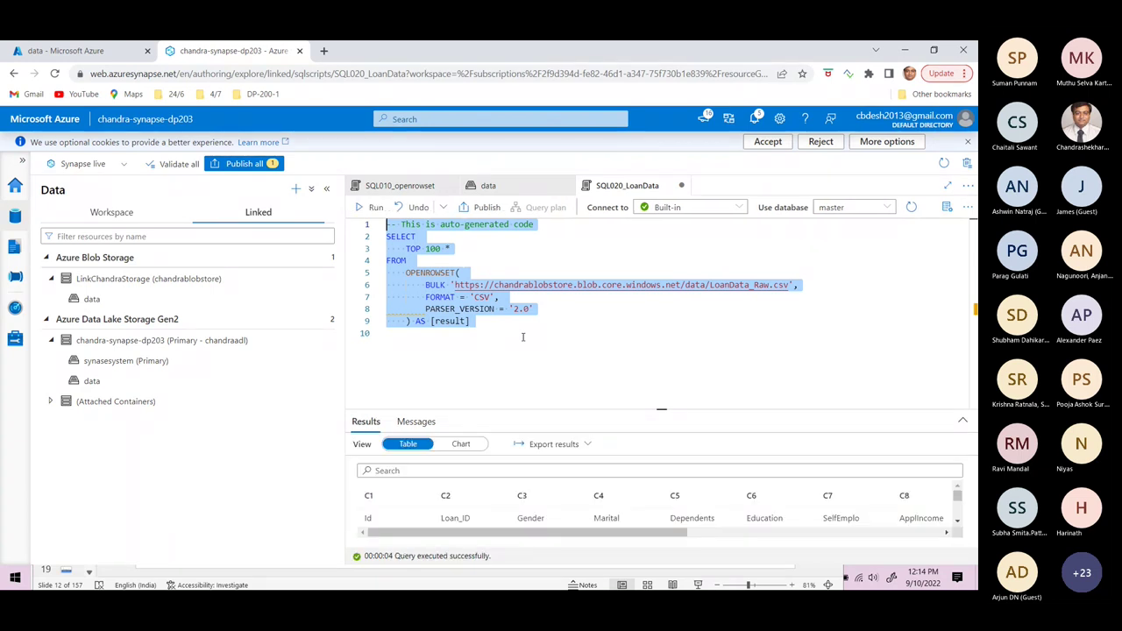
left_click(550, 335)
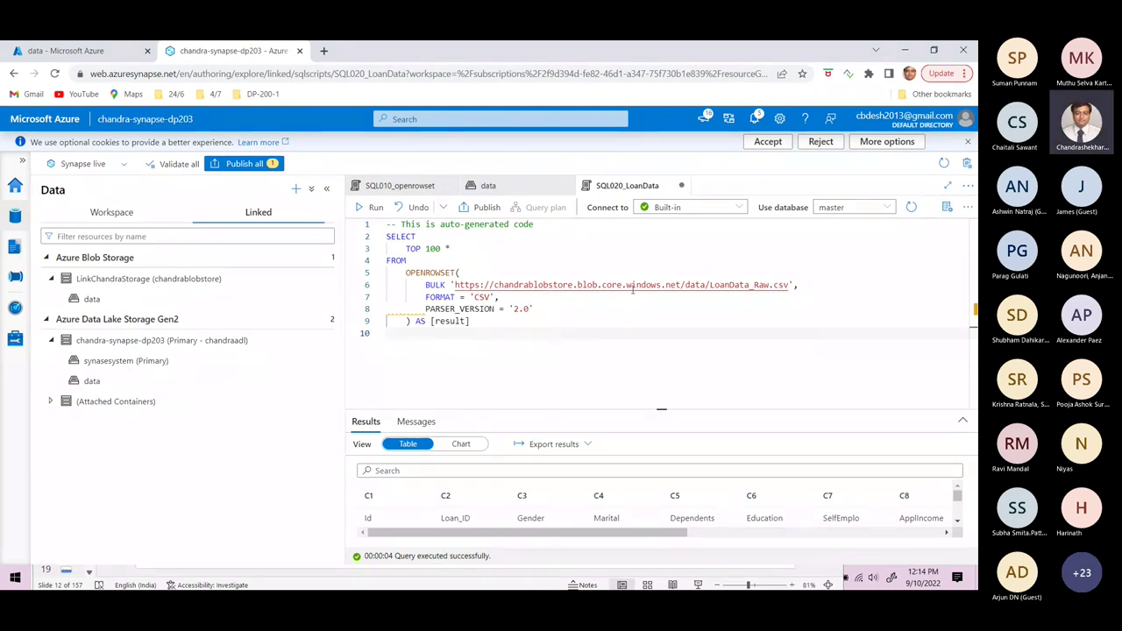
left_click(497, 325)
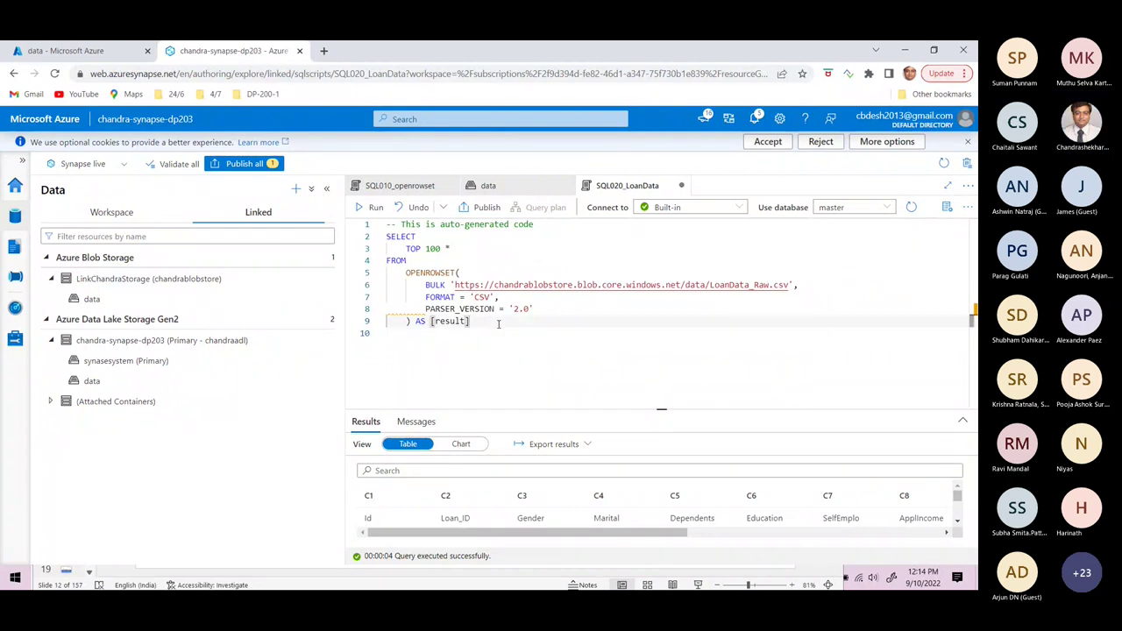
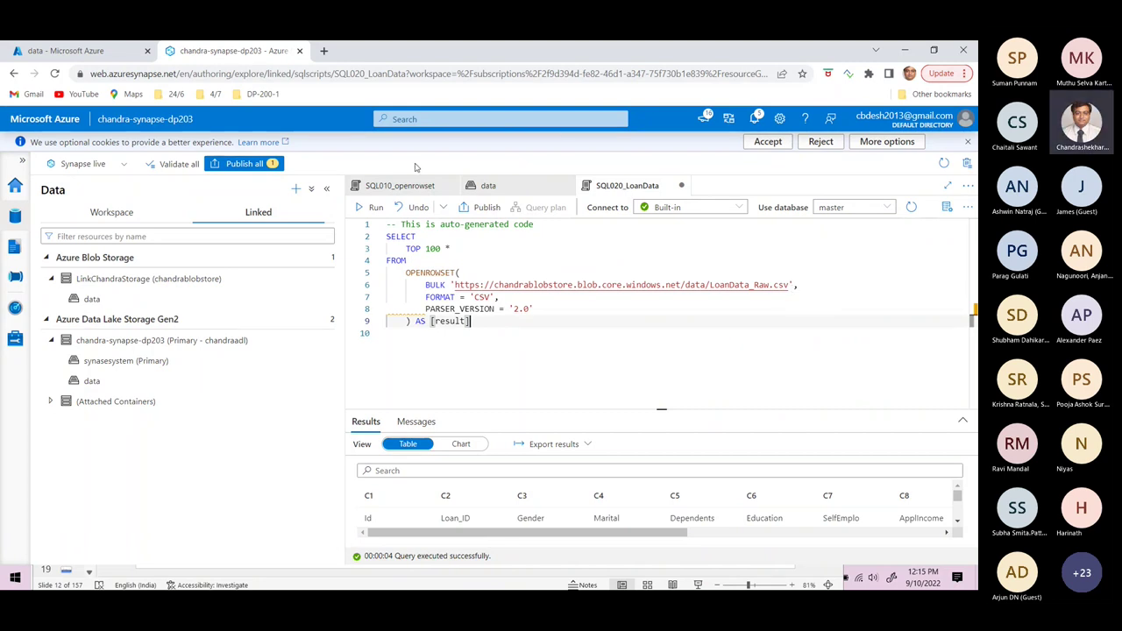
Step: Glance at the SQL010_openrowset query, then publish the edited SQL020_LoanData script
left_click(400, 186)
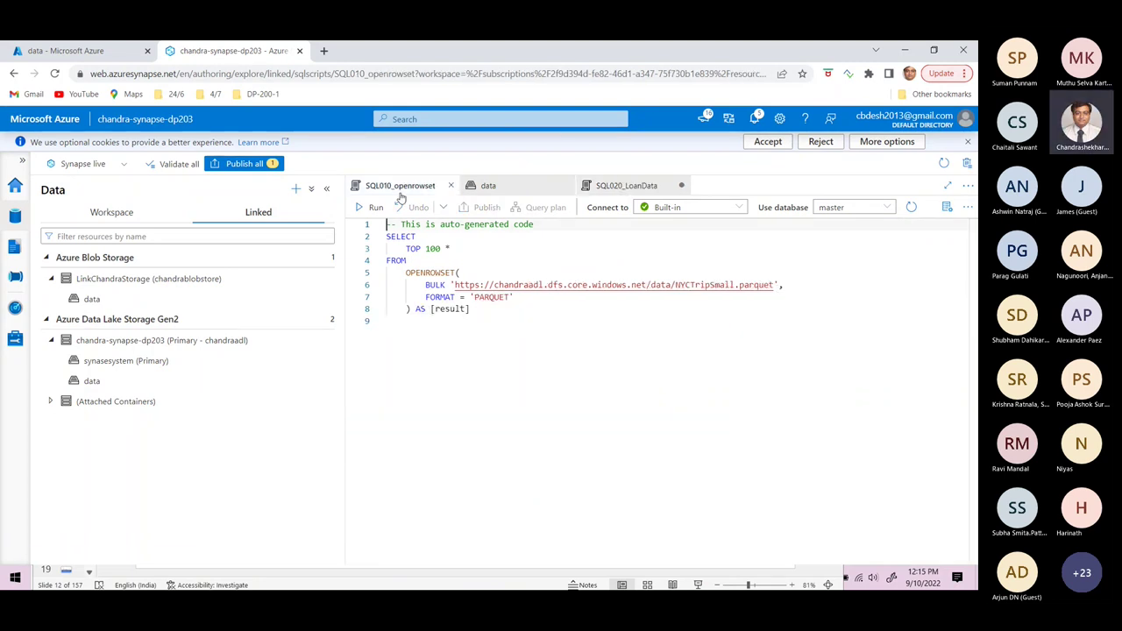
left_click(625, 186)
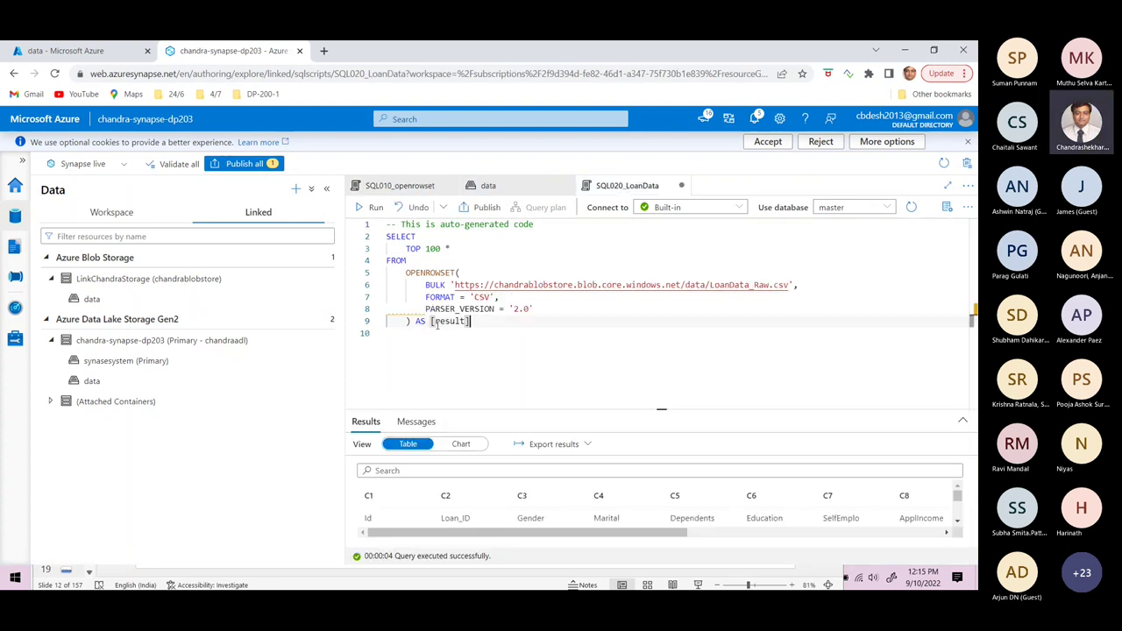
mouse_move(423, 309)
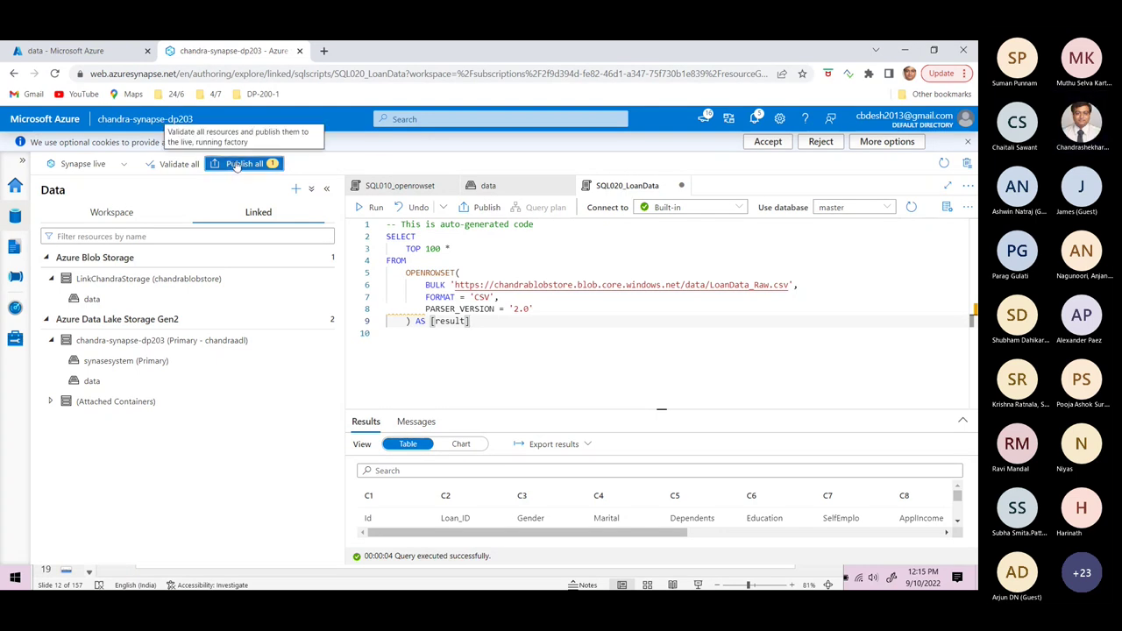
left_click(236, 164)
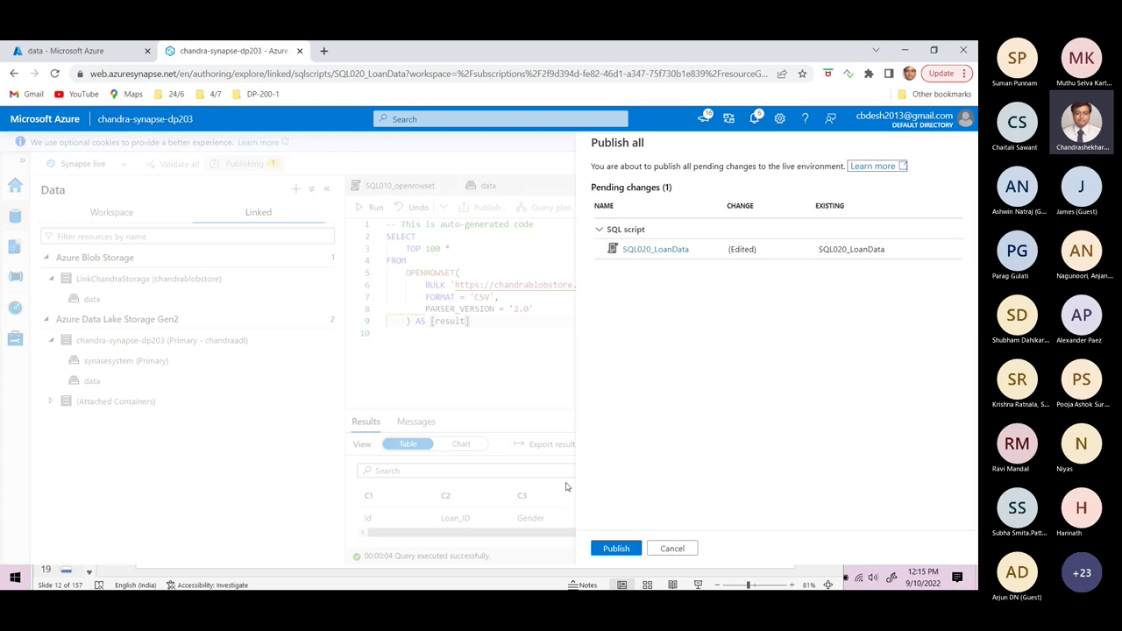
left_click(617, 549)
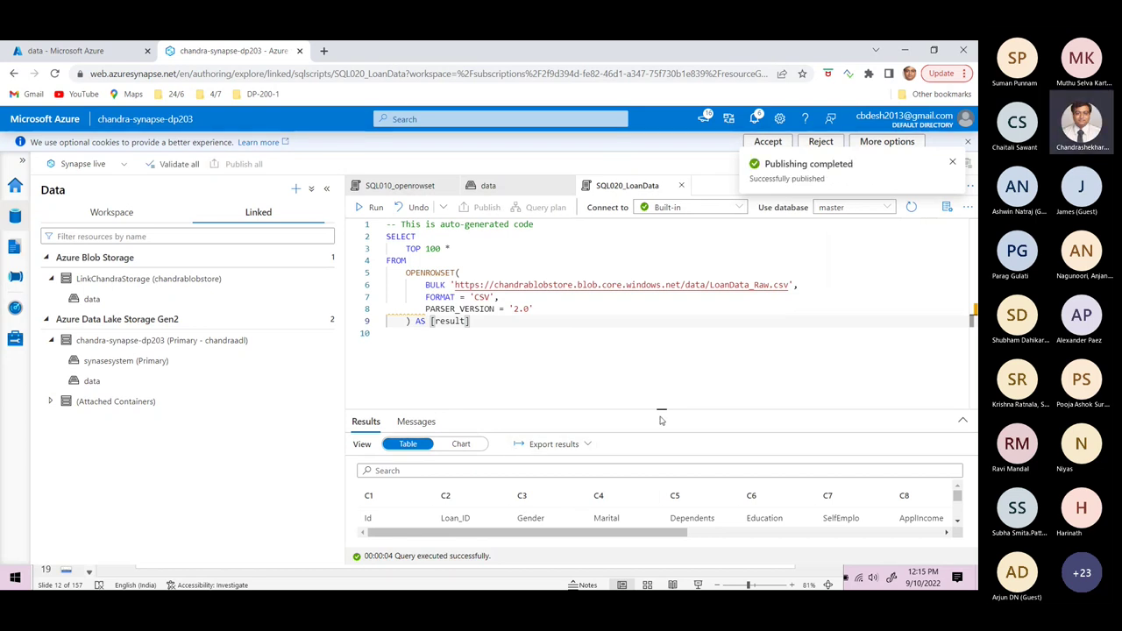
Step: Enlarge the results grid to show the loan rows and highlight the storage URL in BULK
left_click_drag(662, 410, 659, 337)
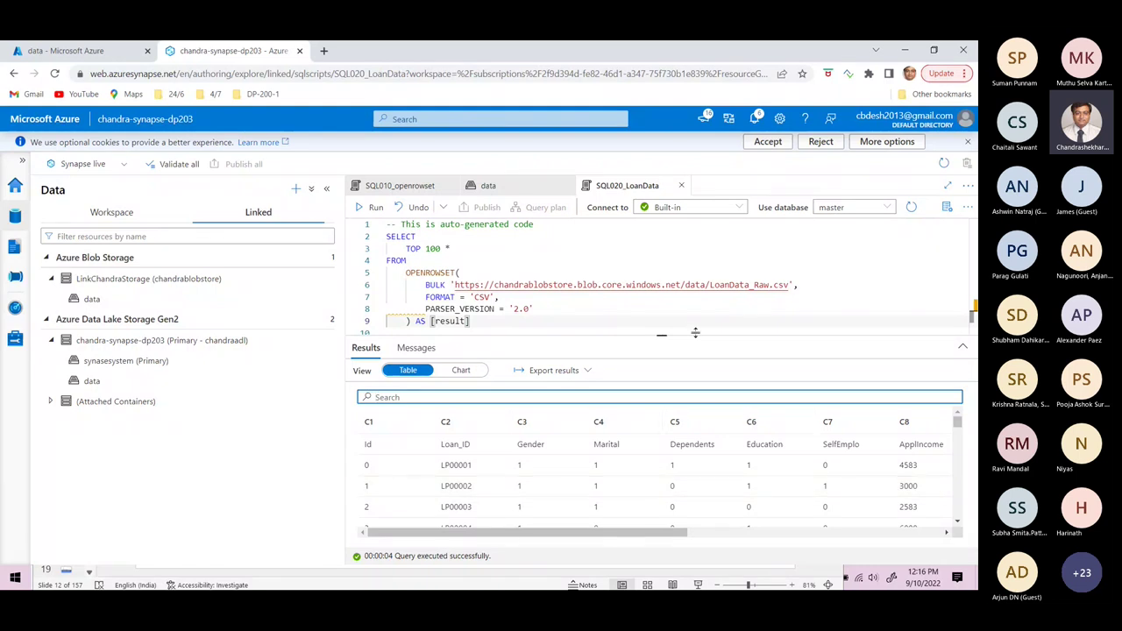
left_click_drag(589, 285, 789, 285)
left_click(821, 287)
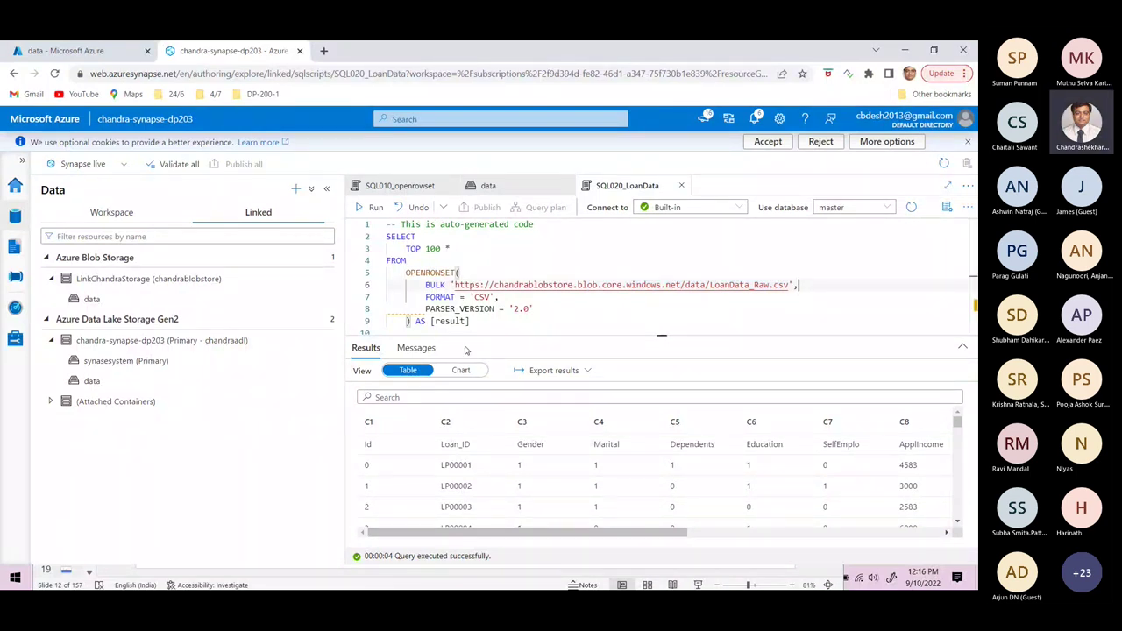
Step: Minimize the AzureSynapseAnalyticsV3 and DP-203 exam preparation PowerPoint decks
key("alt+Tab")
key("alt+Tab")
key("alt+Tab")
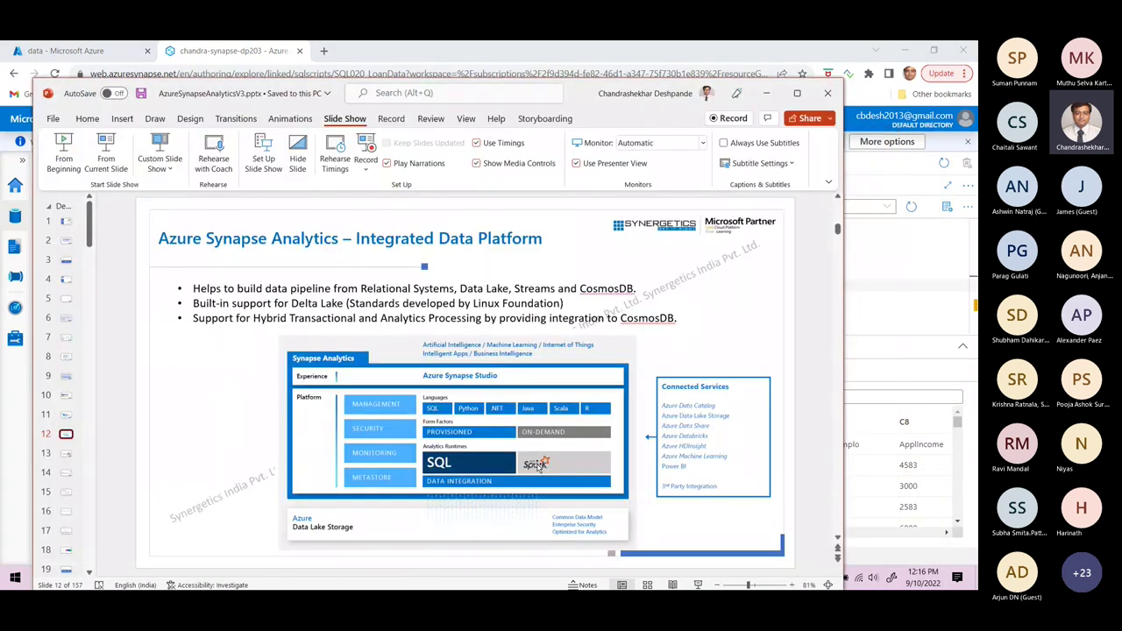
key("alt+Tab")
key("alt+Tab")
key("alt+Tab")
key("alt+Tab")
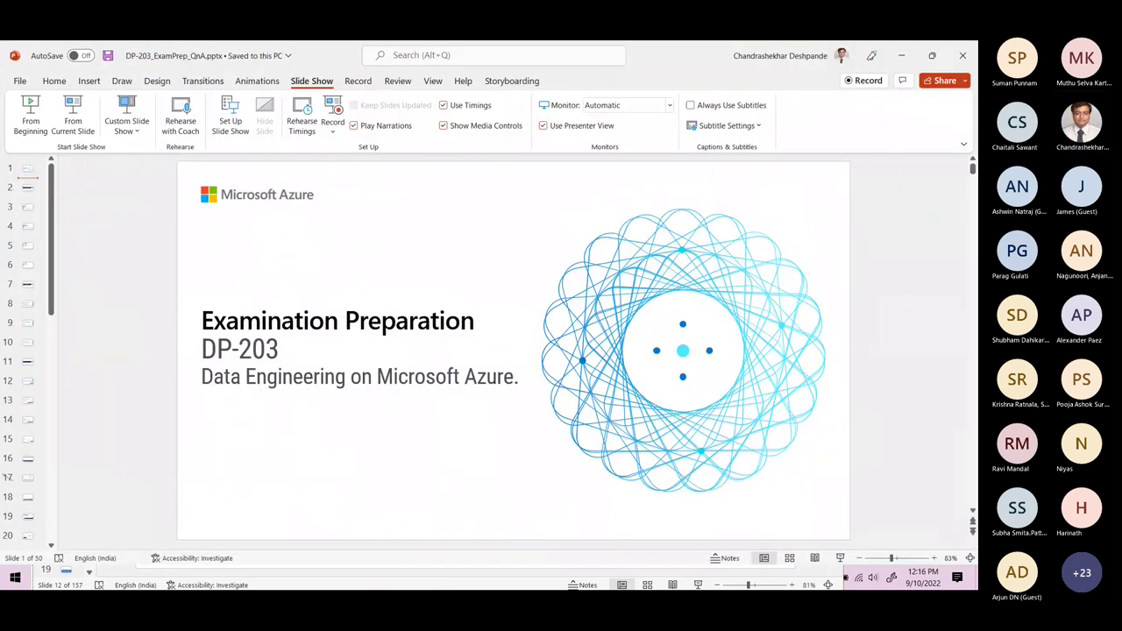
key("alt+Tab")
key("alt+Tab")
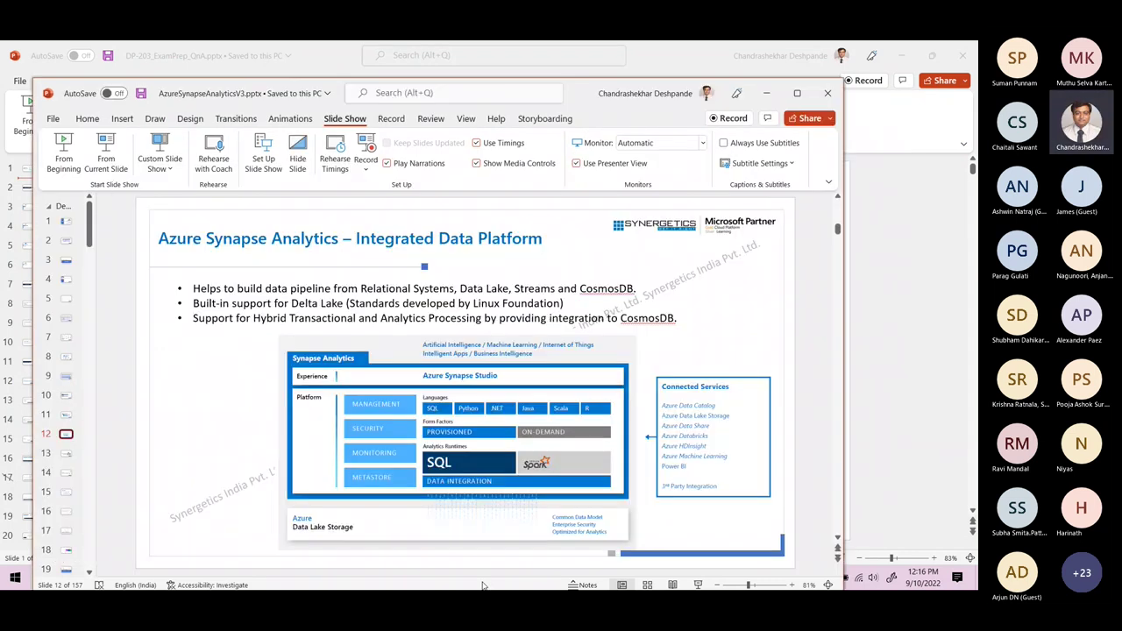
left_click(766, 93)
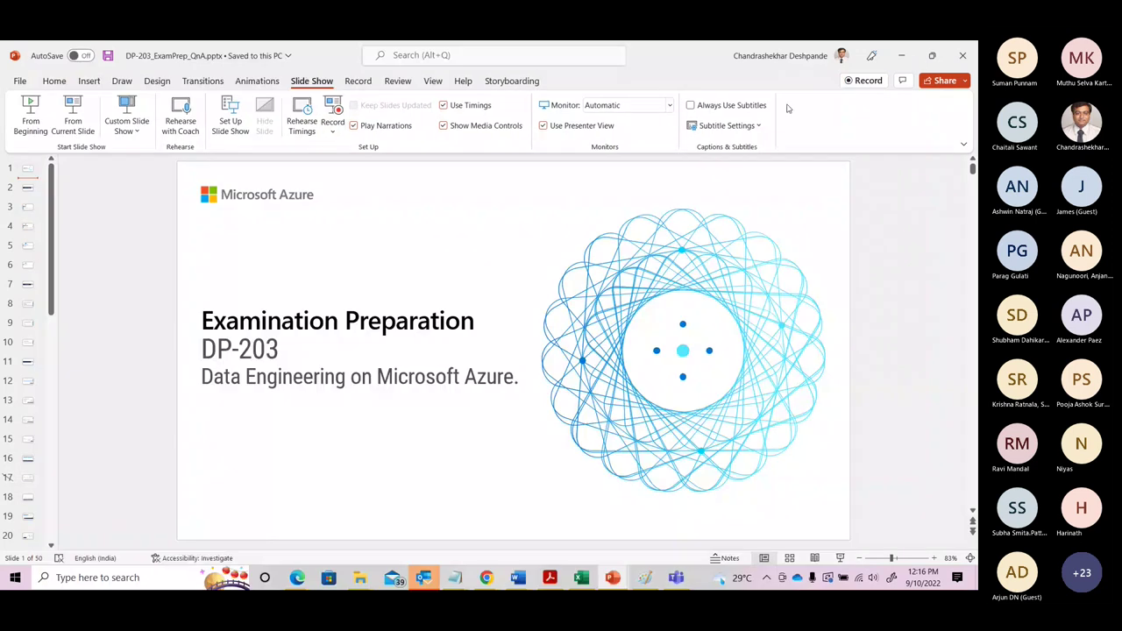
left_click(904, 55)
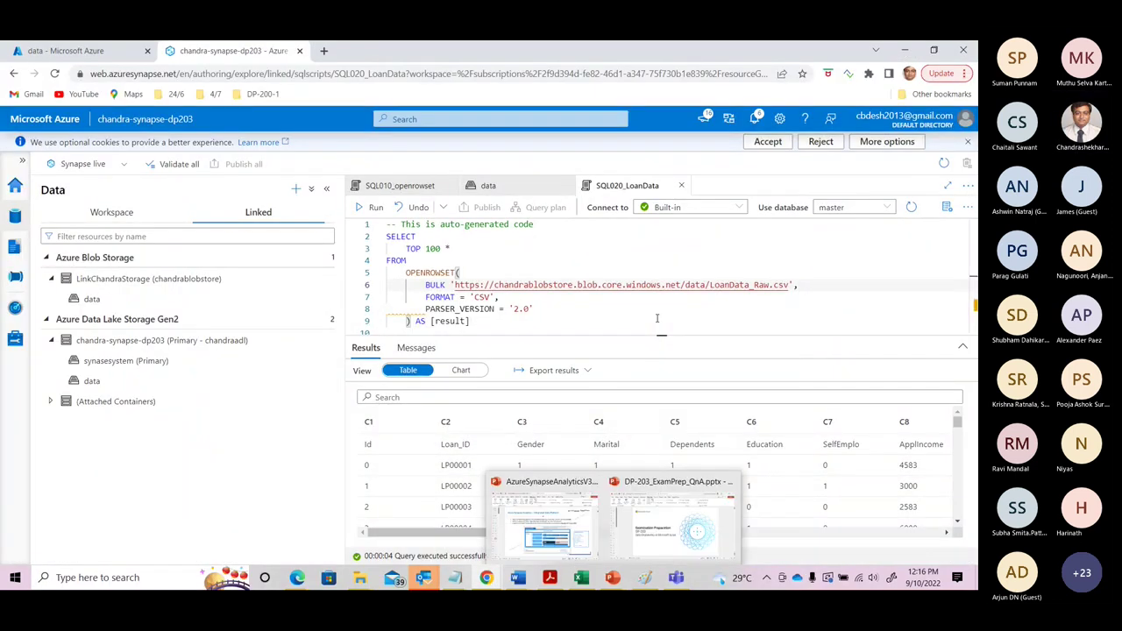
Step: Put the caret after the last query line and close one of the open Word documents
left_click(637, 326)
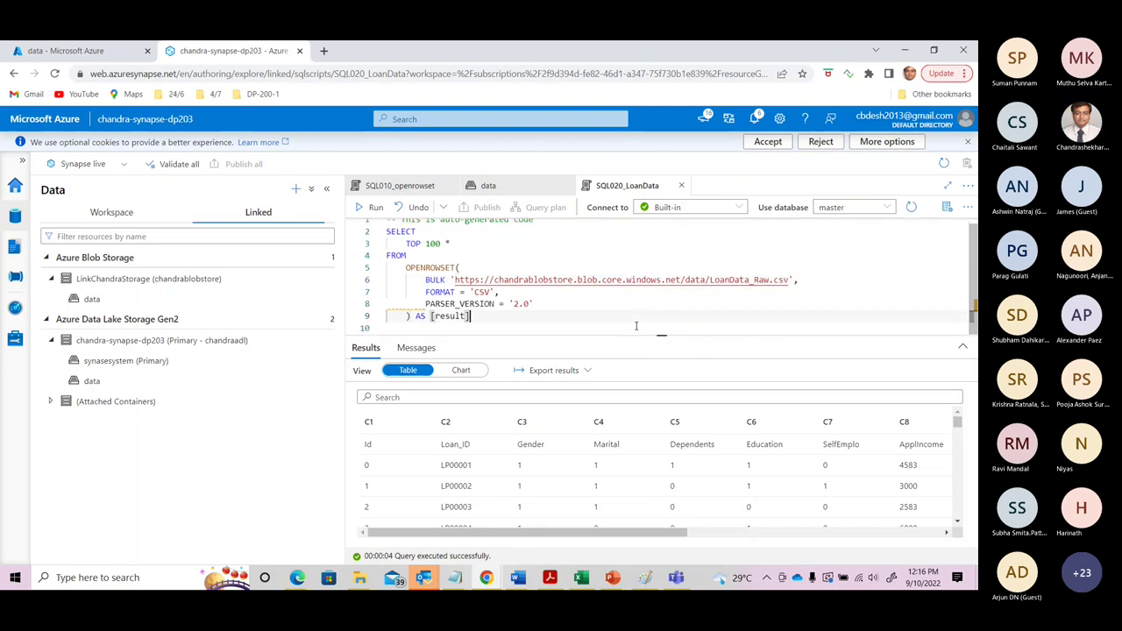
mouse_move(524, 585)
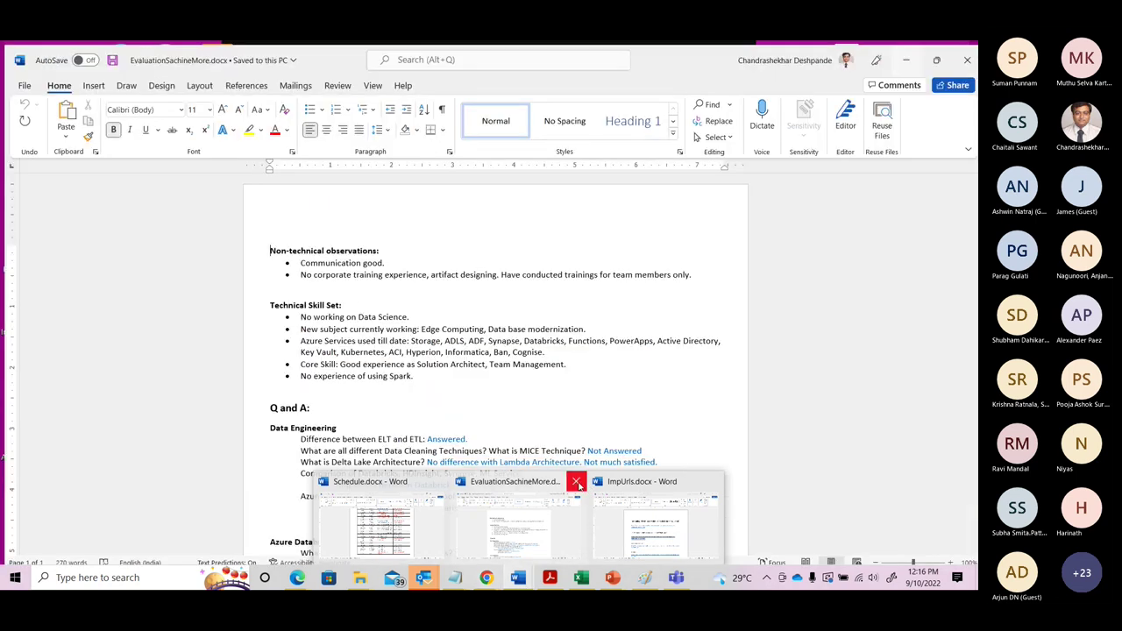
left_click(576, 481)
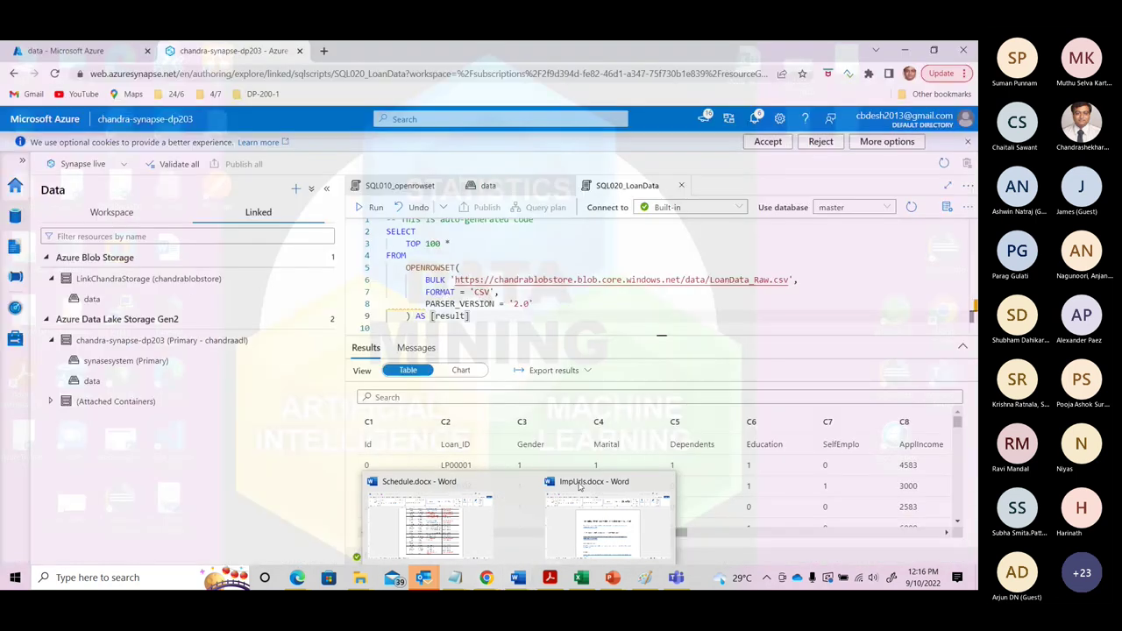
Step: Bring the DP-203 workshop folder window forward from the File Explorer taskbar icon
mouse_move(362, 583)
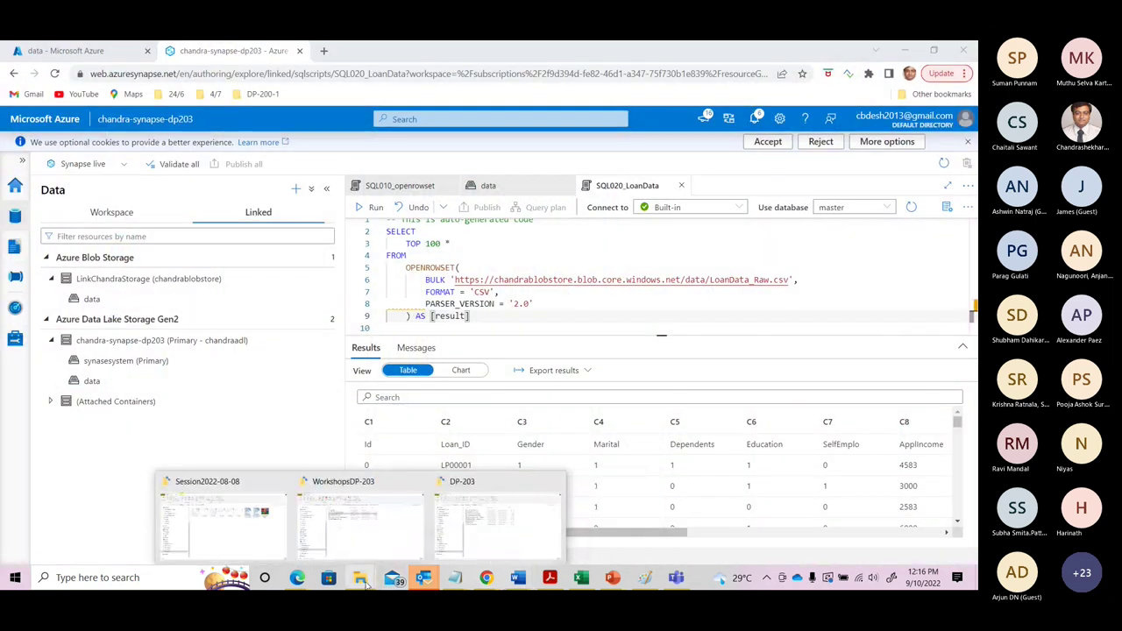
left_click(479, 485)
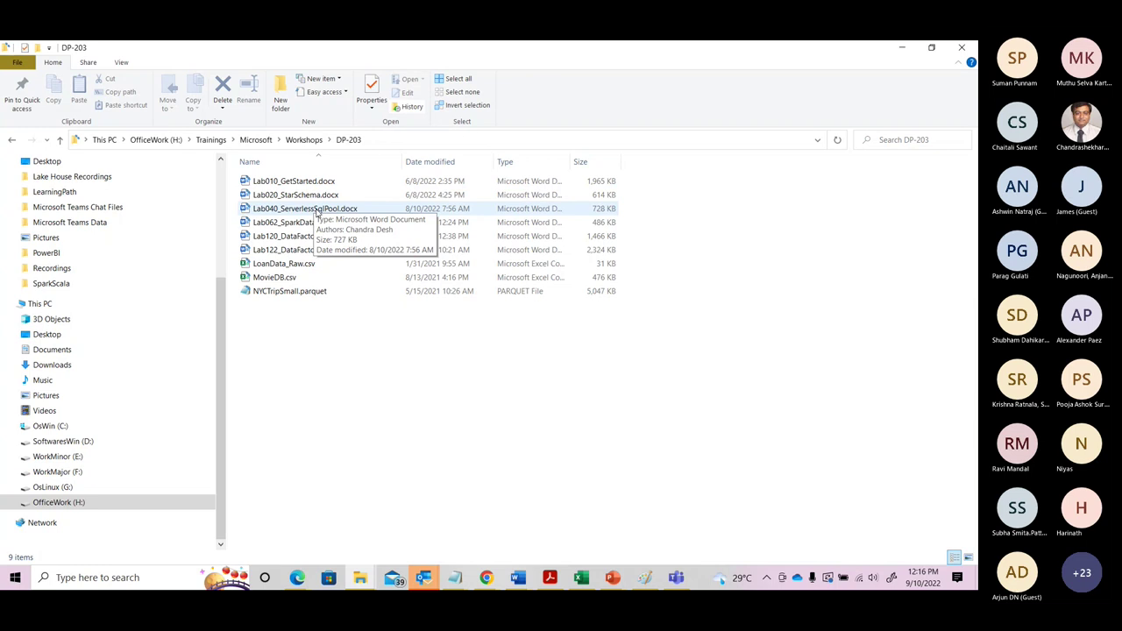
Step: Open Lab040_ServerlessSqlPool.docx, scroll through its steps, and return to Synapse Studio
double_click(317, 211)
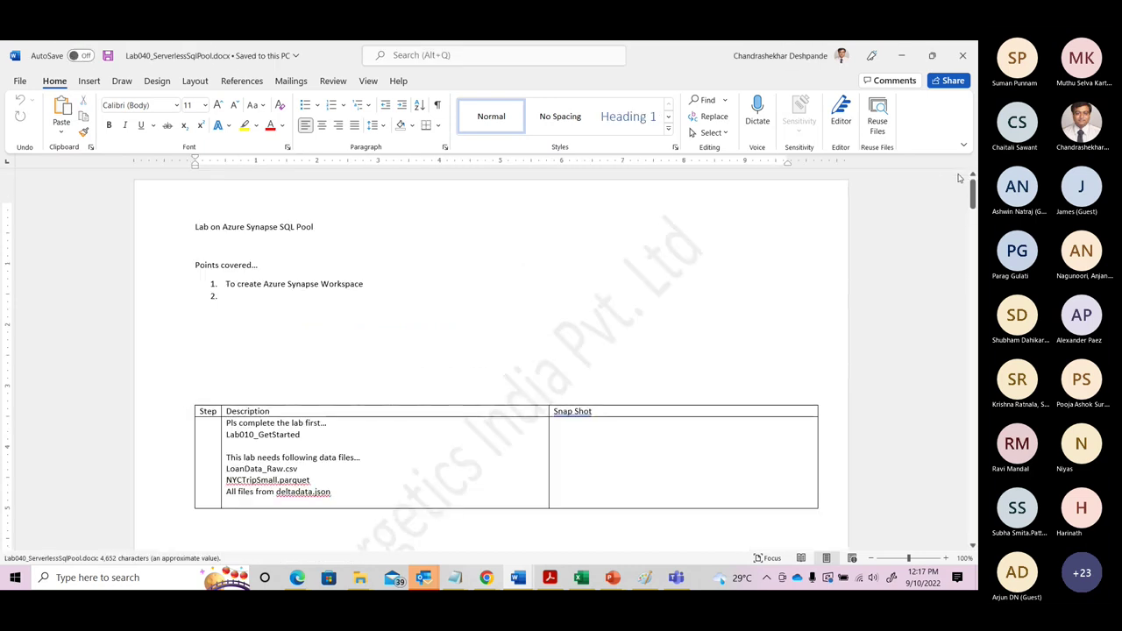
left_click_drag(970, 194, 973, 244)
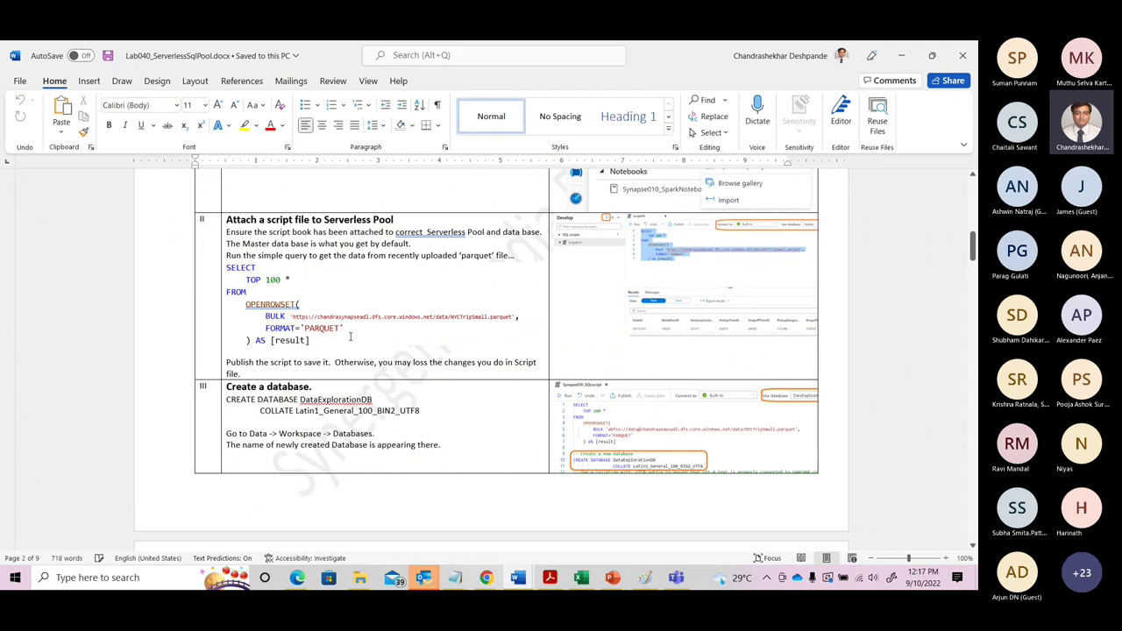
left_click_drag(973, 242, 972, 252)
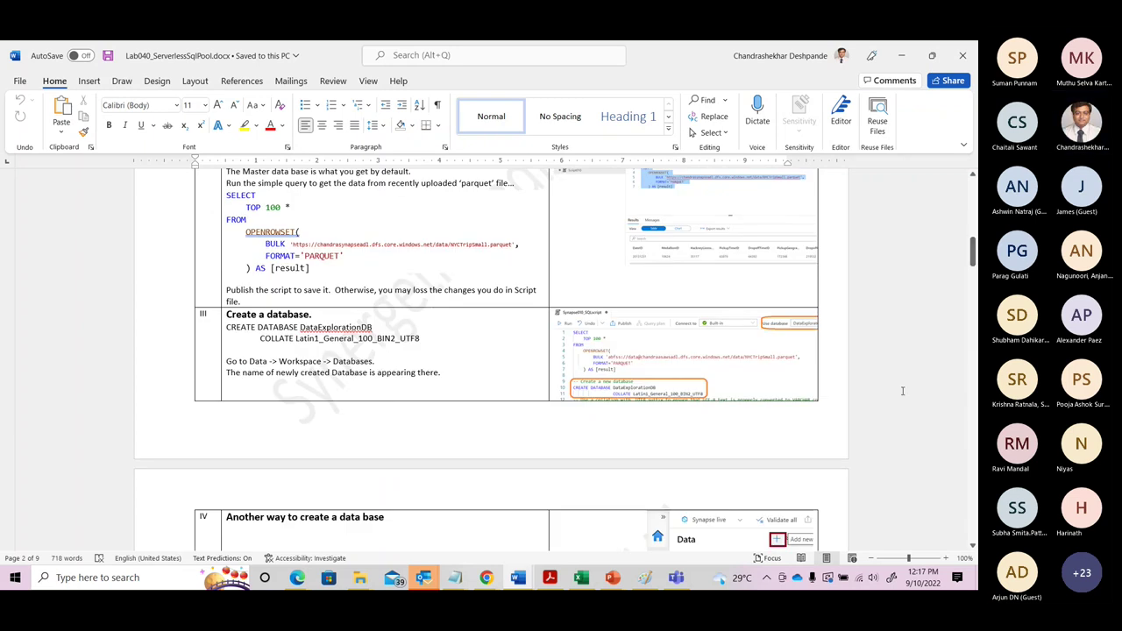
key("alt+Tab")
key("alt+Tab")
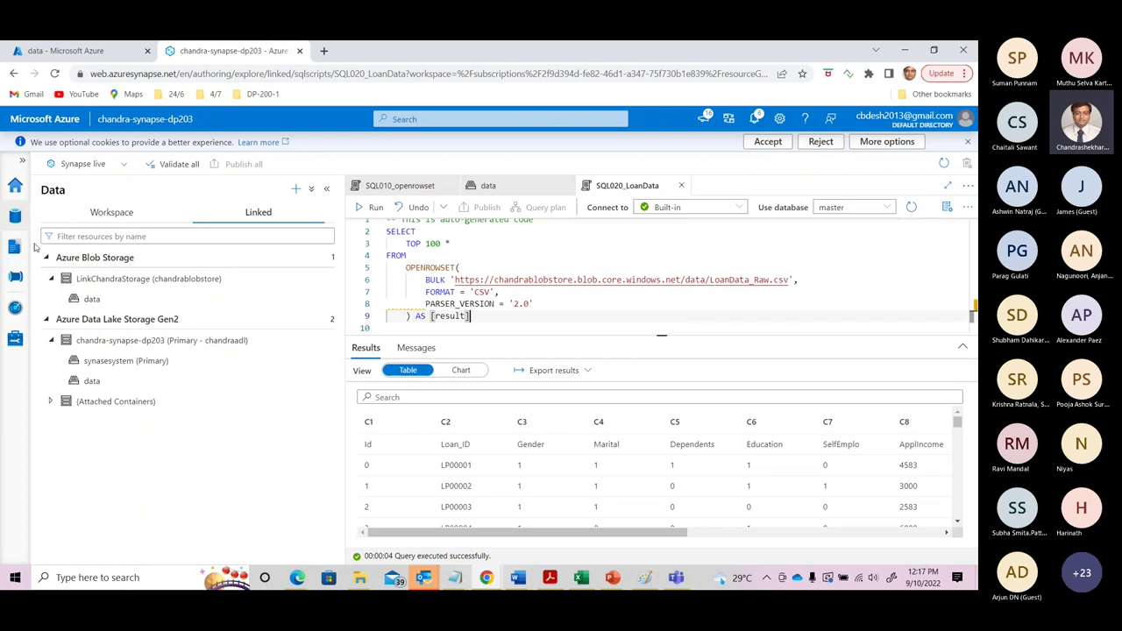
Step: Create a new empty SQL script from the workspace's SQL scripts actions
left_click(15, 248)
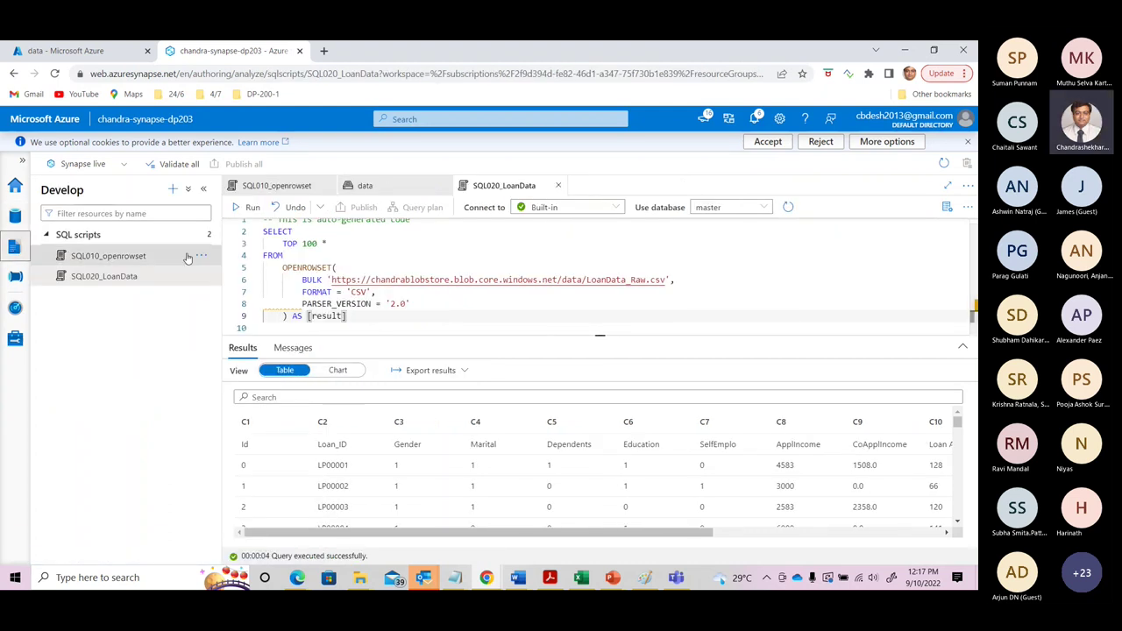
left_click(202, 236)
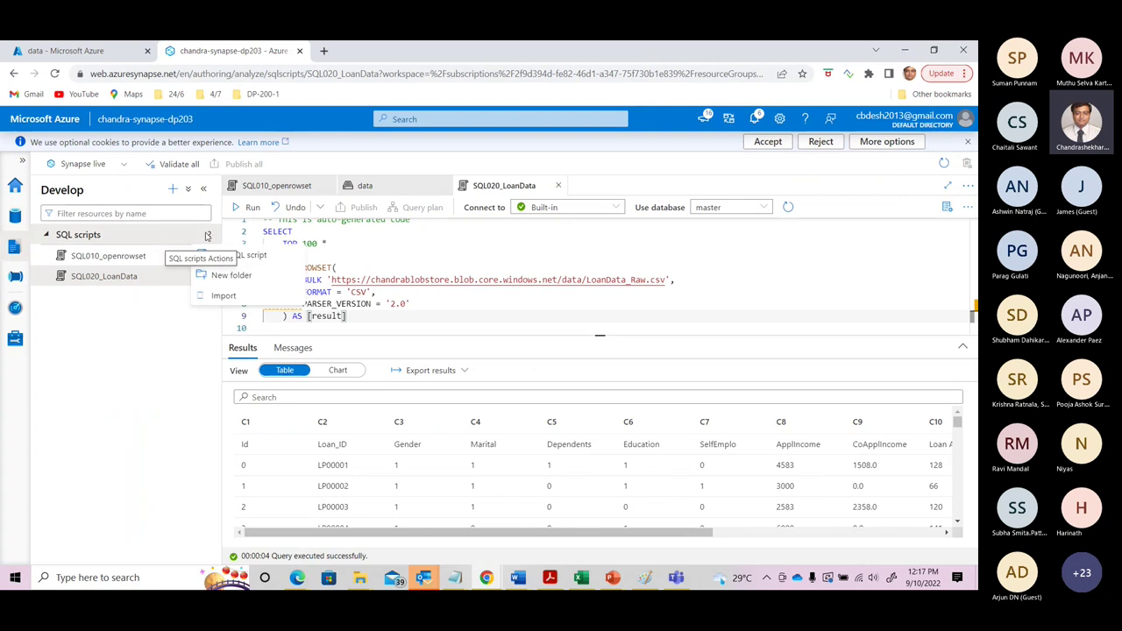
left_click(249, 263)
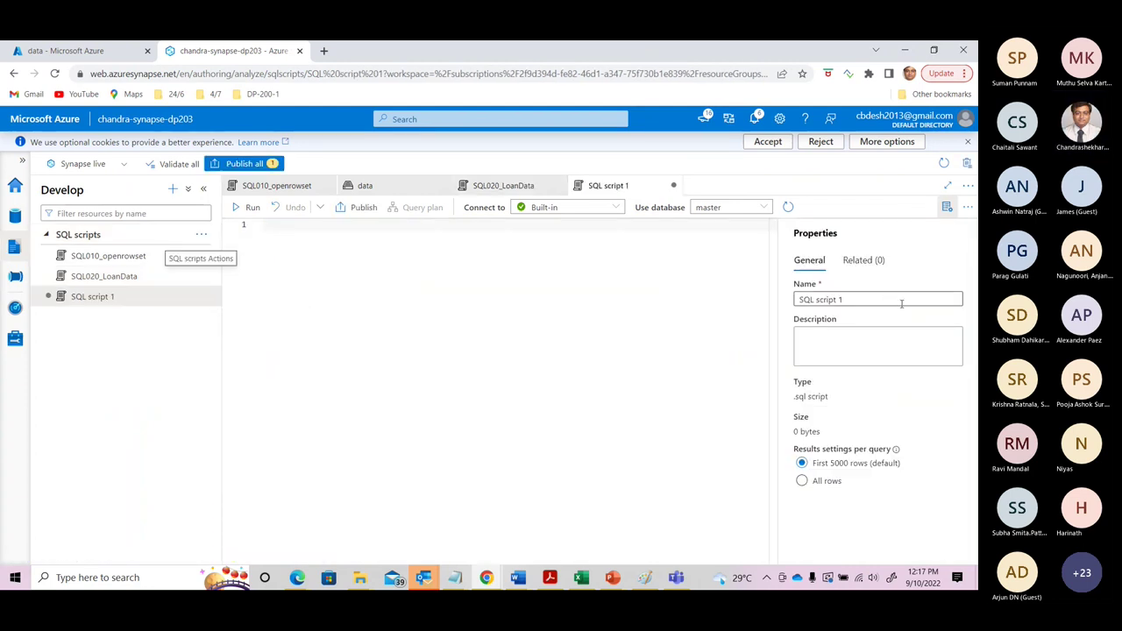
Step: Rename the script SQL030_Serverless and close its properties pane
left_click_drag(851, 299, 815, 299)
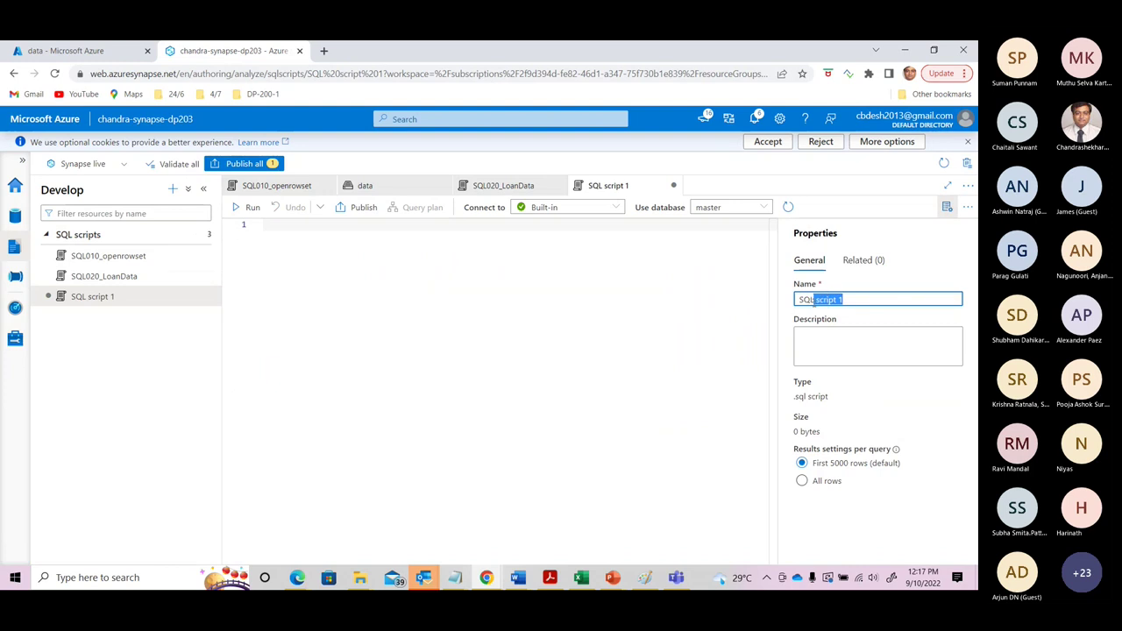
type("030")
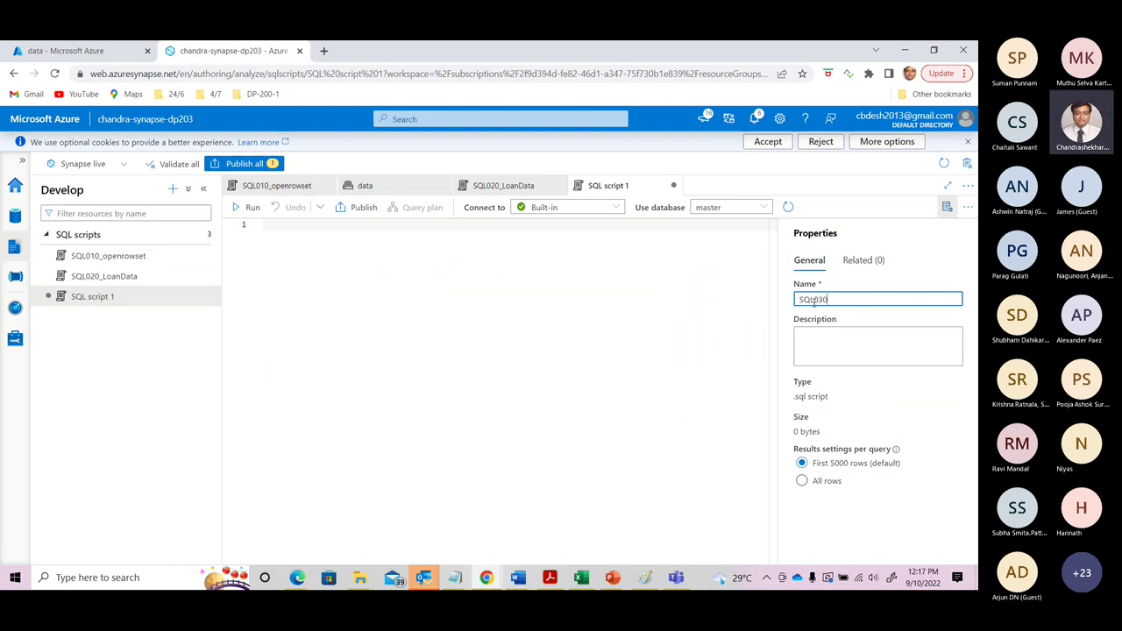
type("_Serverless")
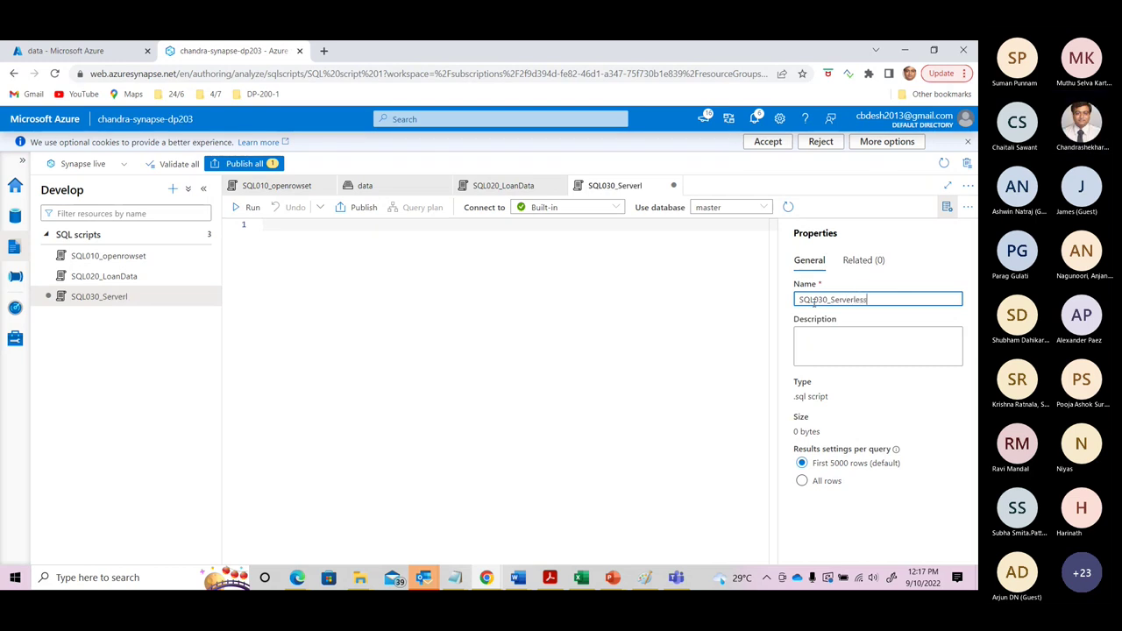
left_click(666, 293)
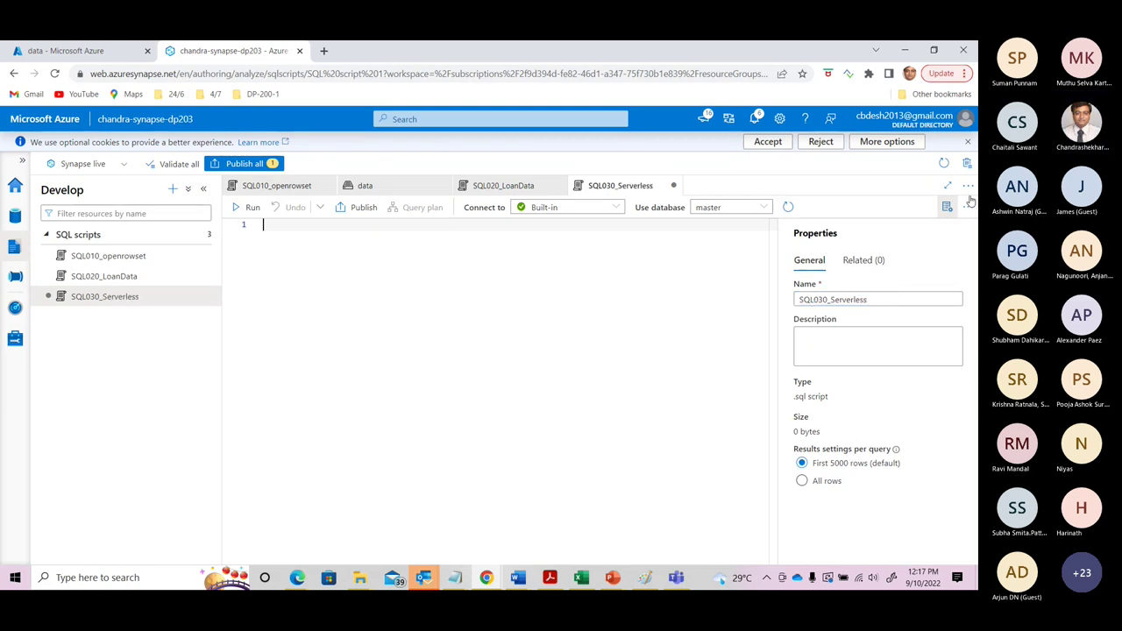
left_click(947, 207)
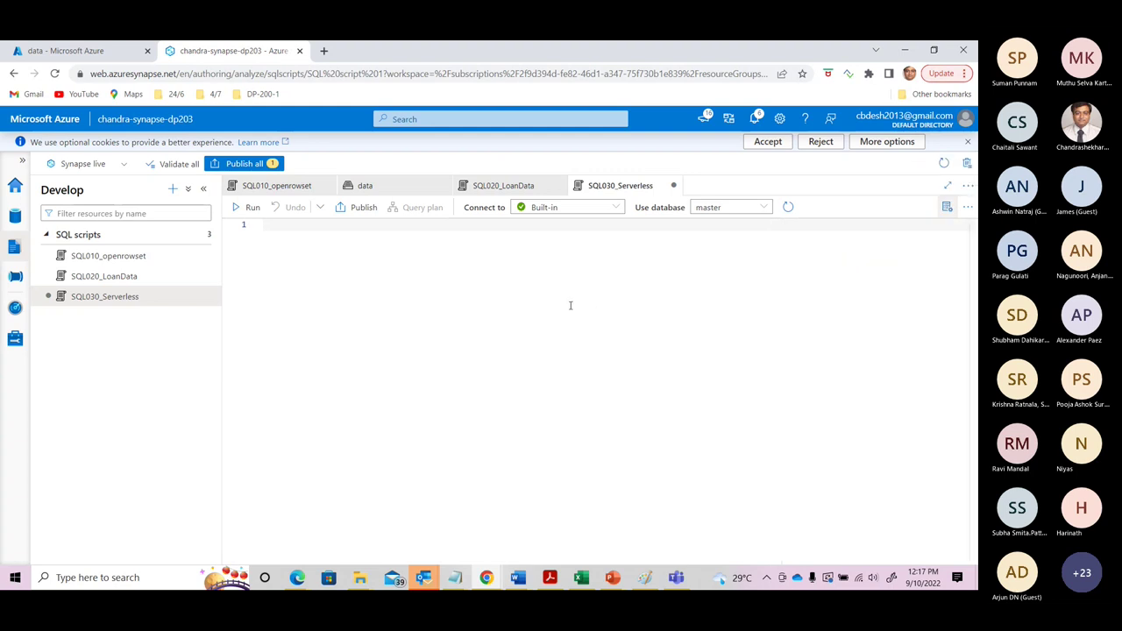
left_click(349, 227)
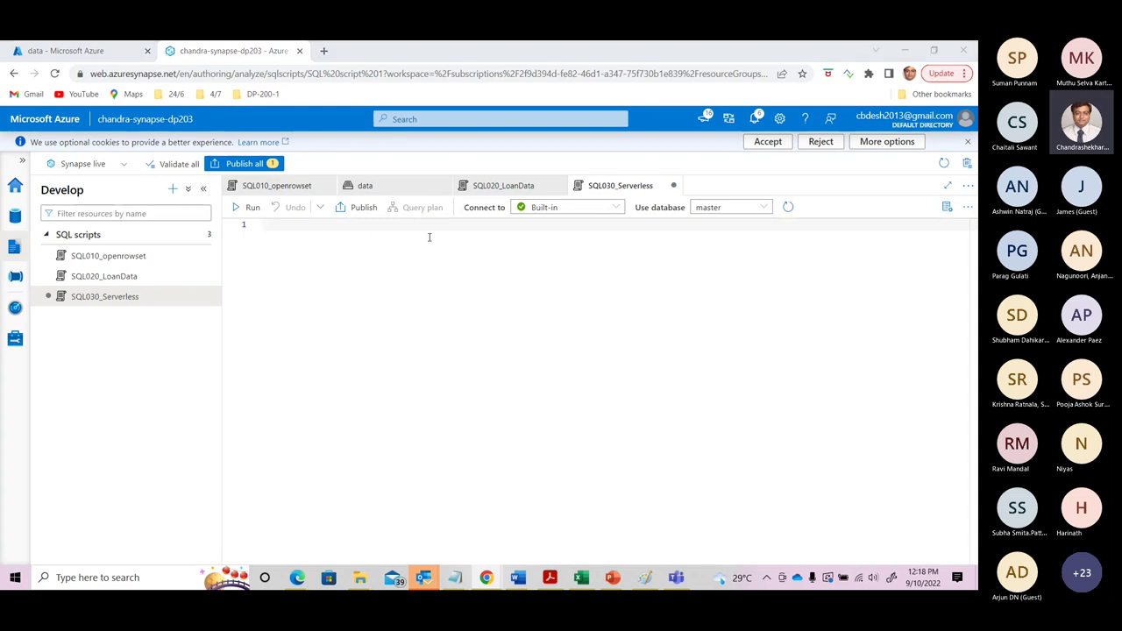
Step: Select the CREATE DATABASE DataExplorationDB … COLLATE lines in the Word lab document
key("alt+Tab")
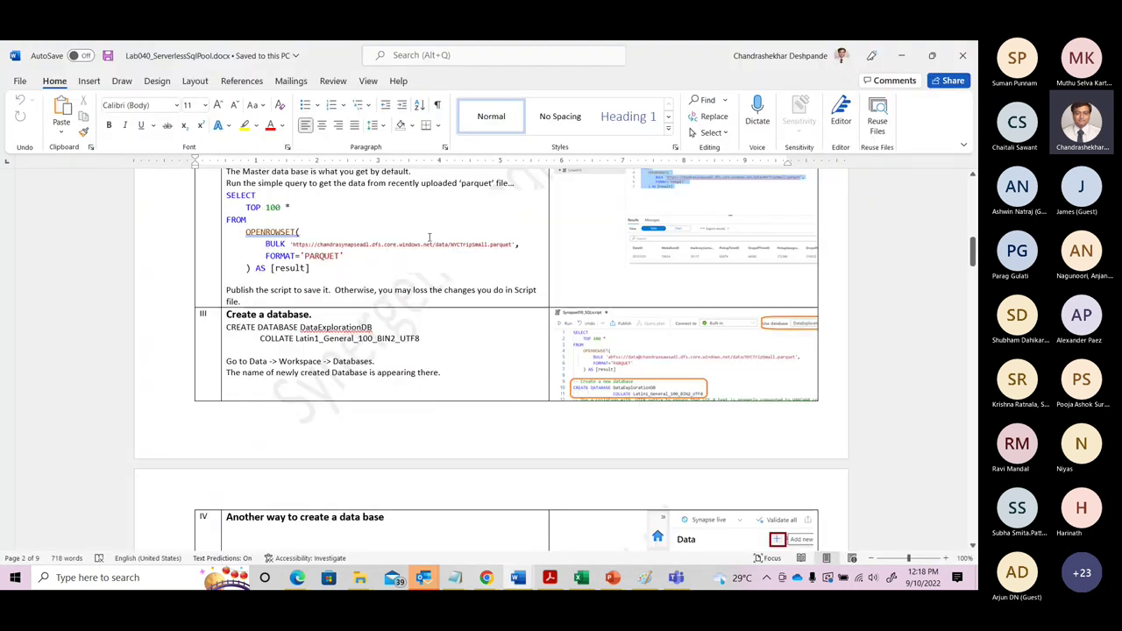
left_click_drag(422, 338, 236, 330)
key("ctrl+c")
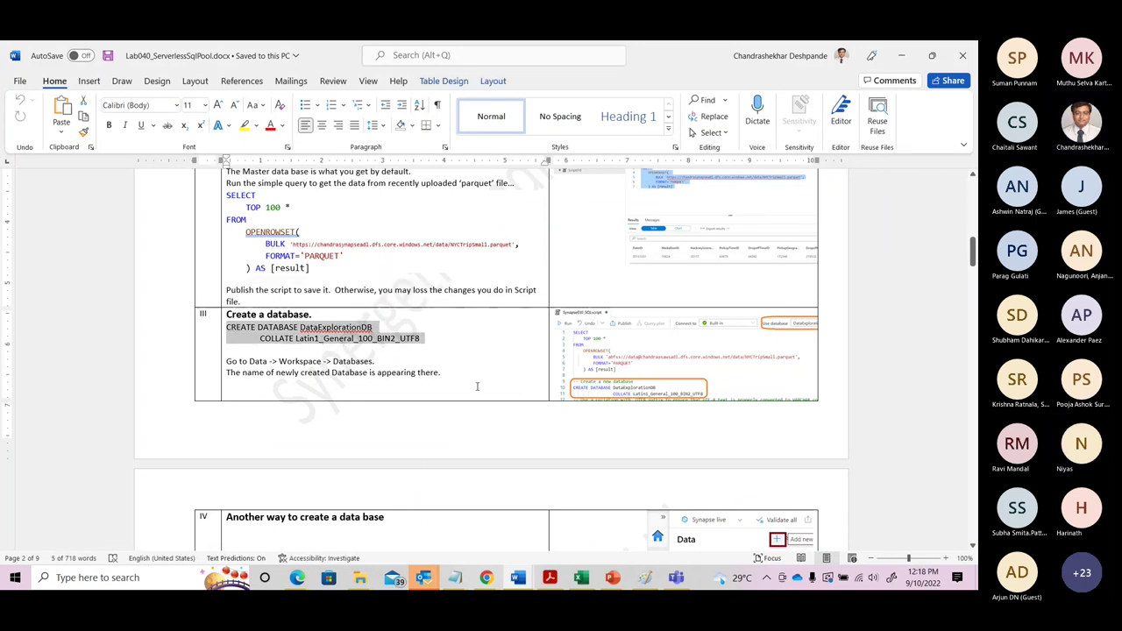
key("alt+Tab")
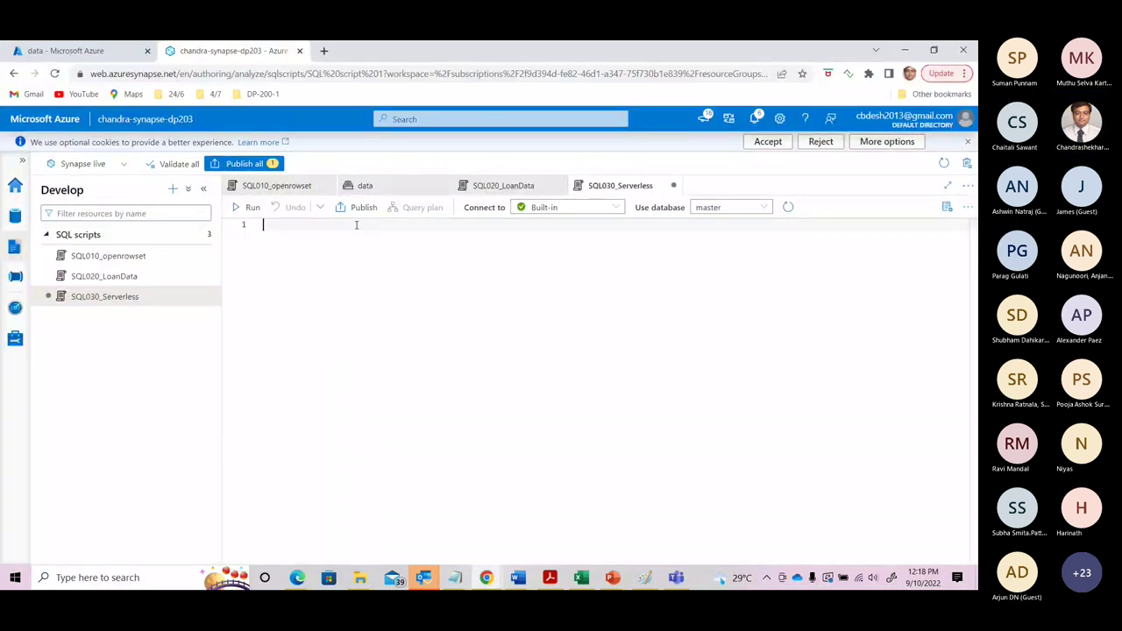
Step: Paste the CREATE DATABASE statement and outdent its COLLATE line
key("ctrl+space")
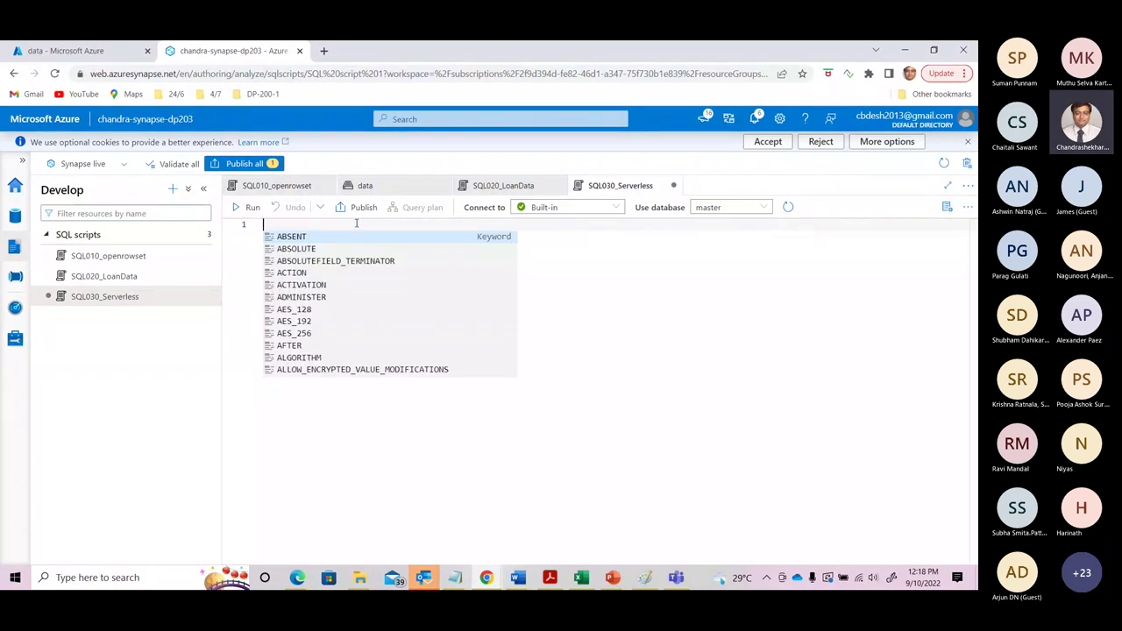
key("ctrl+v")
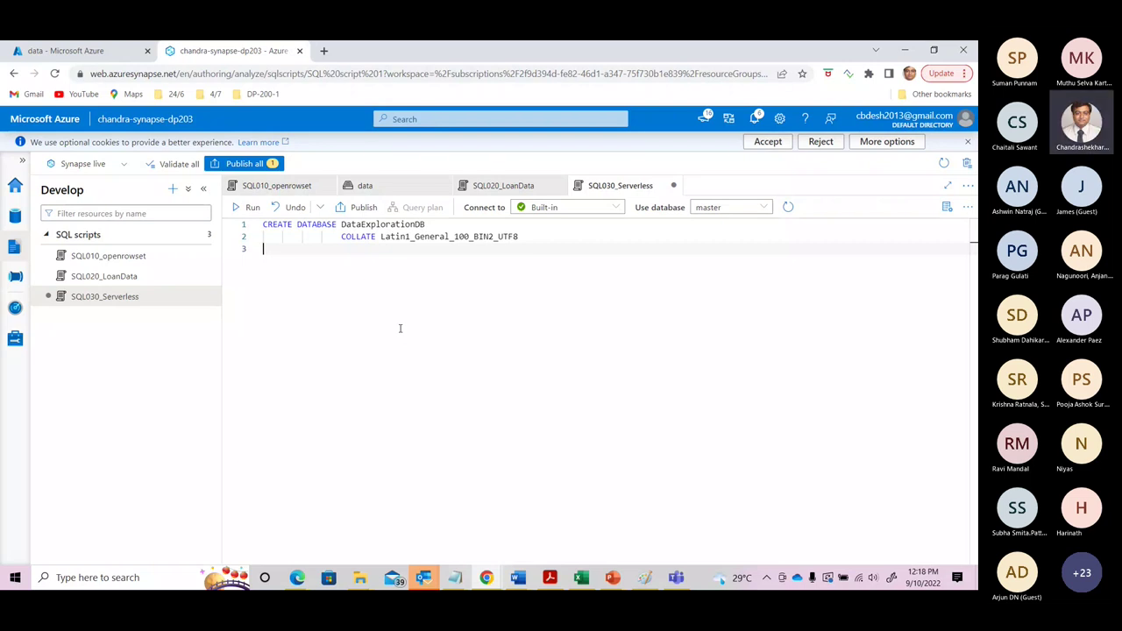
left_click(341, 237)
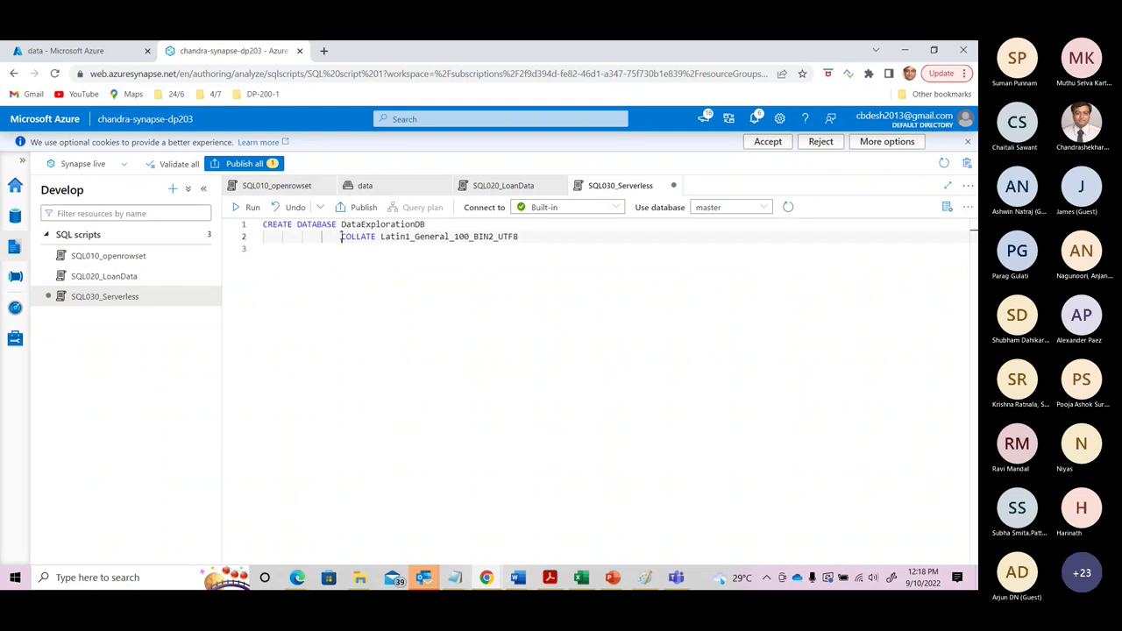
key("BackSpace")
key("BackSpace")
key("BackSpace")
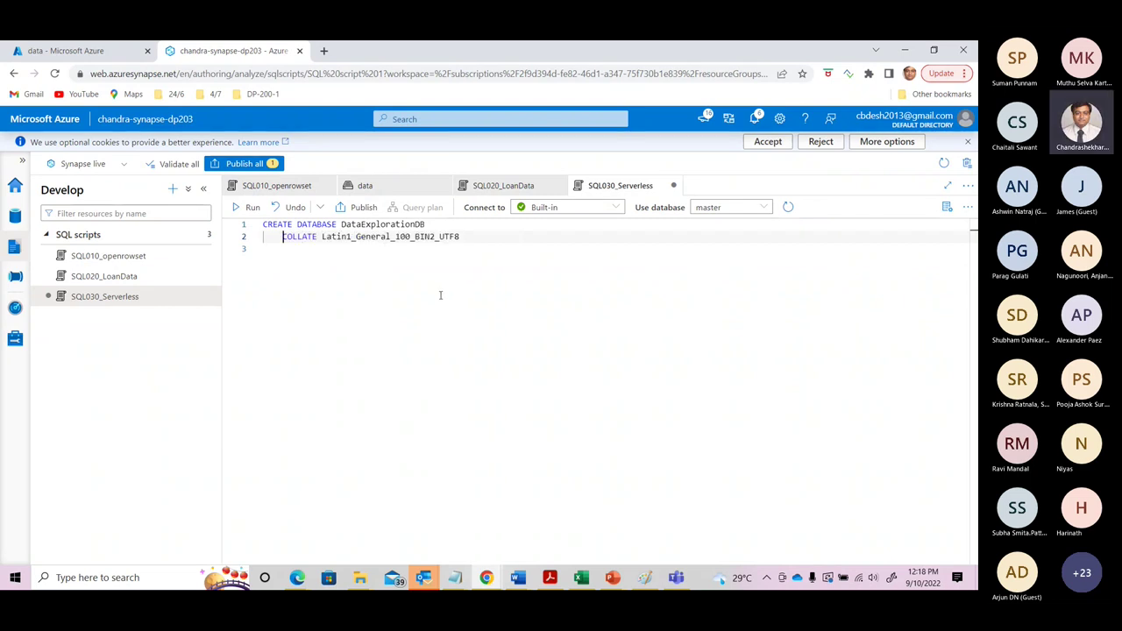
left_click(440, 295)
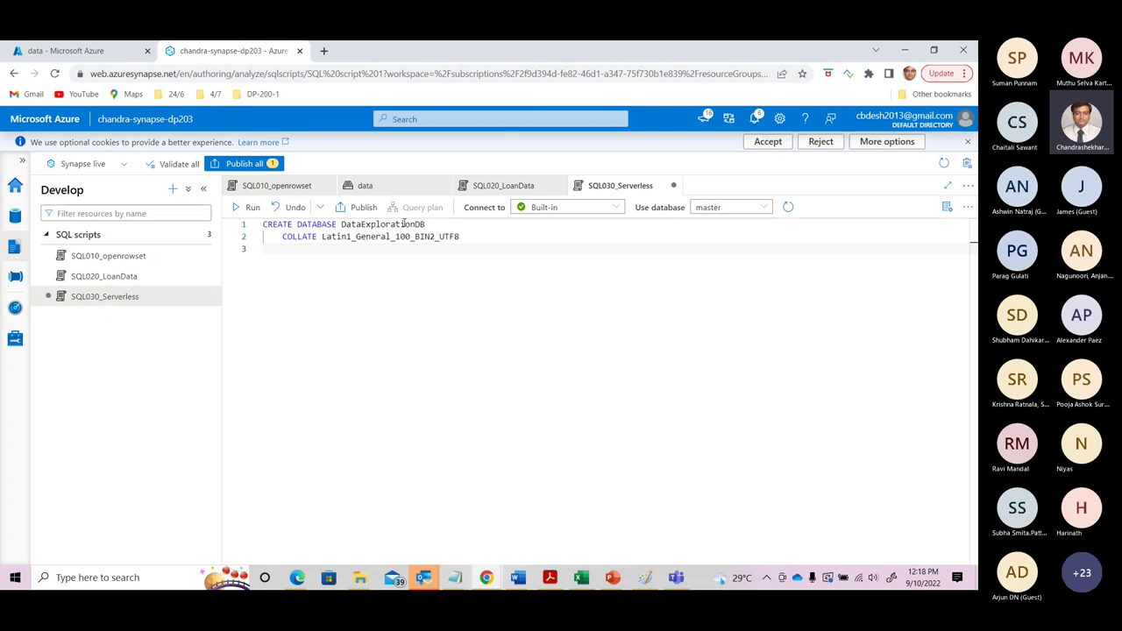
Step: Rename the database to DataDP203DB and select the whole statement
left_click(415, 224)
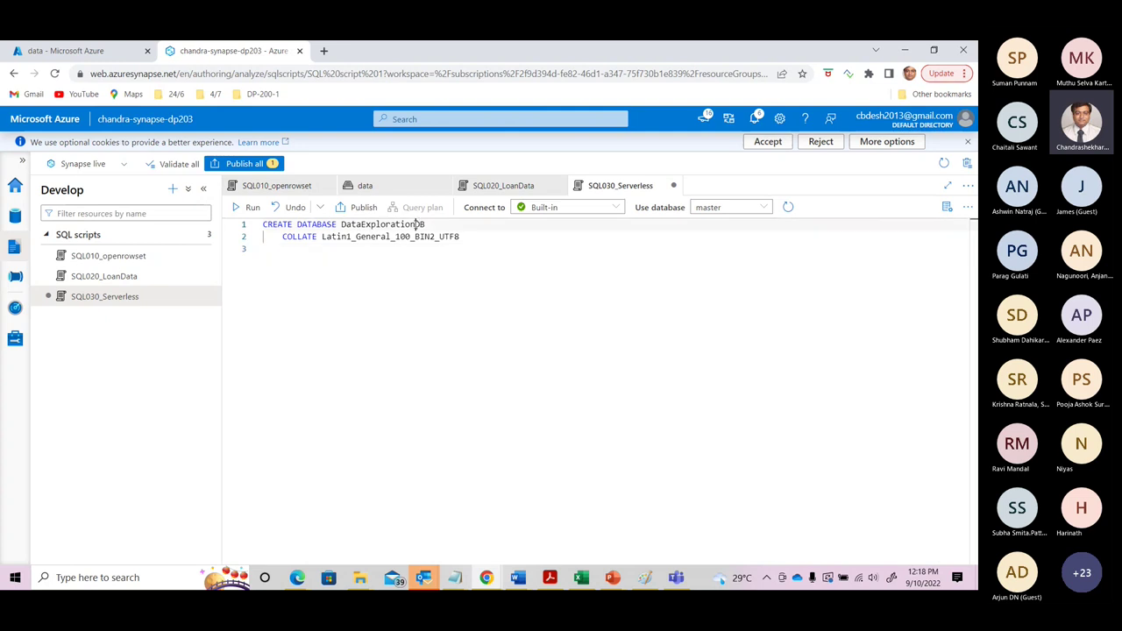
key("BackSpace")
key("BackSpace")
key("BackSpace")
key("BackSpace")
key("BackSpace")
key("BackSpace")
key("BackSpace")
key("BackSpace")
key("BackSpace")
key("BackSpace")
key("BackSpace")
type("DP203")
left_click(458, 325)
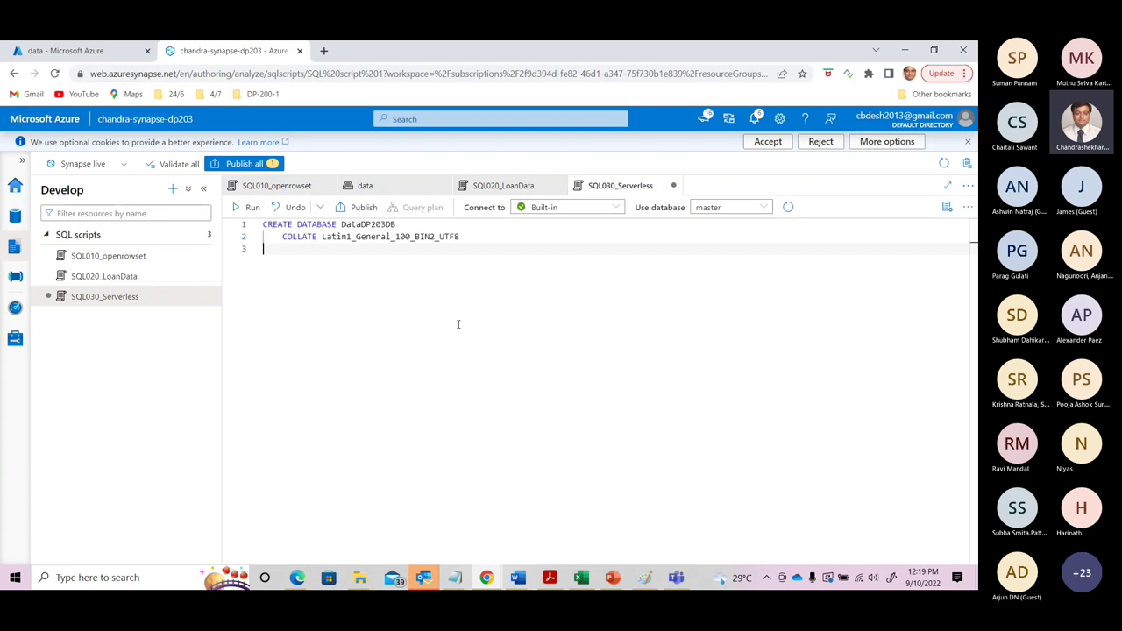
left_click_drag(471, 237, 267, 226)
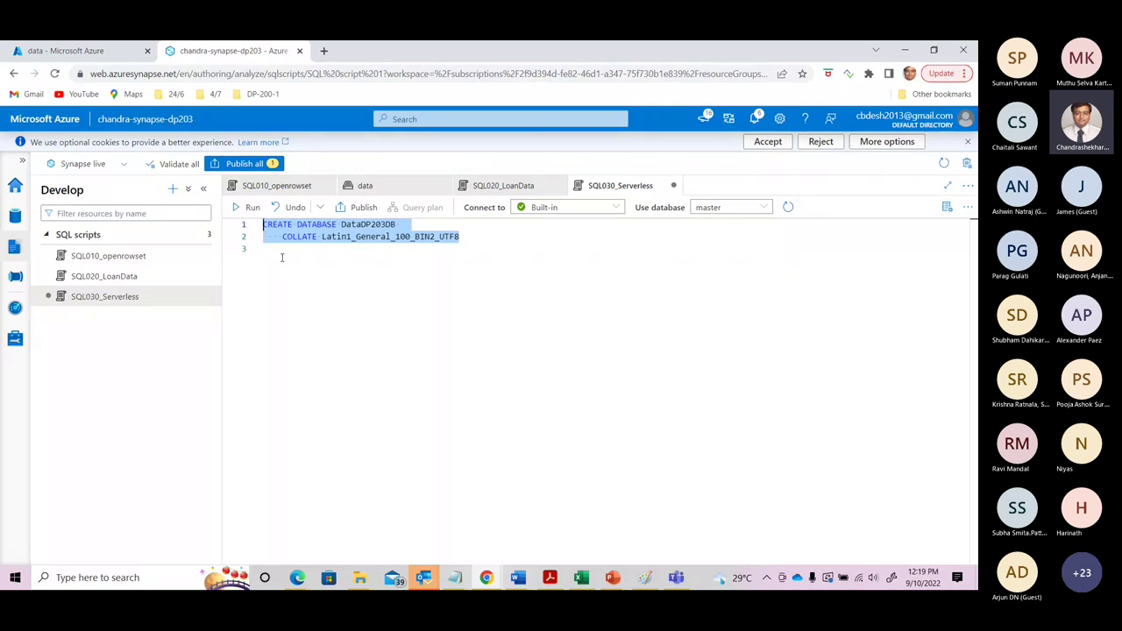
Step: Run CREATE DATABASE DataDP203DB, publish SQL030_Serverless, and refresh the database list
left_click(244, 211)
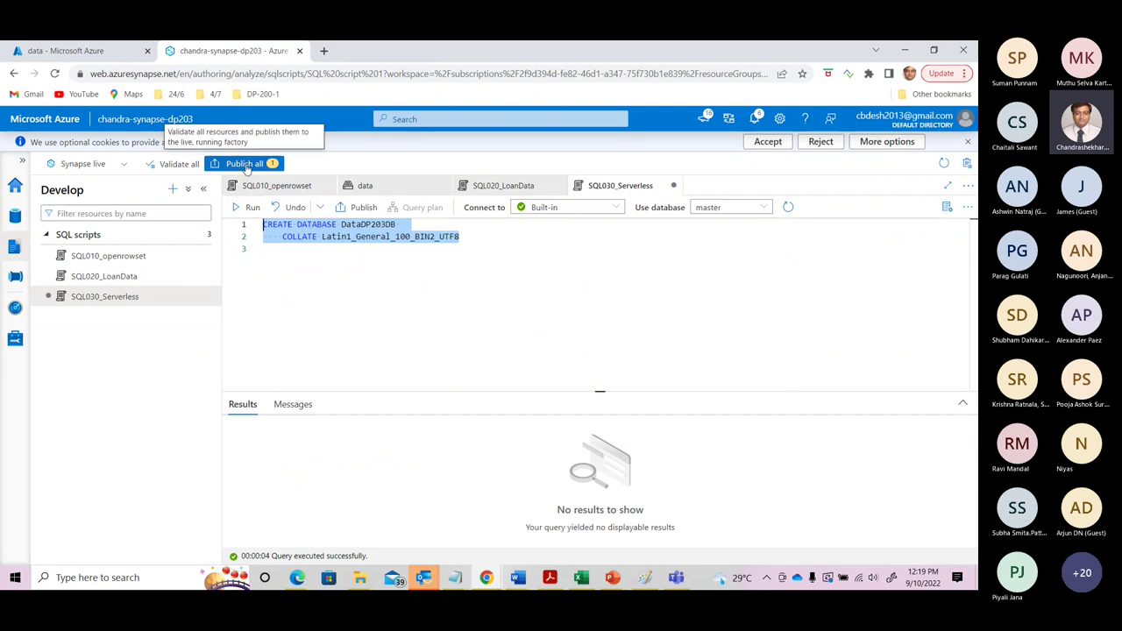
left_click(247, 165)
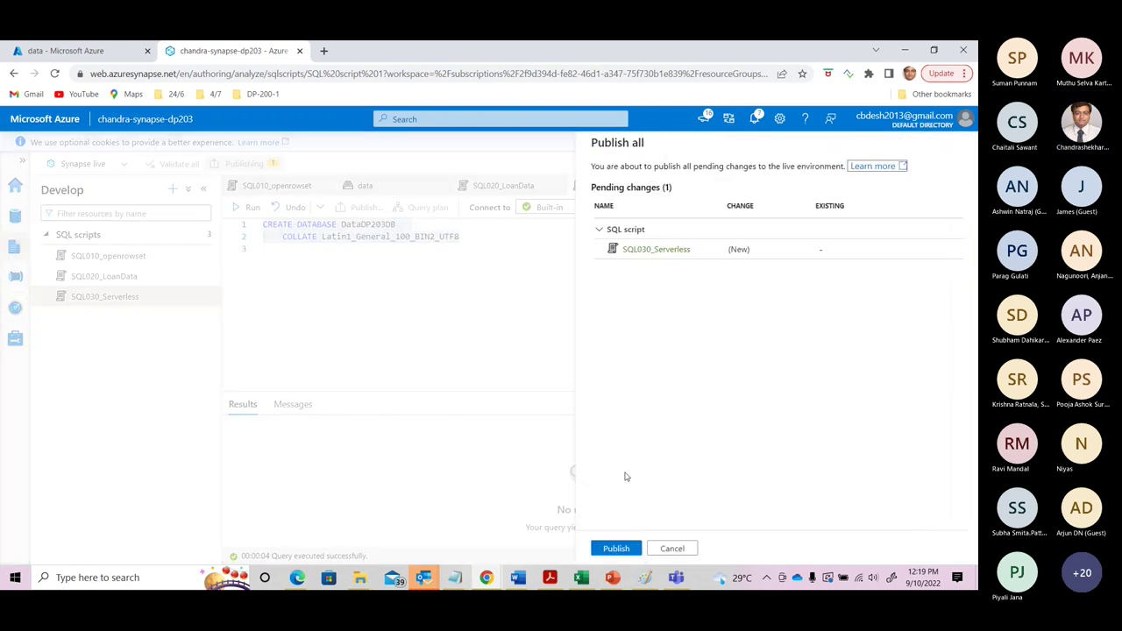
left_click(618, 549)
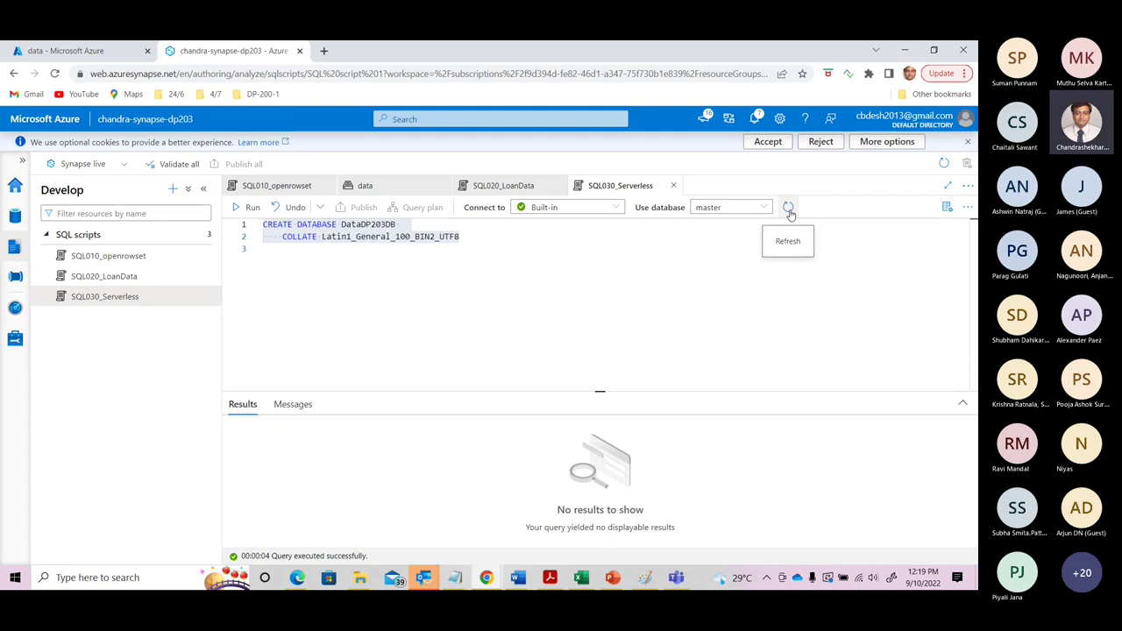
left_click(789, 210)
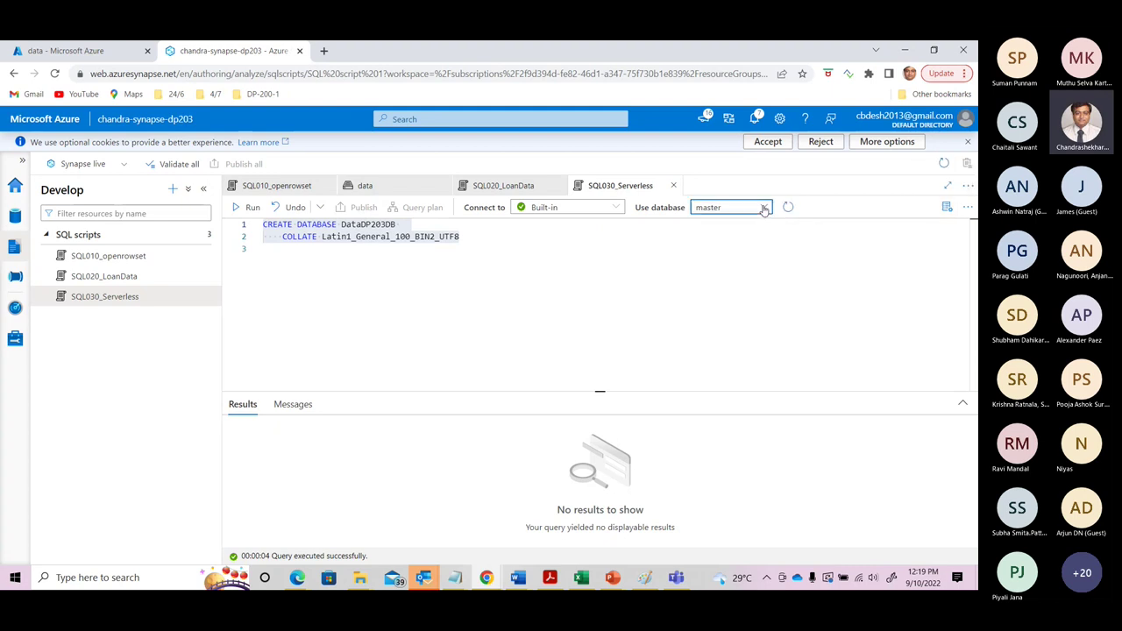
Step: Switch Use database to DataDP203DB, then back to master
left_click(764, 208)
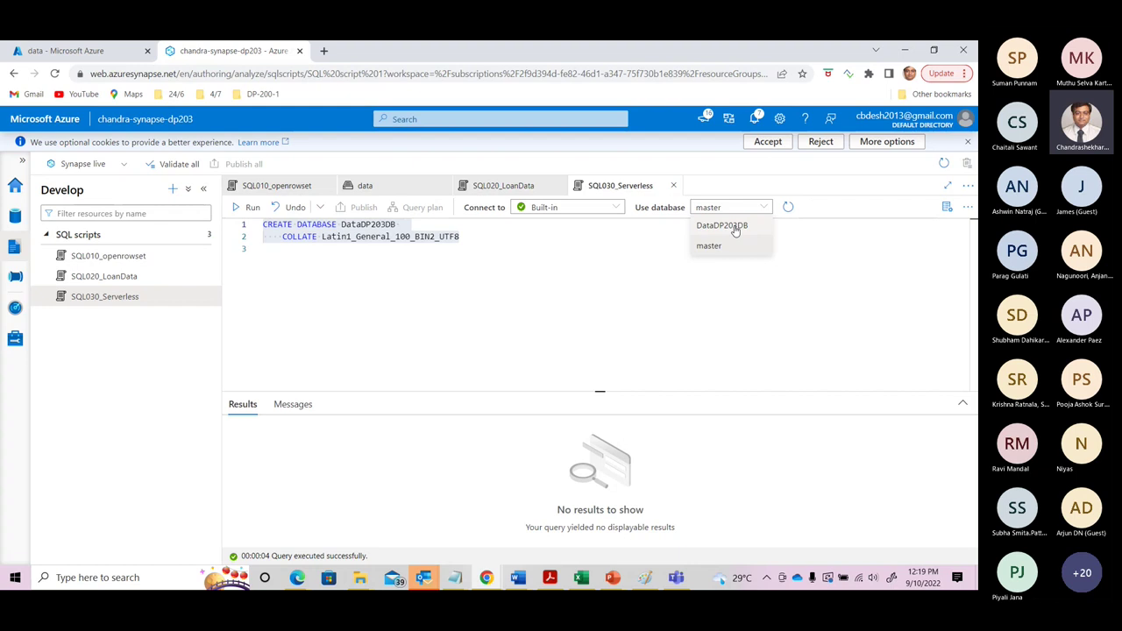
left_click(735, 228)
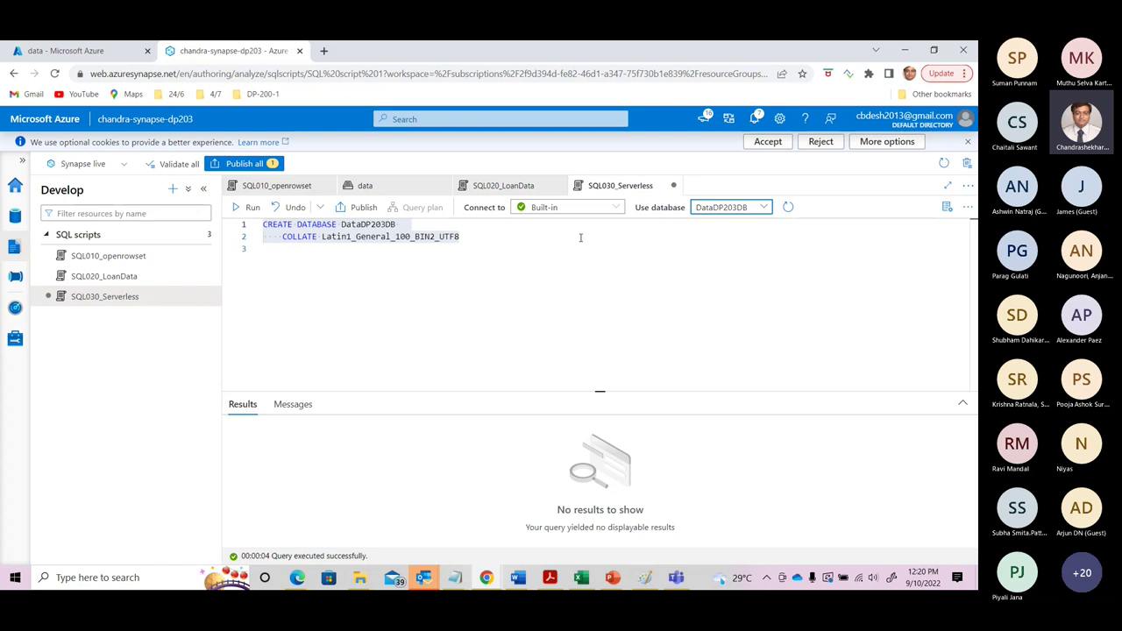
left_click(764, 209)
left_click(714, 246)
left_click(543, 246)
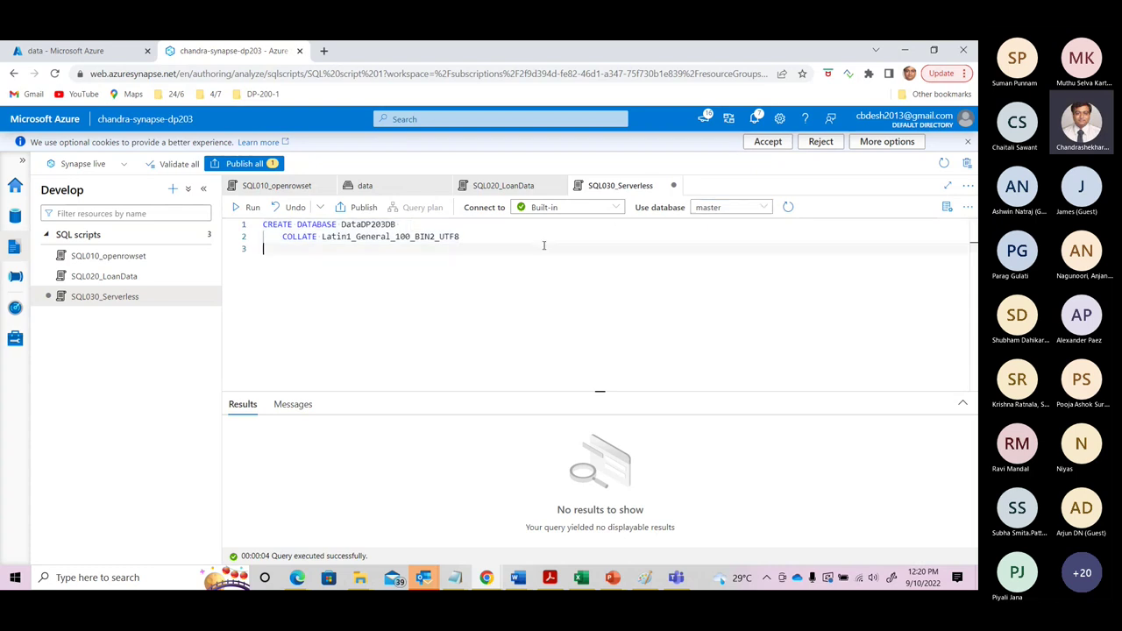
Step: Publish the SQL030_Serverless changes again
left_click(242, 163)
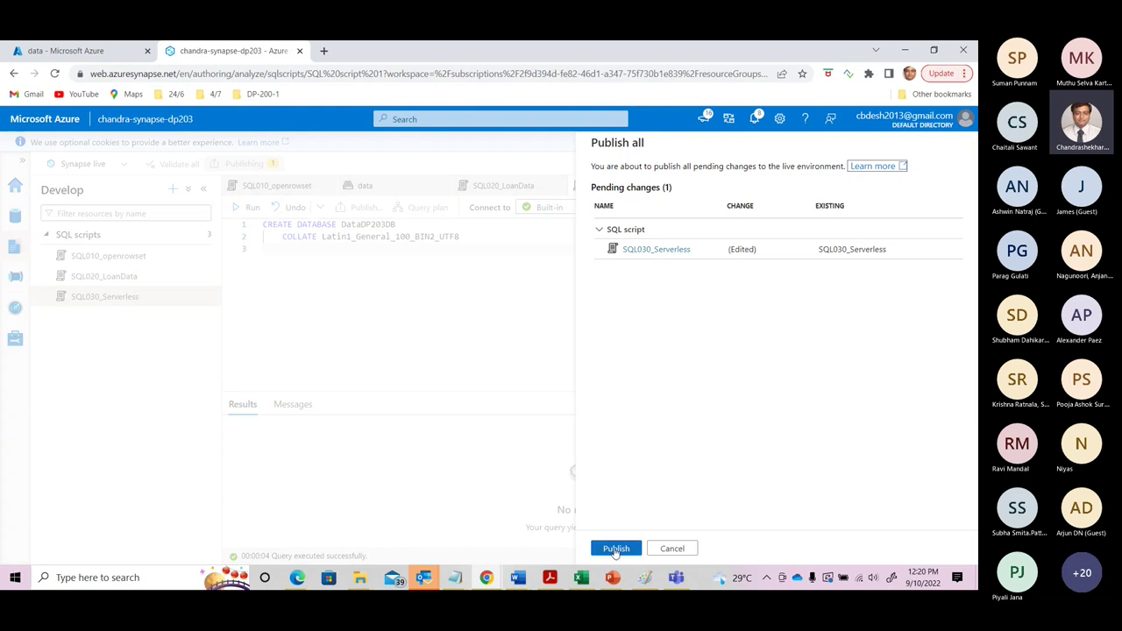
left_click(617, 549)
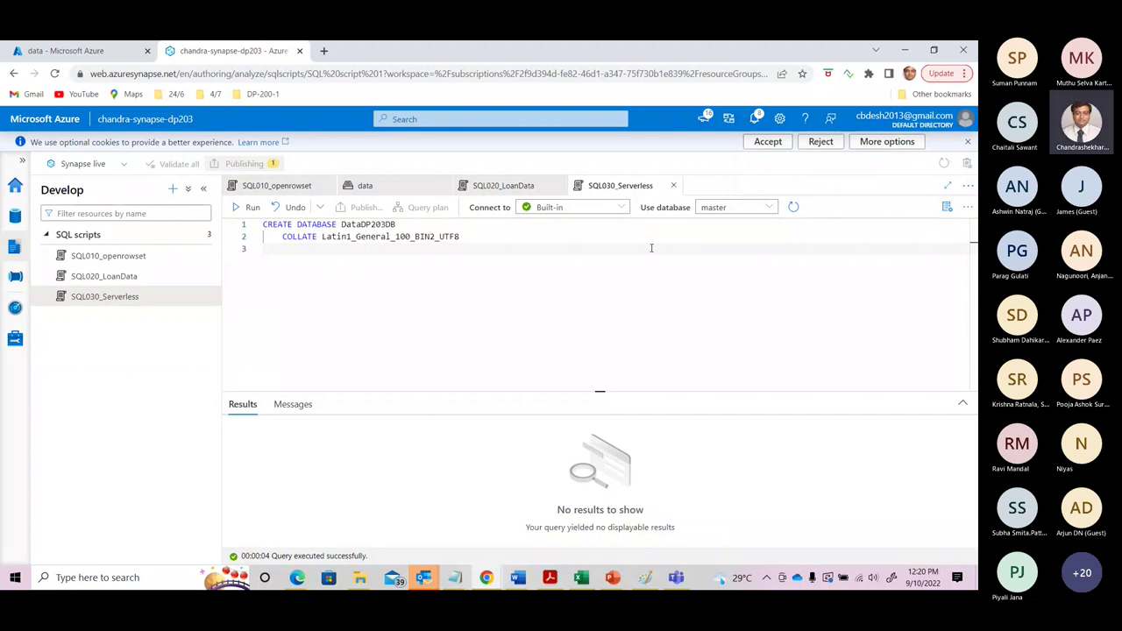
left_click(207, 235)
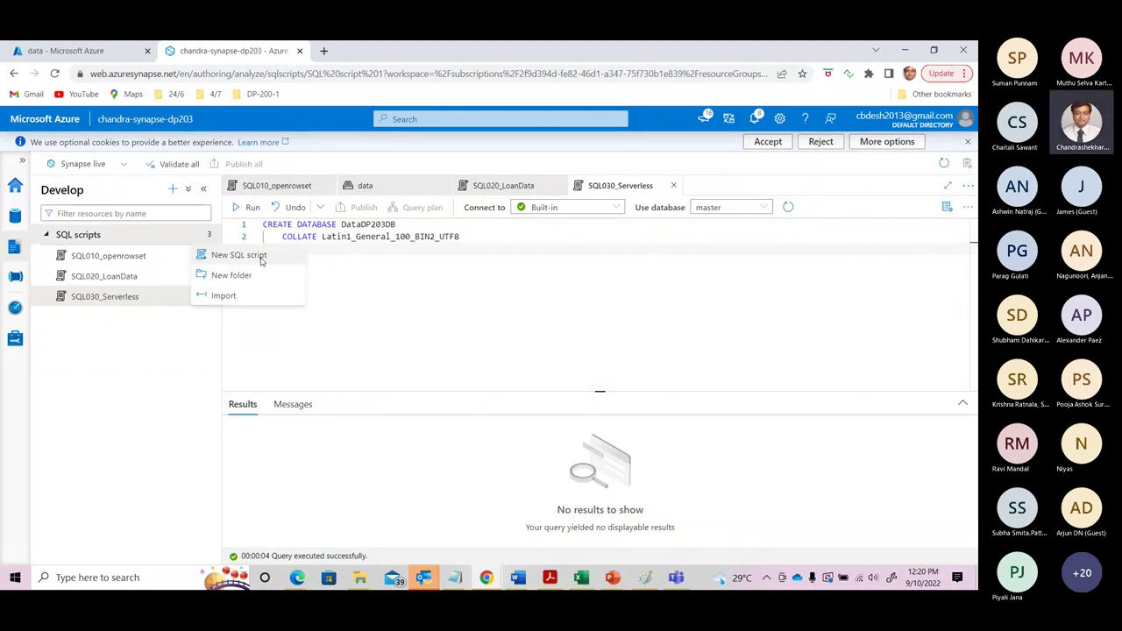
Step: Create a new SQL script named SQL040_Workdatabase and close its properties pane
left_click(239, 255)
key("BackSpace")
key("BackSpace")
key("BackSpace")
key("BackSpace")
key("BackSpace")
key("BackSpace")
key("BackSpace")
key("BackSpace")
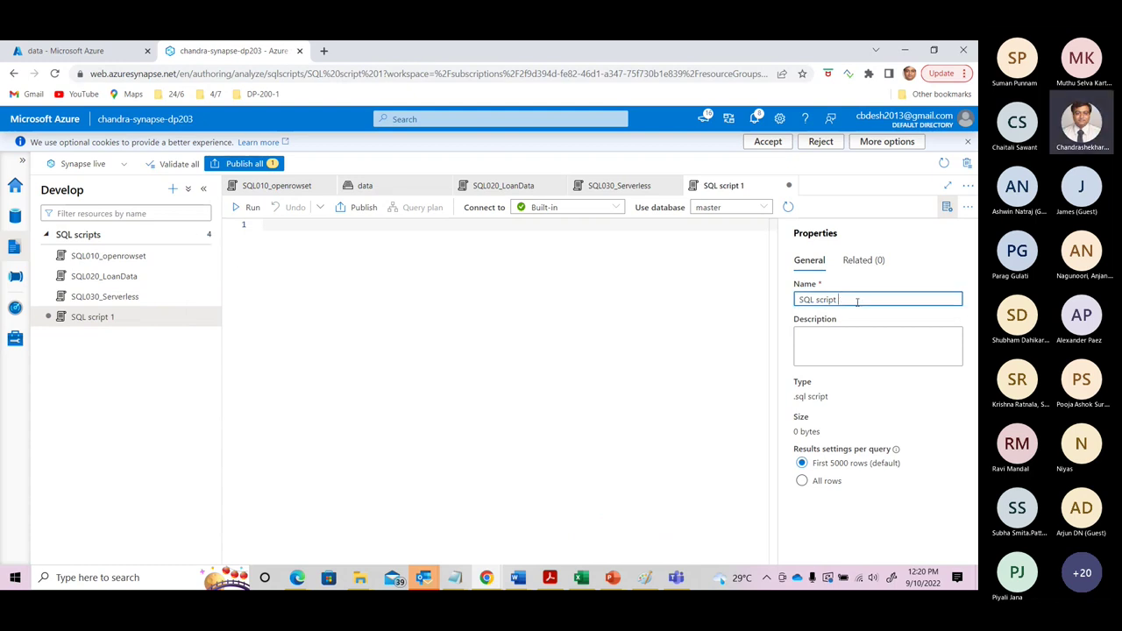
key("BackSpace")
type("040_")
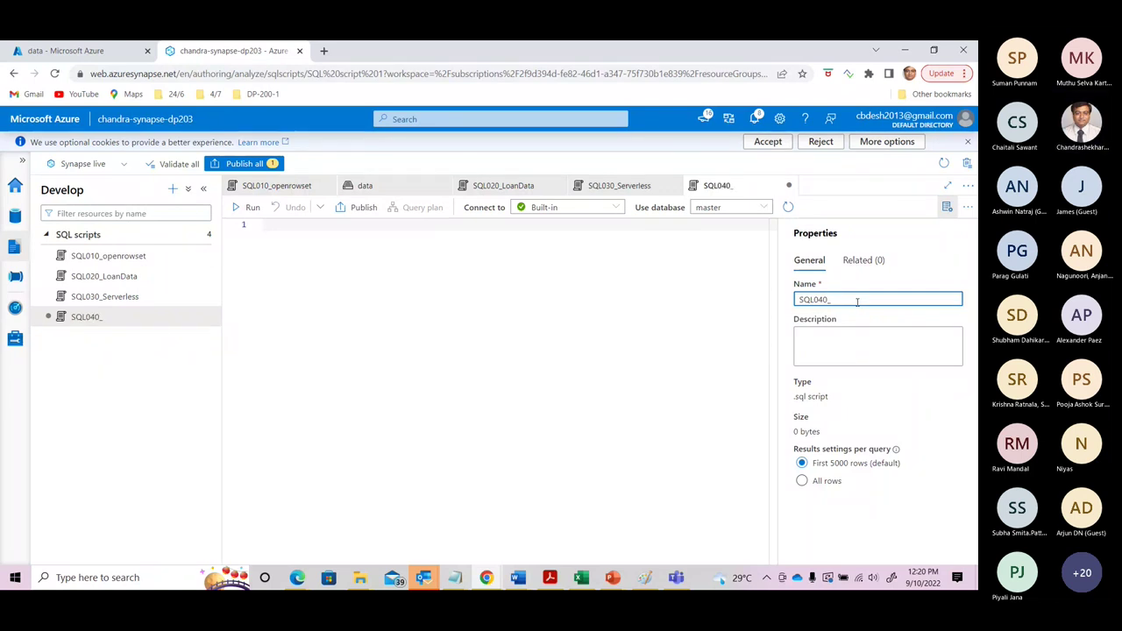
type("Workdatabase")
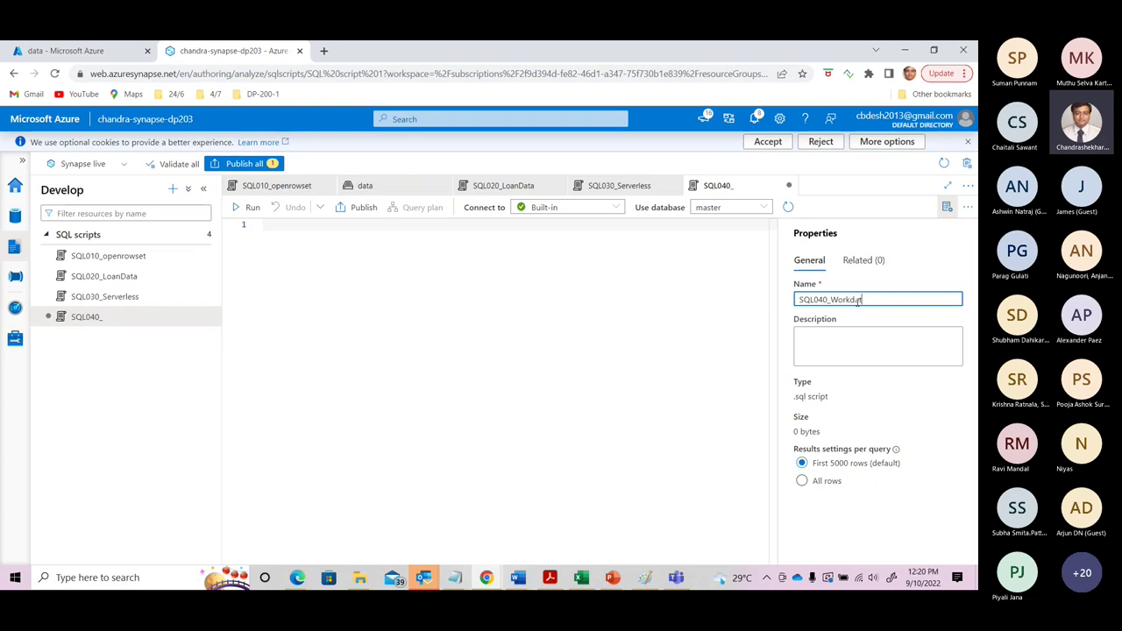
left_click(644, 446)
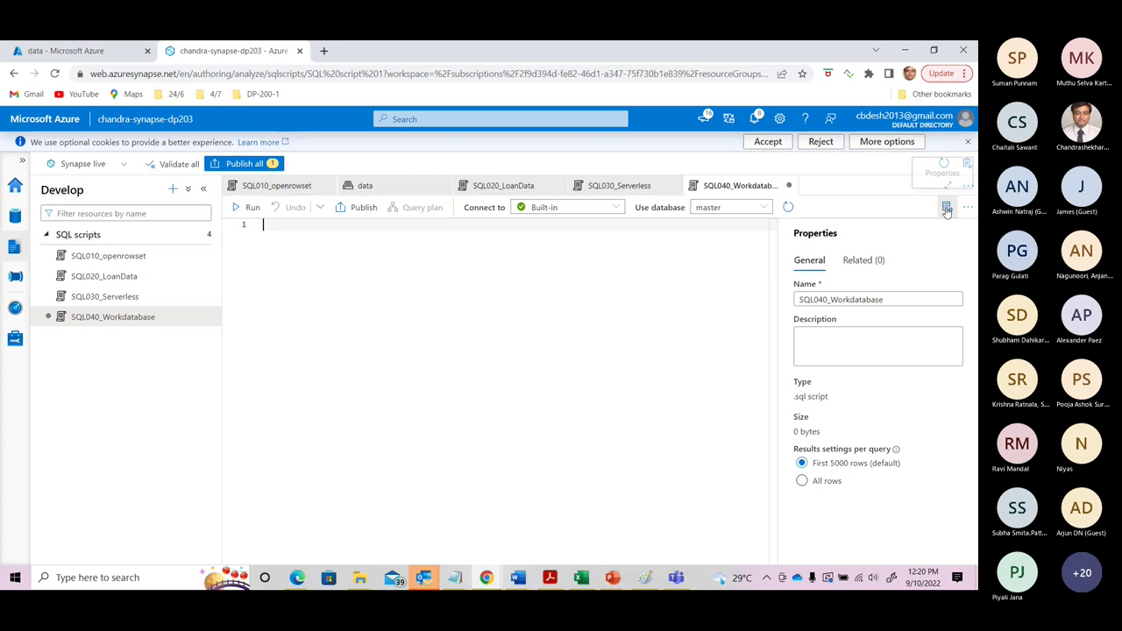
left_click(944, 206)
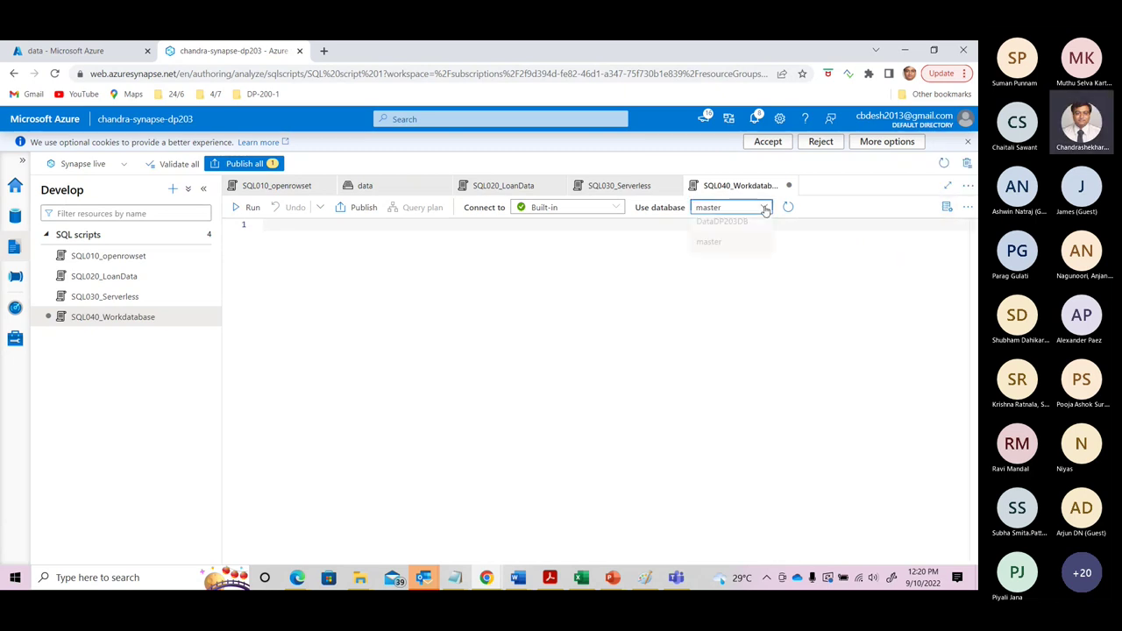
Step: Set the new script to use the DataDP203DB database
left_click(727, 208)
left_click(724, 227)
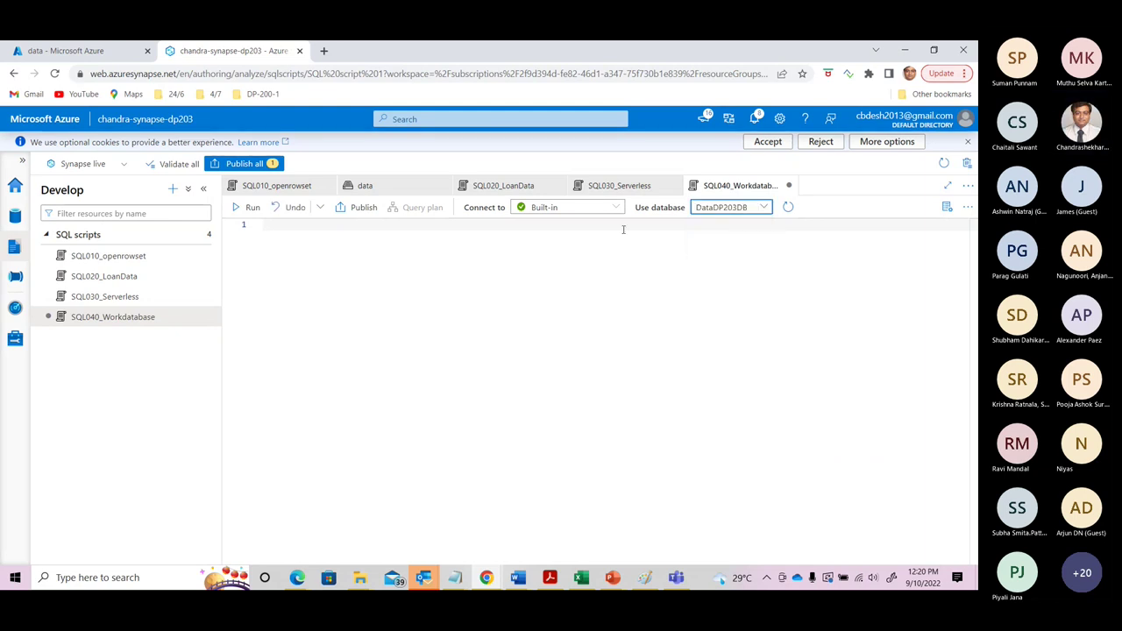
left_click(595, 228)
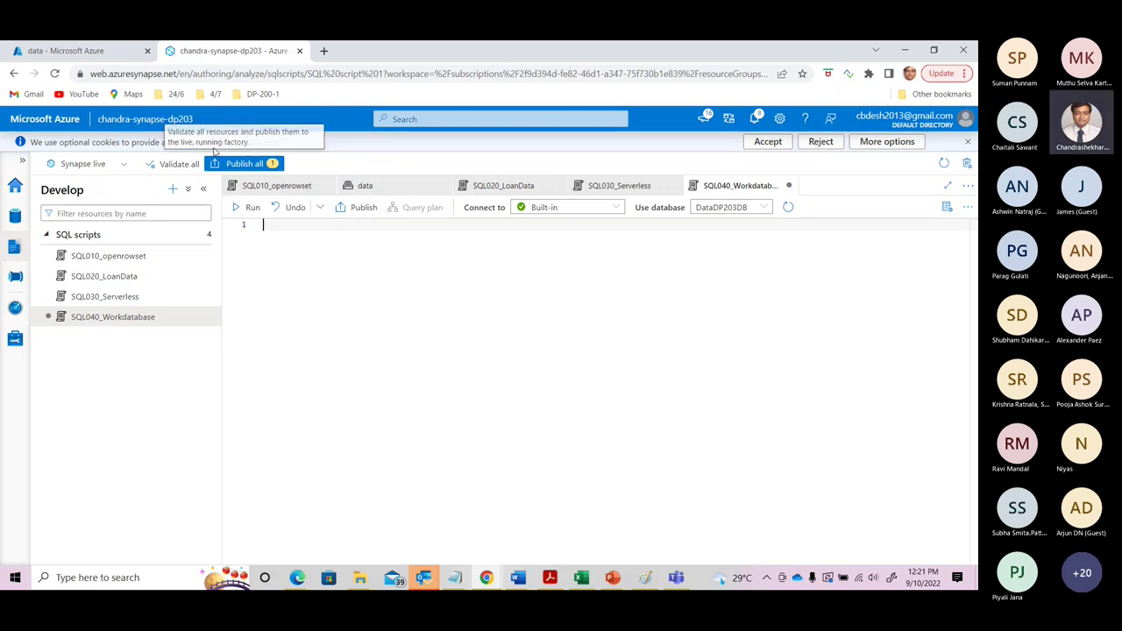
Step: Publish the new SQL040_Workdatabase script, then open the Data hub listing linked Blob and Data Lake storage
left_click(254, 164)
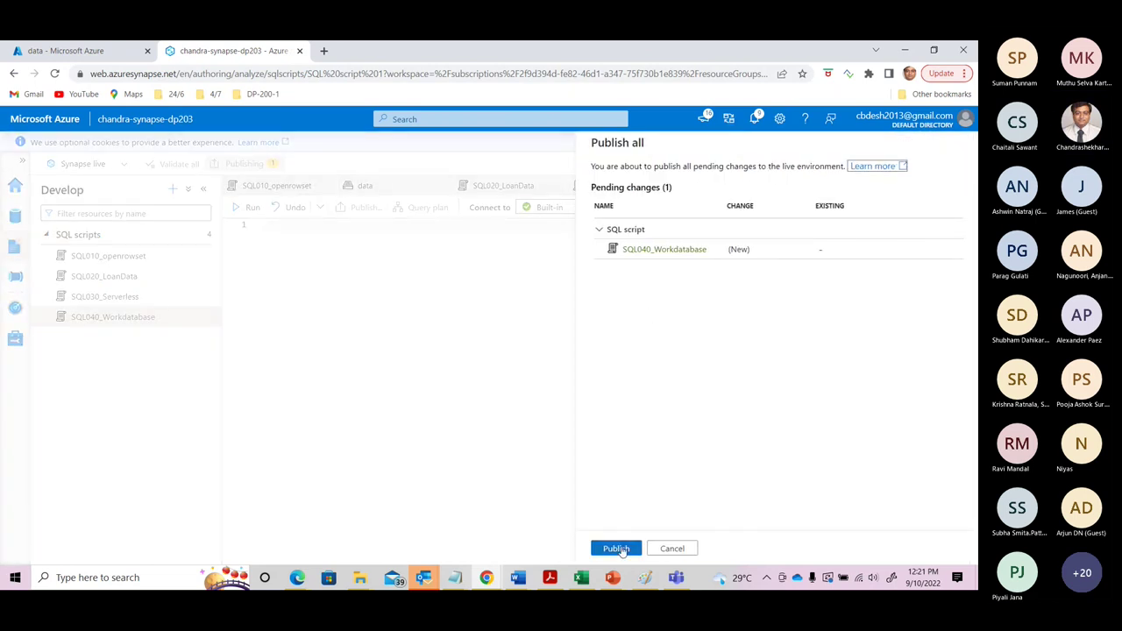
left_click(617, 549)
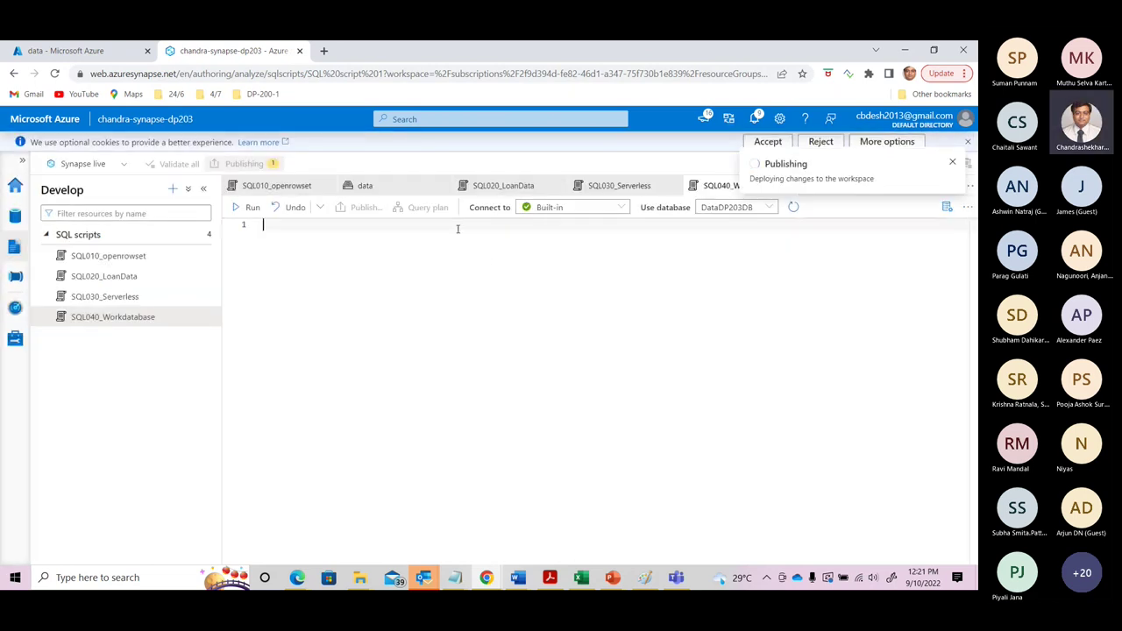
key("alt+Tab")
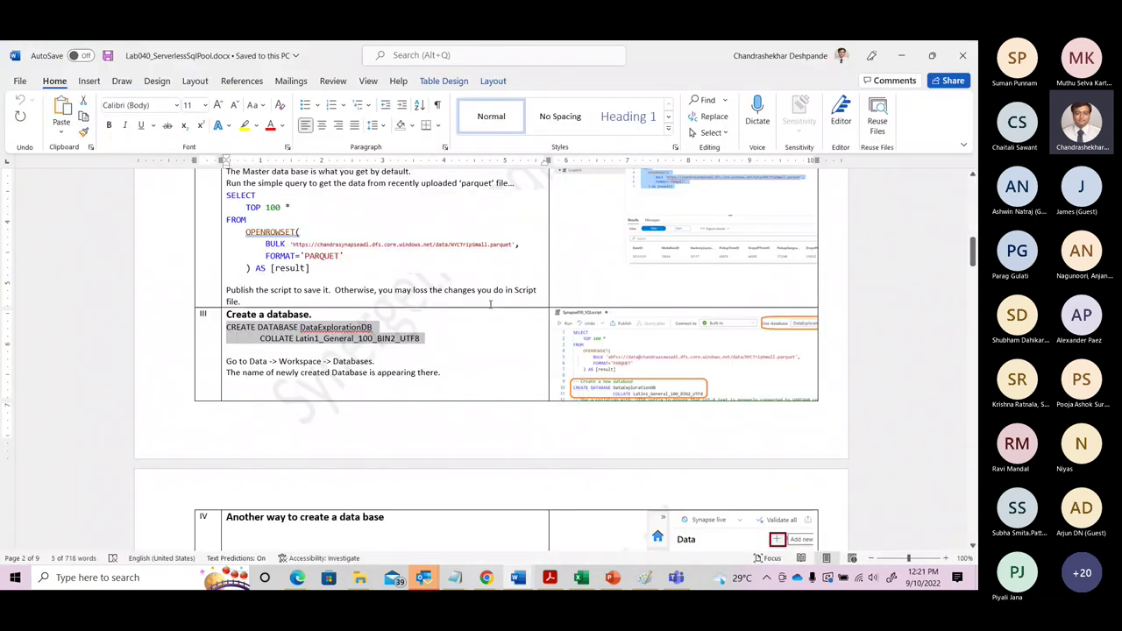
left_click_drag(971, 250, 972, 272)
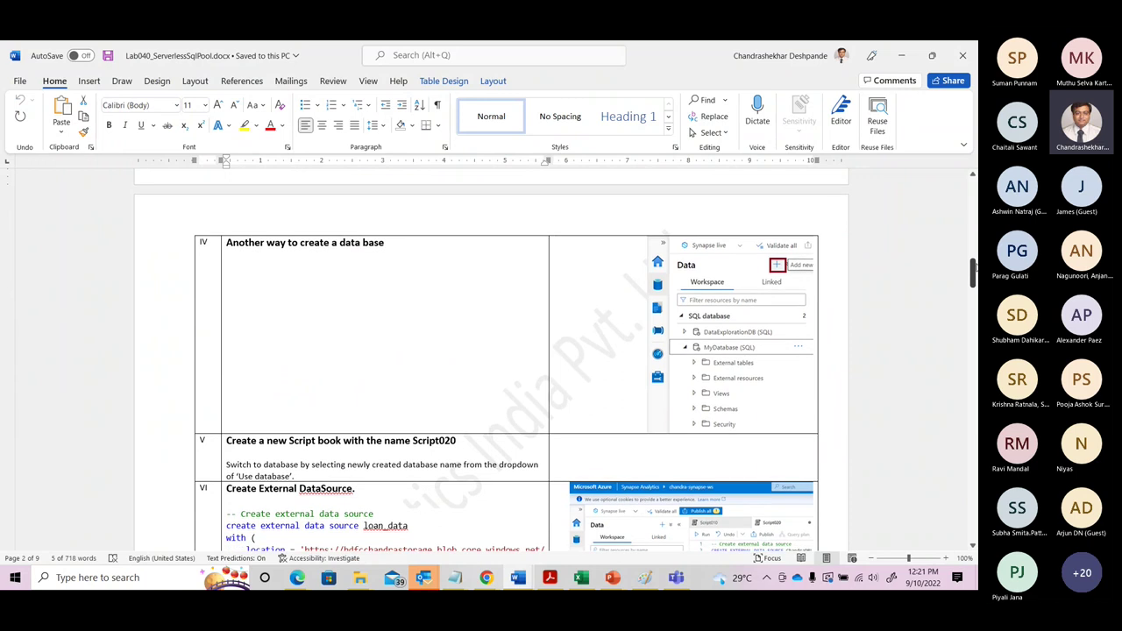
key("alt+Tab")
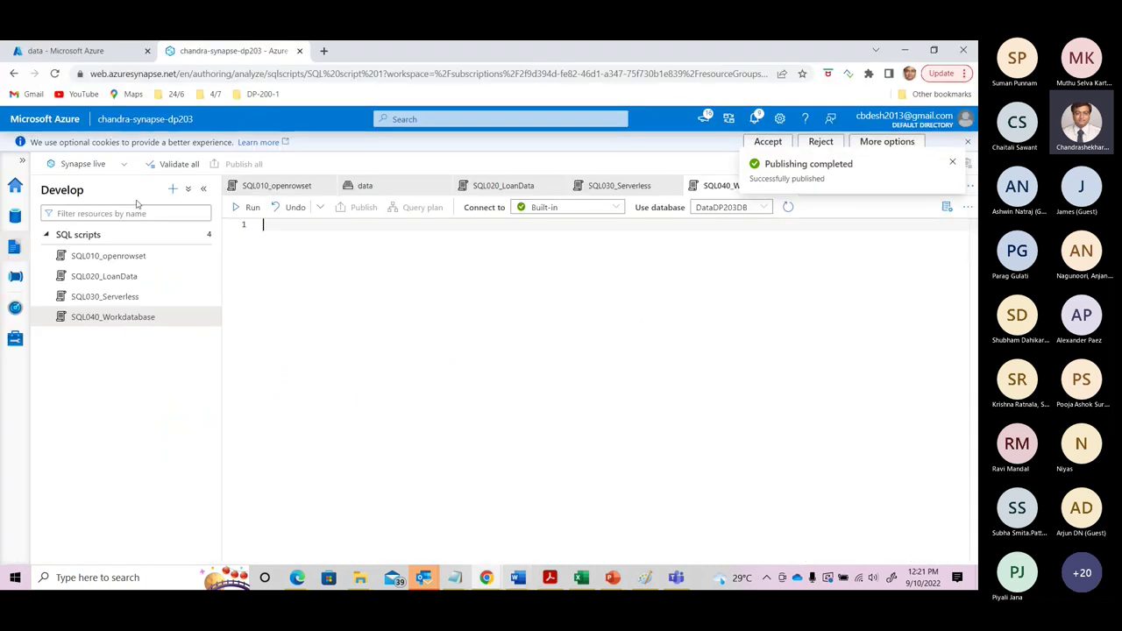
left_click(15, 216)
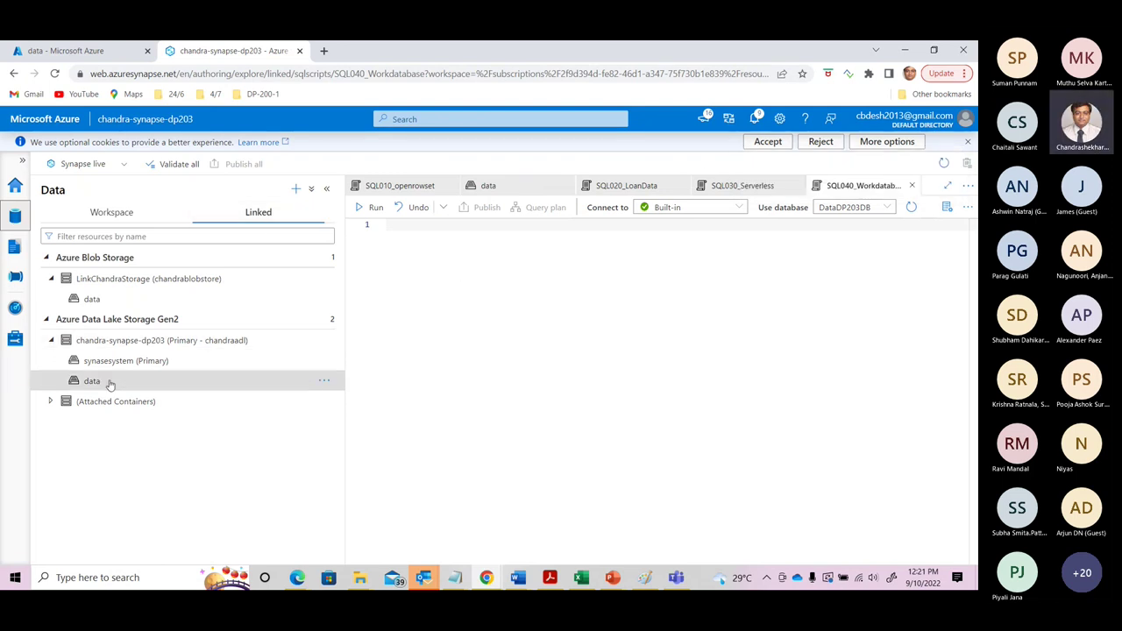
Step: Refresh the Workspace view and expand SQL database > DataDP203DB > External tables, then return to the lab document
left_click(117, 219)
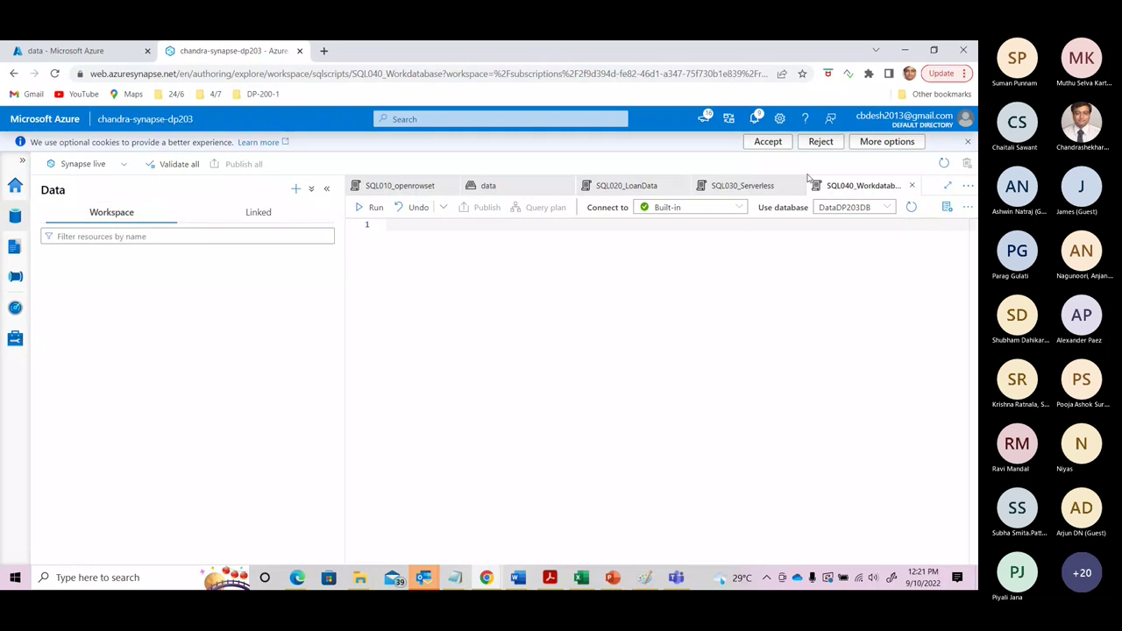
left_click(944, 164)
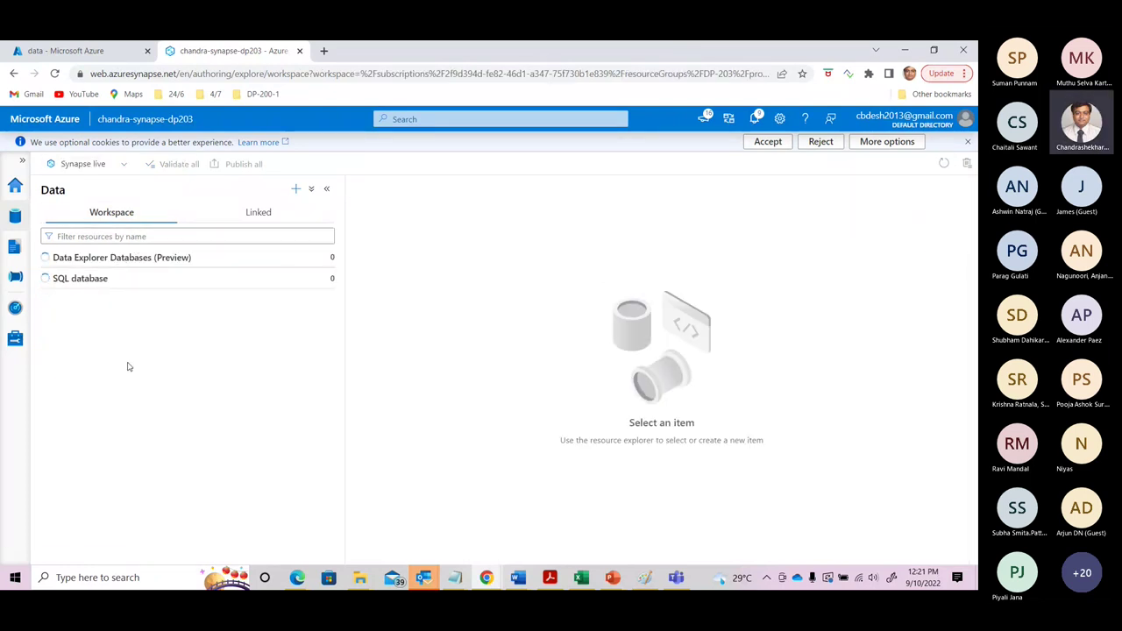
left_click(46, 258)
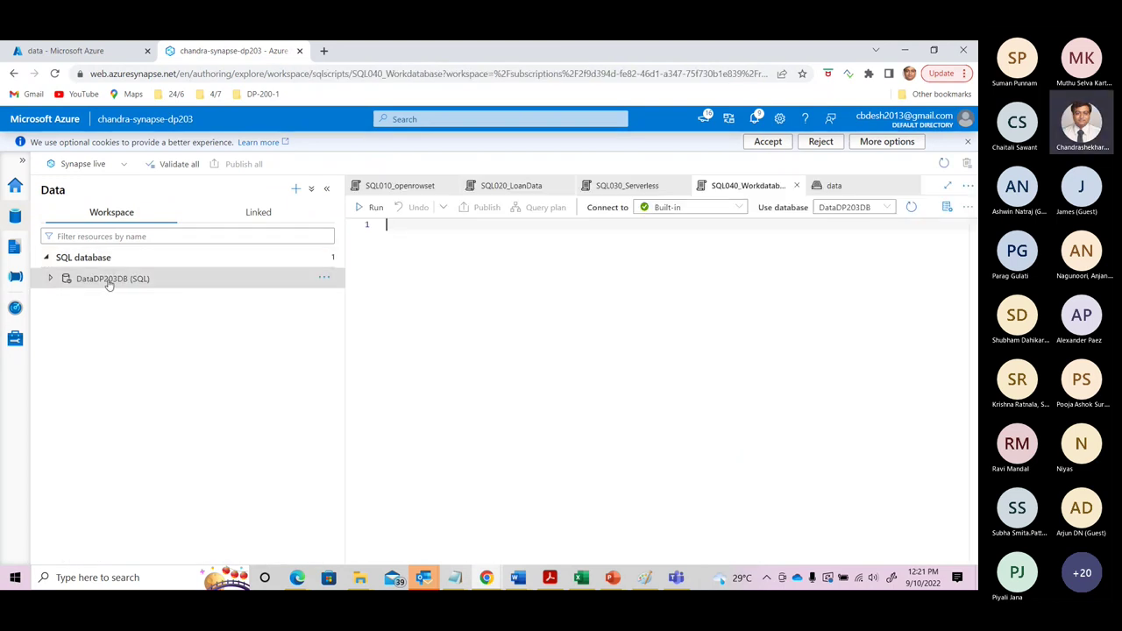
left_click(52, 279)
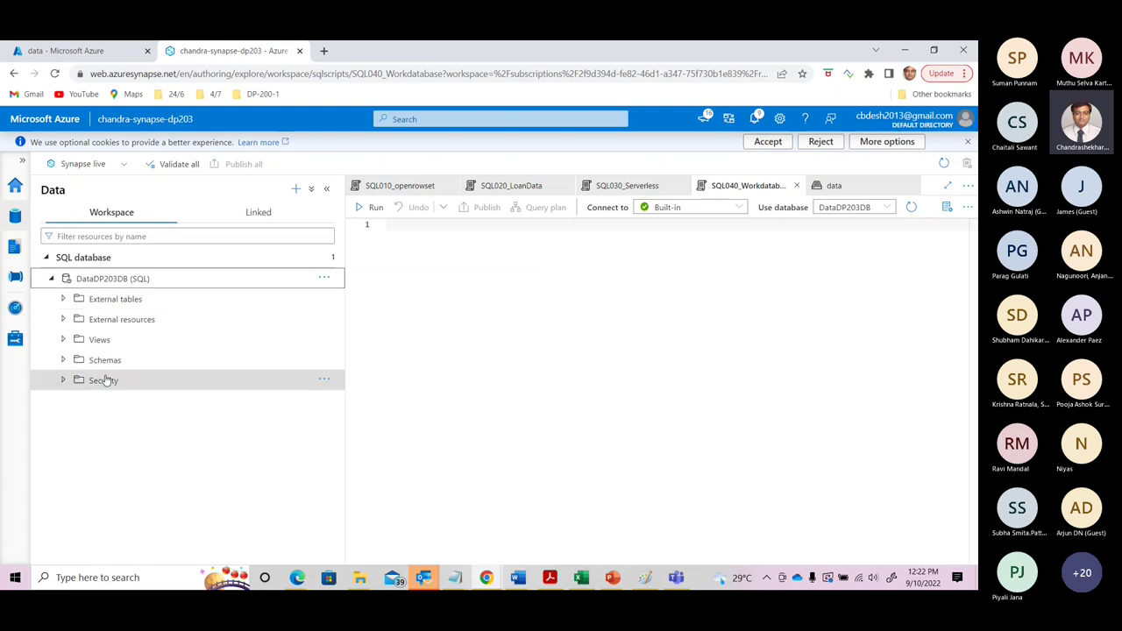
left_click(64, 302)
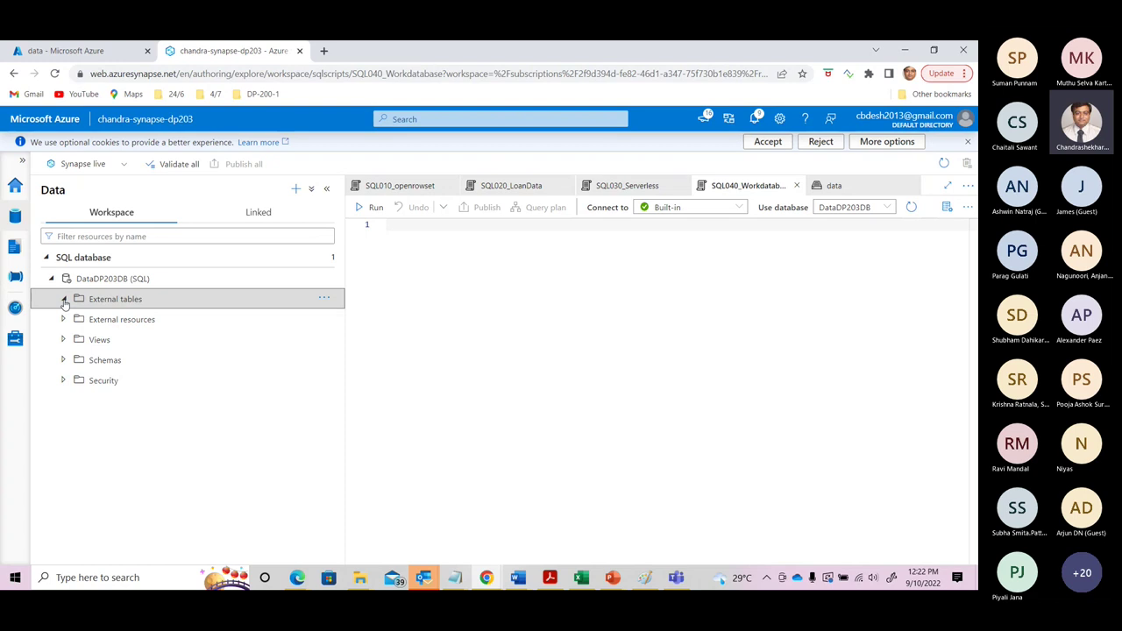
key("alt+Tab")
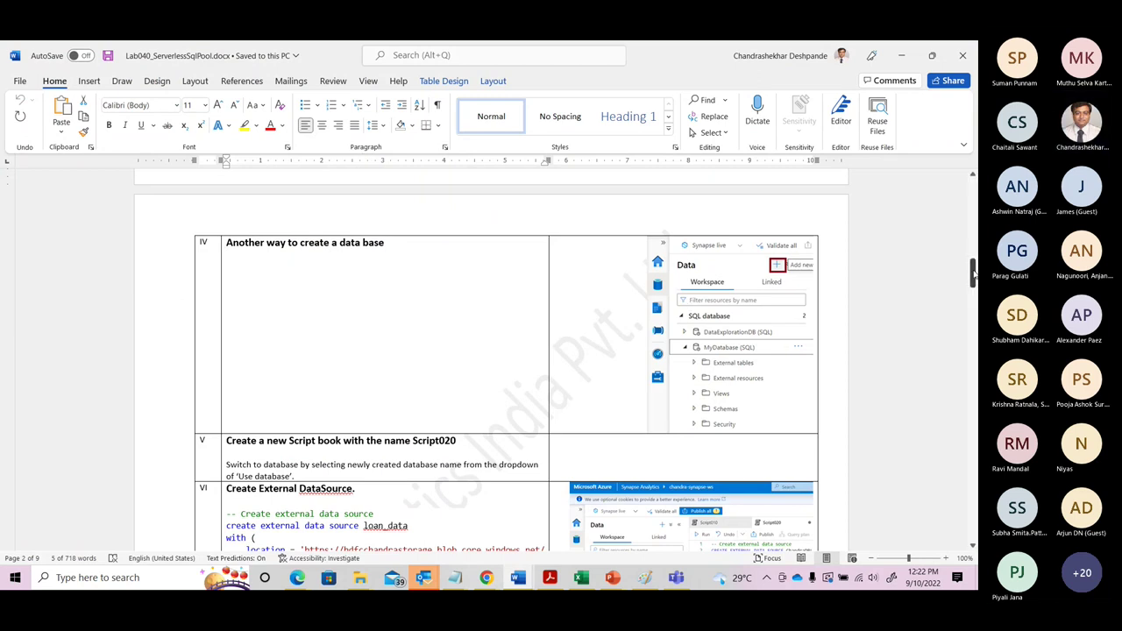
Step: Copy the section VI create external data source code from the lab document and return to Synapse
left_click_drag(974, 271, 975, 288)
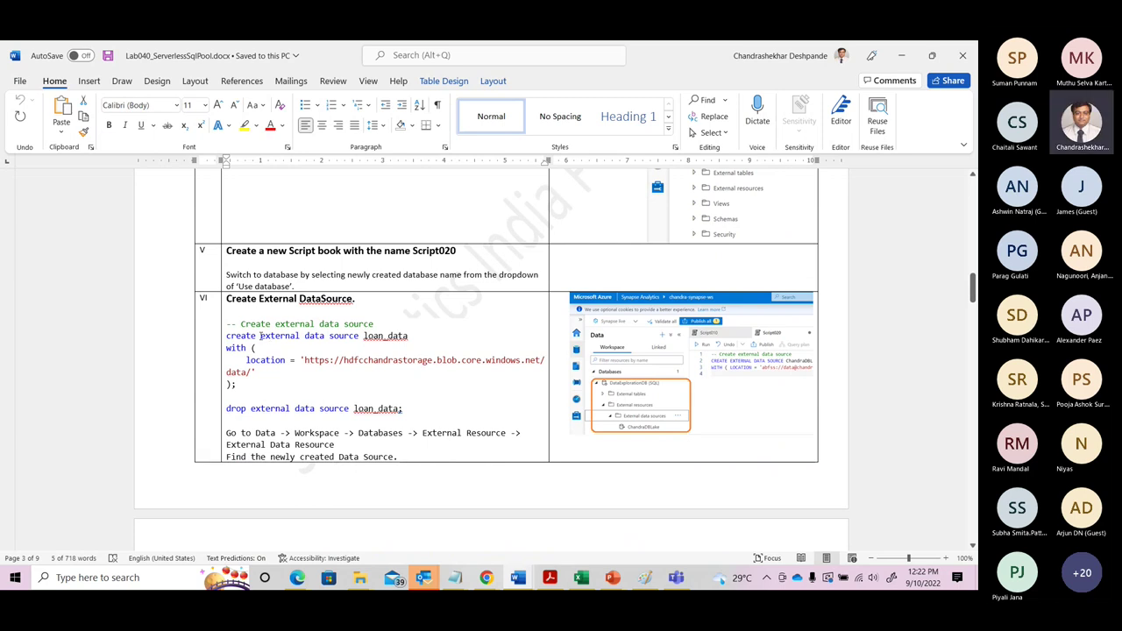
left_click_drag(226, 323, 271, 386)
key("ctrl+c")
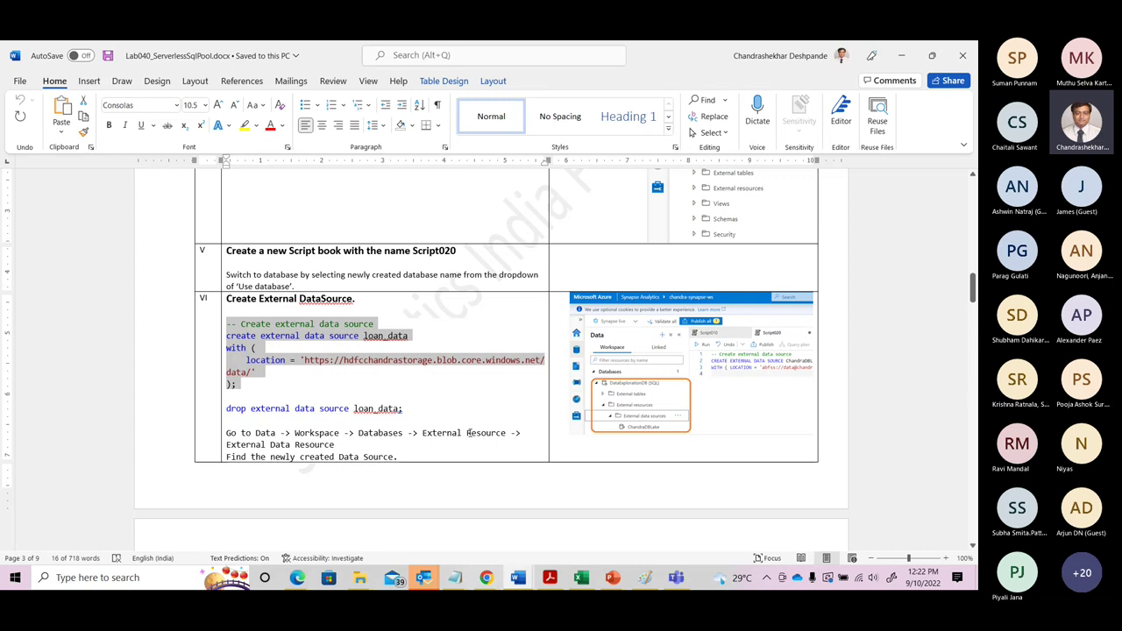
key("alt+Tab")
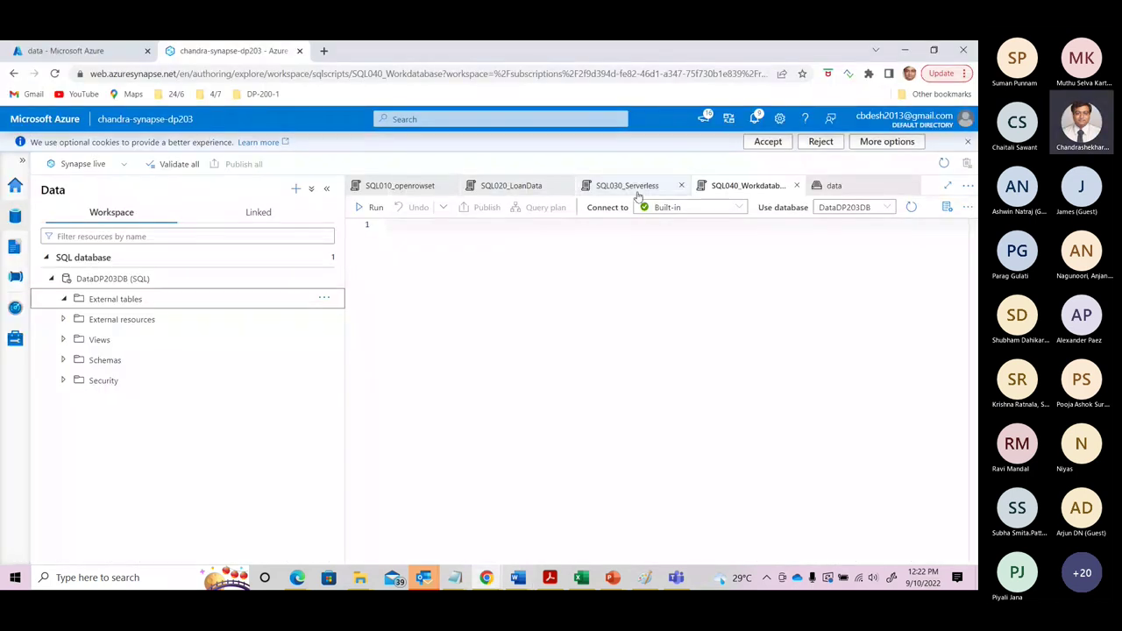
Step: Paste the create external data source loan_data statement into line 1 of the empty script
left_click(624, 225)
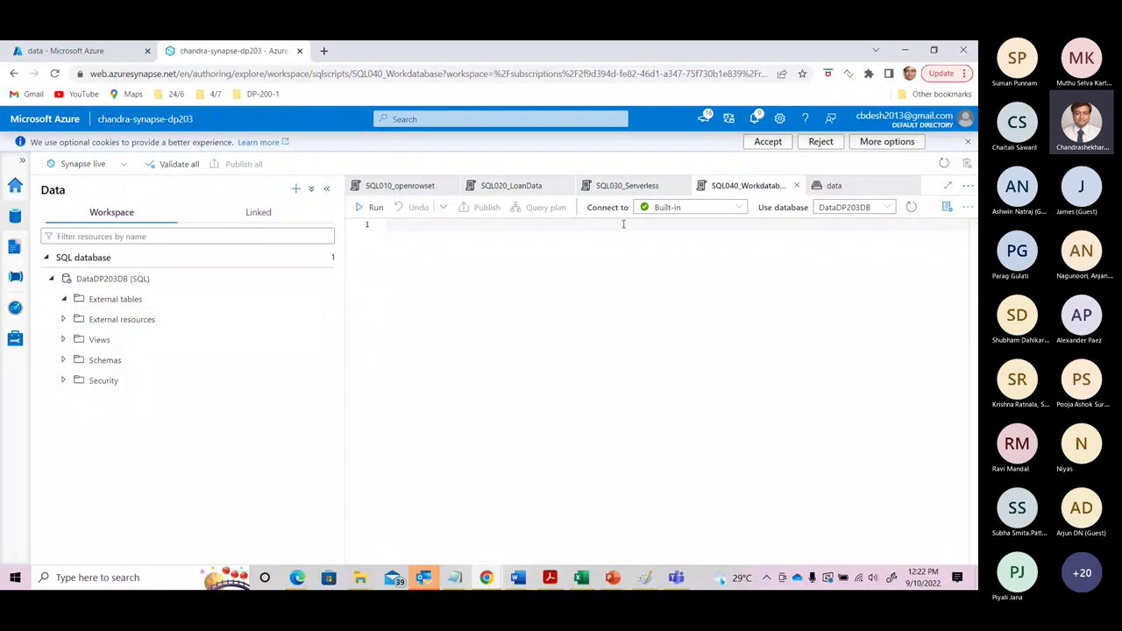
key("ctrl+v")
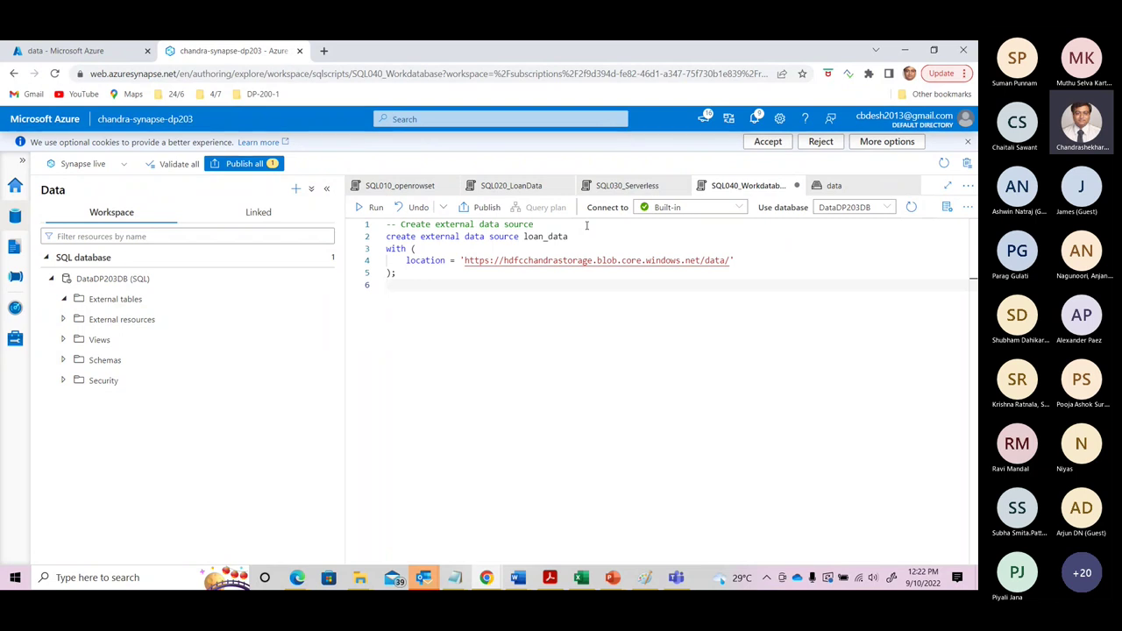
left_click_drag(397, 236, 522, 242)
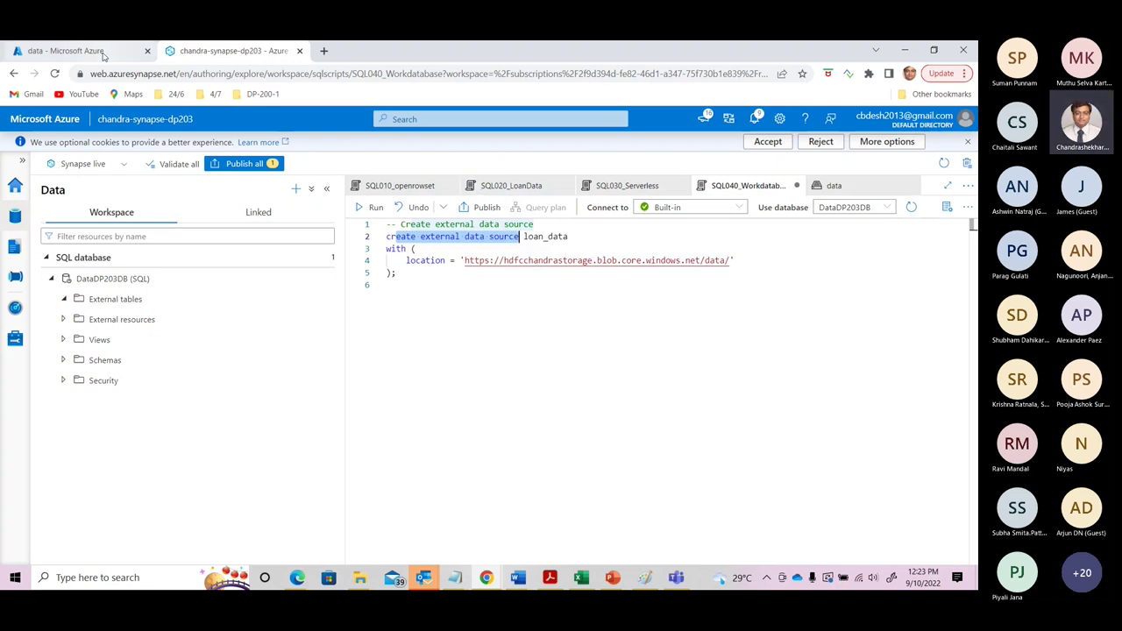
Step: Check the storage container holding LoanData_Raw.csv, then select the old storage account name in the URL
left_click(101, 55)
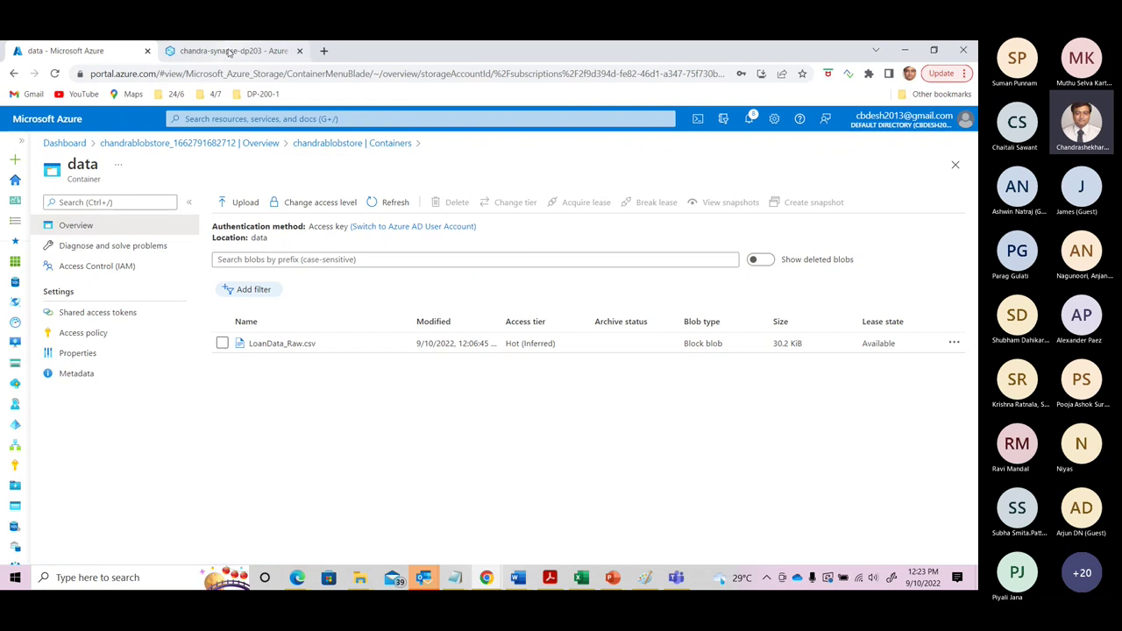
left_click(232, 53)
left_click_drag(593, 260, 499, 260)
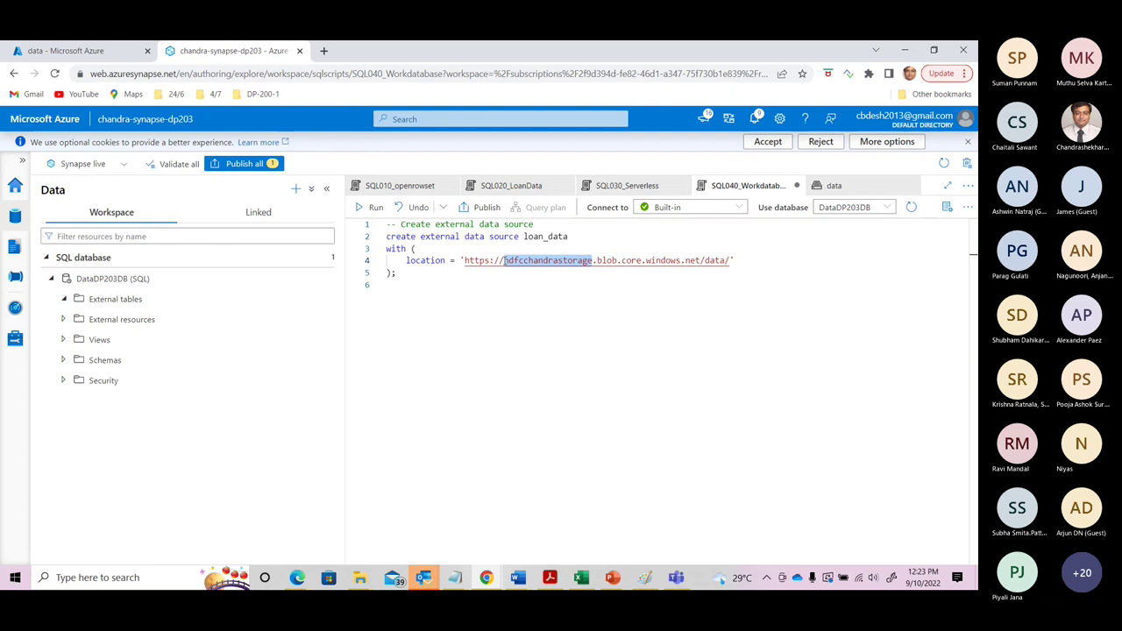
Step: Replace the storage account name in the location URL with chandrablobstore, keeping the data/ container path
key("BackSpace")
type("chandrablo")
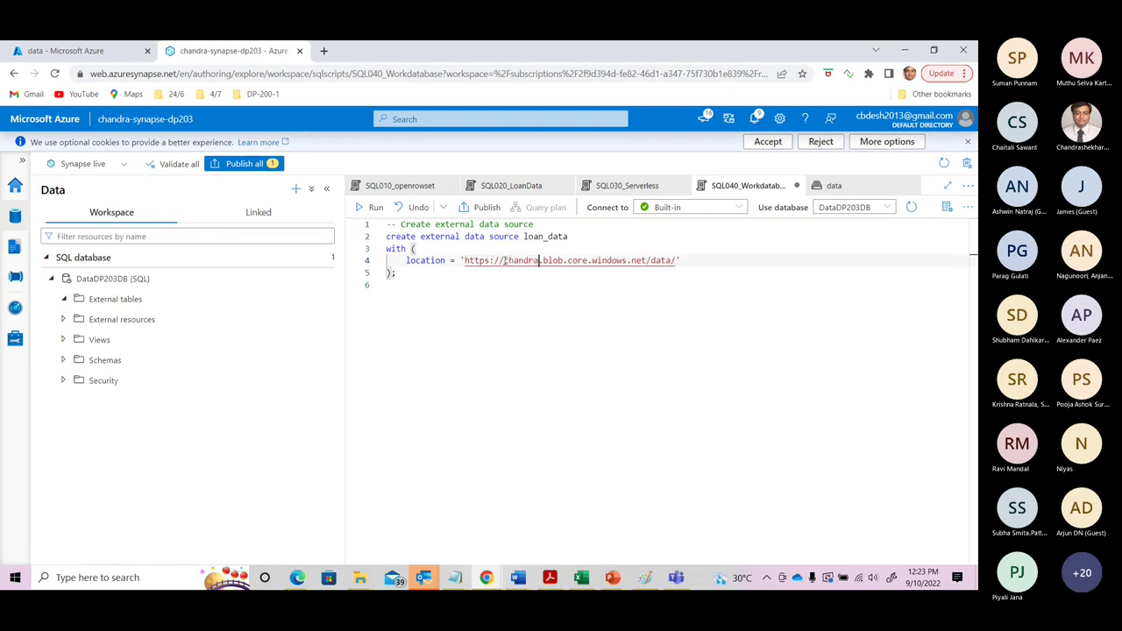
type("bstore")
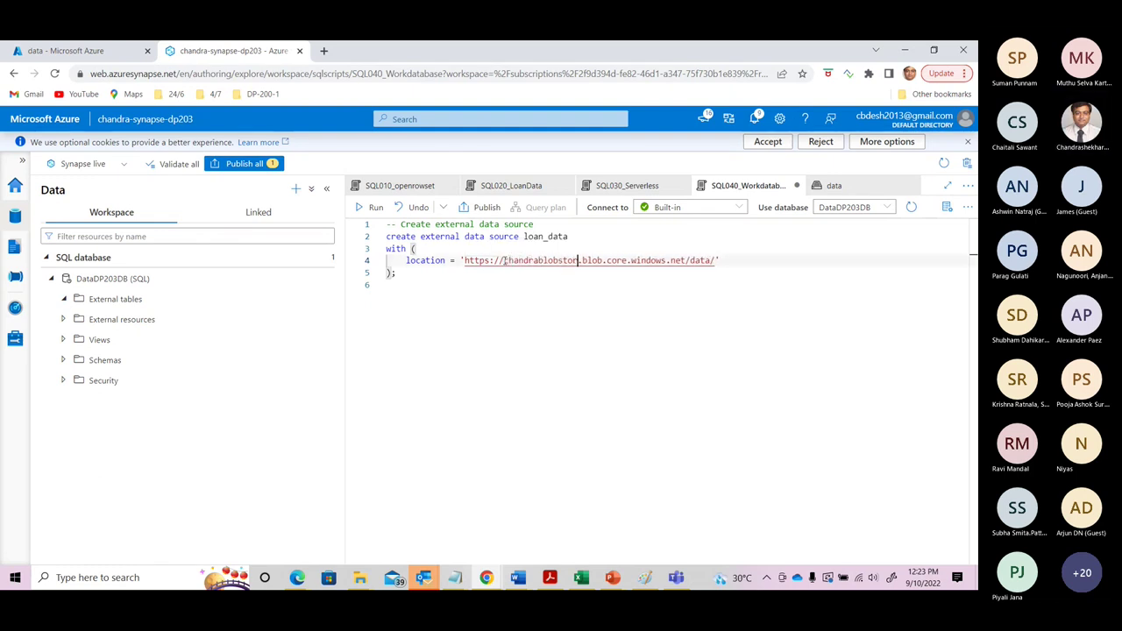
left_click_drag(697, 261, 722, 260)
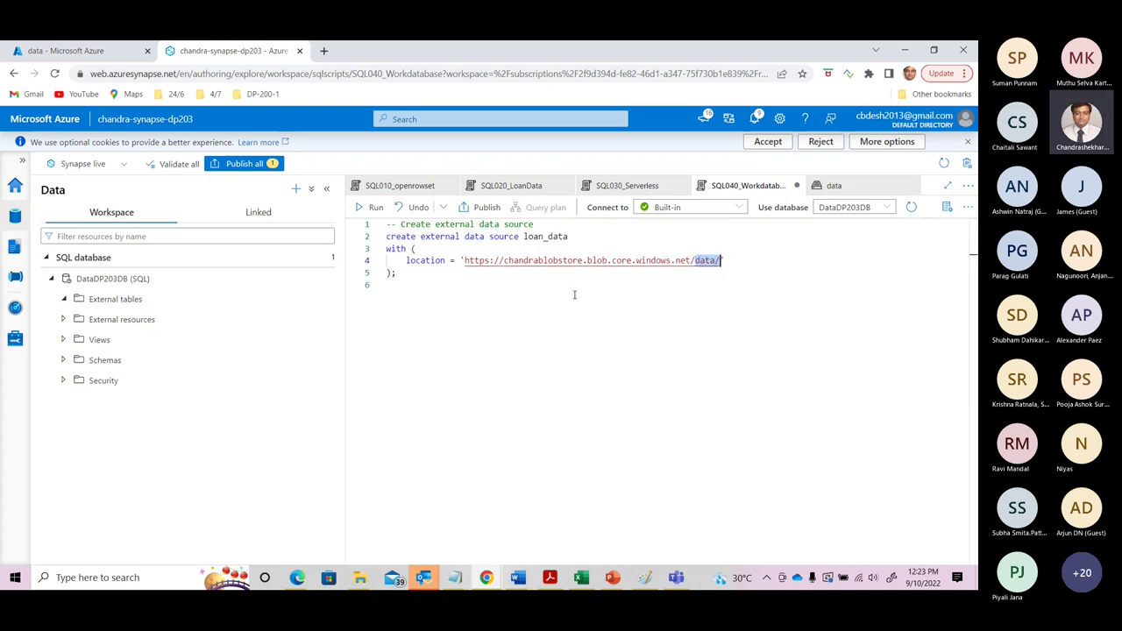
left_click(514, 273)
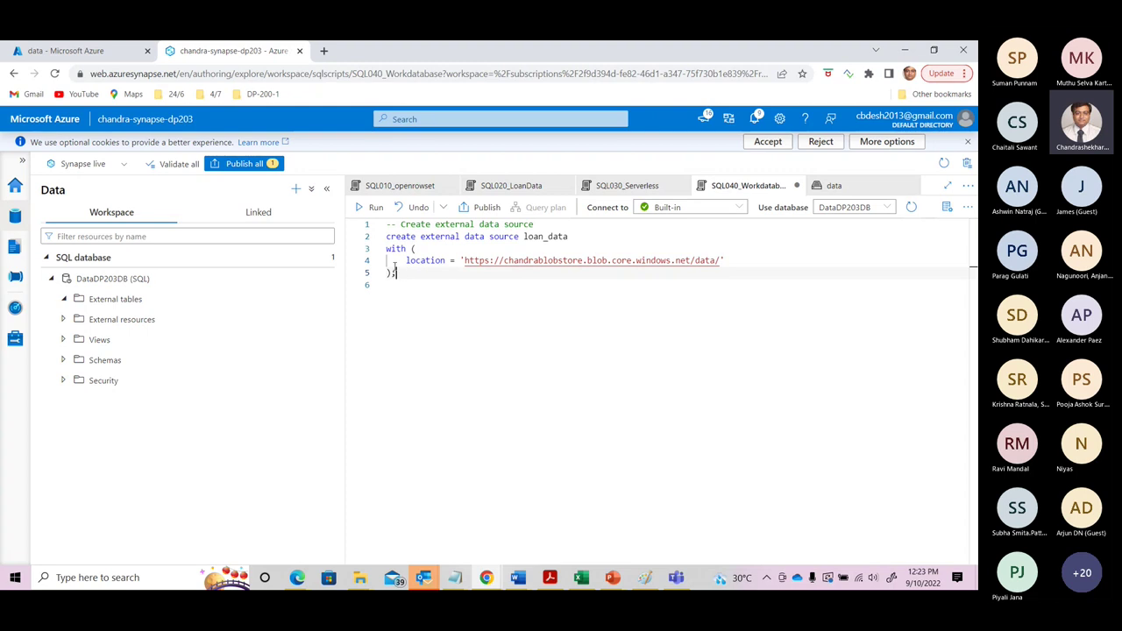
left_click_drag(396, 274, 387, 237)
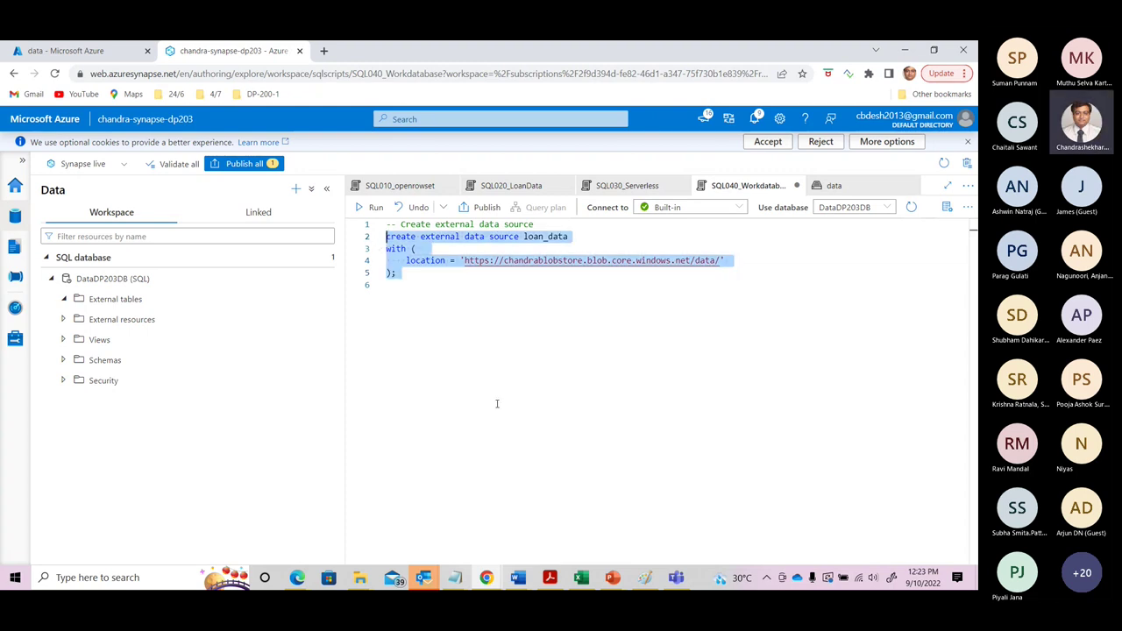
left_click(539, 355)
Step: Rename the data source from loan_data to bank_data and select the whole script
left_click(420, 237)
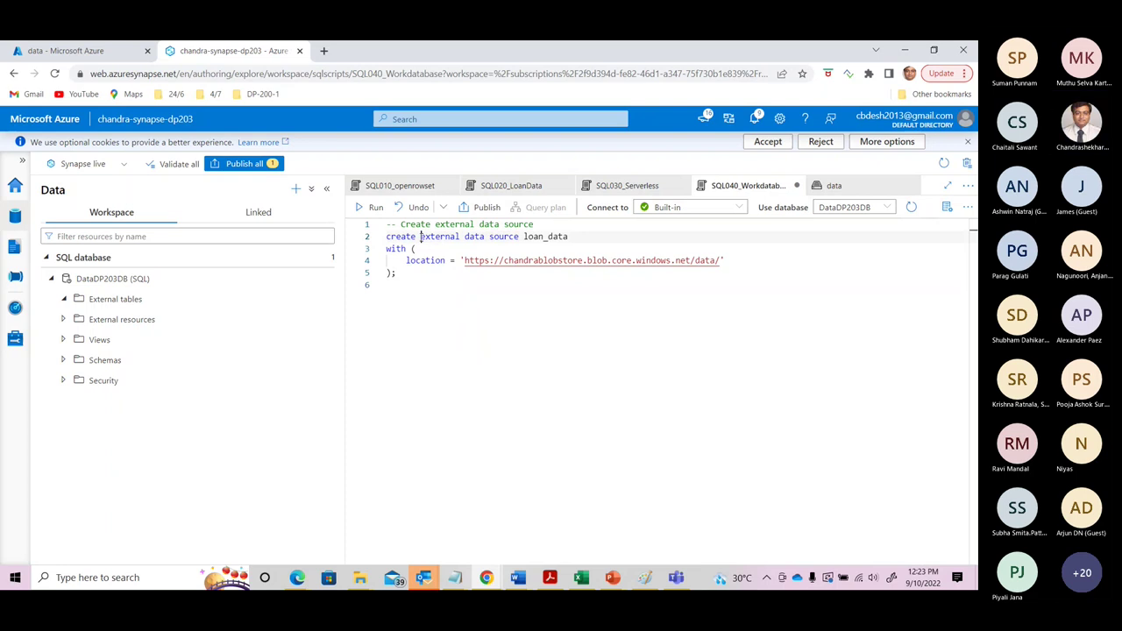
double_click(545, 237)
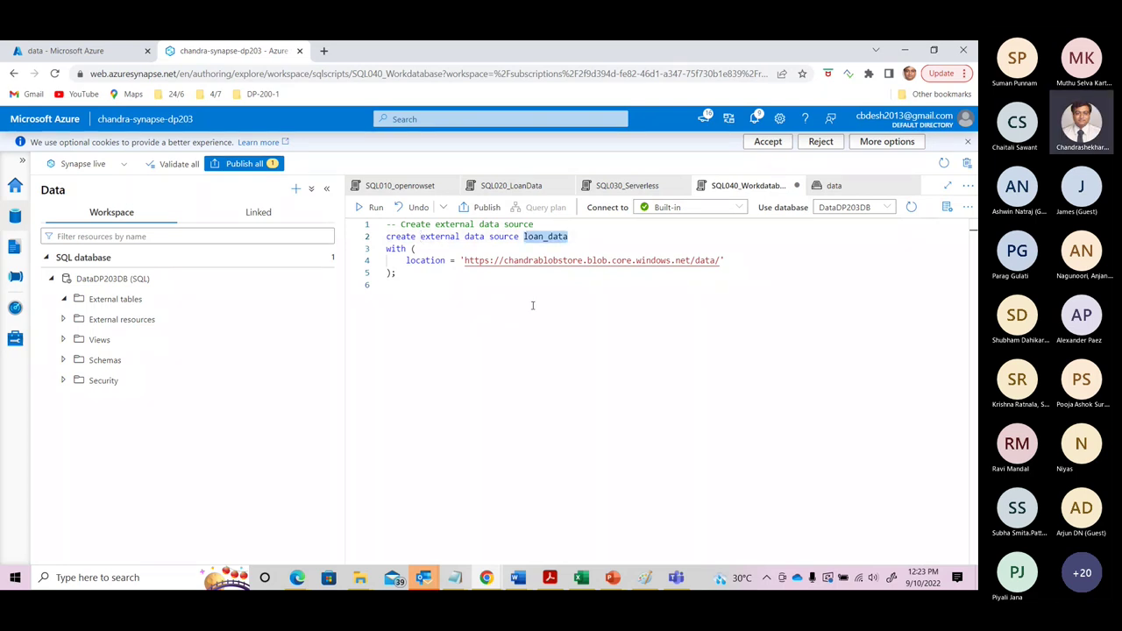
left_click(544, 298)
left_click(544, 237)
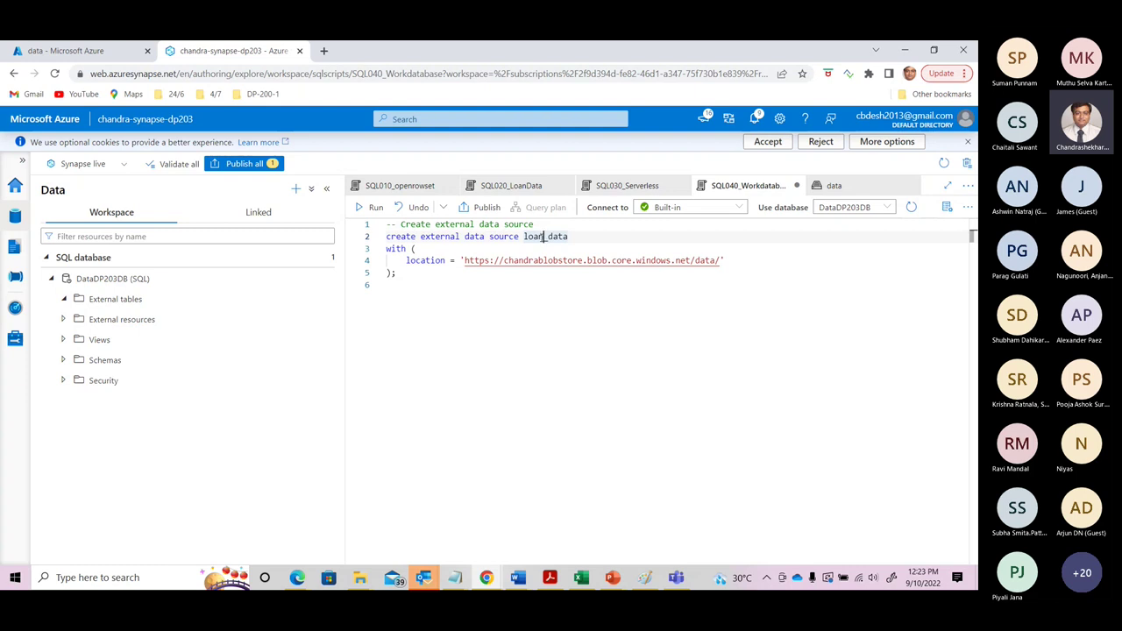
key("BackSpace")
key("BackSpace")
key("BackSpace")
key("BackSpace")
type("pro")
key("BackSpace")
key("BackSpace")
key("BackSpace")
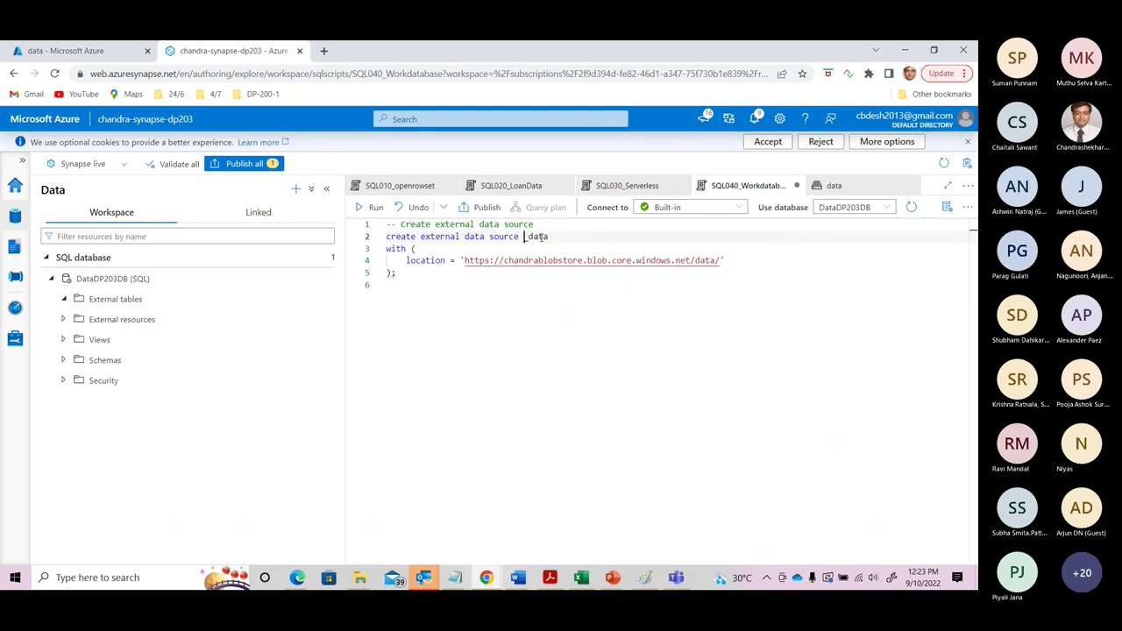
type("bank")
left_click(522, 337)
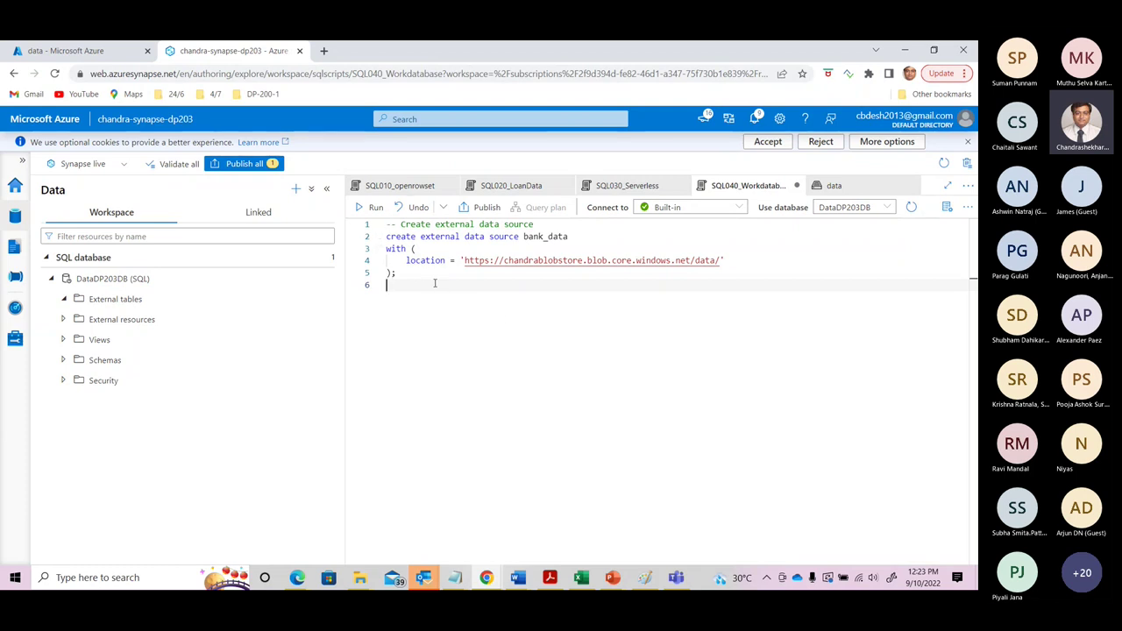
left_click_drag(429, 279, 387, 238)
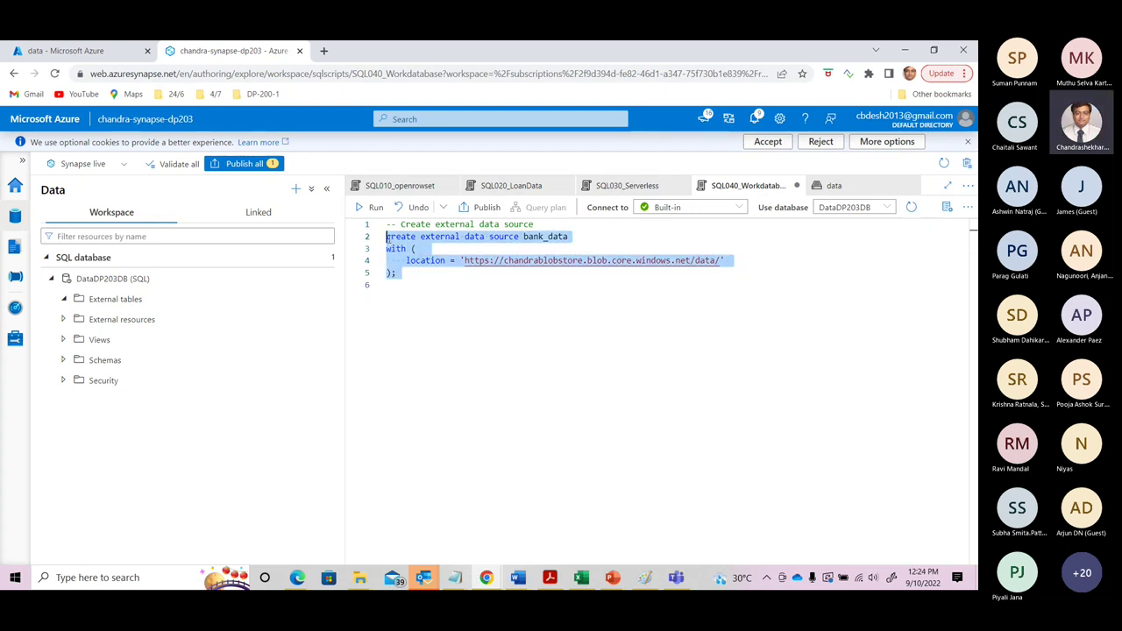
key("ctrl+a")
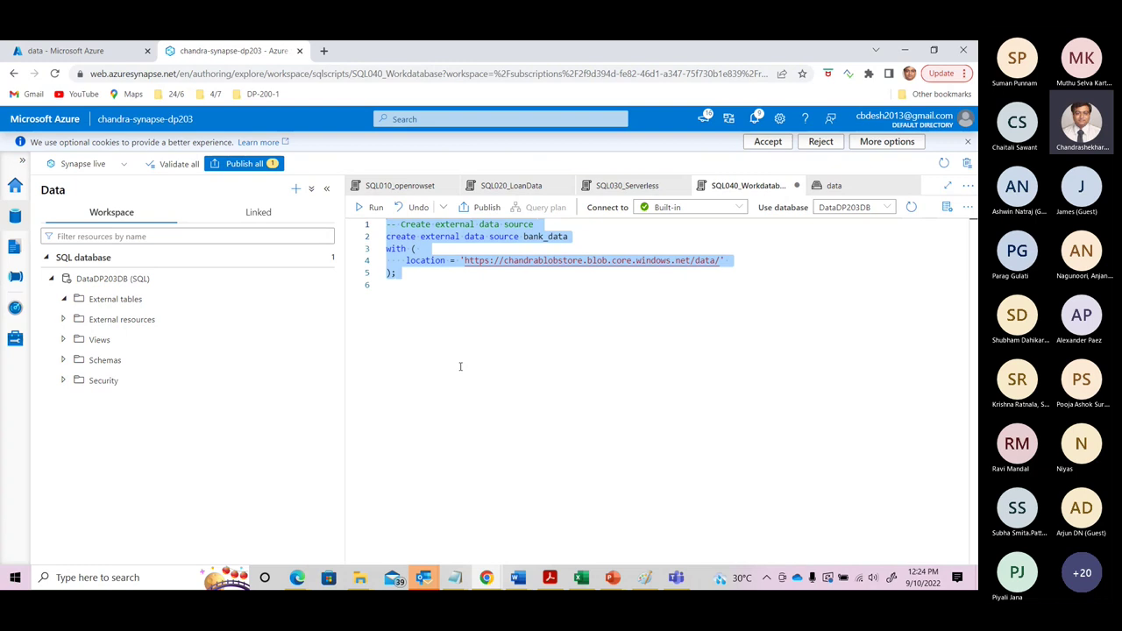
Step: Run the CREATE EXTERNAL DATA SOURCE bank_data statement, then return to the lab document
left_click(372, 208)
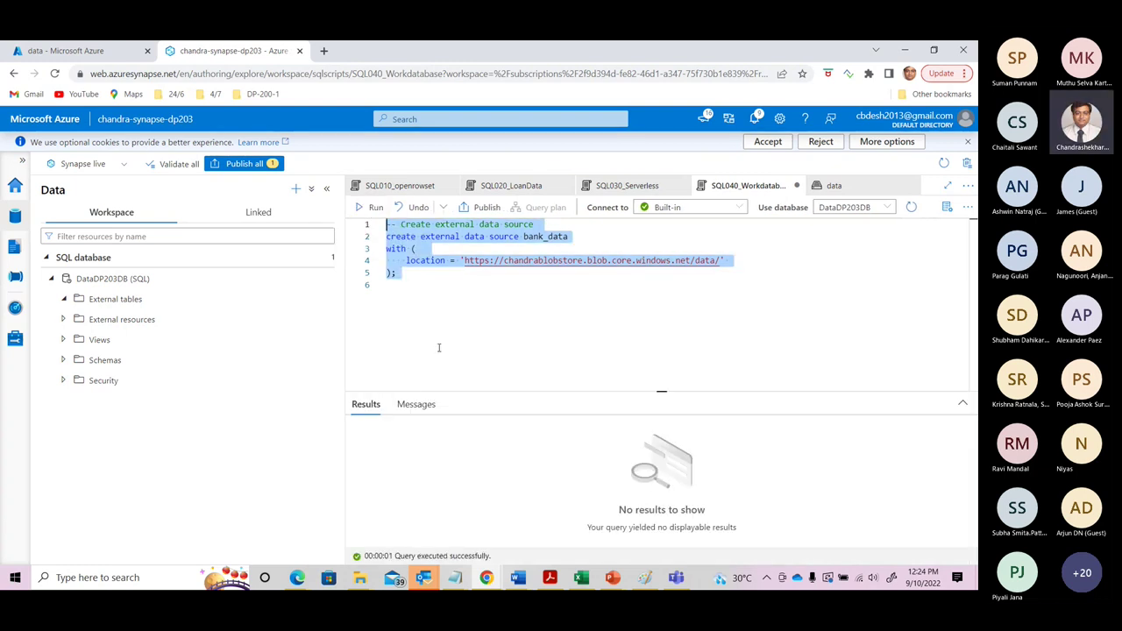
key("alt+Tab")
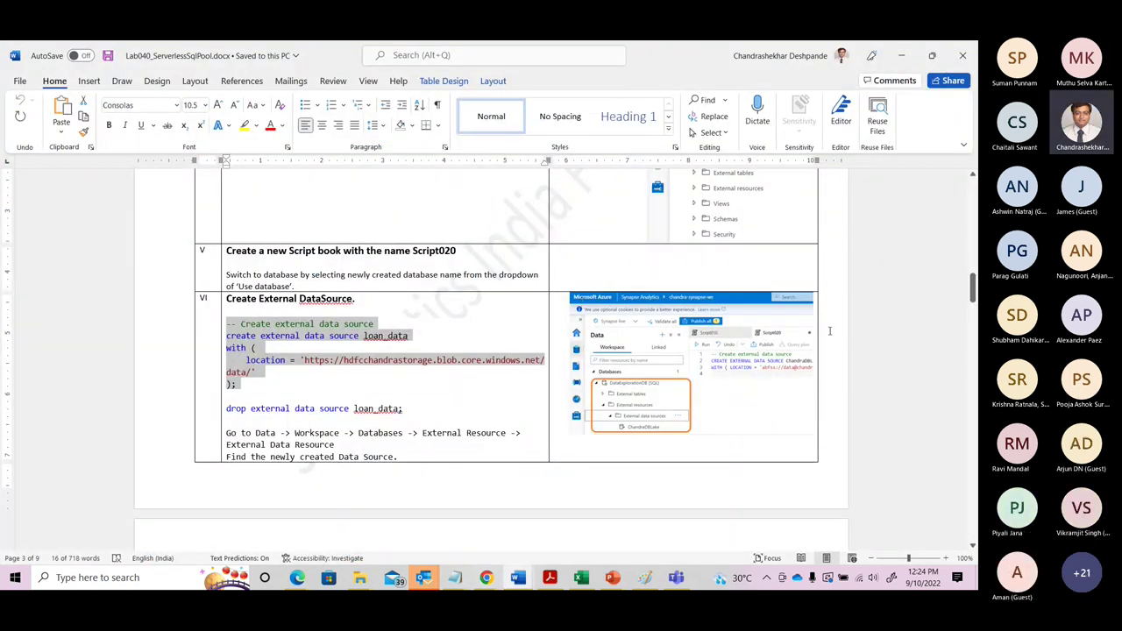
Step: Scroll the lab document to step VII's OPENROWSET query on LoanData_Raw.csv, then return to Synapse
left_click_drag(974, 292, 973, 302)
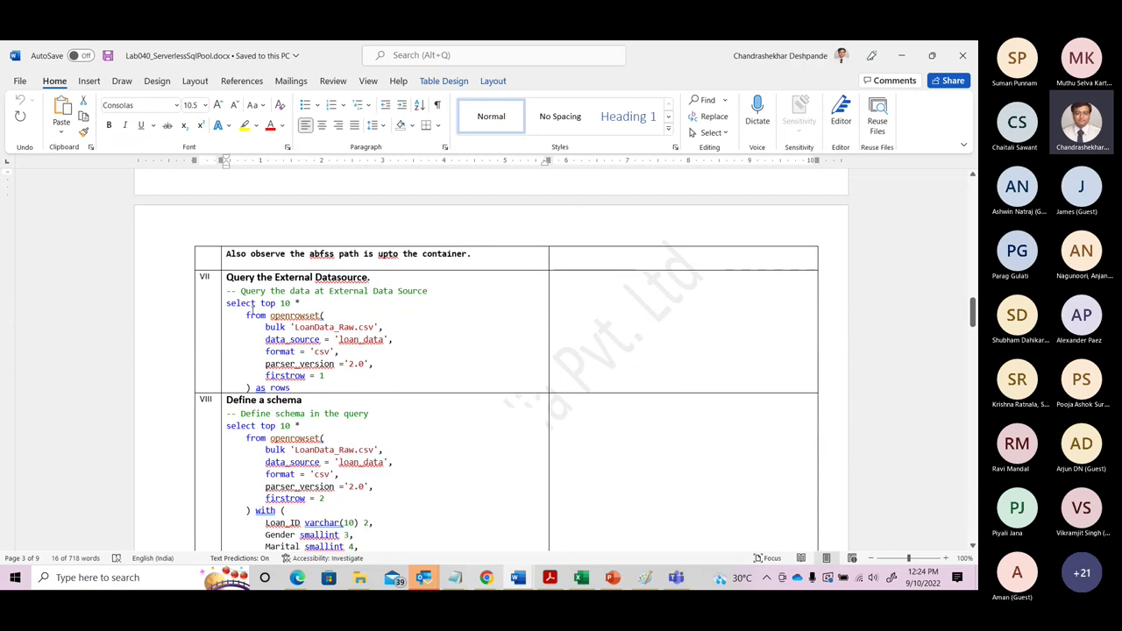
key("alt+Tab")
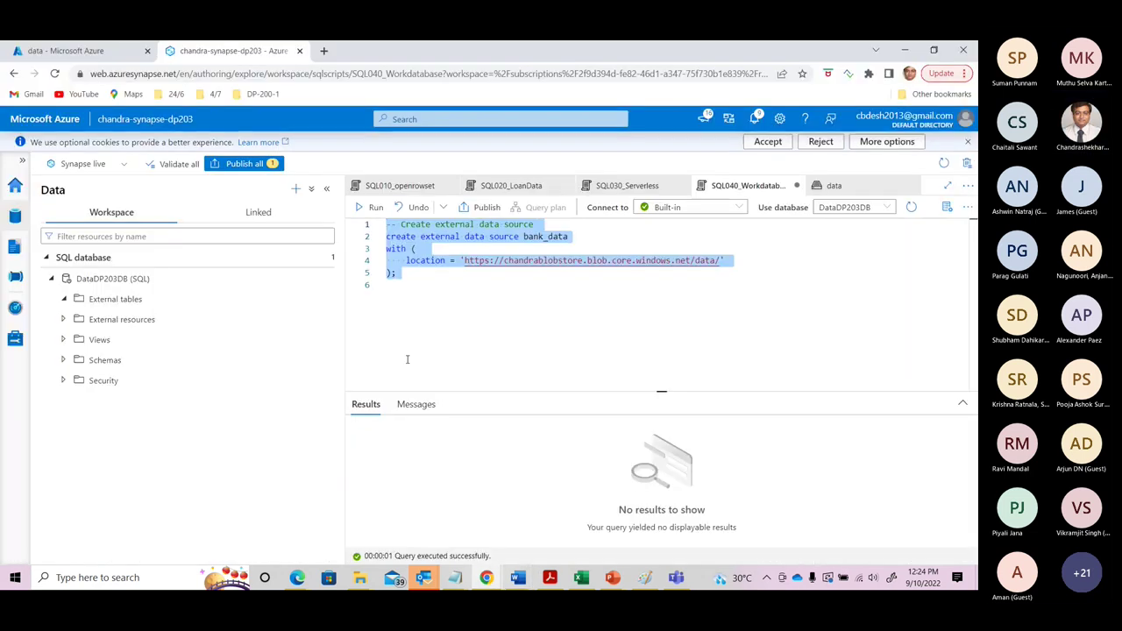
Step: Expand External resources > External data sources to confirm bank_data, and add blank lines below the script
left_click(63, 321)
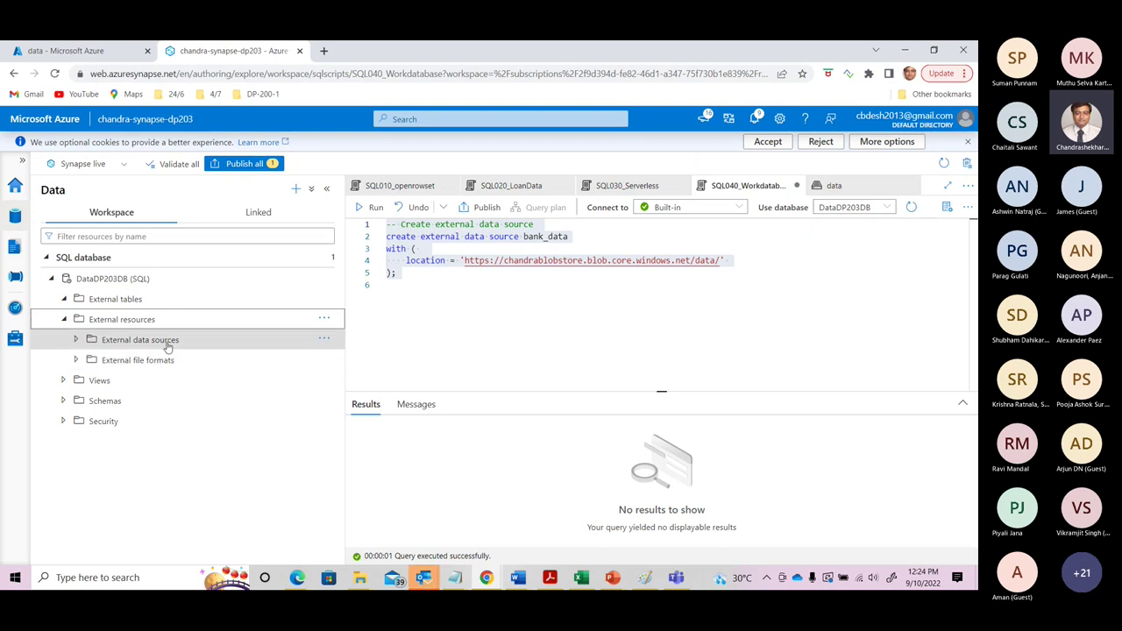
left_click(77, 339)
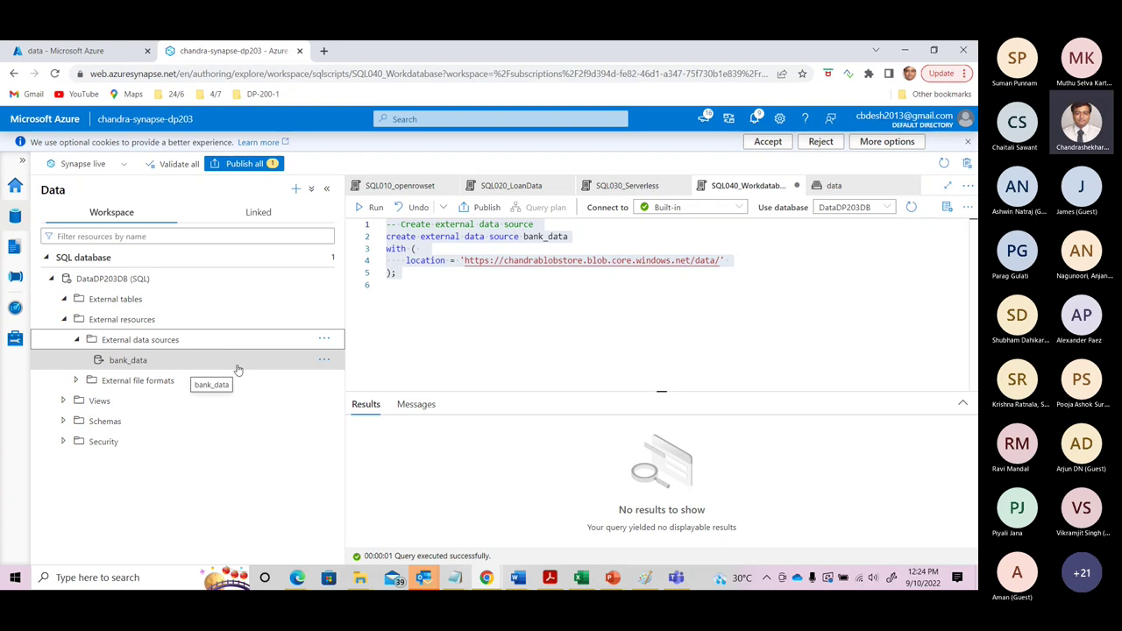
left_click(430, 276)
key("Return")
key("Return")
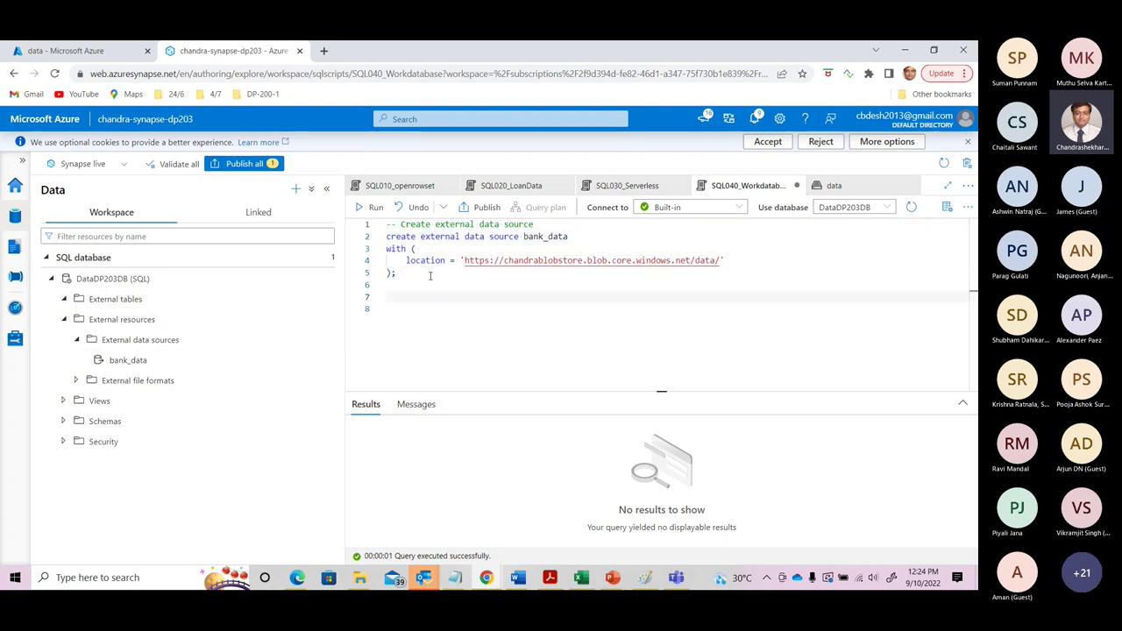
key("alt+Tab")
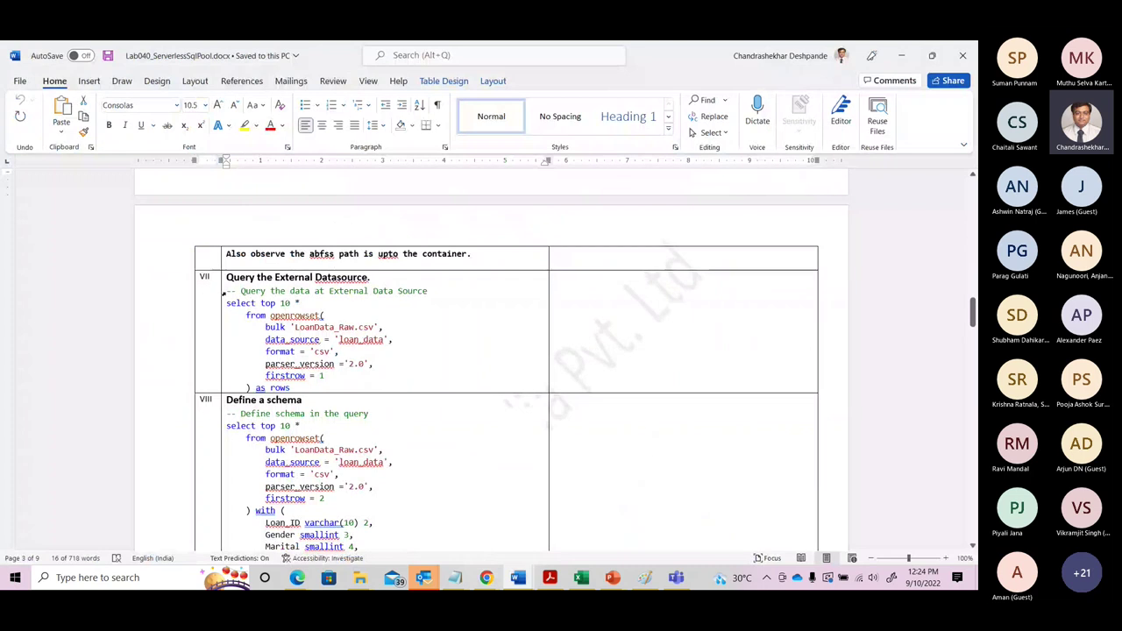
Step: Copy the section VII Query the External Datasource code and paste it into the Synapse script
left_click_drag(226, 291, 291, 388)
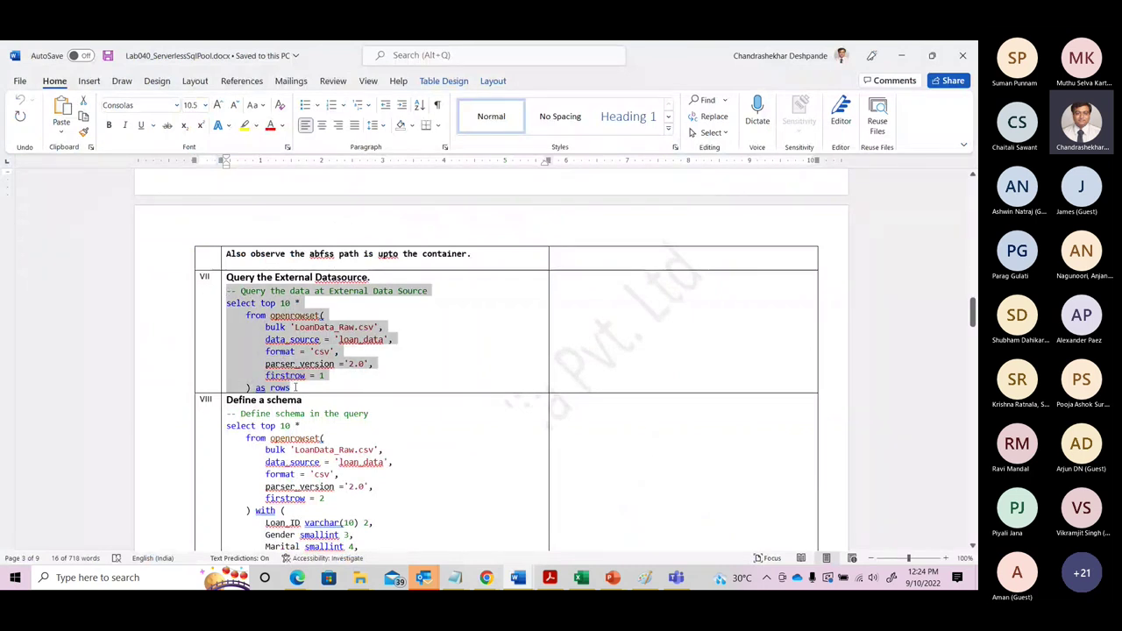
left_click(290, 388)
left_click_drag(291, 387, 227, 290)
key("ctrl+c")
key("alt+Tab")
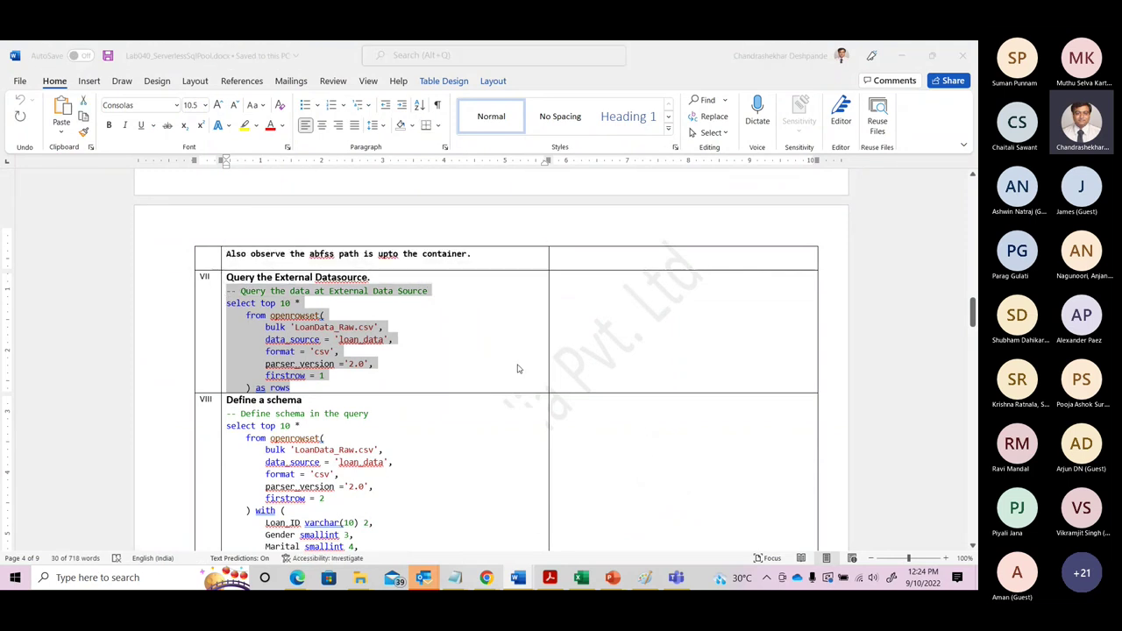
key("ctrl+v")
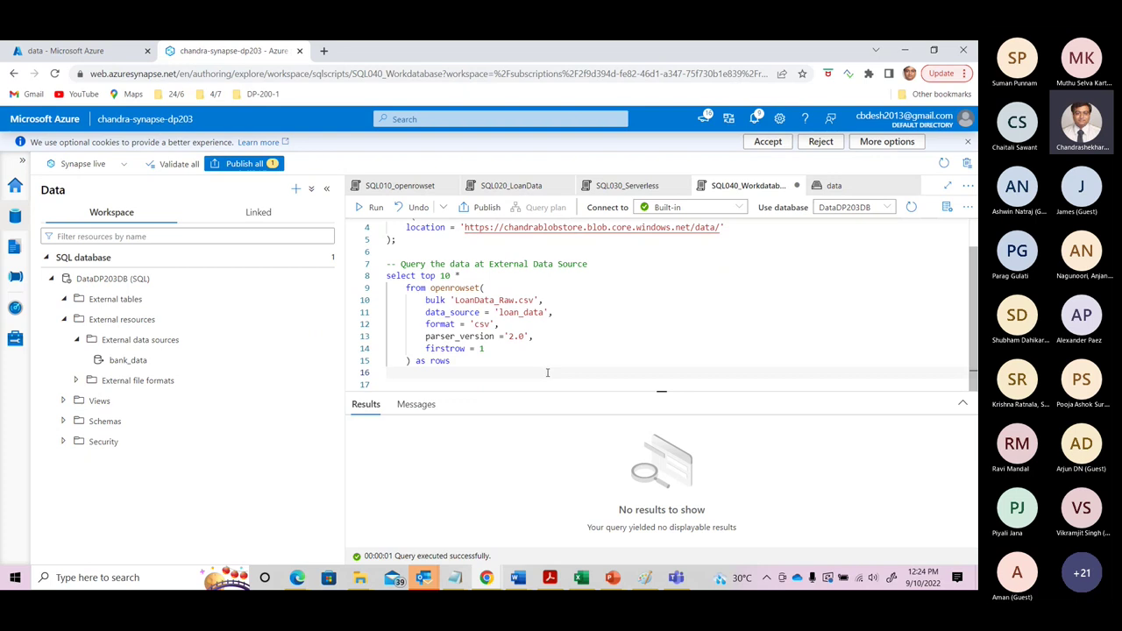
Step: Swap loan_data for bank_data in the OPENROWSET query's data_source and review the firstrow = 1 setting
left_click_drag(457, 300, 533, 300)
left_click(659, 329)
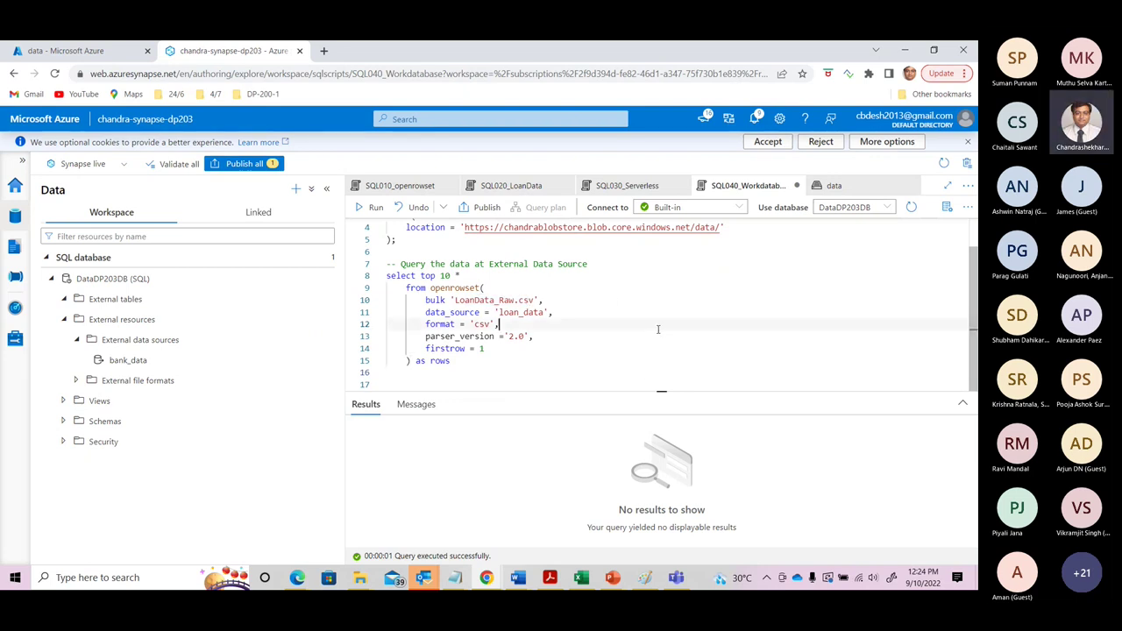
scroll(972, 265, "up", 1)
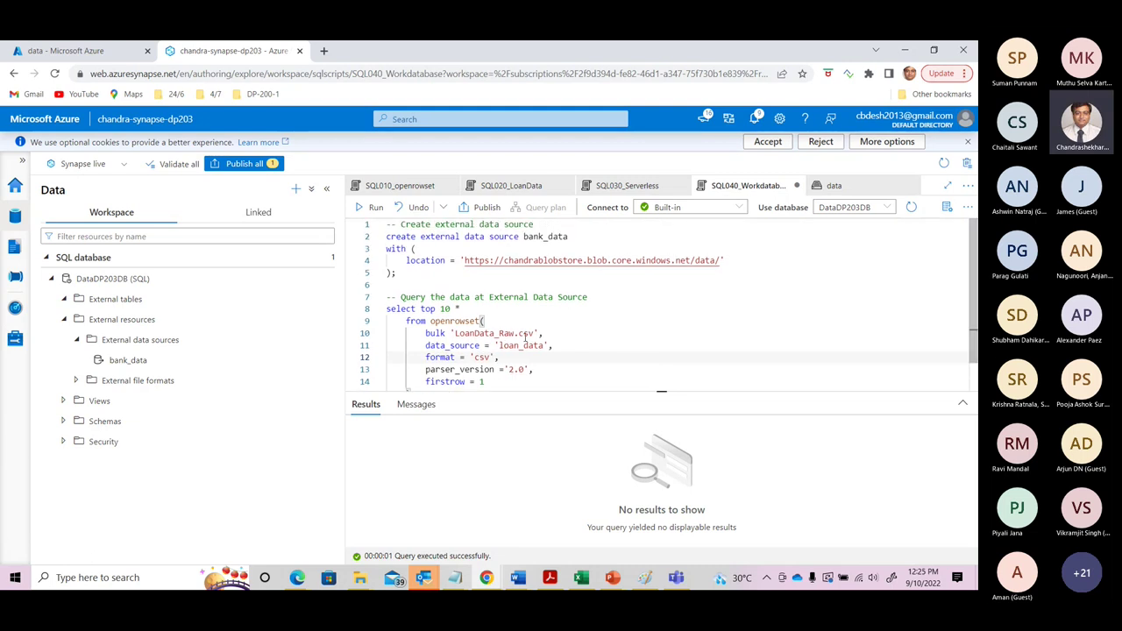
left_click_drag(523, 237, 568, 238)
key("ctrl+c")
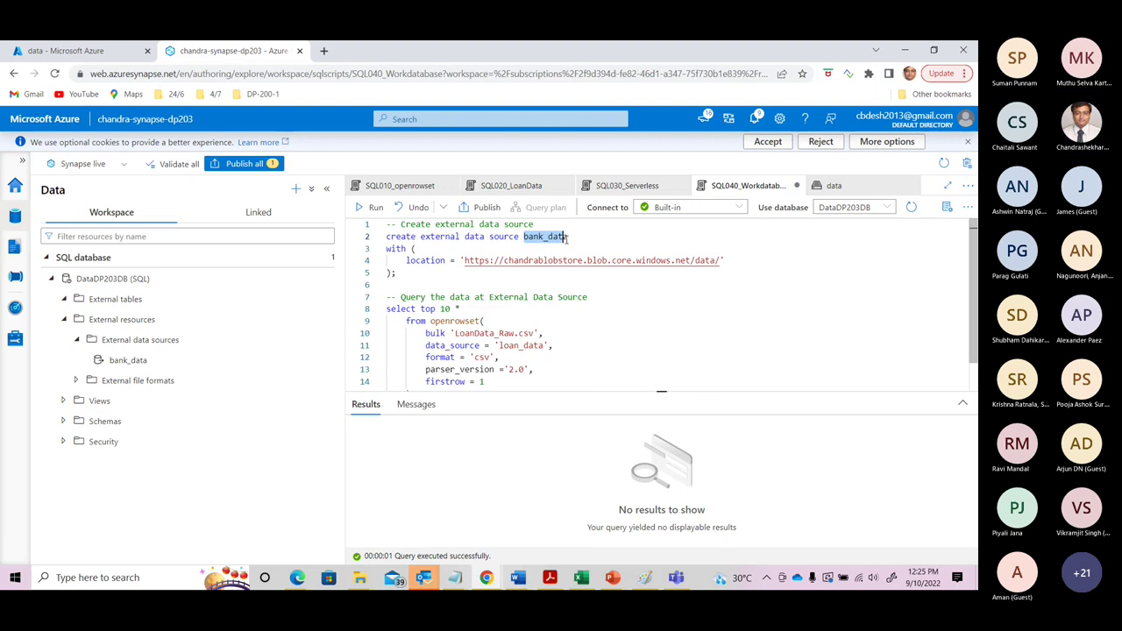
left_click_drag(501, 346, 545, 346)
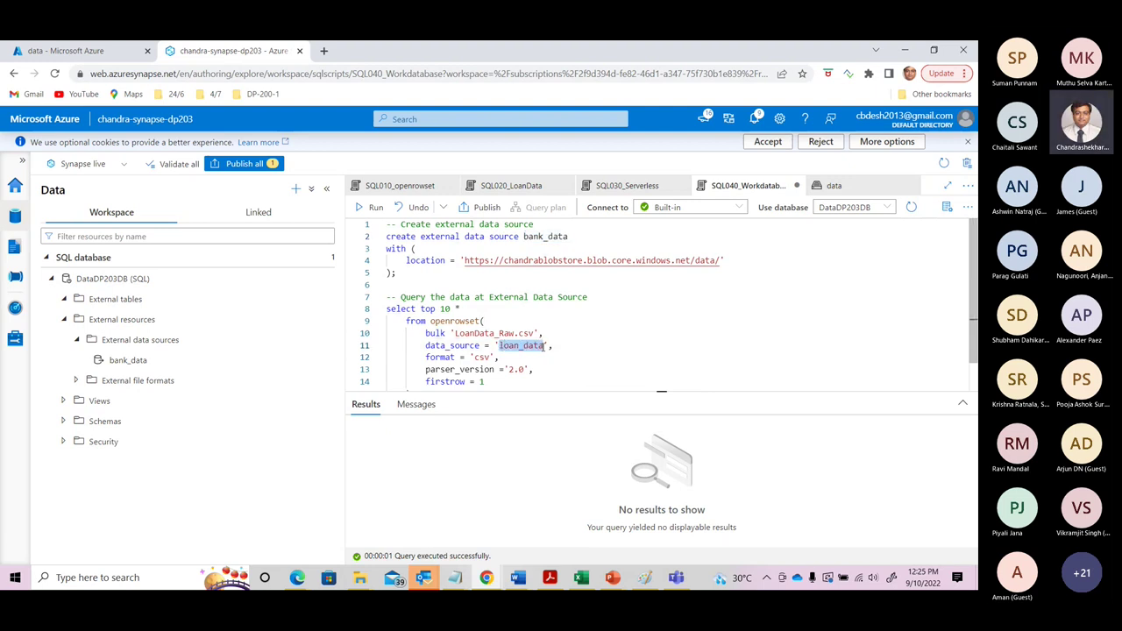
key("ctrl+v")
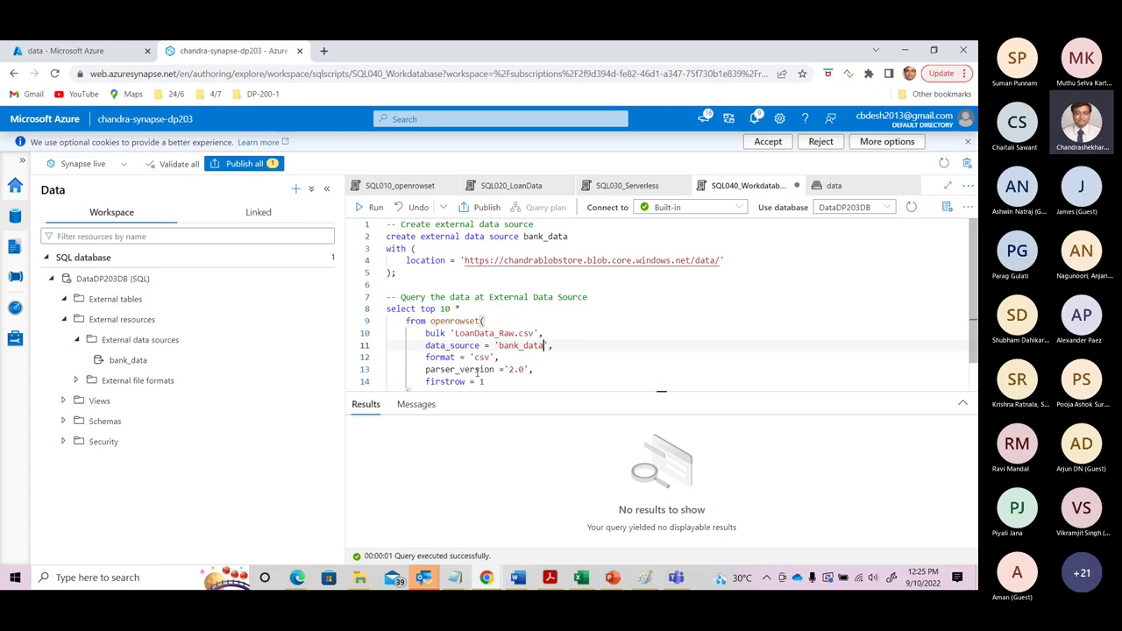
key("Down")
key("Down")
key("Down")
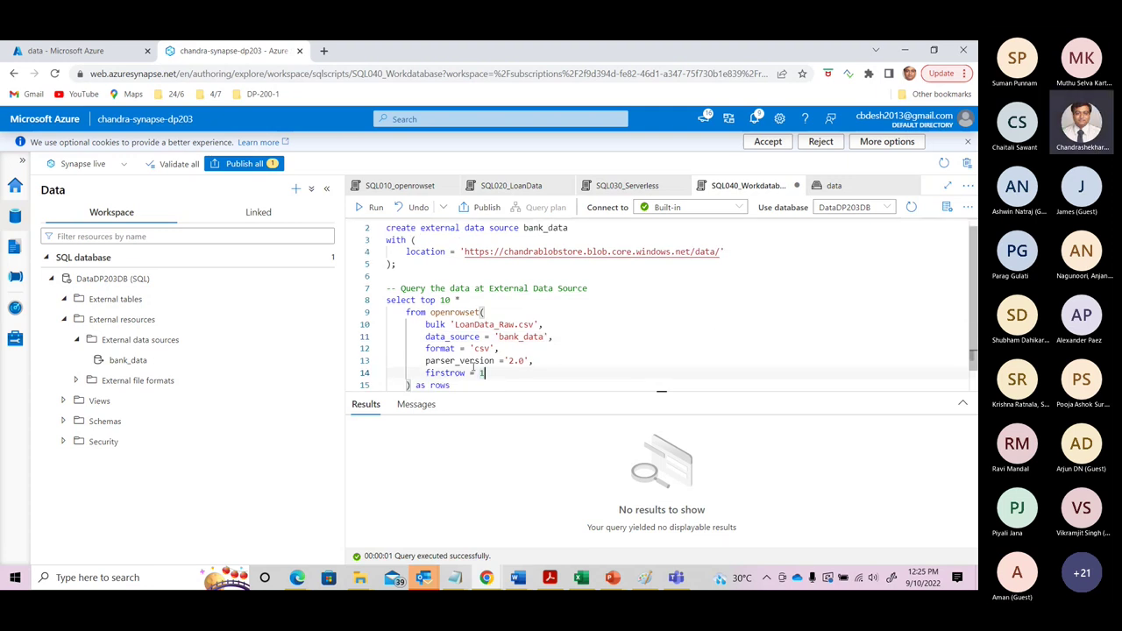
key("shift+Home")
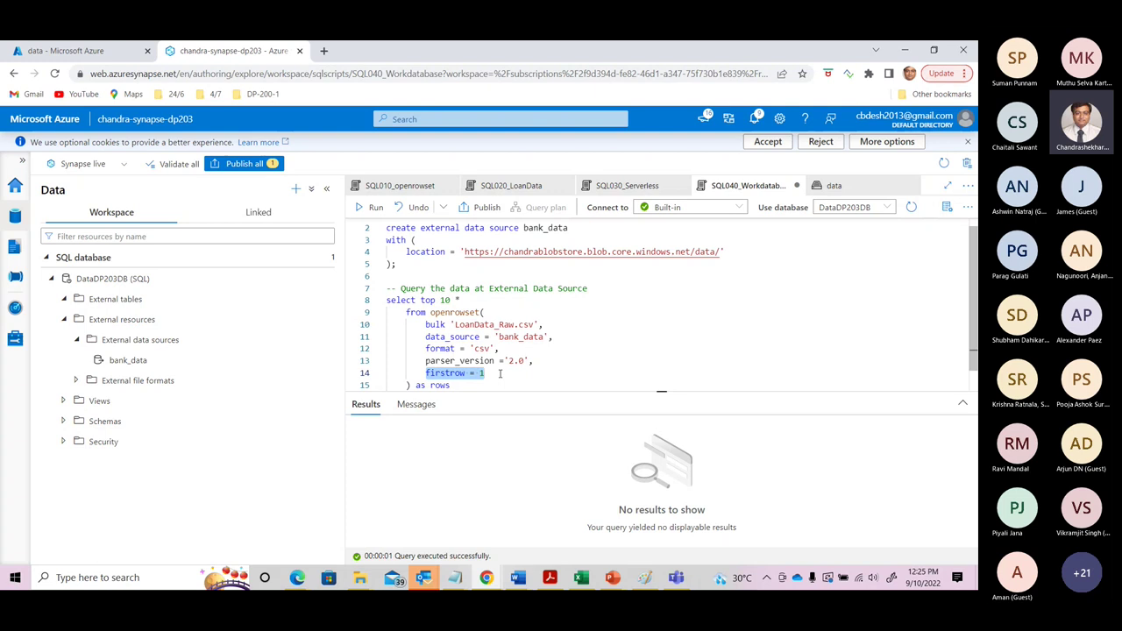
left_click(595, 359)
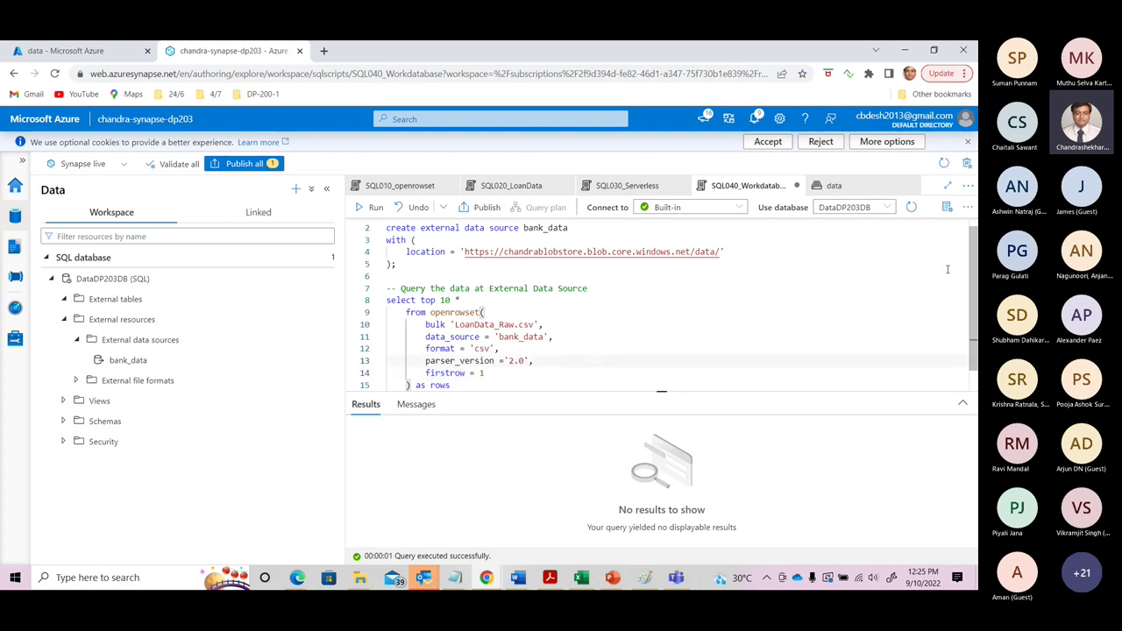
scroll(973, 274, "down", 1)
left_click_drag(471, 360, 387, 263)
Step: Run the bank_data OPENROWSET query, then rerun it with firstrow = 2 so rows start at LP00001
left_click(369, 208)
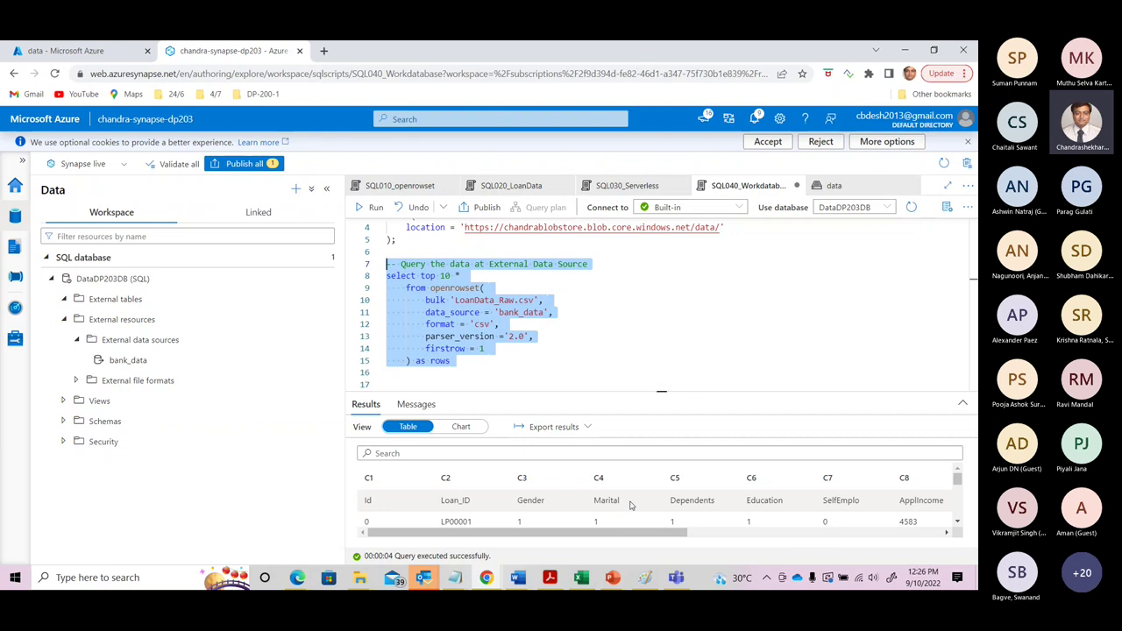
left_click(488, 348)
key("BackSpace")
type("2")
left_click_drag(463, 362, 387, 263)
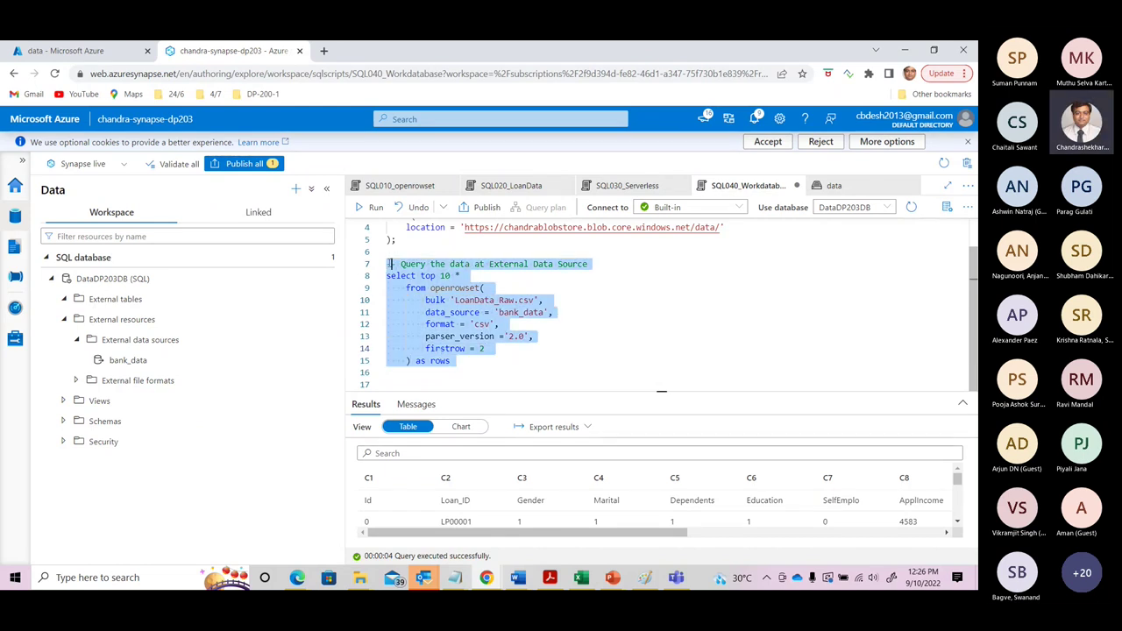
left_click(374, 208)
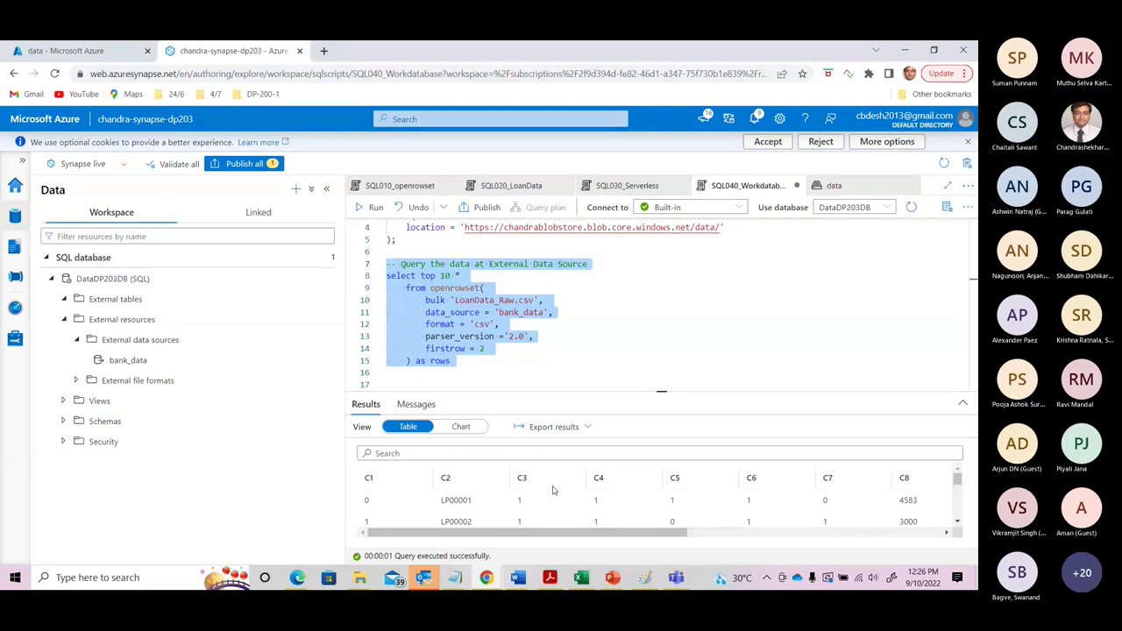
key("alt+Tab")
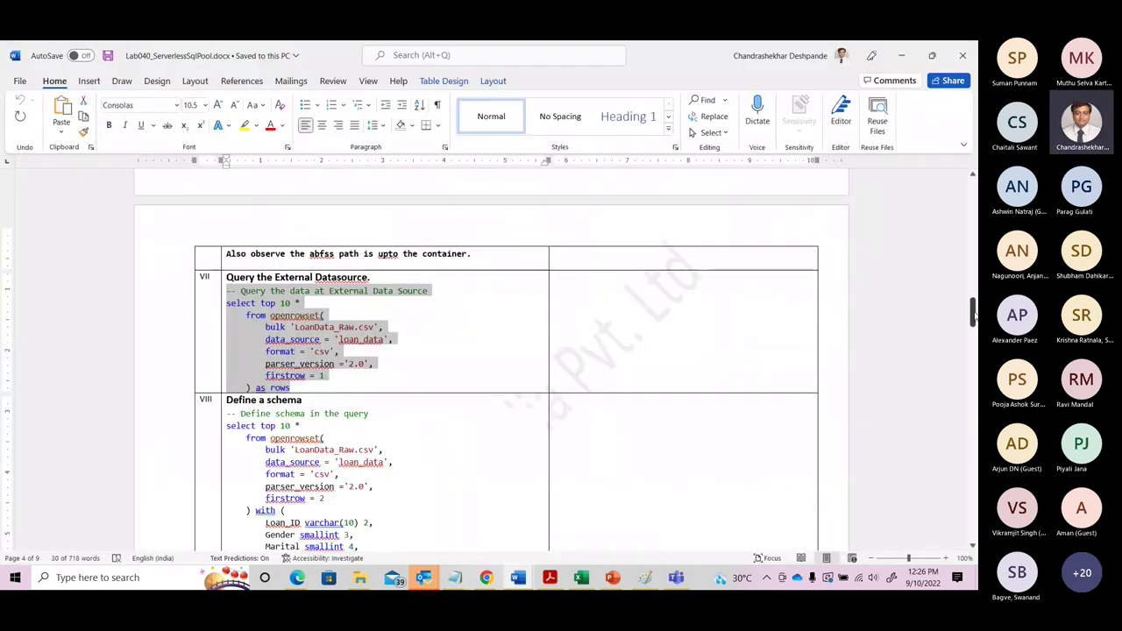
Step: Copy the 'Define a schema' query from the Word lab guide and return to the Synapse script
left_click_drag(971, 305, 971, 318)
key("alt+Tab")
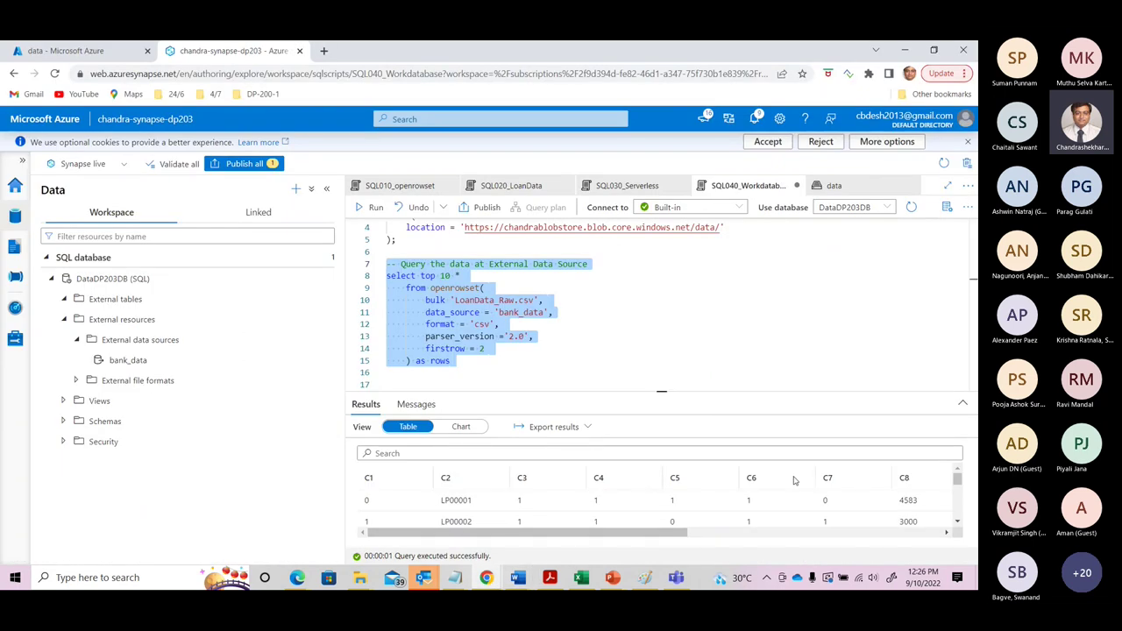
key("alt+Tab")
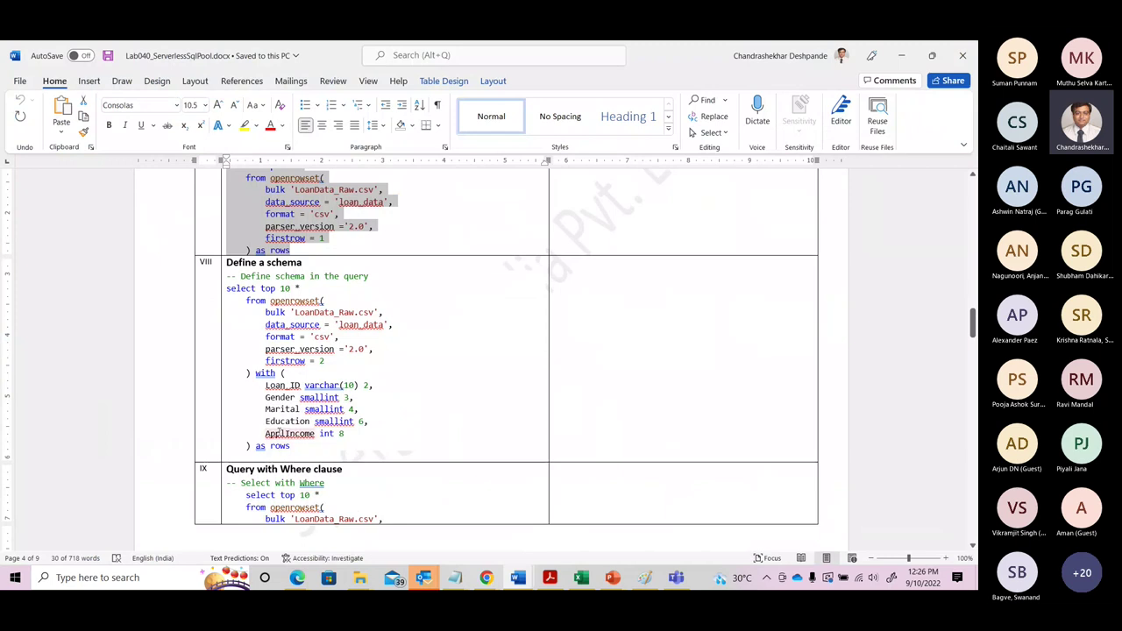
left_click_drag(292, 447, 230, 276)
key("ctrl+c")
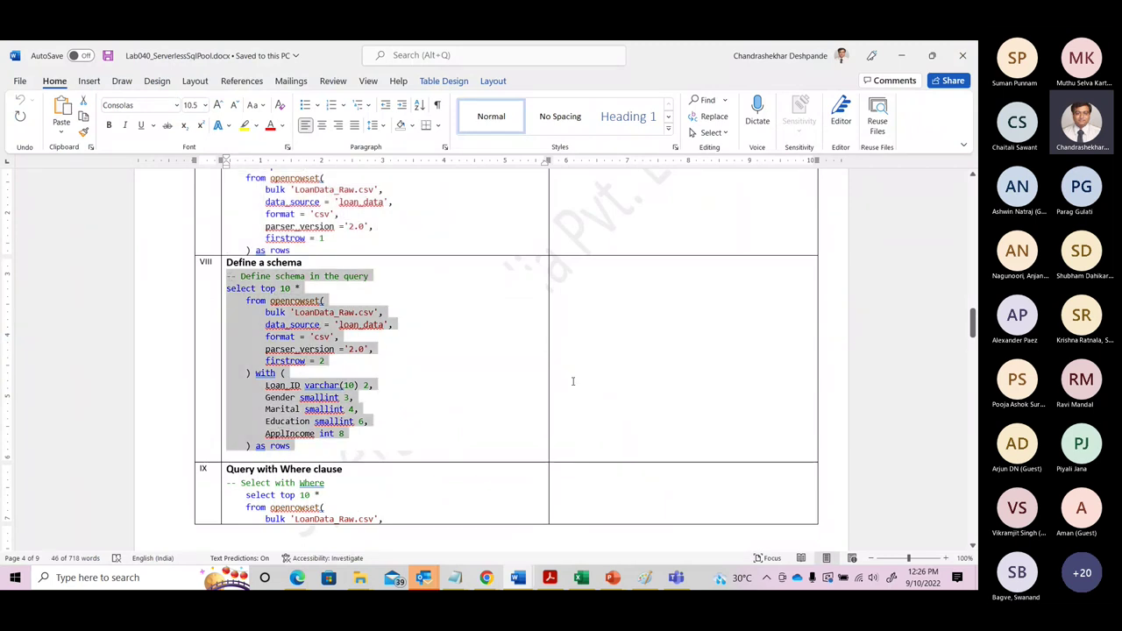
key("alt+Tab")
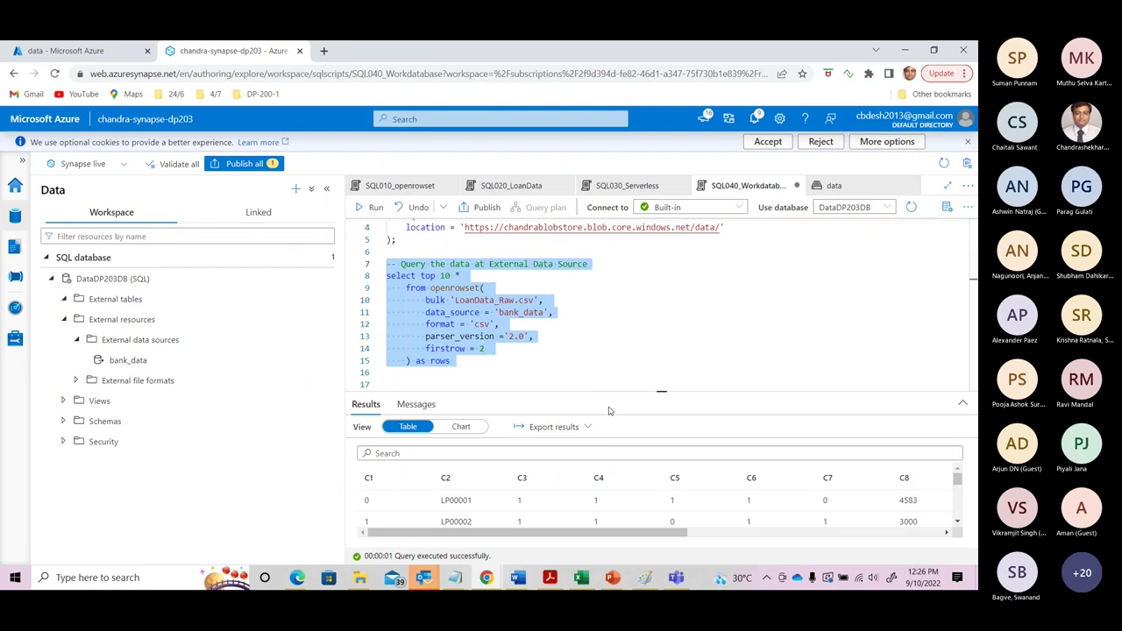
Step: Paste the schema query below the first query and review its top 10 * and OPENROWSET parts
left_click(427, 378)
key("ctrl+v")
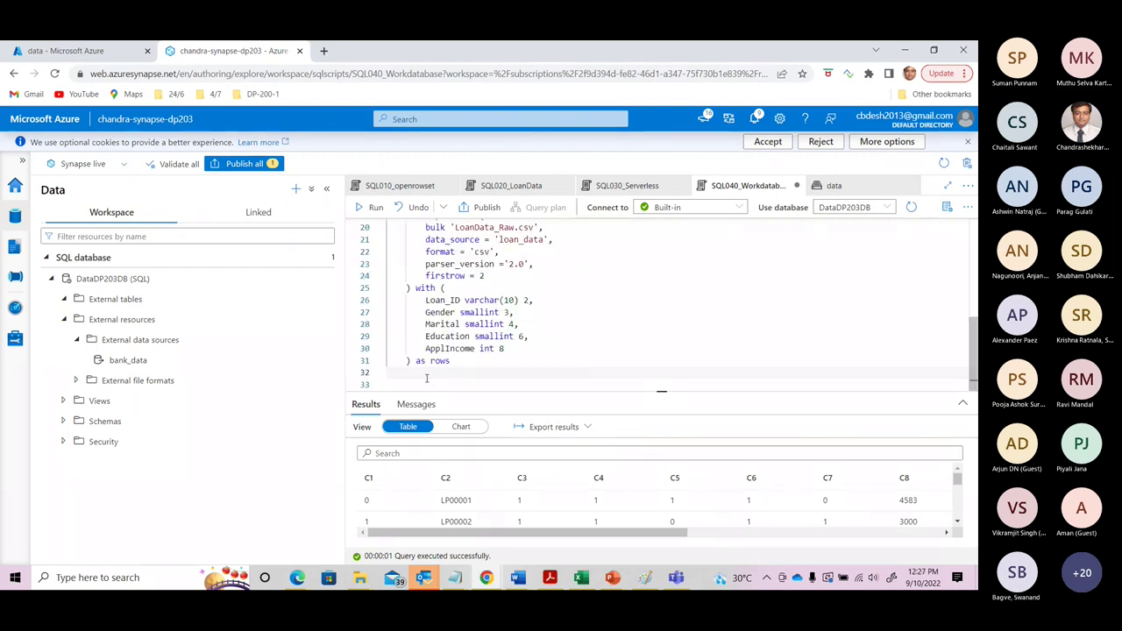
left_click_drag(973, 373, 975, 336)
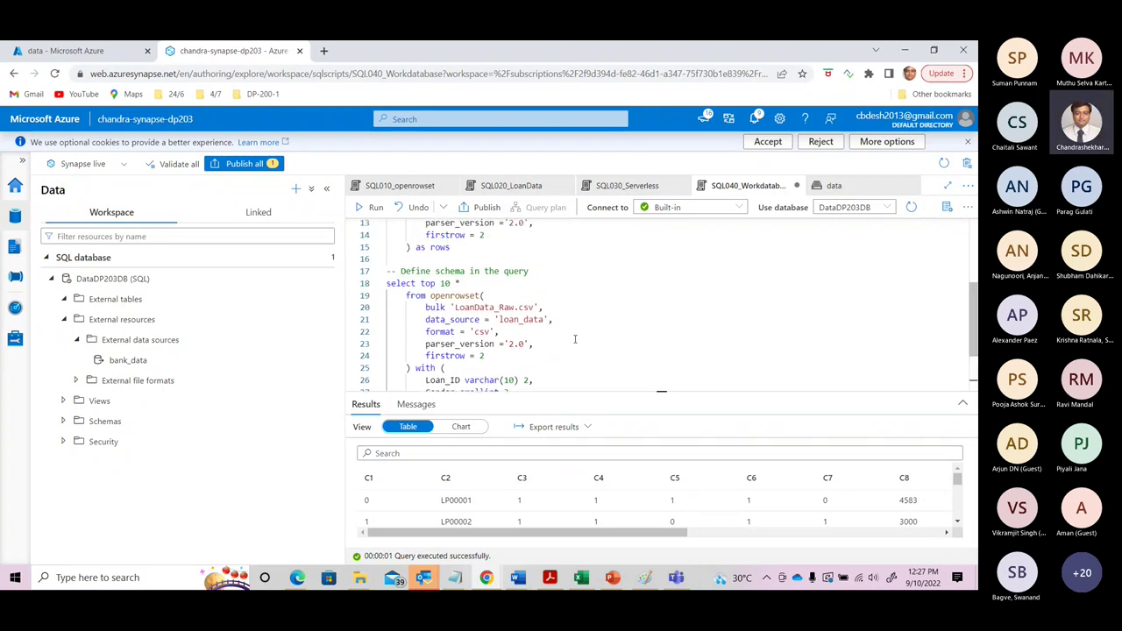
left_click_drag(420, 284, 460, 284)
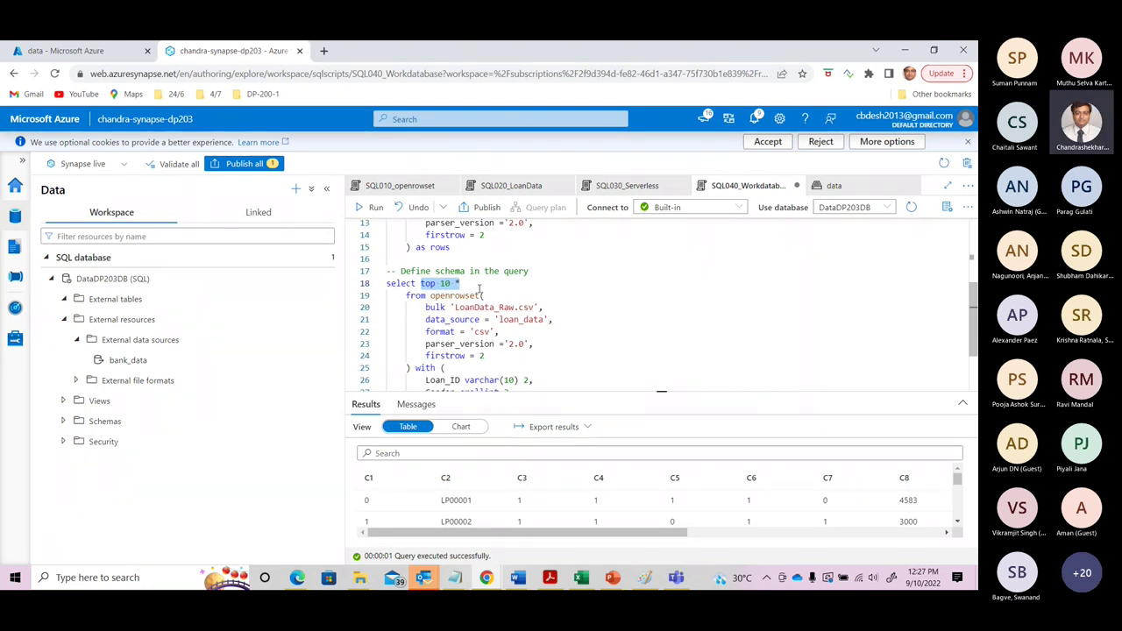
left_click_drag(431, 295, 482, 298)
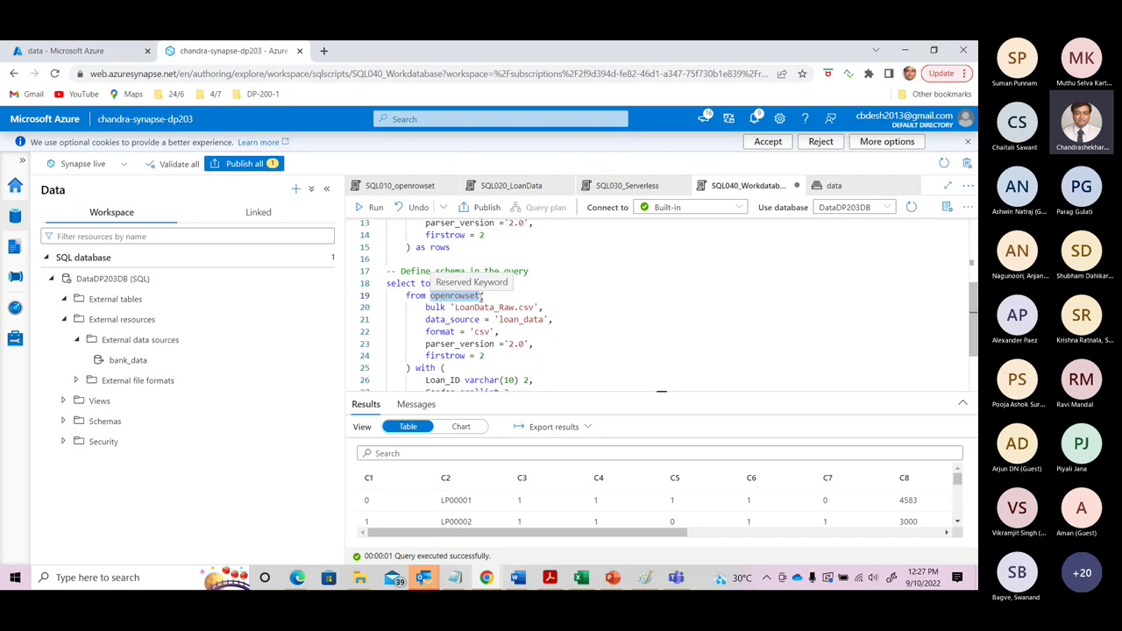
left_click(491, 355)
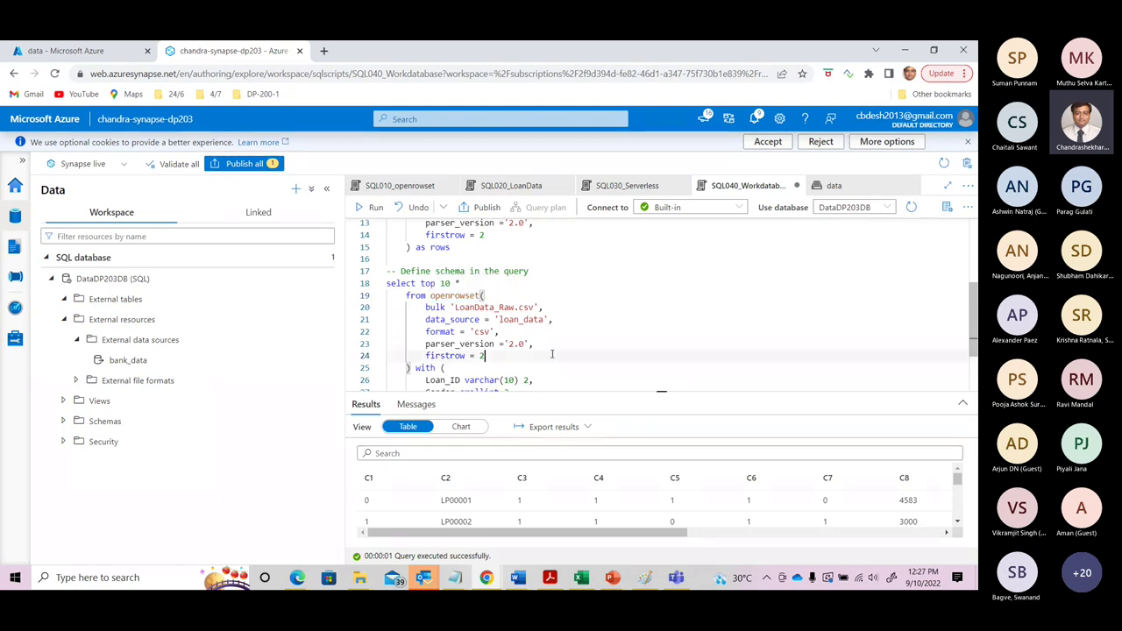
scroll(974, 305, "down", 1)
left_click_drag(974, 305, 975, 339)
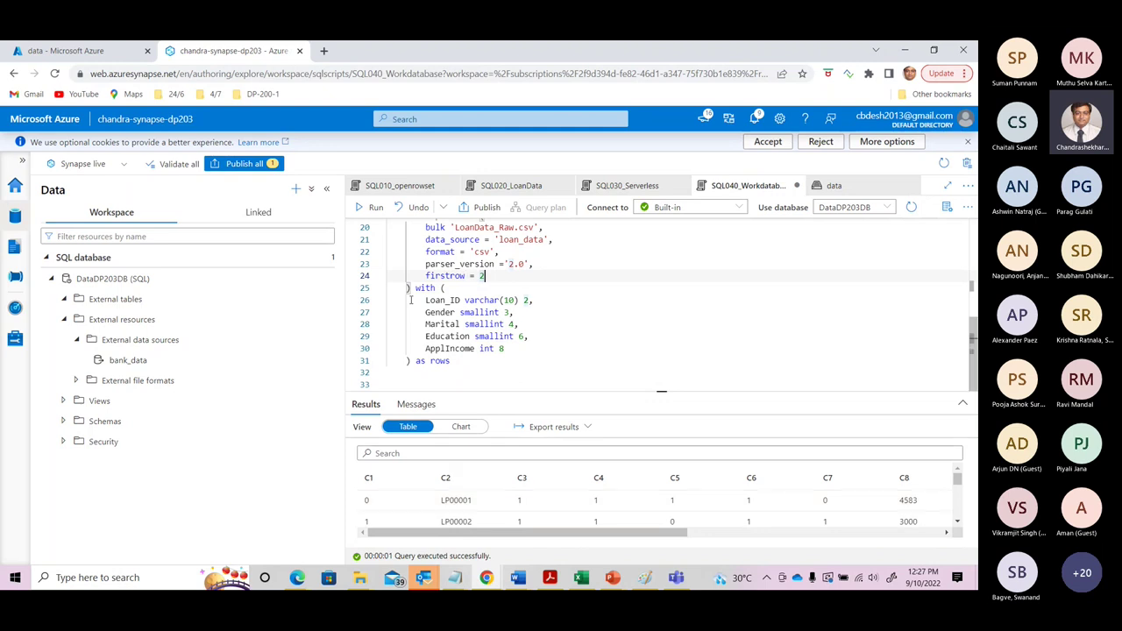
Step: Review the WITH column definitions: Loan_ID varchar(10) at position 2, Gender, Marital, Education, ApplIncome
left_click_drag(422, 300, 460, 301)
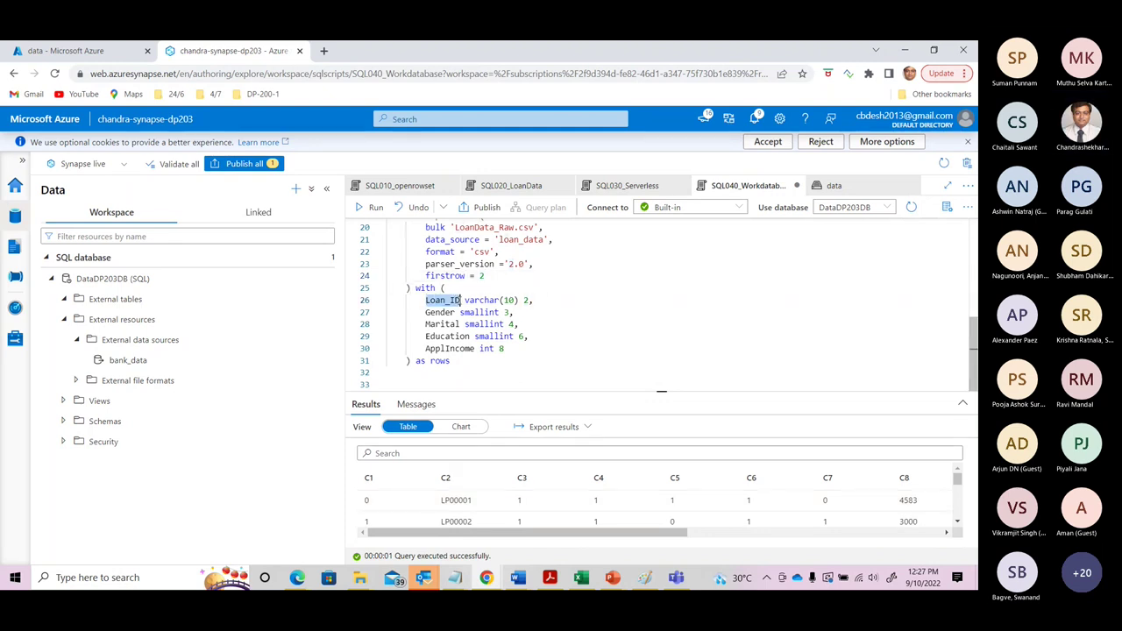
double_click(527, 300)
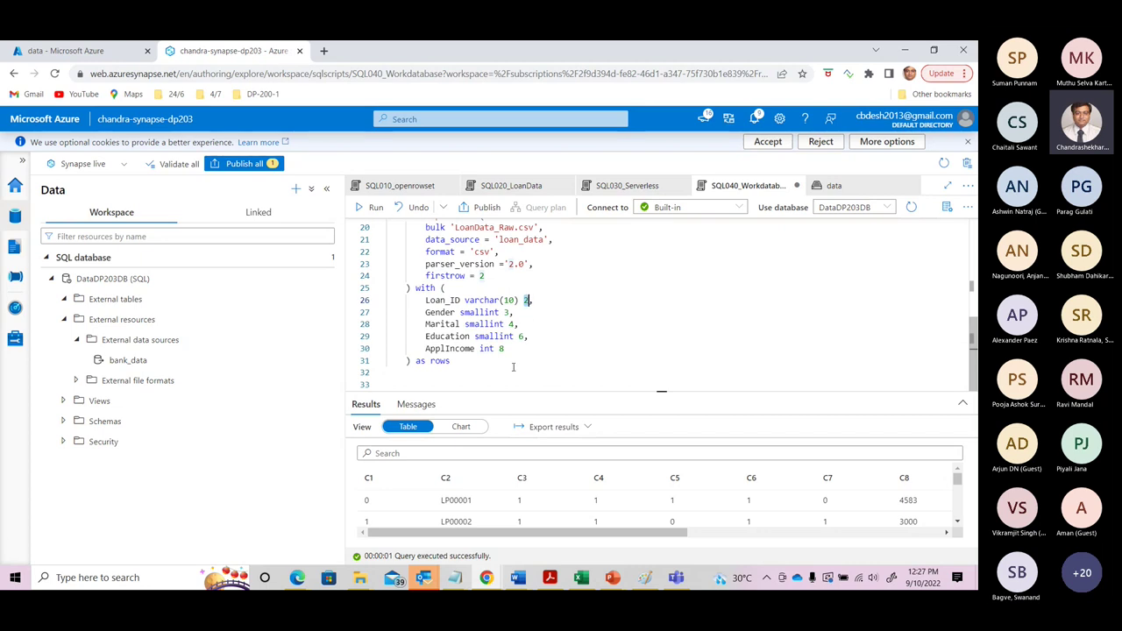
left_click_drag(465, 300, 520, 300)
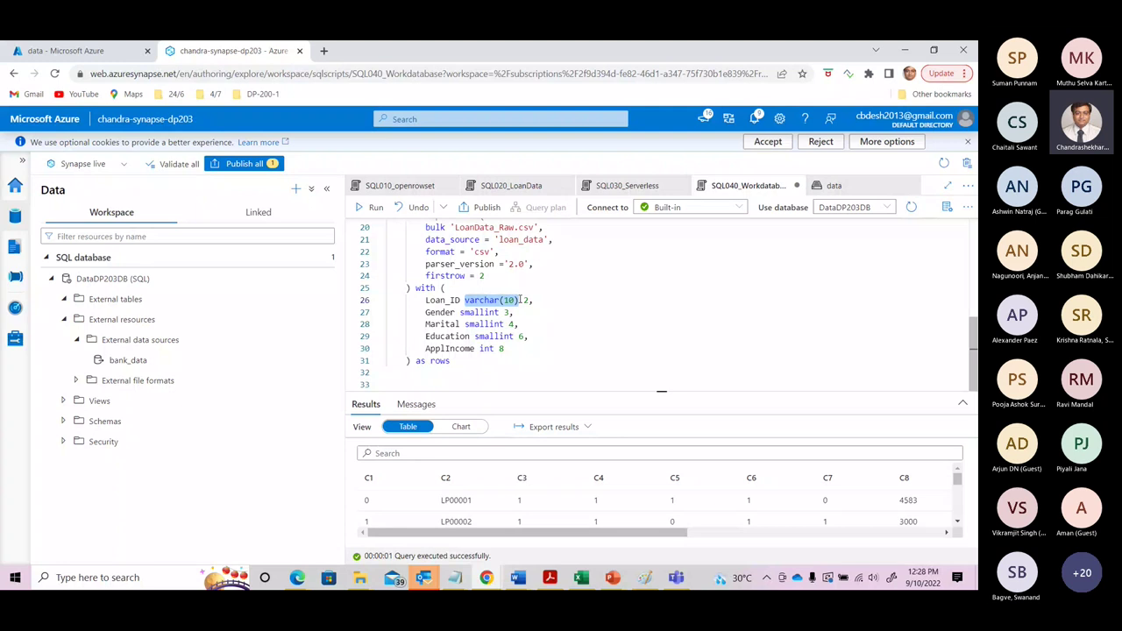
left_click(427, 313)
double_click(430, 314)
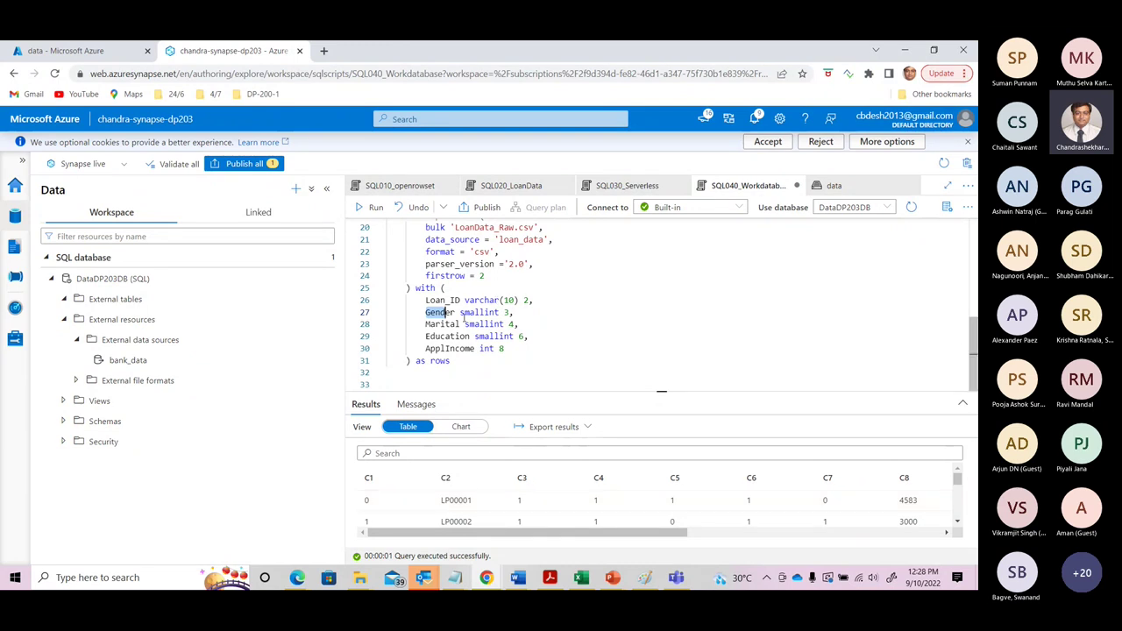
left_click(506, 312)
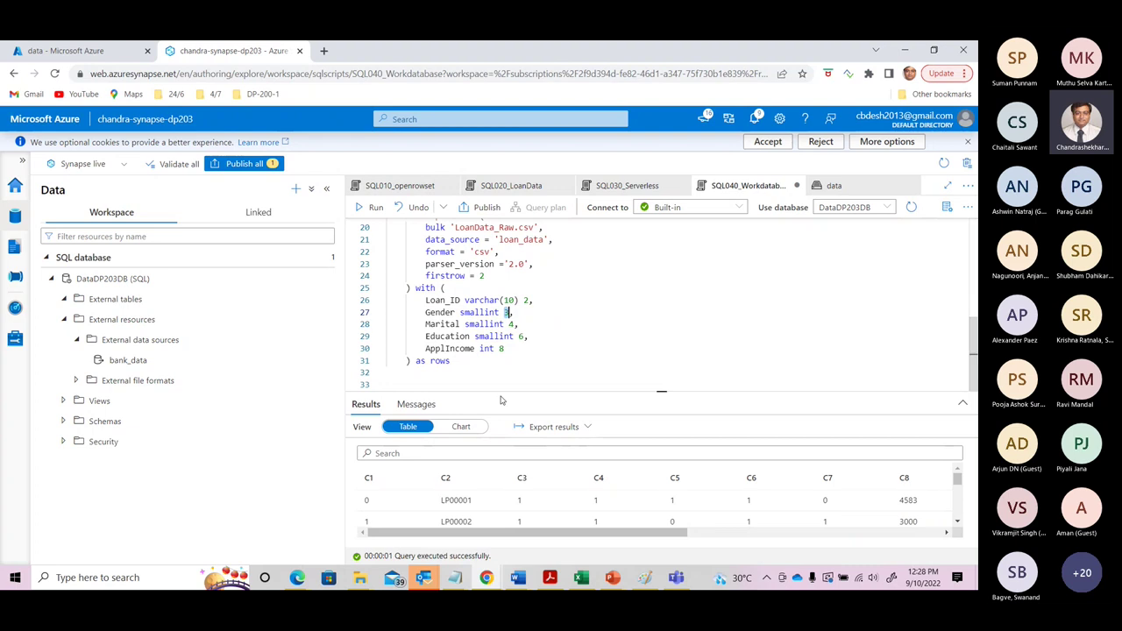
left_click_drag(435, 324, 519, 325)
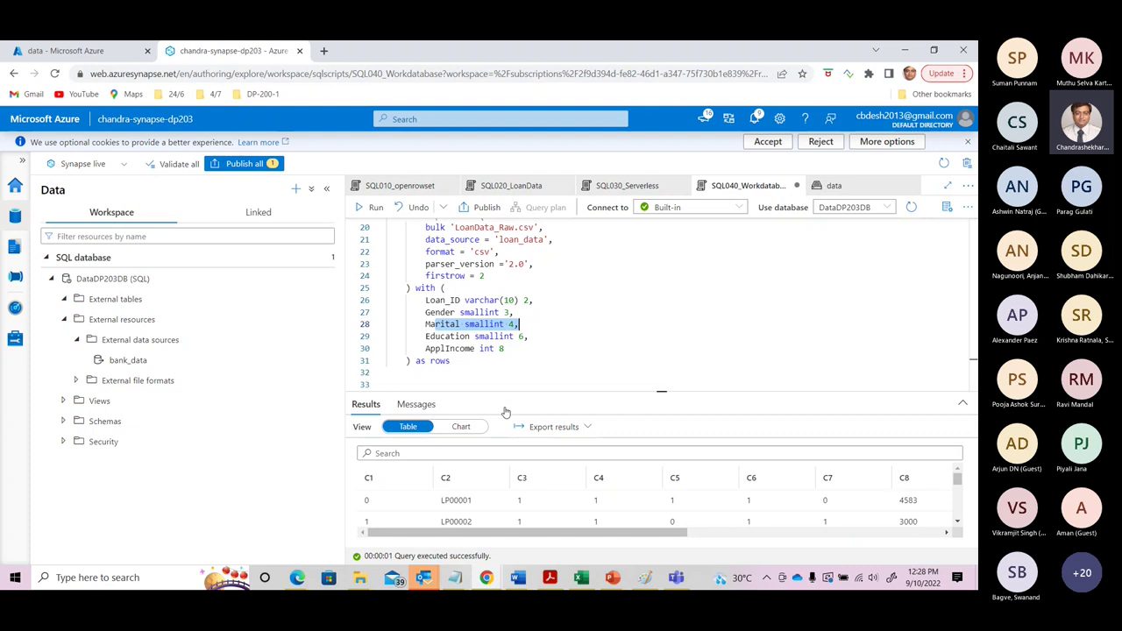
left_click_drag(442, 337, 529, 337)
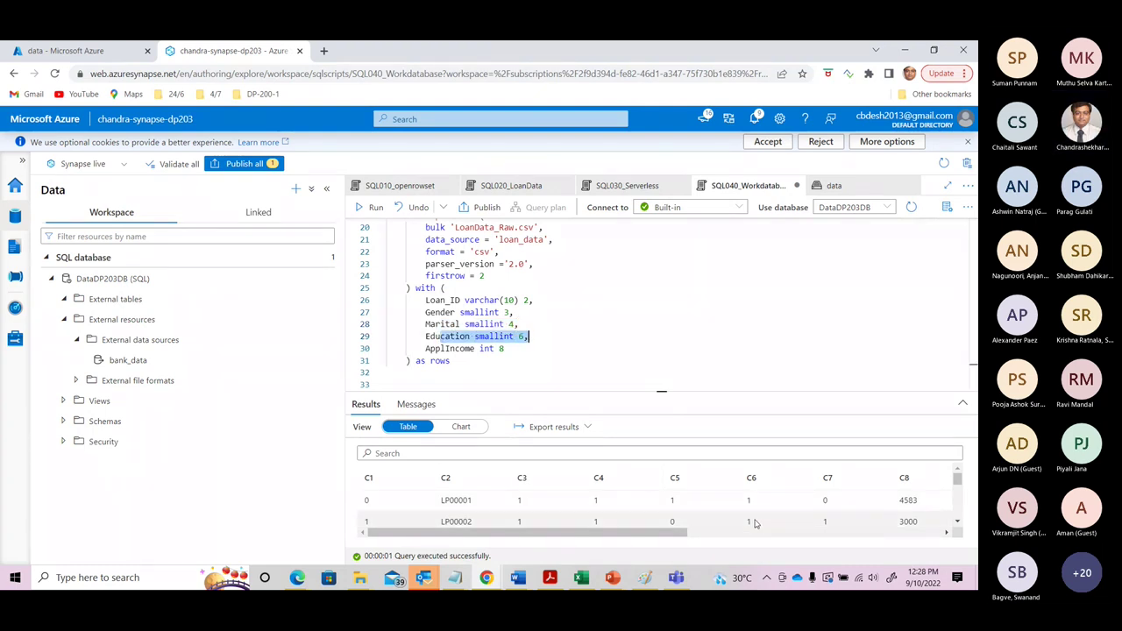
left_click_drag(440, 349, 505, 349)
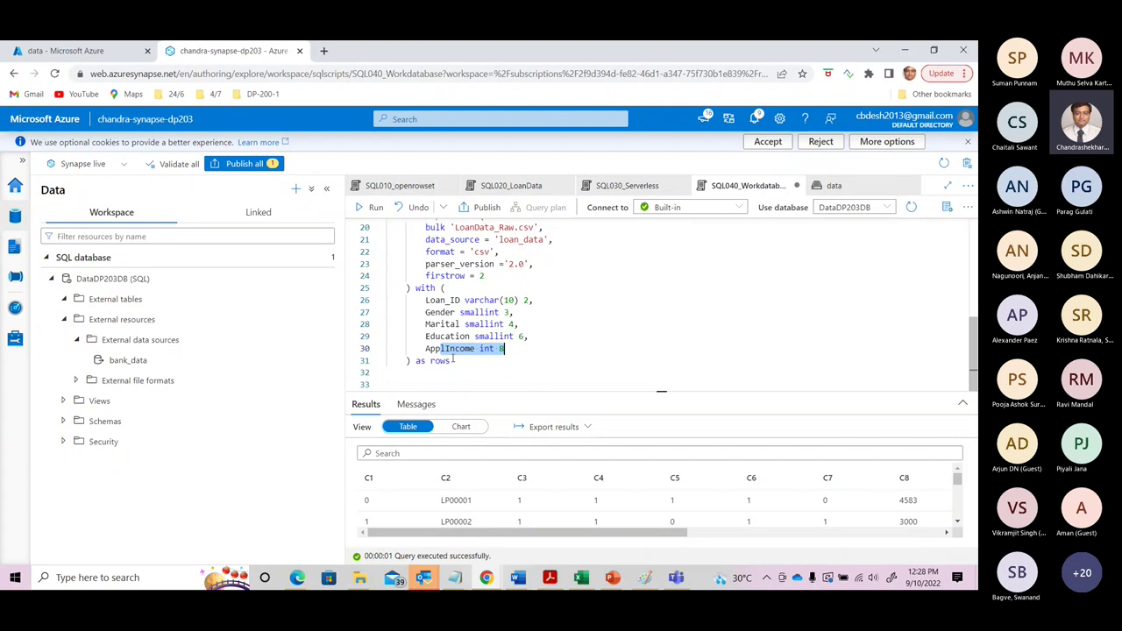
Step: Select the schema query from its comment line through ') as rows'
left_click(496, 360)
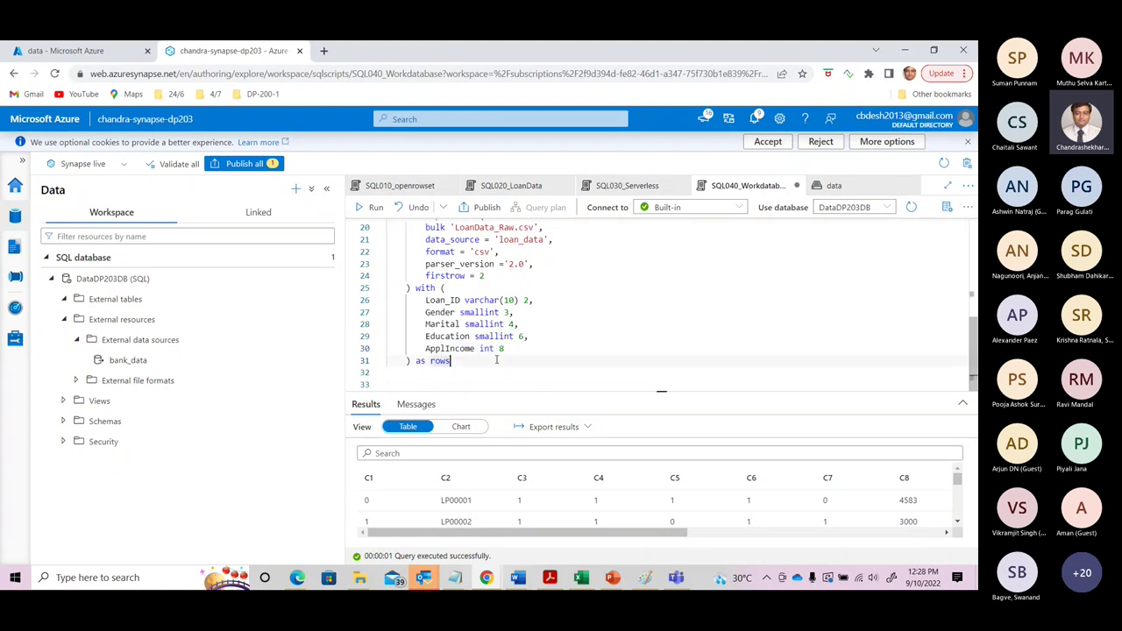
key("shift+Home")
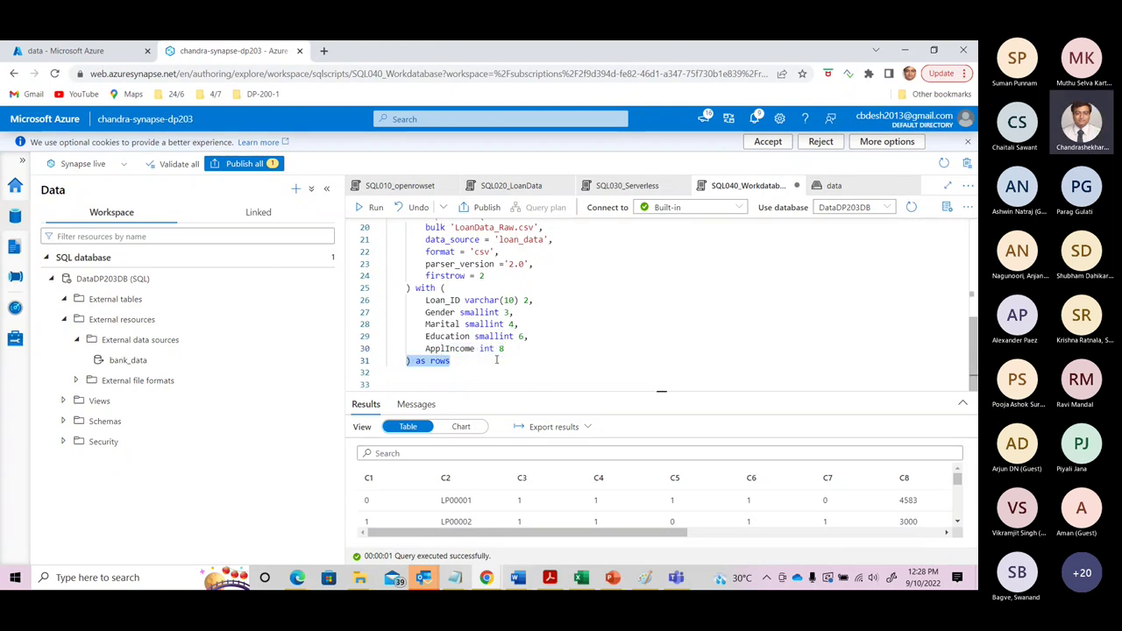
key("shift+Up")
key("shift+Up")
key("shift+Up")
key("shift+Up")
key("shift+Up")
key("shift+Up")
key("shift+Up")
key("shift+Up")
key("shift+Up")
key("shift+Up")
key("shift+Up")
key("shift+Up")
key("shift+Up")
key("shift+Up")
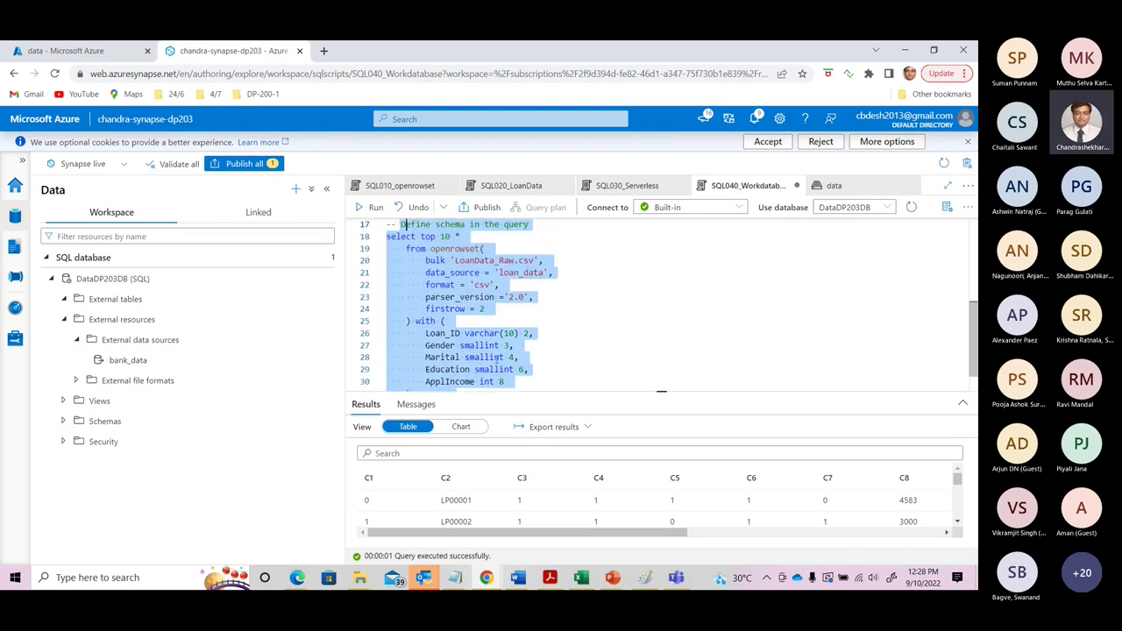
key("shift+Home")
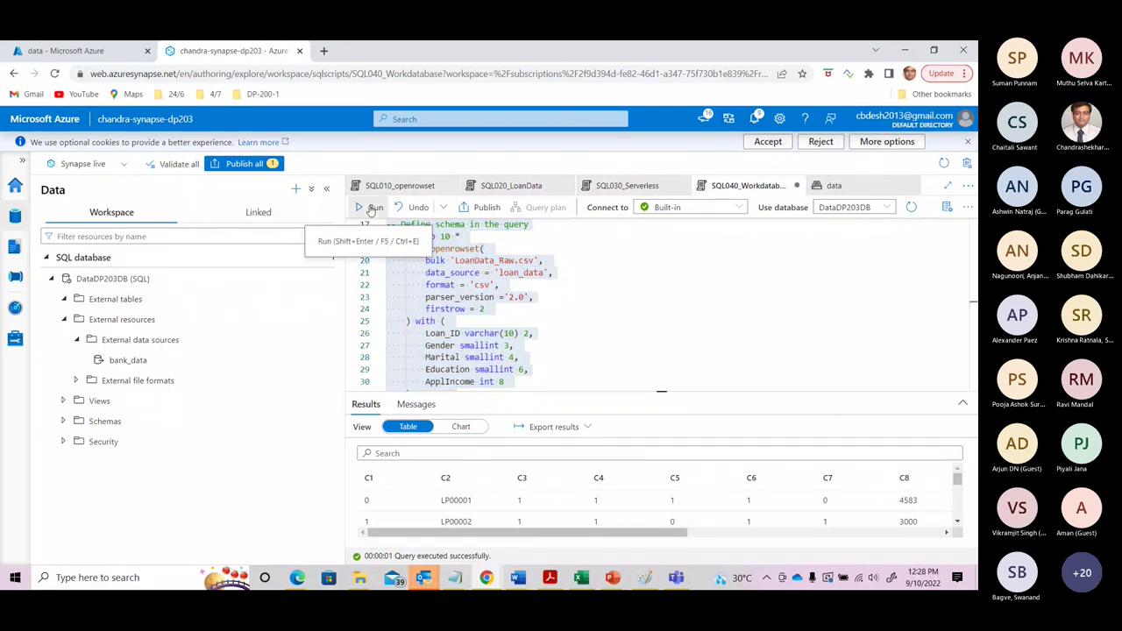
Step: Run the schema query, with and without its comment, which fails because 'loan_data' is not found
left_click(372, 209)
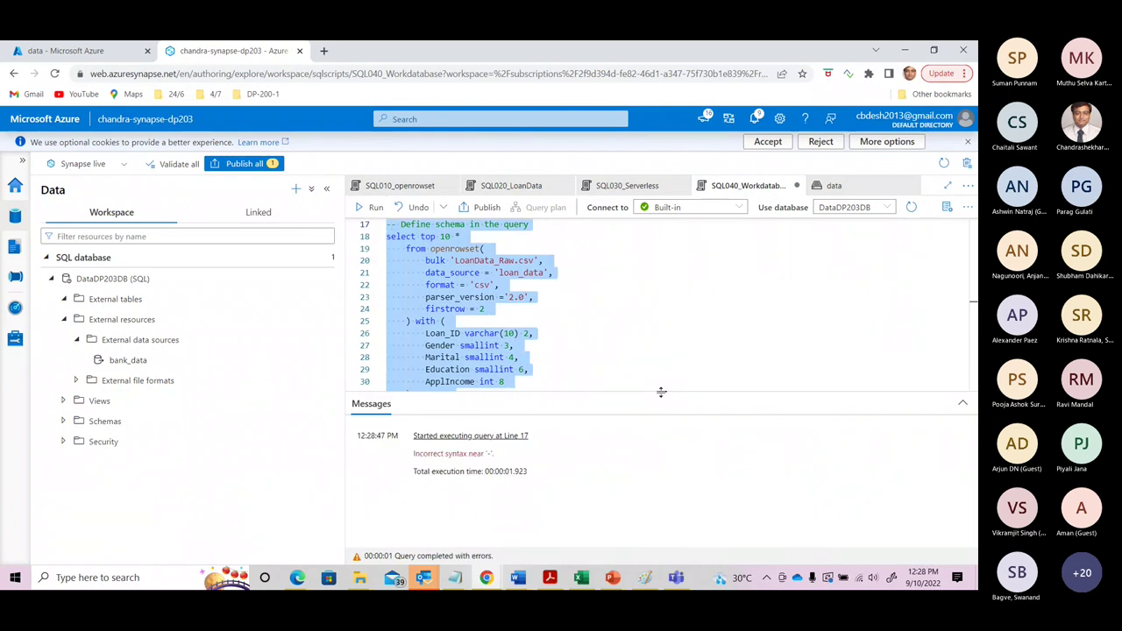
left_click(614, 293)
left_click_drag(387, 237, 399, 237)
left_click_drag(435, 280, 491, 388)
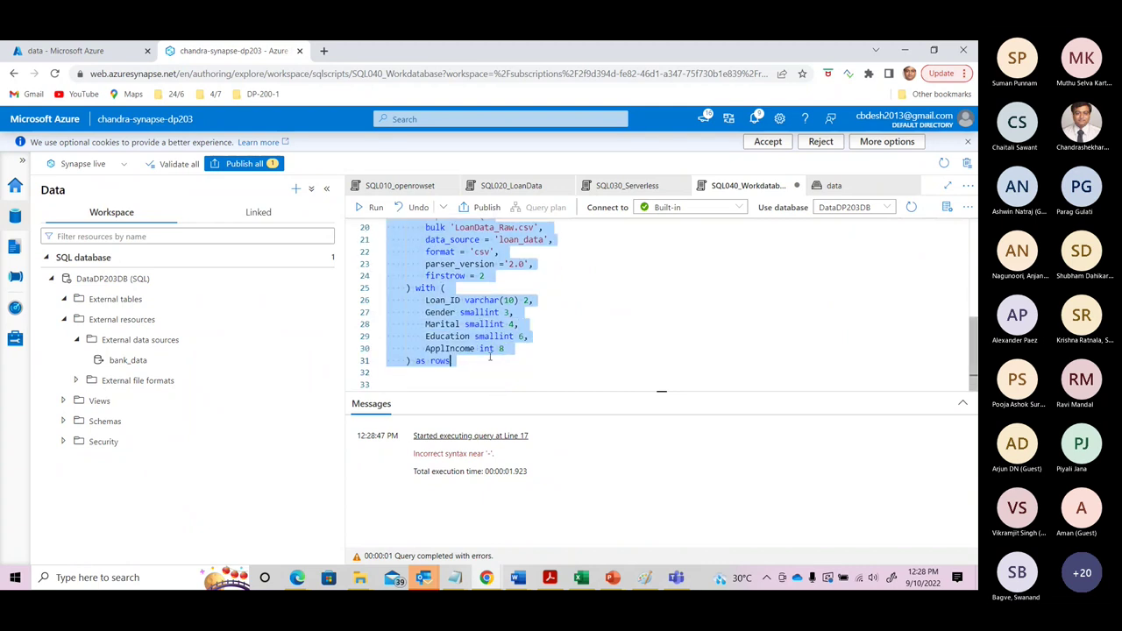
left_click(372, 208)
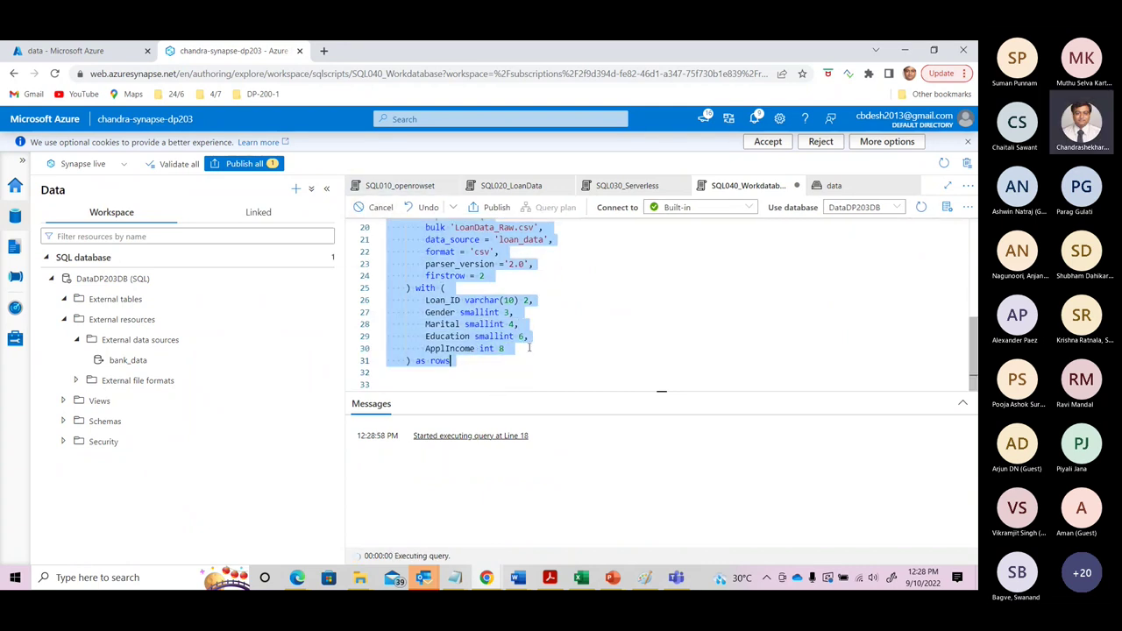
Step: Change the data_source from 'loan_data' to 'bank_data' and reselect the query
left_click(580, 372)
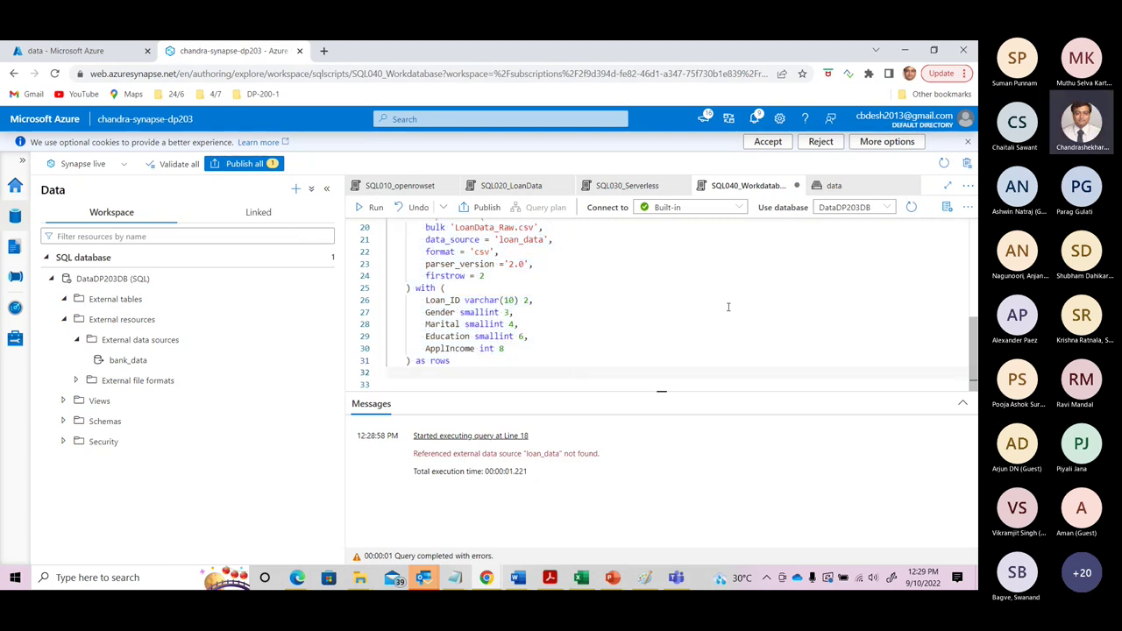
left_click(520, 239)
key("BackSpace")
key("BackSpace")
key("BackSpace")
key("BackSpace")
type("bank")
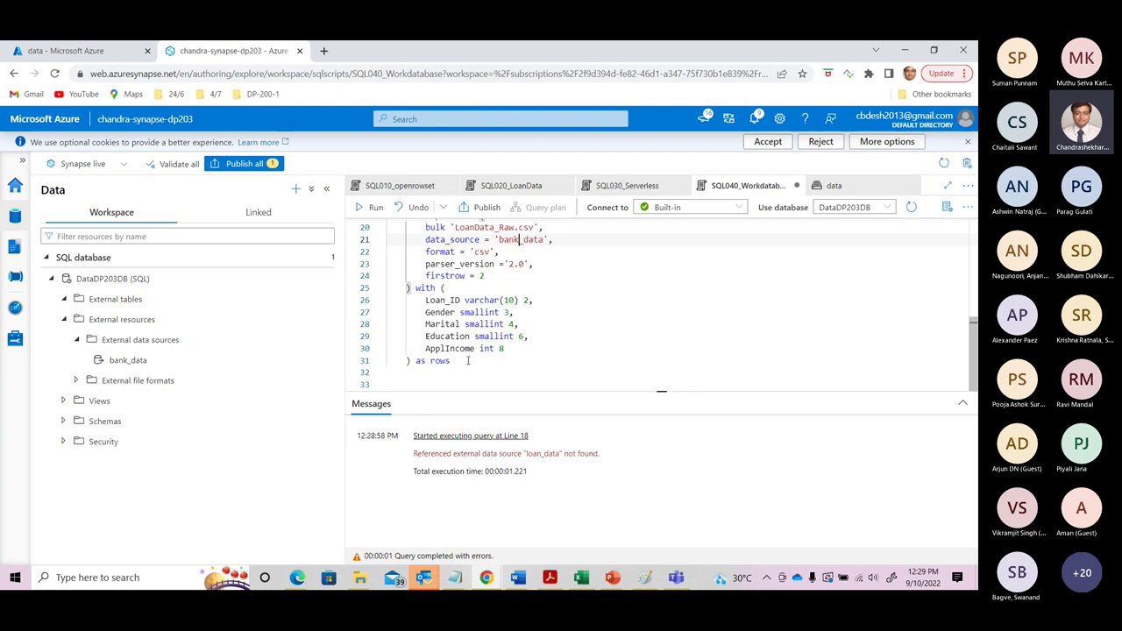
left_click_drag(472, 360, 390, 309)
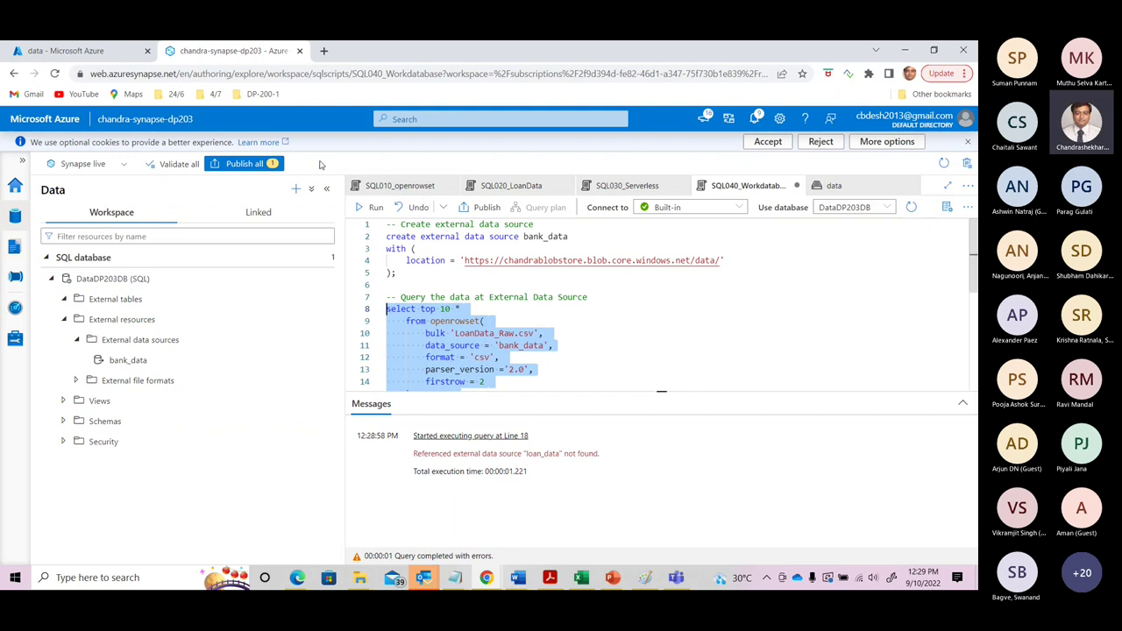
Step: Run the corrected bank_data schema query, check its results, then switch to the Word lab guide
left_click(366, 213)
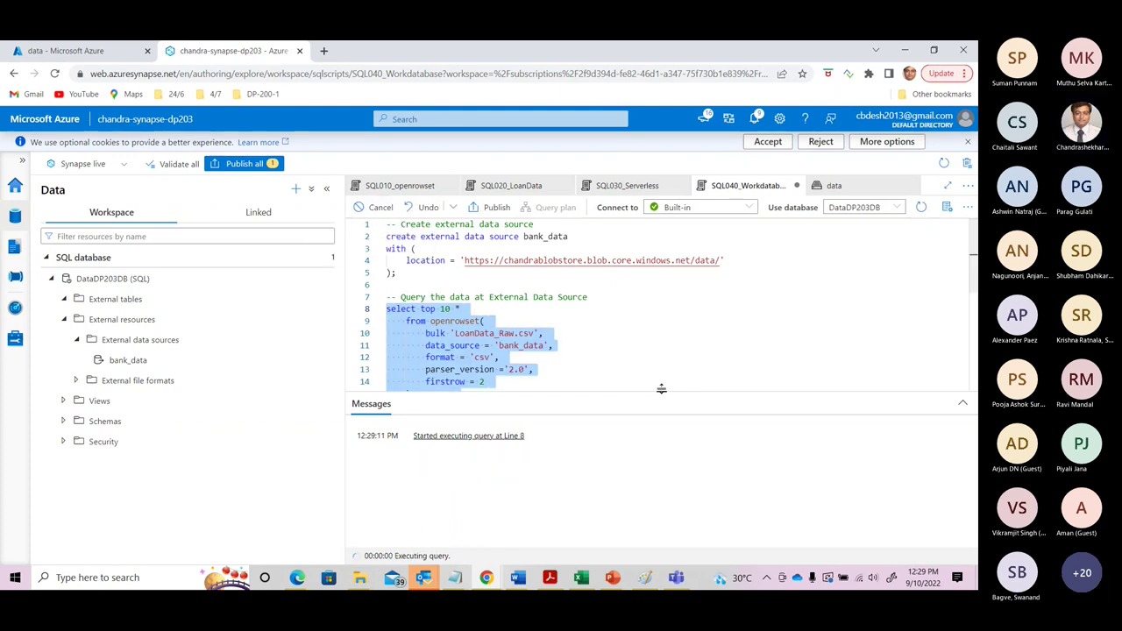
left_click_drag(661, 389, 656, 321)
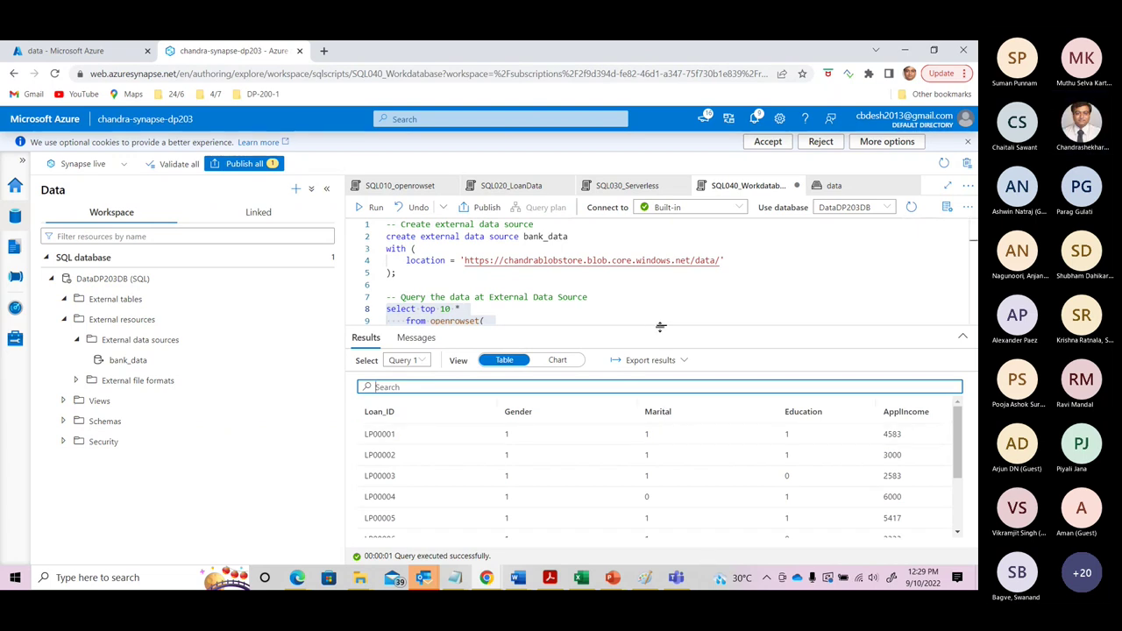
left_click_drag(662, 328, 682, 446)
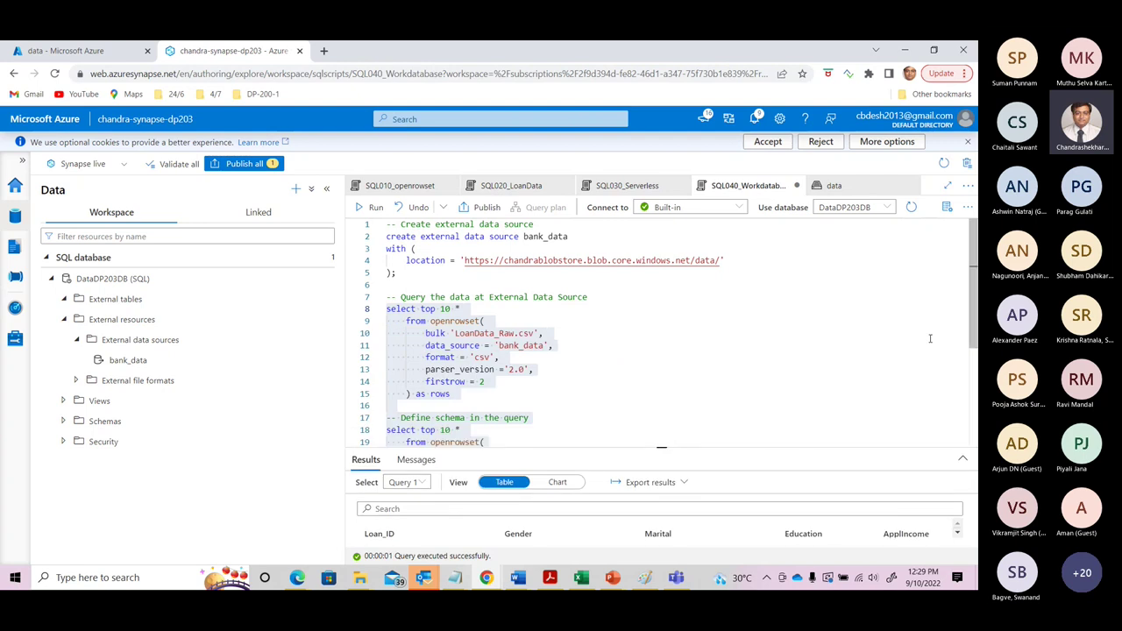
scroll(973, 333, "down", 3)
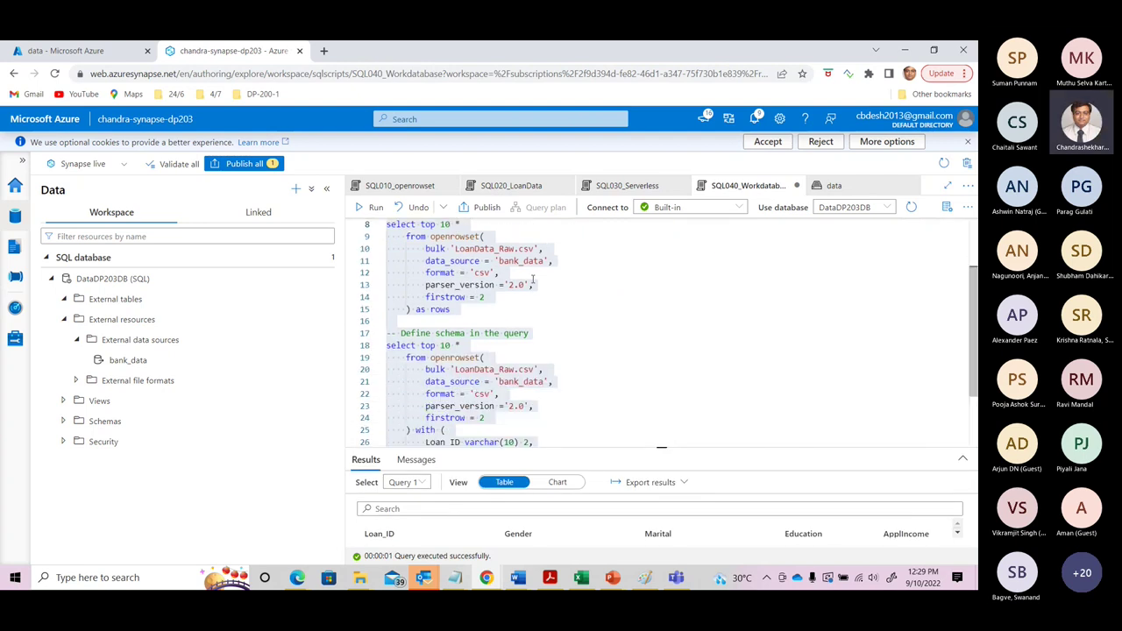
left_click(586, 332)
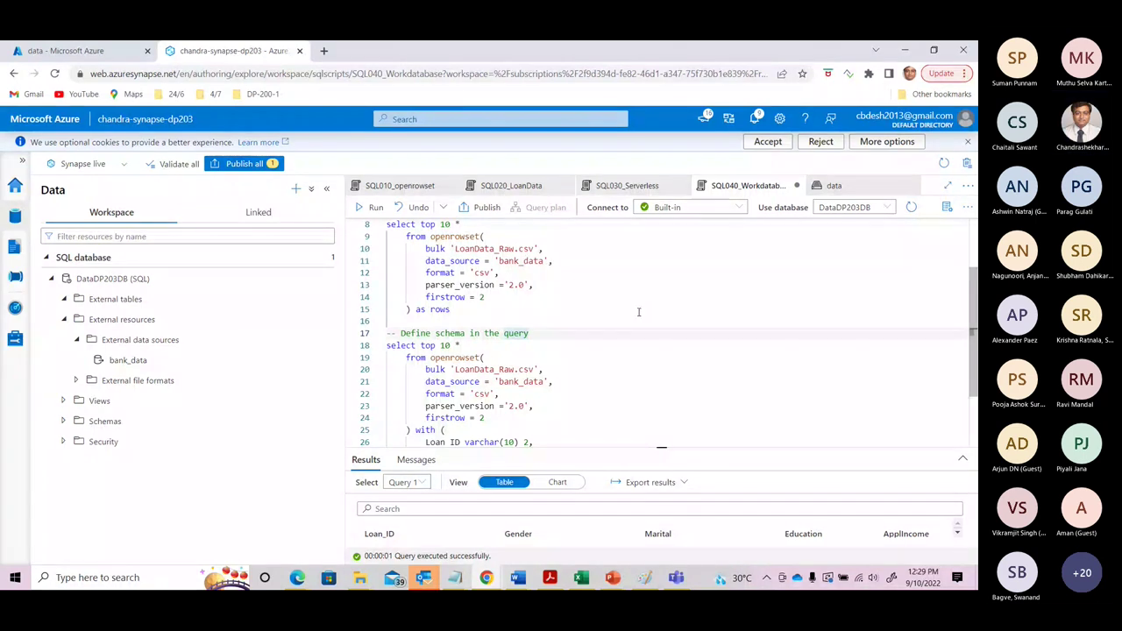
key("alt+Tab")
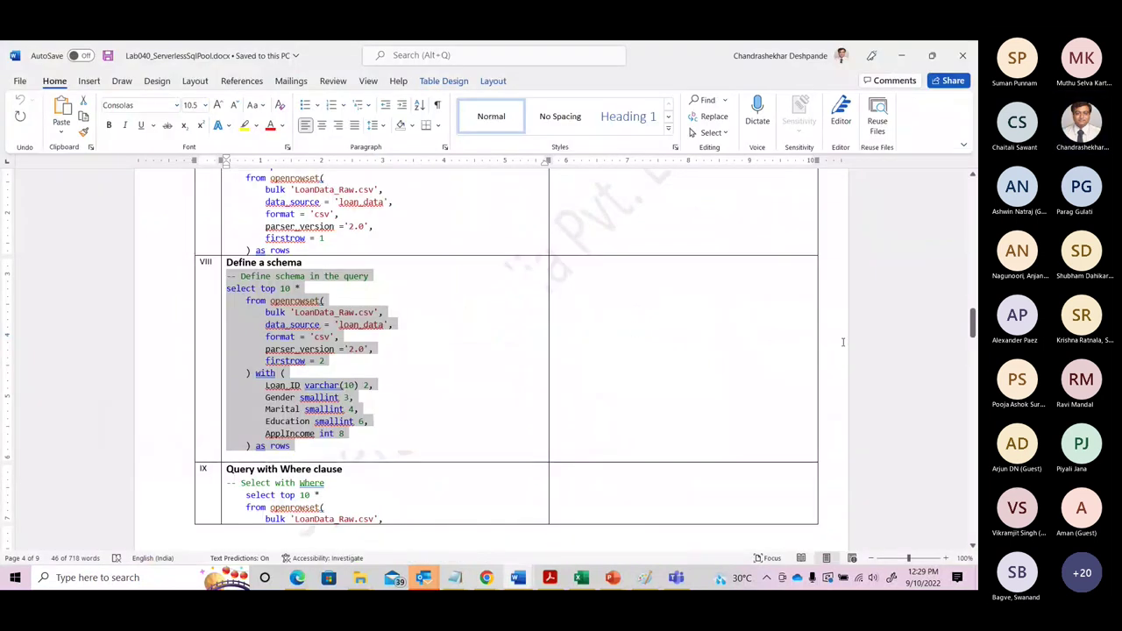
Step: Copy the '-- Select with Where' code from section IX of the lab guide
left_click_drag(972, 321, 972, 344)
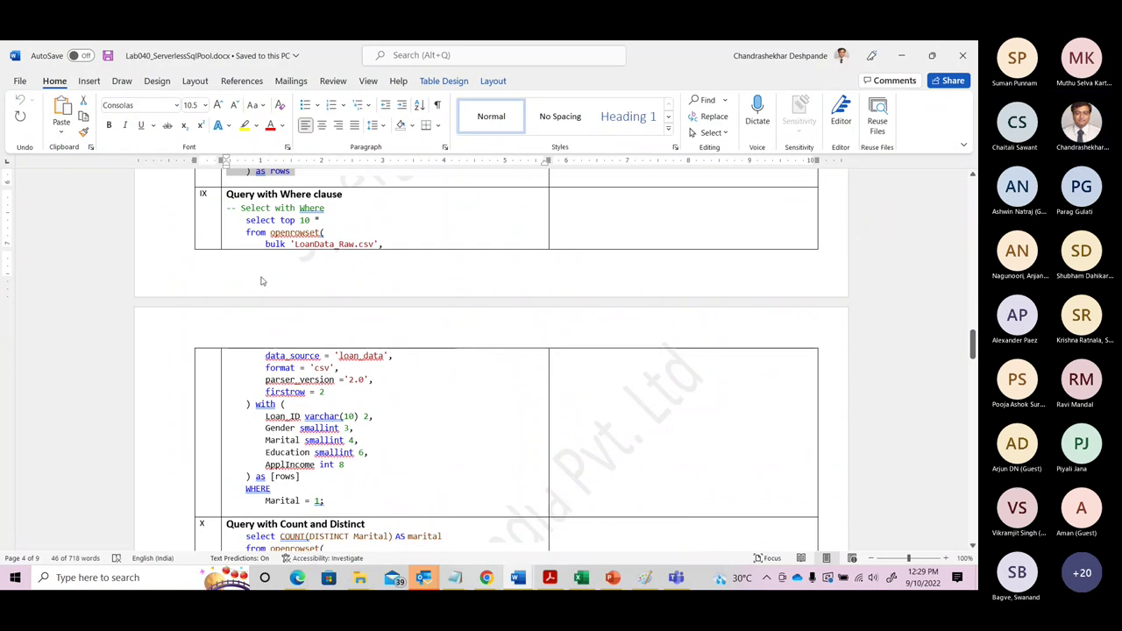
left_click_drag(227, 208, 336, 502)
key("ctrl+c")
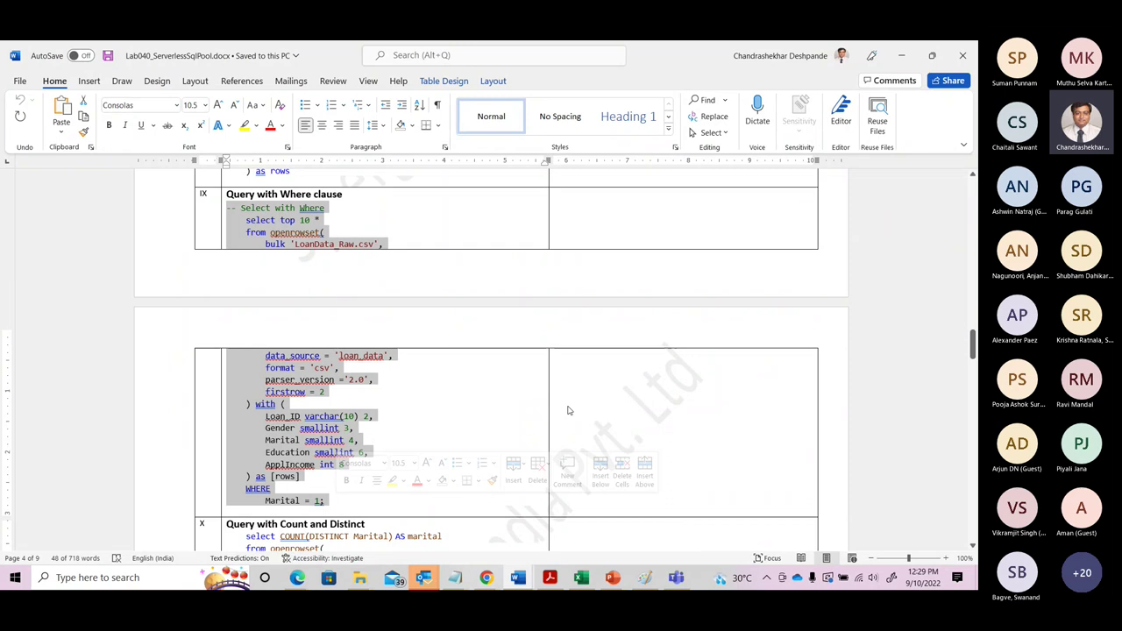
left_click(568, 413)
key("alt+Tab")
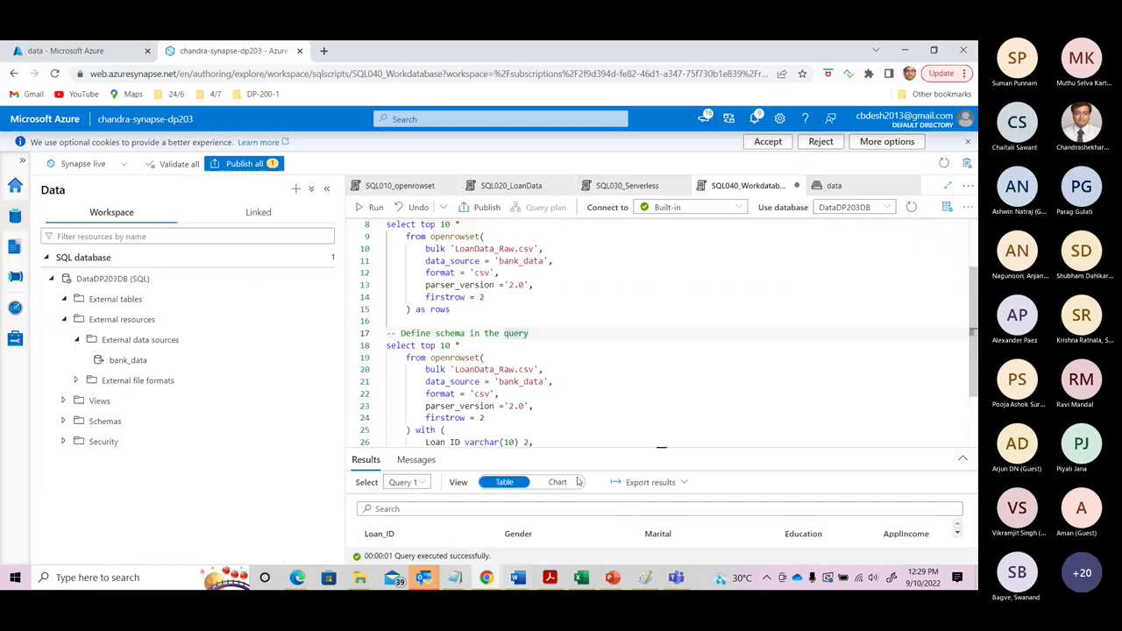
Step: Paste the Where-clause query on line 33 and change its data_source to 'bank_data'
scroll(701, 386, "down", 2)
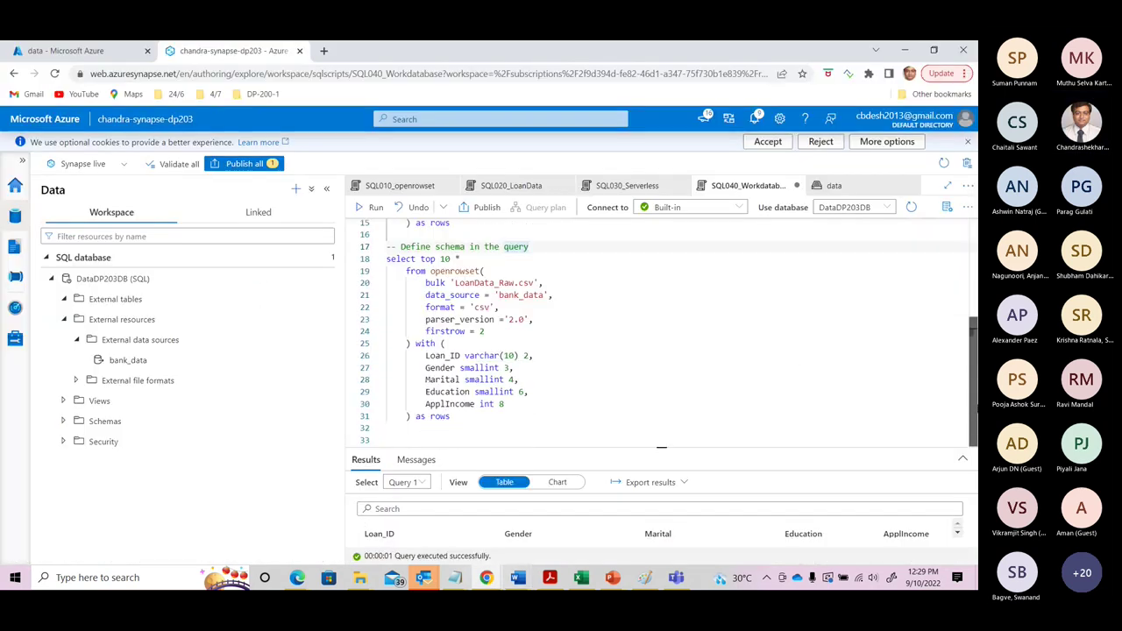
left_click(428, 440)
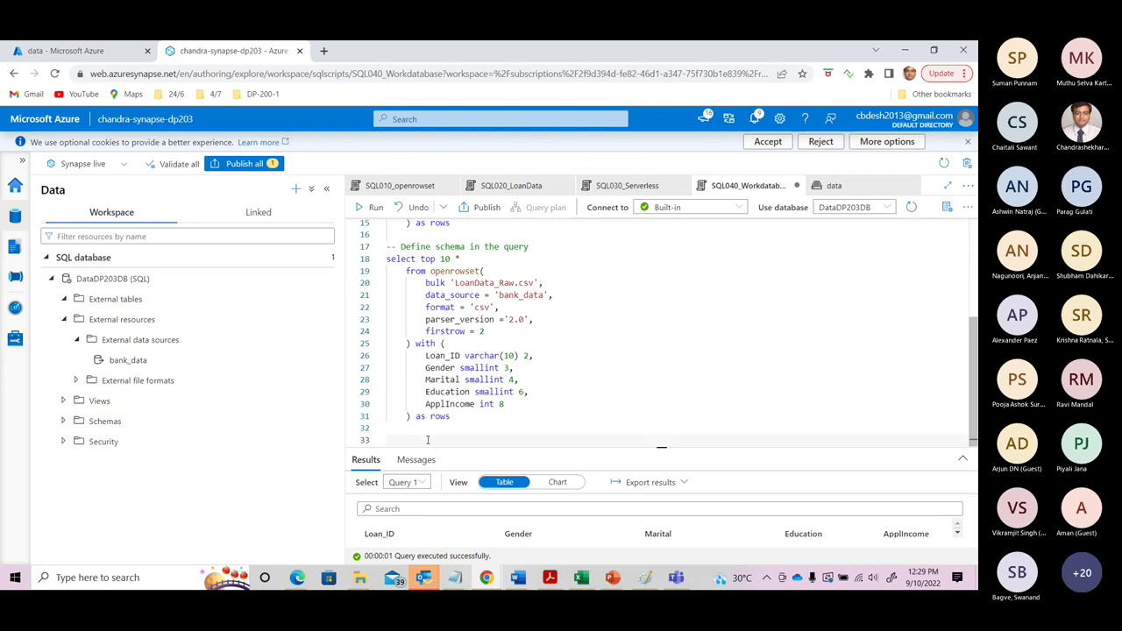
key("ctrl+v")
left_click_drag(550, 429, 388, 248)
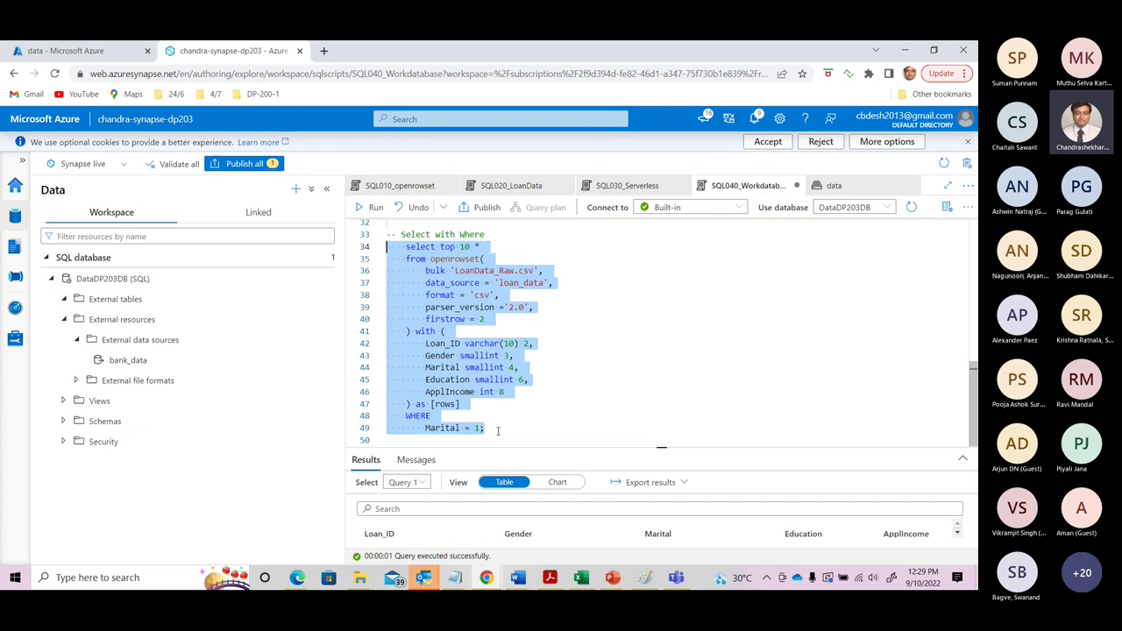
left_click(519, 283)
key("BackSpace")
key("BackSpace")
key("BackSpace")
key("BackSpace")
type("bank")
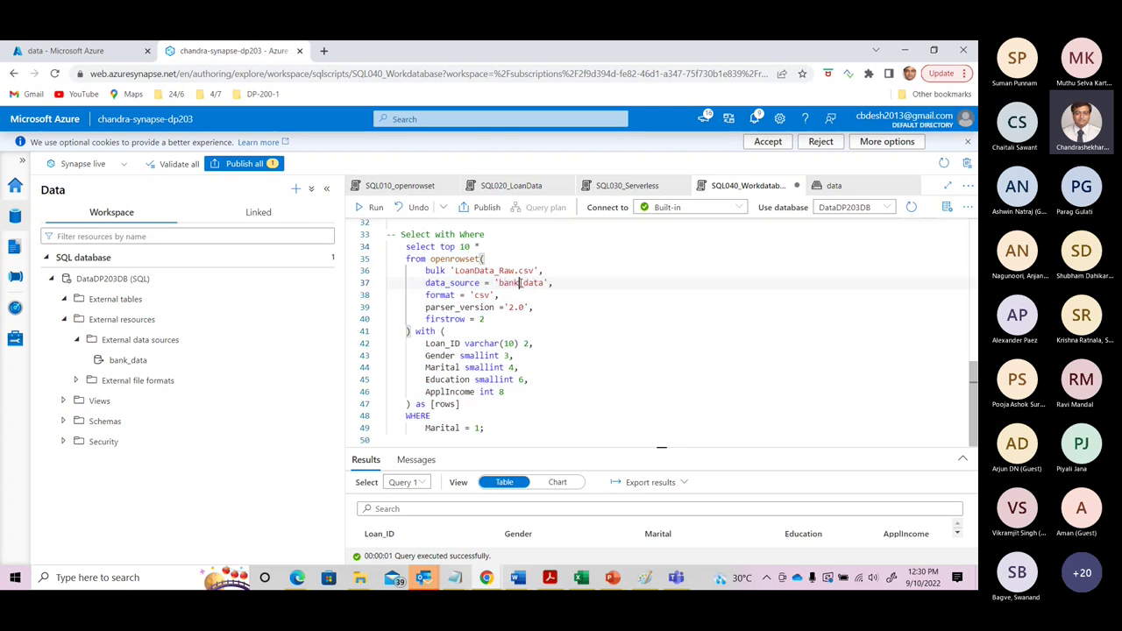
Step: Run the Where query on lines 34-49 to list Marital = 1 loans, then return to Word
left_click_drag(403, 247, 485, 428)
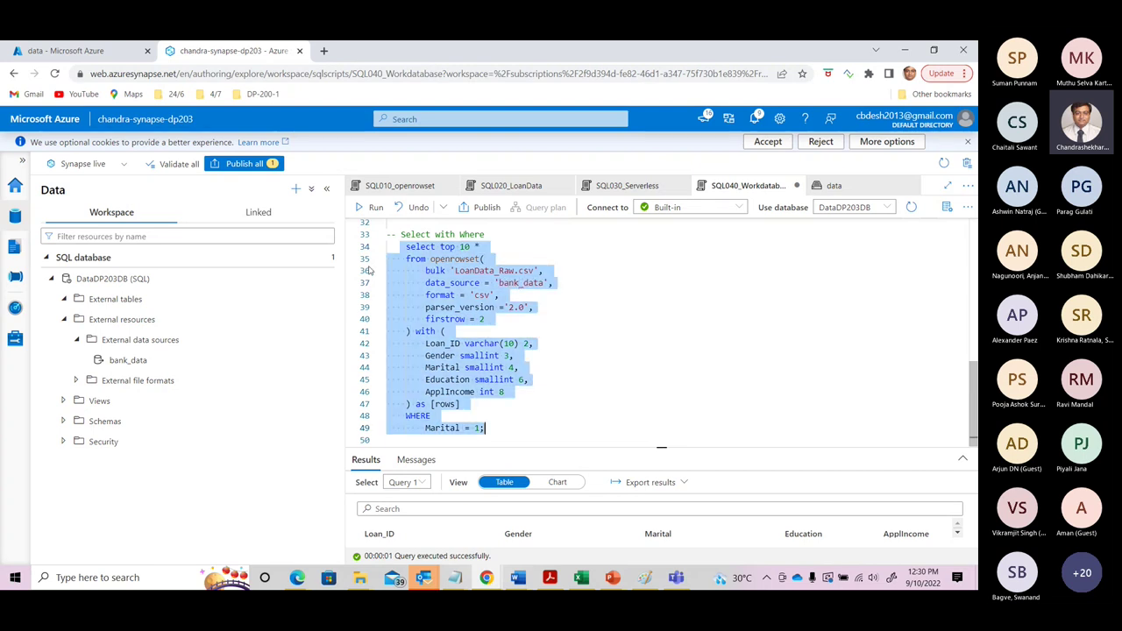
left_click(359, 211)
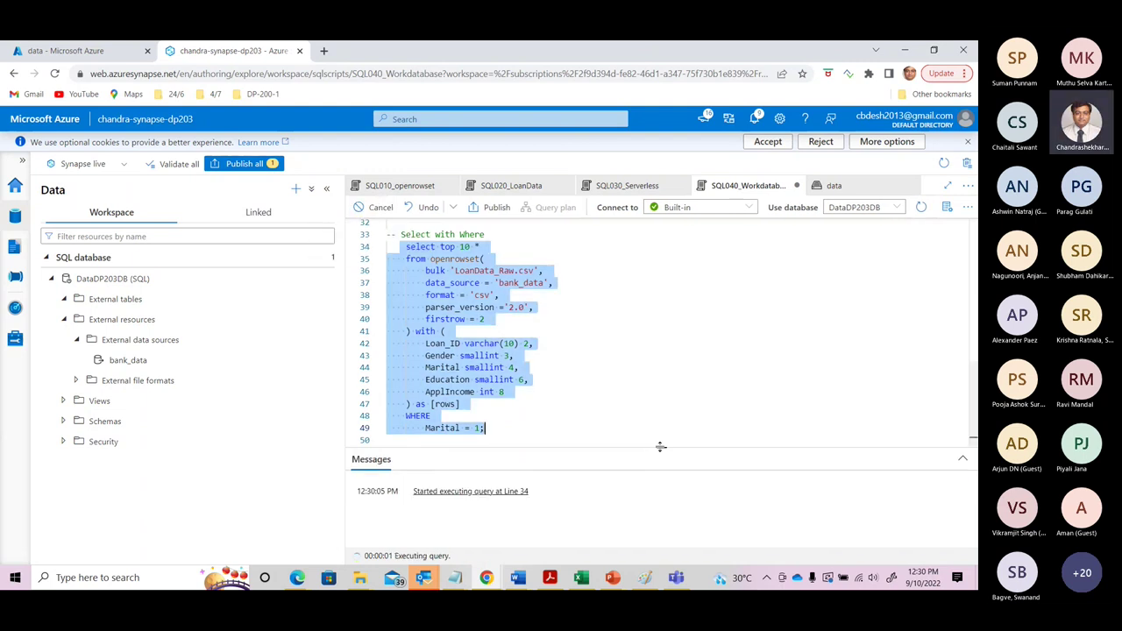
left_click_drag(661, 448, 682, 266)
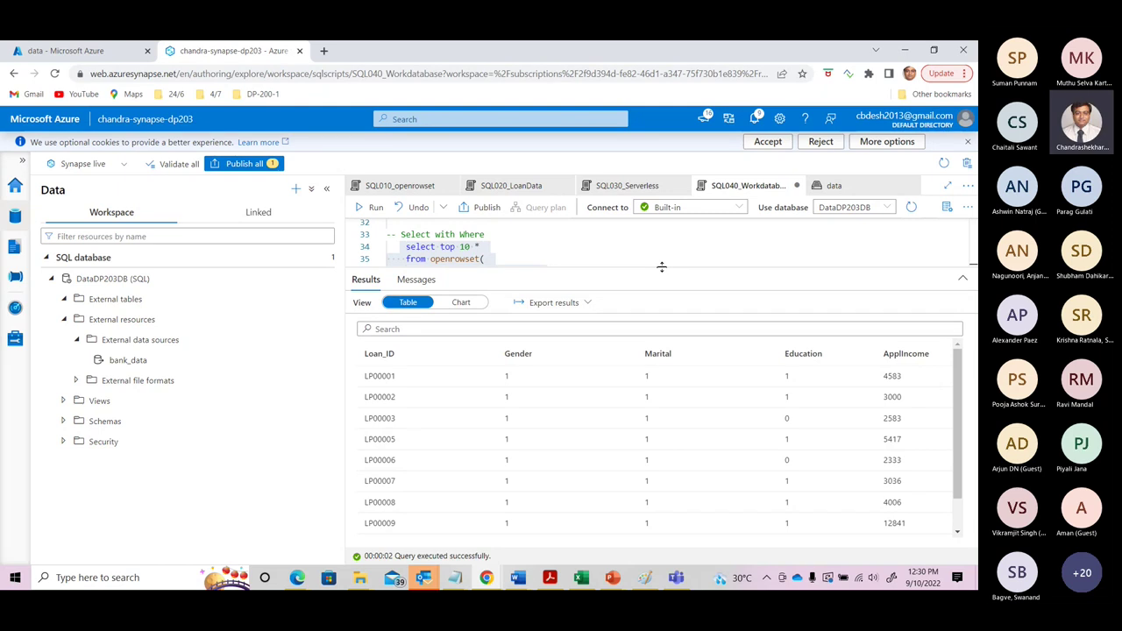
left_click_drag(662, 266, 668, 430)
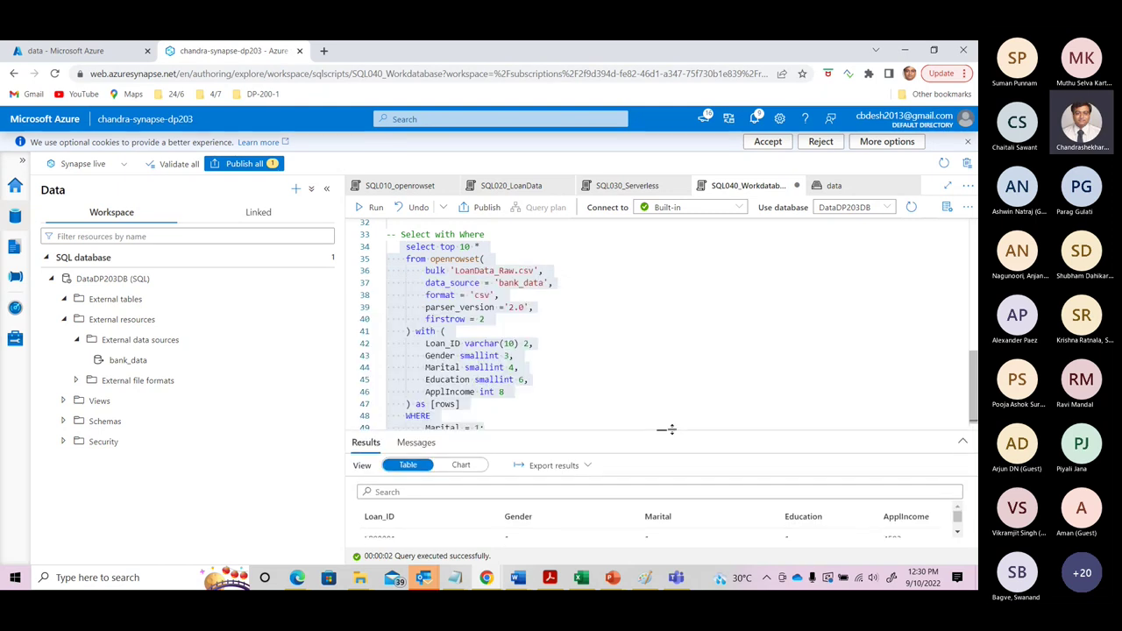
left_click(465, 247)
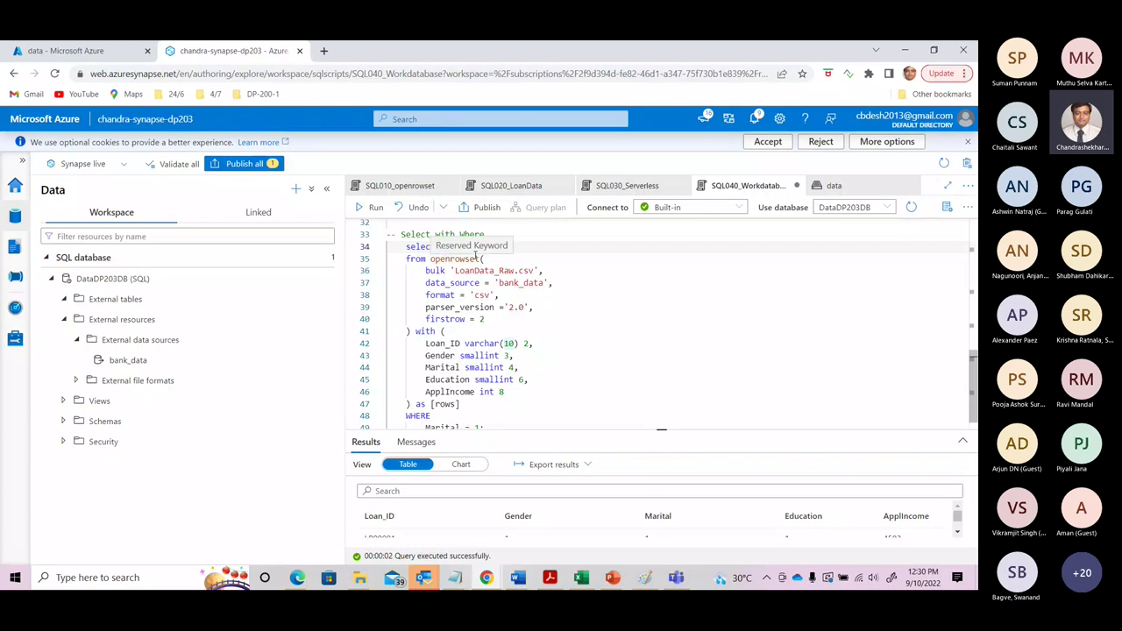
key("alt+Tab")
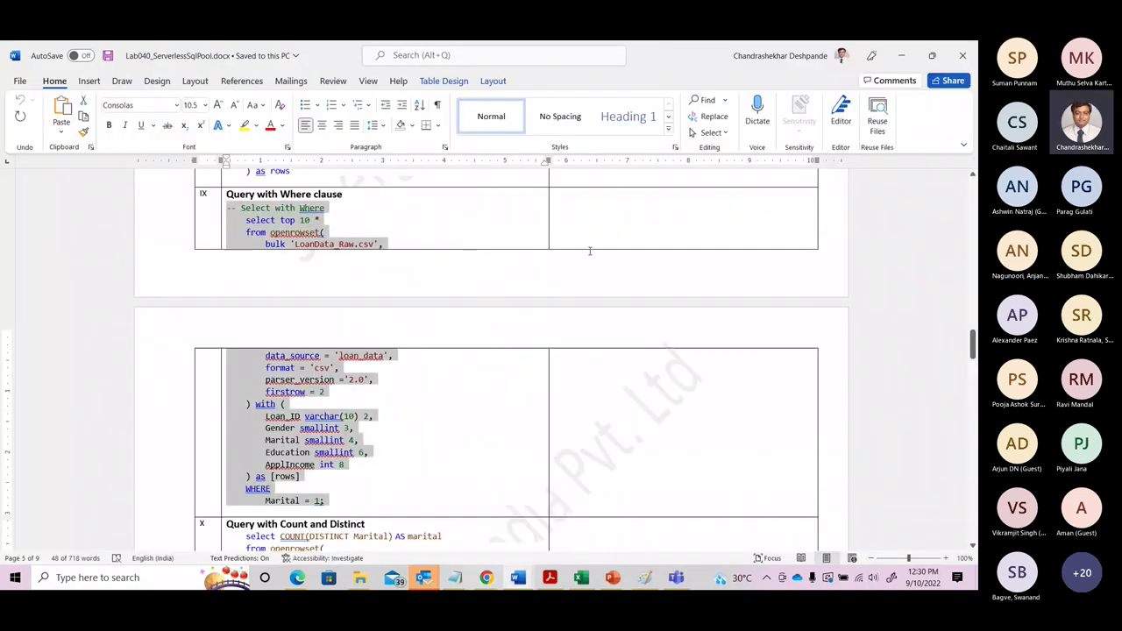
Step: Select the section X 'Query with Count and Distinct' code in the lab guide and return to Synapse
left_click_drag(971, 347, 972, 364)
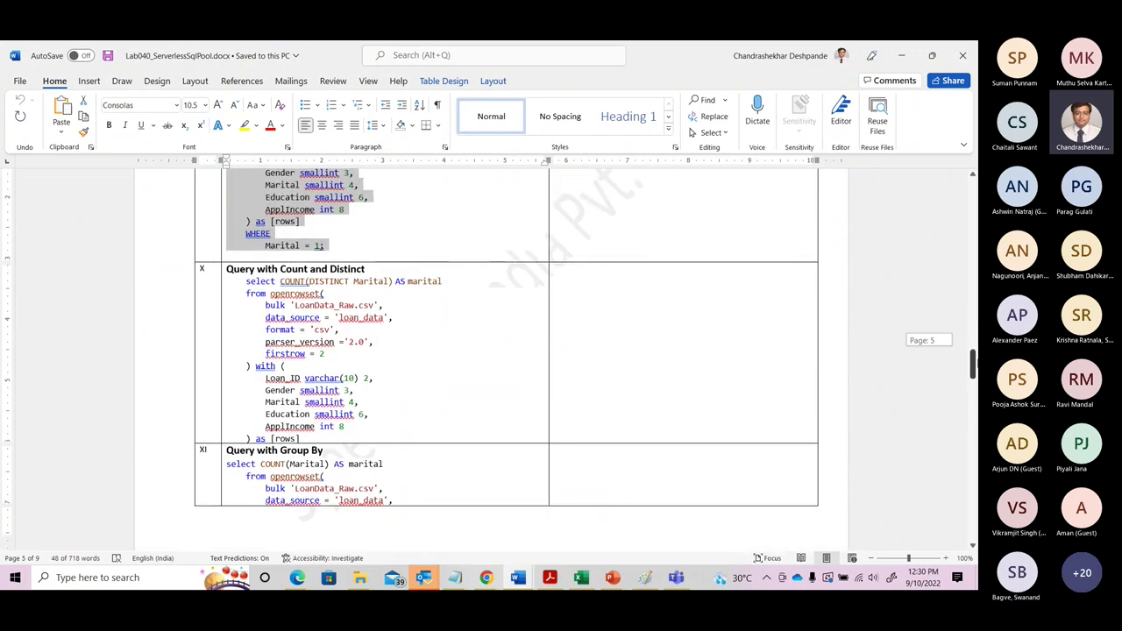
left_click_drag(972, 365, 972, 365)
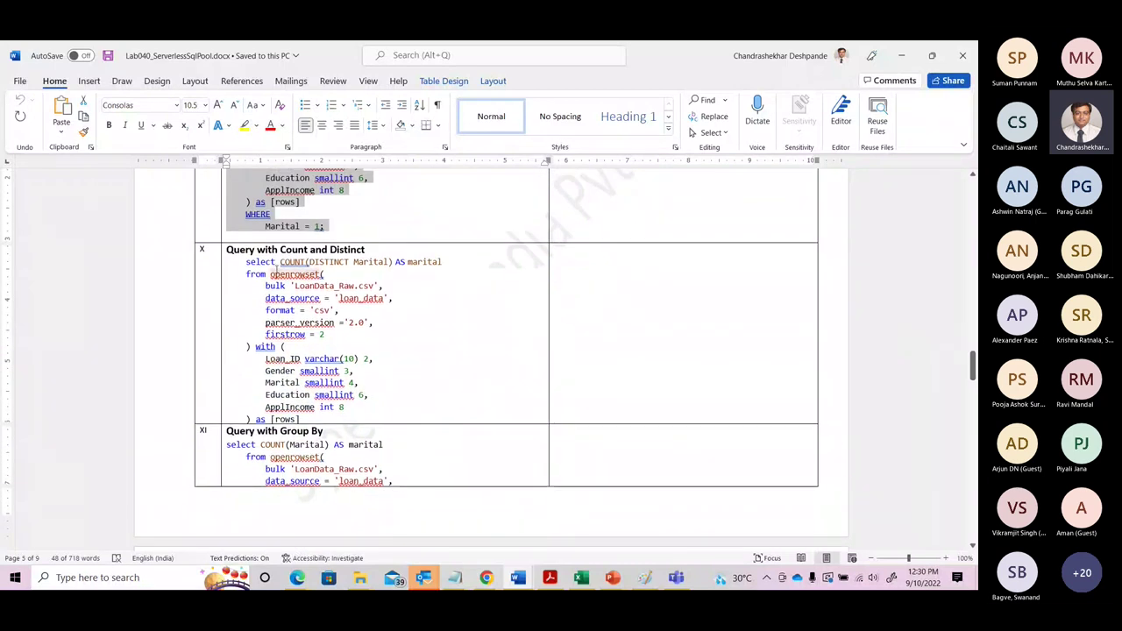
triple_click(276, 266)
key("ctrl+c")
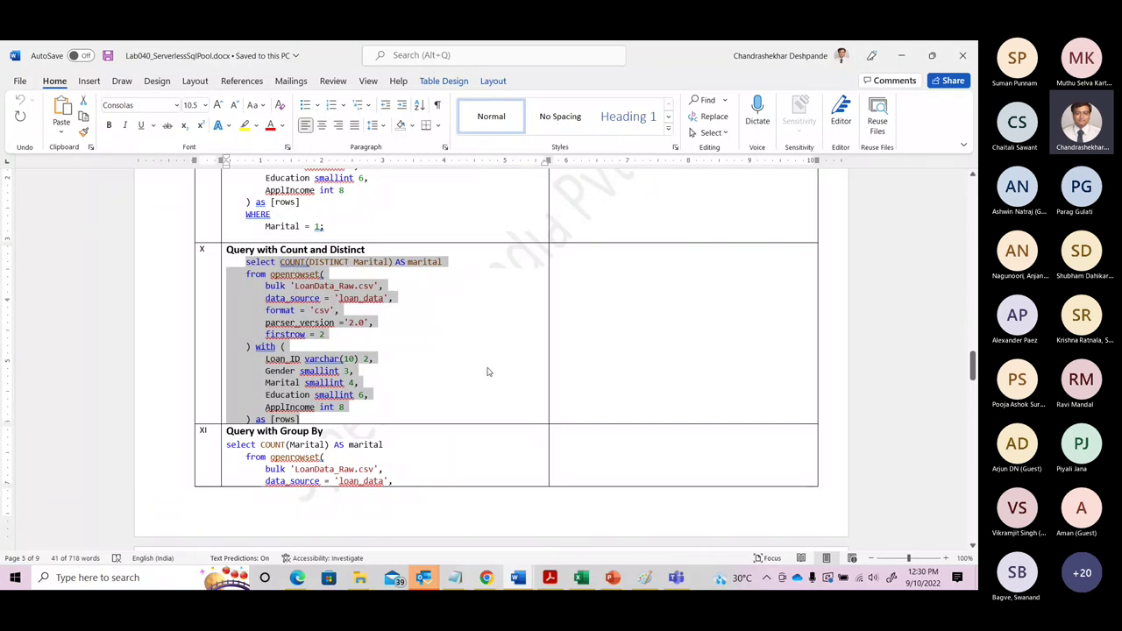
key("alt+Tab")
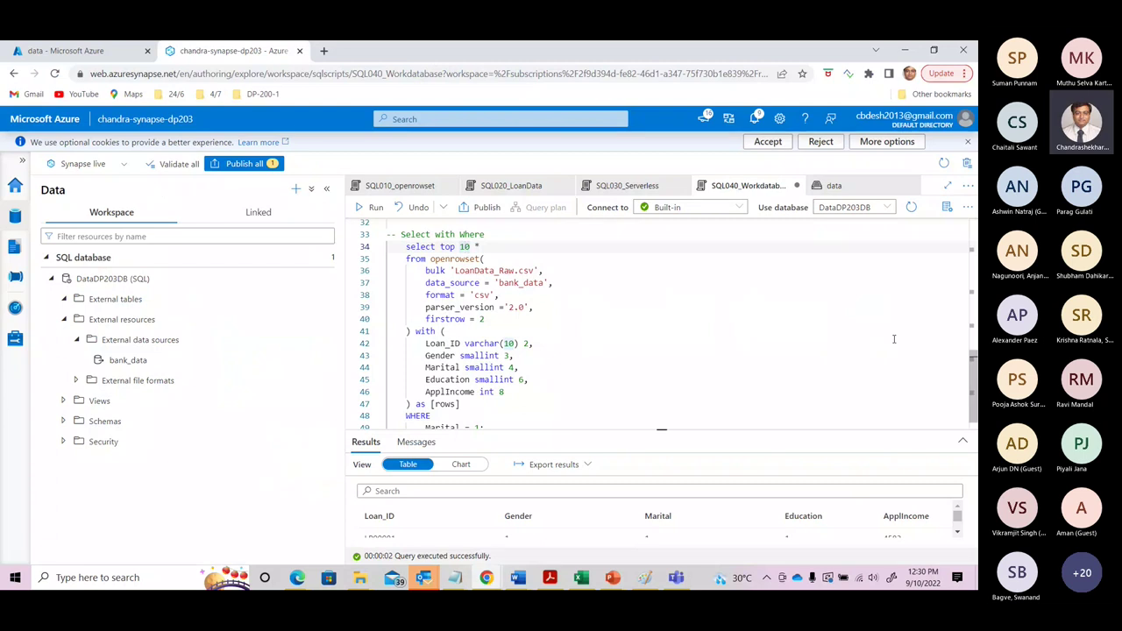
Step: Paste the Count and Distinct query after the Where query and review COUNT(DISTINCT Marital) and its schema
scroll(434, 416, "down", 1)
left_click(434, 422)
key("Return")
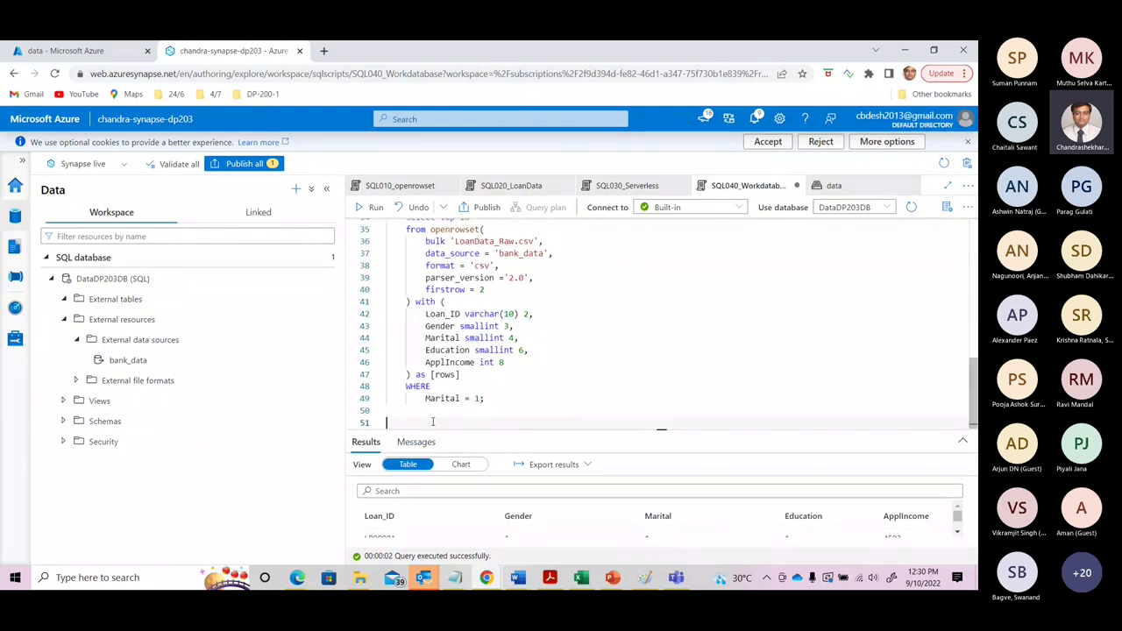
key("ctrl+v")
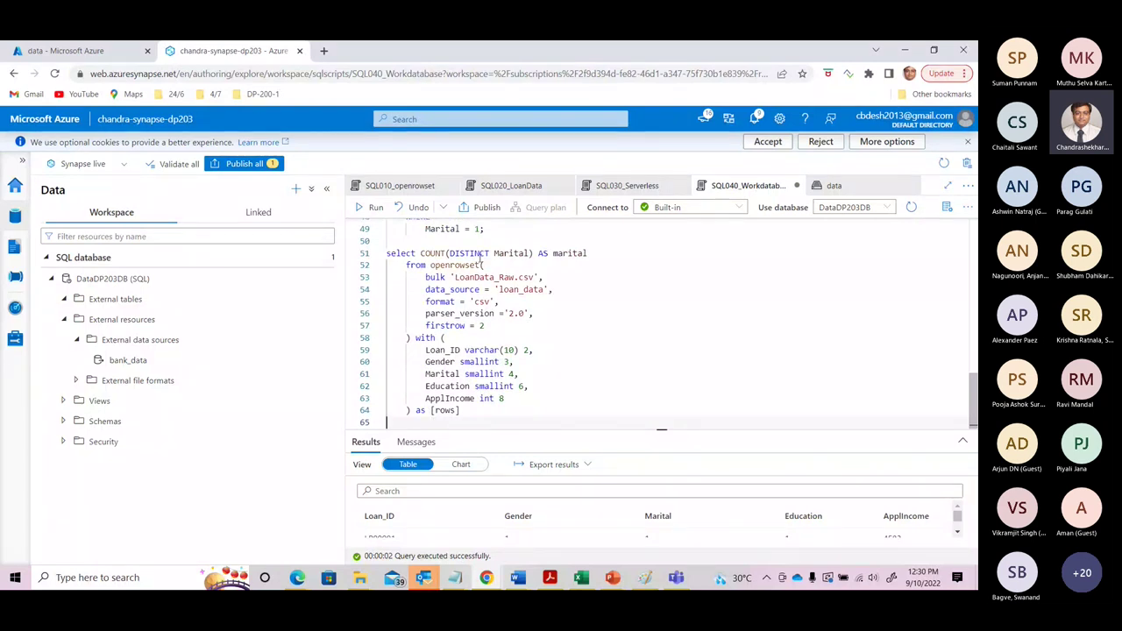
double_click(508, 254)
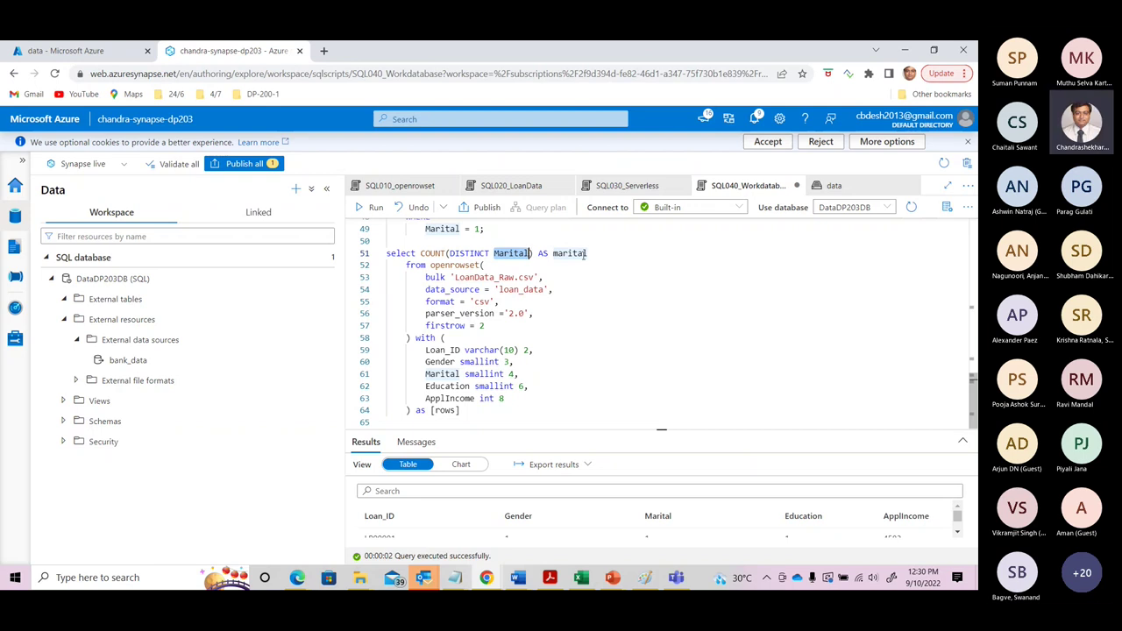
left_click_drag(554, 253, 591, 253)
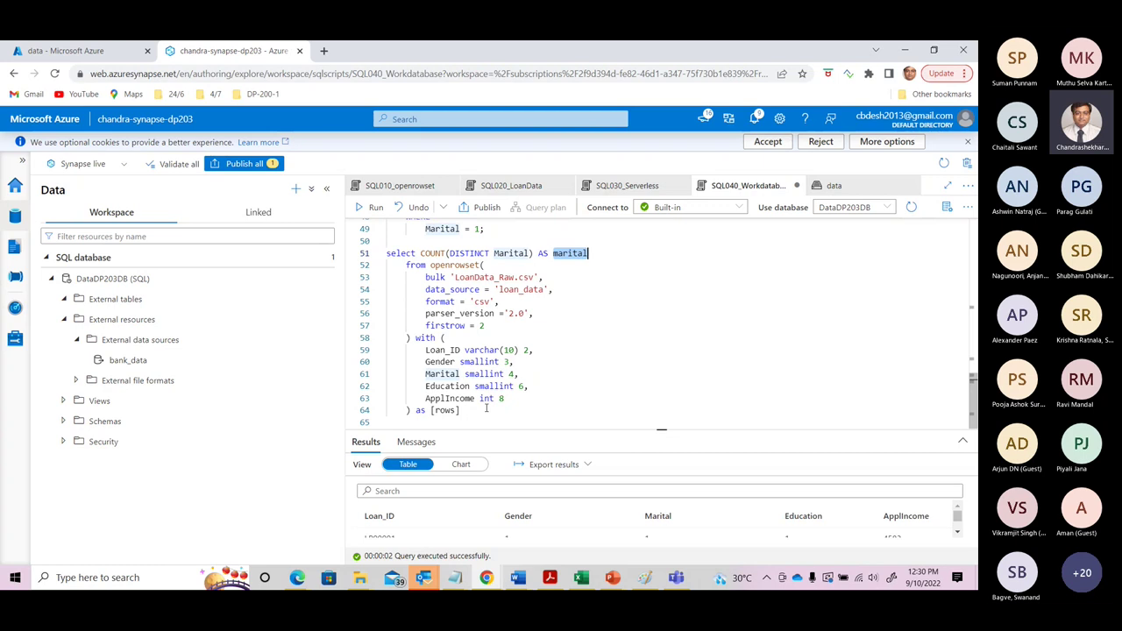
left_click_drag(425, 350, 505, 398)
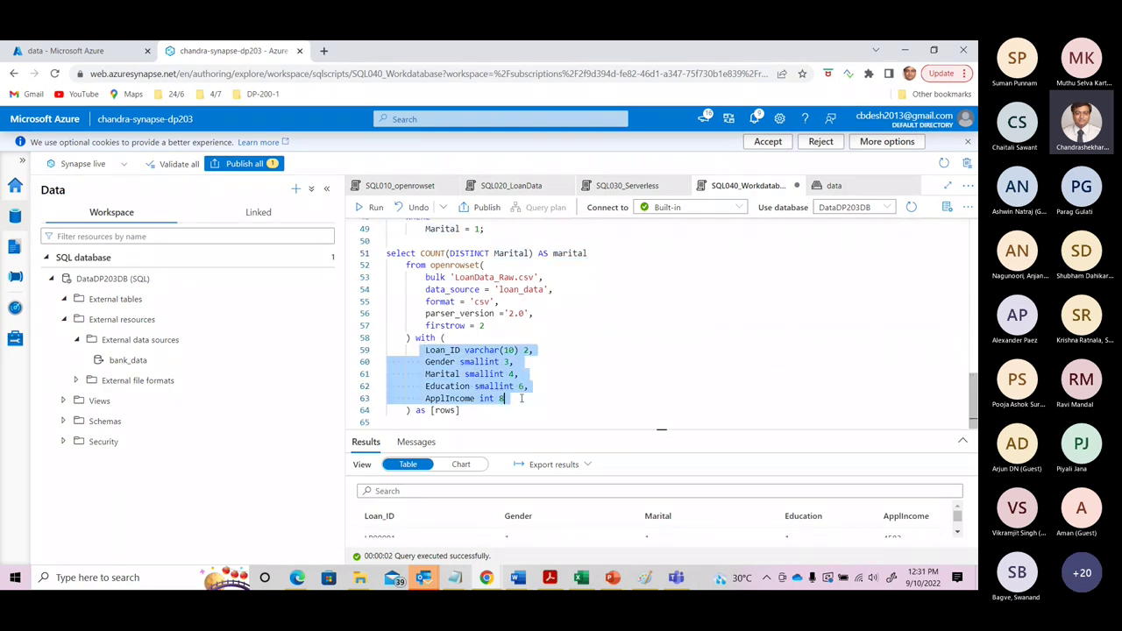
left_click(471, 411)
Step: Switch its data_source to 'bank_data' and run lines 51-64, returning a distinct Marital count of 2
left_click(519, 289)
key("BackSpace")
key("BackSpace")
key("BackSpace")
key("BackSpace")
type("ban")
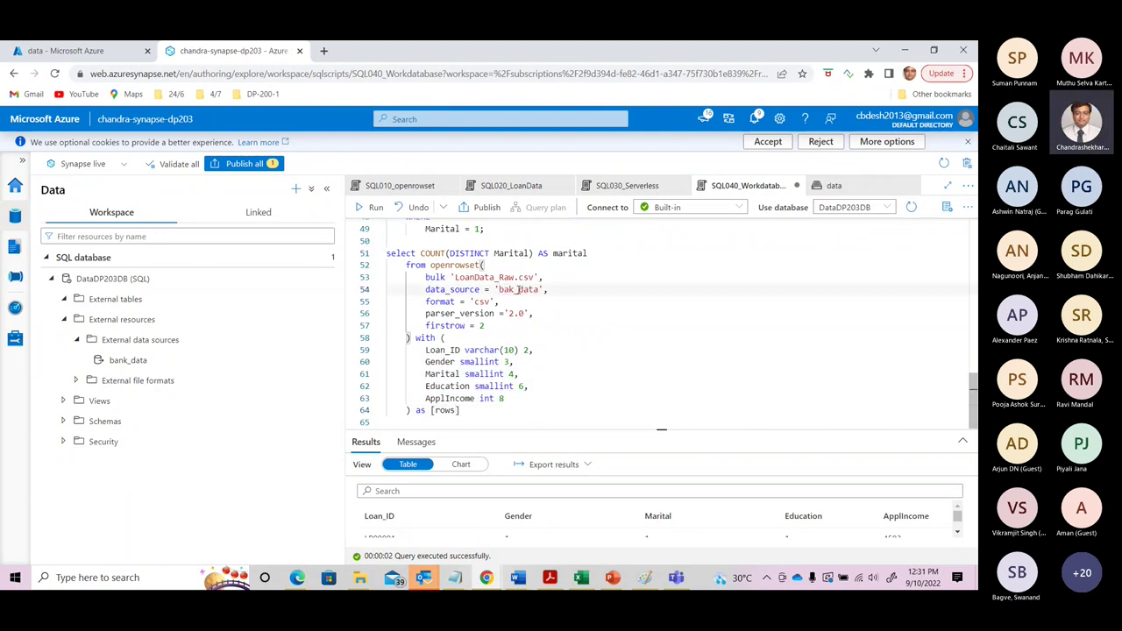
type("k")
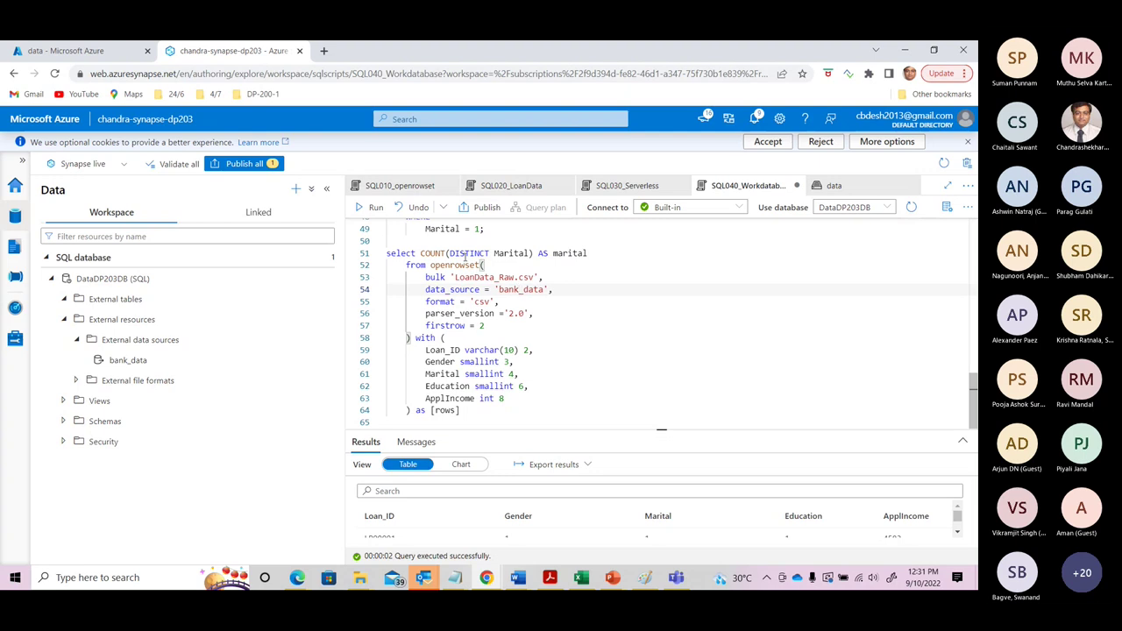
left_click(429, 253)
left_click_drag(430, 253, 535, 252)
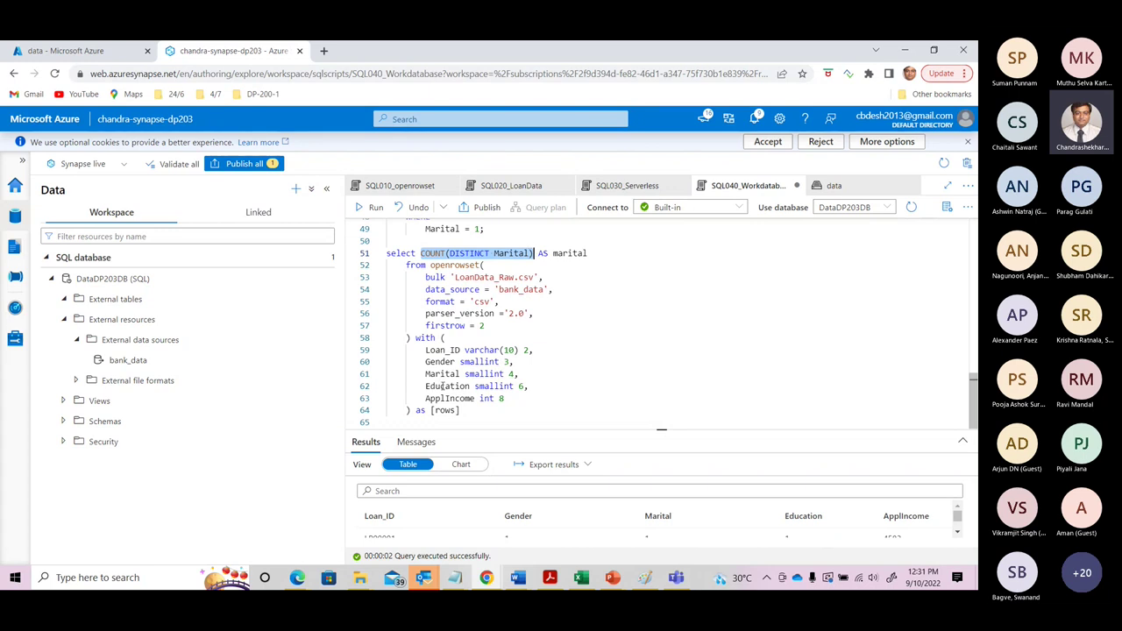
left_click_drag(480, 410, 386, 254)
left_click(372, 211)
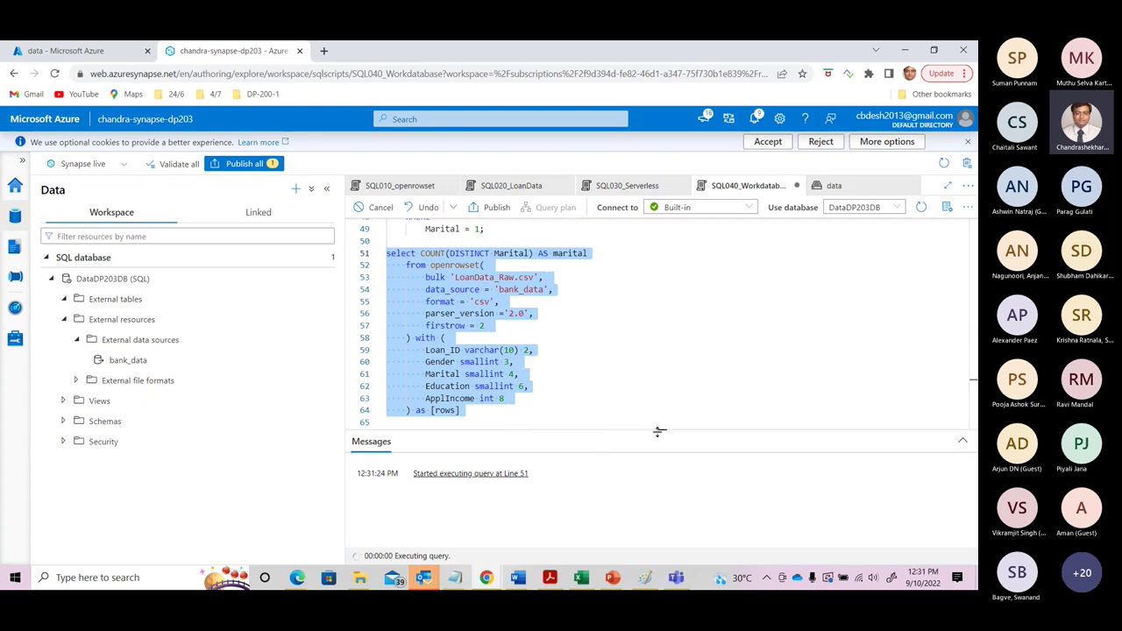
left_click_drag(660, 432, 664, 321)
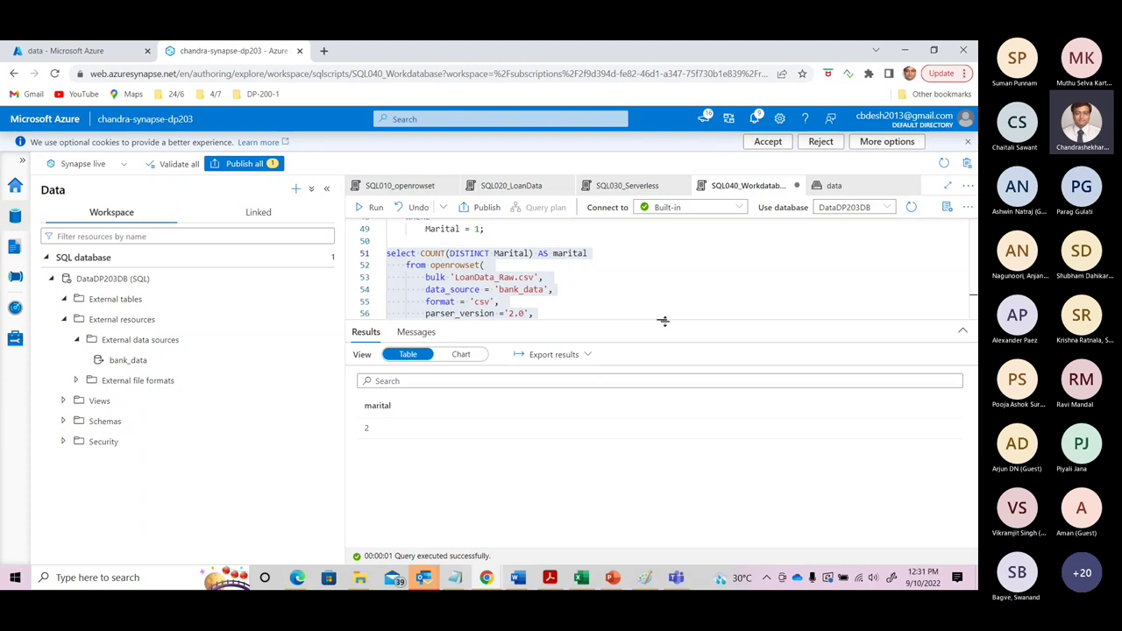
Step: Copy the 'Query with Group By' code from the Word lab guide, then return to Synapse
key("alt+Tab")
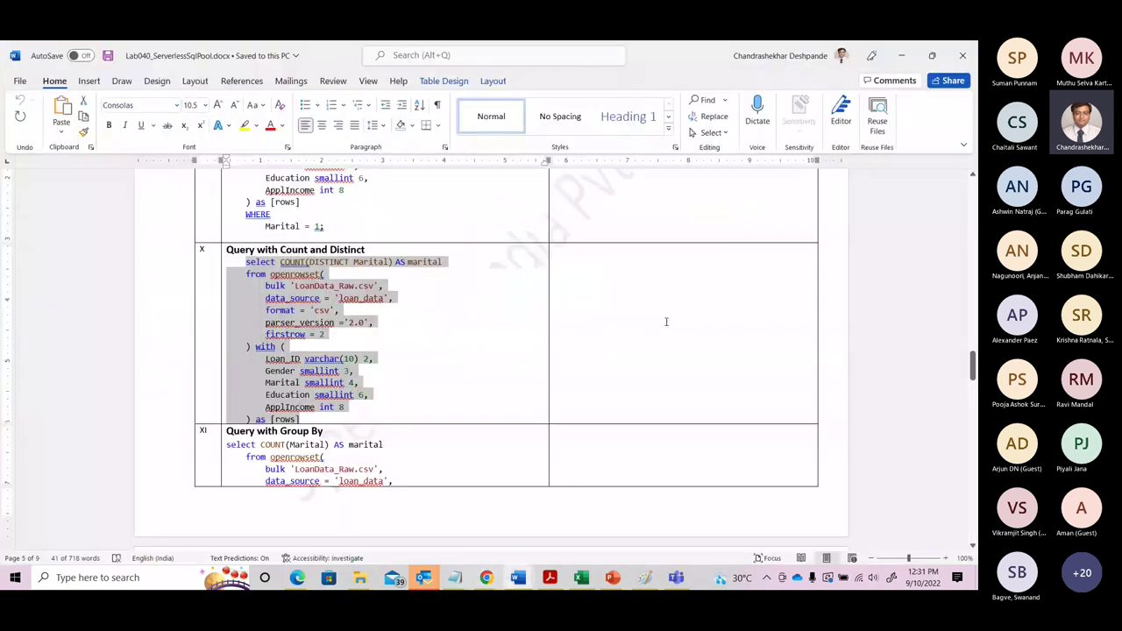
left_click_drag(972, 363, 972, 385)
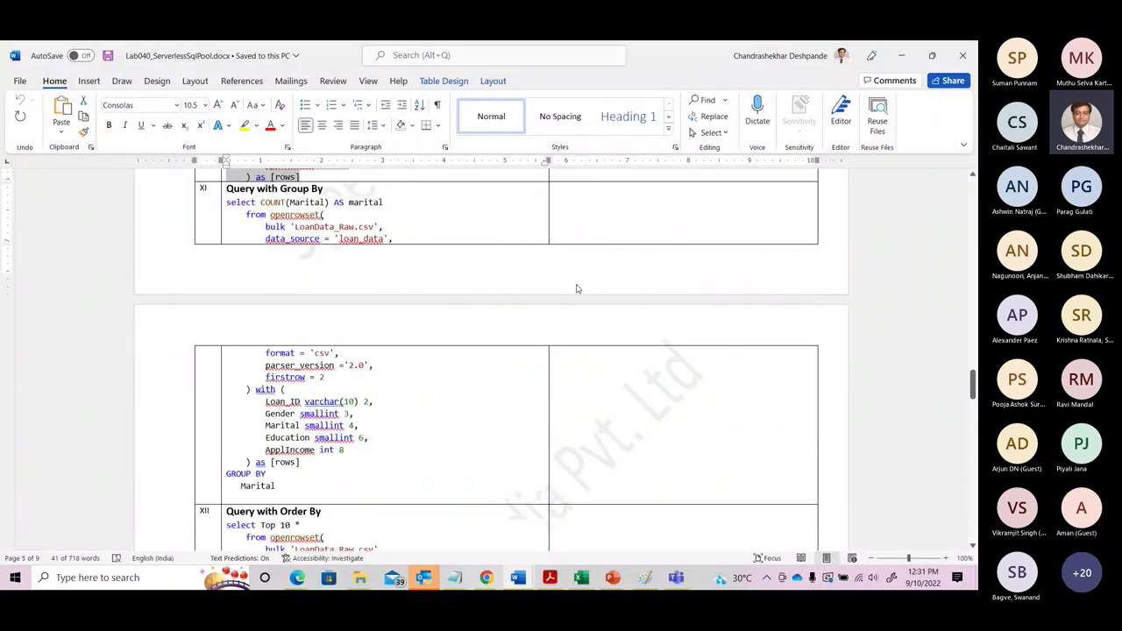
left_click_drag(223, 202, 294, 486)
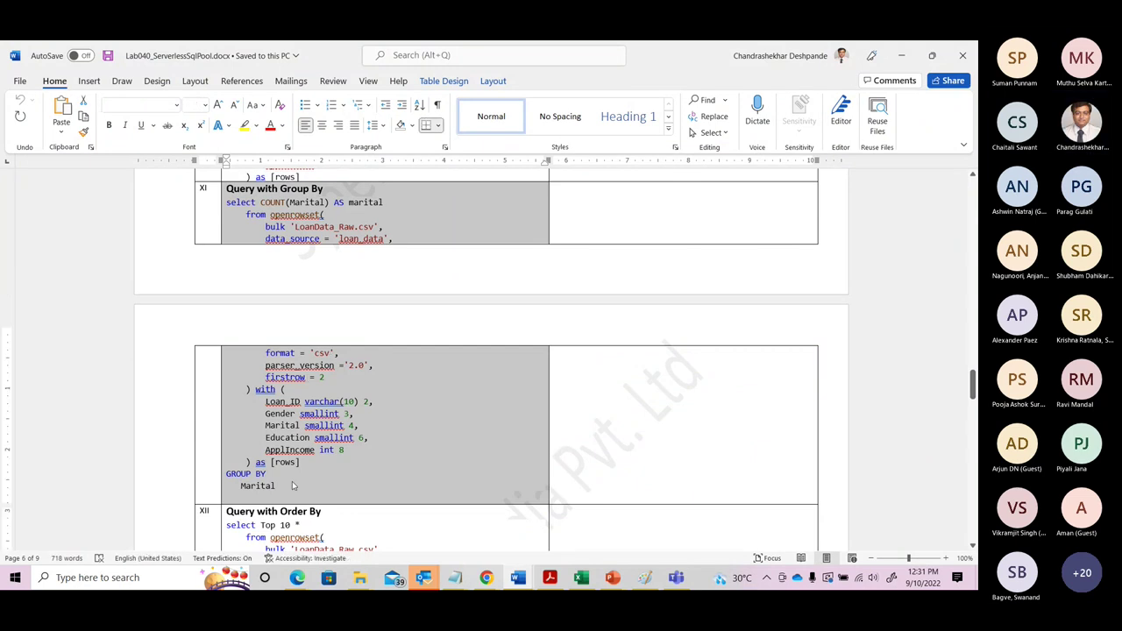
left_click(294, 486)
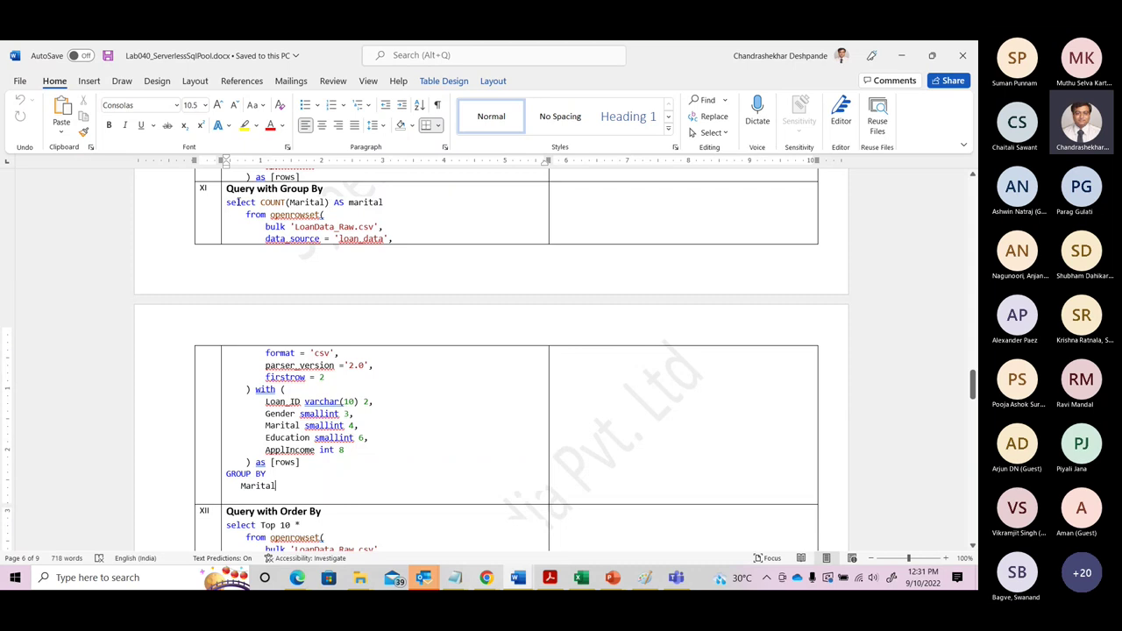
left_click(238, 202, "shift")
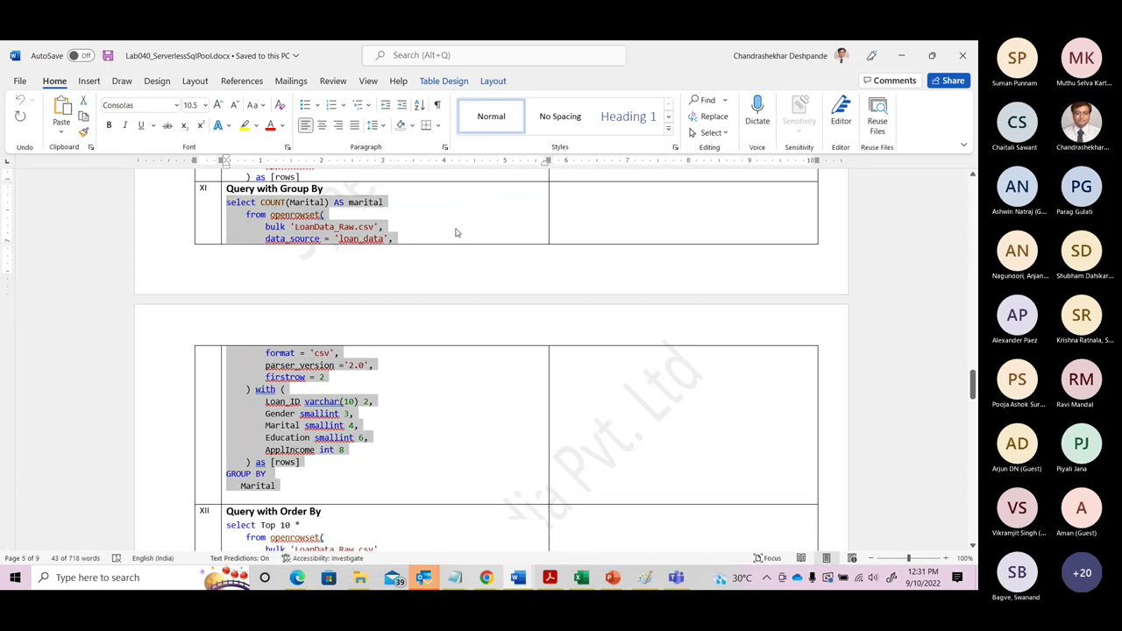
key("alt+Tab")
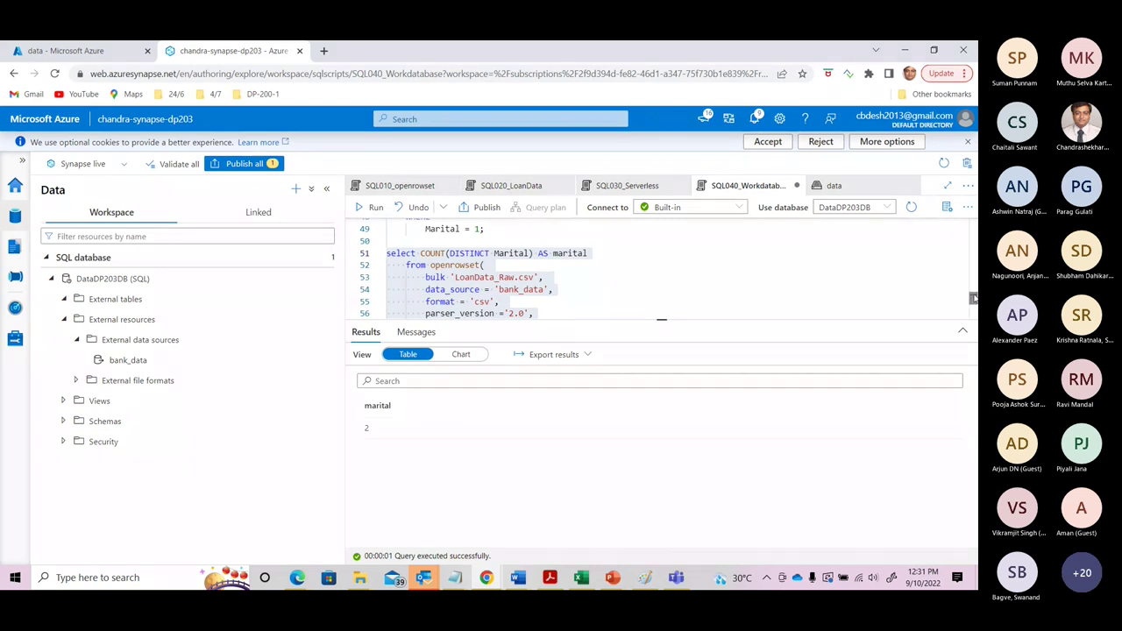
Step: Paste the Group By query on a new line after line 64
left_click_drag(972, 300, 972, 312)
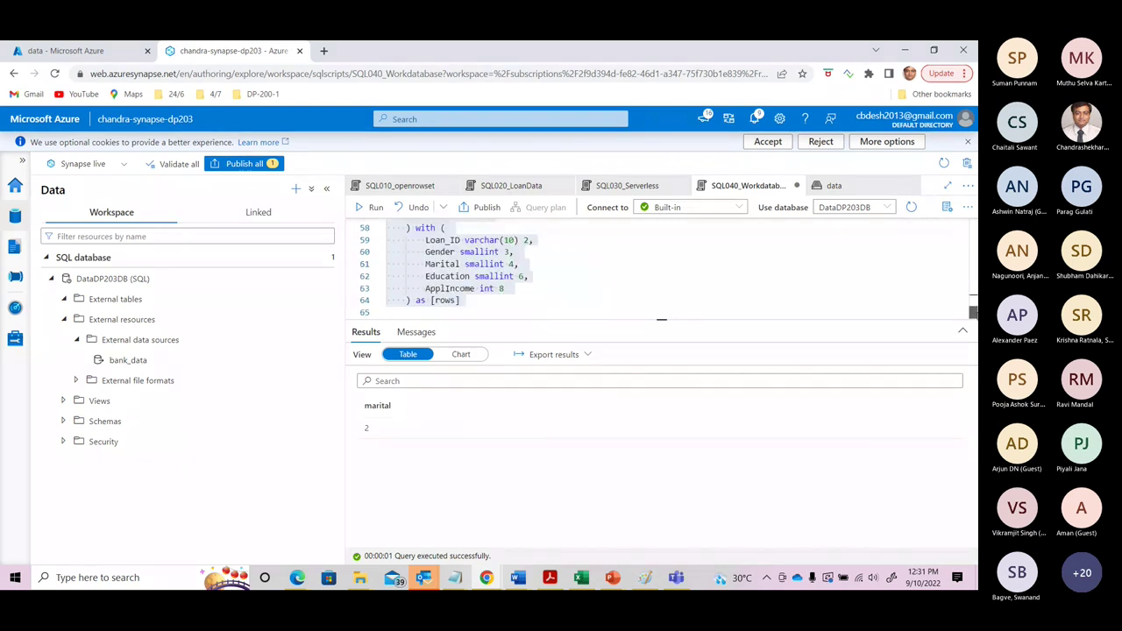
left_click(477, 313)
key("Return")
key("ctrl+v")
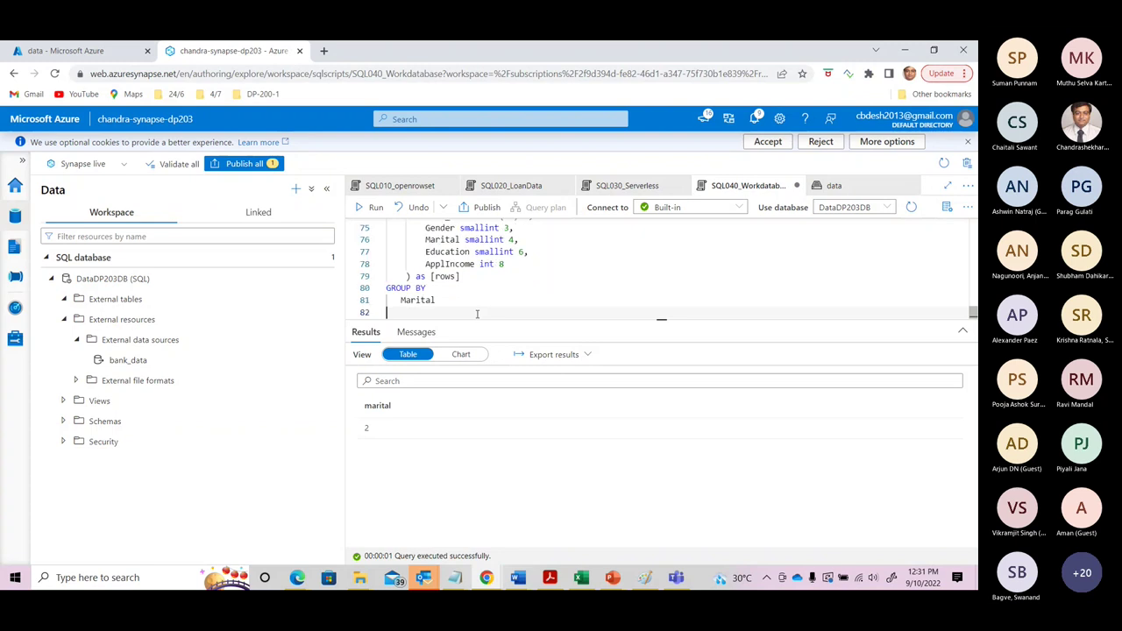
Step: Change the pasted query's data_source from 'loan_data' to 'bank_data' and enlarge the code area
left_click_drag(971, 312, 973, 301)
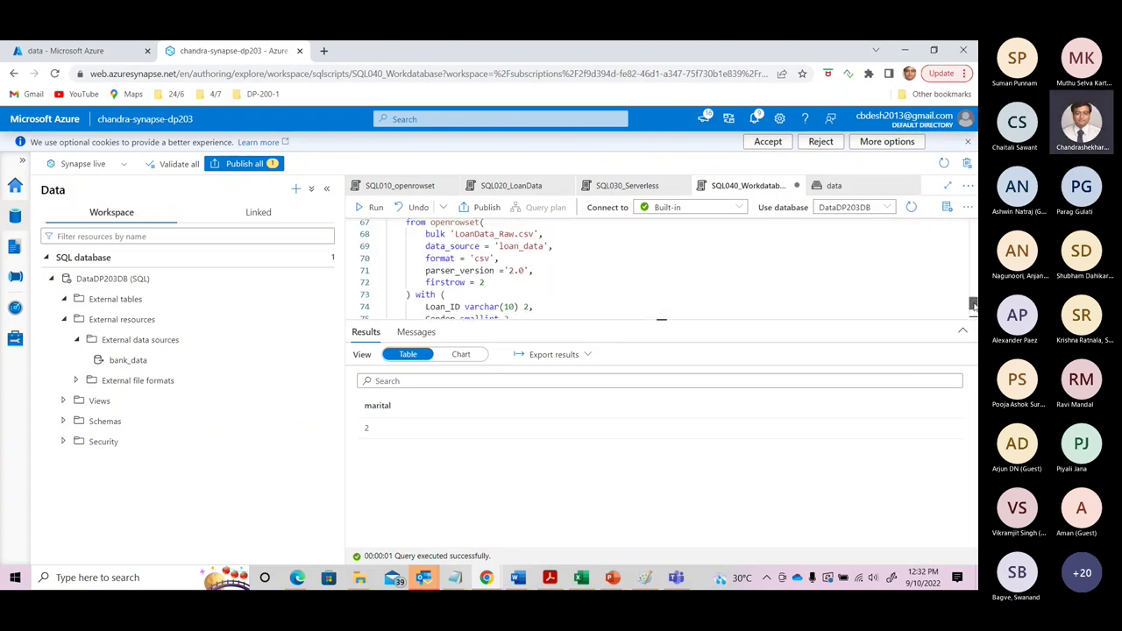
left_click(521, 249)
key("BackSpace")
key("BackSpace")
key("BackSpace")
key("BackSpace")
key("BackSpace")
type("_")
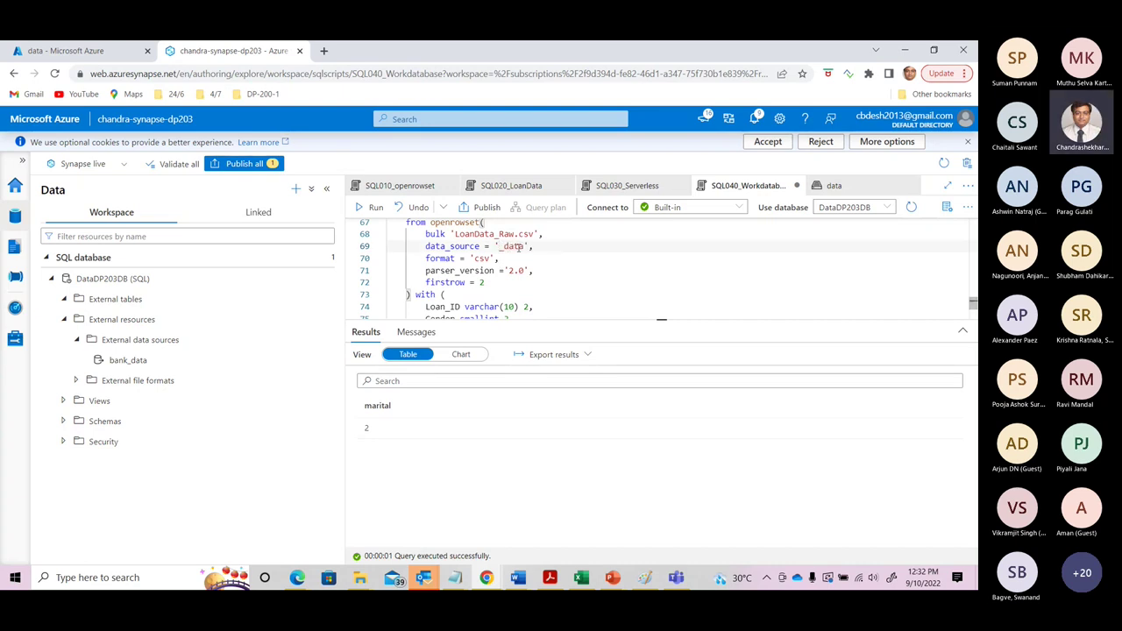
key("Left")
type("bank")
key("Down")
key("Down")
key("Down")
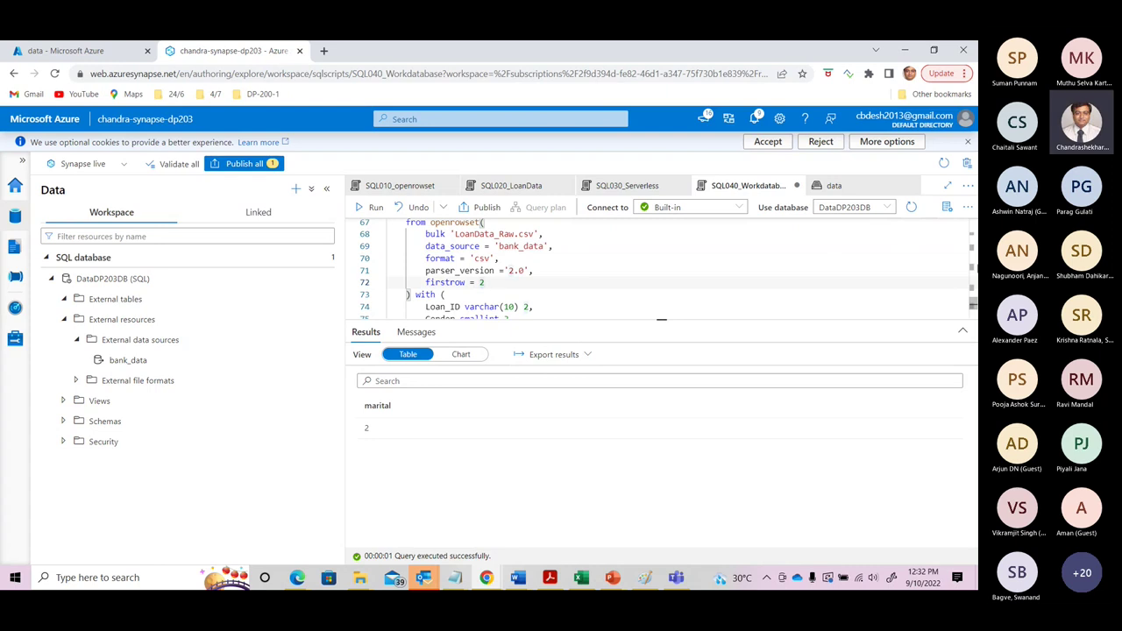
left_click_drag(973, 306, 971, 300)
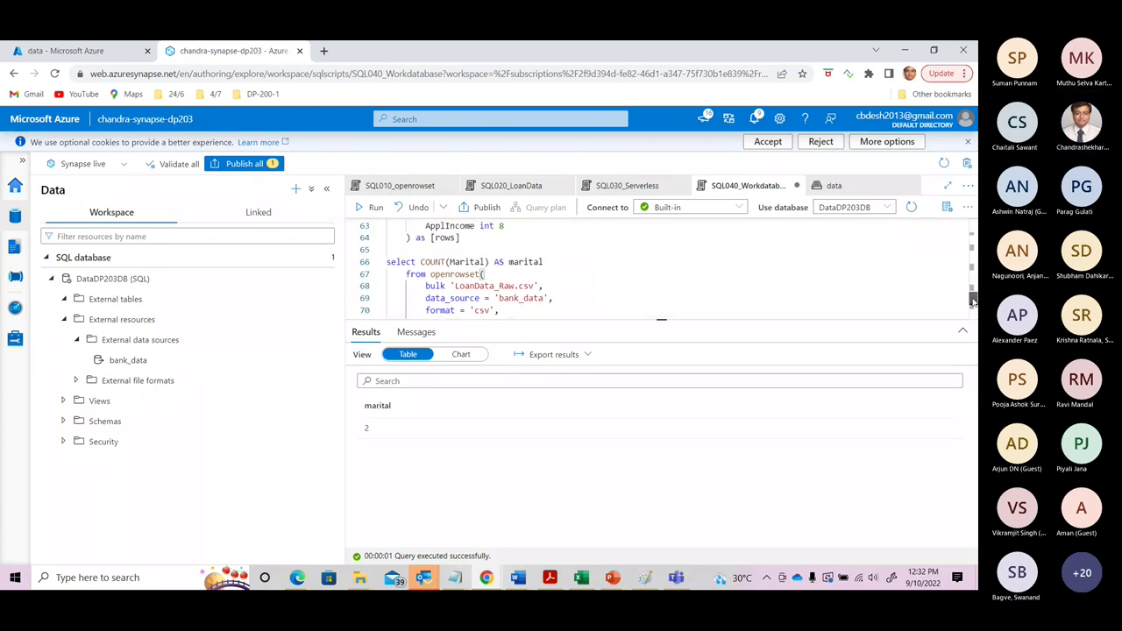
left_click_drag(971, 300, 972, 303)
left_click(525, 264)
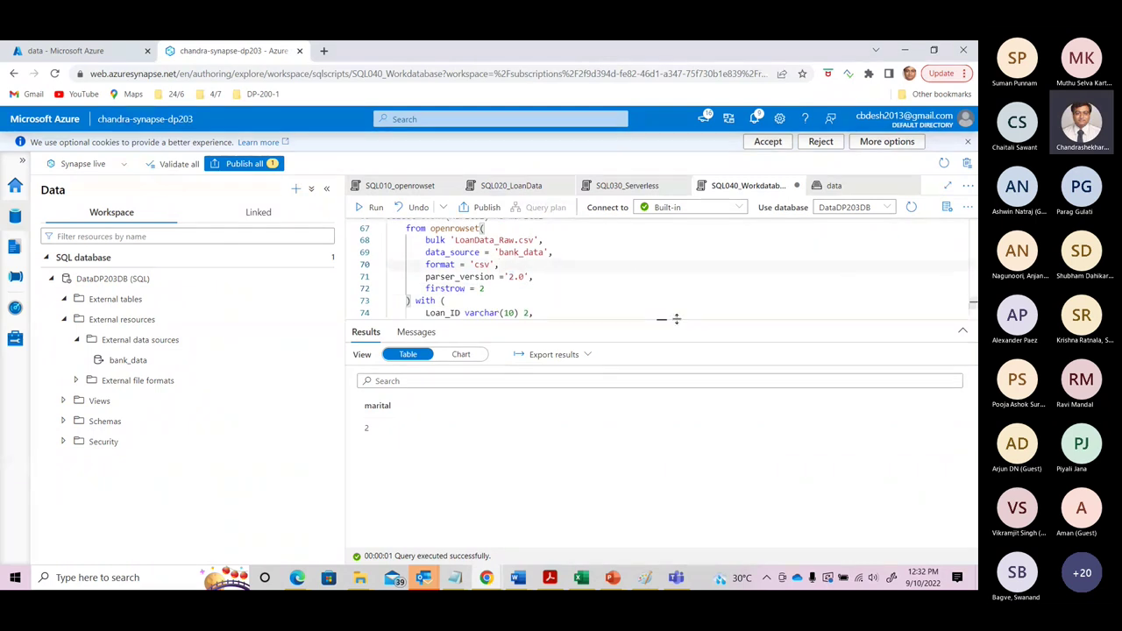
left_click_drag(662, 319, 675, 347)
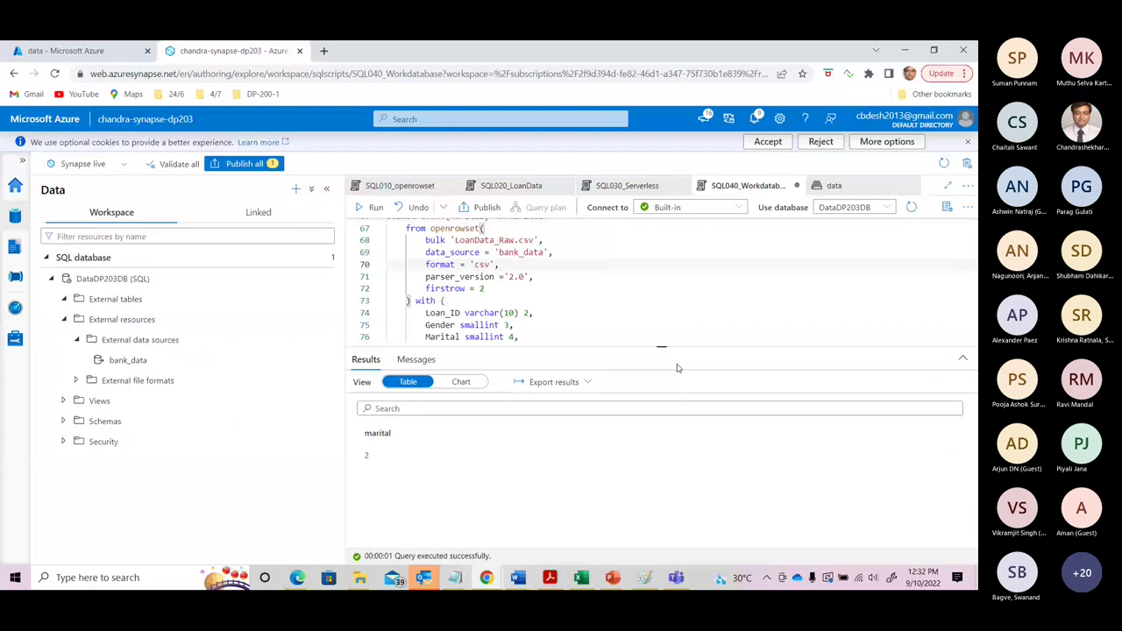
left_click_drag(662, 347, 662, 398)
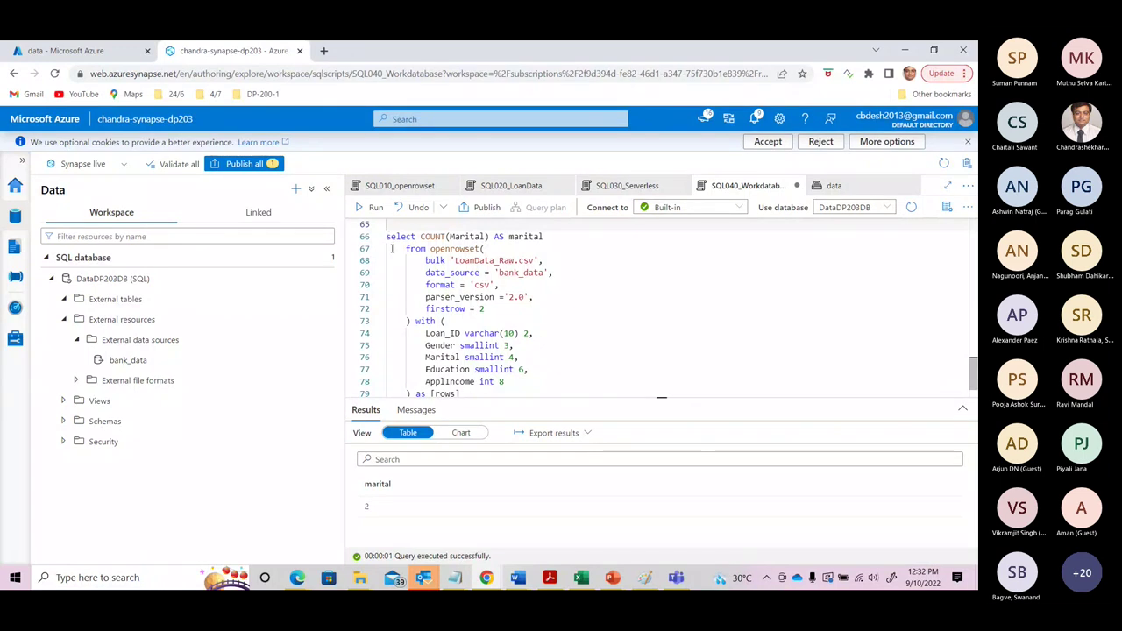
Step: Run only lines 66–81, the GROUP BY Marital query, which returns marital counts 215 and 398
left_click_drag(386, 236, 511, 377)
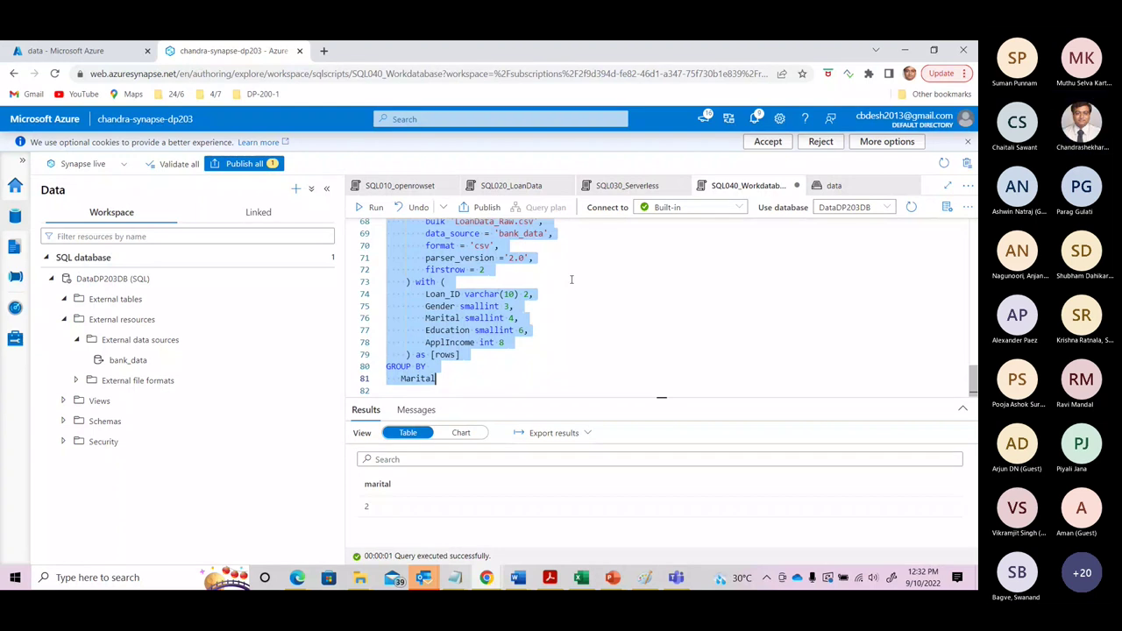
key("shift+Return")
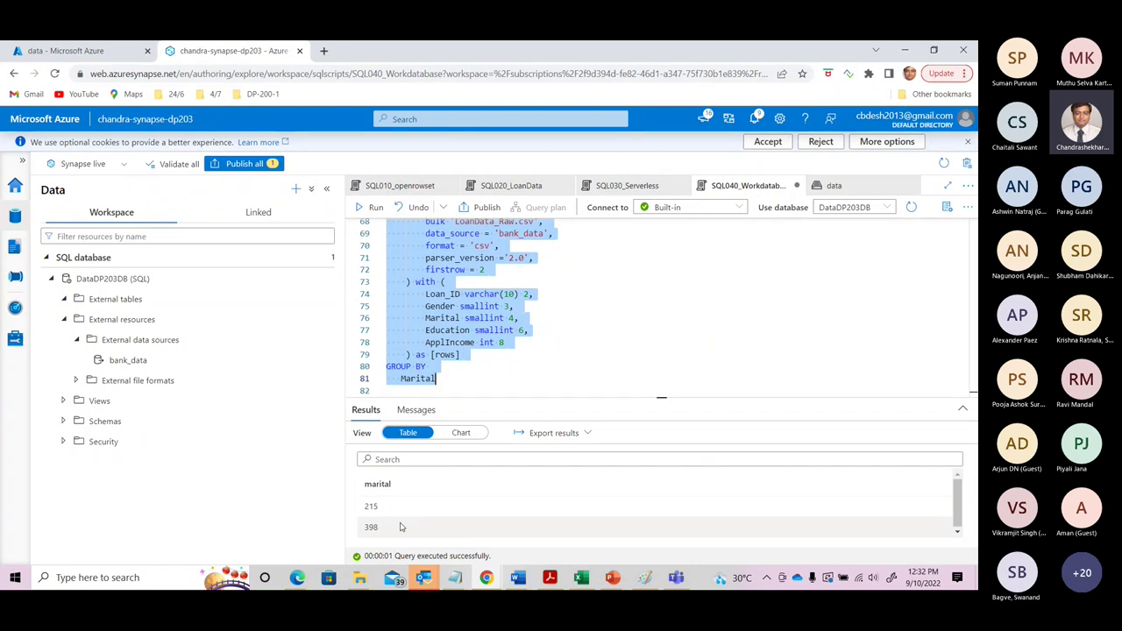
left_click(449, 379)
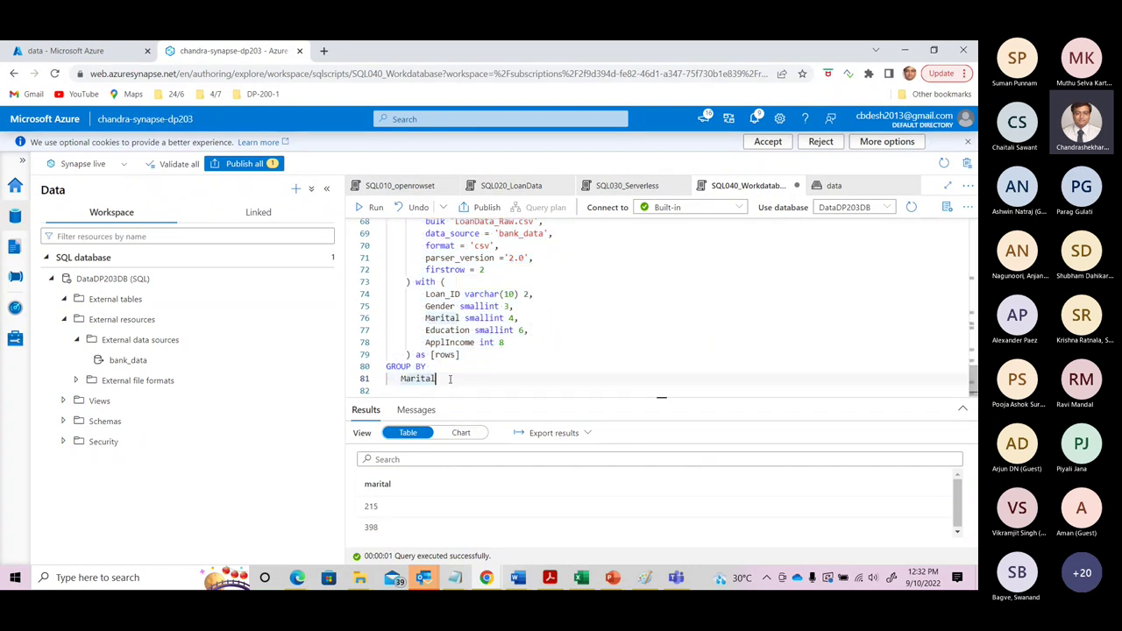
double_click(450, 379)
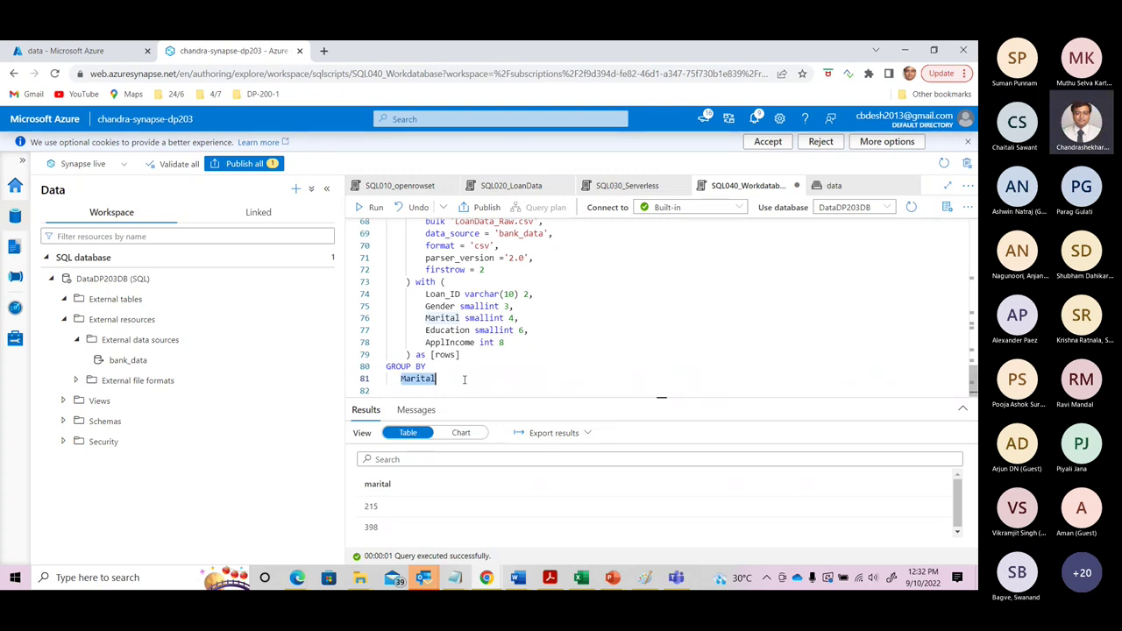
key("alt+Tab")
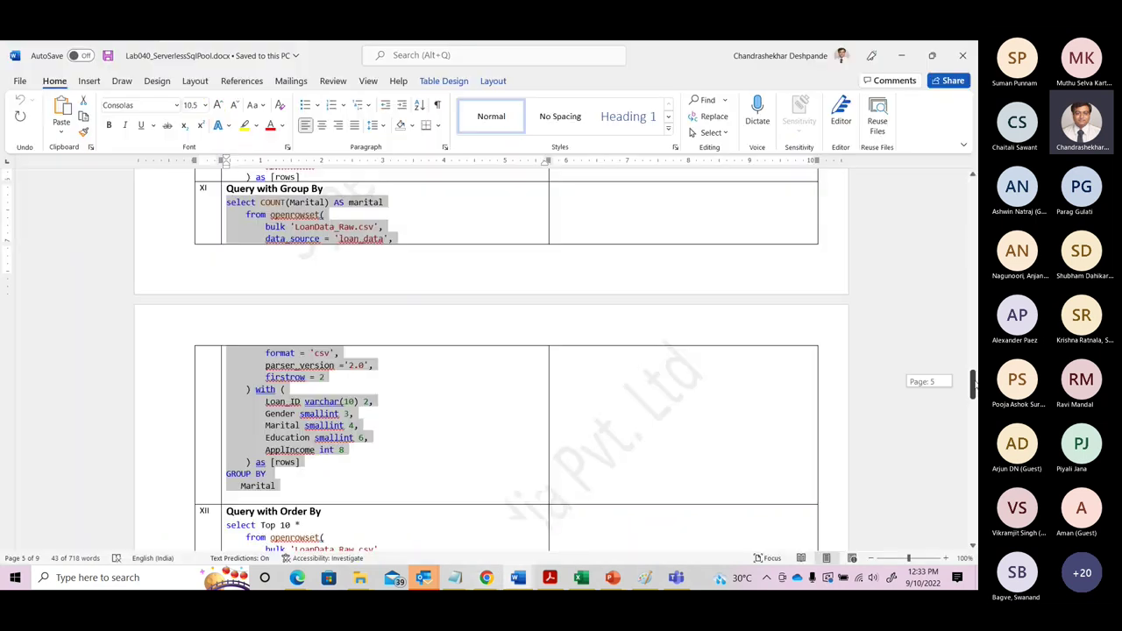
Step: Select the Top 10 ORDER BY ApplIncome desc query code in the Word guide
left_click_drag(973, 381, 974, 406)
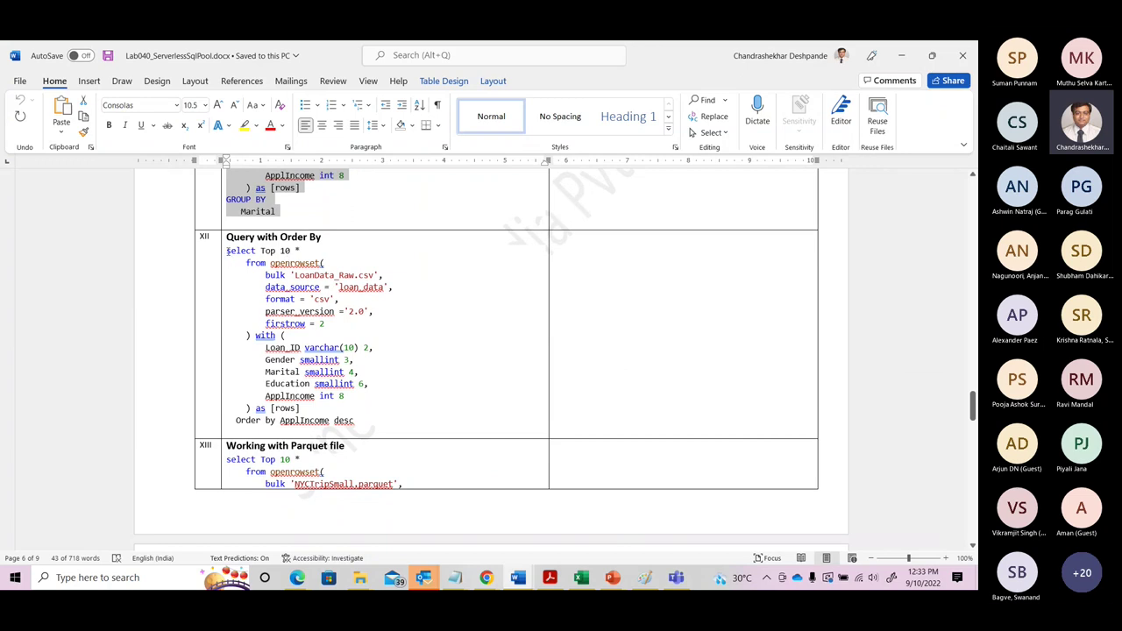
left_click_drag(227, 250, 368, 421)
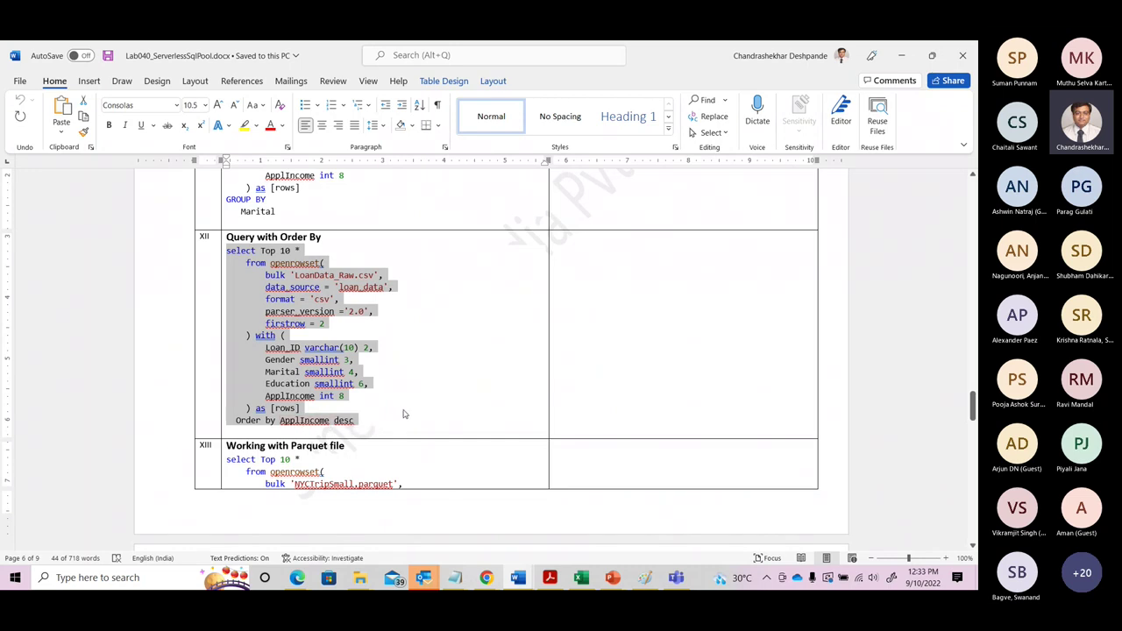
Step: Paste the Order By query after the Group By query and point its data source to 'bank_data'
key("alt+Tab")
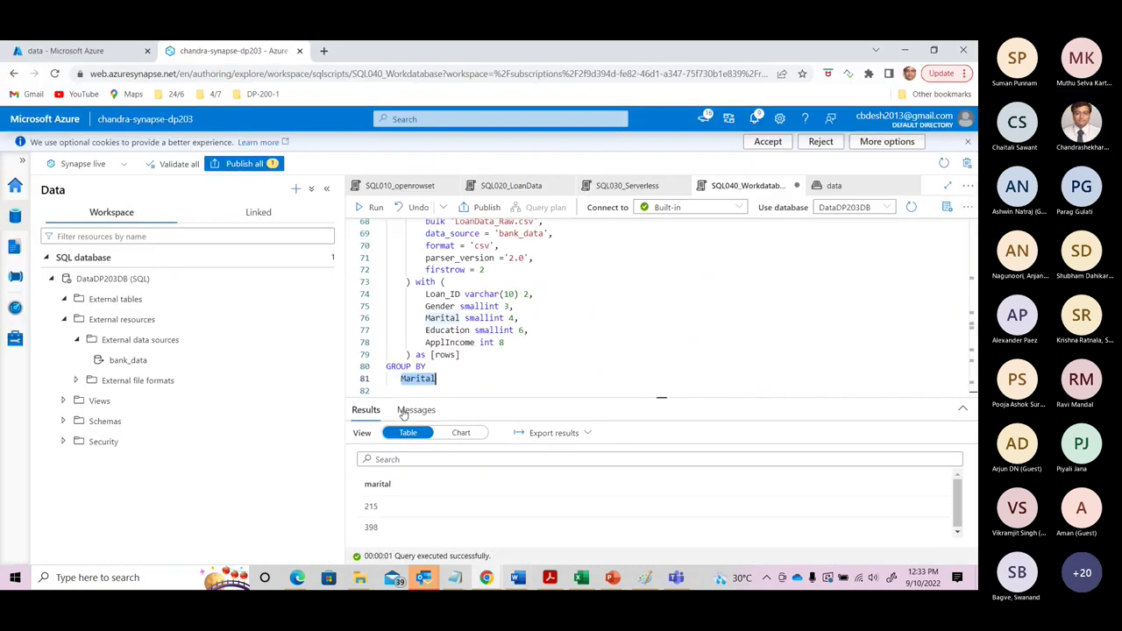
left_click(493, 388)
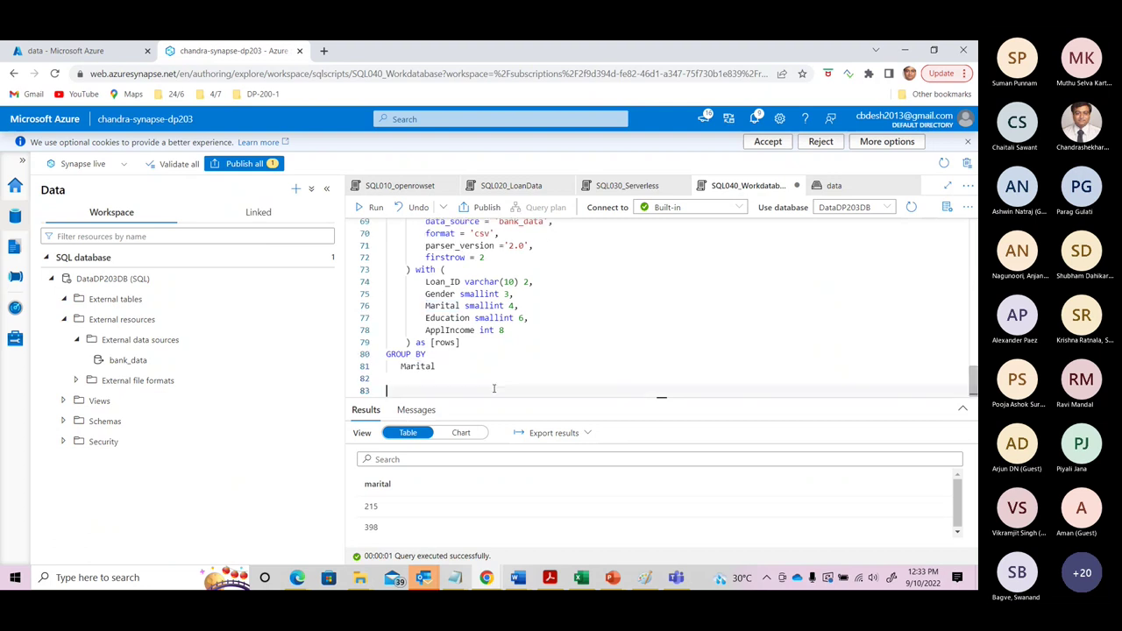
key("ctrl+v")
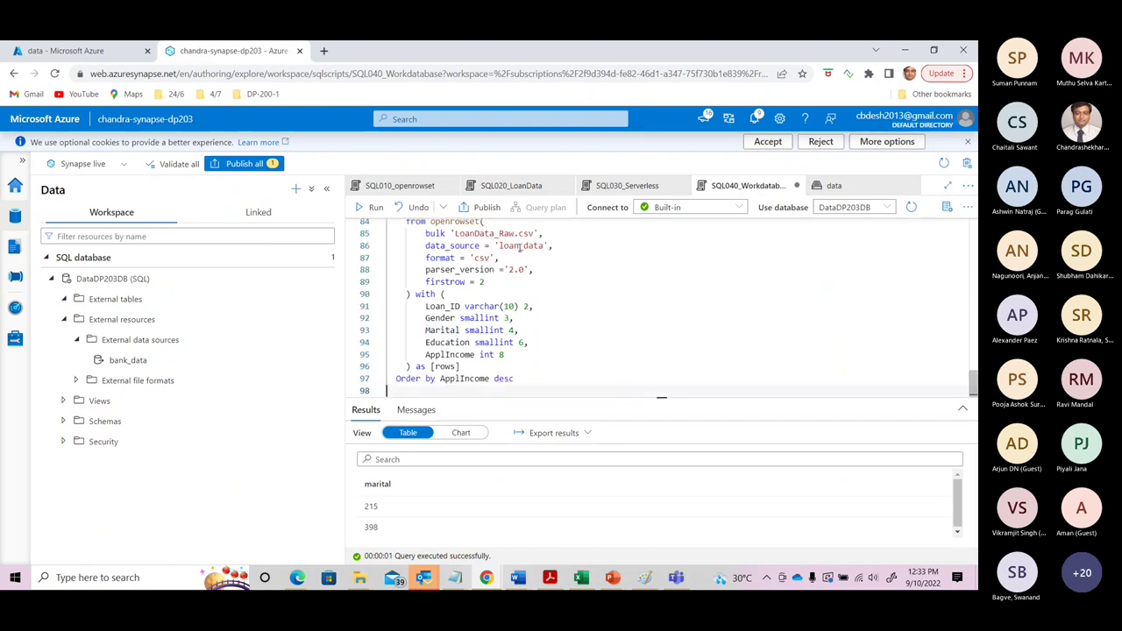
right_click(518, 249)
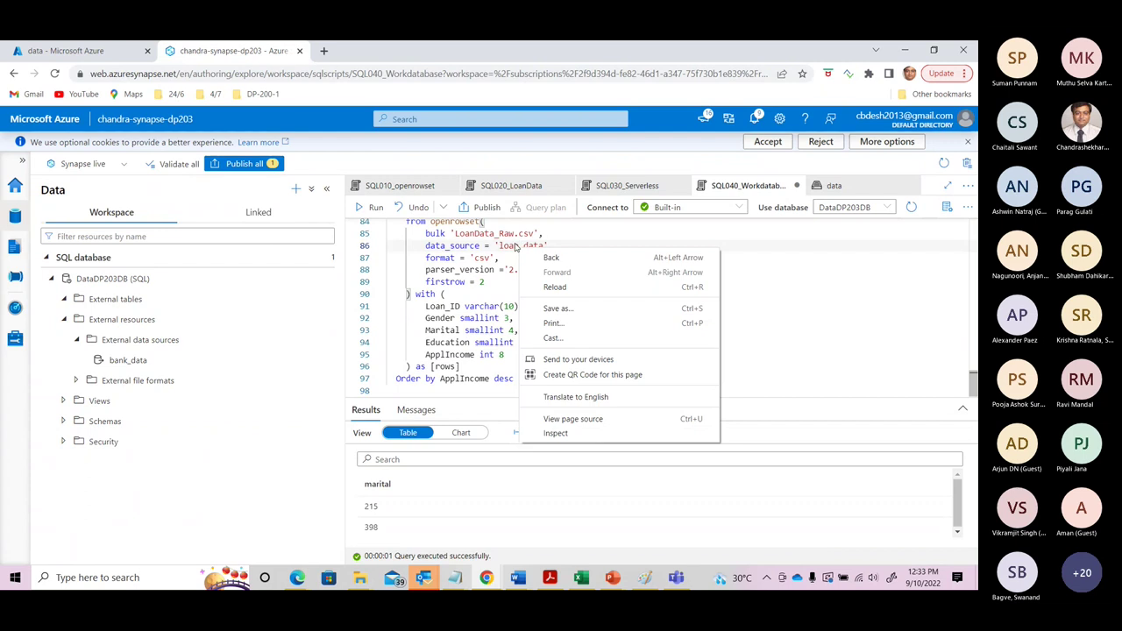
left_click(518, 248)
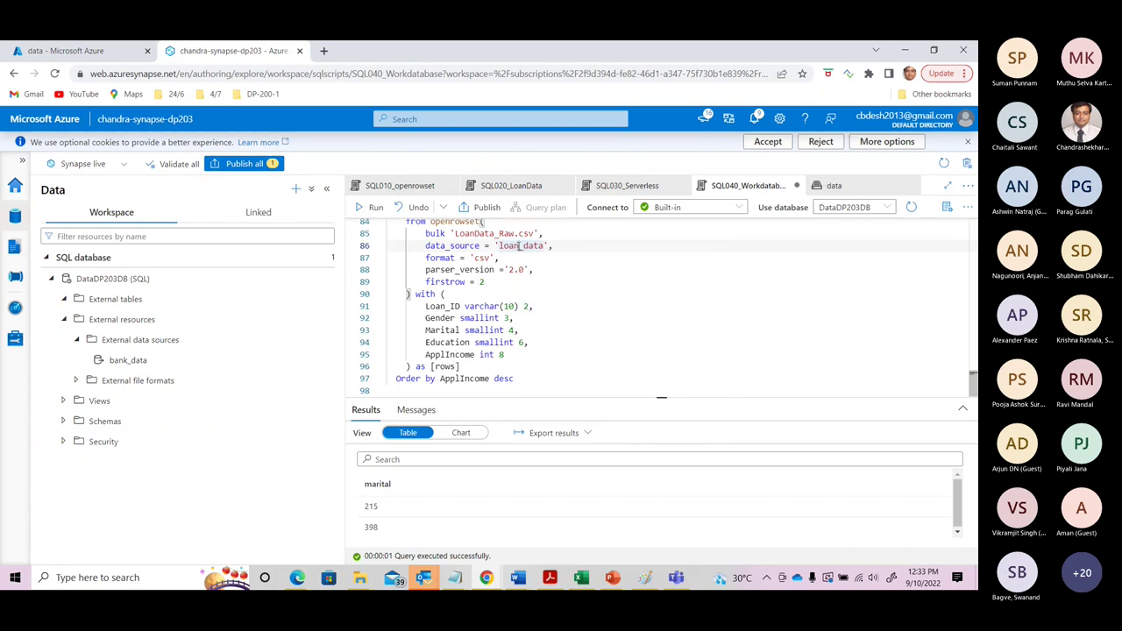
key("BackSpace")
key("BackSpace")
key("BackSpace")
key("BackSpace")
type("bank")
Step: Run lines 83–97 and review the Top 10 loans ordered by ApplIncome, from 81000 down
scroll(518, 246, "up", 1)
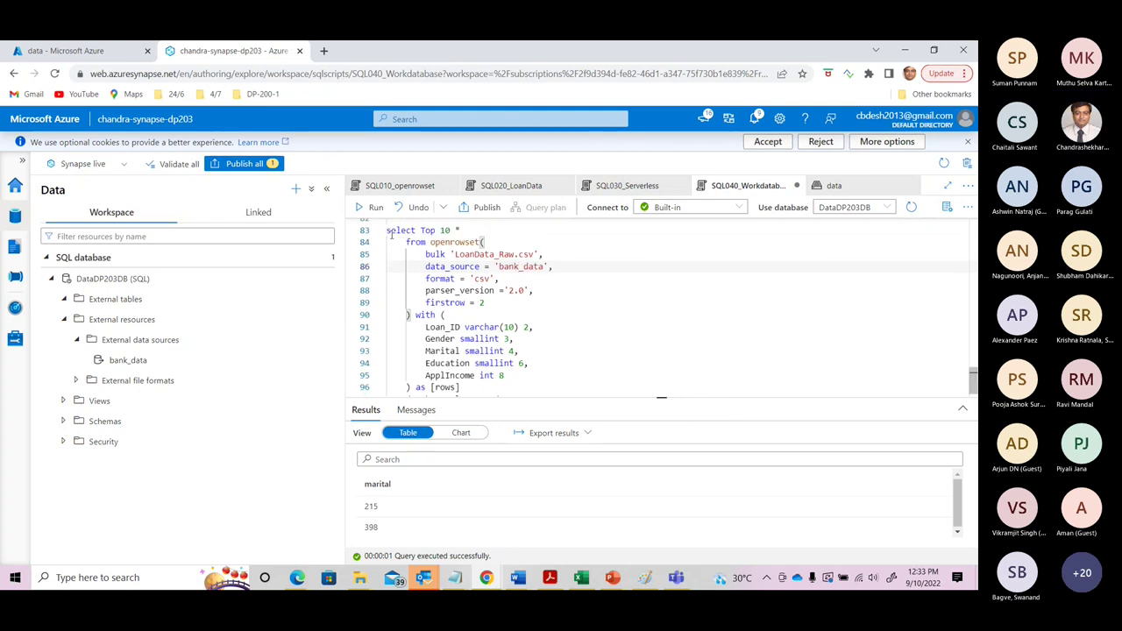
left_click_drag(387, 230, 515, 379)
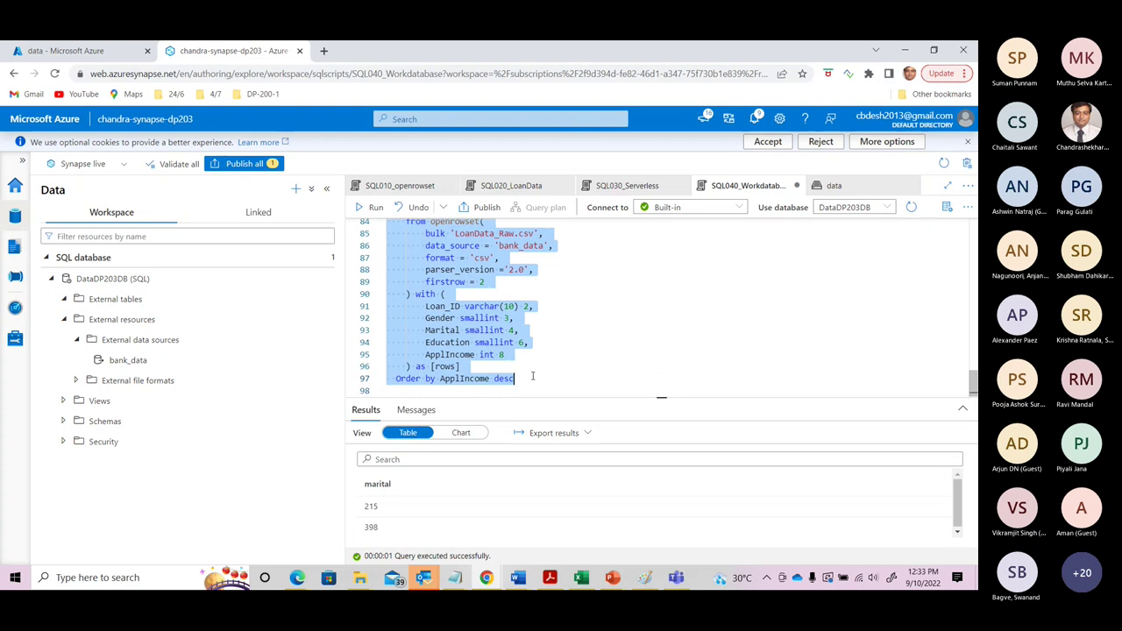
left_click(371, 207)
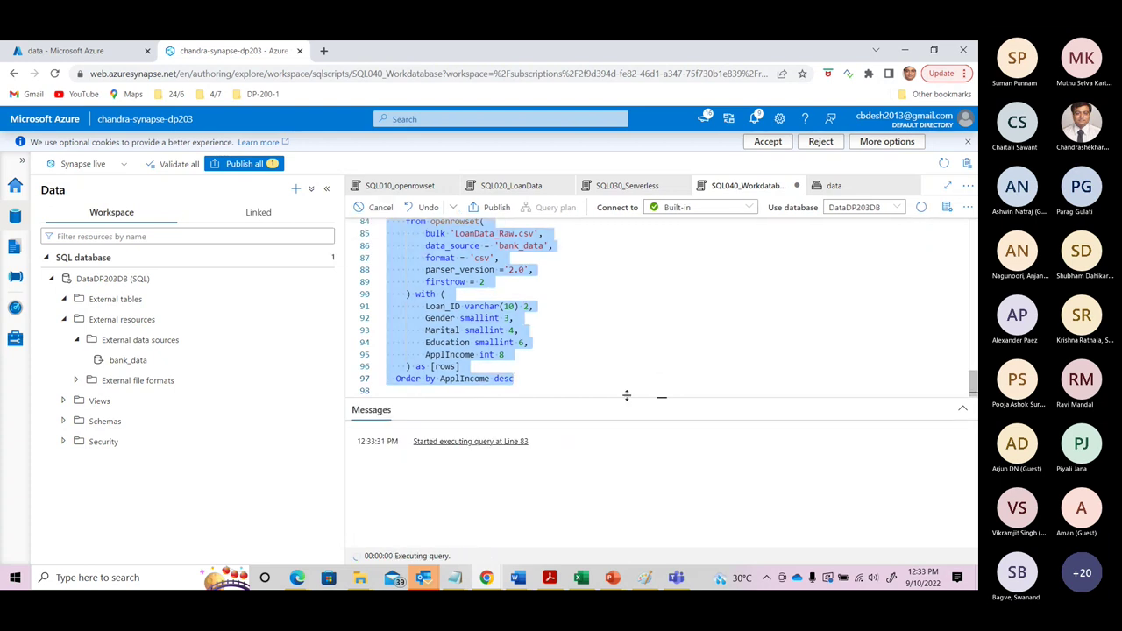
left_click_drag(656, 395, 654, 300)
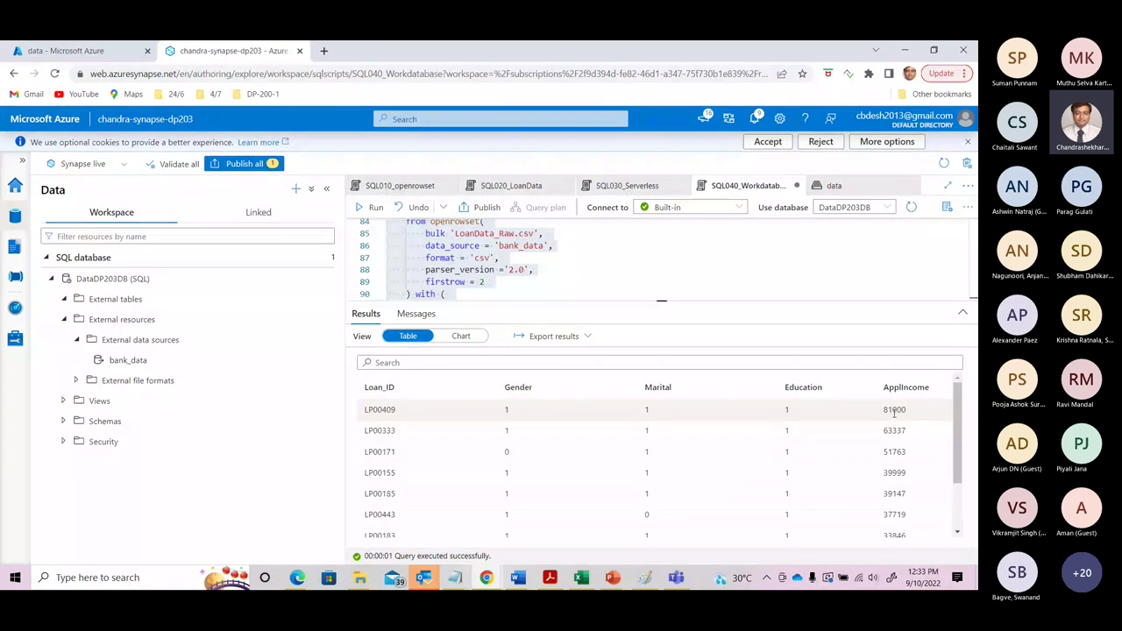
scroll(915, 529, "down", 2)
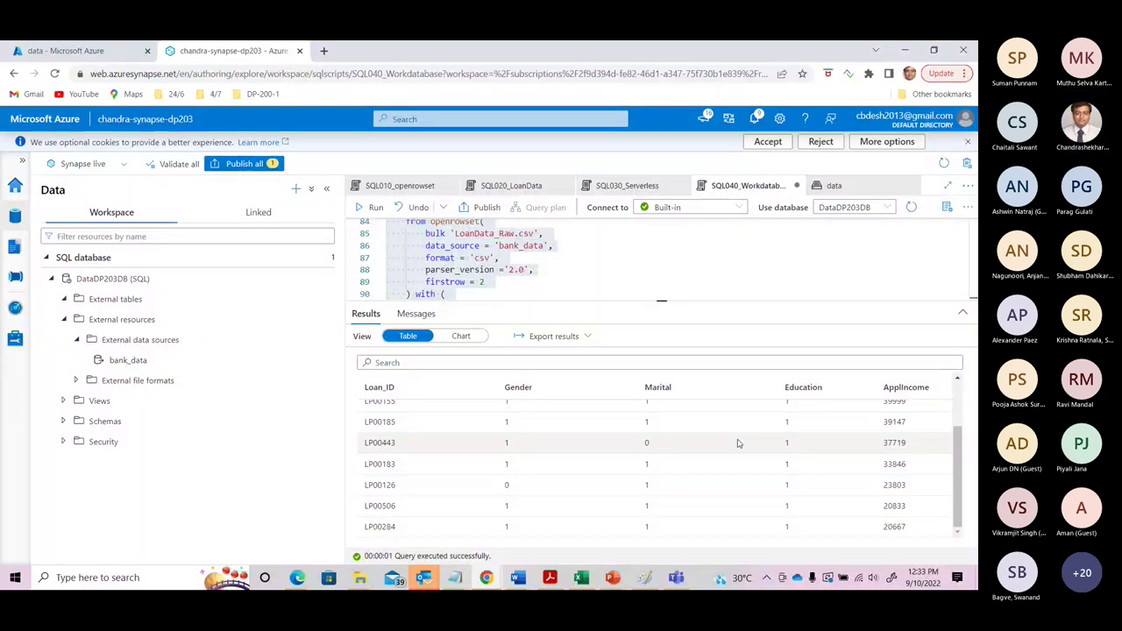
key("alt+Tab")
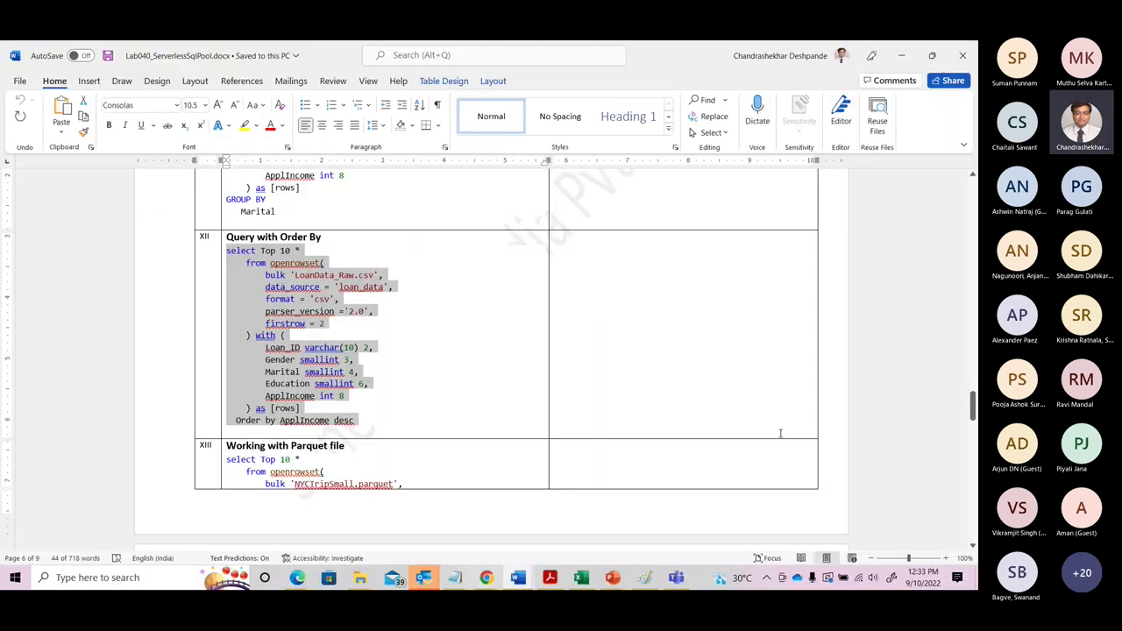
Step: Copy the DROP EXTERNAL DATA SOURCE ChandraDBLake statement from the Word guide's Drop all resources section
left_click_drag(973, 405, 972, 500)
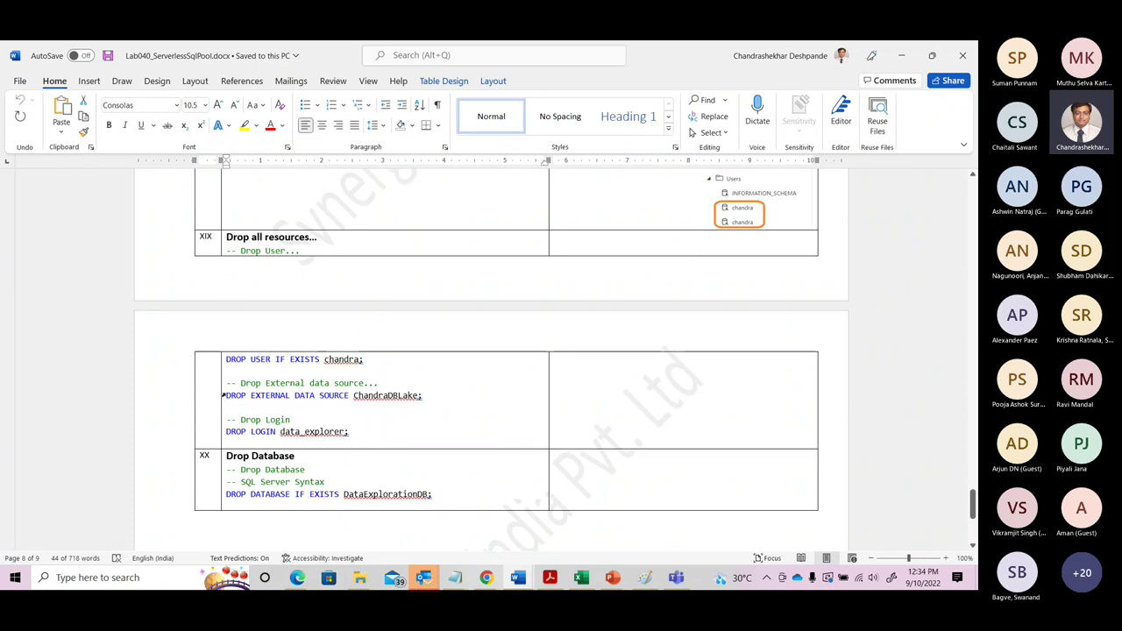
left_click_drag(223, 395, 425, 396)
key("ctrl+c")
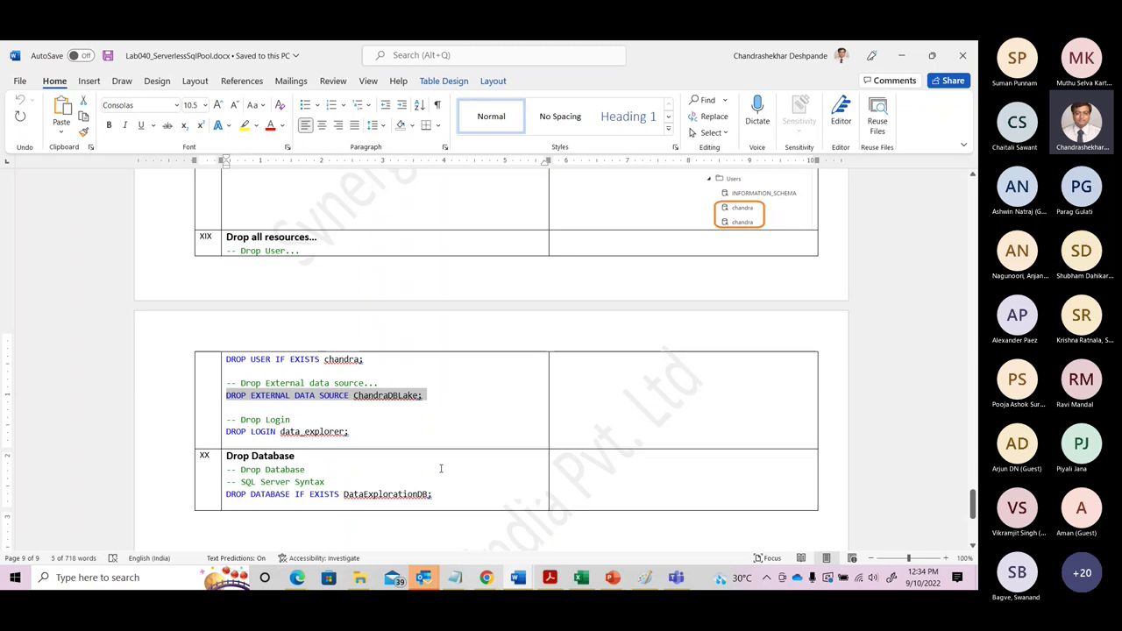
key("alt+Tab")
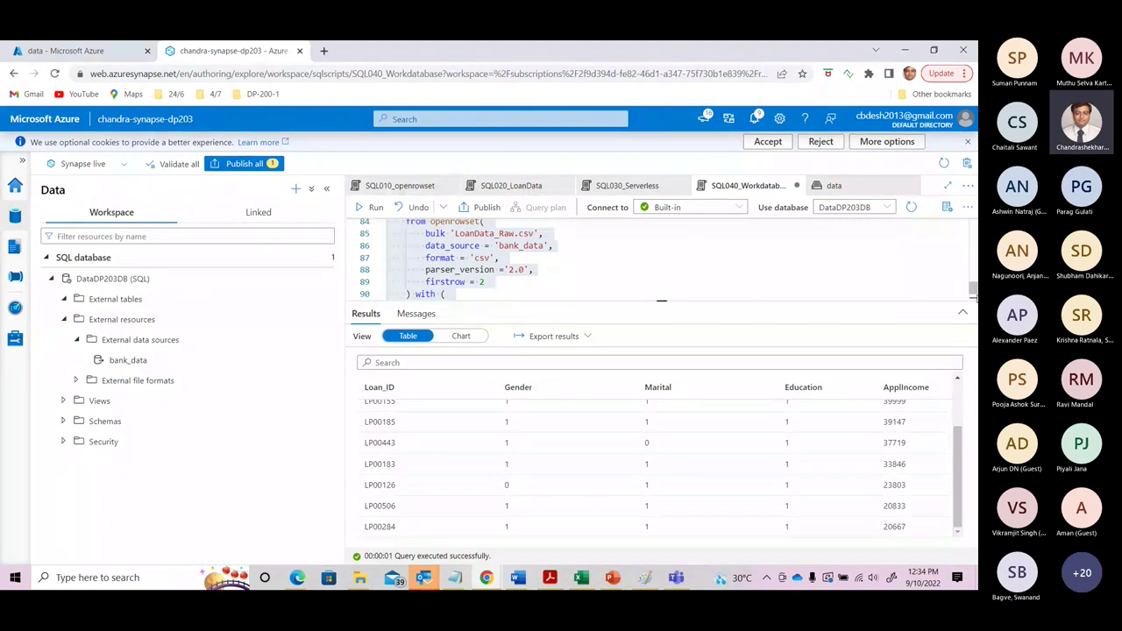
Step: Paste the DROP EXTERNAL DATA SOURCE statement on a new line after the ORDER BY query
left_click_drag(973, 289, 973, 223)
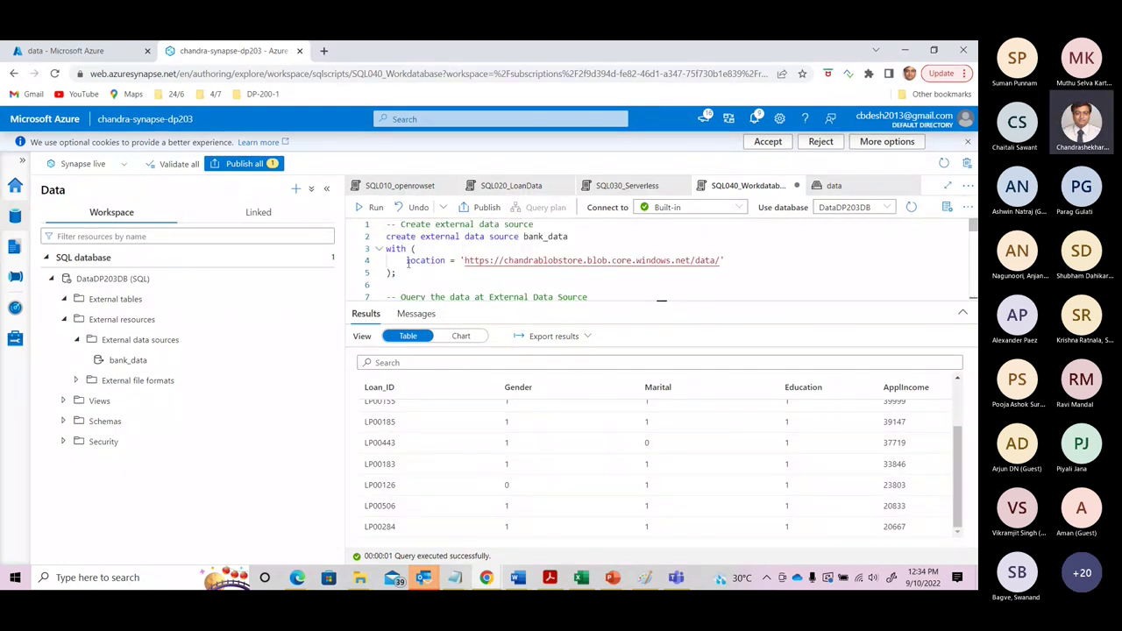
left_click_drag(973, 226, 538, 296)
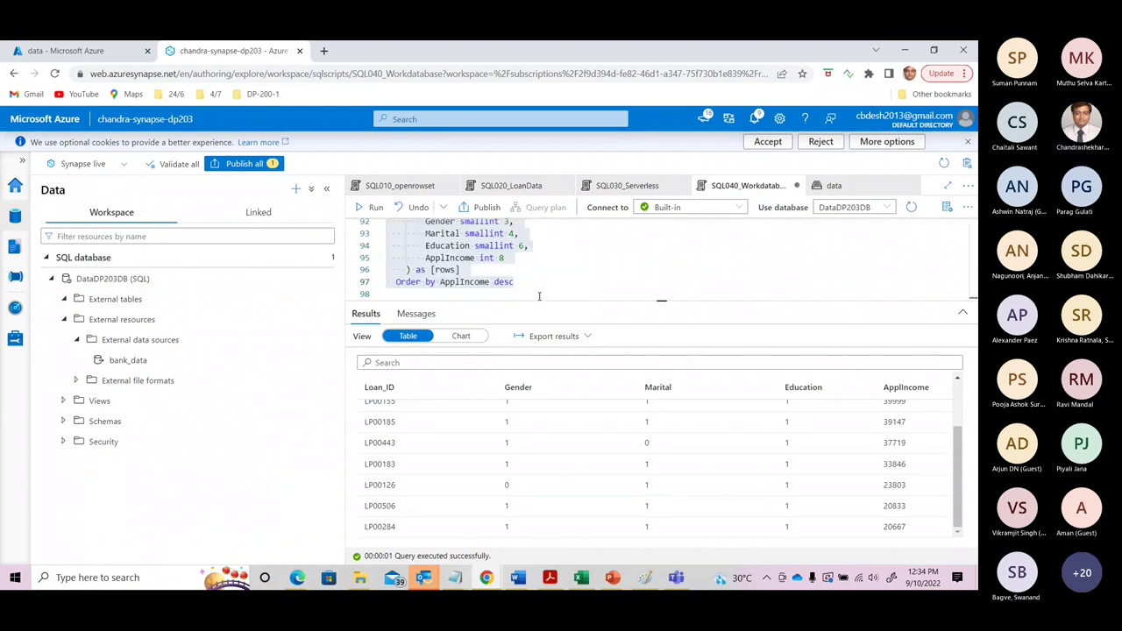
left_click(535, 294)
key("Return")
key("ctrl+v")
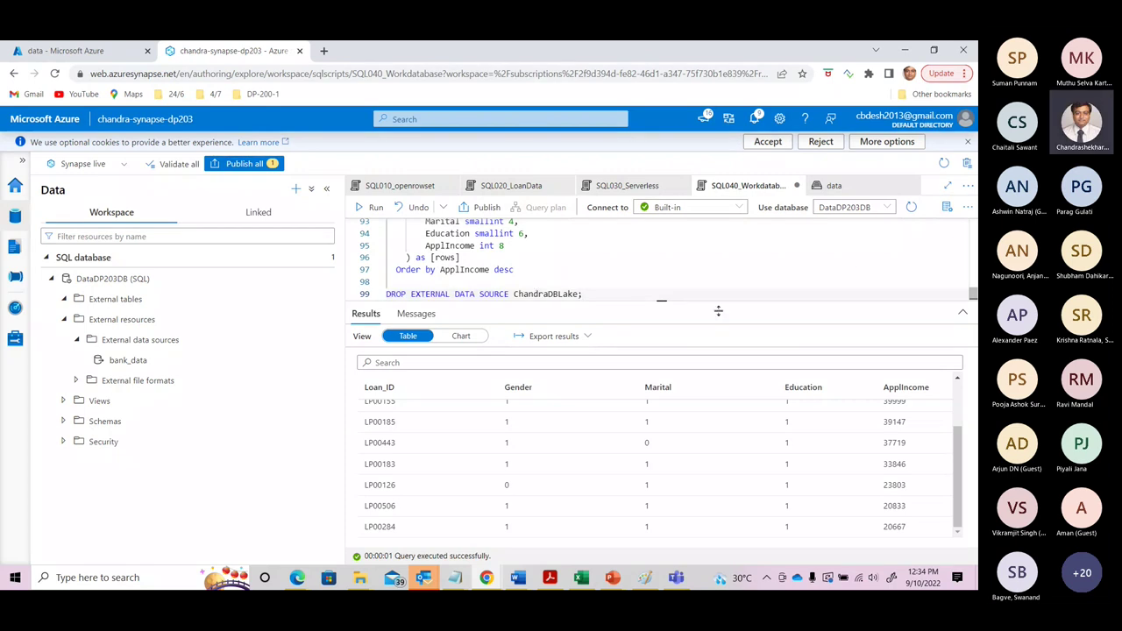
left_click_drag(660, 303, 667, 474)
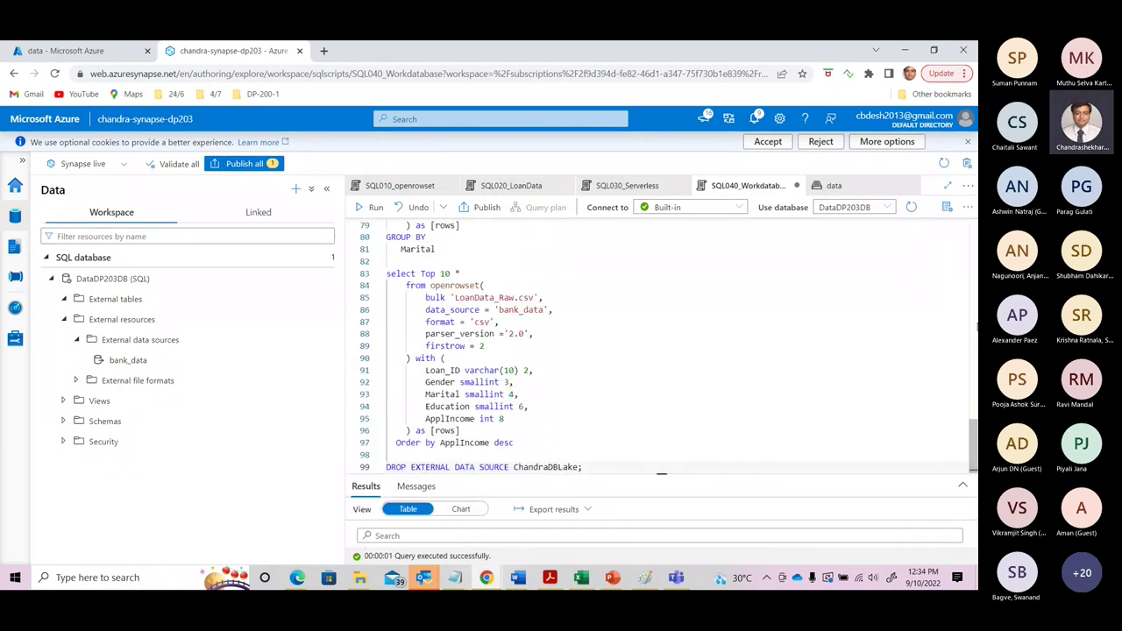
Step: Replace ChandraDBLake with bank_data, copied from line 2, in the DROP statement
left_click_drag(974, 443, 973, 243)
left_click(524, 237)
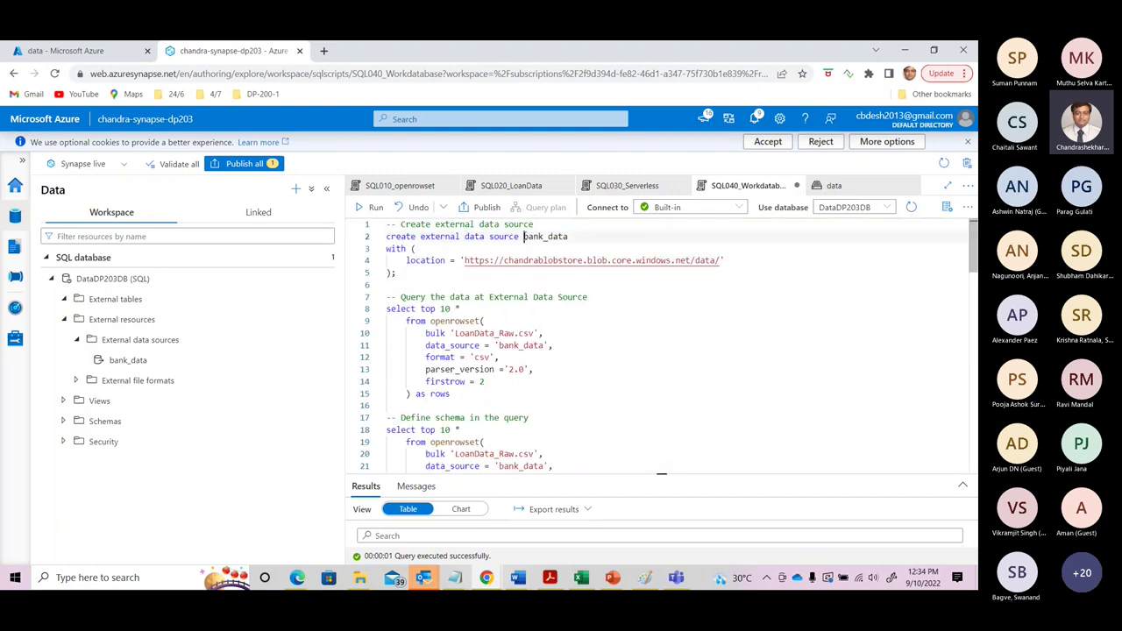
double_click(544, 236)
key("ctrl+c")
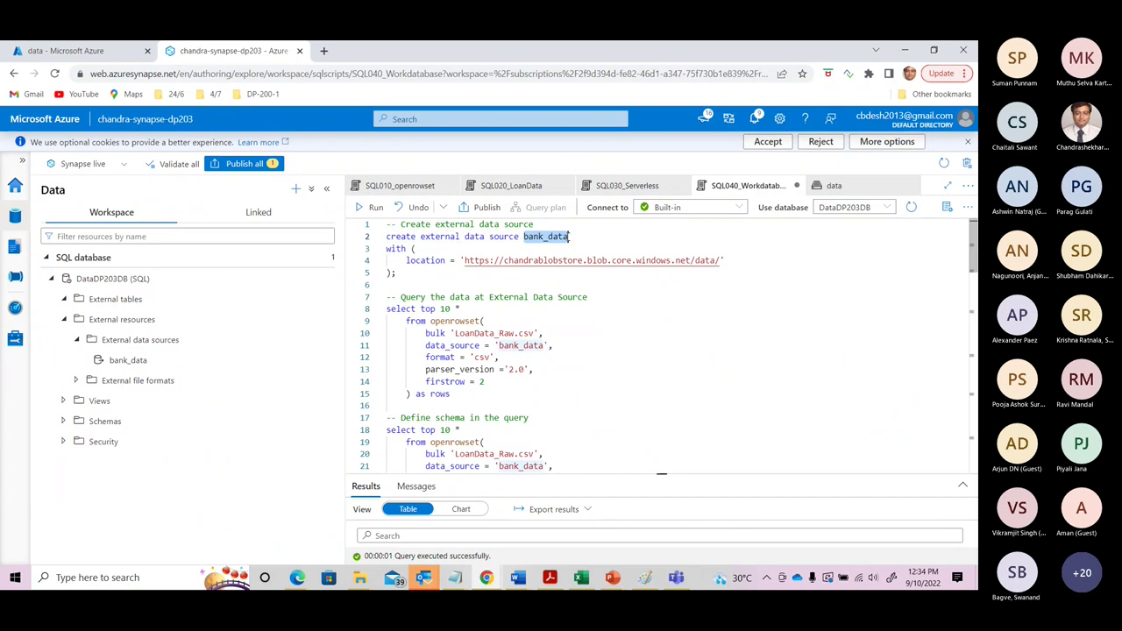
scroll(658, 351, "down", 20)
scroll(515, 467, "down", 6)
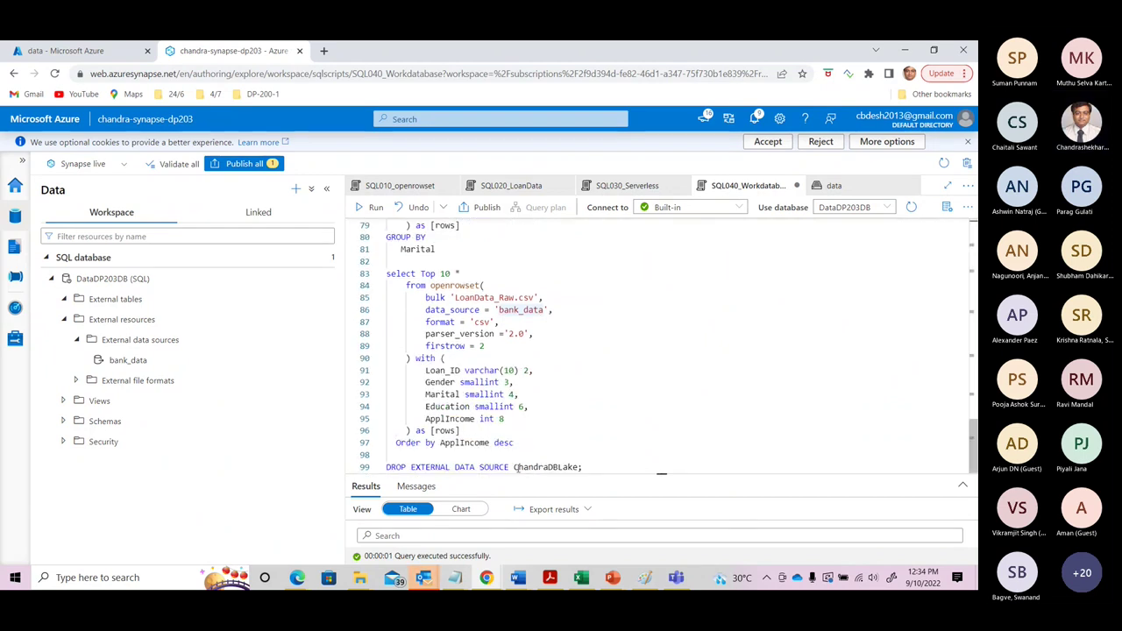
left_click_drag(516, 467, 579, 466)
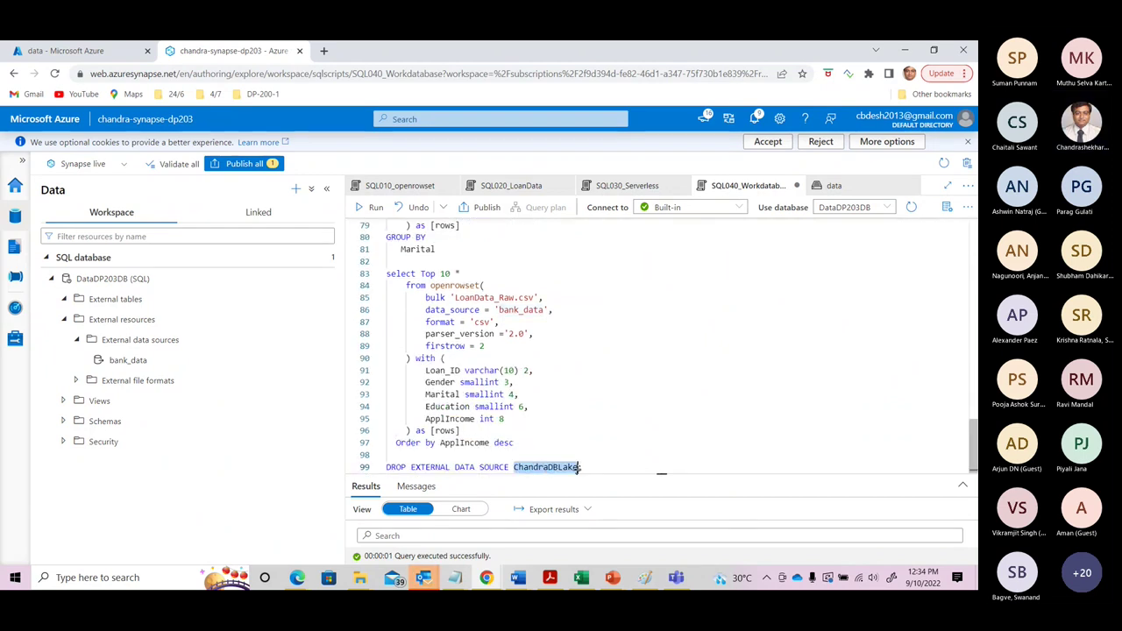
key("ctrl+v")
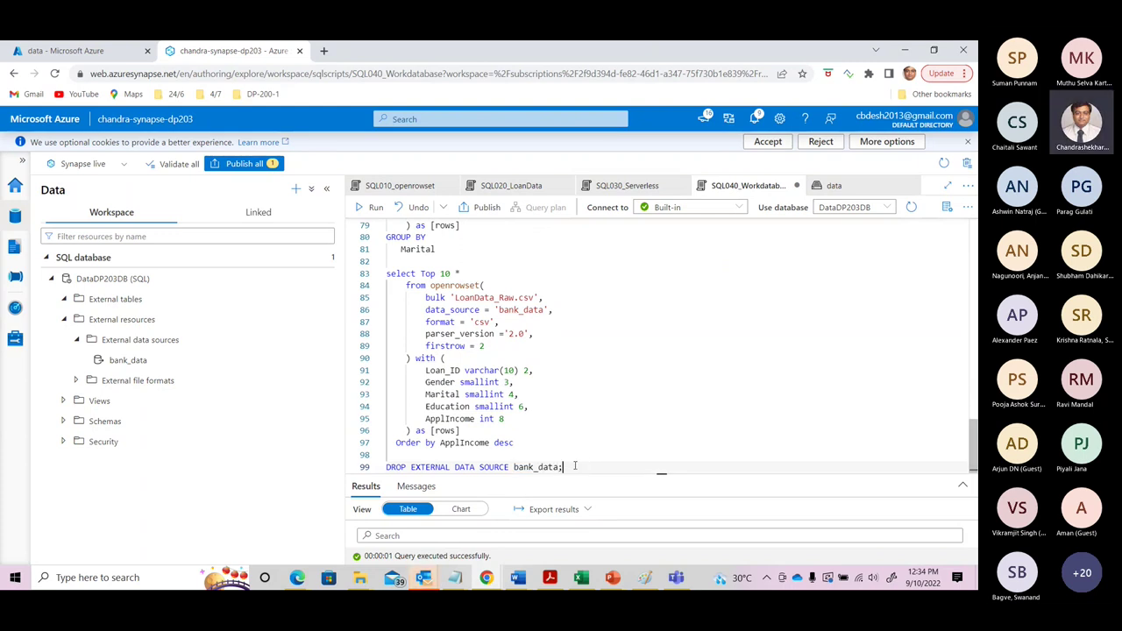
triple_click(575, 466)
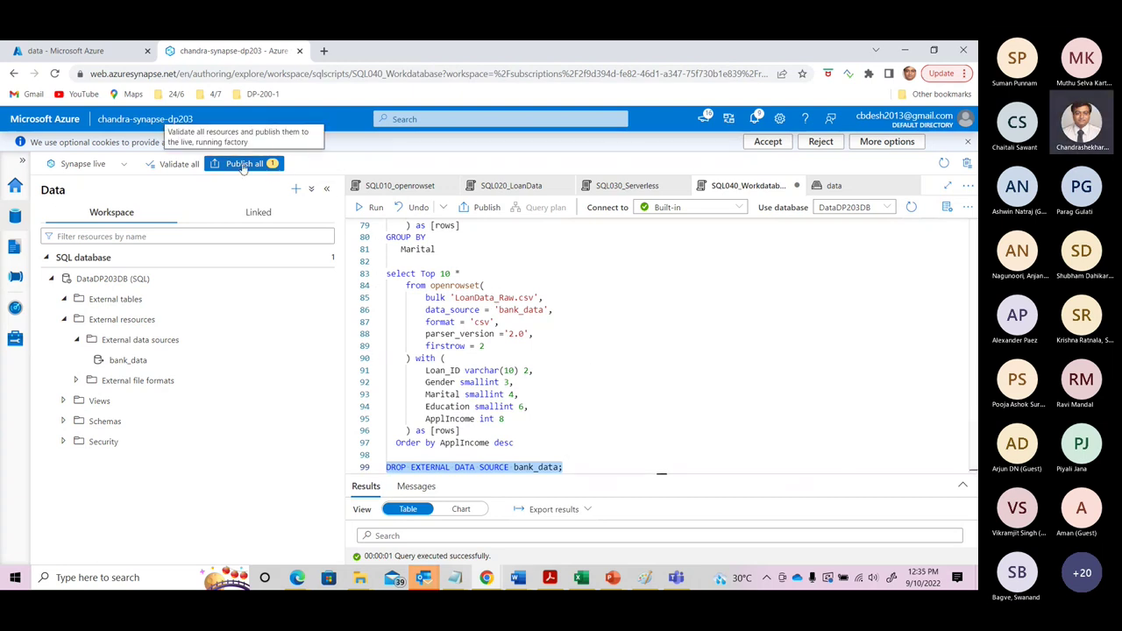
Step: Publish all pending changes to the SQL040_Workdatabase script
left_click(245, 164)
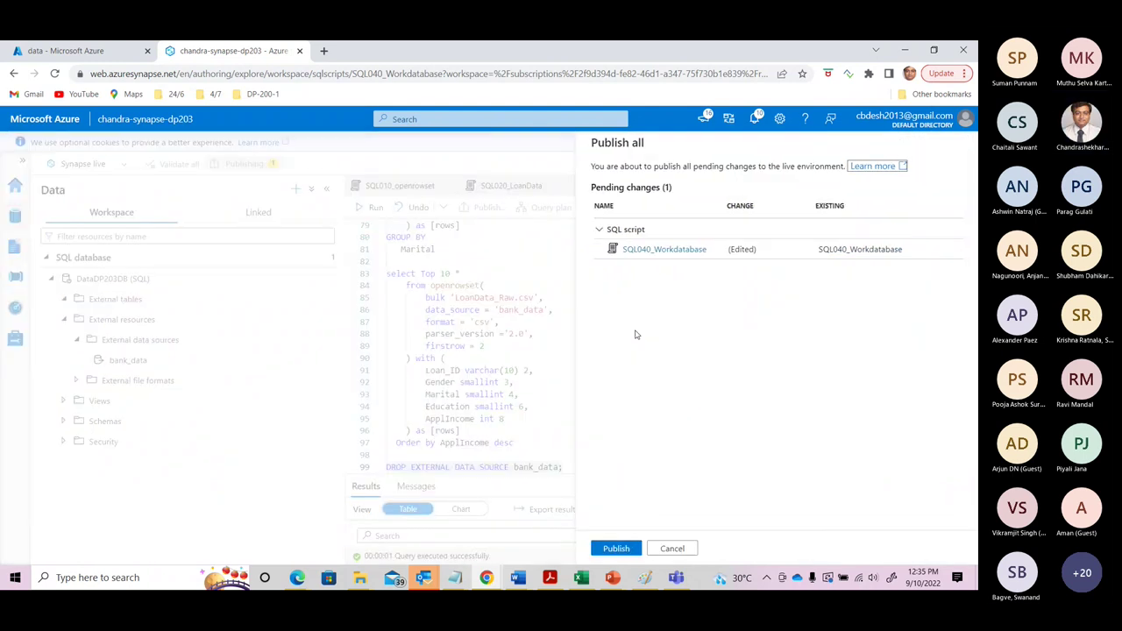
key("Return")
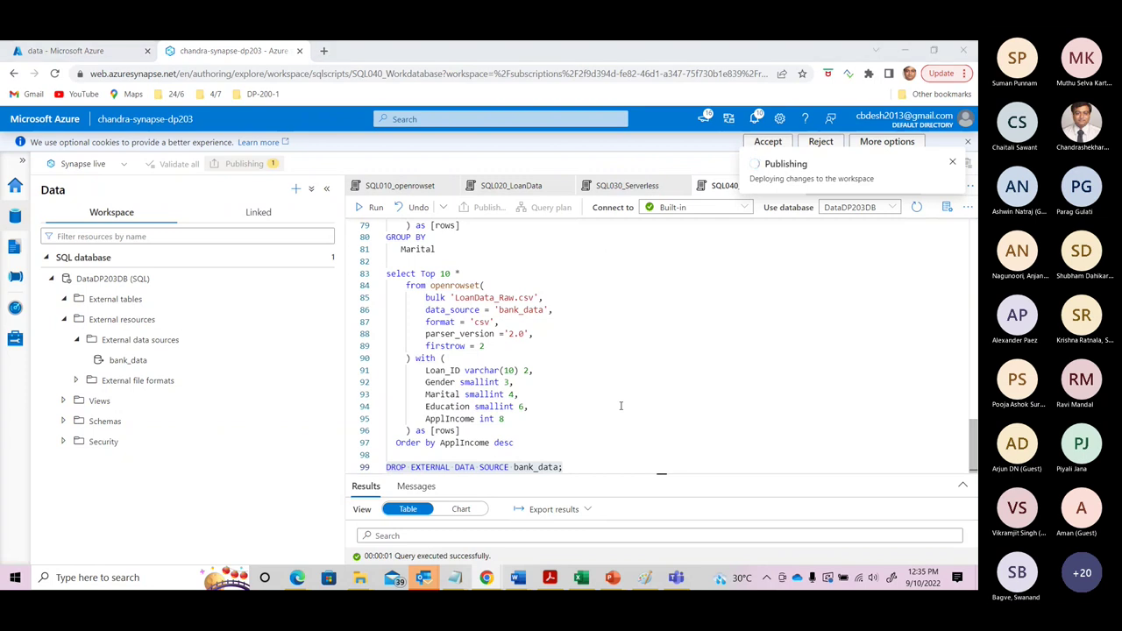
key("alt+Tab")
key("alt+Tab")
key("alt+Tab")
key("alt+Tab")
key("alt+Tab")
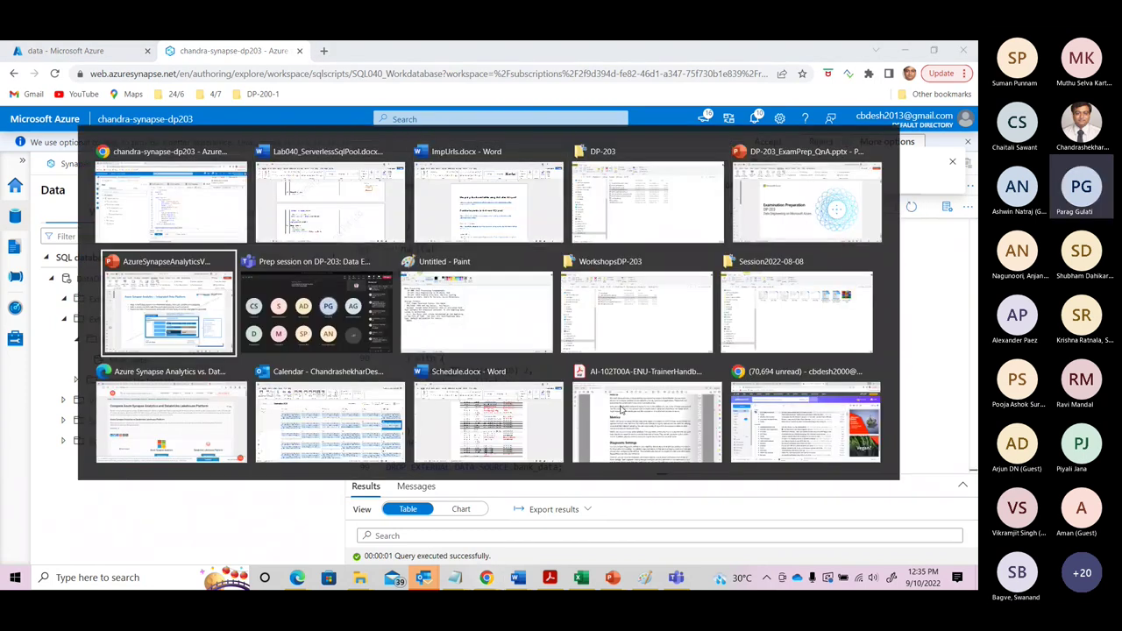
key("alt+Tab")
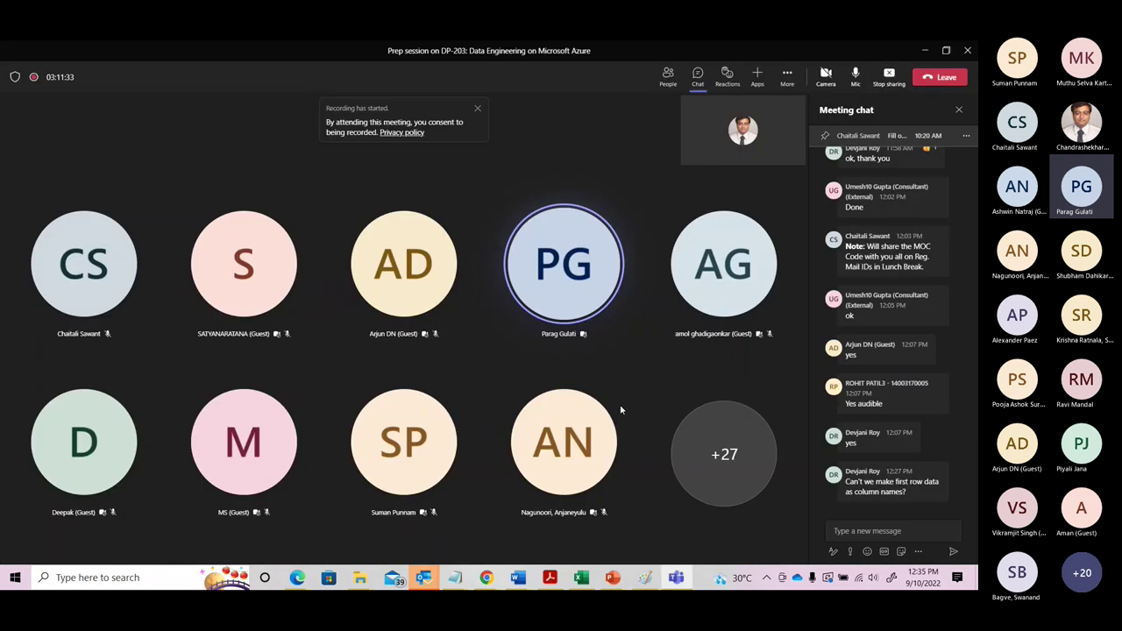
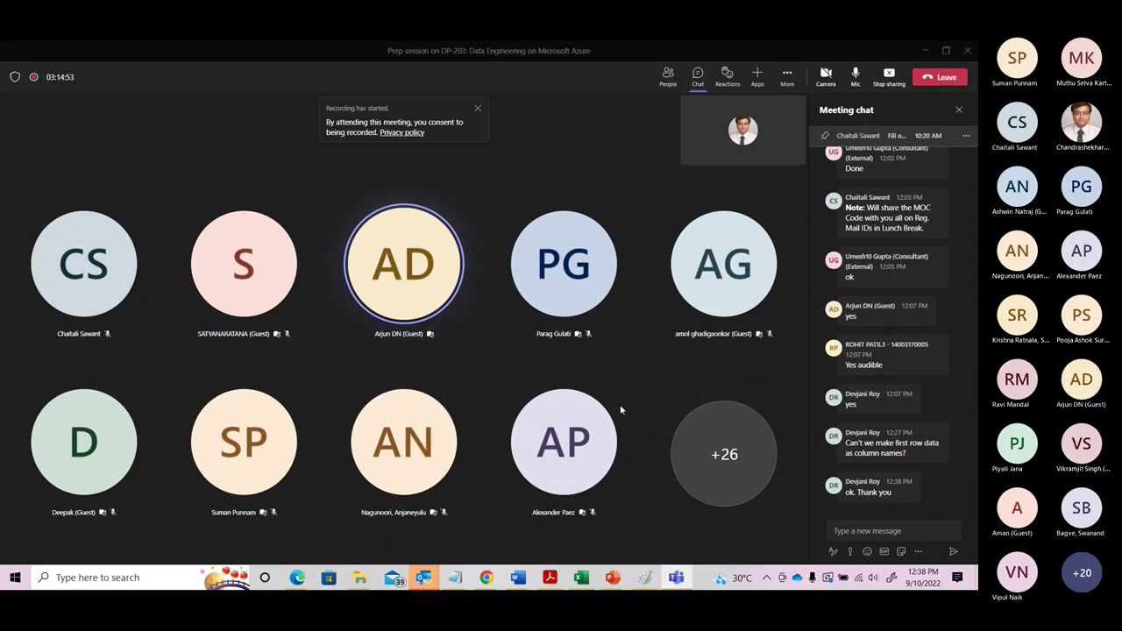
Step: Switch from the Teams meeting to the browser showing the SQL040_Workdatabase script
key("alt+Tab")
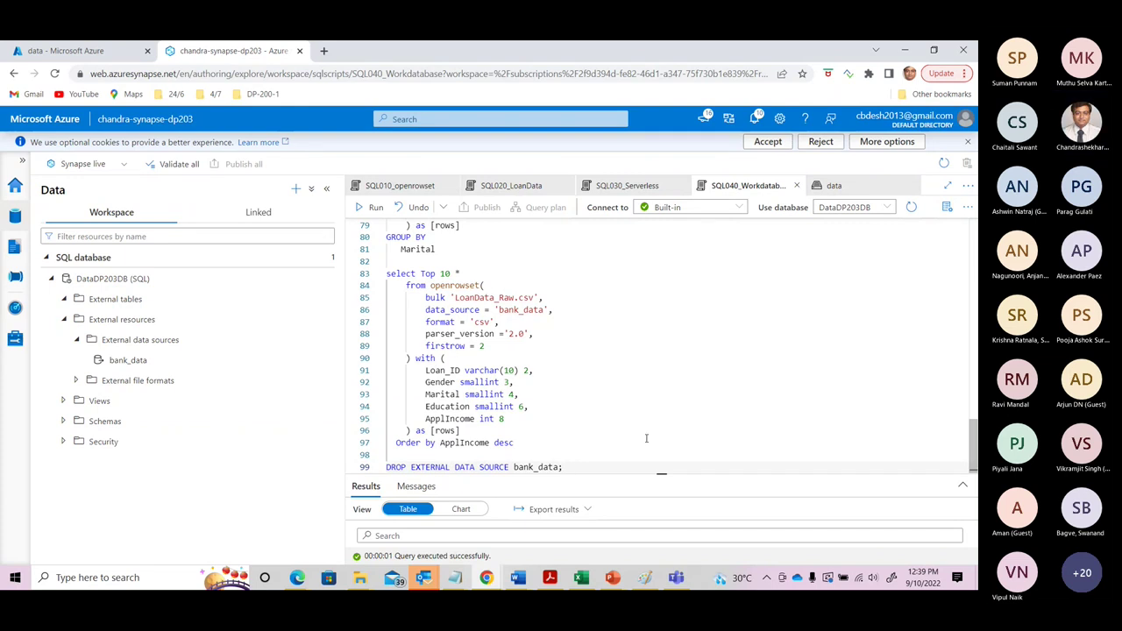
left_click_drag(974, 434, 651, 226)
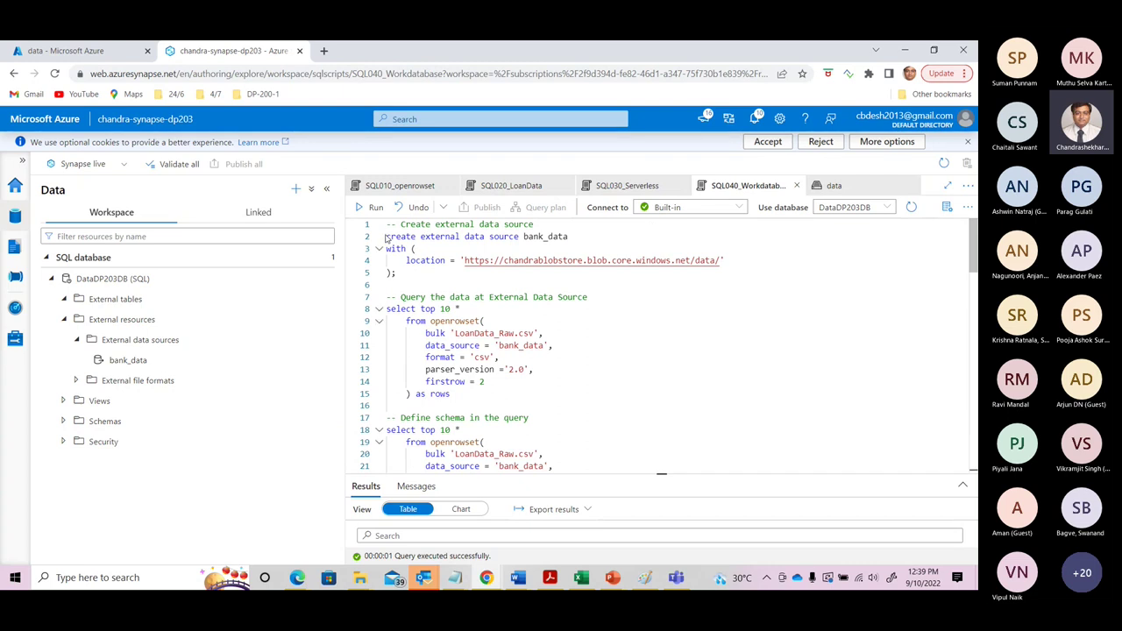
left_click_drag(388, 236, 403, 275)
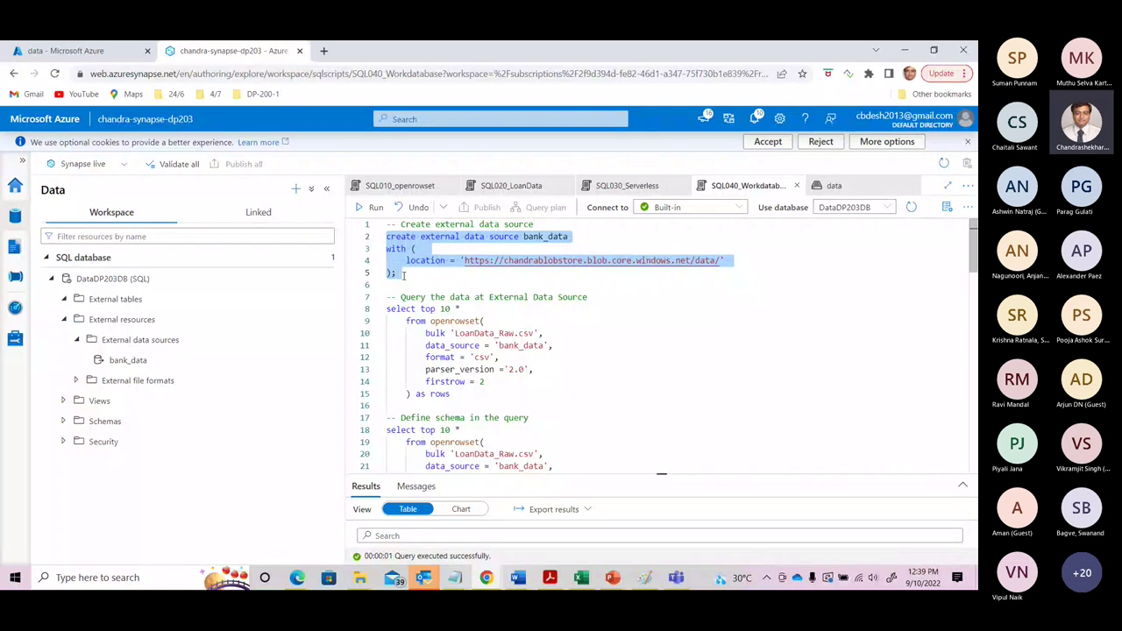
left_click(396, 242)
left_click_drag(388, 237, 412, 272)
left_click(462, 284)
left_click_drag(419, 261, 439, 260)
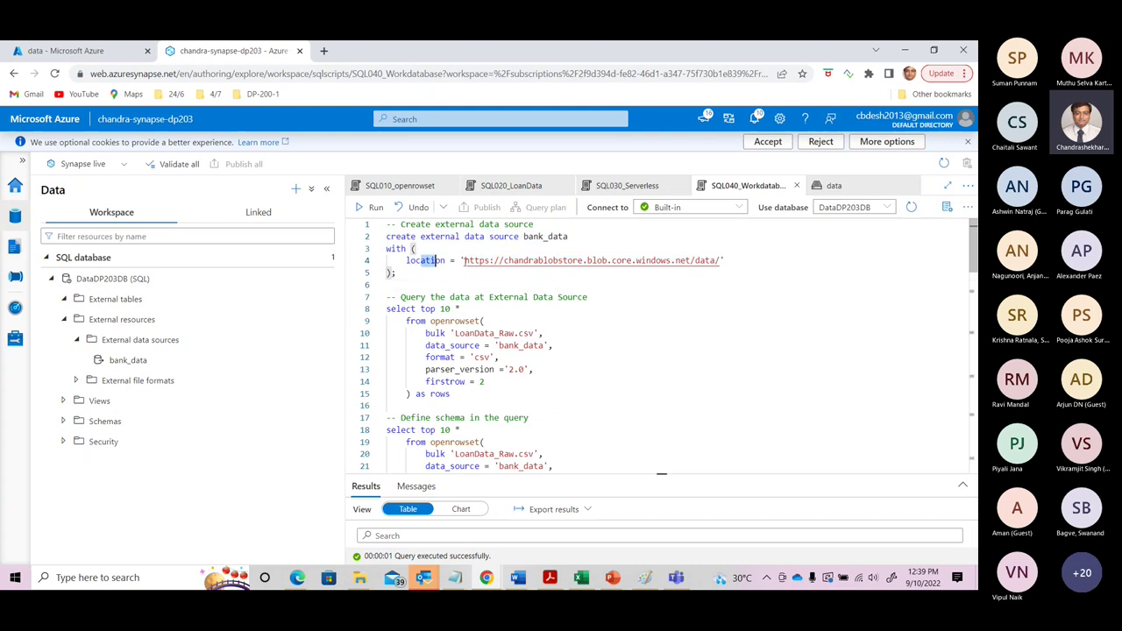
left_click_drag(435, 261, 651, 256)
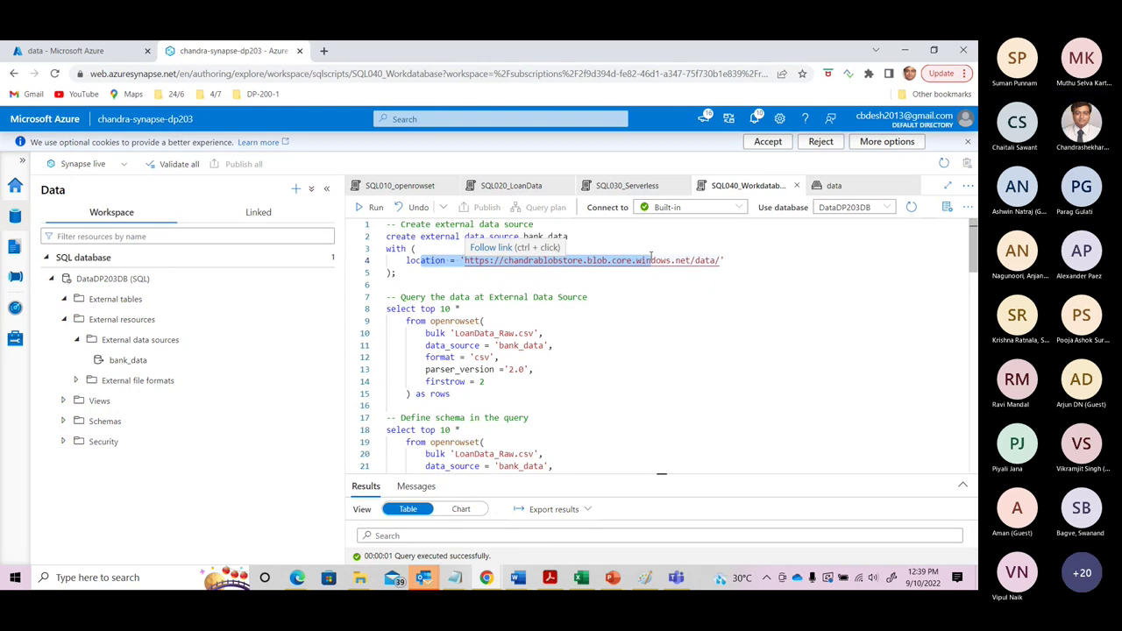
left_click(540, 282)
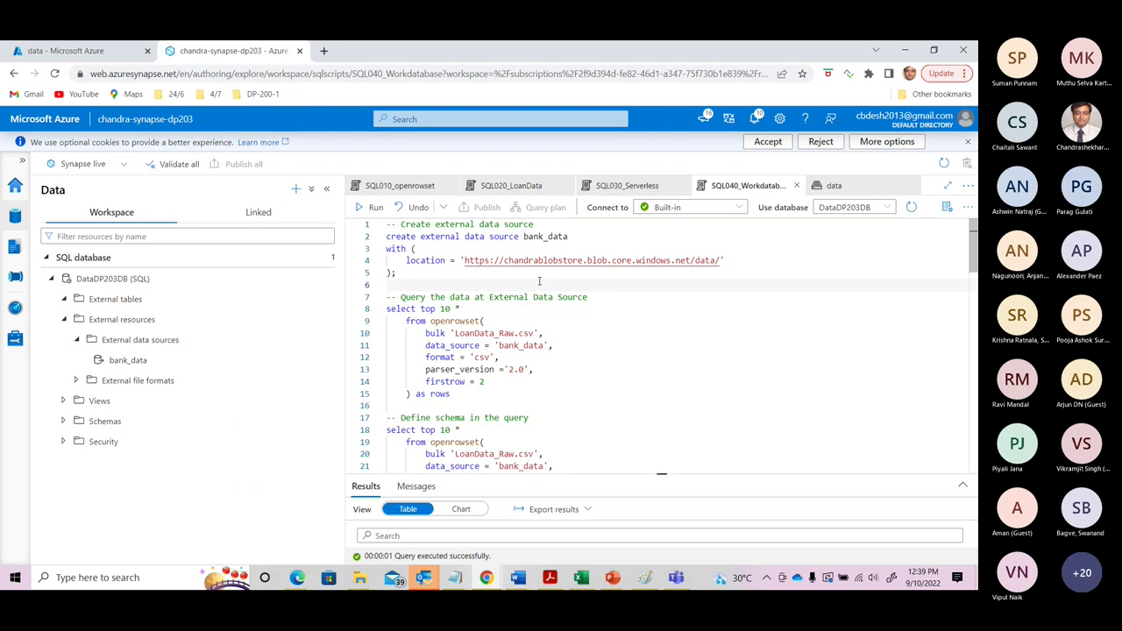
left_click_drag(974, 241, 970, 471)
left_click(582, 466)
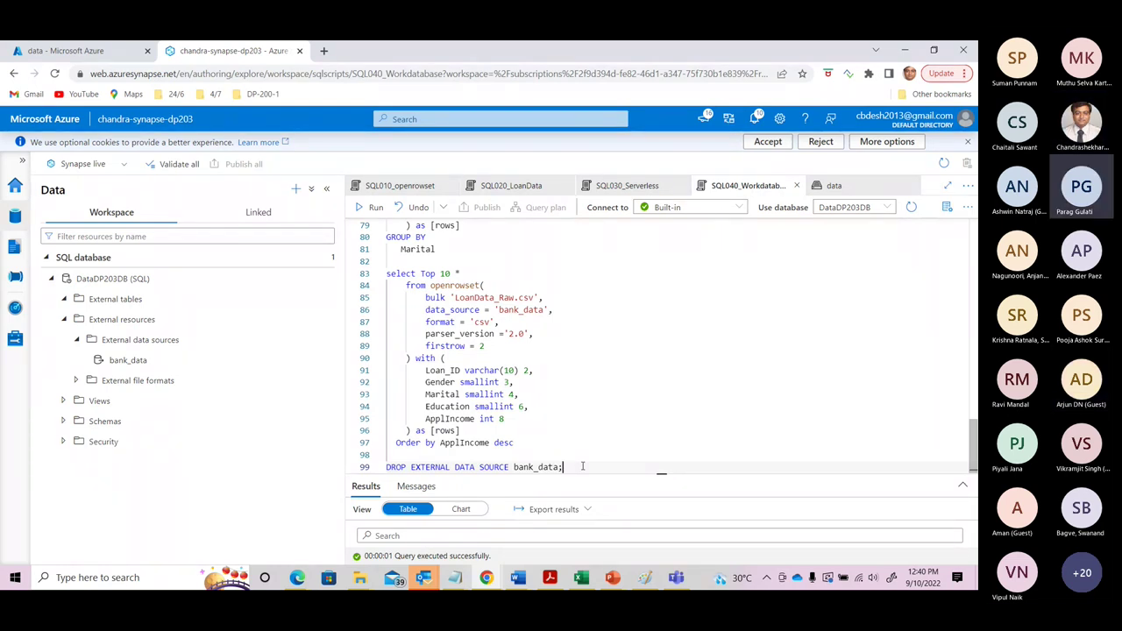
left_click_drag(663, 473, 727, 328)
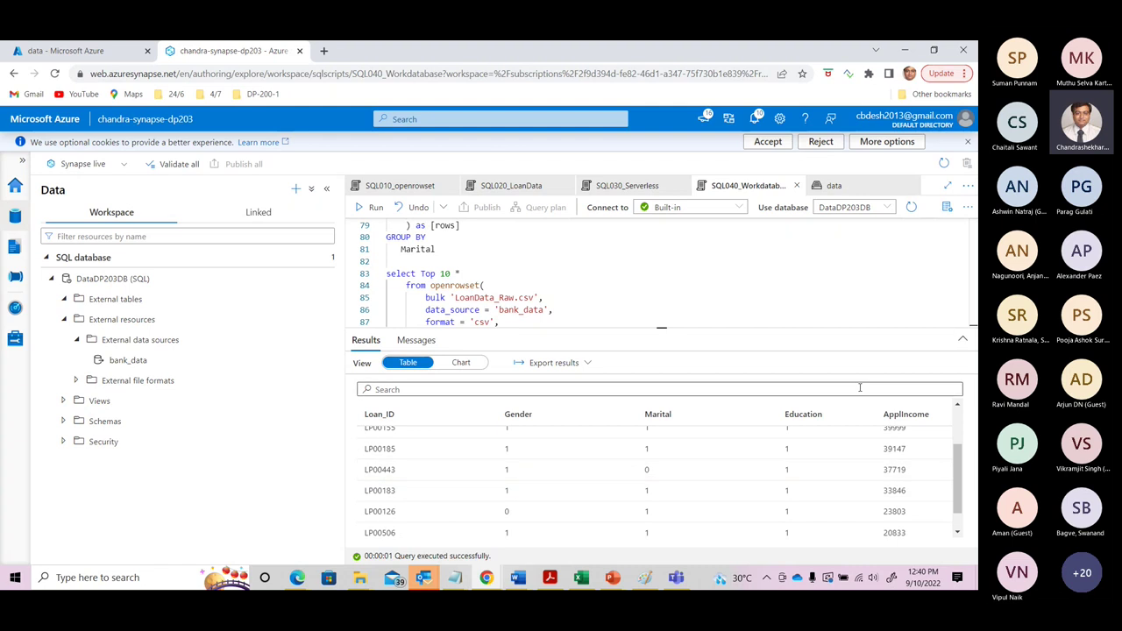
left_click_drag(734, 327, 689, 428)
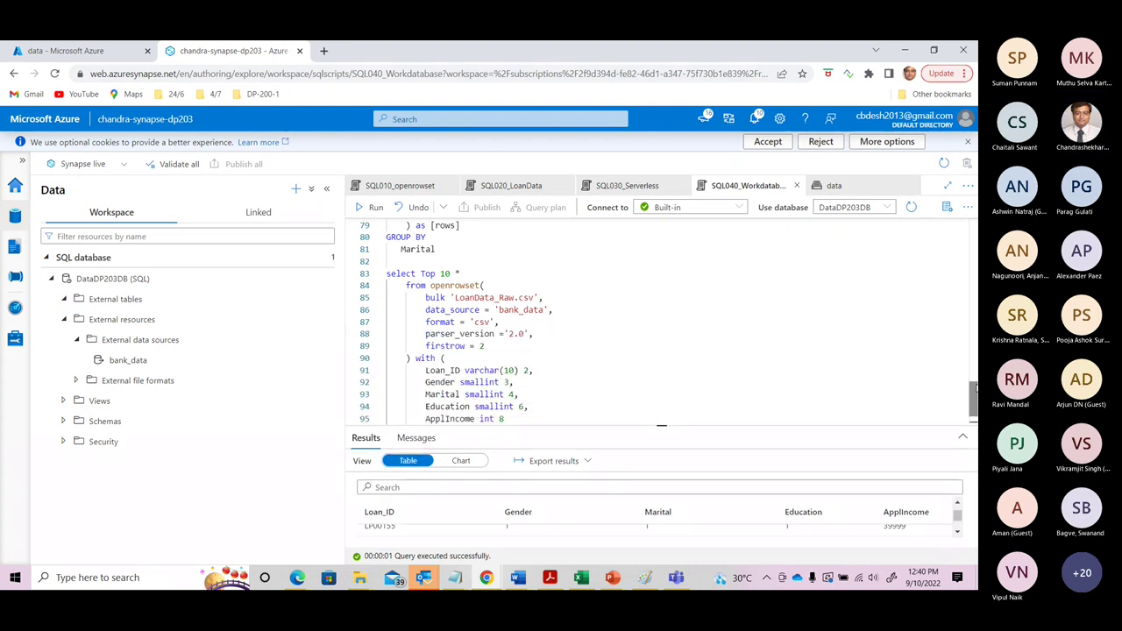
left_click_drag(974, 411, 973, 425)
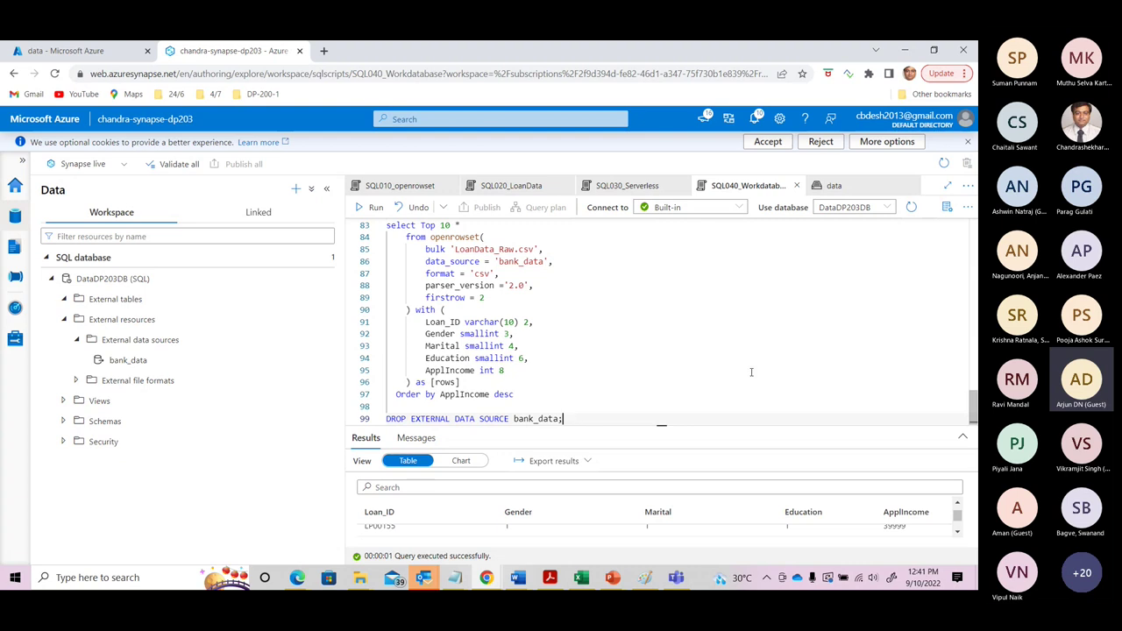
left_click_drag(974, 412, 973, 222)
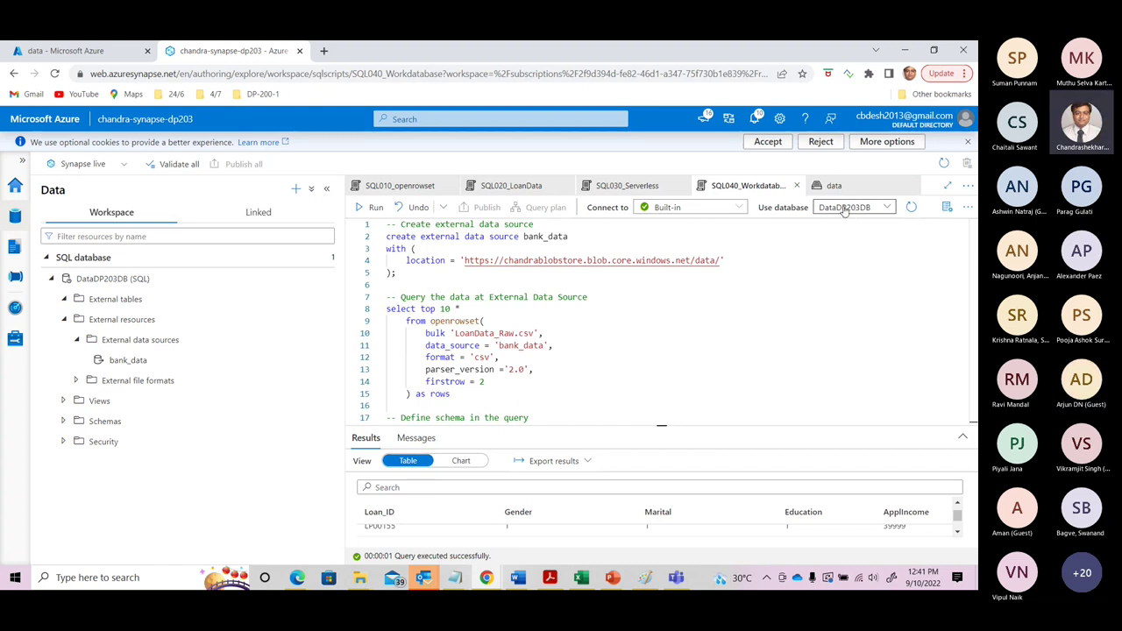
Step: Highlight the storage URL, the LoanData_Raw.csv file name and the data_source = 'bank_data' setting in the script
left_click(465, 261)
left_click_drag(465, 261, 721, 261)
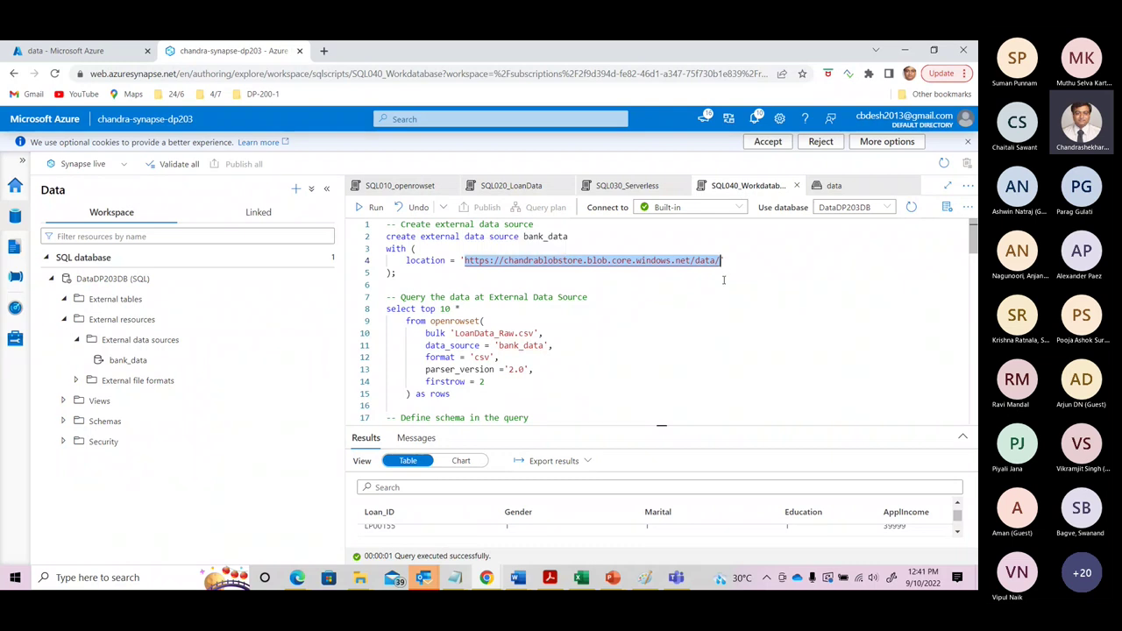
left_click(464, 261)
left_click_drag(464, 260, 720, 261)
left_click(455, 334)
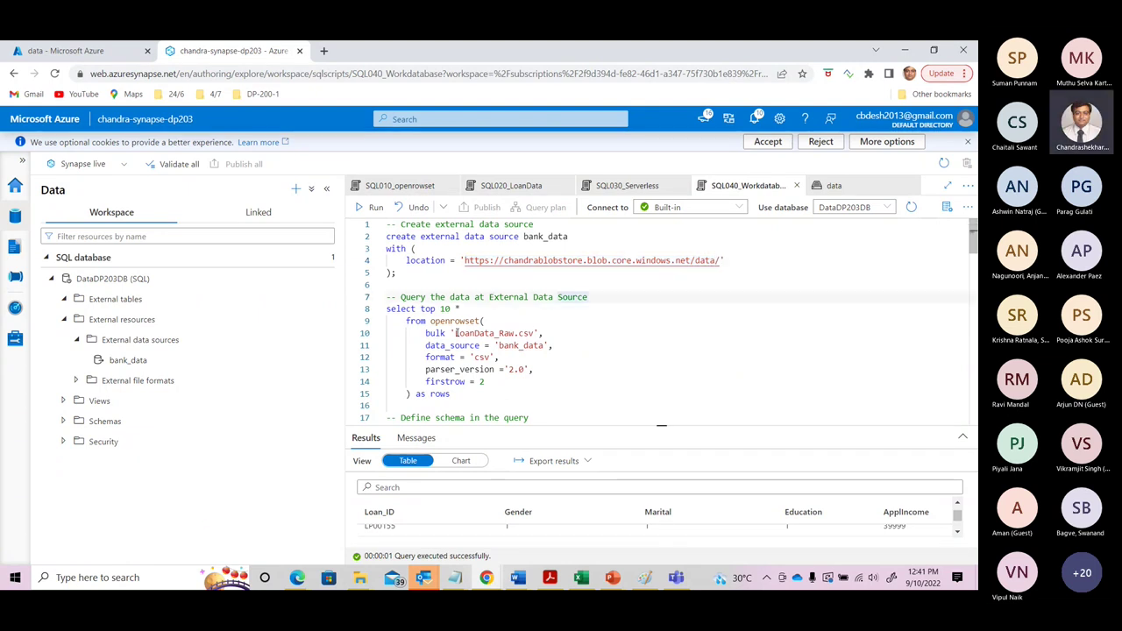
left_click_drag(455, 333, 535, 334)
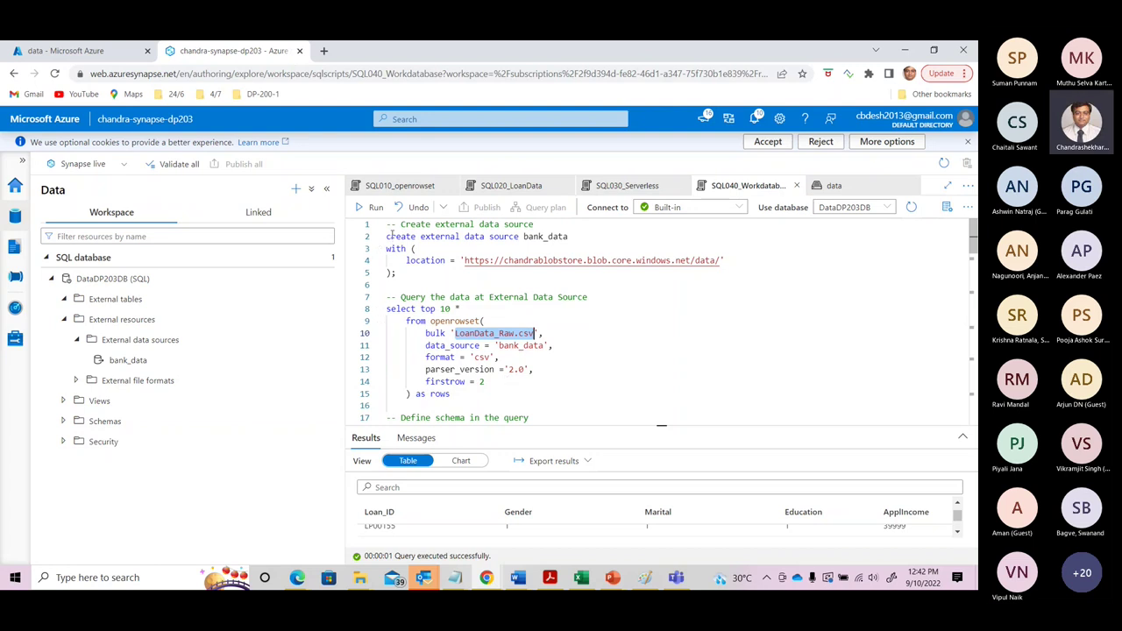
left_click_drag(404, 276, 390, 249)
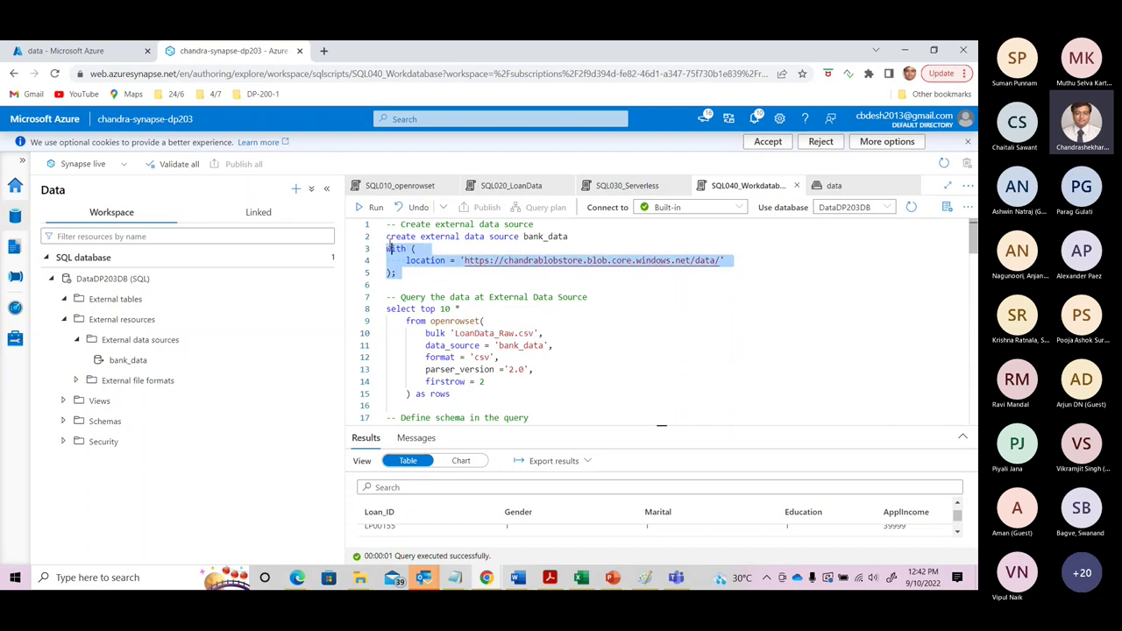
left_click_drag(389, 249, 388, 238)
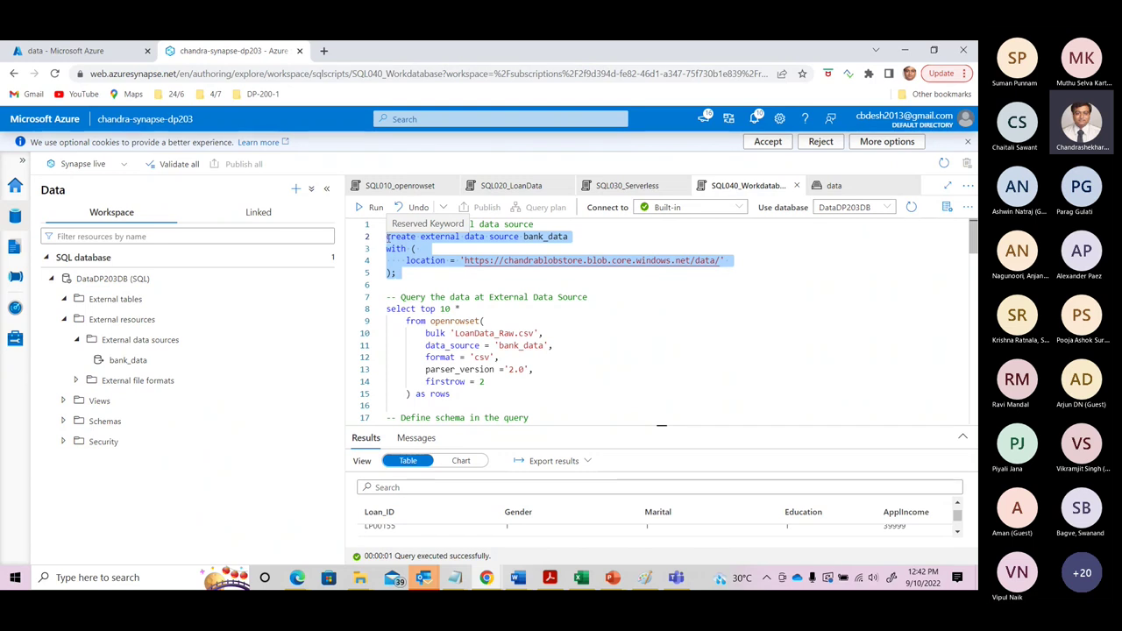
left_click_drag(437, 345, 549, 345)
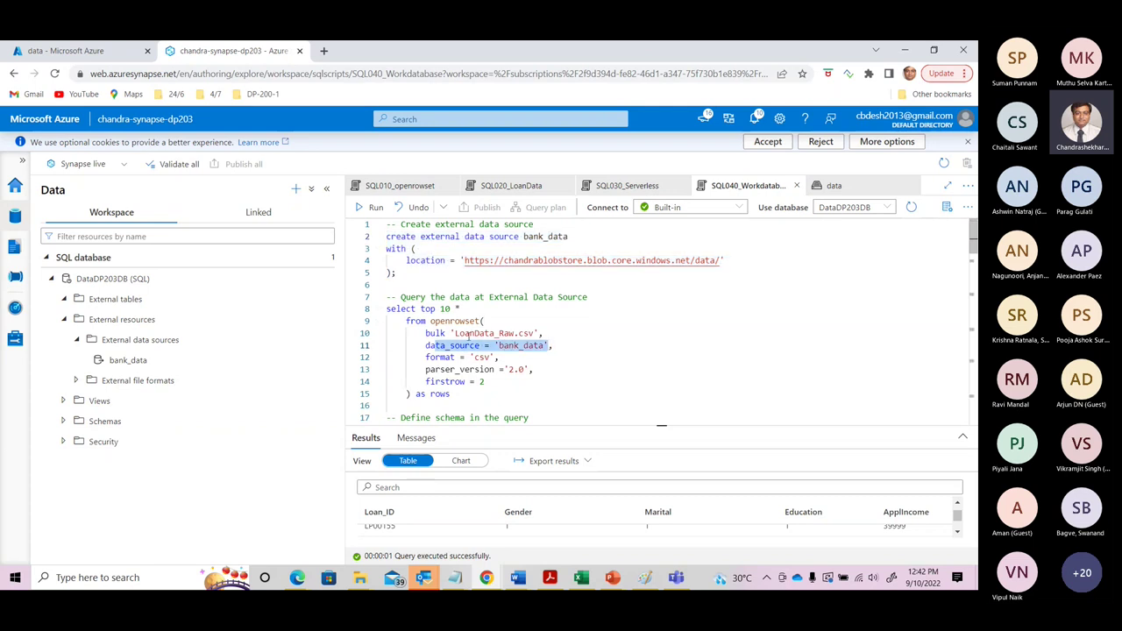
left_click_drag(455, 333, 535, 333)
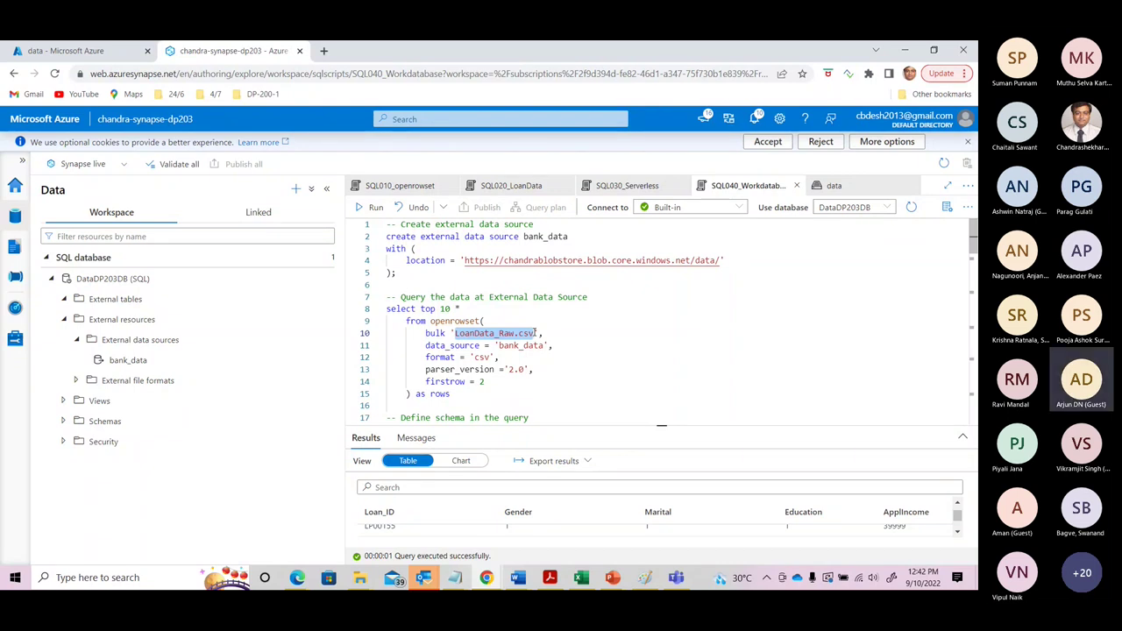
left_click(618, 345)
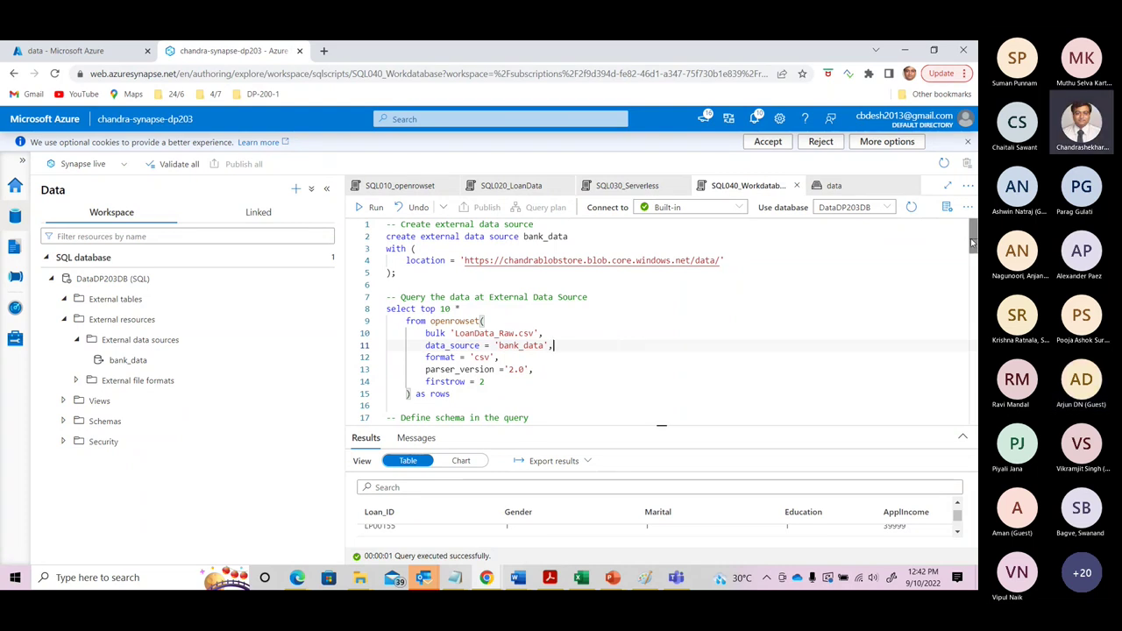
Step: Run line 99, DROP EXTERNAL DATA SOURCE bank_data;, then return to the Teams meeting
left_click_drag(971, 243, 973, 403)
left_click_drag(583, 418, 387, 419)
left_click(370, 207)
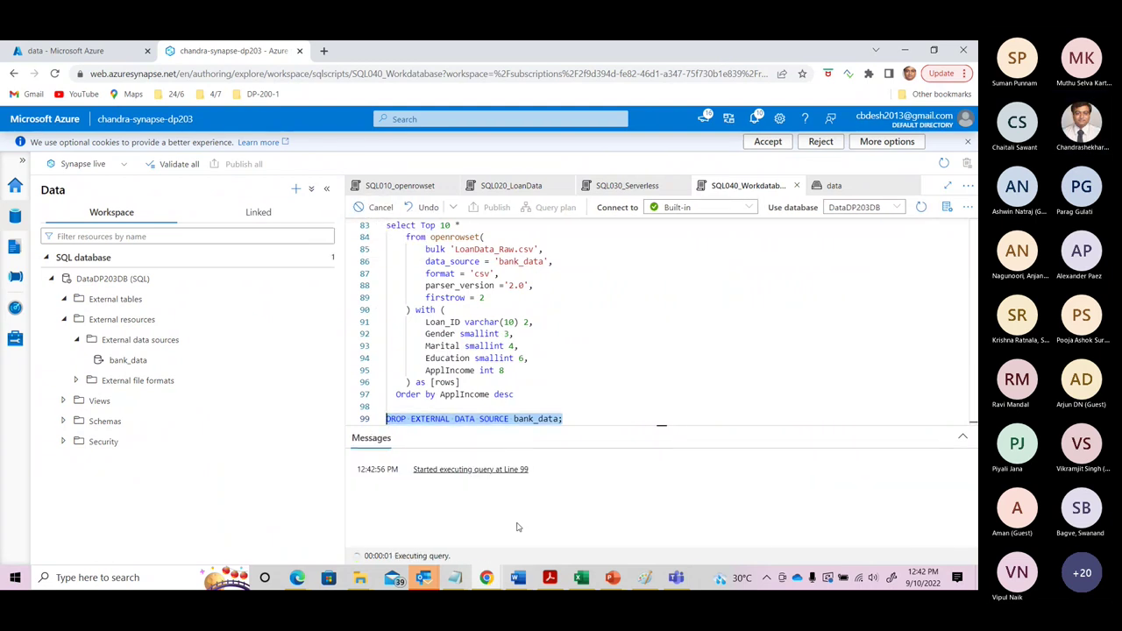
left_click(608, 516)
key("alt+Tab")
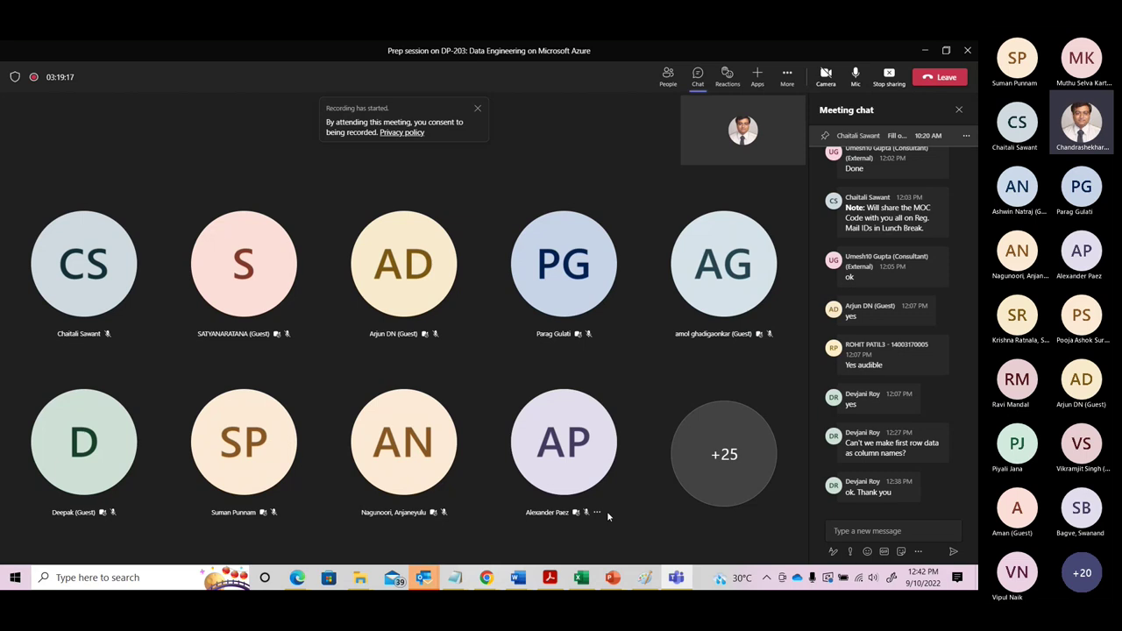
Step: Select the lab guide's DROP DATABASE IF EXISTS DataExplorationDB line in Word, then return to Synapse
key("alt+Tab")
key("alt+Tab")
key("alt+Tab")
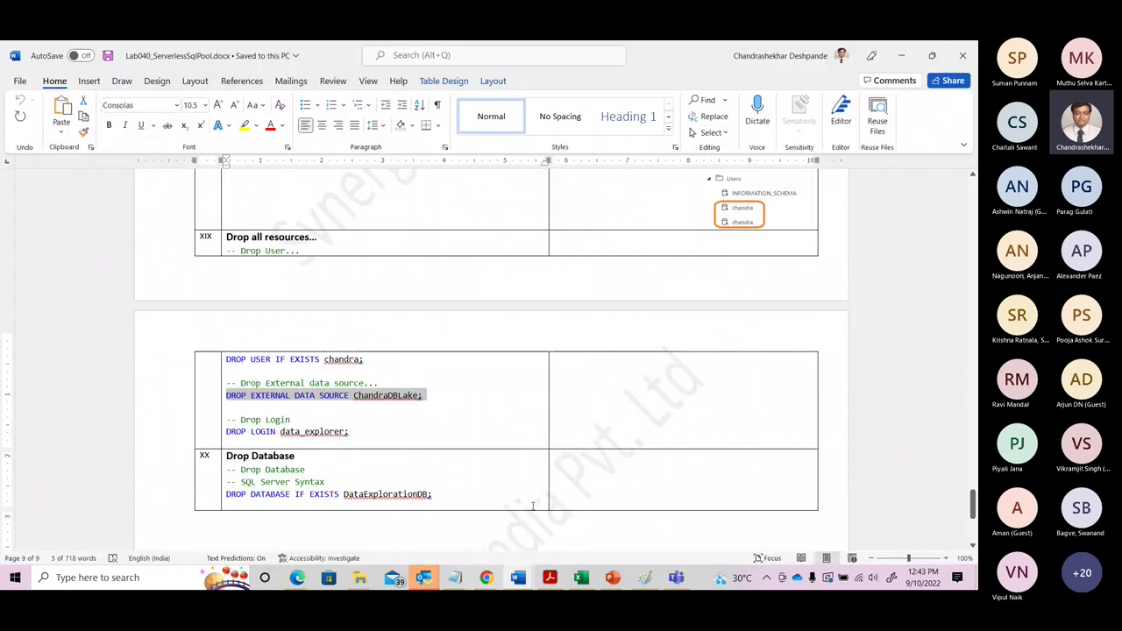
left_click(445, 495)
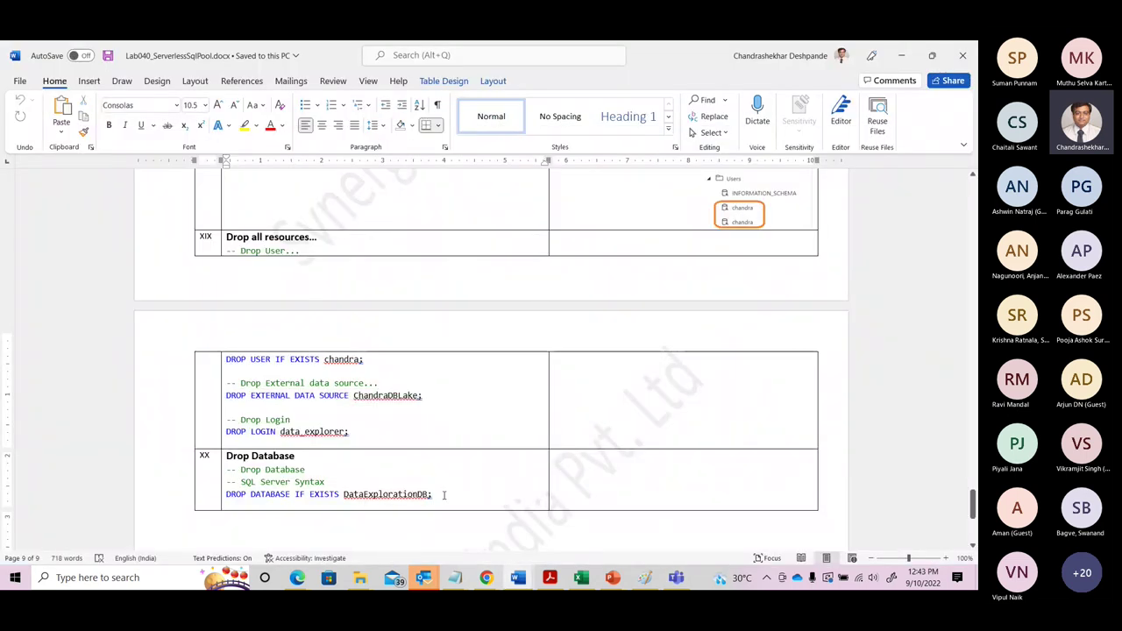
triple_click(444, 497)
key("ctrl+c")
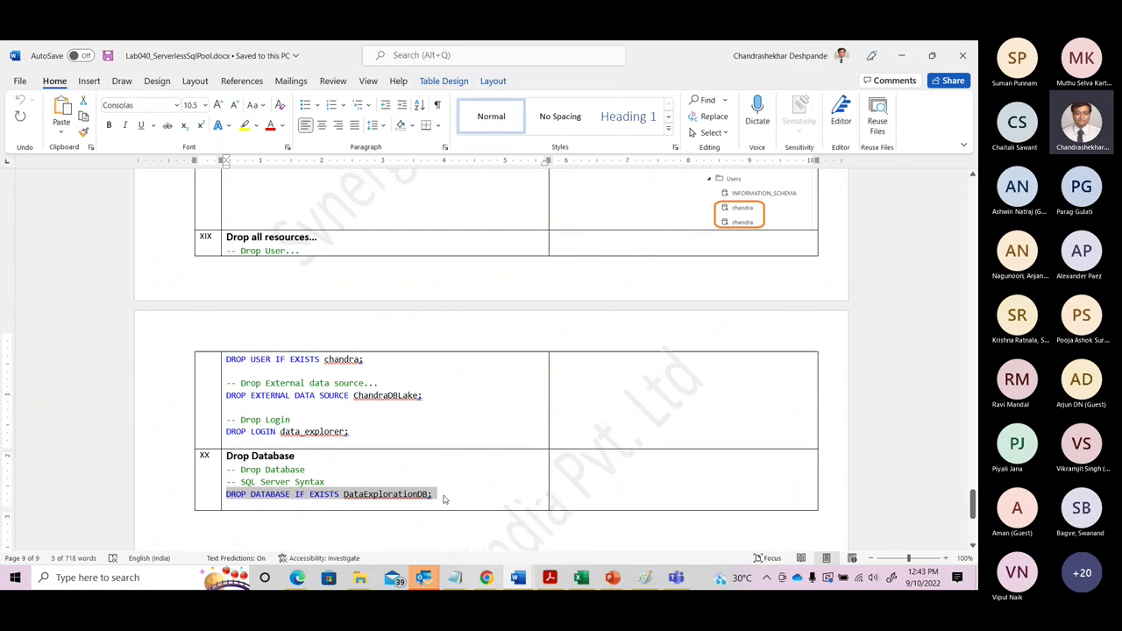
key("alt")
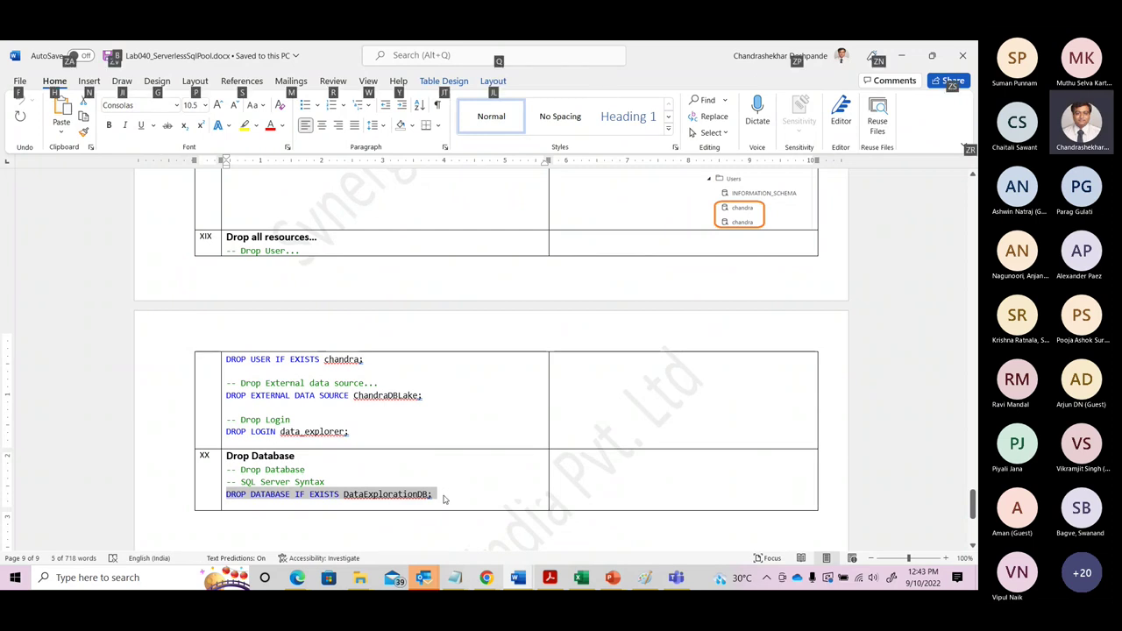
key("alt+Tab")
key("alt+Tab")
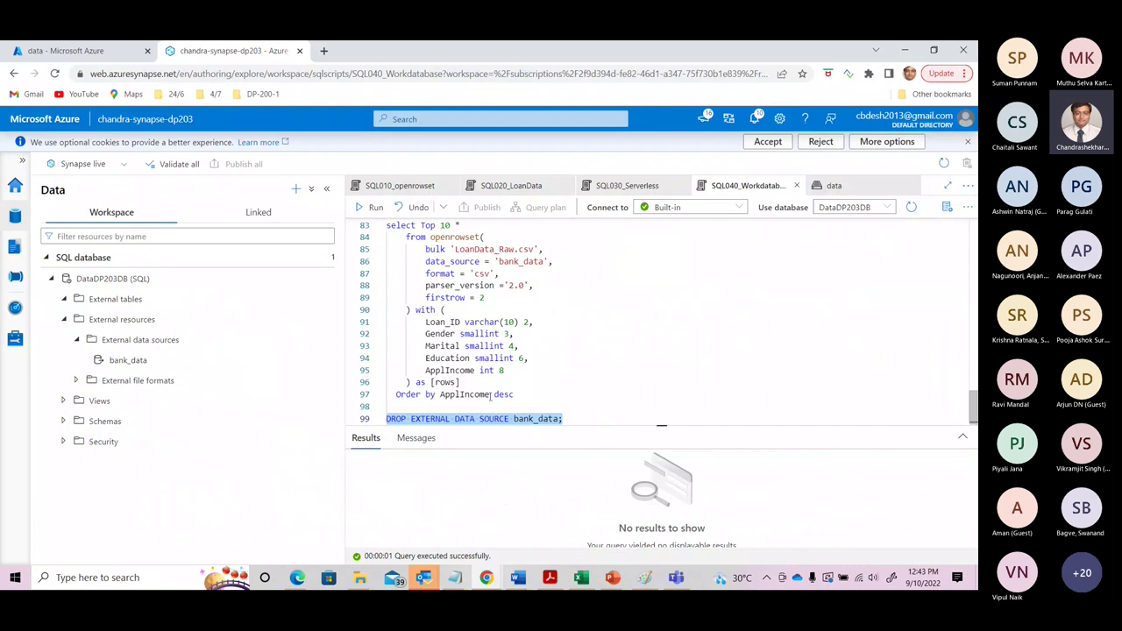
Step: Add DROP DATABASE IF EXISTS DataDP203DB; on line 4 of SQL030_Serverless, below the CREATE DATABASE statement
left_click(604, 419)
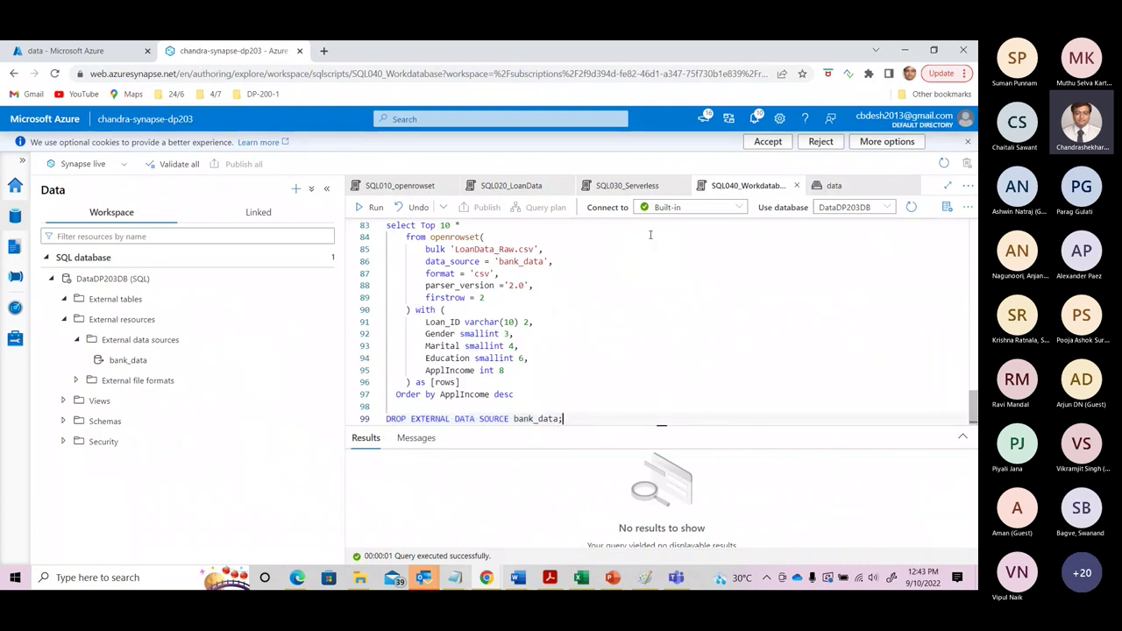
left_click(624, 188)
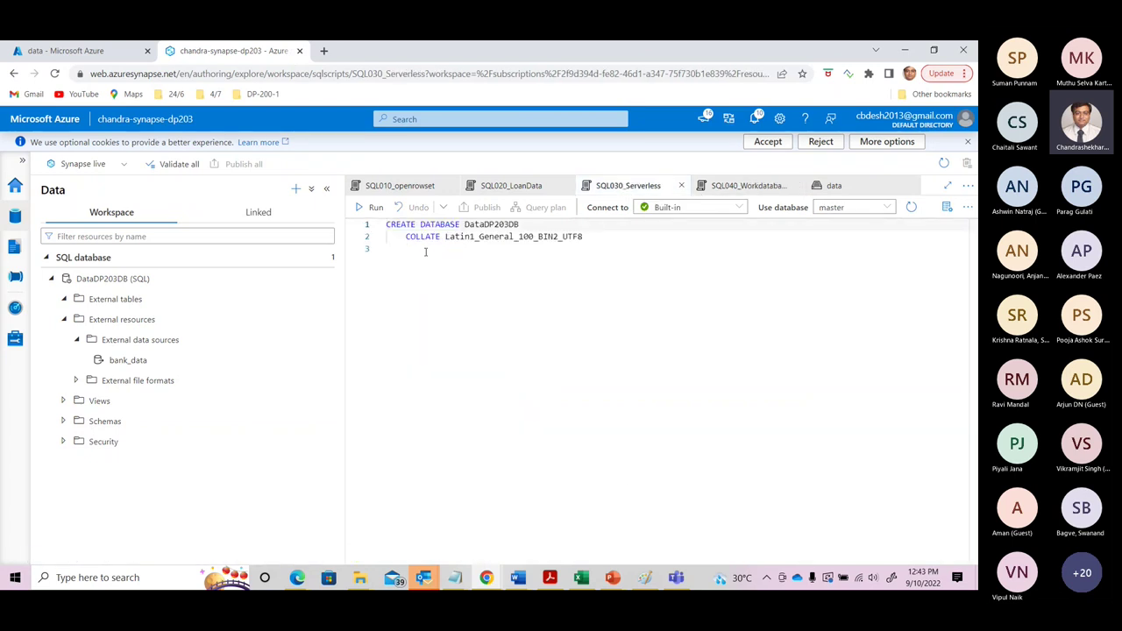
left_click(613, 237)
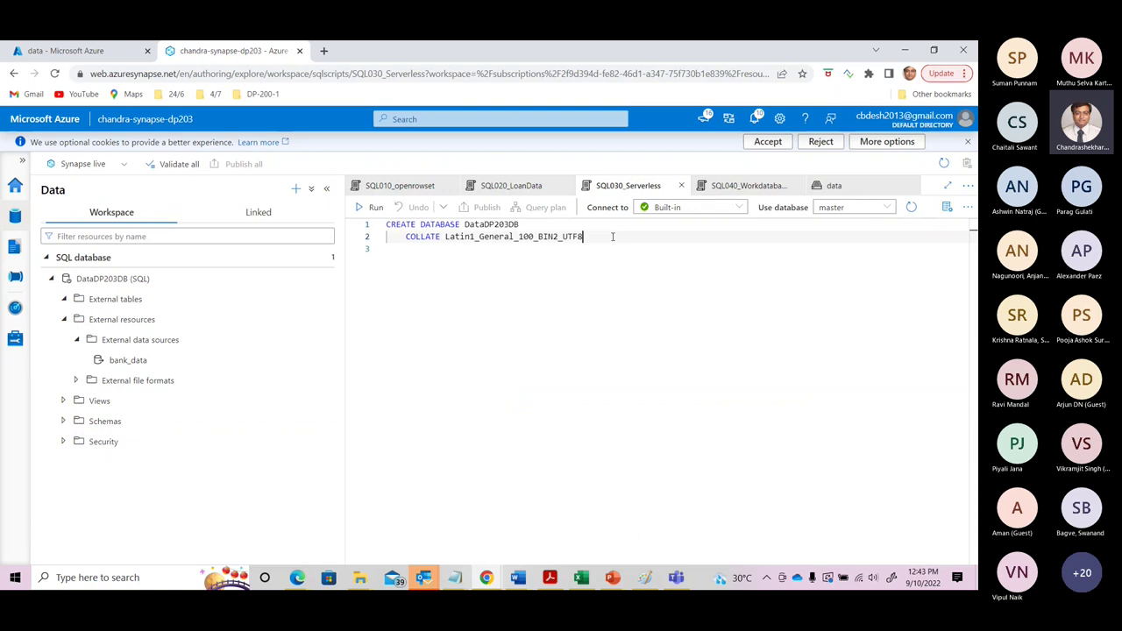
key("Return")
key("Return")
key("ctrl+v")
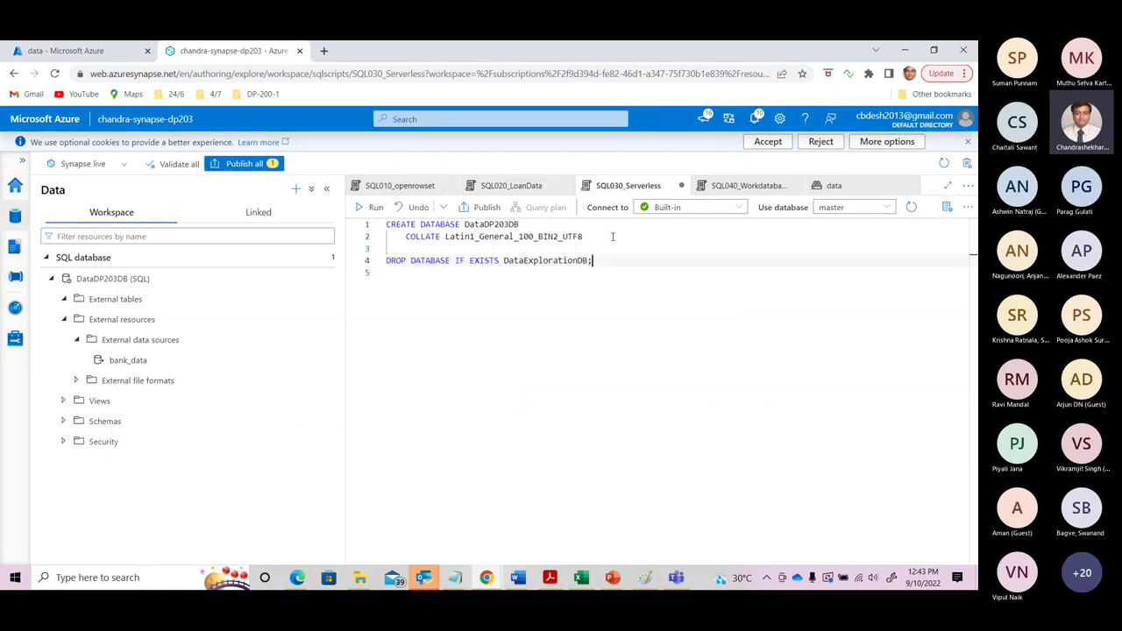
double_click(491, 225)
key("ctrl+c")
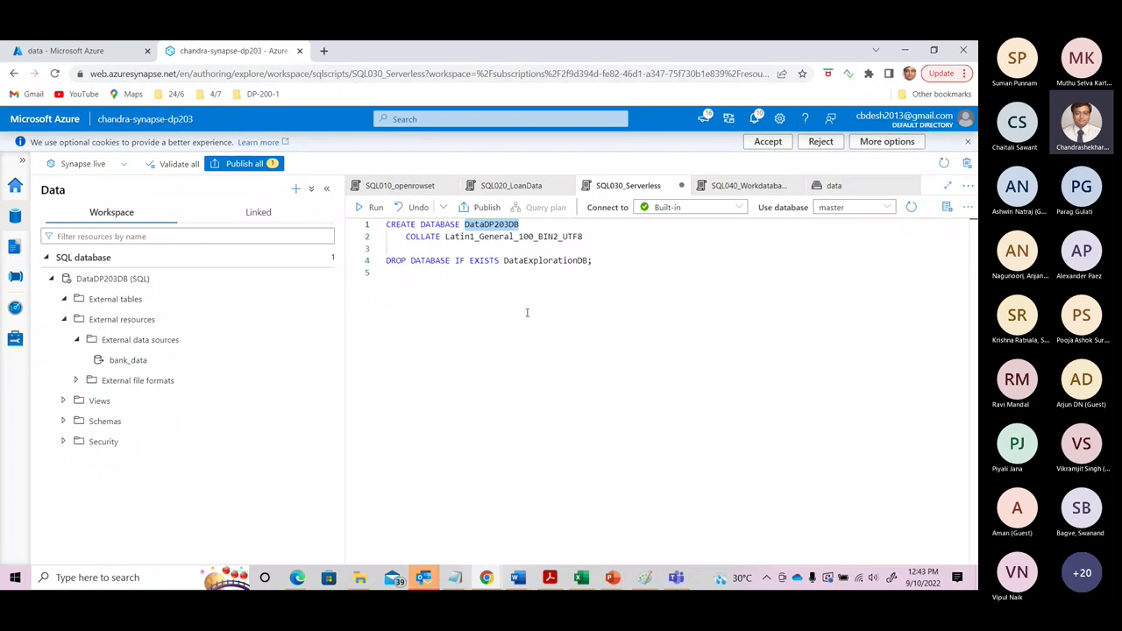
left_click(503, 261)
left_click_drag(503, 261, 591, 260)
key("ctrl+v")
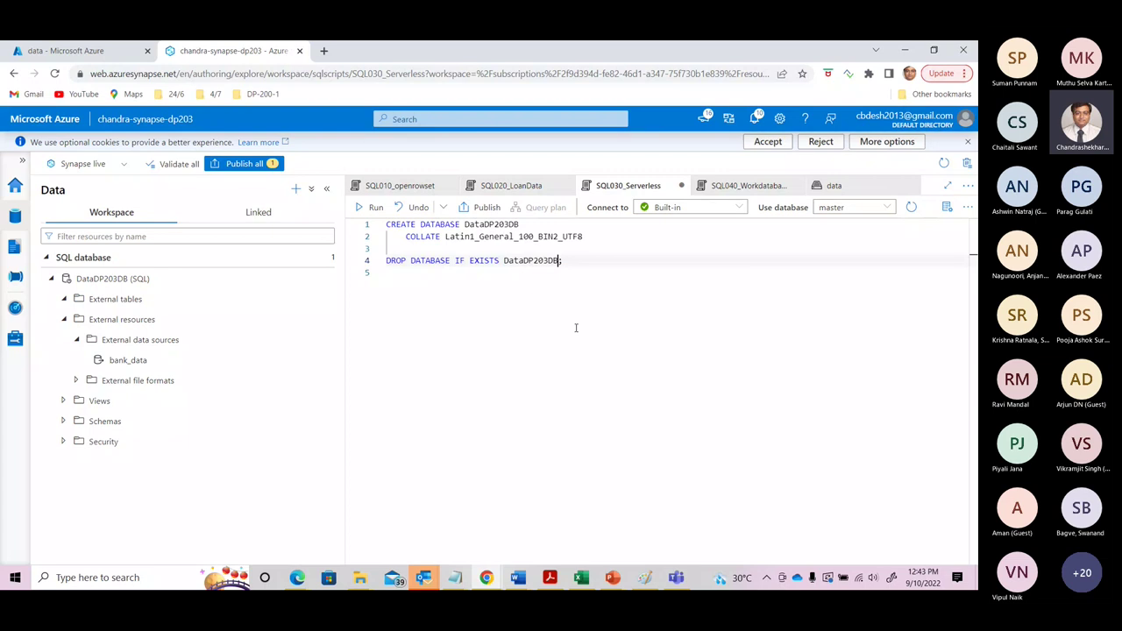
type(";")
left_click_drag(582, 257, 384, 262)
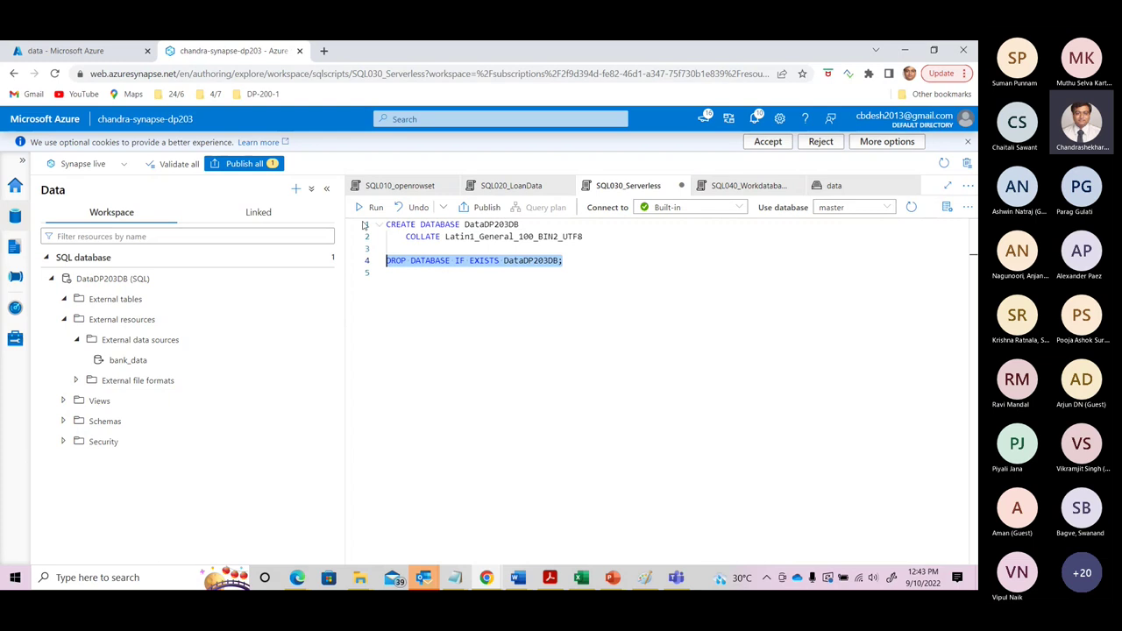
Step: Run the DROP DATABASE DataDP203DB statement and publish the SQL030_Serverless changes
left_click(364, 210)
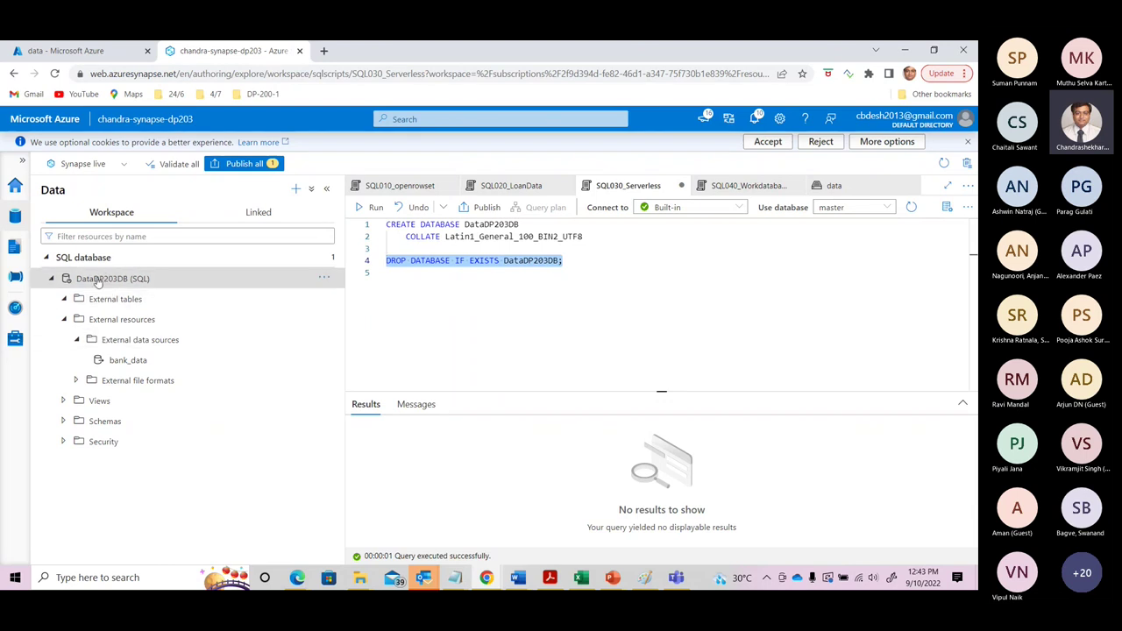
left_click(527, 323)
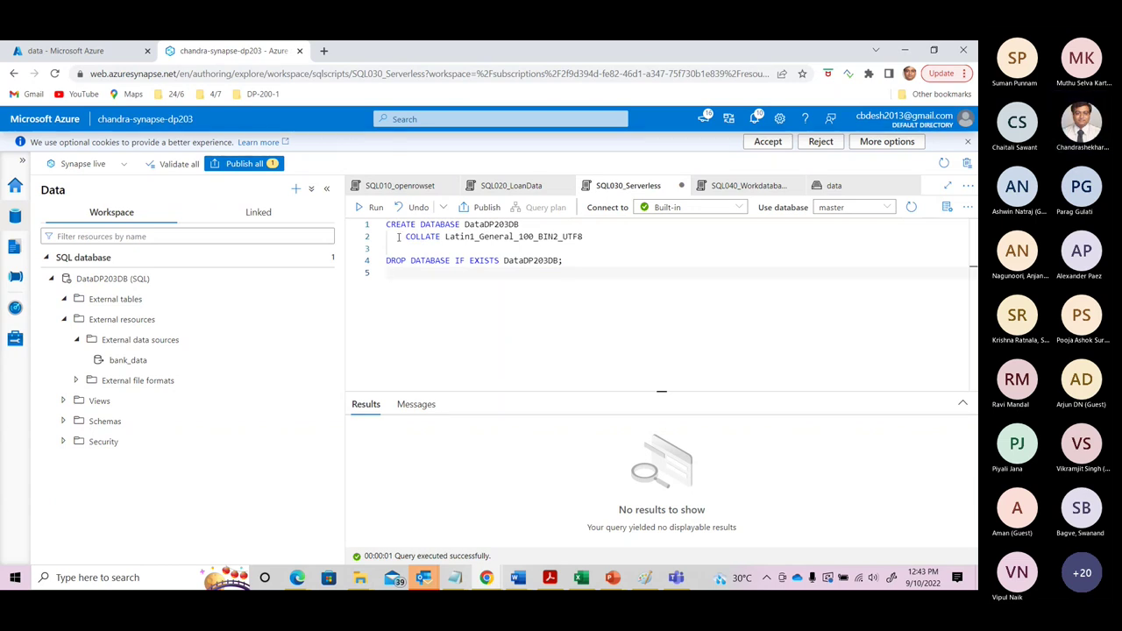
left_click(247, 165)
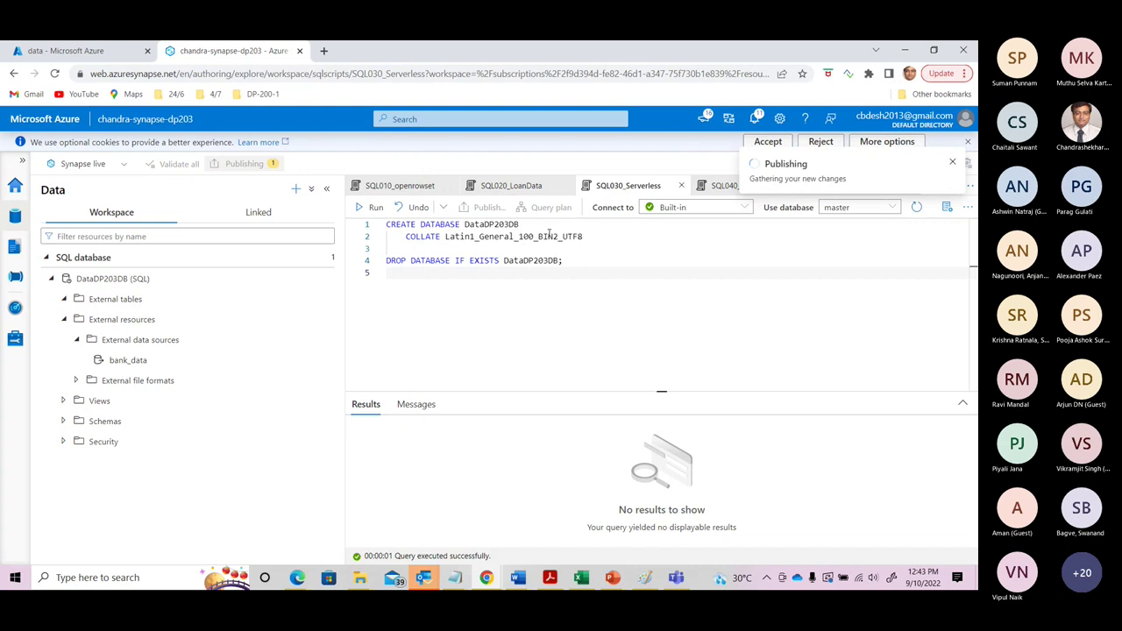
left_click(616, 548)
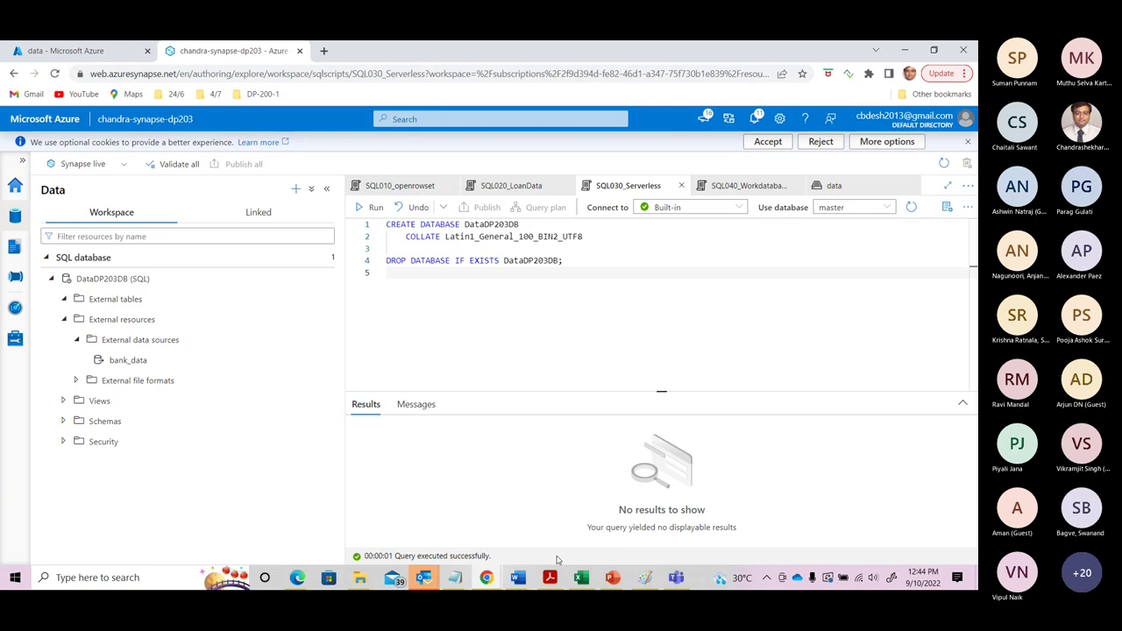
mouse_move(572, 584)
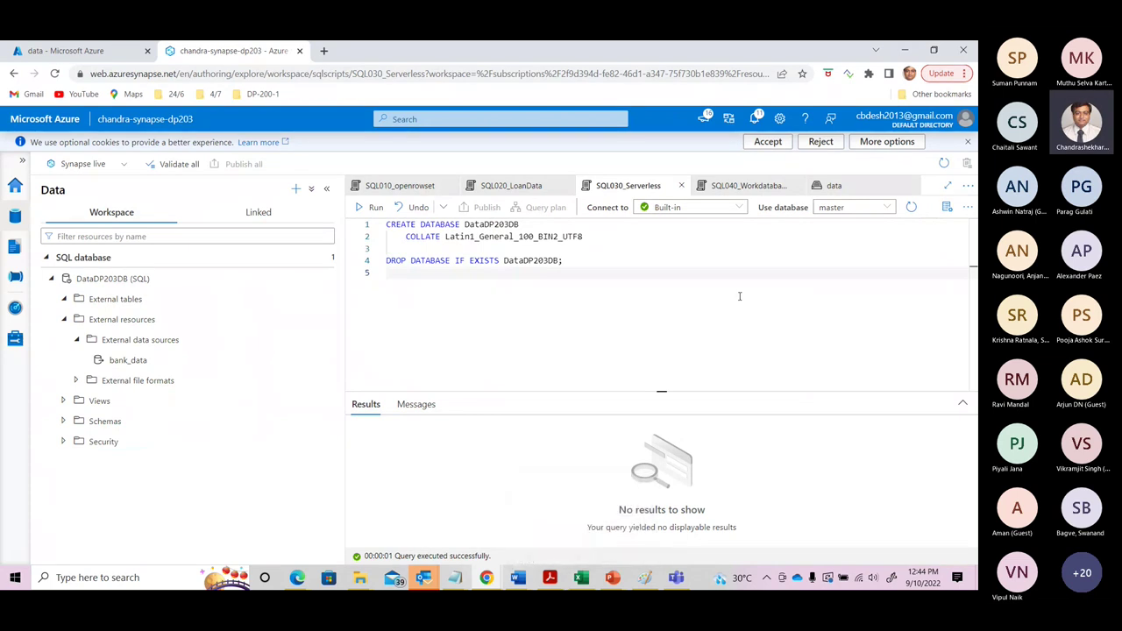
Step: Close the Lab040_ServerlessSqlPool.docx lab guide via the DP-203 folder window, then return to Synapse
key("alt+Tab")
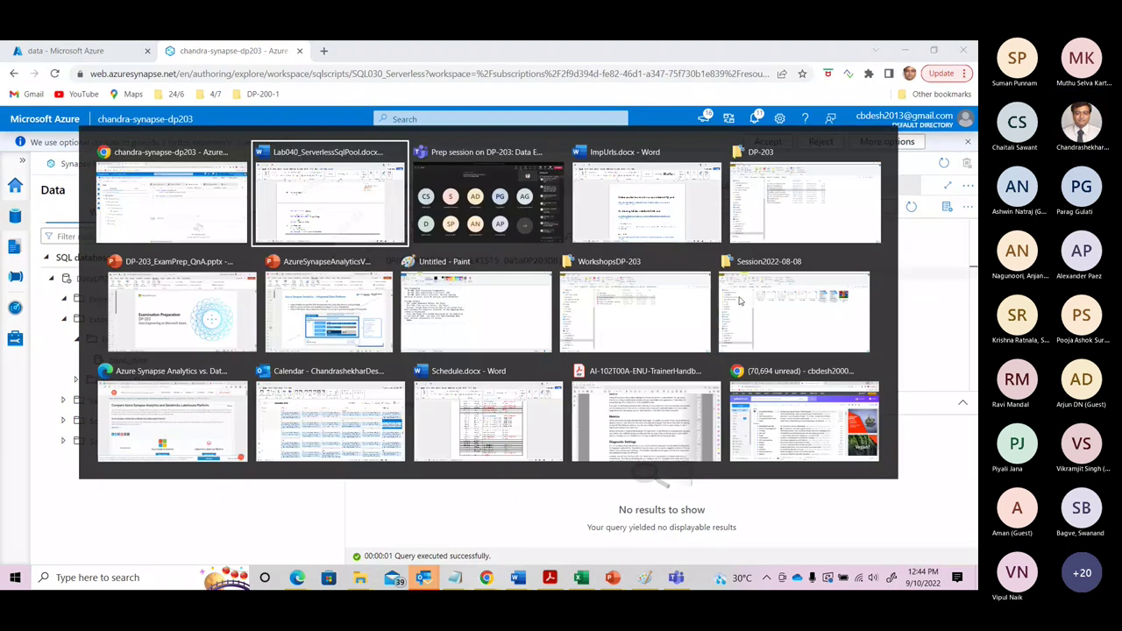
key("alt+Tab")
key("alt+Tab")
key("alt+Tab")
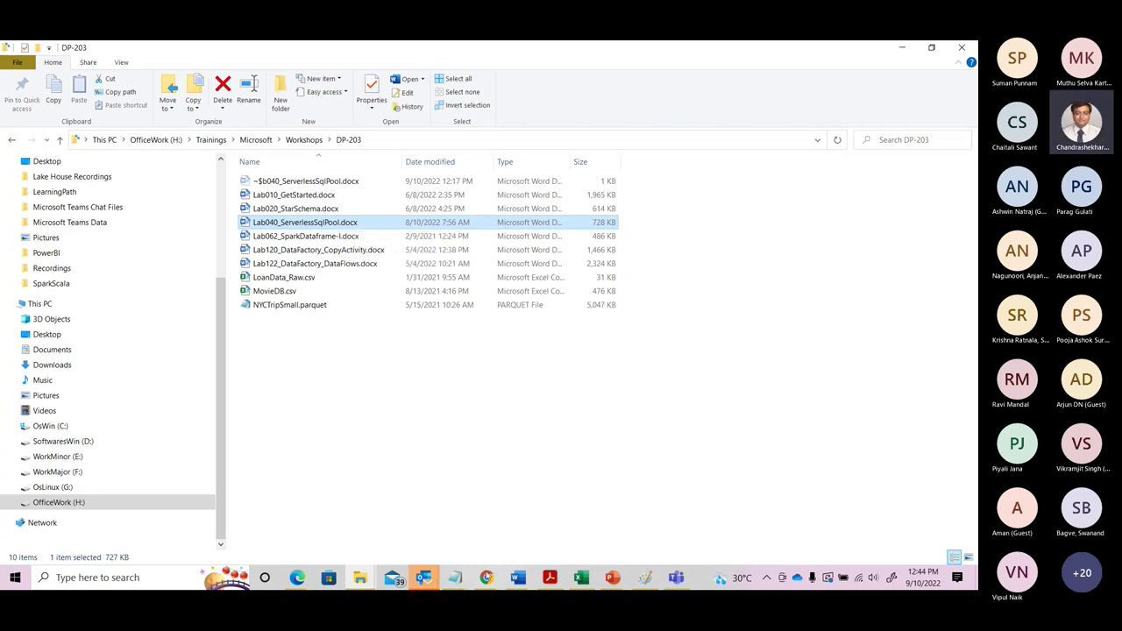
mouse_move(518, 577)
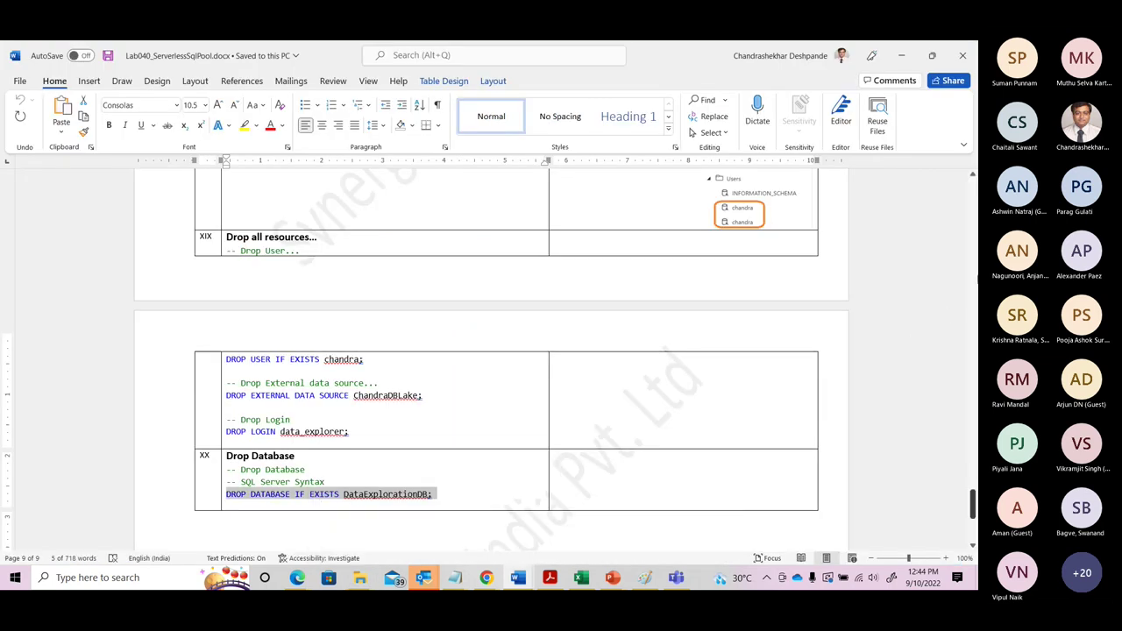
left_click(962, 55)
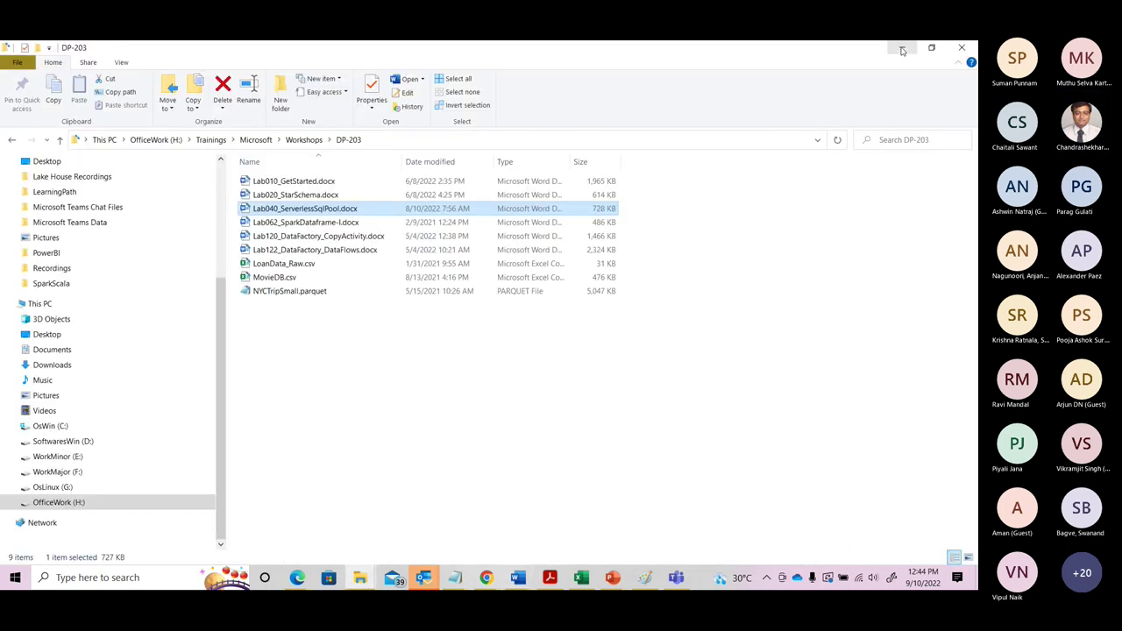
left_click(374, 390)
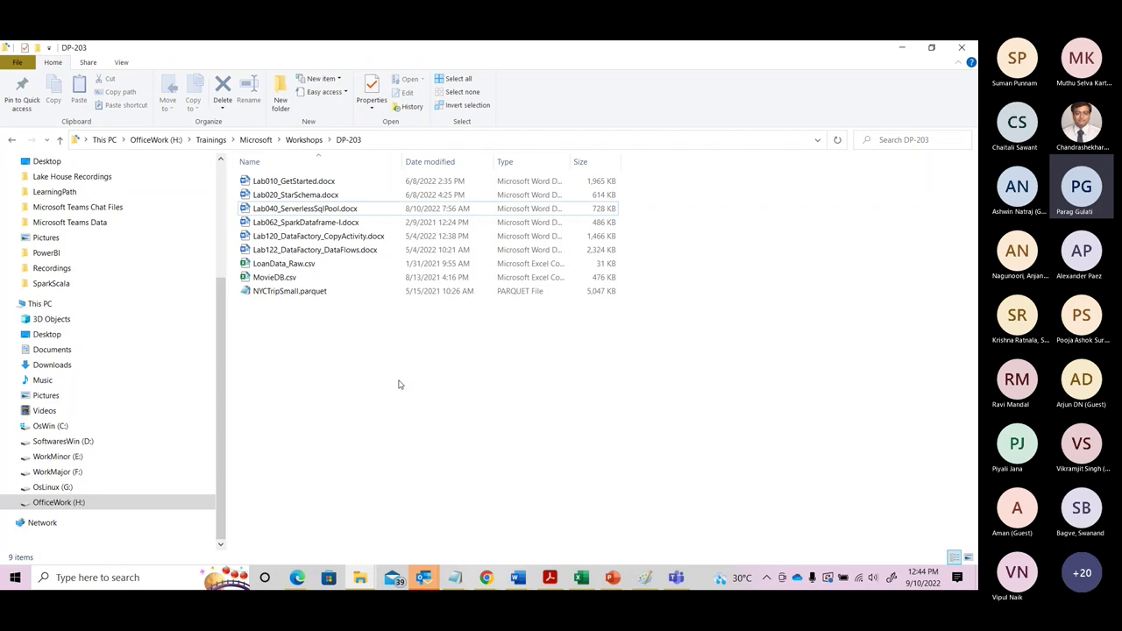
key("alt+Tab")
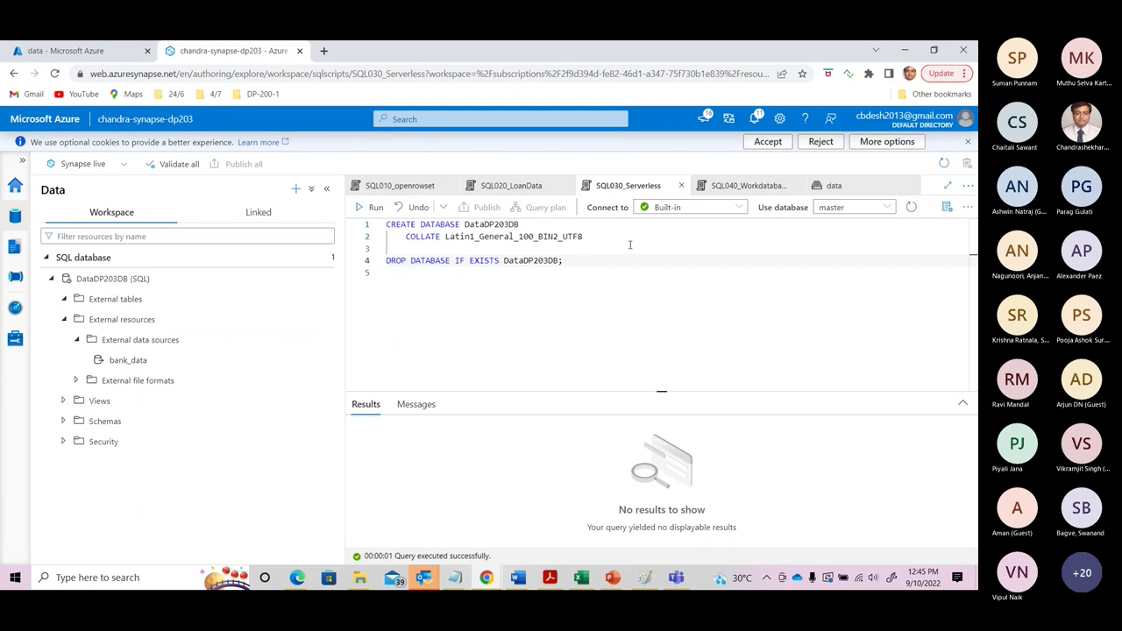
Step: Close the SQL030_Serverless, SQL040, data, SQL020_LoanData and SQL010_openrowset tabs
left_click(681, 186)
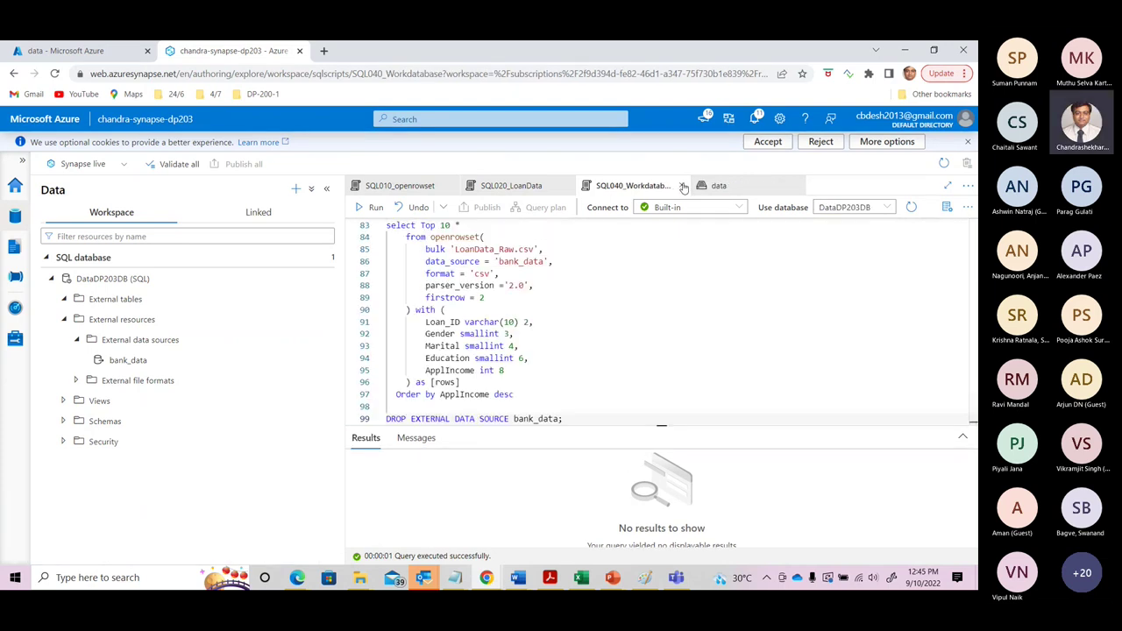
left_click(683, 187)
left_click(684, 187)
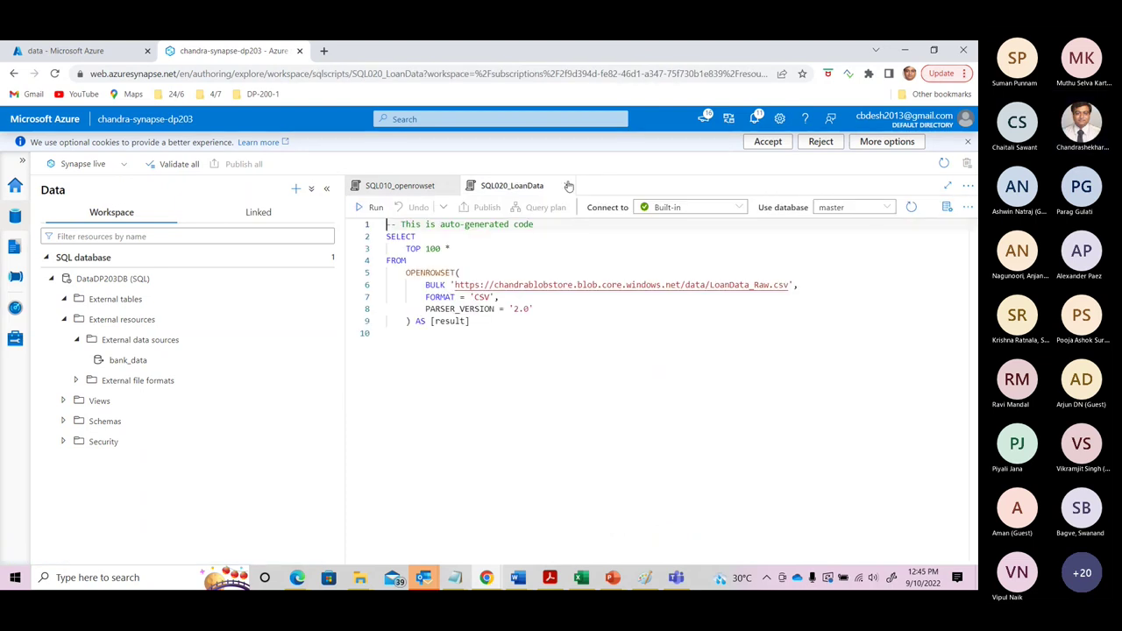
left_click(570, 186)
left_click(453, 186)
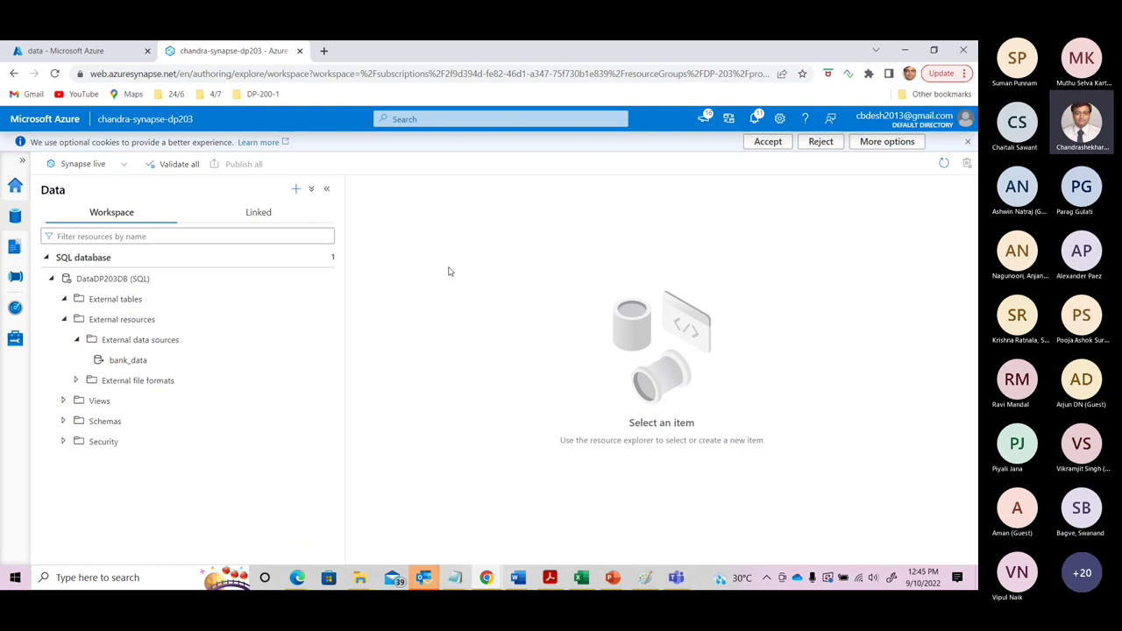
left_click(614, 580)
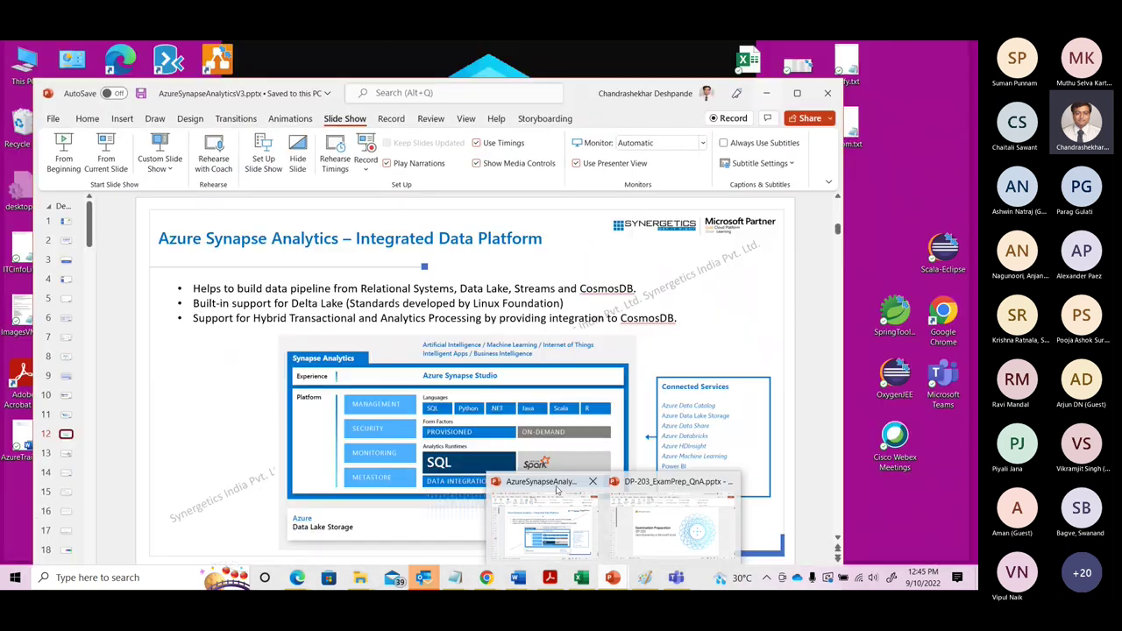
Step: Maximize the AzureSynapseAnalyticsV3 deck and go to slide 13, Components of Azure Synapse SQL
left_click(557, 493)
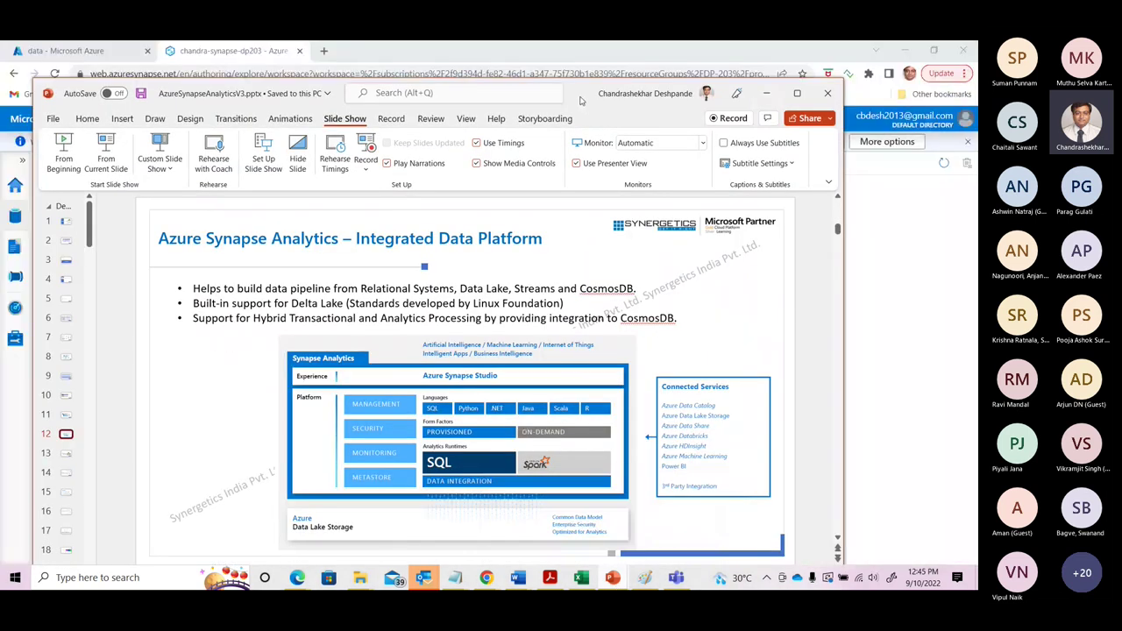
double_click(580, 101)
left_click(33, 418)
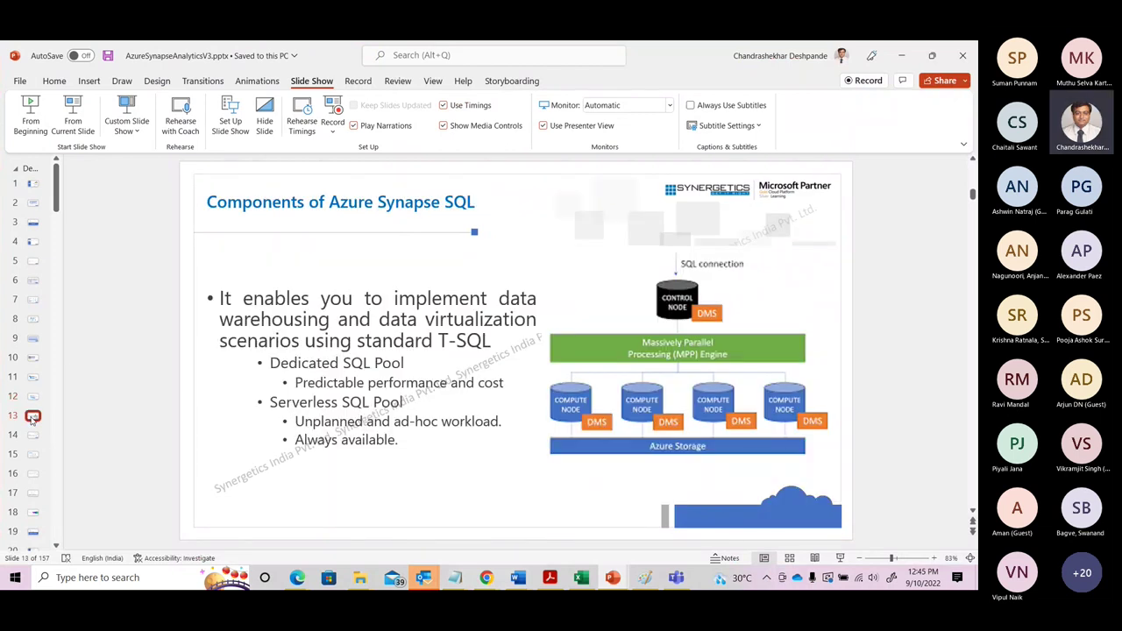